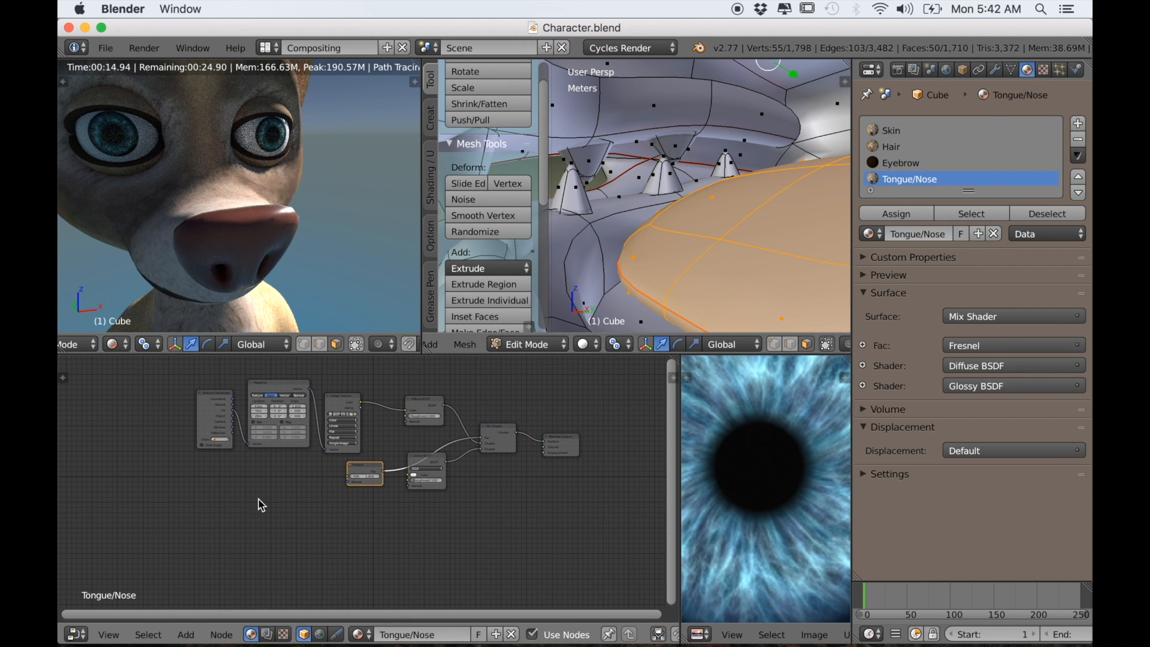
Step: Widen the node editor and add an Image Texture node in the empty space below the Texture Coordinate node
scroll(262, 504, up, 3)
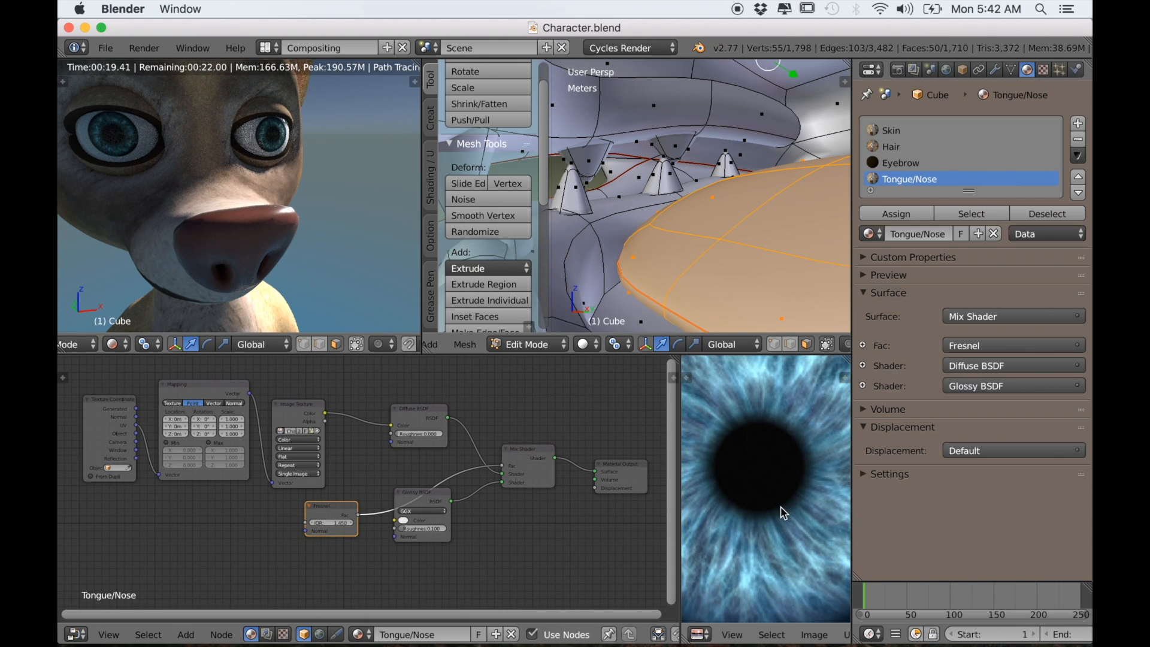
drag(685, 530, 812, 527)
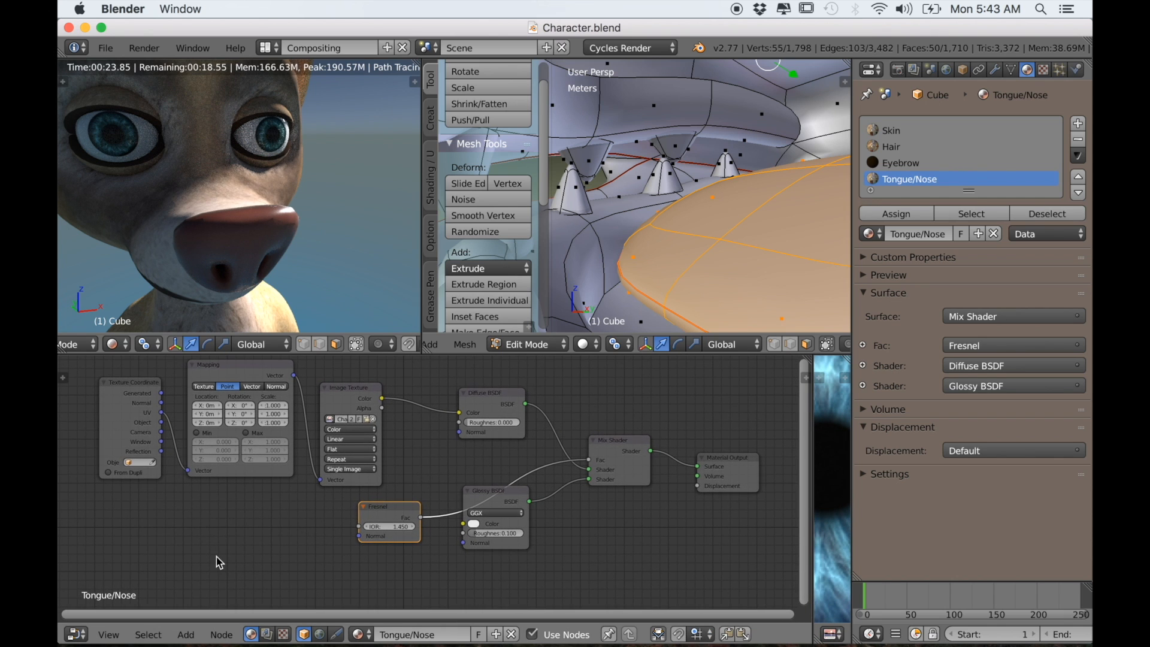
key(shift+a)
mouse_move(199, 539)
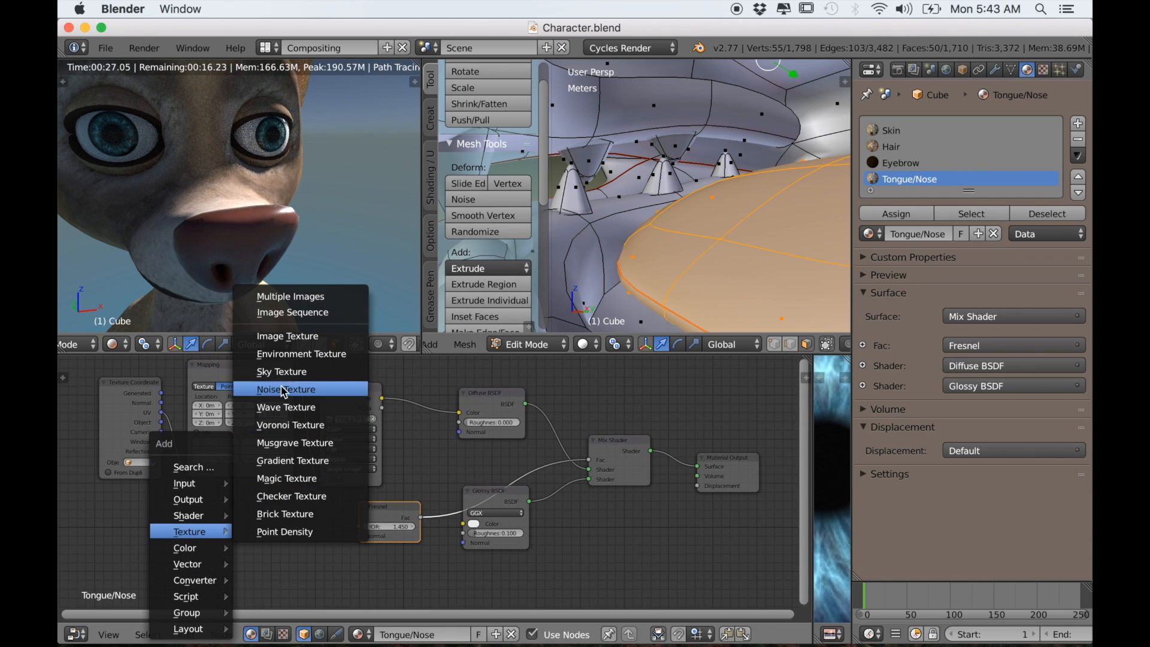
click(287, 336)
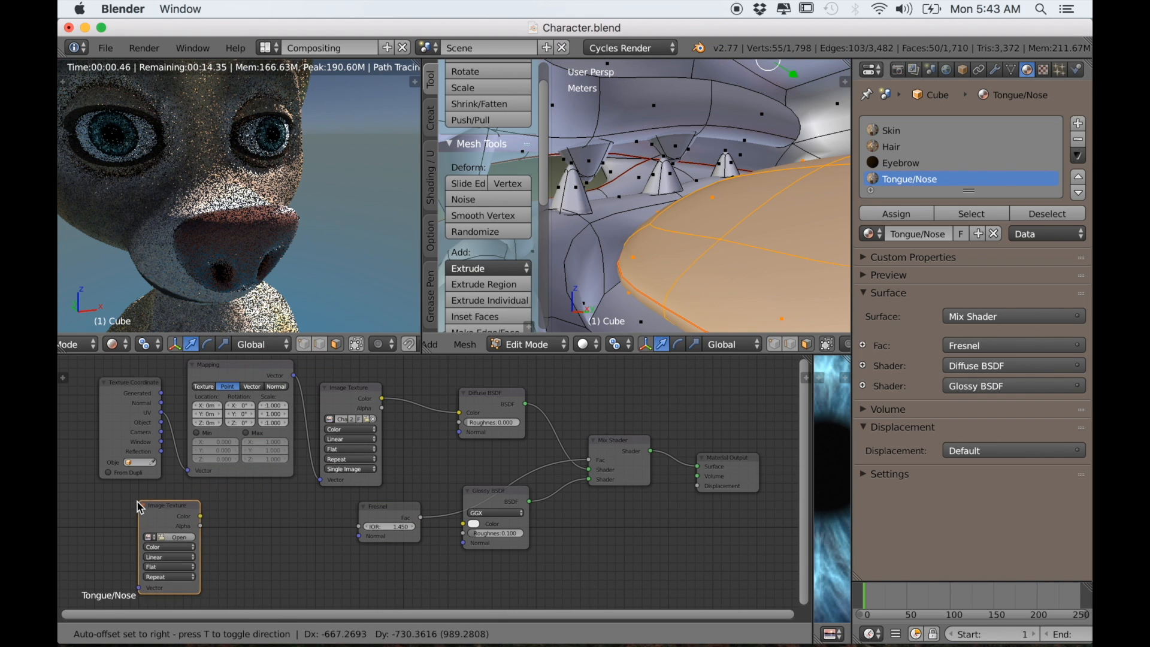
click(137, 507)
Step: Load TexturesCom_Plastic0022_2_S.jpg from the Desktop folder into the new Image Texture node
middle_drag(321, 252, 374, 270)
scroll(365, 281, up, 3)
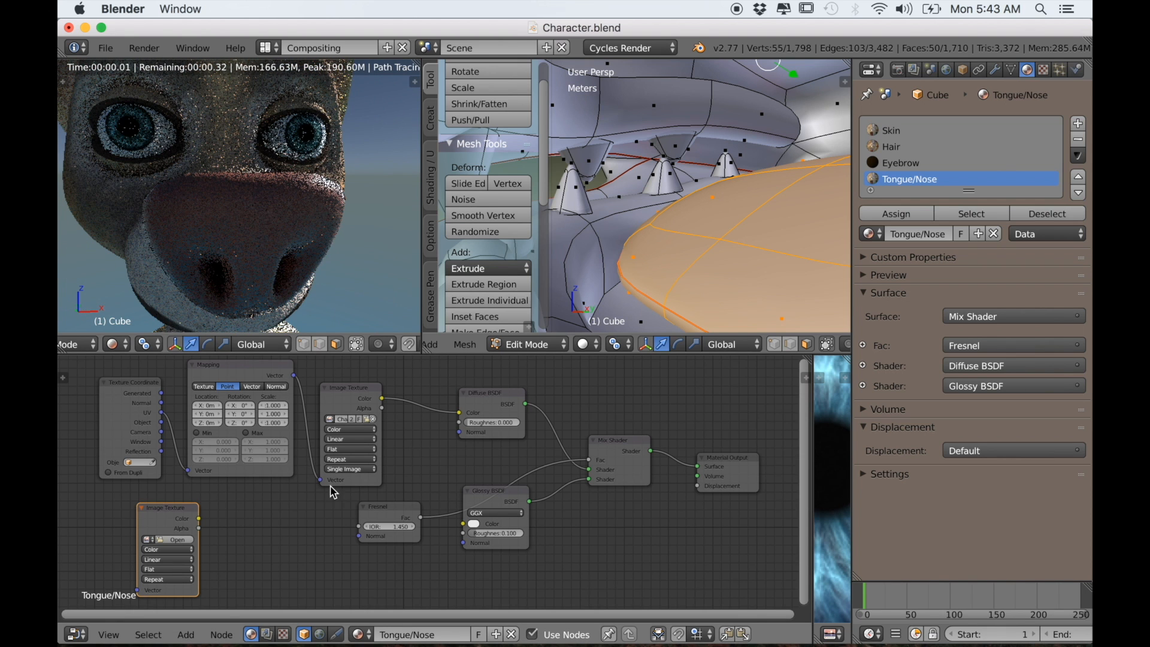
scroll(270, 548, down, 1)
scroll(290, 504, up, 4)
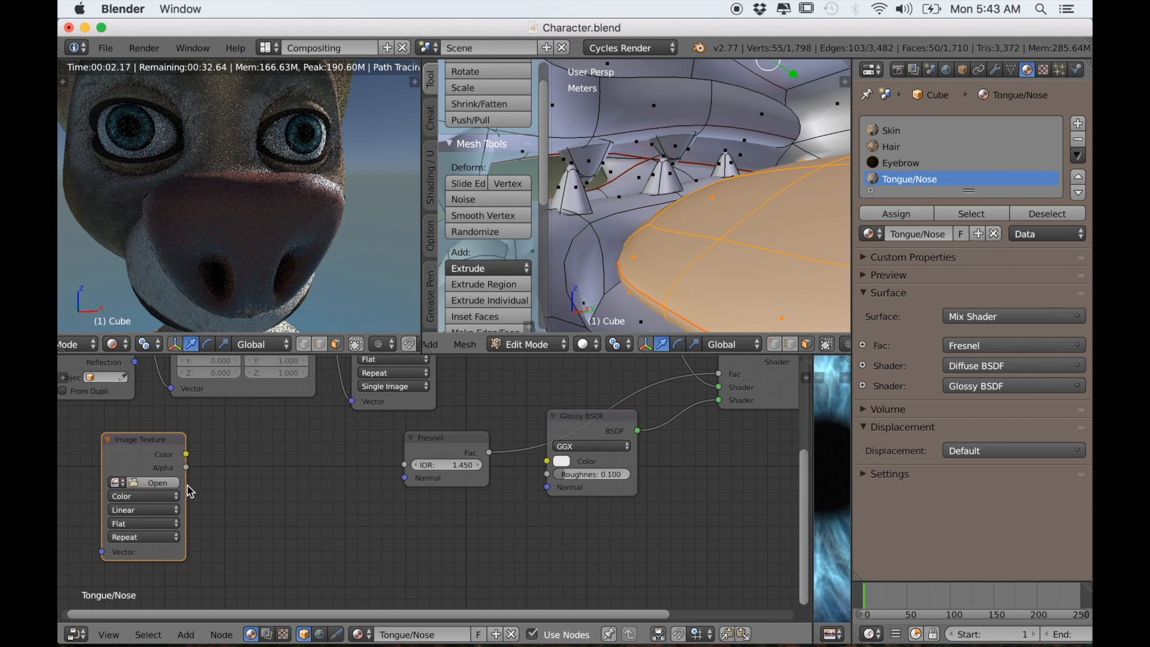
scroll(189, 491, up, 3)
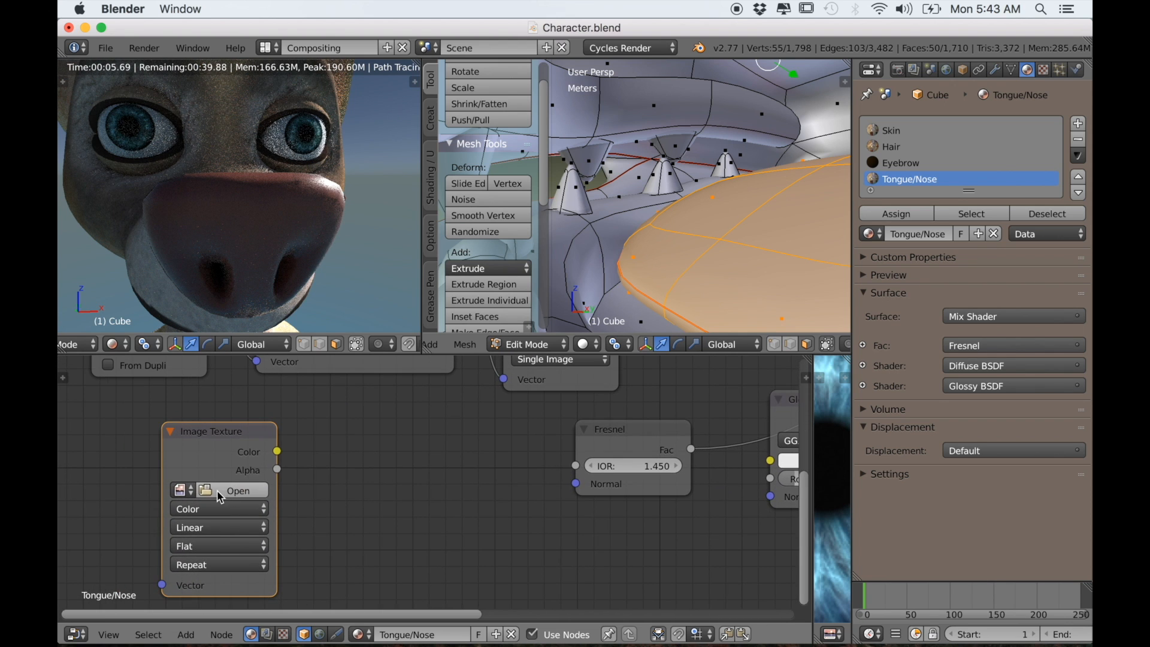
click(219, 495)
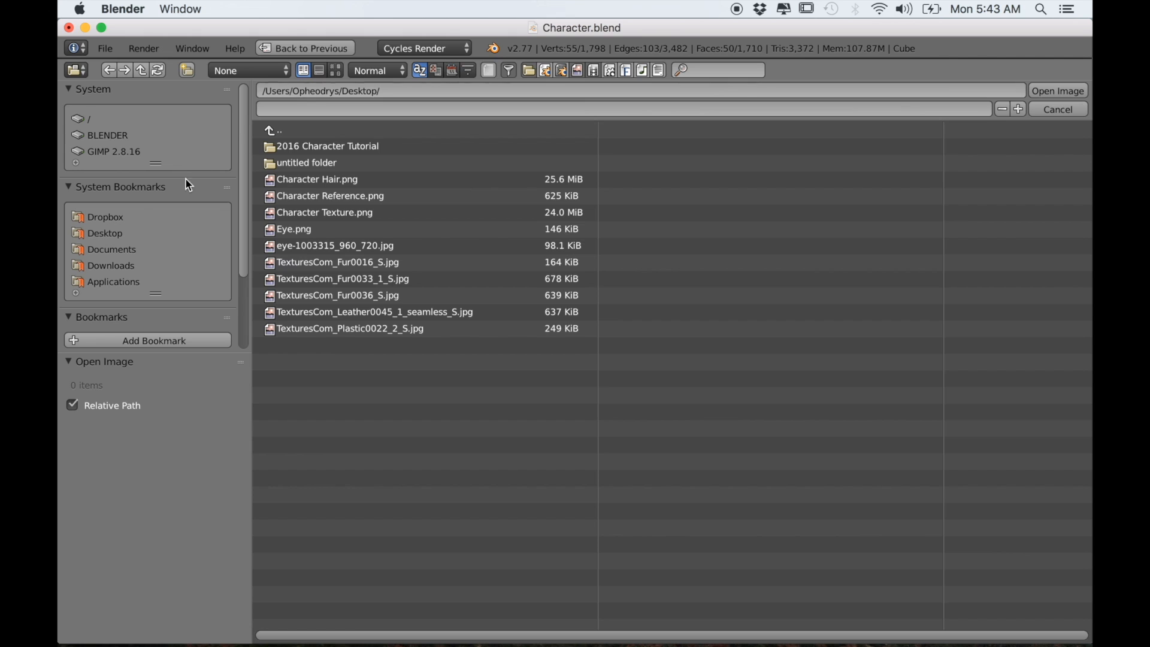
click(336, 71)
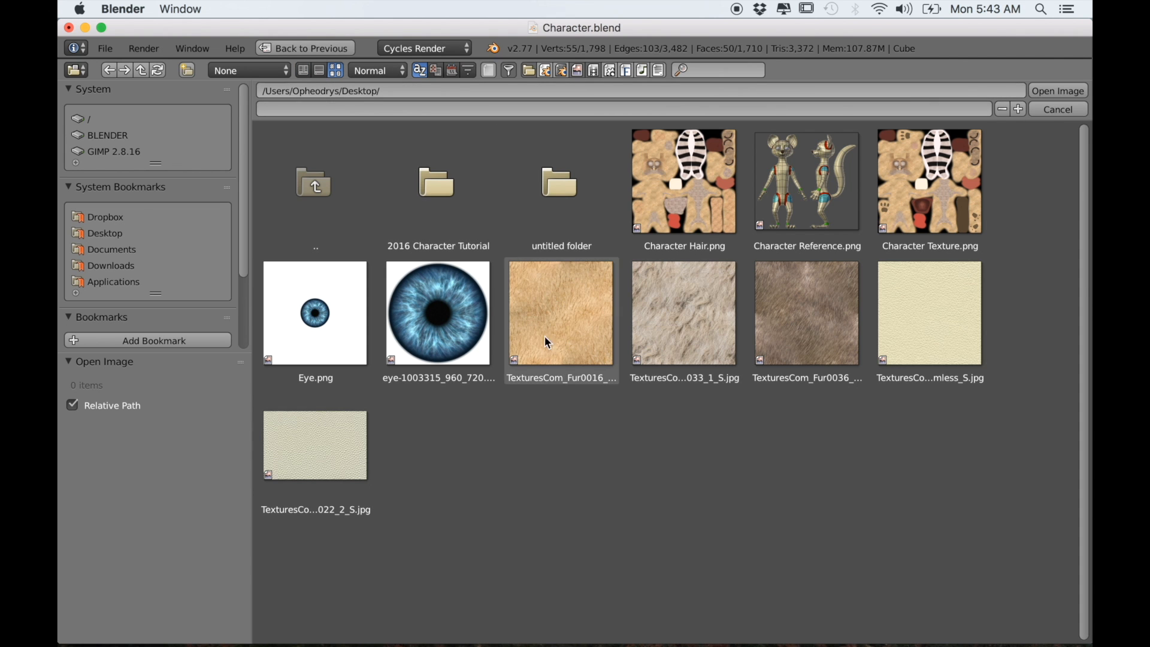
click(331, 442)
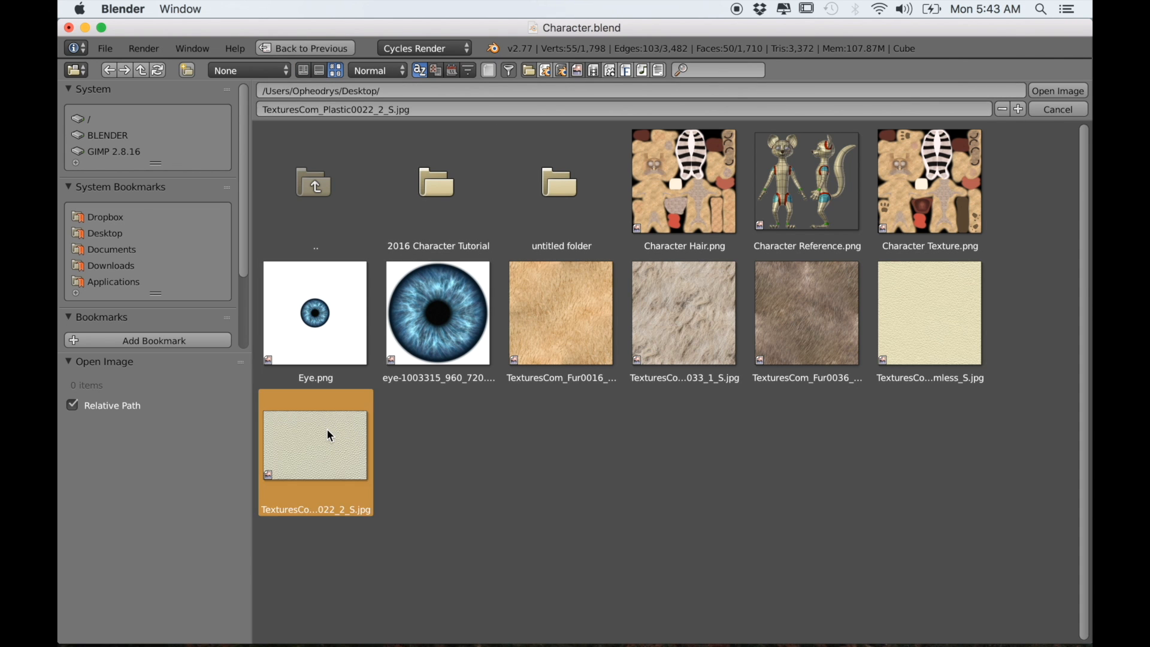
click(1058, 91)
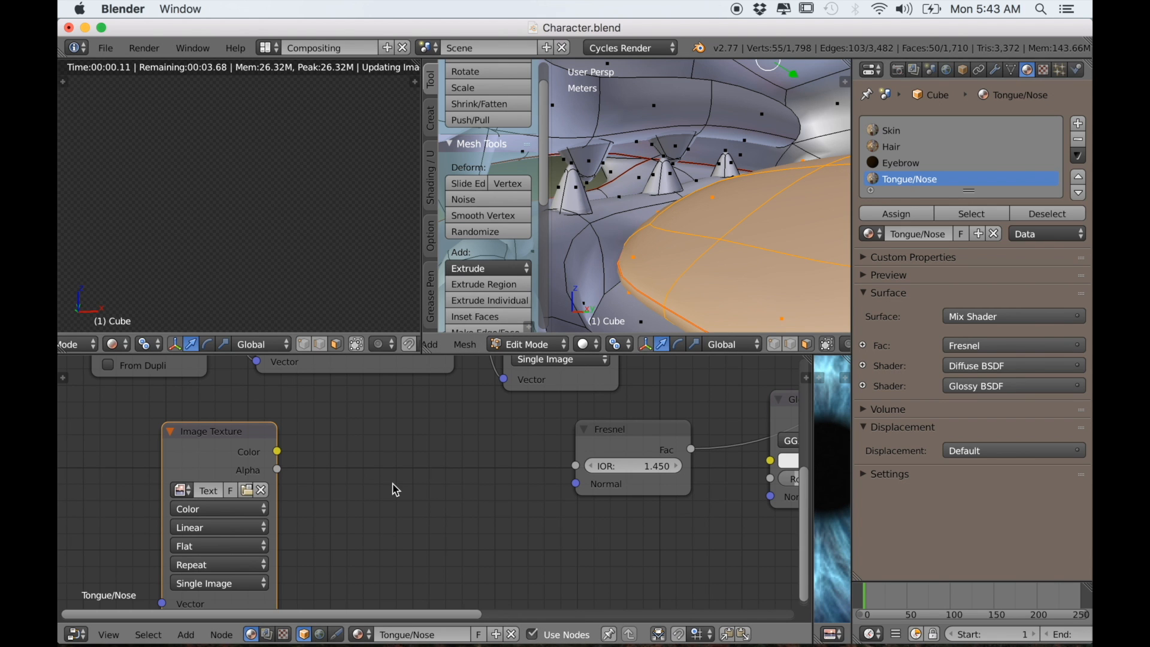
Step: Give the plastic Image Texture node its own Texture Coordinate and Mapping nodes, and line them up beside it
scroll(313, 488, down, 4)
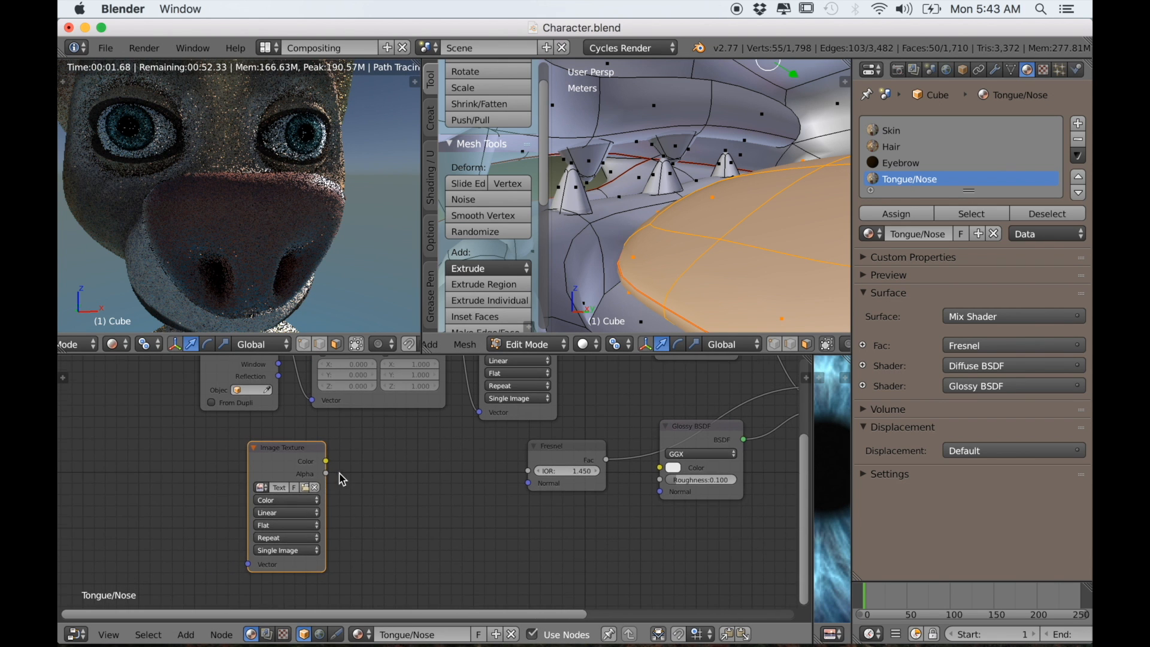
drag(291, 483, 249, 486)
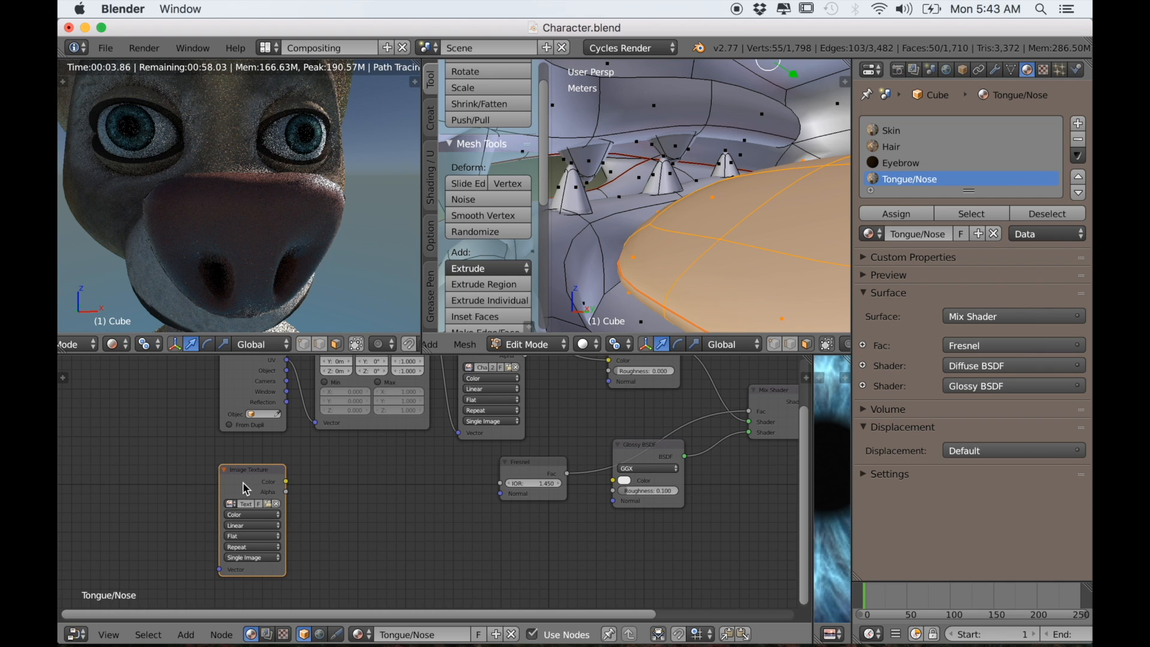
key(ctrl+t)
ctrl+scroll(252, 491, left, 3)
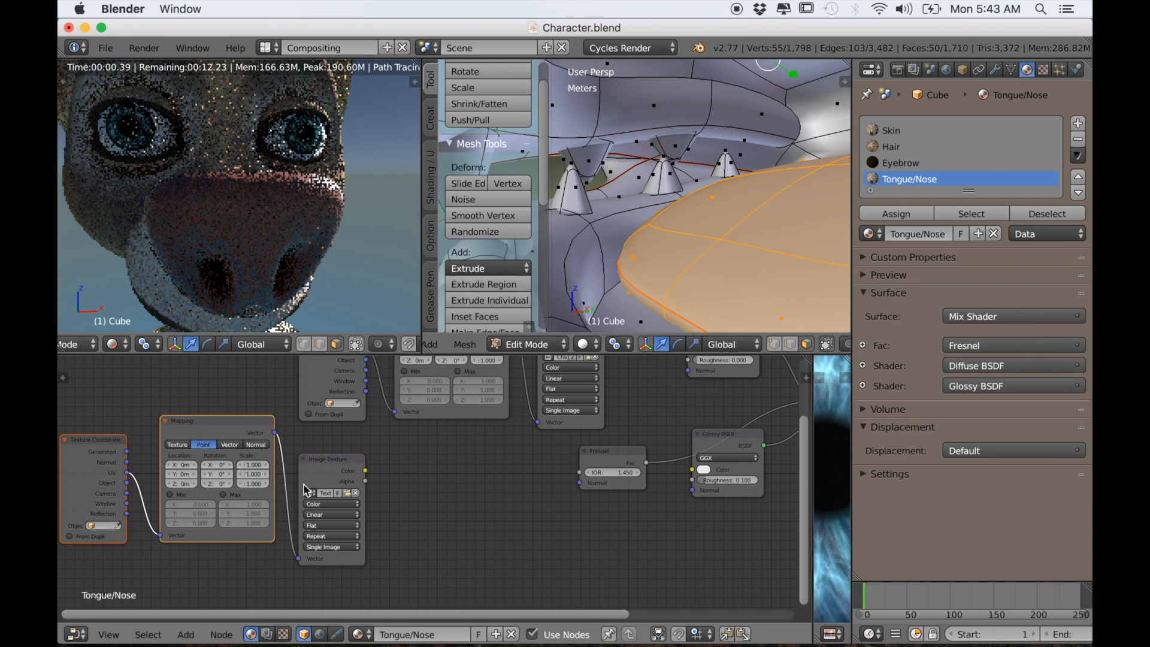
drag(259, 500, 254, 534)
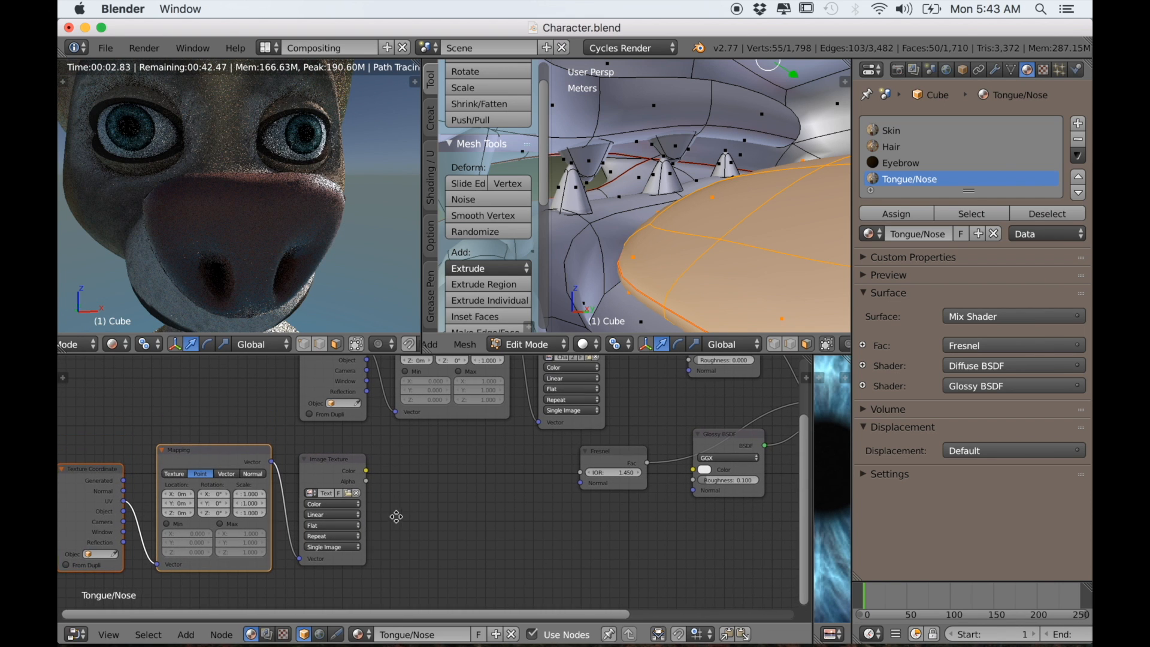
Step: Add a Bump node beside the plastic Image Texture and connect the texture's Color output to the Bump's Height input
key(shift+a)
mouse_move(390, 537)
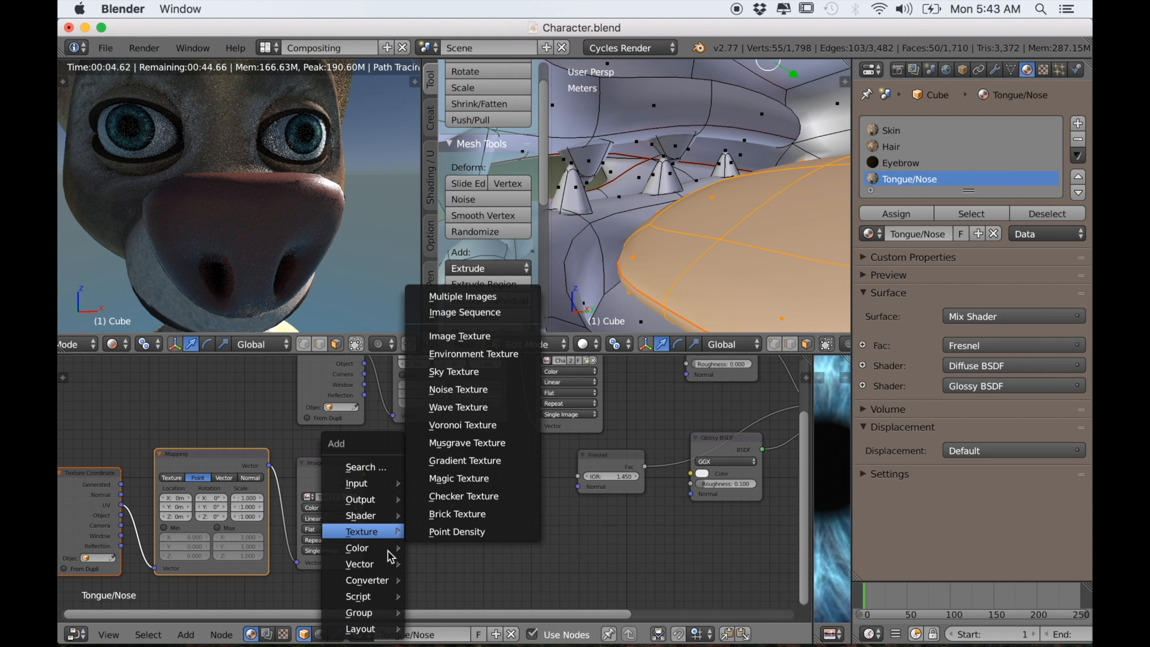
mouse_move(391, 560)
click(442, 492)
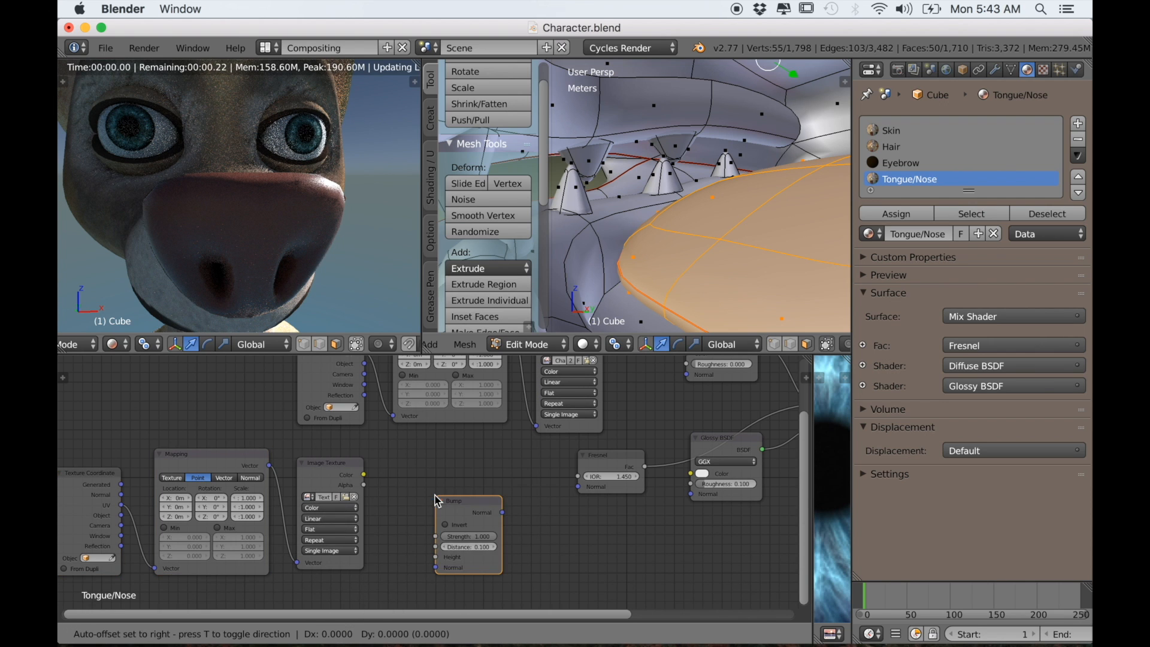
click(401, 478)
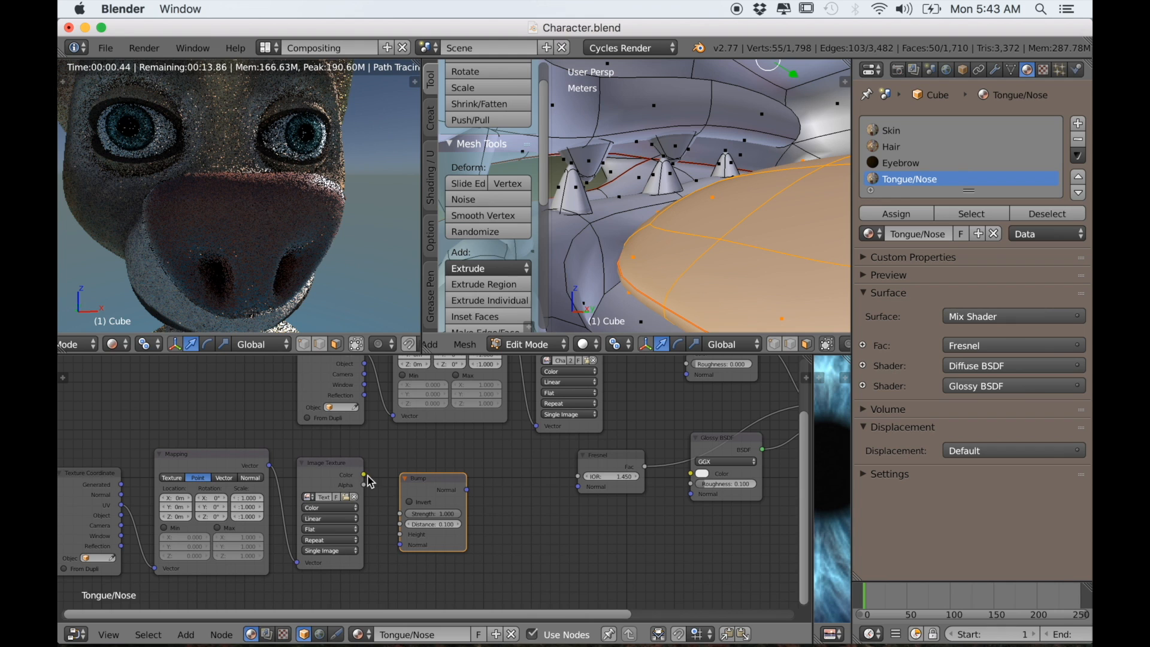
drag(363, 475, 401, 529)
scroll(478, 530, up, 3)
middle_drag(483, 534, 464, 514)
mouse_move(369, 531)
mouse_down()
mouse_move(357, 546)
mouse_move(369, 548)
mouse_up()
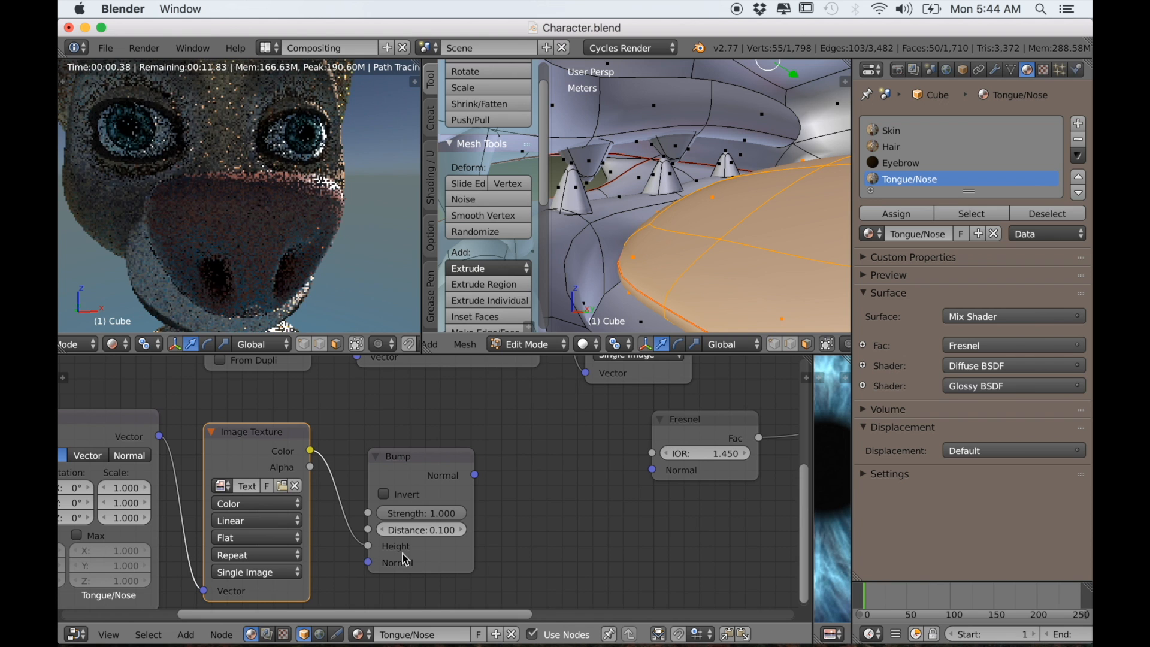
Step: Connect the Bump's Normal output to the Normal inputs of the Diffuse BSDF and Glossy BSDF, and shift the Fresnel node slightly
ctrl+scroll(401, 553, down, 2)
scroll(451, 523, down, 5)
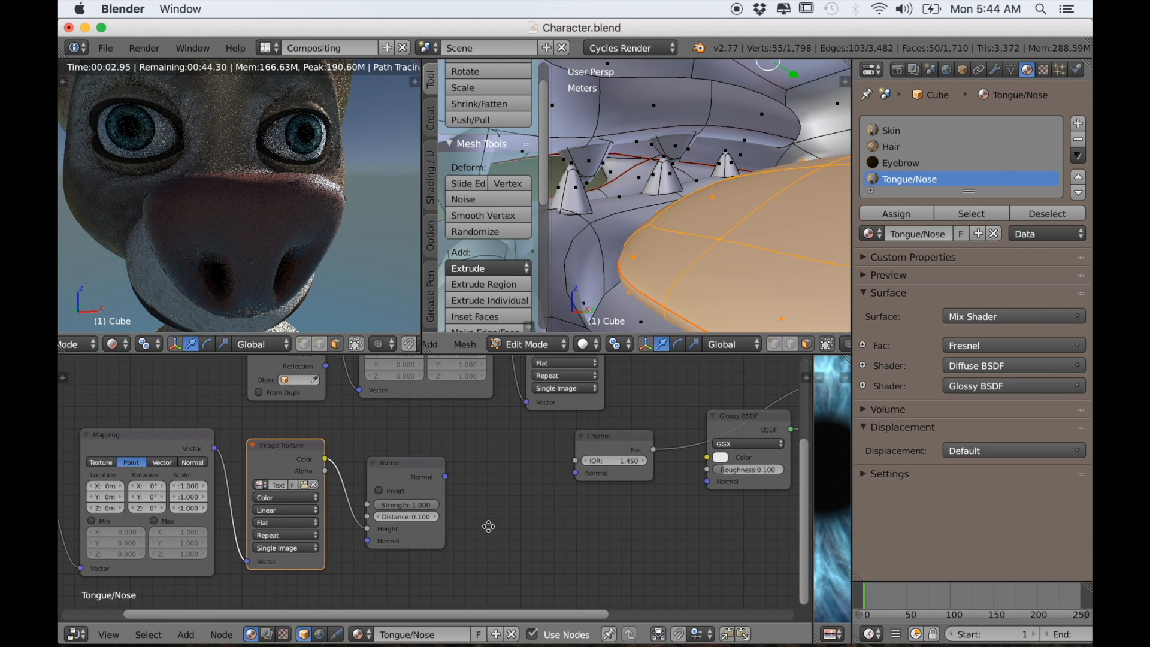
scroll(392, 556, down, 4)
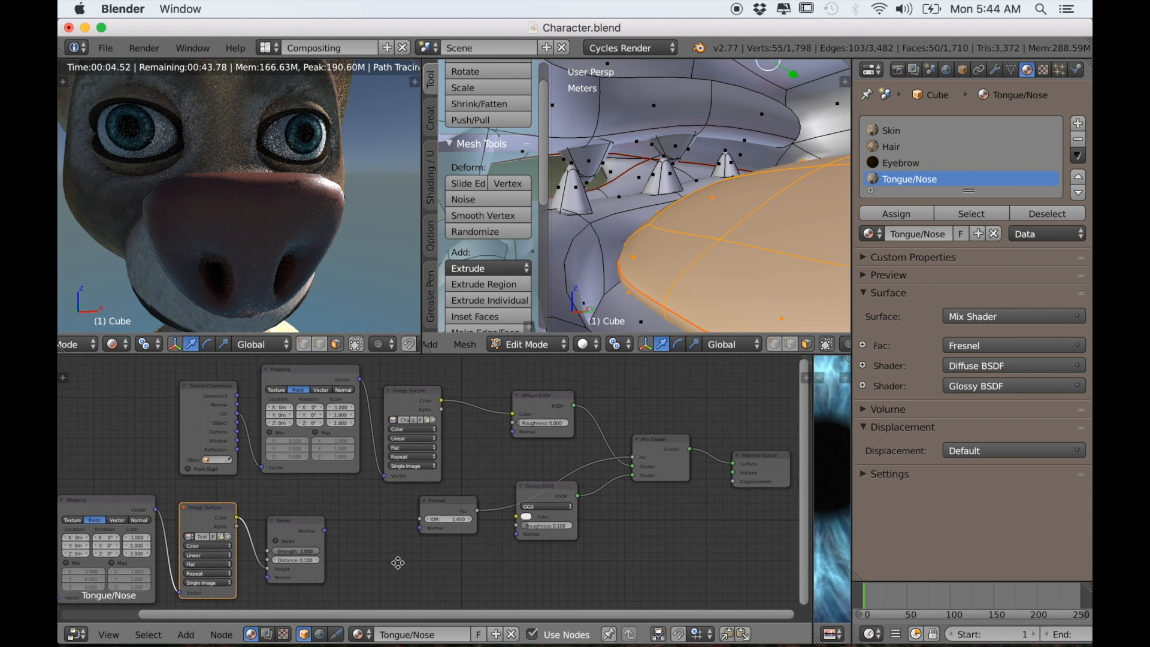
drag(310, 528, 499, 429)
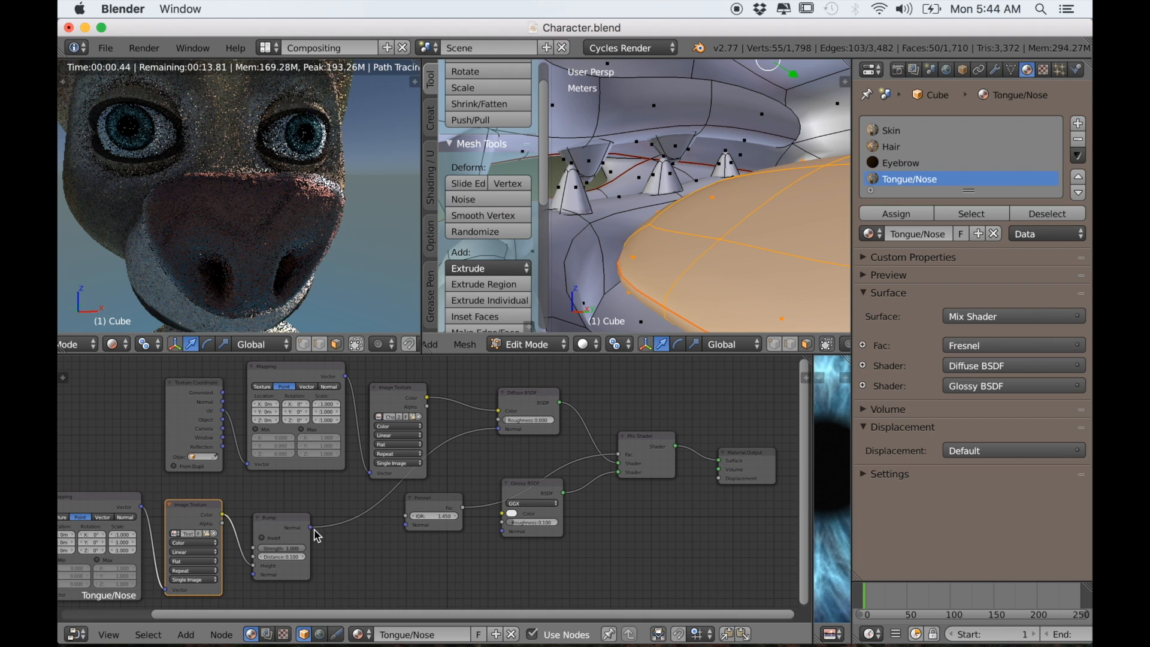
drag(312, 529, 557, 513)
scroll(314, 537, up, 2)
scroll(317, 543, up, 1)
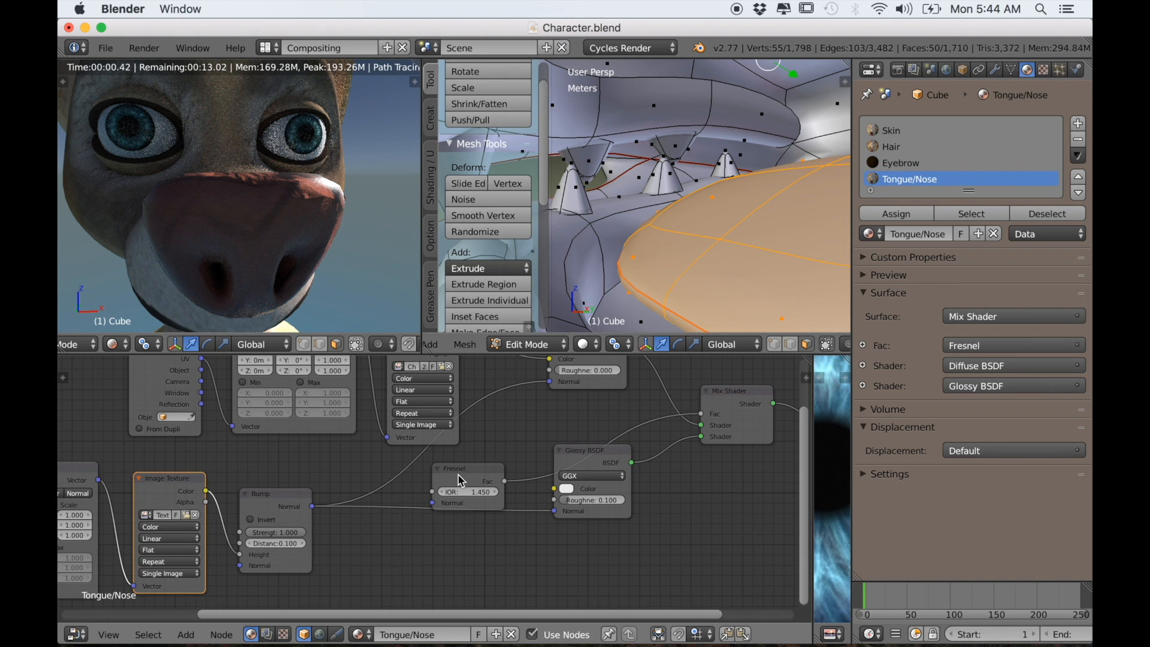
drag(460, 481, 482, 463)
Step: Set the X and Y scale of the plastic texture's Mapping node to 10
middle_drag(512, 495, 95, 475)
scroll(298, 530, up, 5)
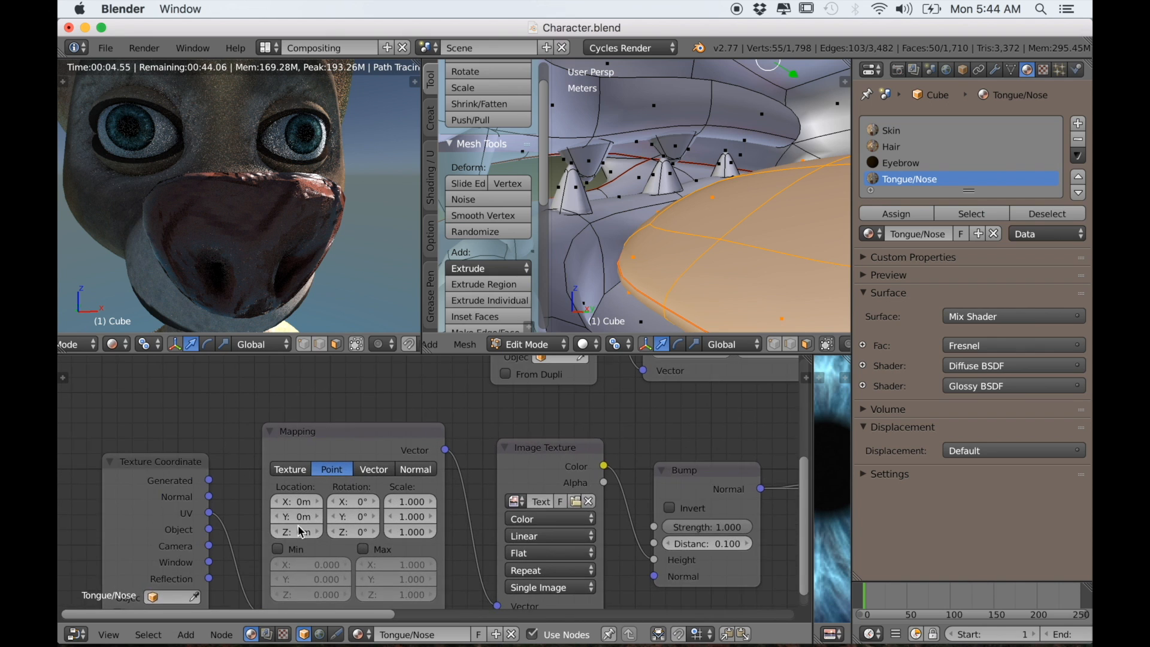
scroll(299, 530, up, 3)
click(364, 464)
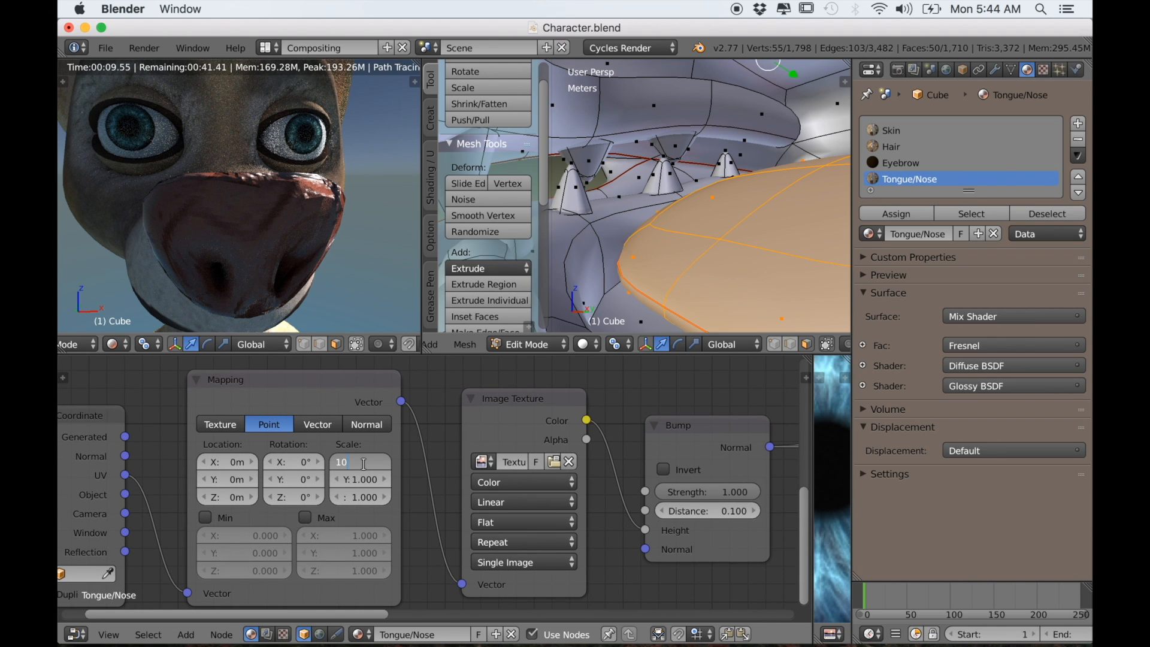
text(10)
click(361, 477)
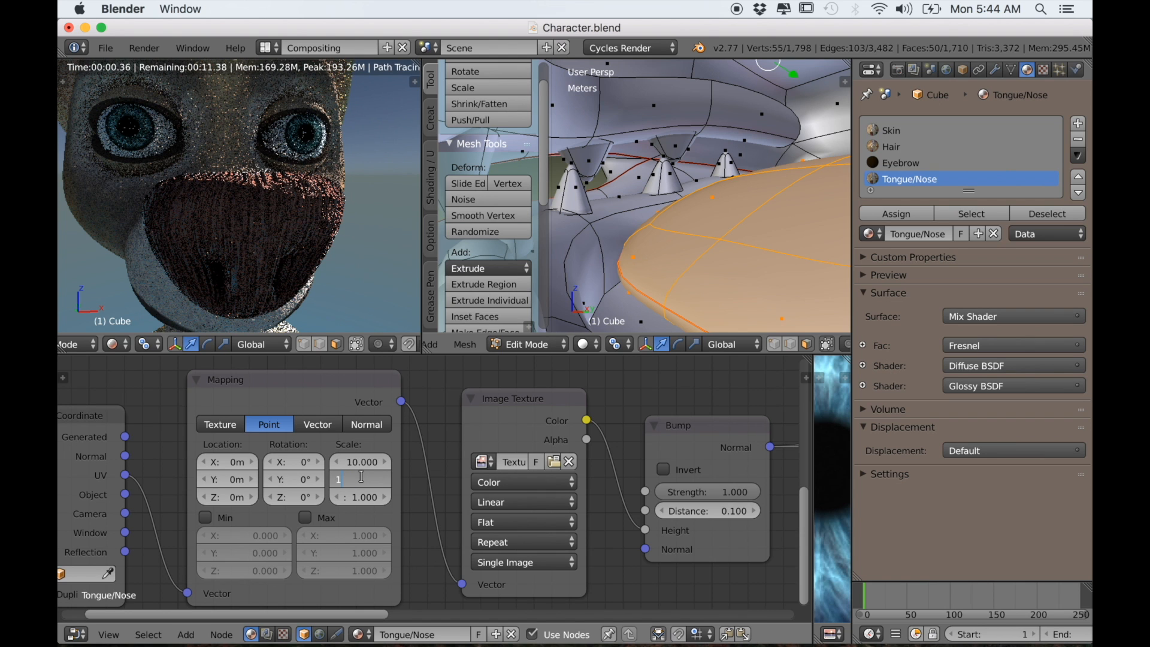
text(10)
key(Return)
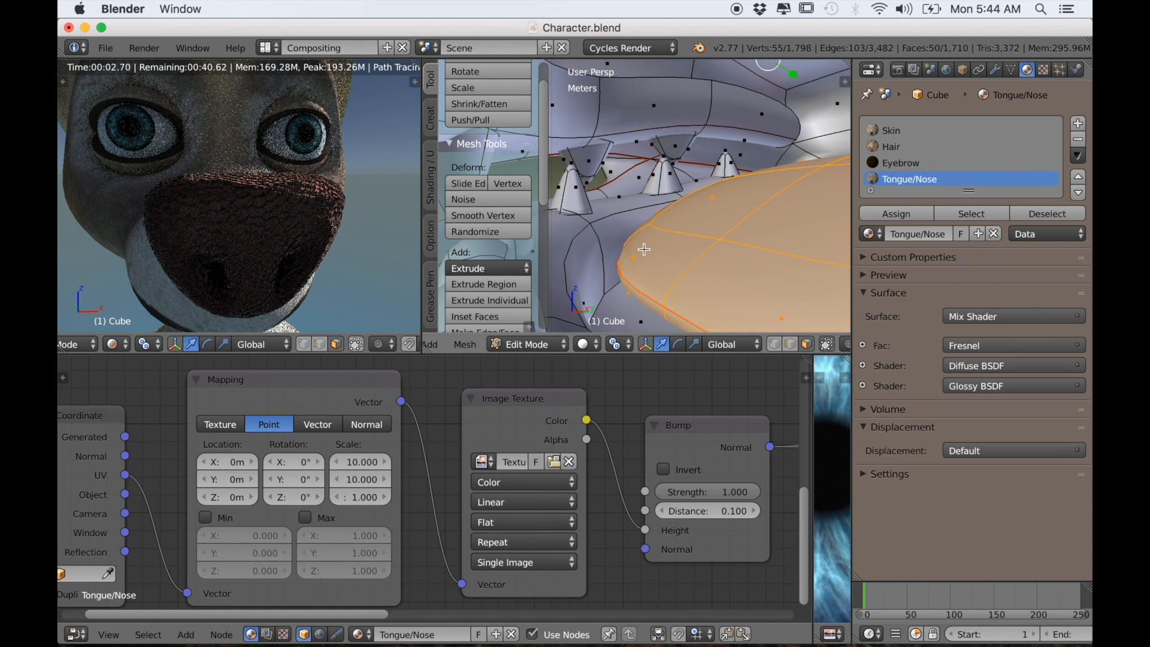
Step: Switch to Object Mode and rotate the sun lamp about -67° around the global Z axis
middle_drag(644, 253, 651, 238)
scroll(650, 237, down, 10)
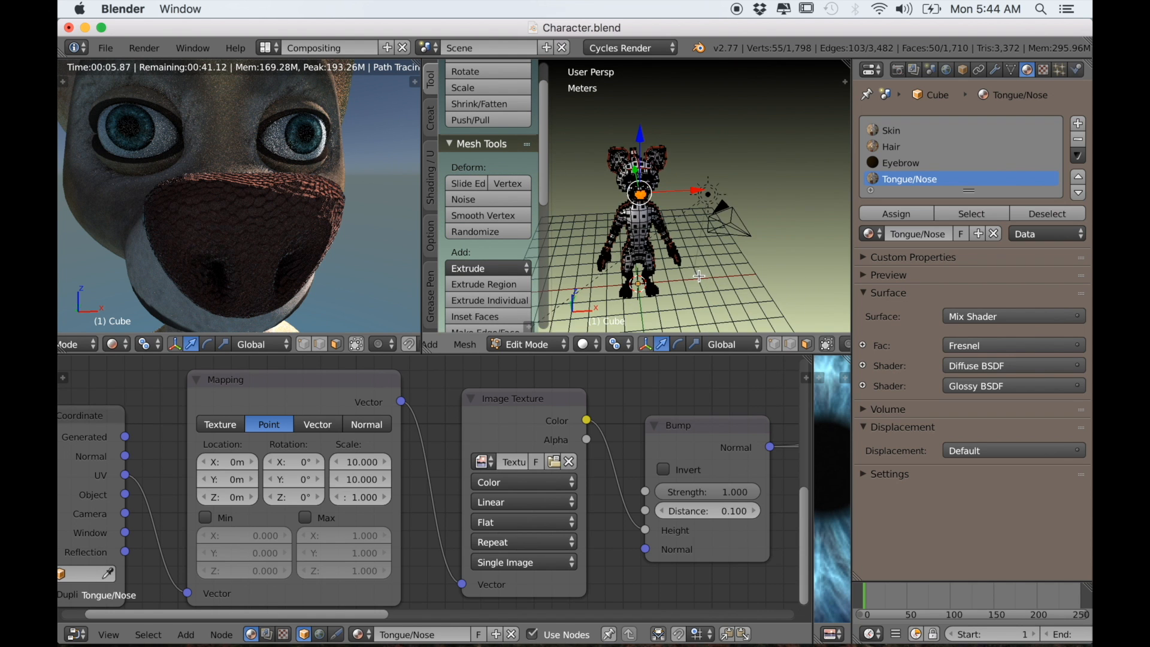
scroll(652, 253, up, 2)
key(Tab)
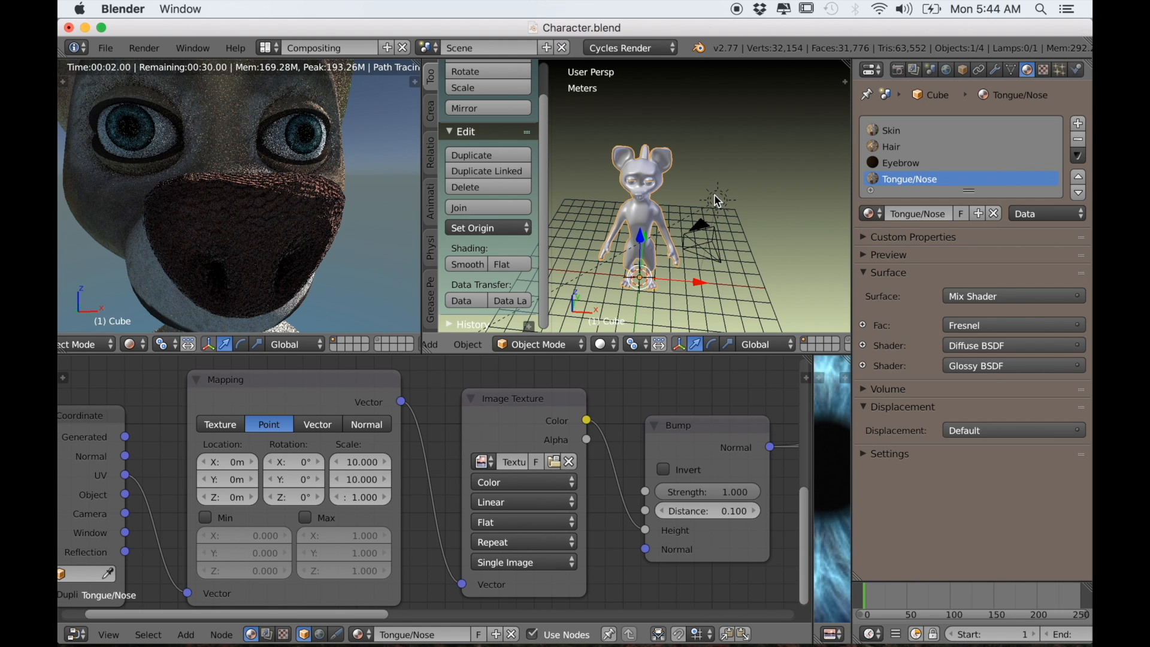
right_click(718, 200)
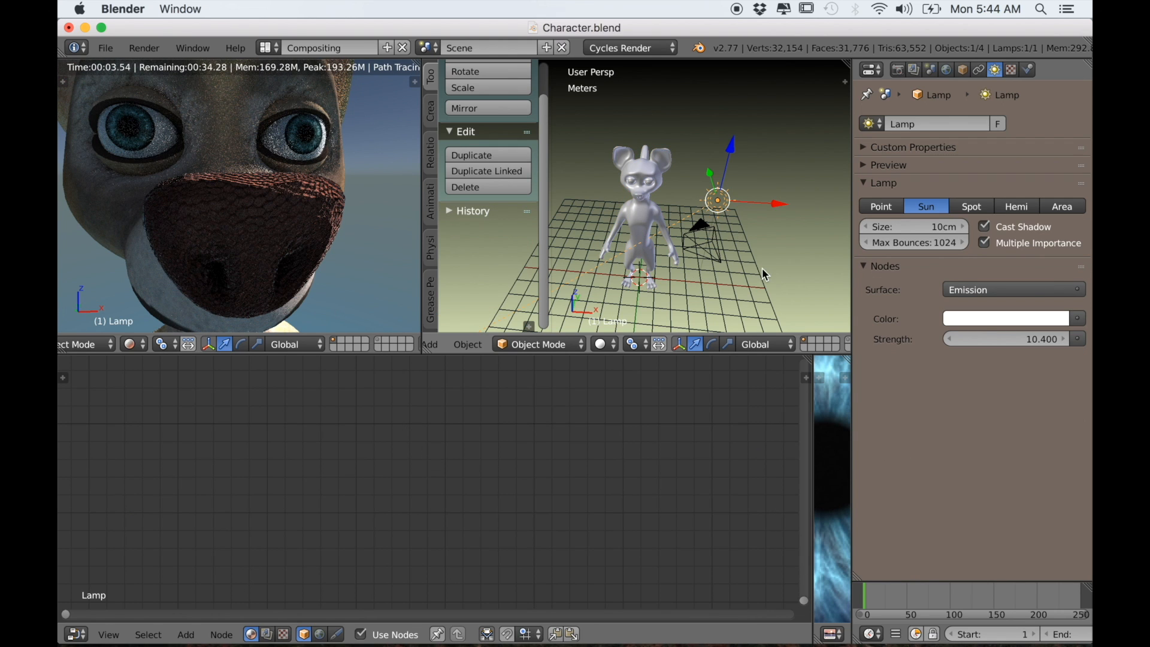
key(r)
key(z)
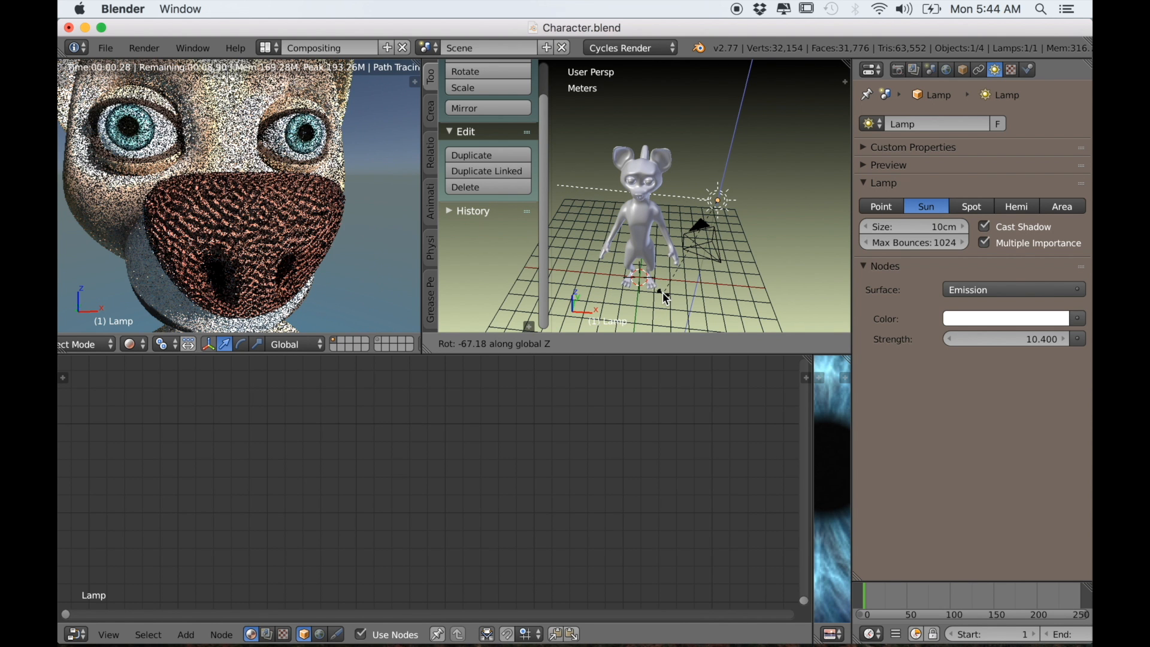
click(662, 292)
scroll(227, 257, down, 2)
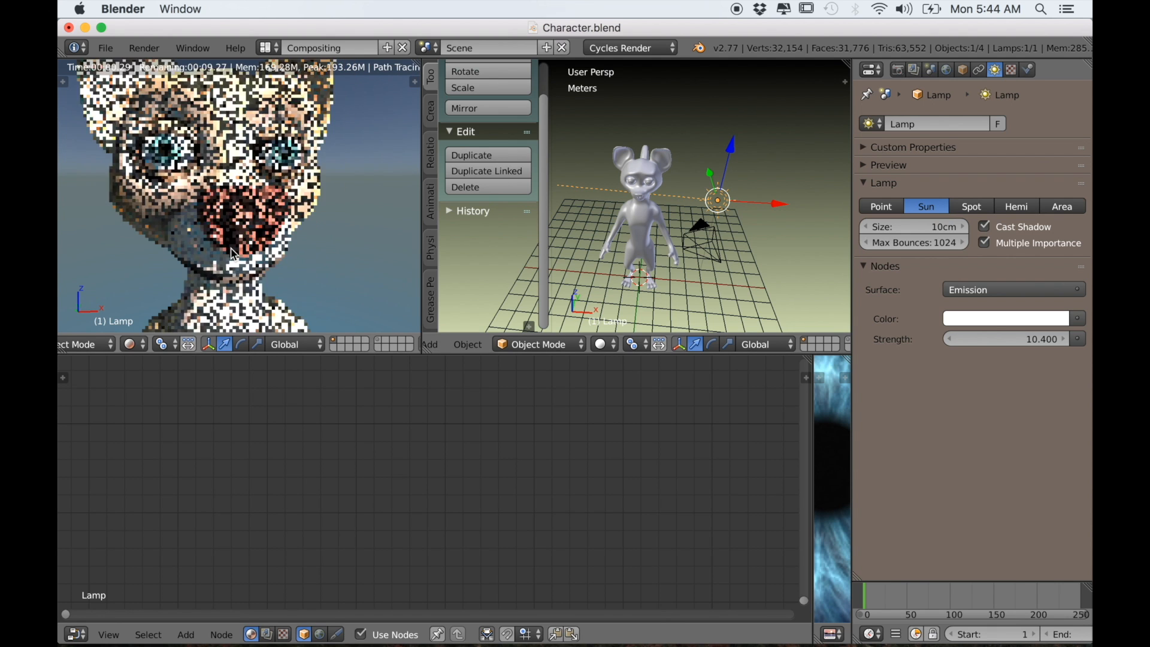
Step: Reselect the character mesh and check the nose's bump texture from an angled view in the rendered viewport
right_click(255, 242)
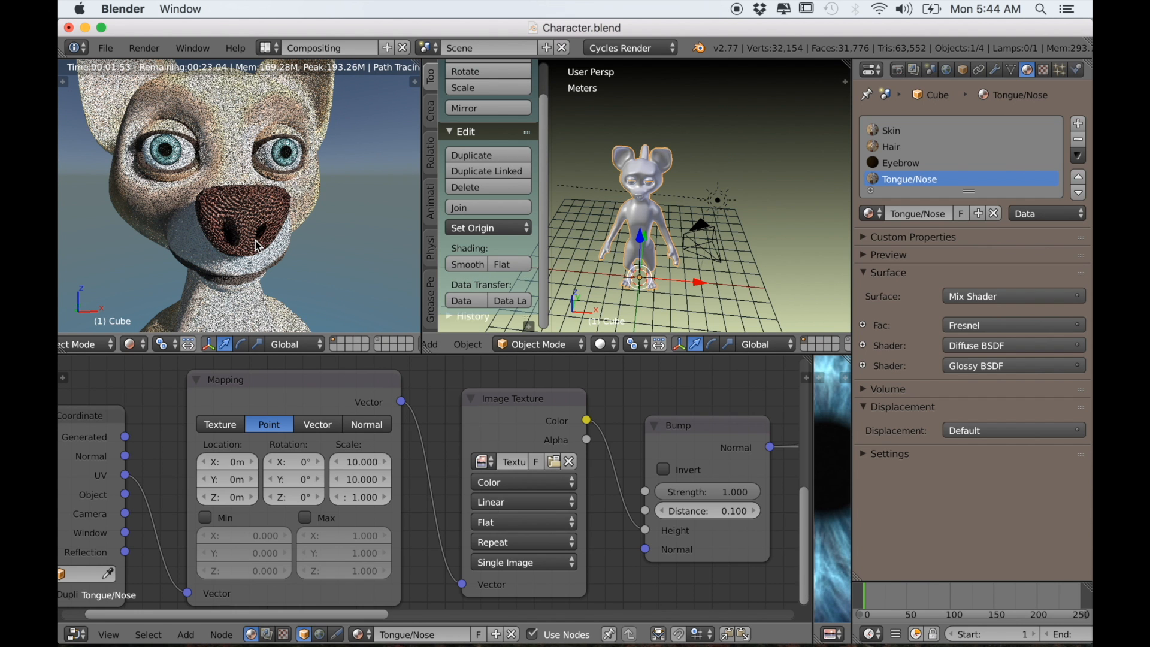
middle_drag(372, 475, 367, 465)
scroll(367, 464, up, 1)
middle_drag(301, 279, 282, 262)
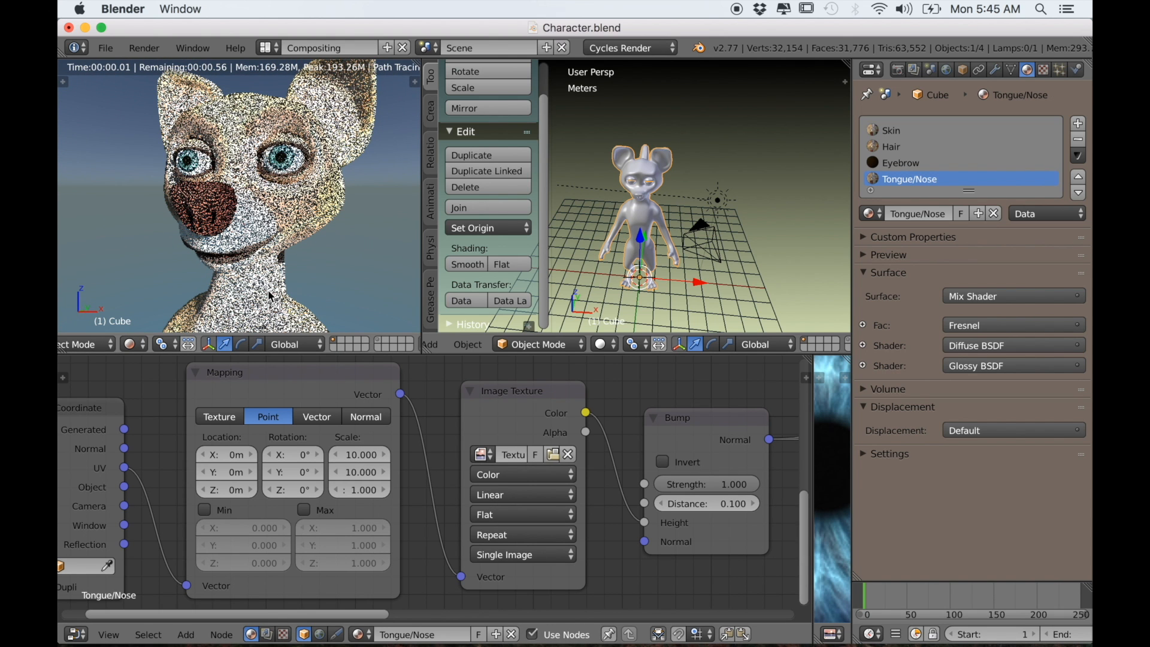
scroll(267, 289, up, 2)
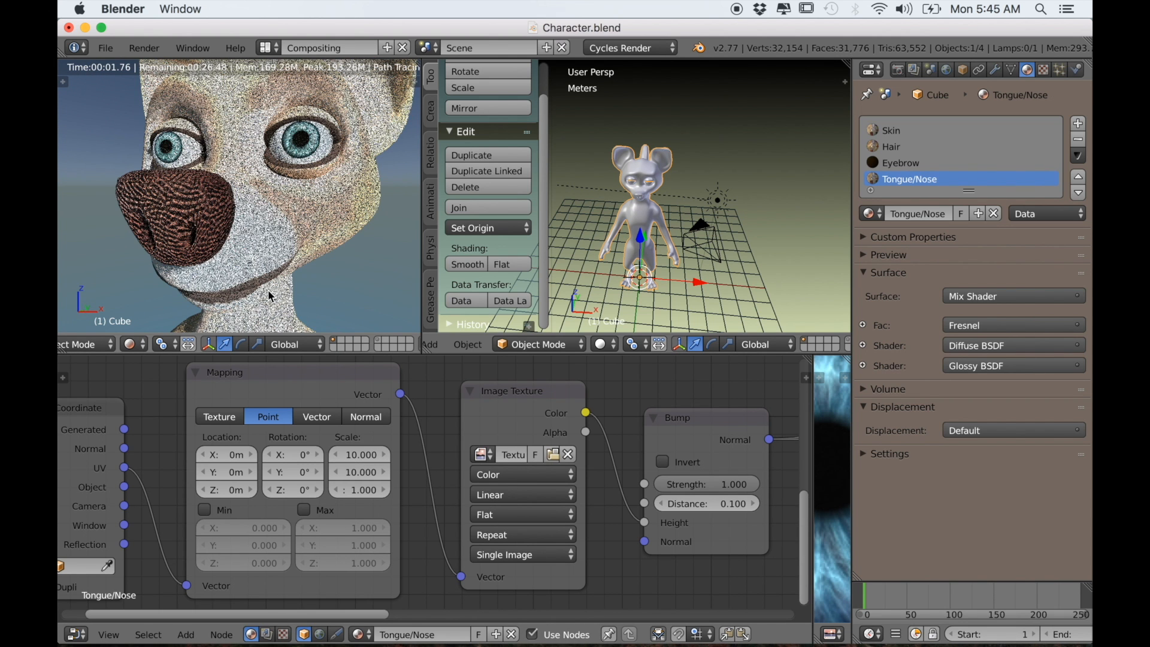
Step: Lower the Bump node's Strength to 0.259 while judging the nose's bump in the rendered viewport
middle_drag(239, 290, 251, 282)
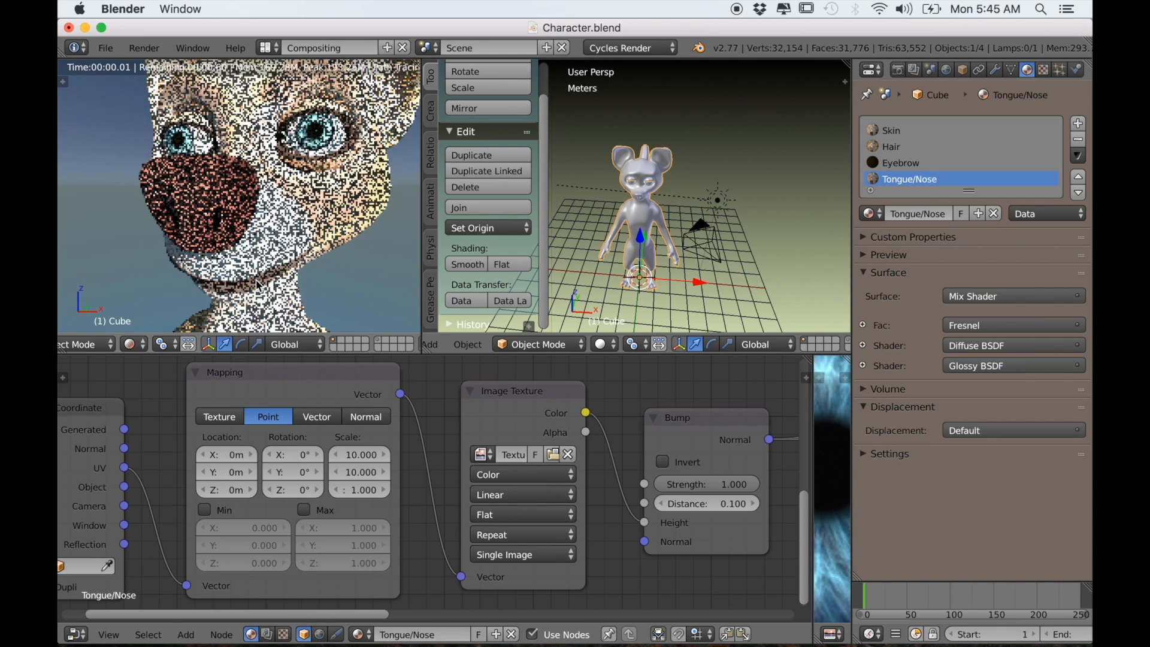
scroll(378, 461, up, 3)
scroll(383, 463, down, 6)
middle_drag(378, 462, 160, 465)
scroll(284, 497, up, 5)
scroll(284, 497, up, 4)
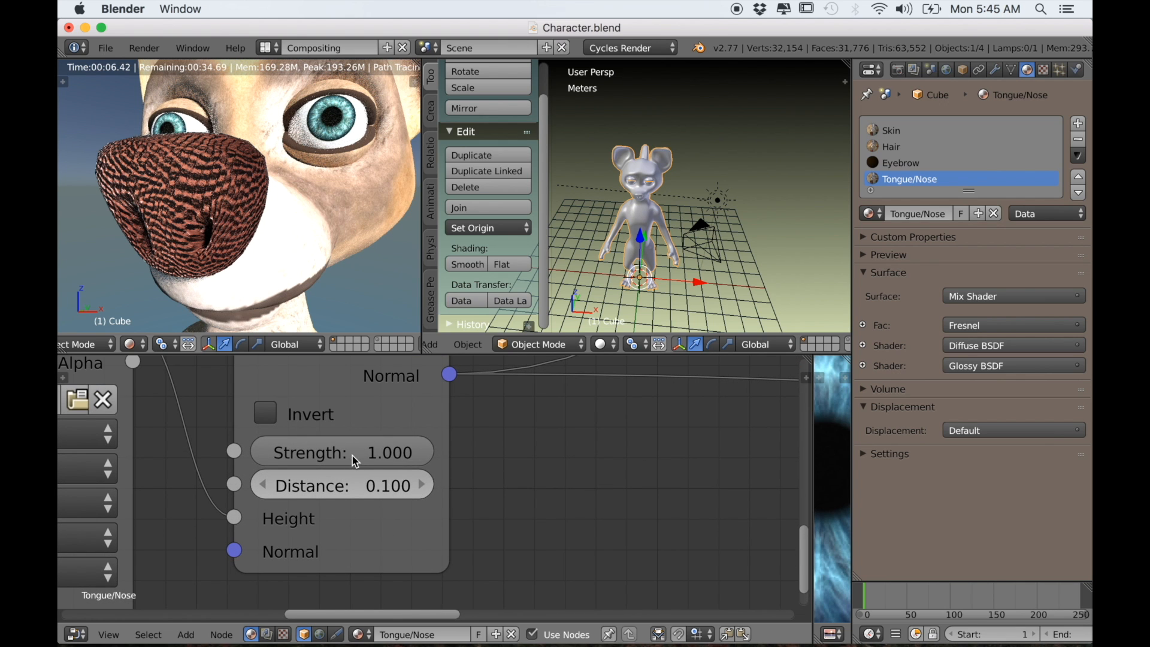
drag(346, 452, 228, 452)
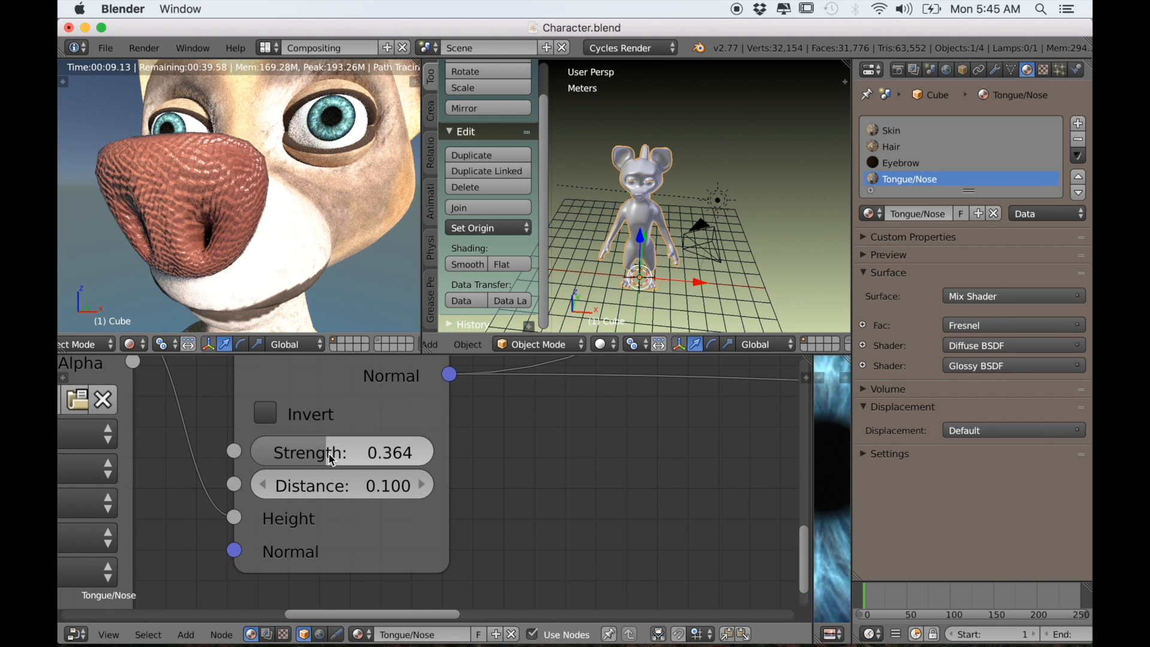
drag(330, 458, 311, 458)
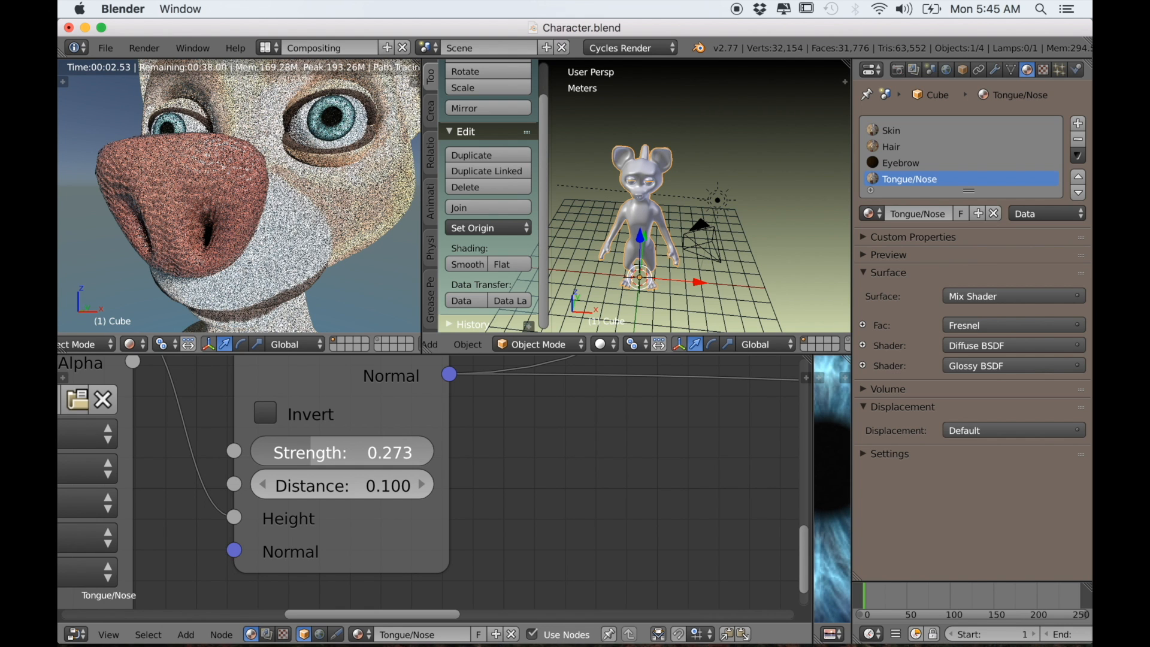
drag(312, 459, 302, 458)
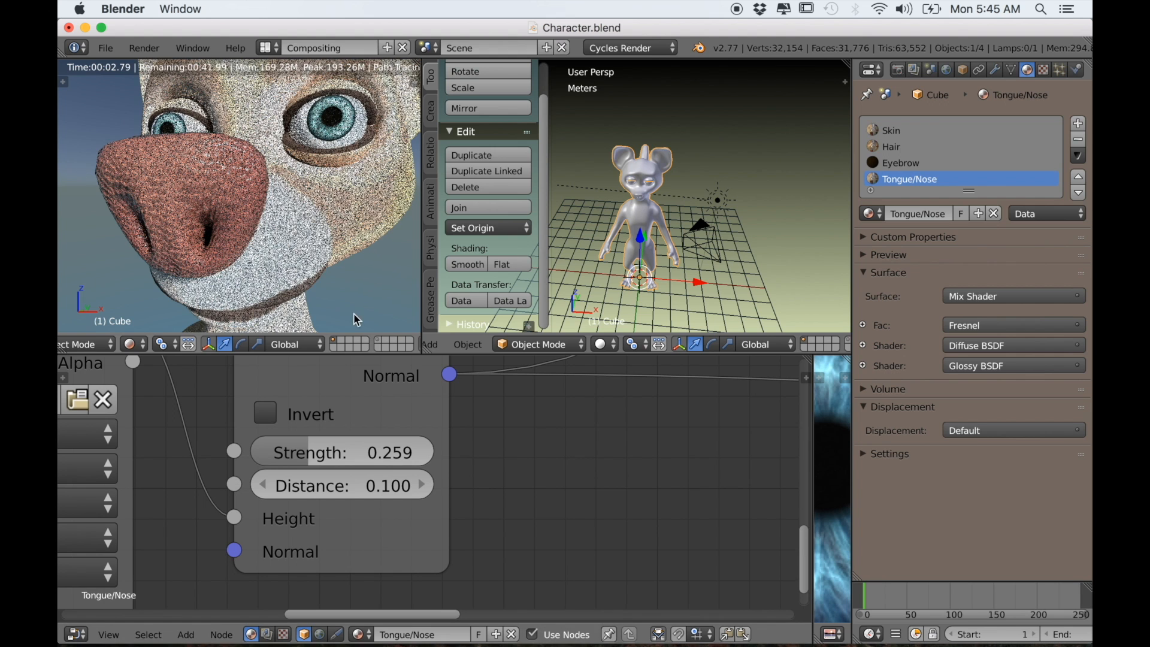
Step: Move the base color texture's Texture Coordinate, Mapping and Image Texture nodes together so they line up above the plastic texture's nodes
scroll(335, 429, down, 2)
scroll(333, 425, down, 6)
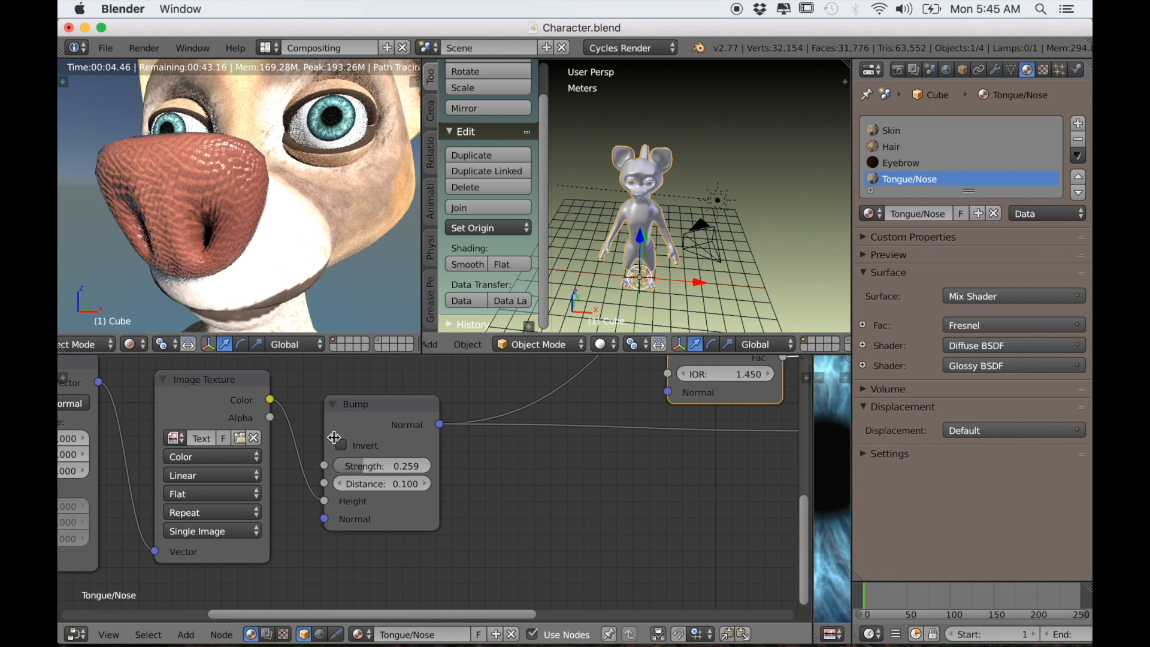
middle_drag(315, 464, 278, 500)
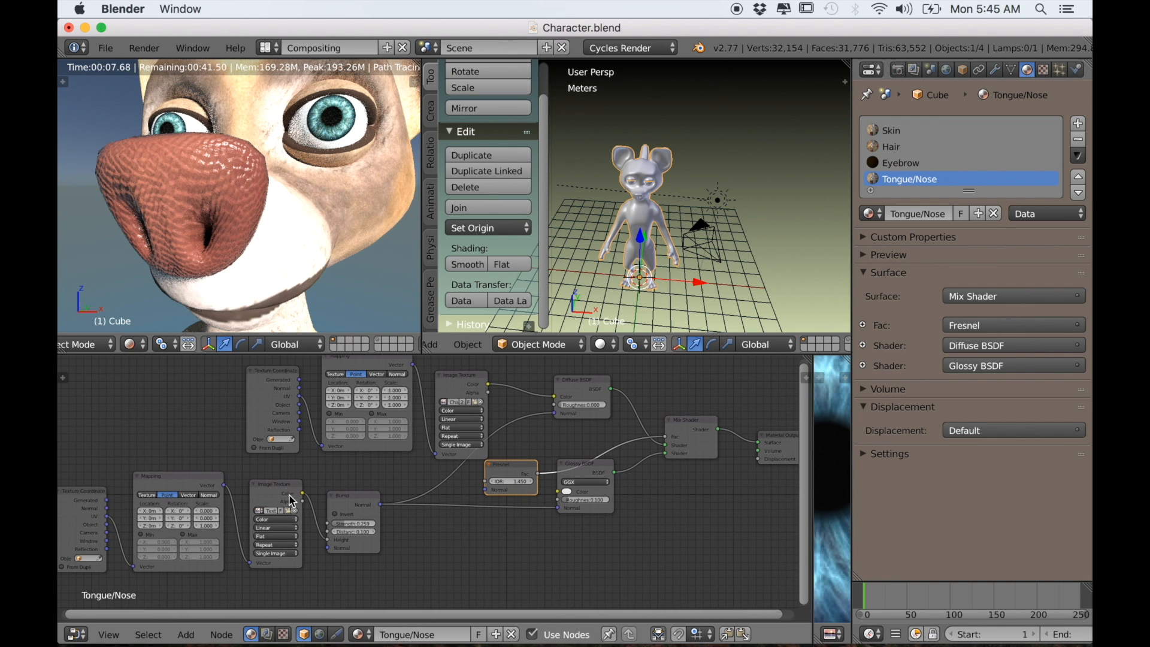
click(266, 410)
shift+click(334, 365)
shift+click(447, 384)
scroll(455, 401, down, 2)
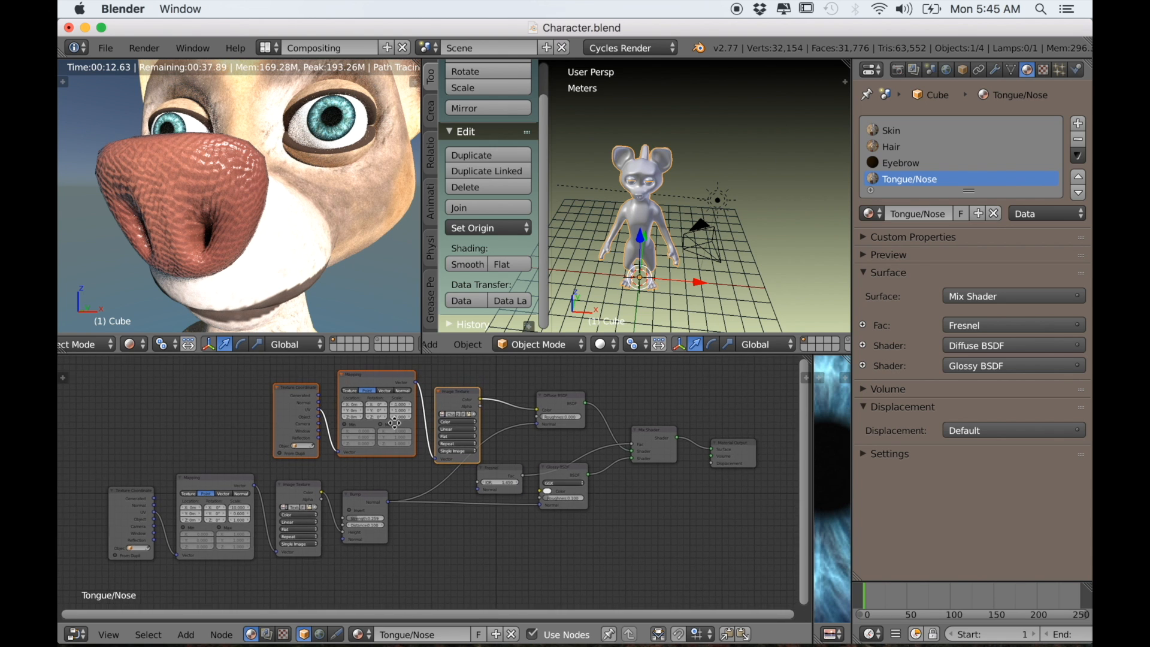
key(g)
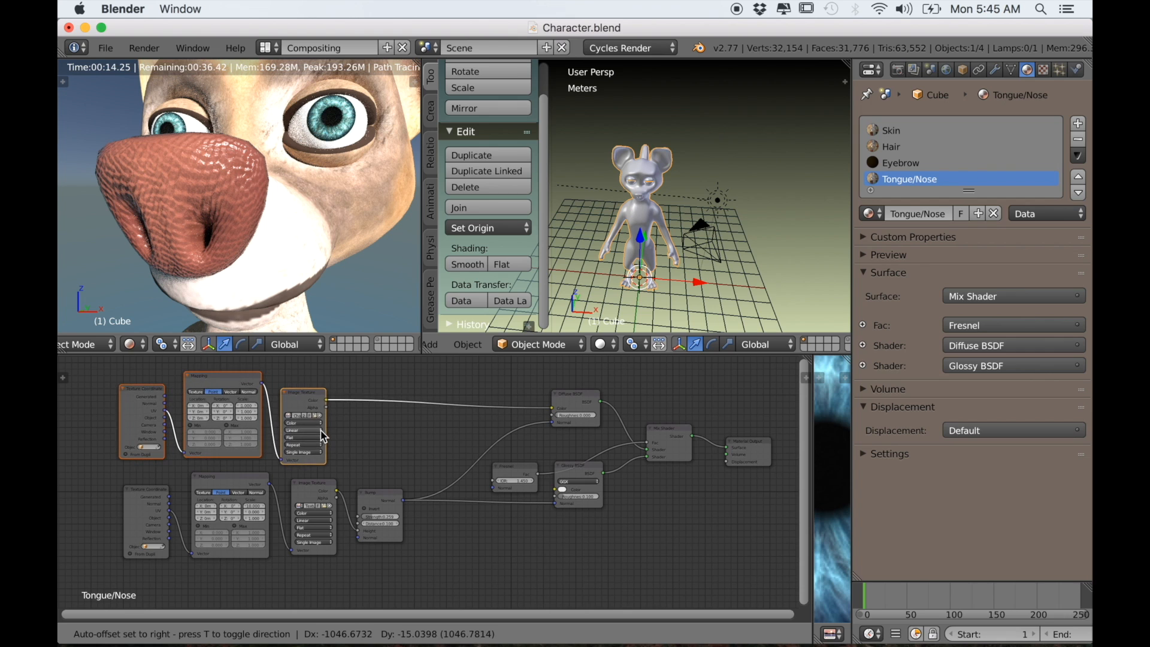
click(327, 435)
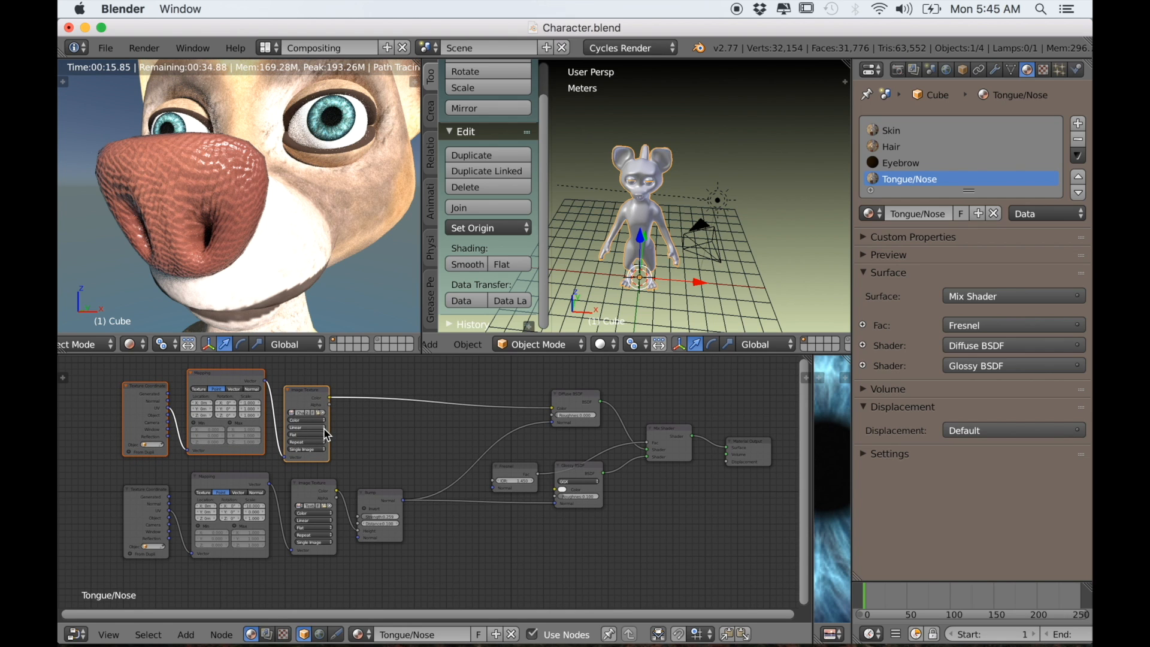
Step: Combine the base color and plastic Image Texture nodes through a Mix node feeding the Diffuse BSDF's Color, and expand and reposition it
click(312, 458)
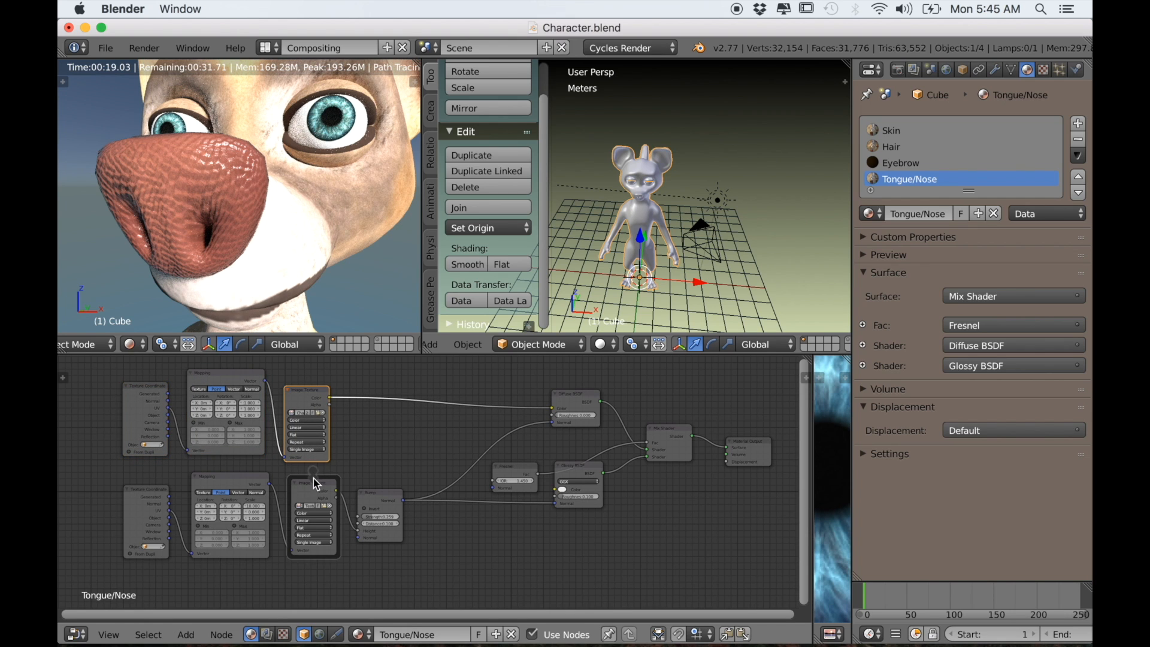
ctrl+shift+right_drag(314, 482, 314, 481)
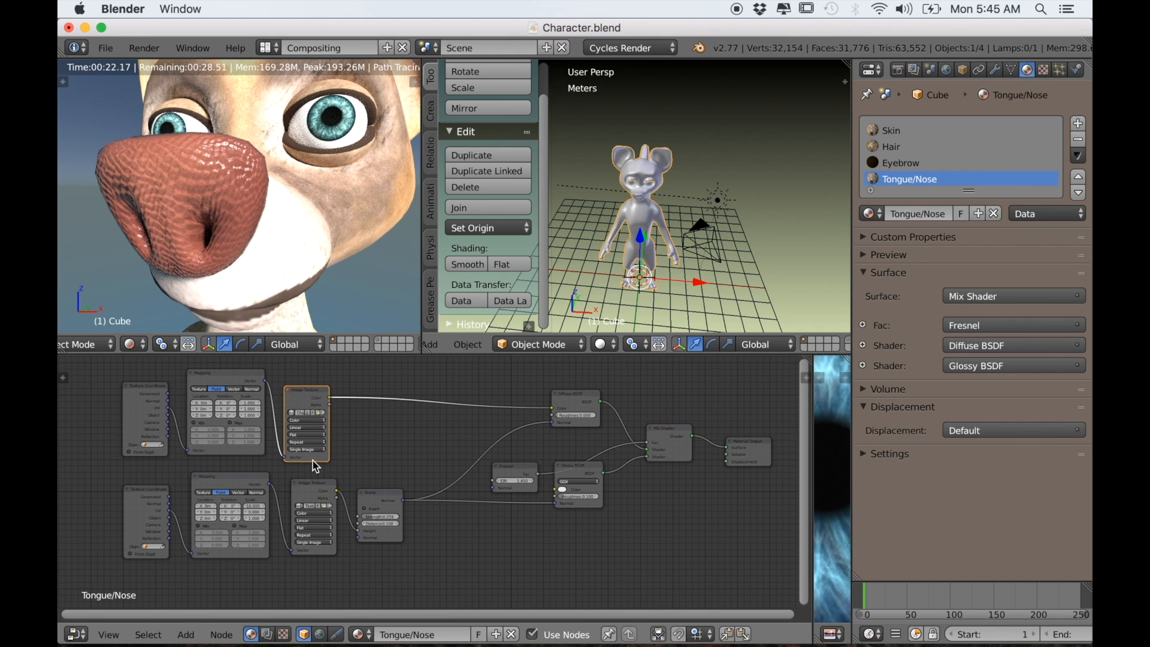
ctrl+shift+right_drag(311, 451, 314, 497)
drag(423, 452, 417, 434)
scroll(436, 440, up, 8)
middle_drag(420, 437, 409, 533)
scroll(433, 525, up, 4)
middle_drag(443, 497, 362, 511)
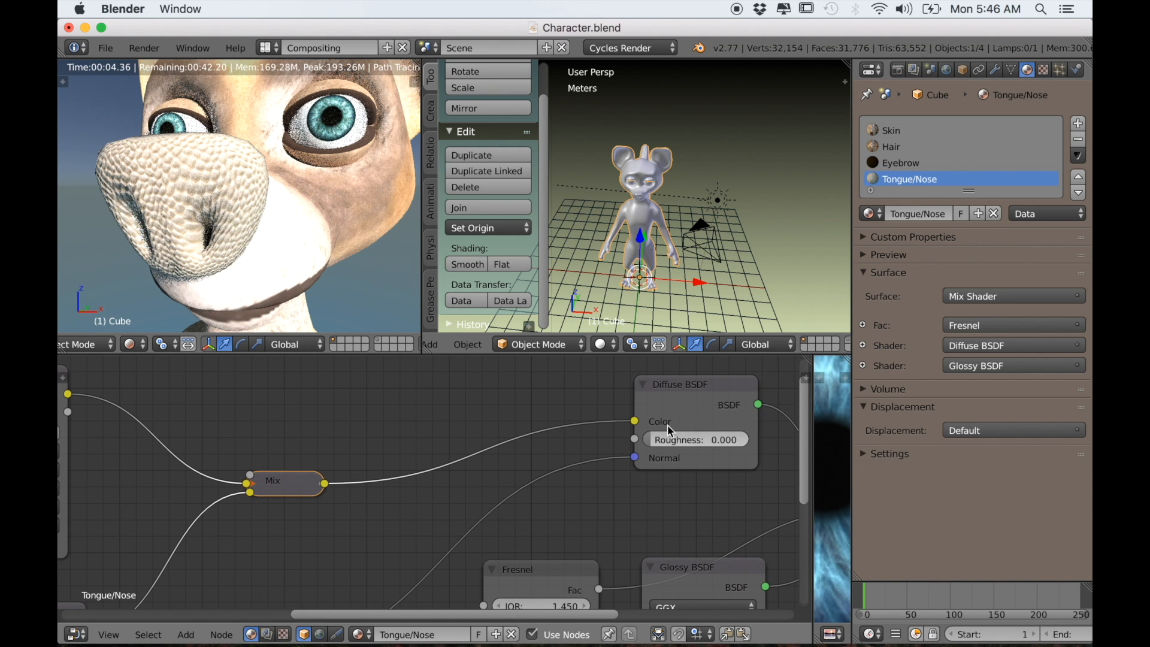
click(254, 486)
drag(287, 483, 287, 417)
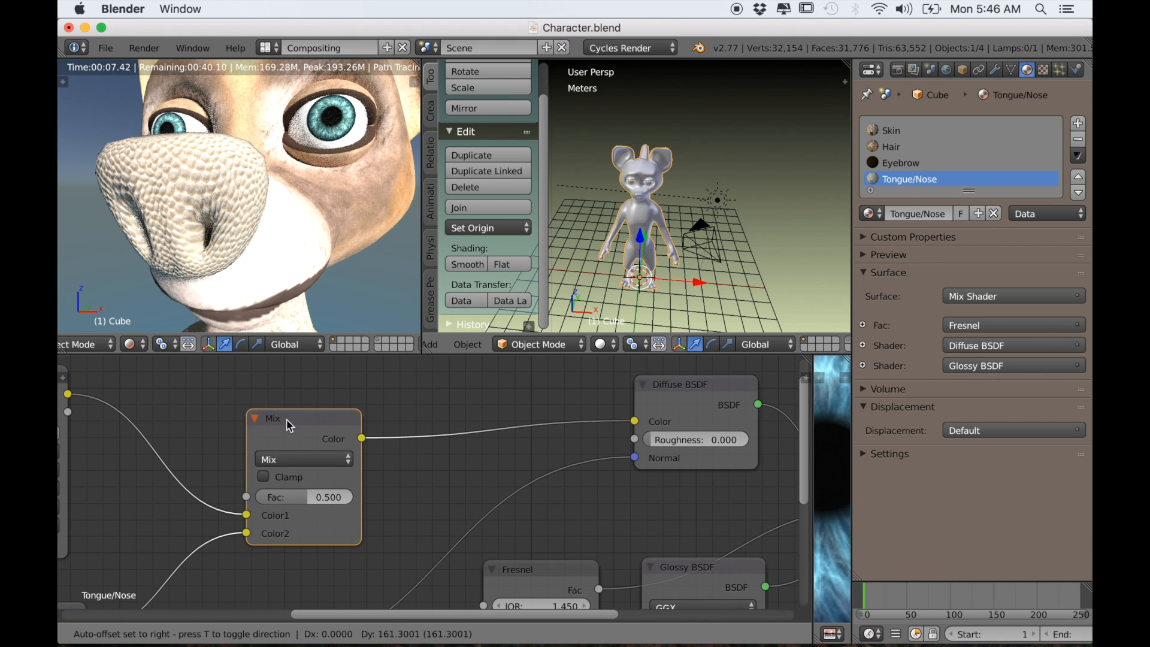
Step: Set the Mix node's blend type to Multiply with a factor of 0.750, and check the nose in the rendered viewport
click(285, 465)
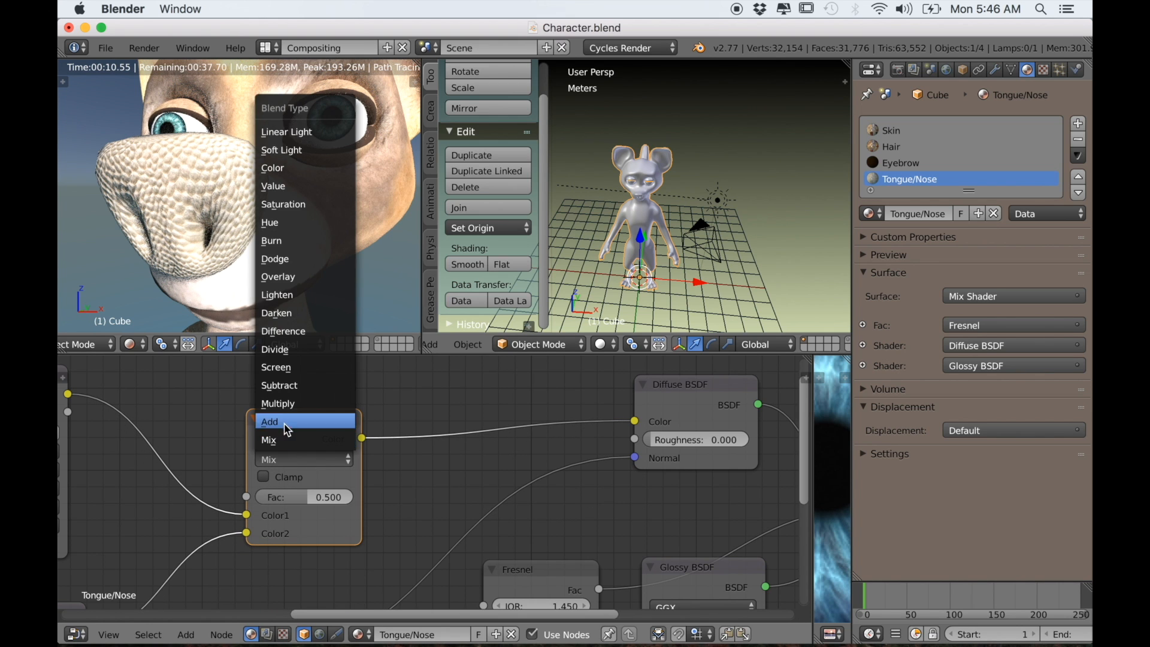
click(287, 404)
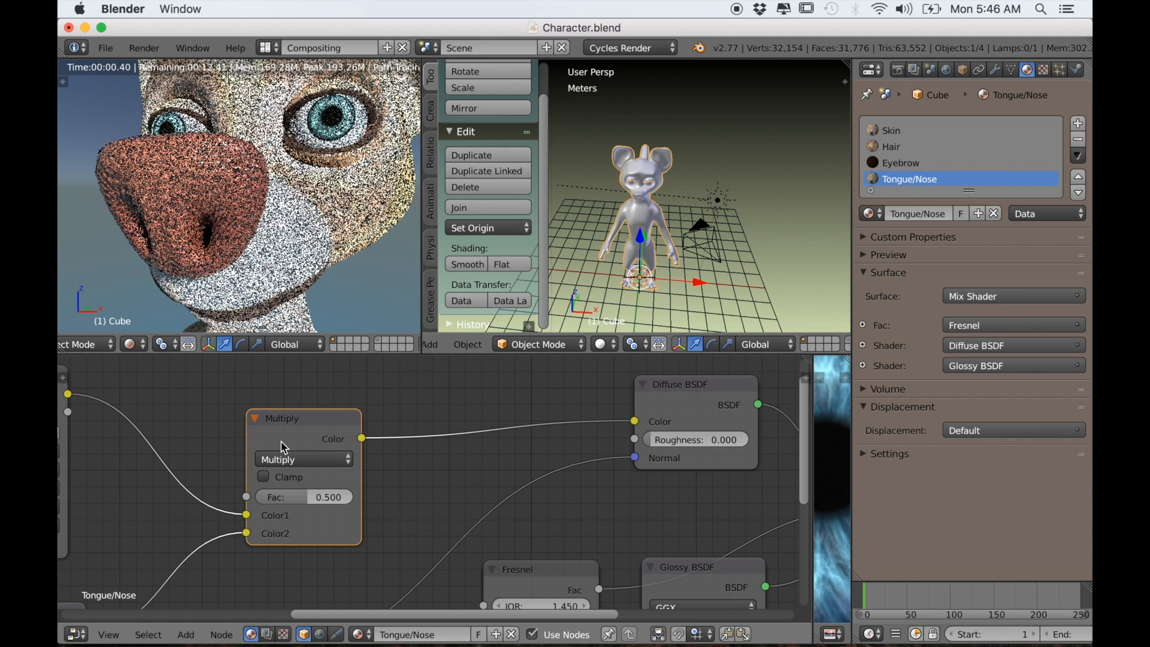
drag(287, 502, 288, 502)
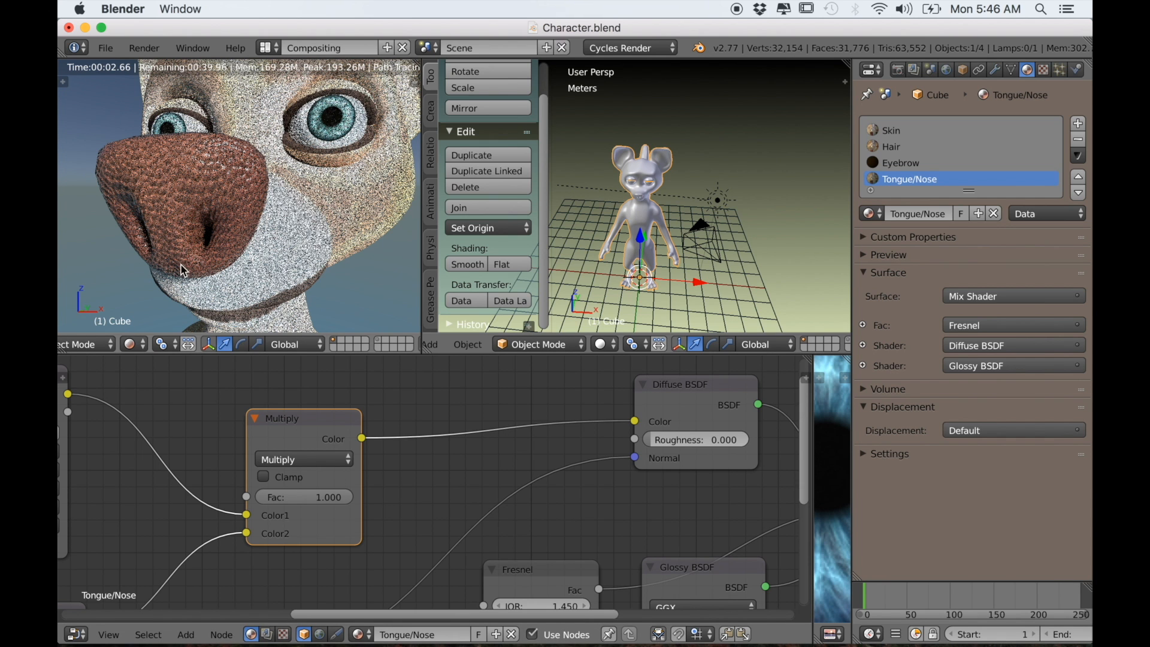
mouse_move(326, 499)
mouse_down()
mouse_move(317, 498)
mouse_move(333, 497)
mouse_up()
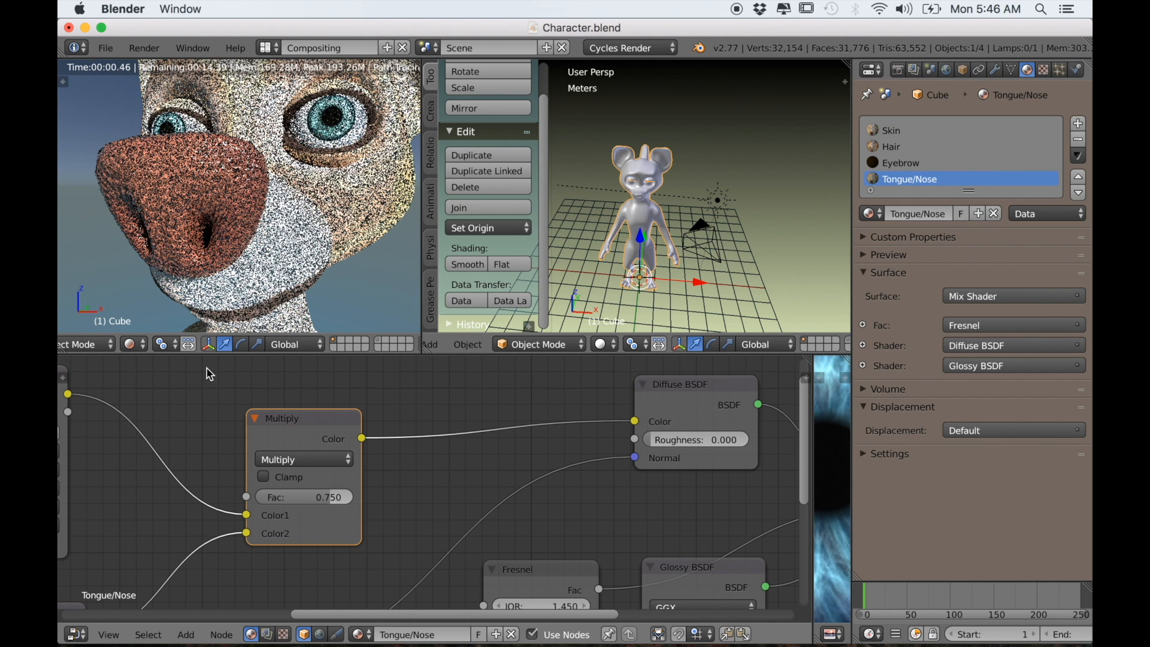
scroll(286, 243, down, 3)
scroll(309, 262, up, 5)
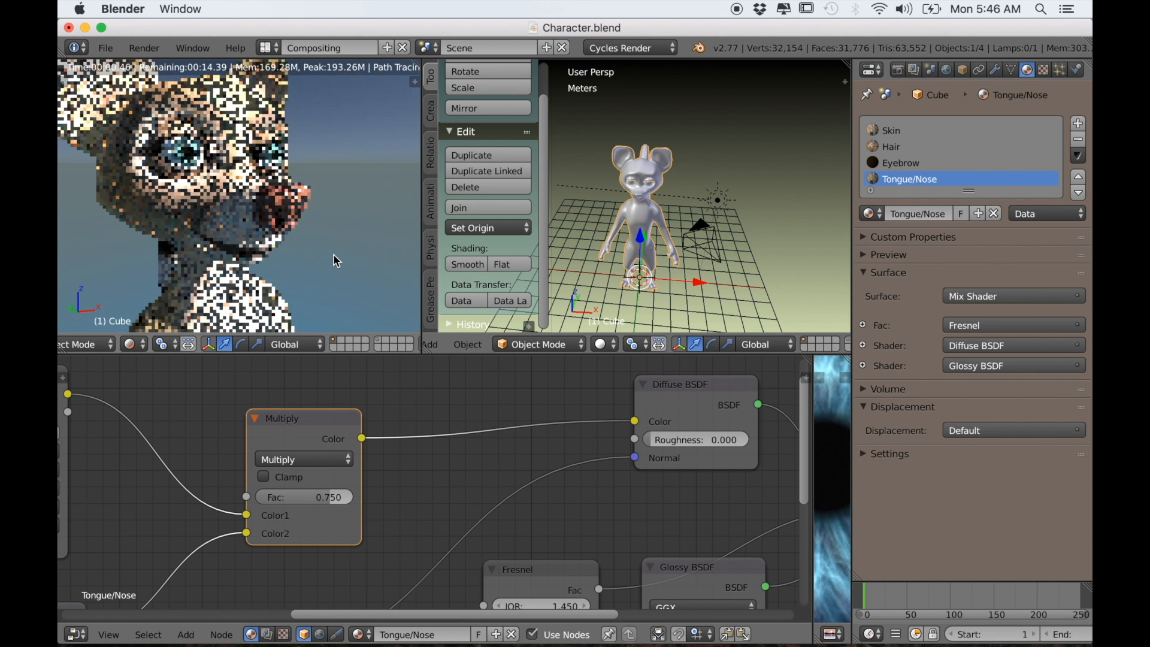
middle_drag(330, 286, 269, 293)
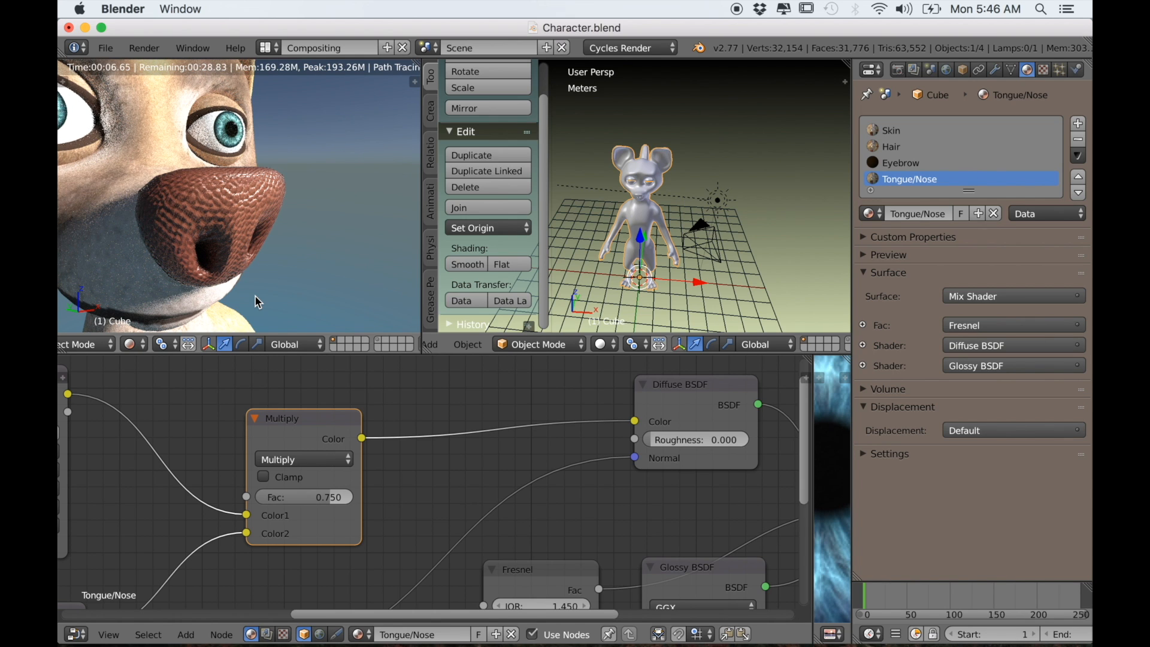
scroll(411, 559, down, 5)
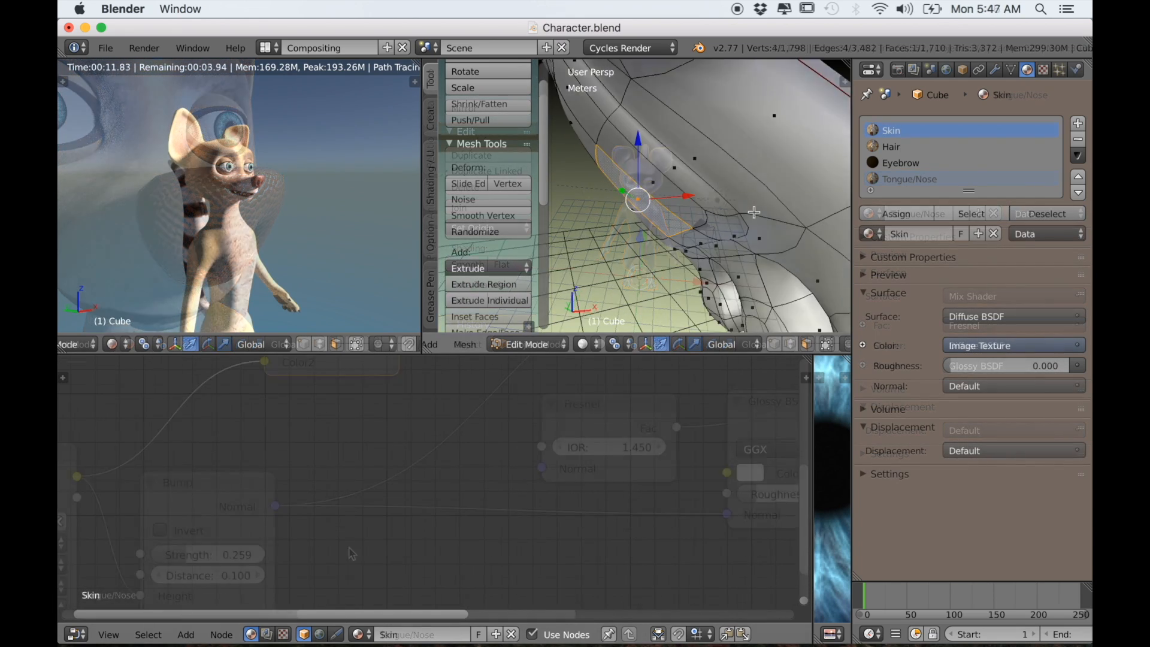
Step: Select the faces of the raised palm pad on one hand, including its bordering face loop and the inner faces
mouse_move(715, 221)
middle_down()
mouse_move(680, 224)
mouse_move(700, 222)
middle_up()
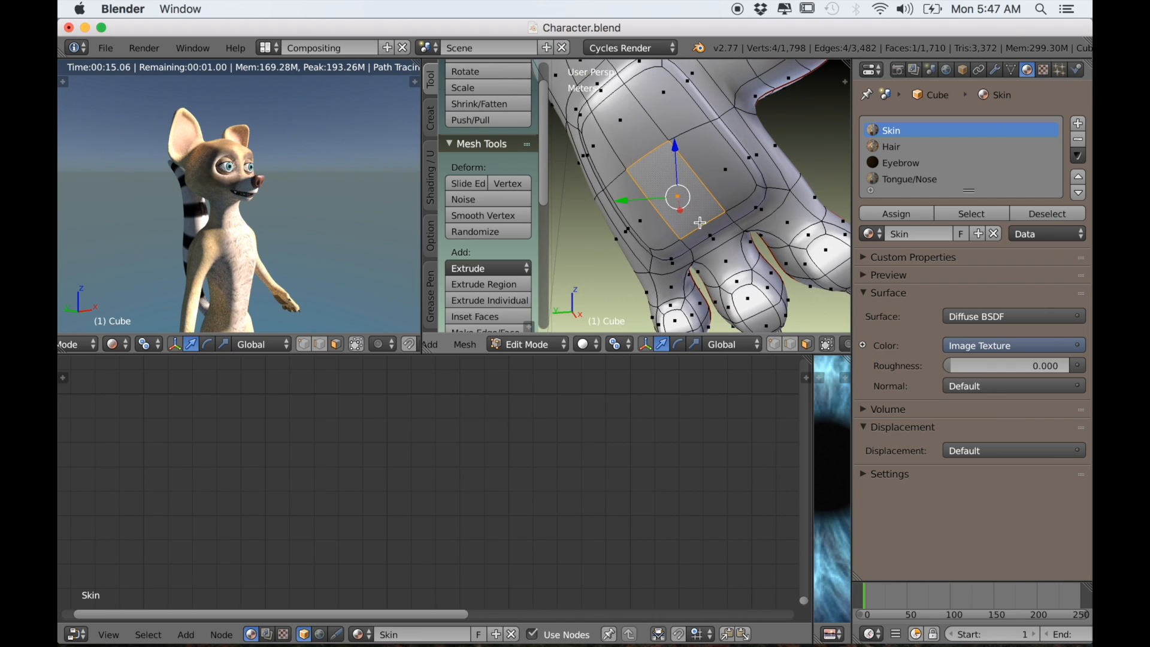
alt+right_click(730, 216)
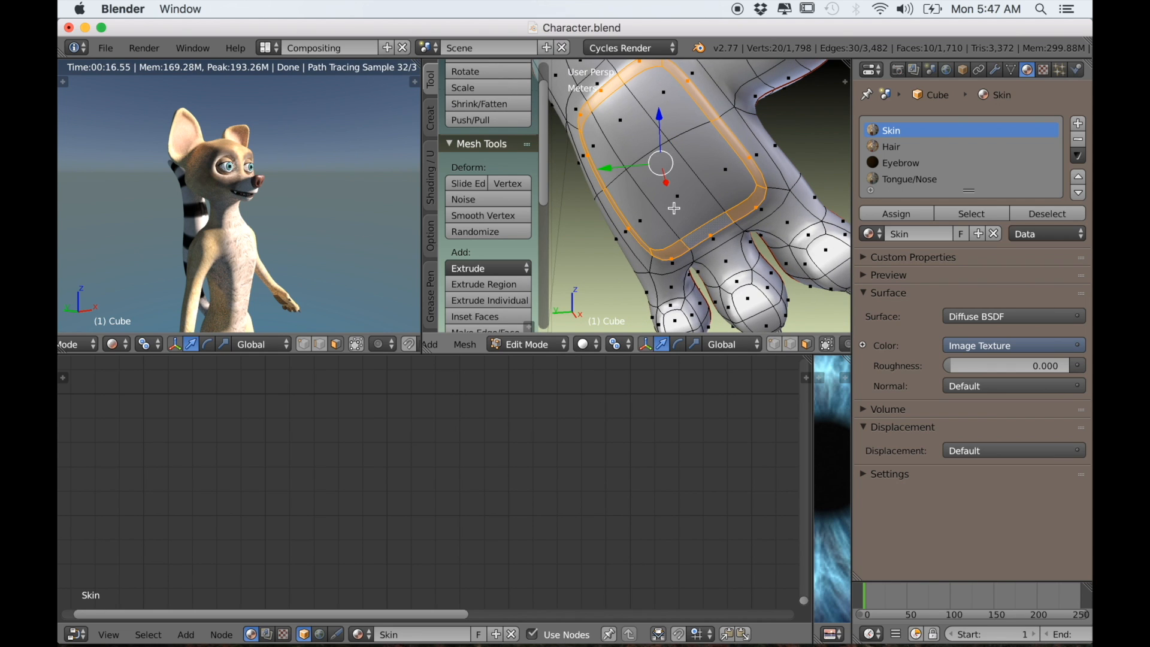
shift+right_click(650, 209)
shift+right_click(700, 198)
shift+right_click(721, 153)
shift+right_click(668, 102)
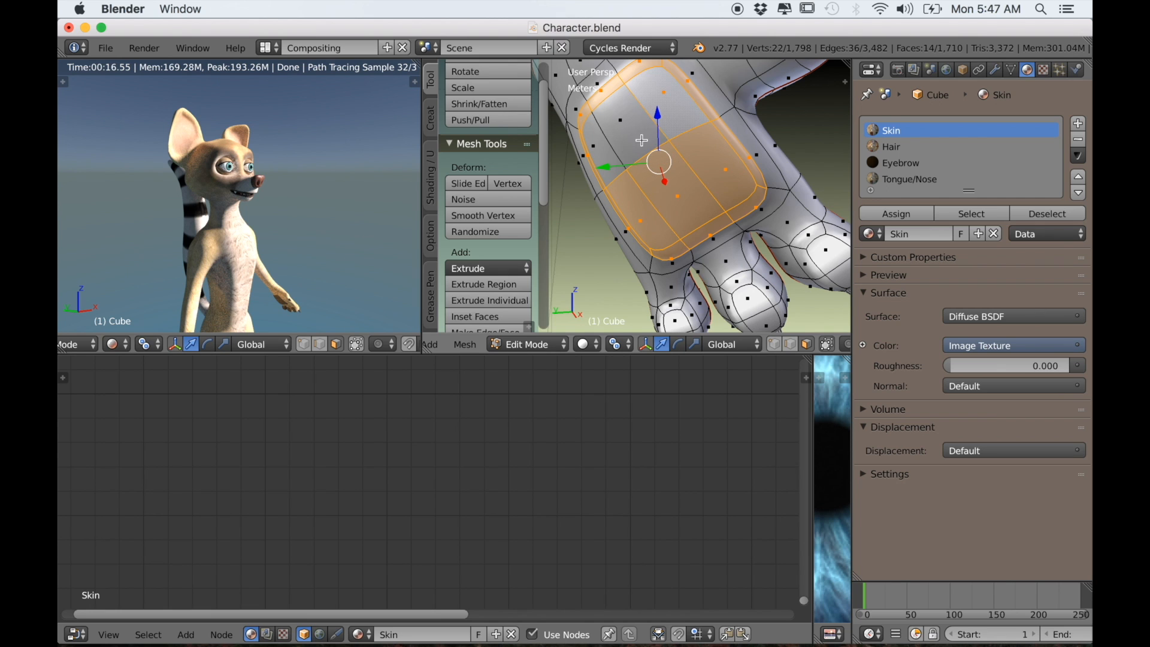
shift+right_click(618, 159)
shift+right_click(616, 164)
Step: Add the three fingertip pads of the same hand to the selection, including each pad's surrounding loop and inner faces
shift+middle_drag(670, 249, 676, 174)
scroll(674, 229, up, 2)
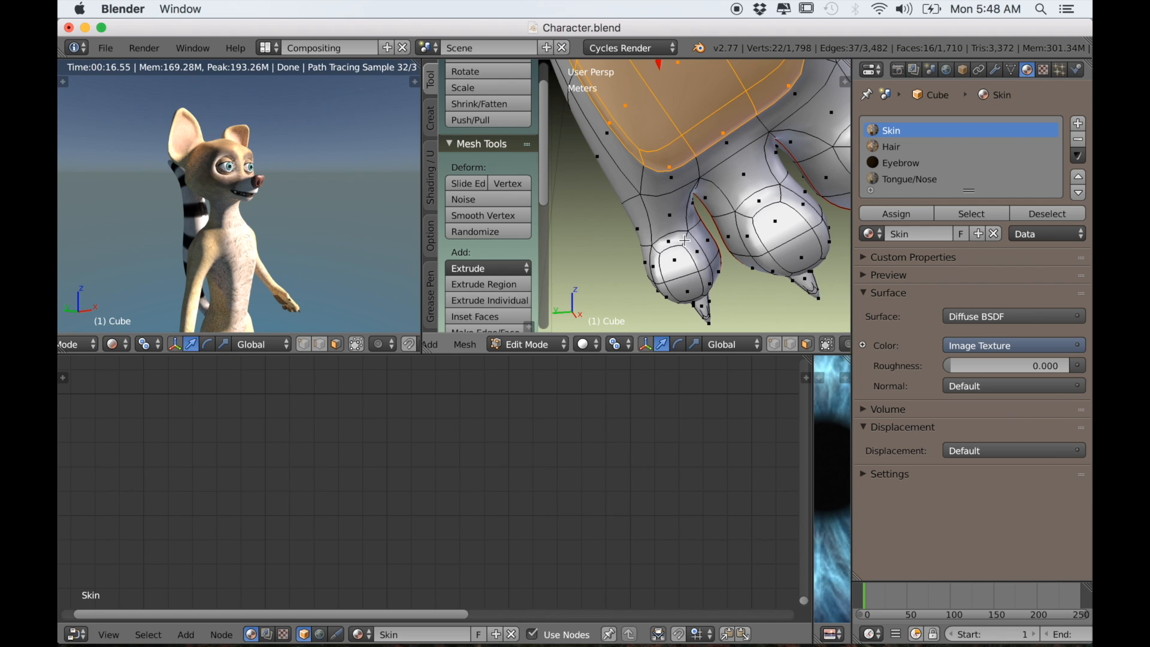
alt+shift+right_click(694, 239)
alt+shift+right_click(744, 218)
shift+middle_drag(790, 195, 776, 168)
alt+shift+right_click(786, 162)
alt+shift+right_click(616, 277)
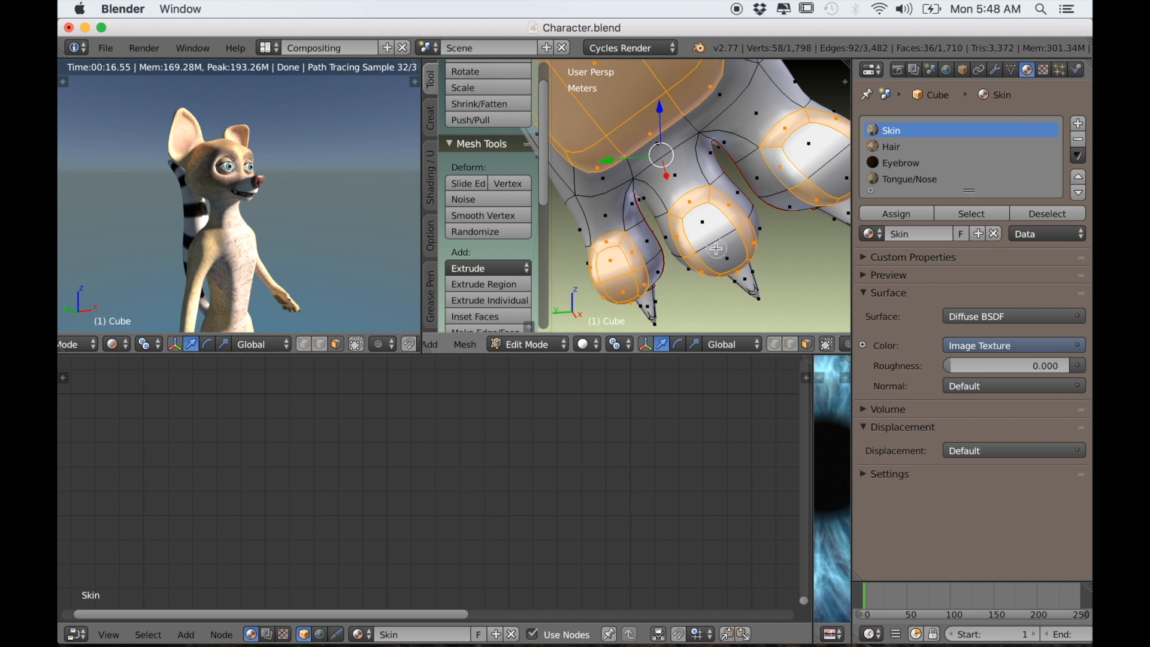
alt+shift+right_click(716, 248)
alt+shift+right_click(833, 160)
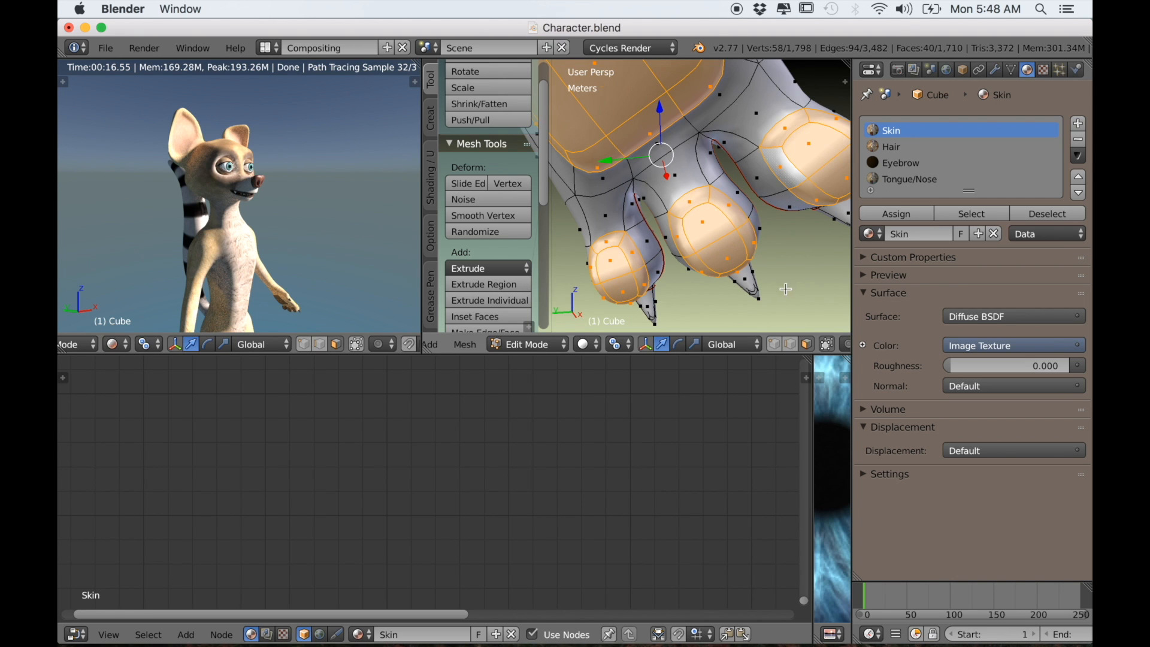
Step: Add the other hand's palm pad and three fingertip pads to the selection, including their bordering loops and inner faces
scroll(785, 289, down, 3)
mouse_move(741, 285)
middle_down()
mouse_move(670, 271)
mouse_move(593, 282)
mouse_move(731, 300)
middle_up()
scroll(732, 299, up, 2)
key(t)
scroll(671, 311, up, 3)
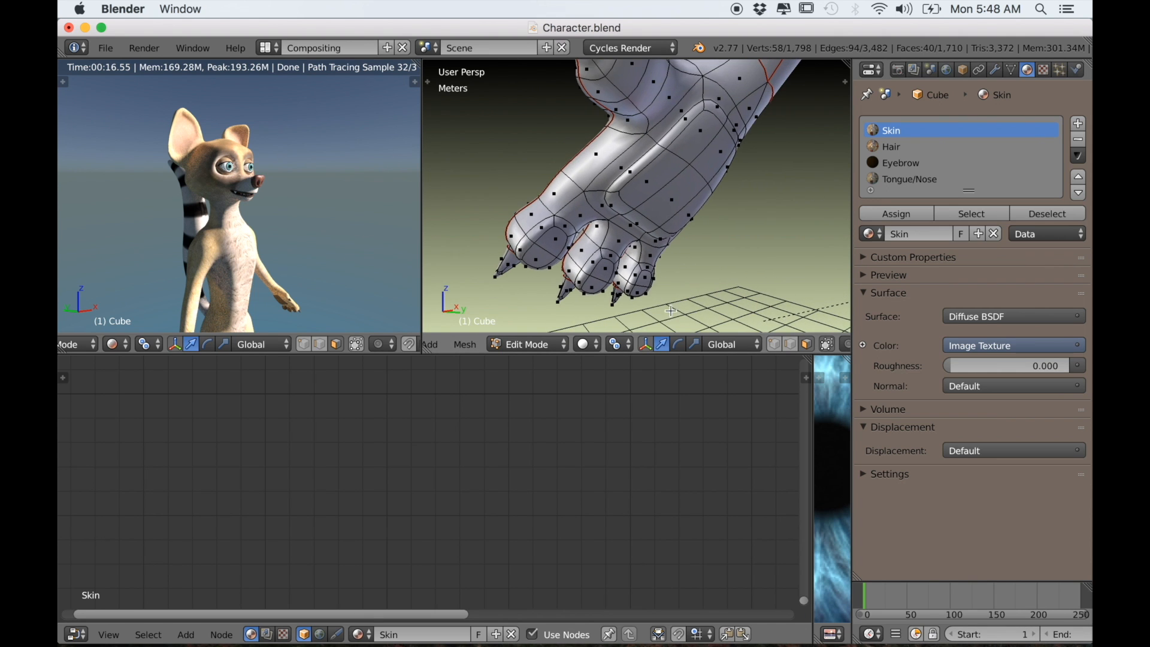
scroll(566, 238, up, 2)
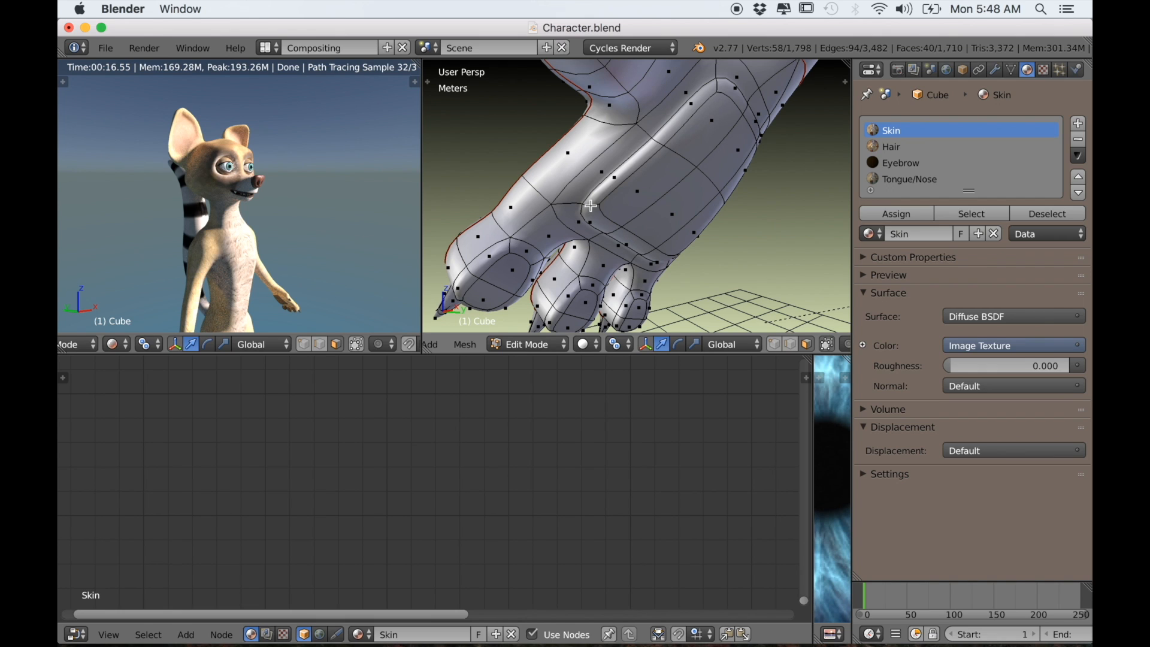
alt+shift+right_click(591, 205)
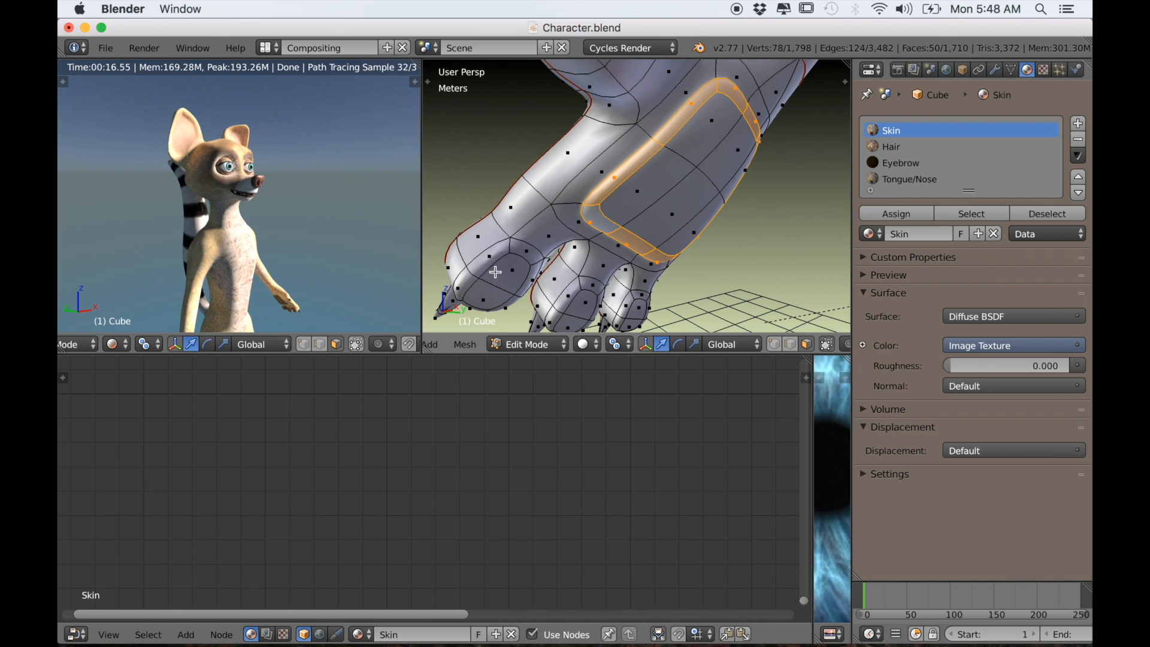
alt+shift+right_click(508, 251)
alt+shift+right_click(578, 287)
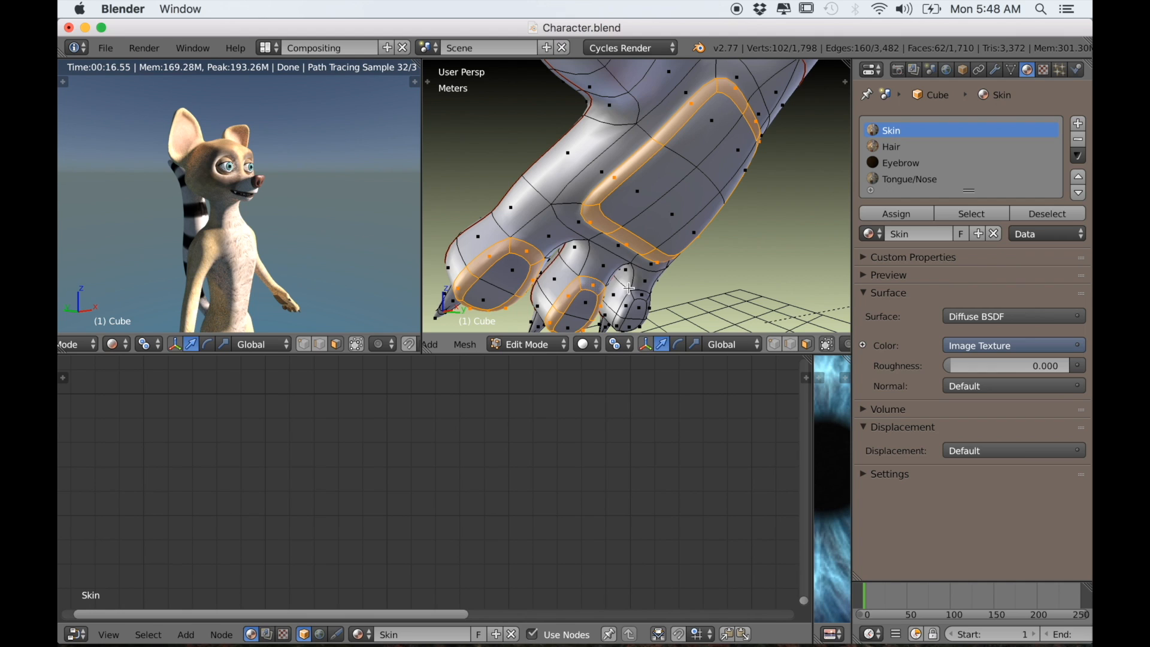
alt+shift+right_click(632, 295)
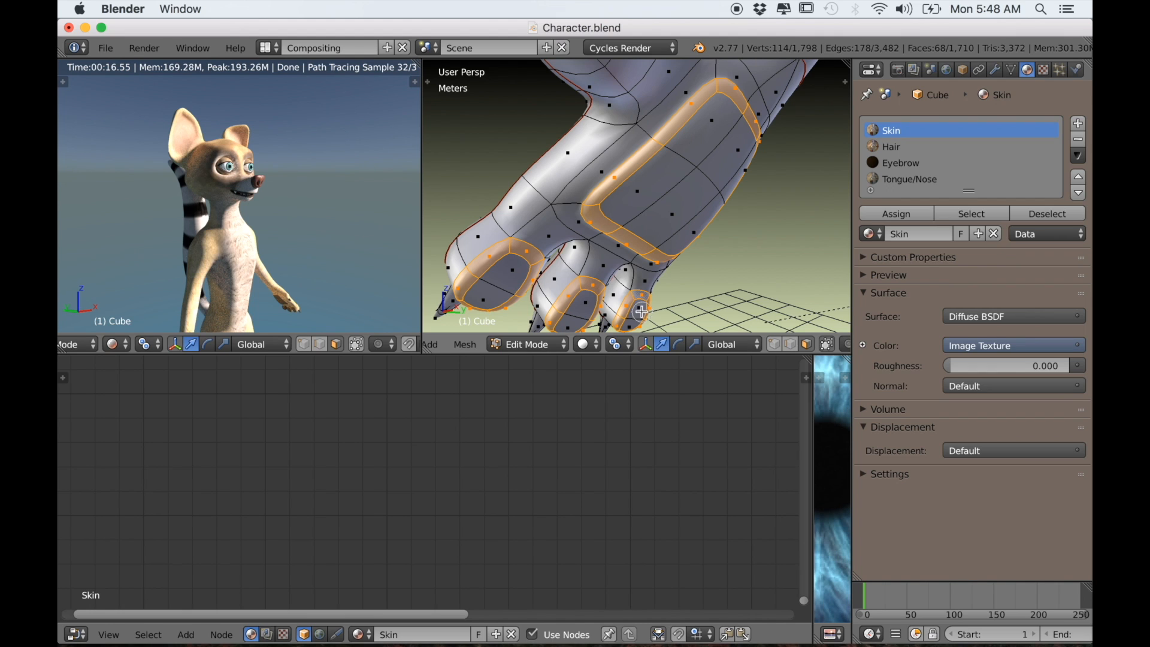
alt+shift+right_click(635, 316)
mouse_move(577, 318)
mouse_down()
mouse_move(506, 295)
mouse_move(560, 241)
mouse_move(702, 155)
mouse_move(720, 191)
mouse_up()
Step: Add a new material slot to the character and create a new material in it
scroll(735, 238, down, 9)
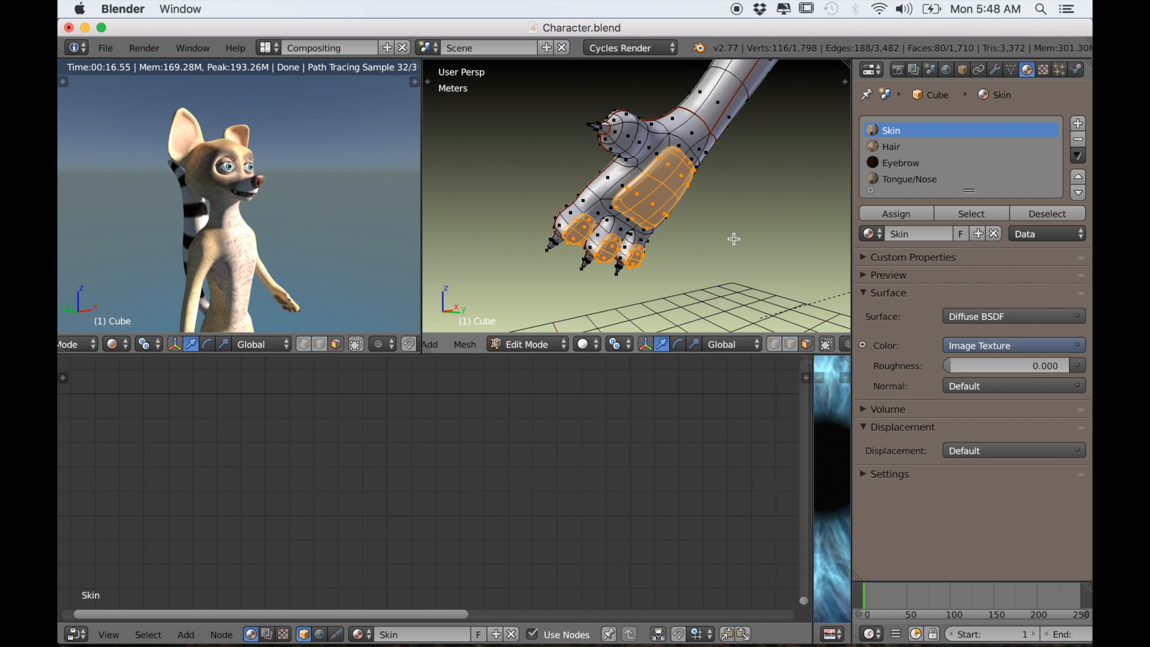
shift+middle_drag(744, 232, 655, 223)
scroll(620, 233, down, 4)
click(1078, 124)
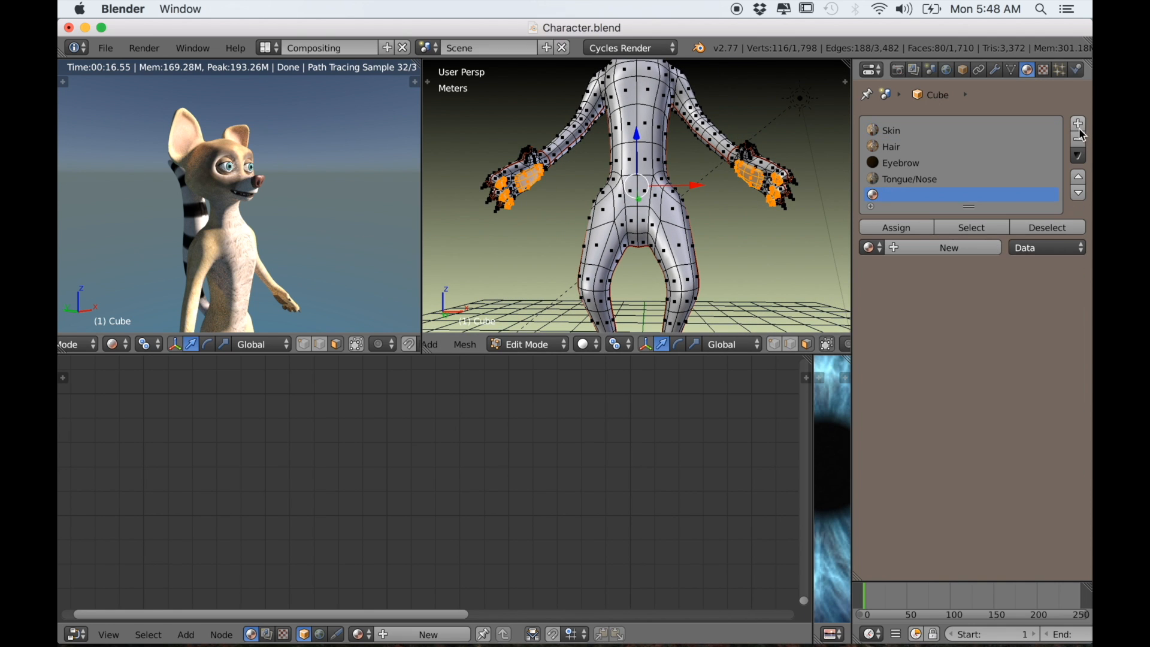
click(948, 244)
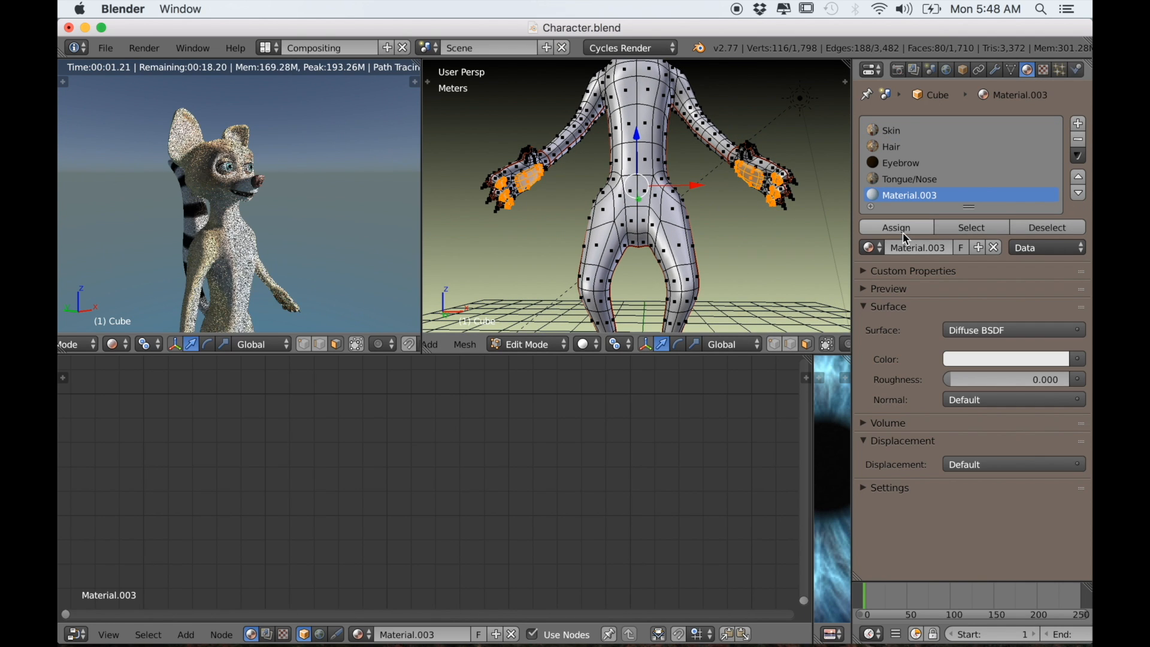
Step: Assign the new material to the selected palm and finger pads and rename it Paws
click(904, 232)
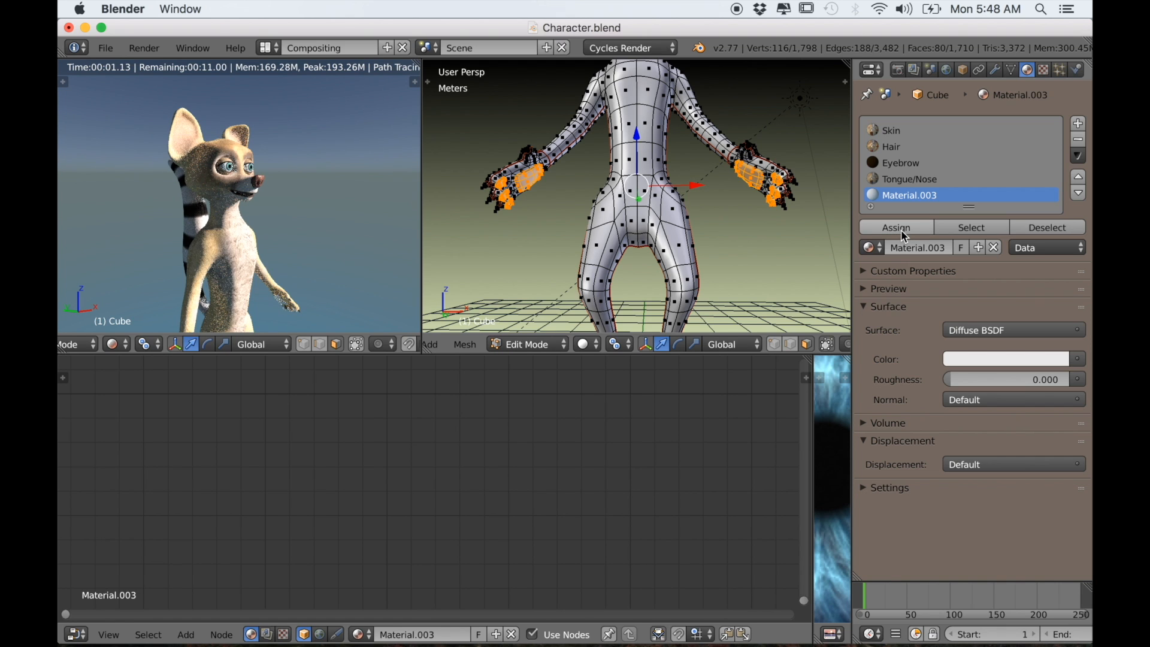
double_click(902, 194)
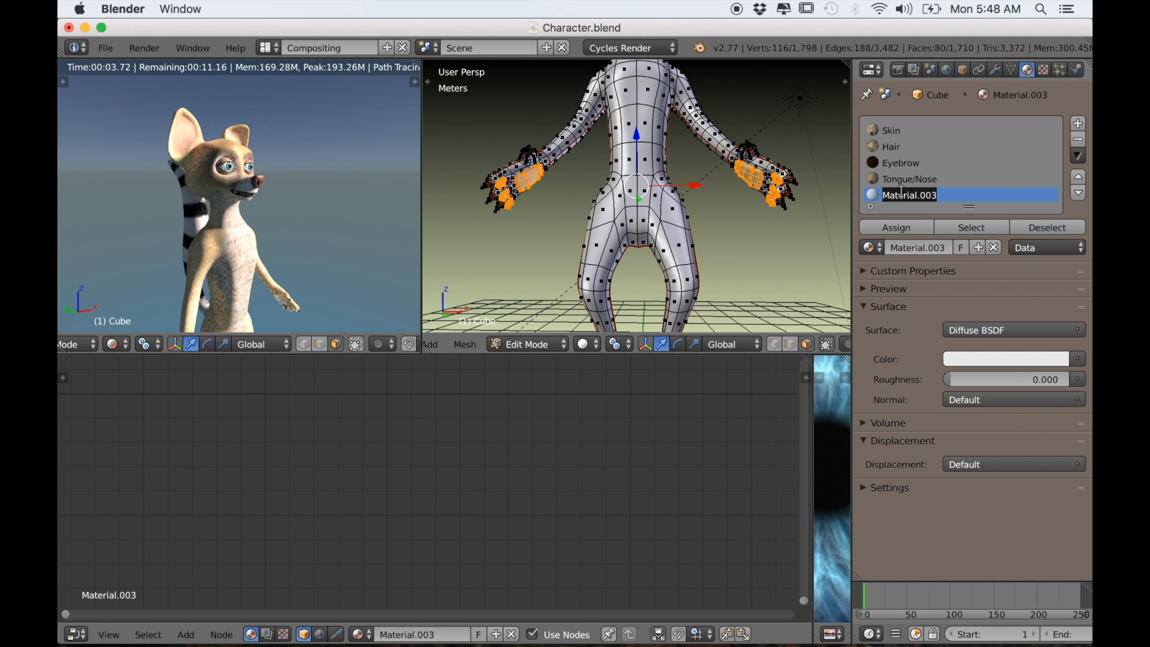
text(Paws)
key(Return)
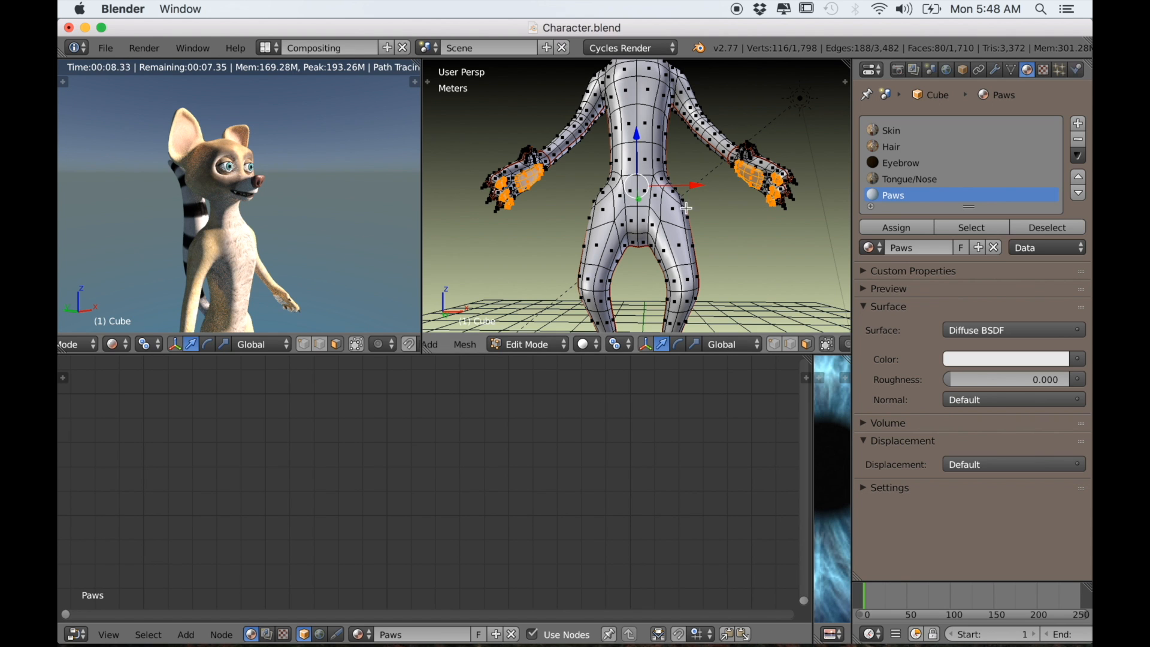
middle_drag(280, 189, 280, 215)
scroll(284, 240, up, 7)
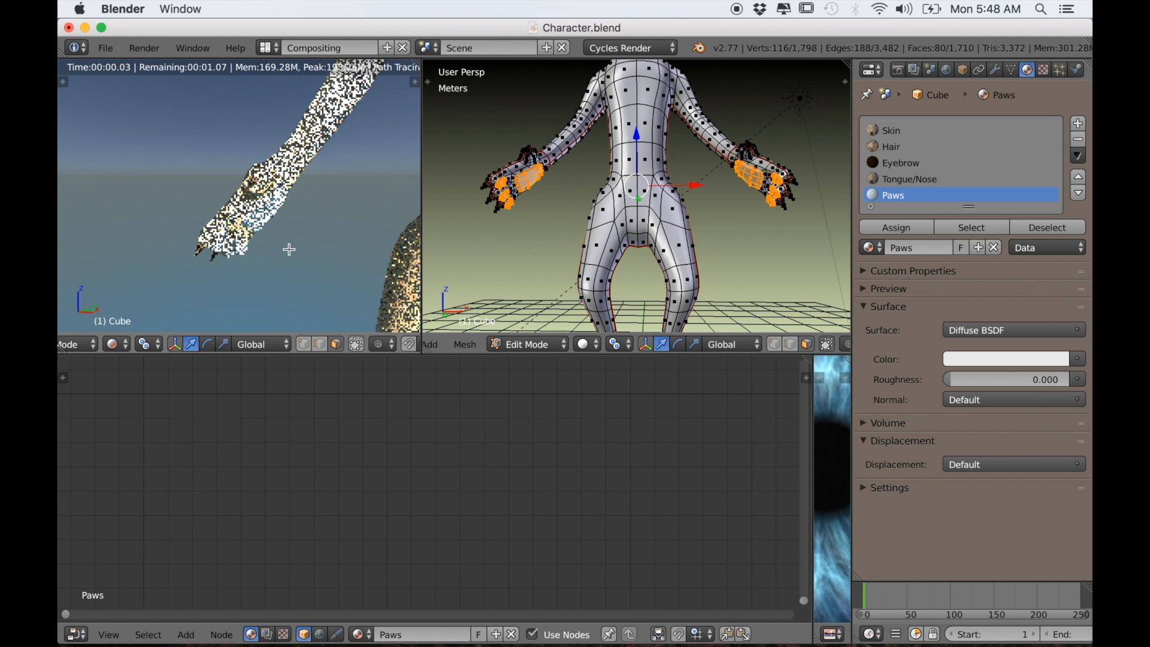
mouse_move(298, 259)
middle_down()
mouse_move(291, 231)
mouse_move(310, 267)
middle_up()
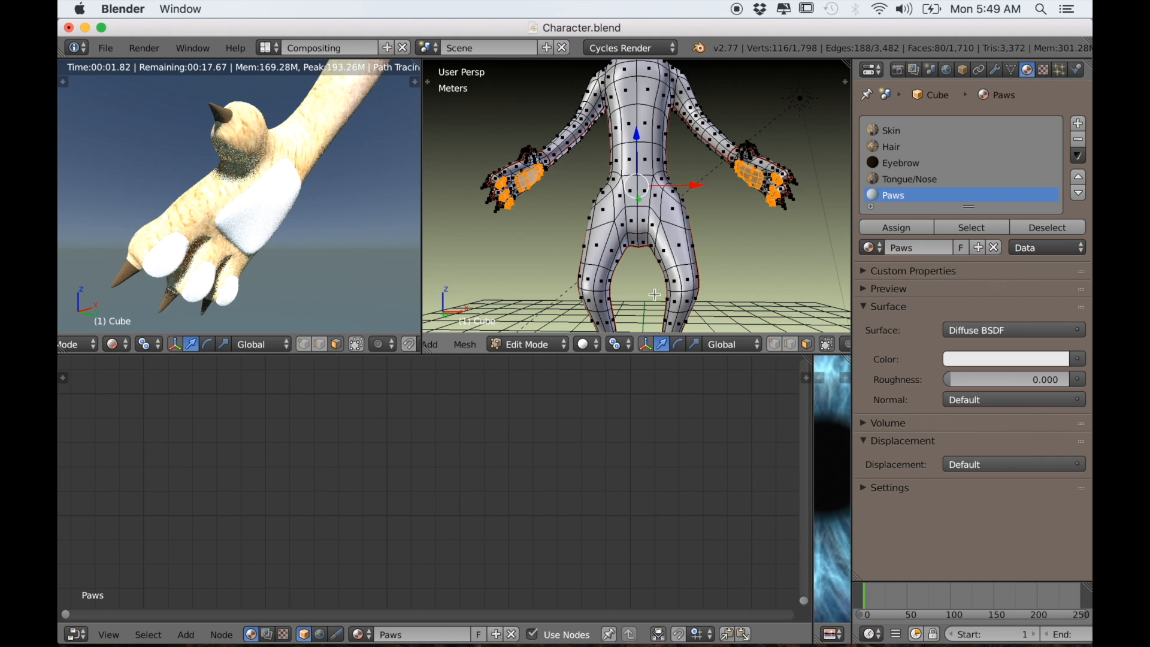
Step: Clear the selection and select the bordering face loops of the sole pad and three toe pads on one foot
scroll(630, 275, down, 4)
scroll(630, 274, up, 2)
middle_drag(630, 275, 589, 249)
scroll(622, 265, up, 4)
key(a)
scroll(600, 250, down, 5)
scroll(588, 249, up, 6)
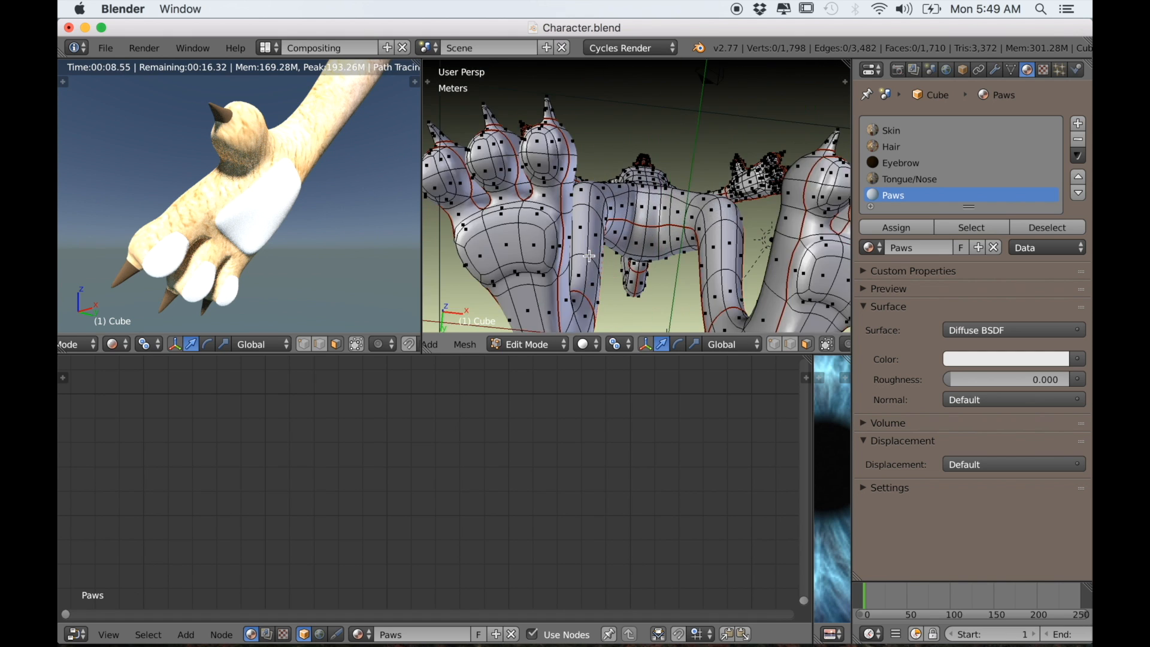
alt+right_click(515, 212)
alt+shift+right_click(551, 174)
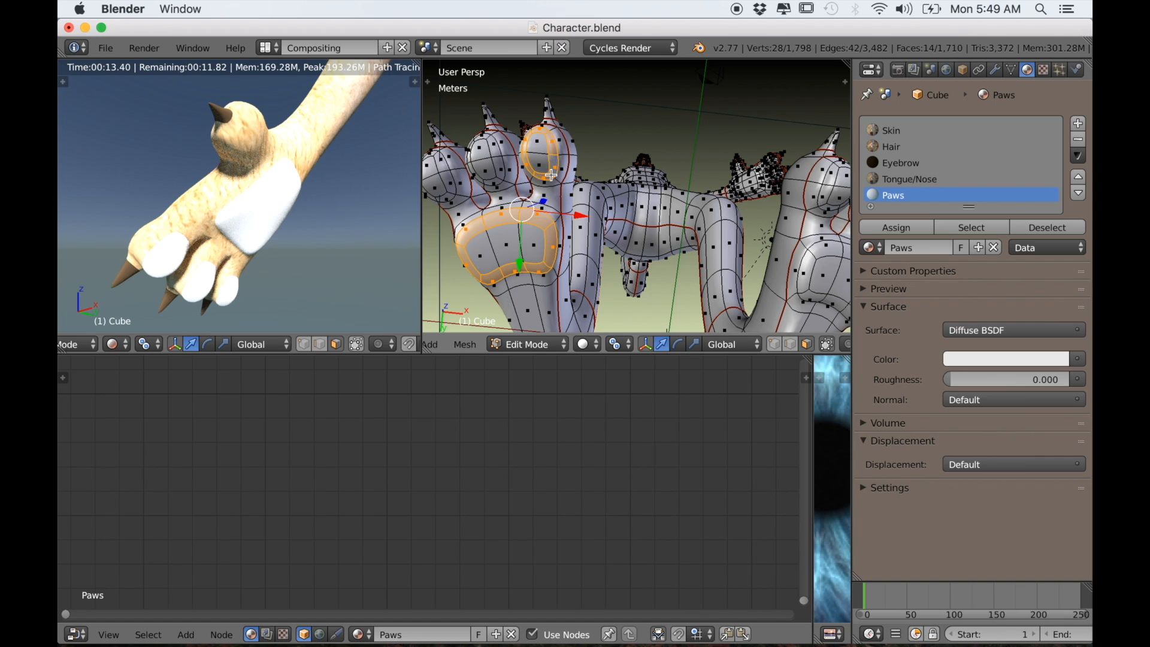
alt+shift+right_click(497, 177)
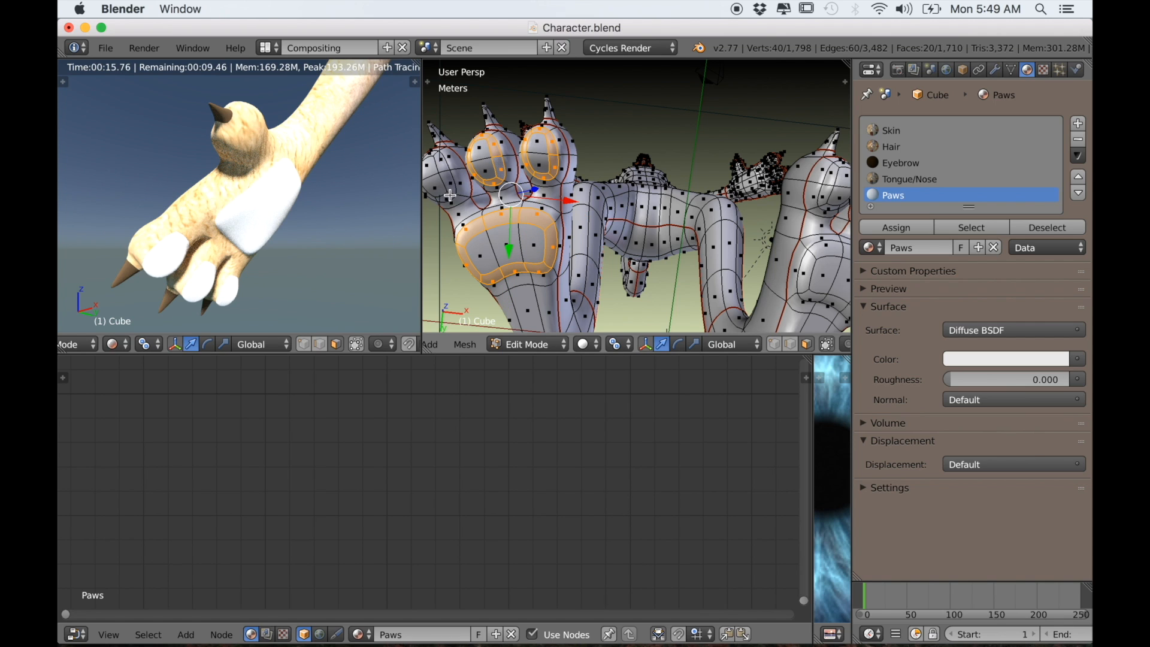
alt+shift+right_click(451, 195)
Step: Add the inner faces of that foot's sole and toe pads to the selection and assign the Paws material
shift+right_click(431, 178)
shift+right_click(526, 239)
shift+right_click(497, 162)
shift+right_click(540, 154)
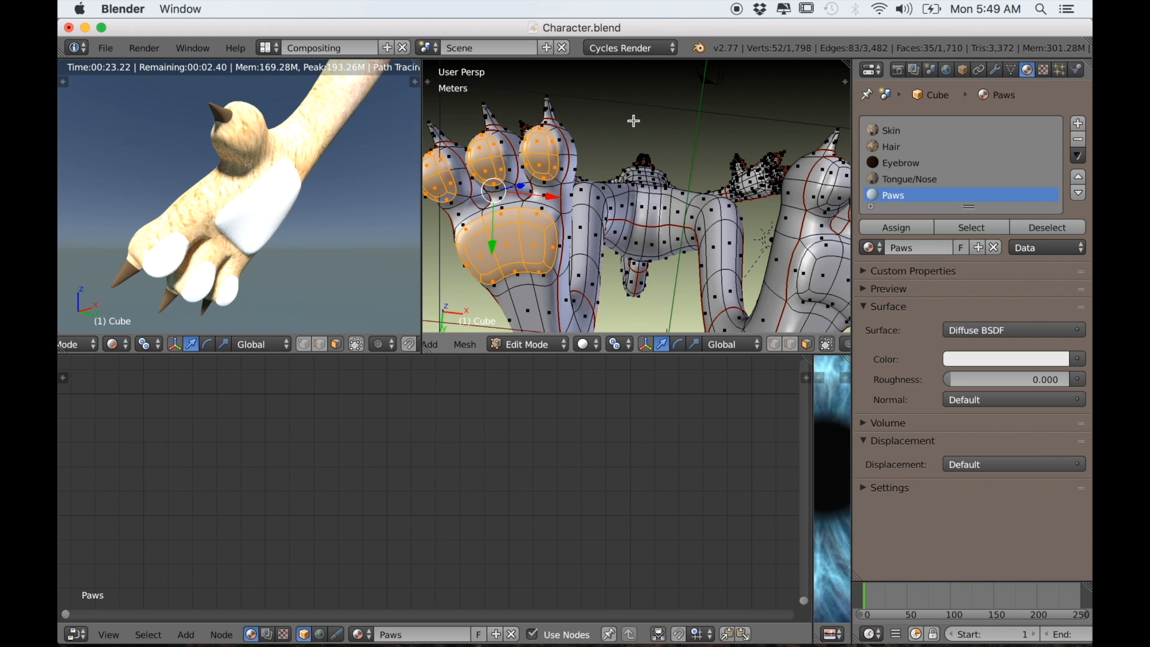
click(895, 228)
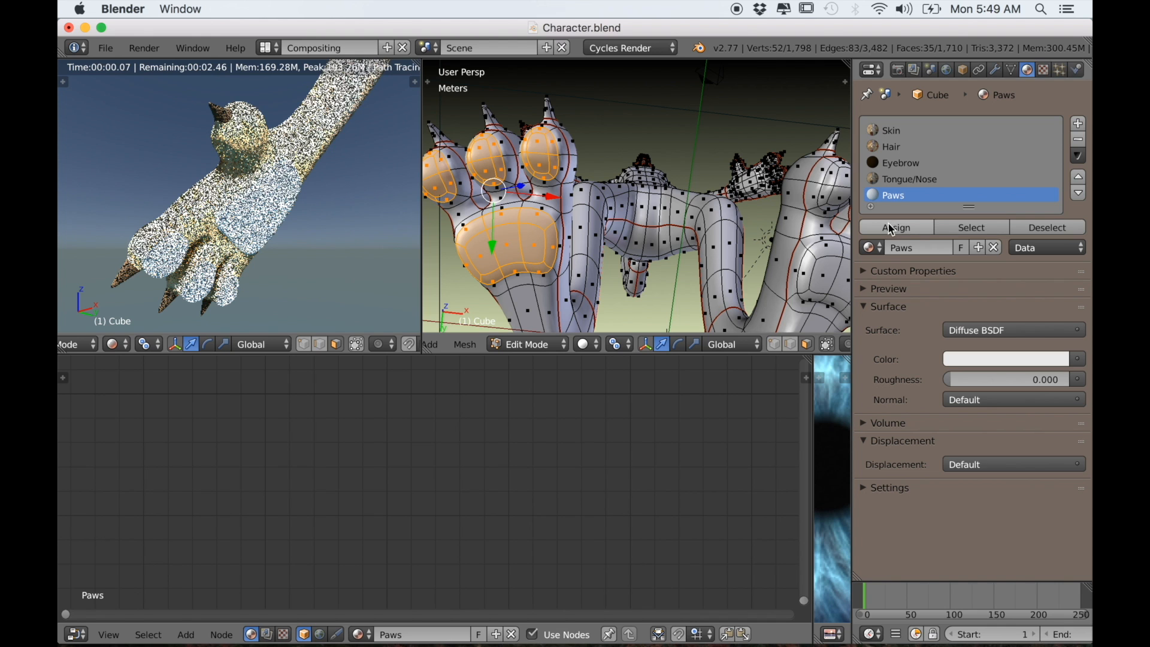
Step: Deselect everything and select the face loops around the other foot's sole pad and three toe pads
scroll(630, 209, down, 5)
shift+middle_drag(724, 209, 571, 228)
key(a)
scroll(571, 228, up, 4)
scroll(571, 228, up, 10)
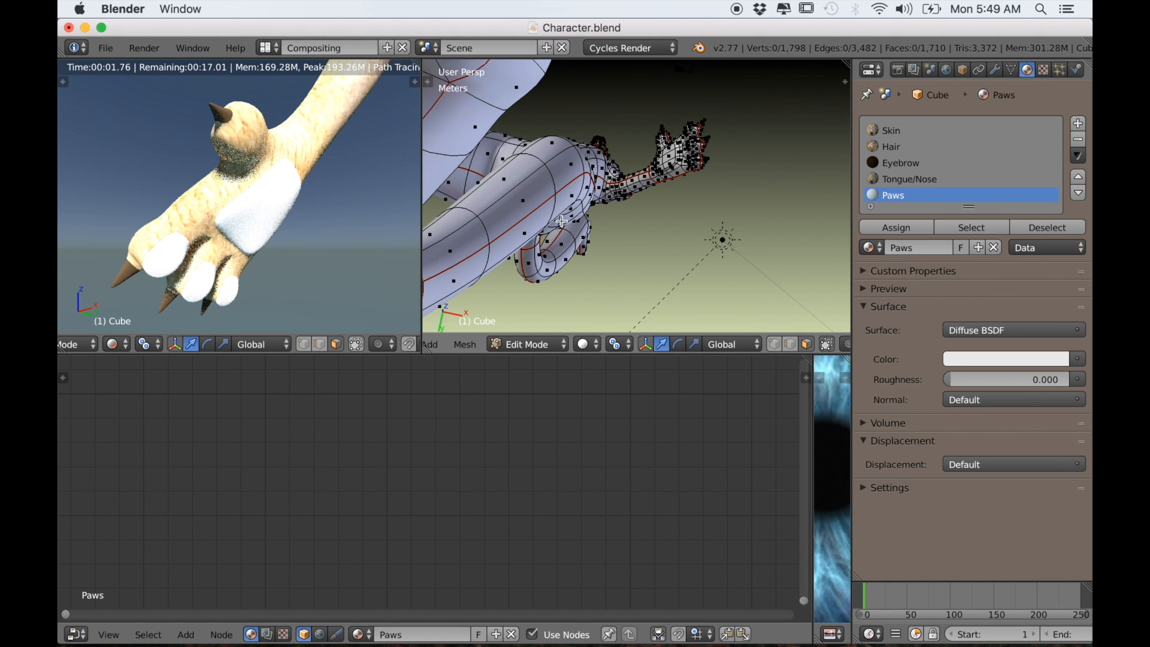
scroll(593, 228, down, 5)
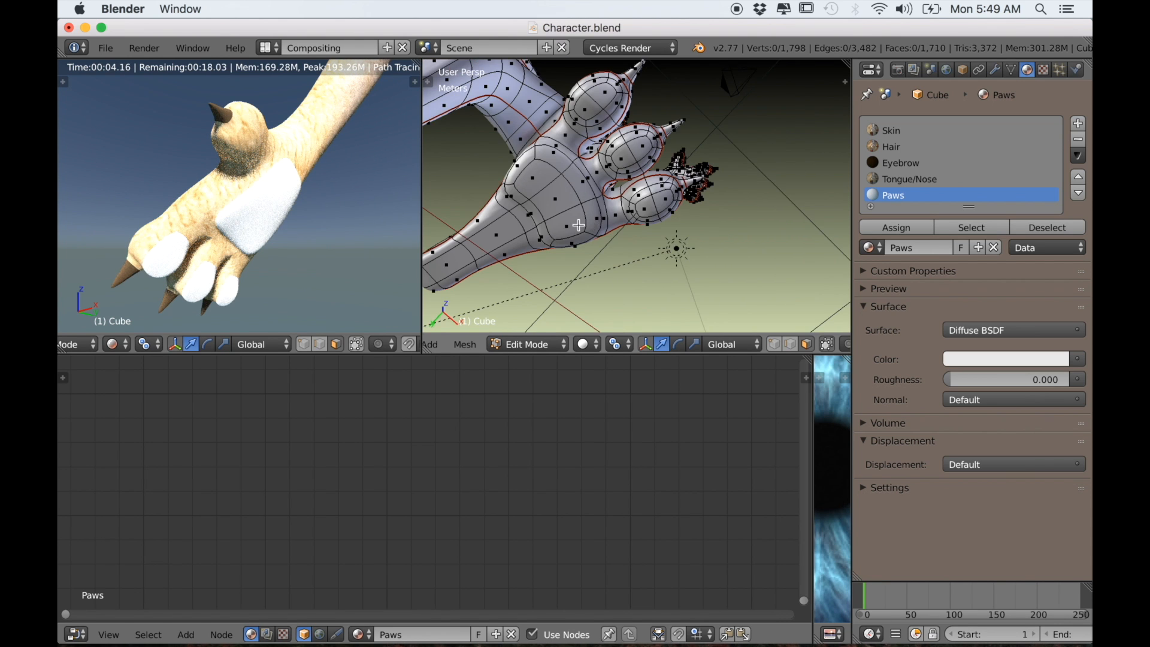
shift+middle_drag(578, 224, 590, 231)
alt+right_click(625, 186)
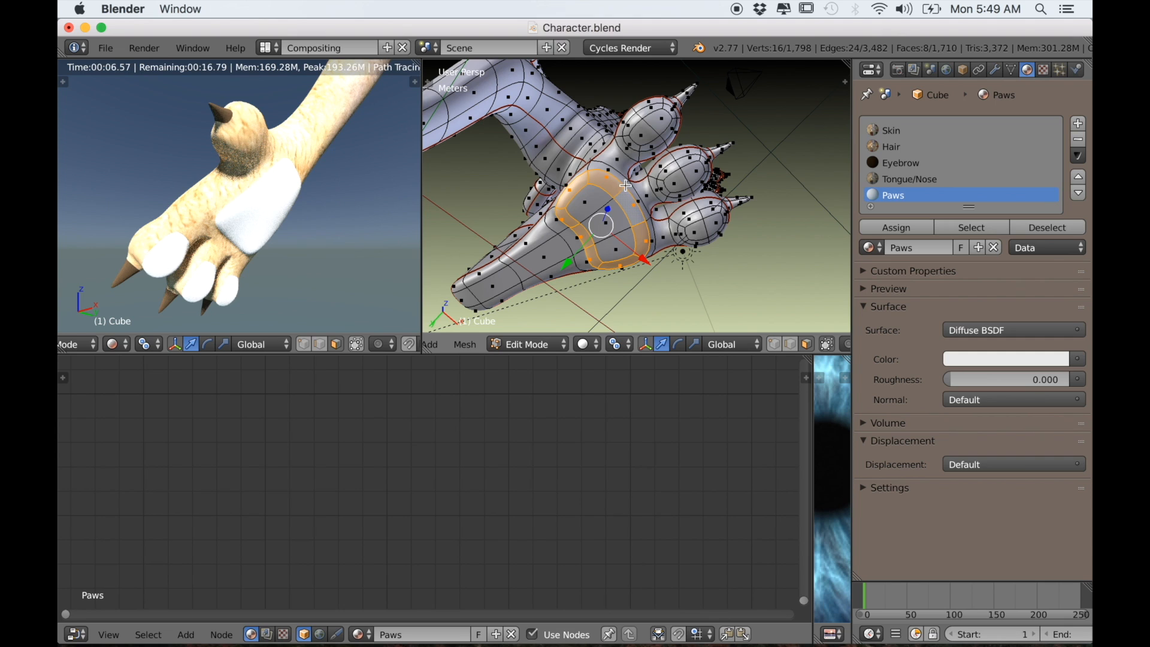
alt+shift+right_click(628, 136)
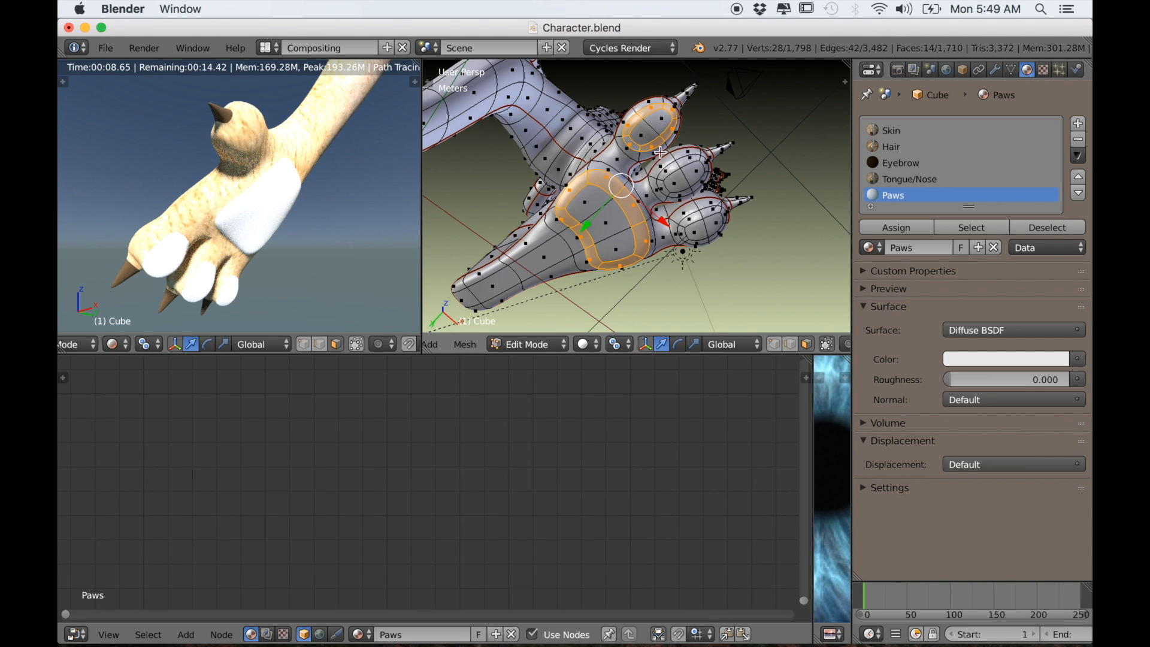
alt+shift+right_click(665, 177)
alt+shift+right_click(664, 179)
alt+shift+right_click(662, 180)
alt+shift+right_click(694, 239)
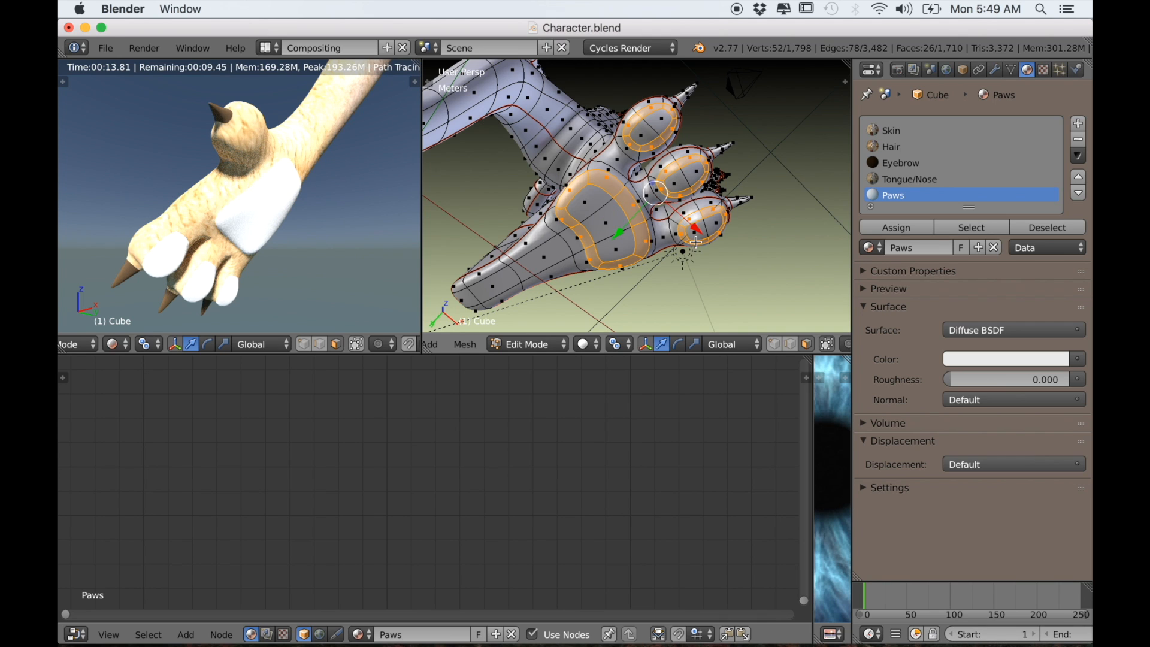
Step: Include the inner faces of the second foot's toe and sole pads and assign them to Paws
shift+right_click(706, 219)
shift+right_click(687, 180)
shift+right_click(650, 129)
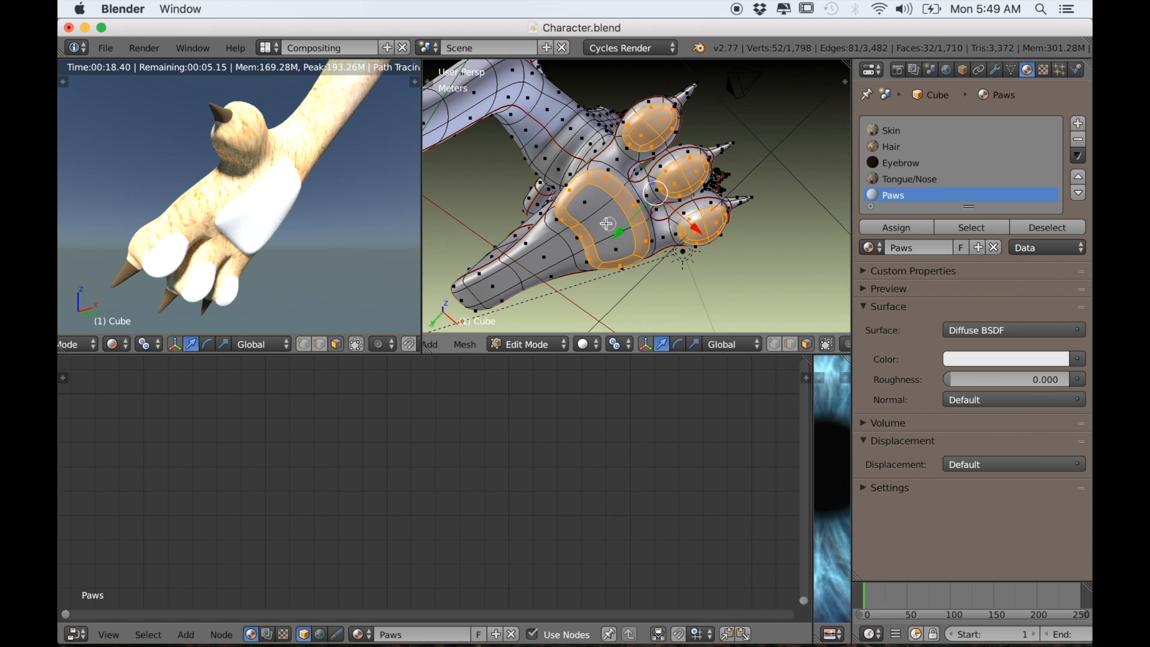
shift+right_click(607, 232)
shift+right_click(622, 247)
click(896, 227)
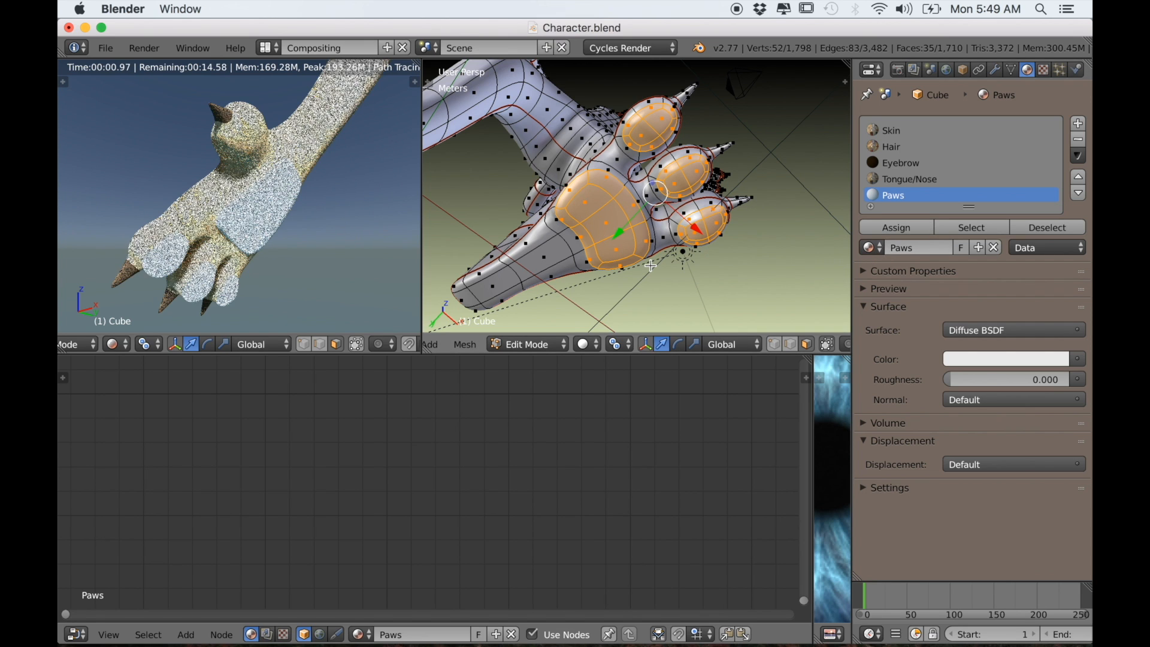
Step: Deselect all faces and move the Diffuse BSDF node farther from the Material Output in the Paws node tree
key(a)
scroll(568, 241, down, 6)
middle_drag(568, 242, 569, 288)
scroll(625, 295, up, 2)
scroll(500, 485, down, 10)
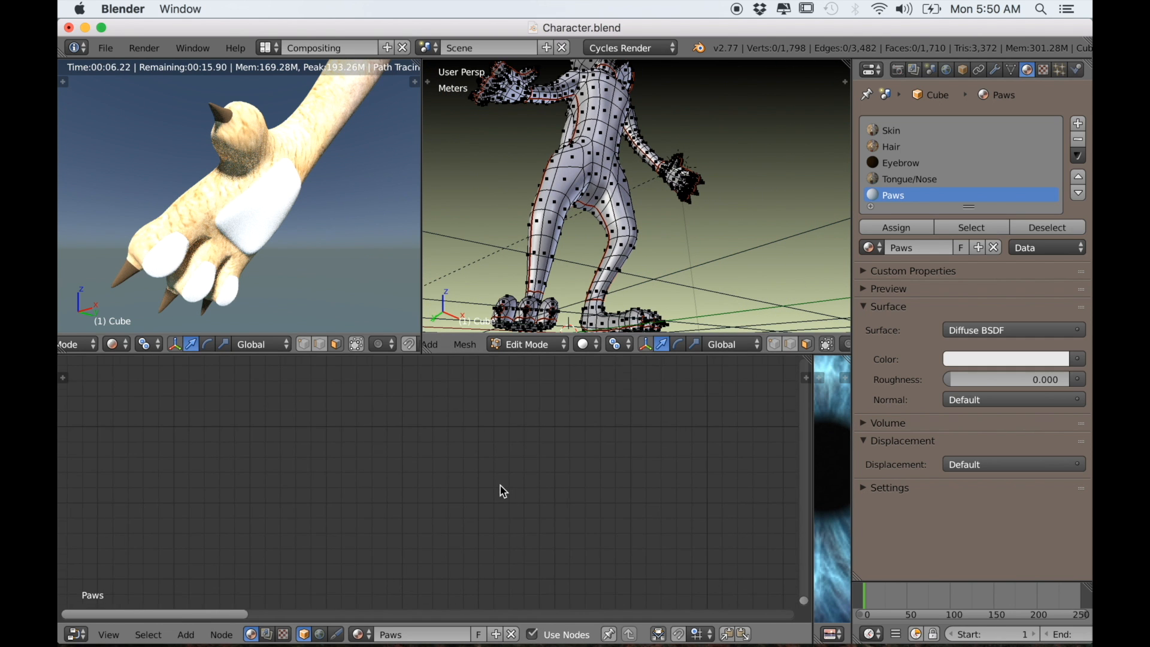
middle_drag(516, 461, 435, 538)
scroll(523, 470, up, 1)
middle_drag(523, 470, 423, 497)
scroll(442, 510, up, 3)
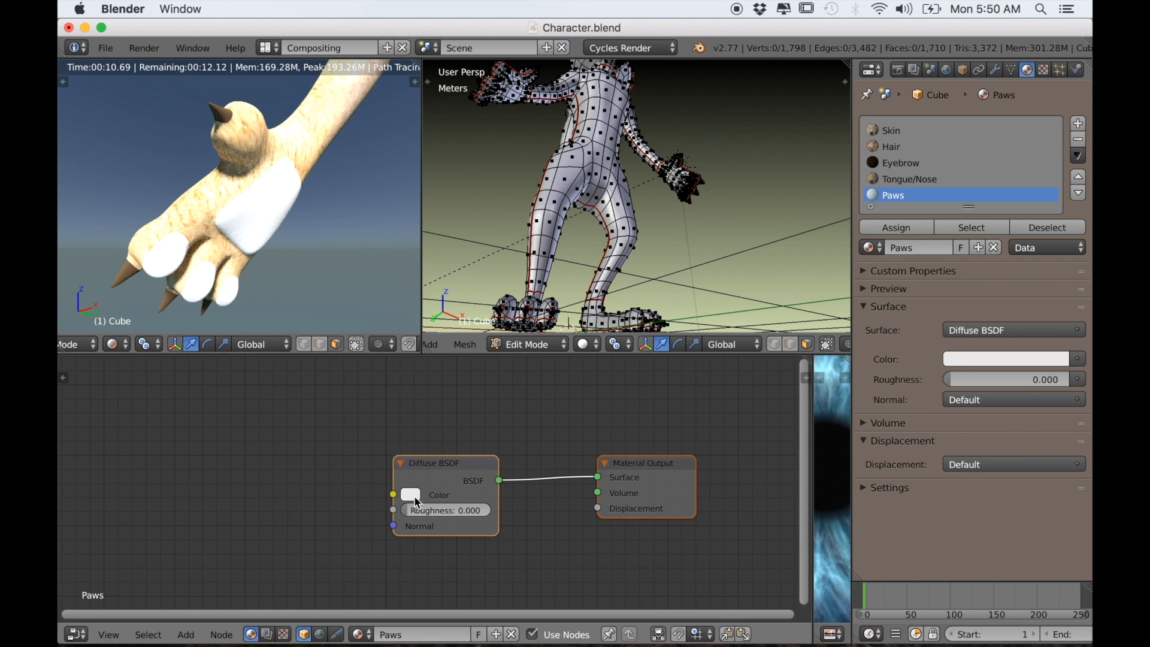
scroll(425, 508, down, 1)
drag(429, 497, 410, 465)
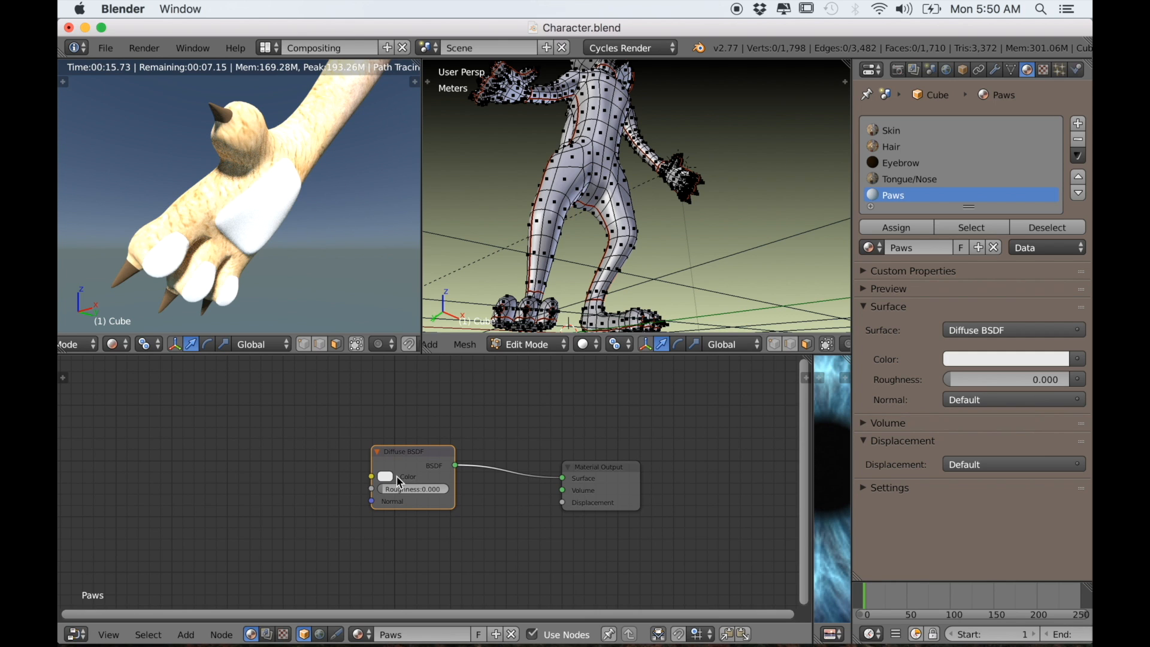
Step: Add a MixRGB node before the Diffuse BSDF and connect its Color output to the shader's Color input
key(shift+a)
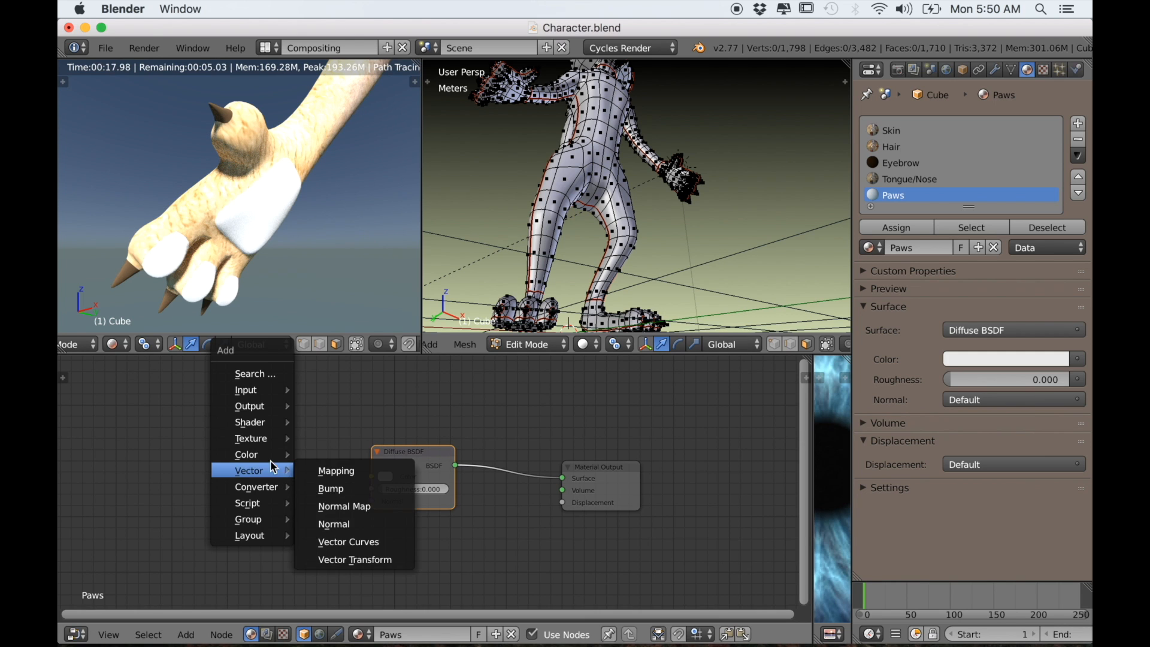
mouse_move(261, 444)
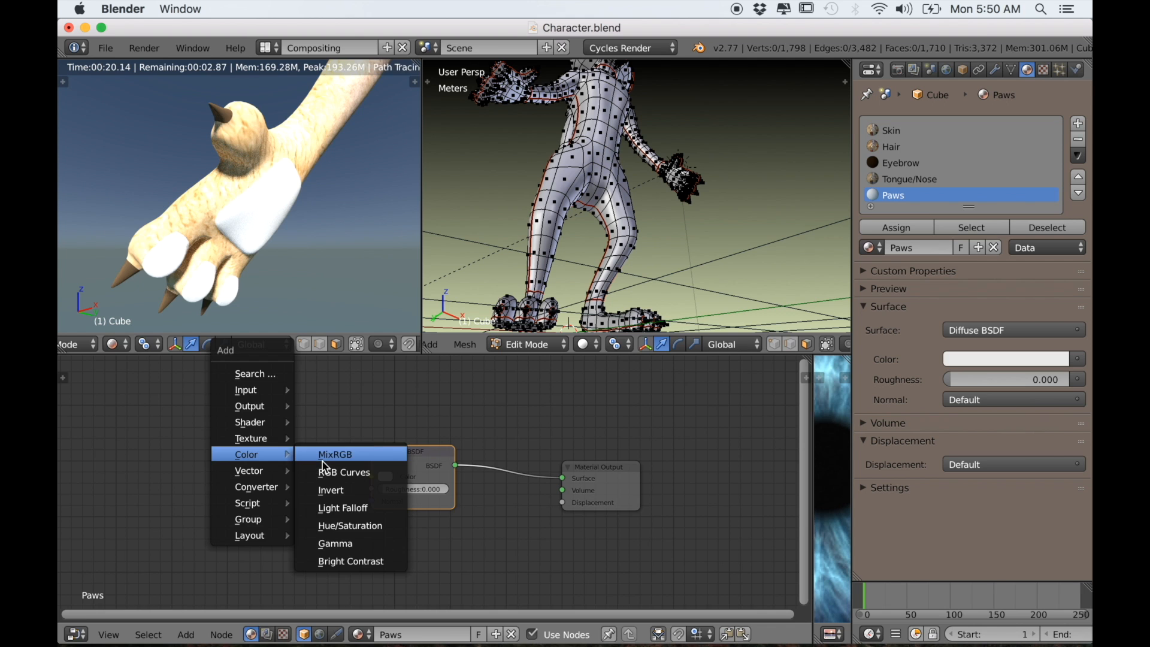
click(329, 452)
click(204, 423)
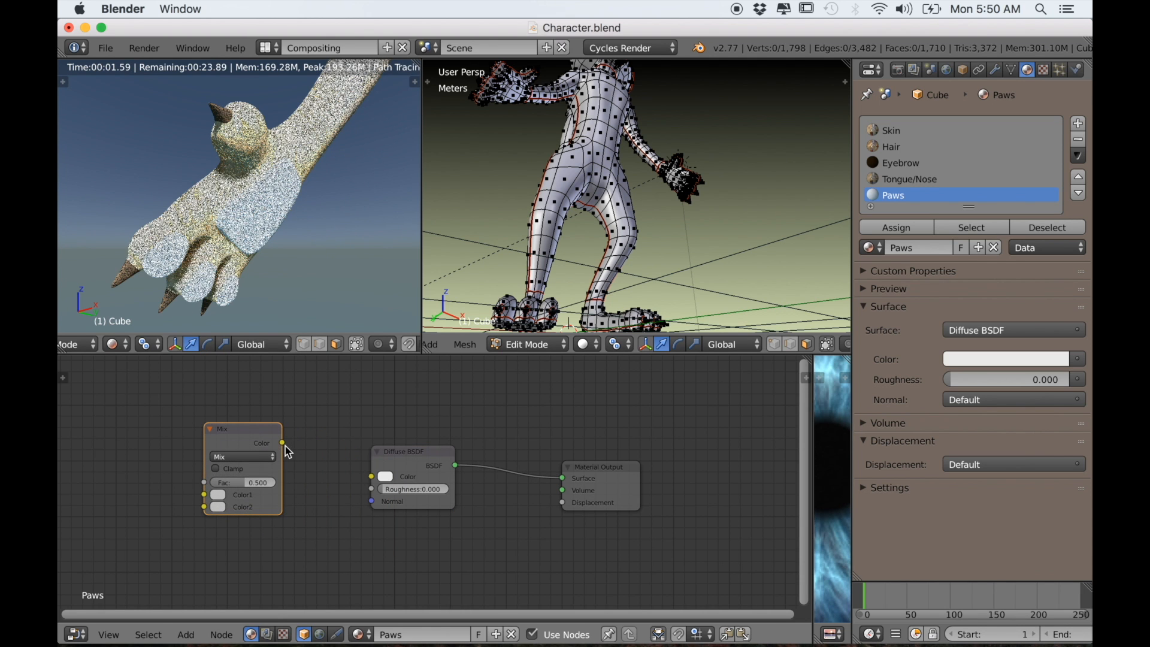
drag(282, 442, 369, 476)
Step: Set the Mix node's Color1 to a dark brown of R 0.049, G 0.031, B 0.024
scroll(375, 462, up, 2)
scroll(377, 468, up, 2)
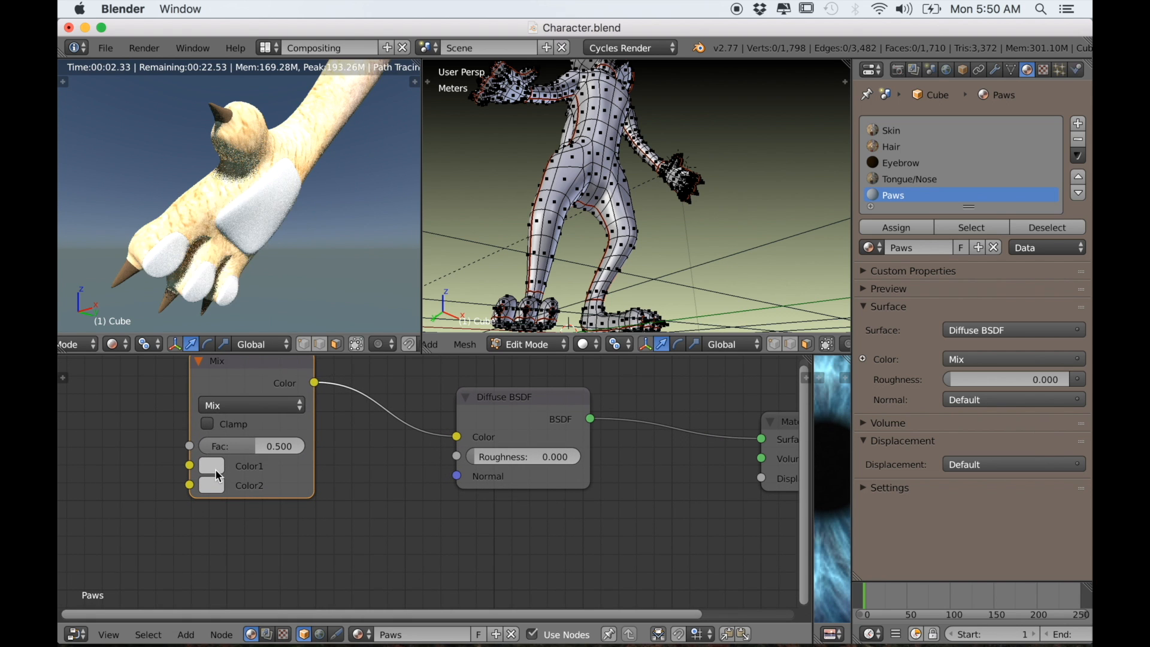
click(213, 467)
click(260, 307)
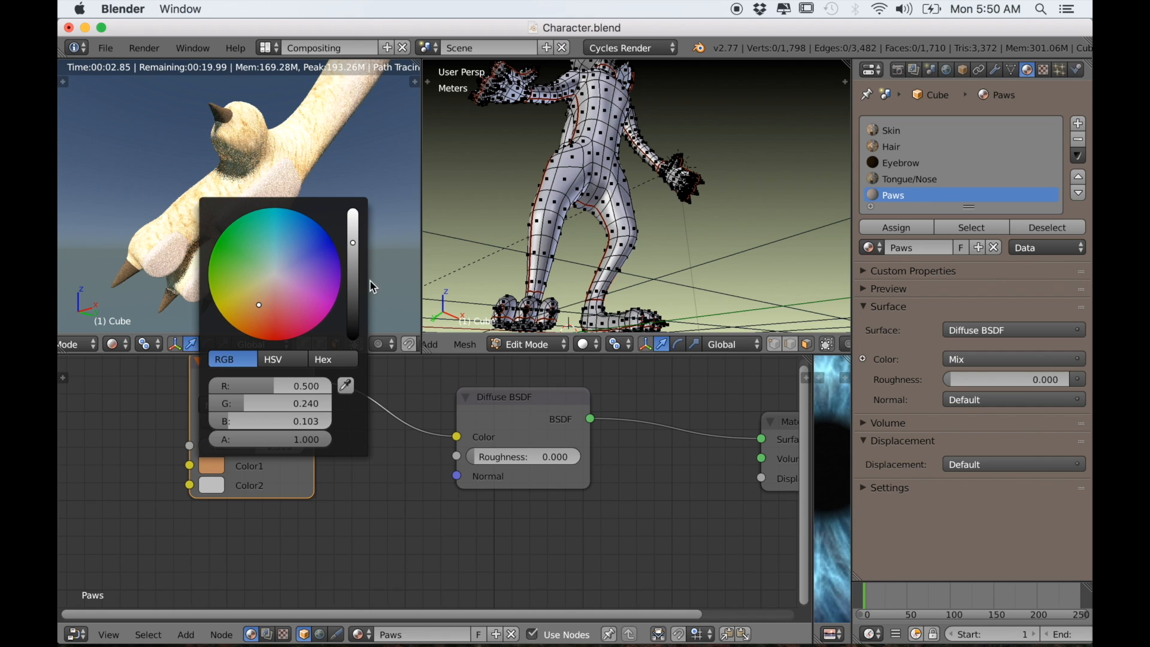
drag(352, 252, 352, 307)
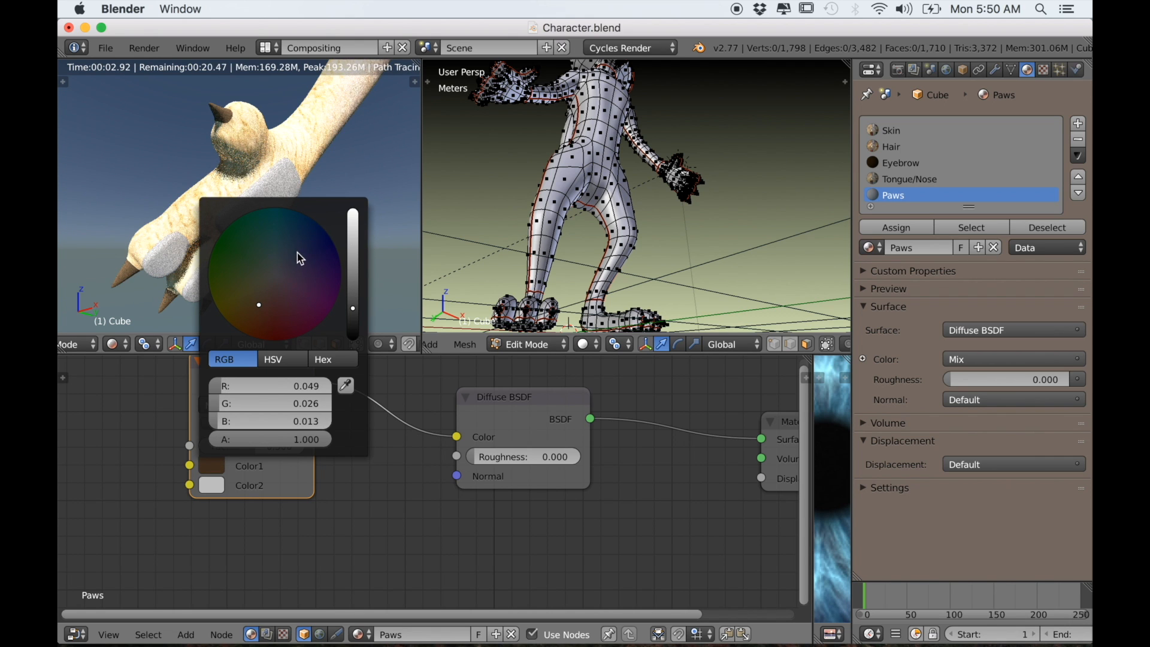
click(331, 238)
drag(333, 251, 266, 298)
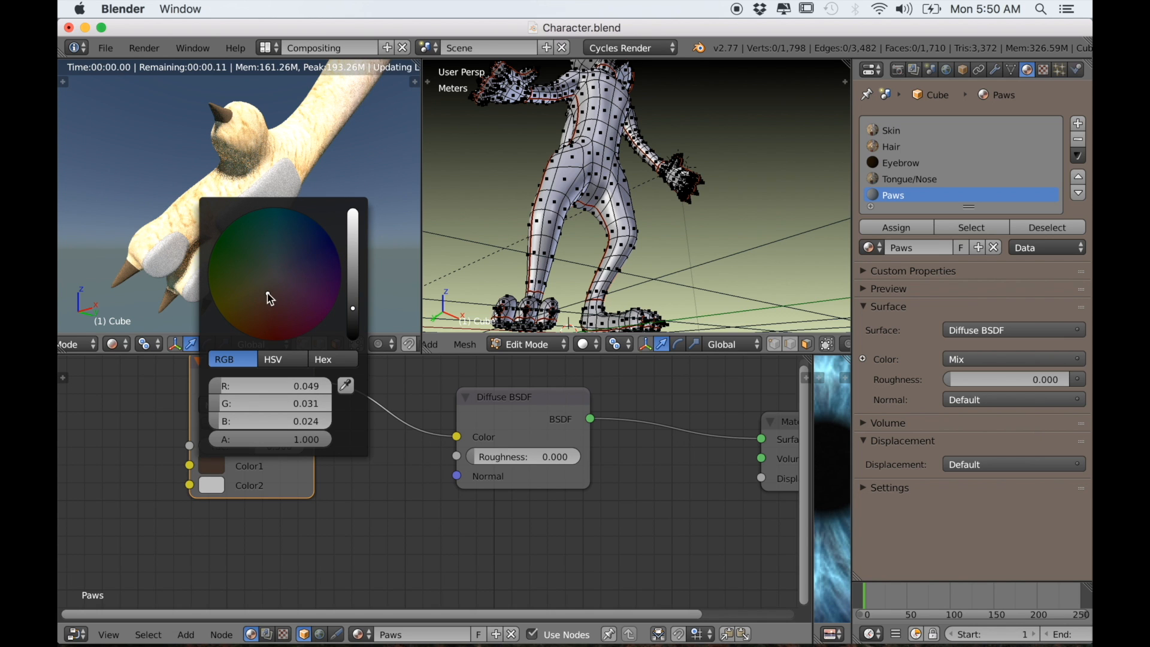
Step: Add an Image Texture node beside the Mix node in the Paws material
scroll(362, 512, down, 1)
middle_drag(372, 514, 419, 546)
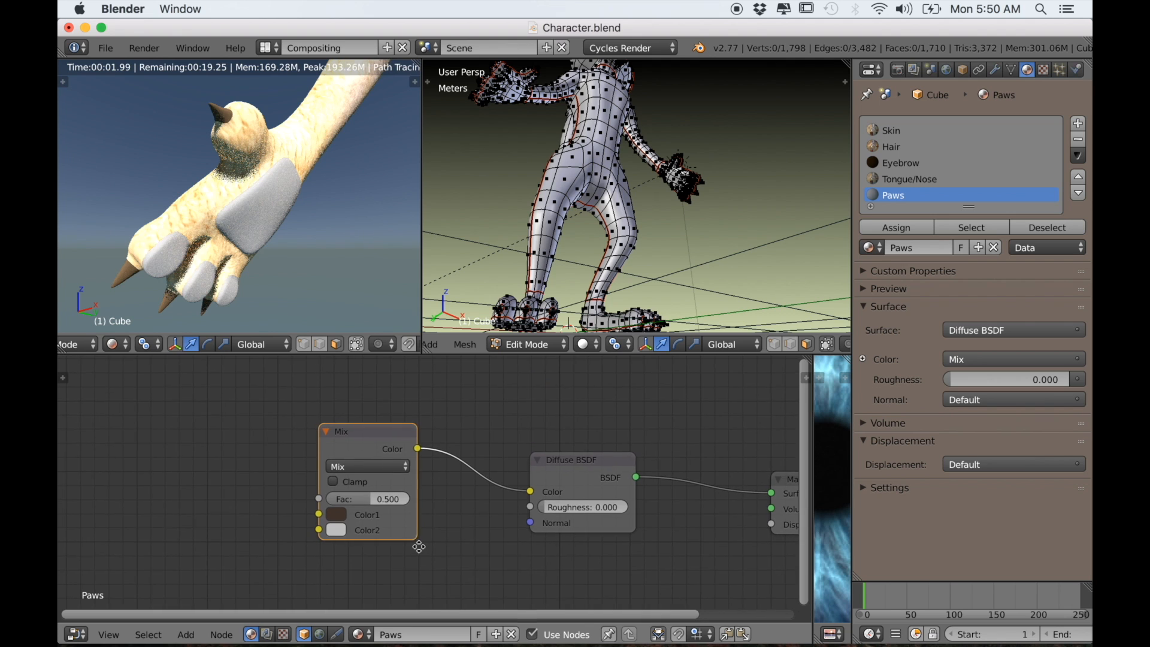
scroll(418, 547, down, 1)
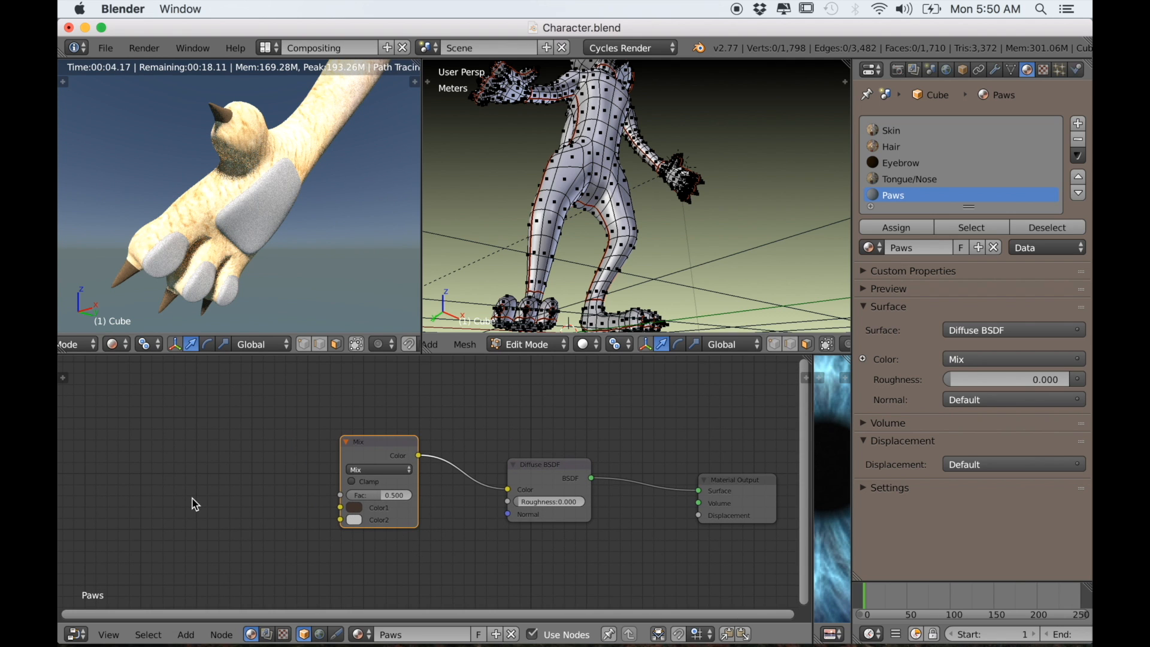
key(shift+a)
mouse_move(181, 496)
key(shift+a)
mouse_move(158, 456)
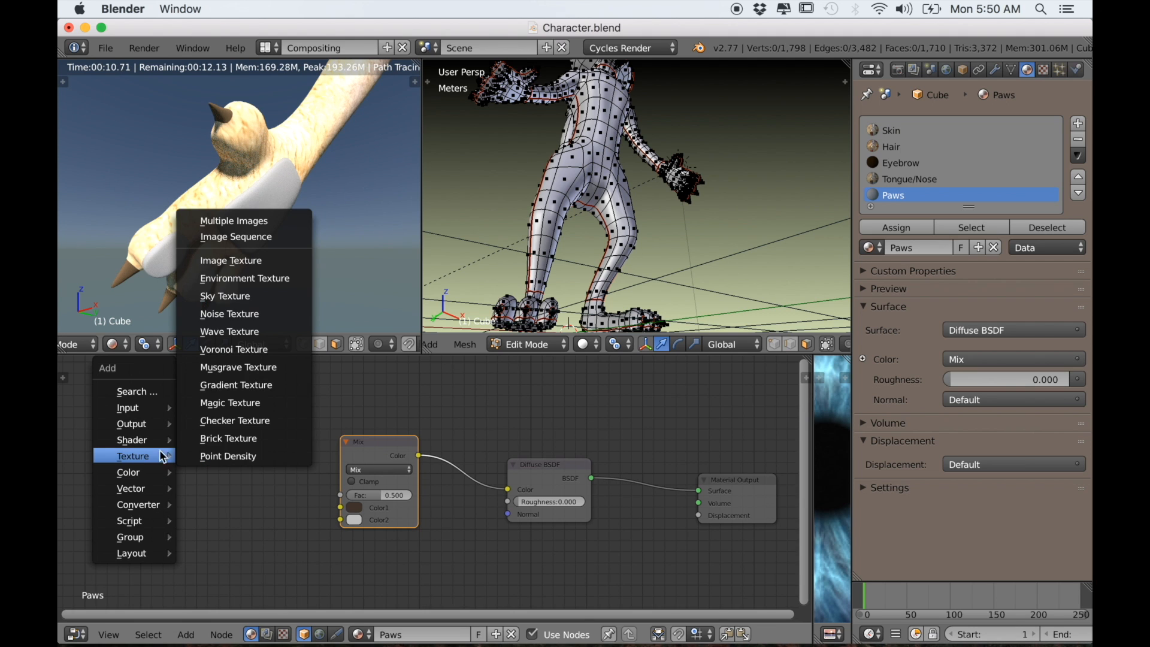
click(243, 261)
click(223, 423)
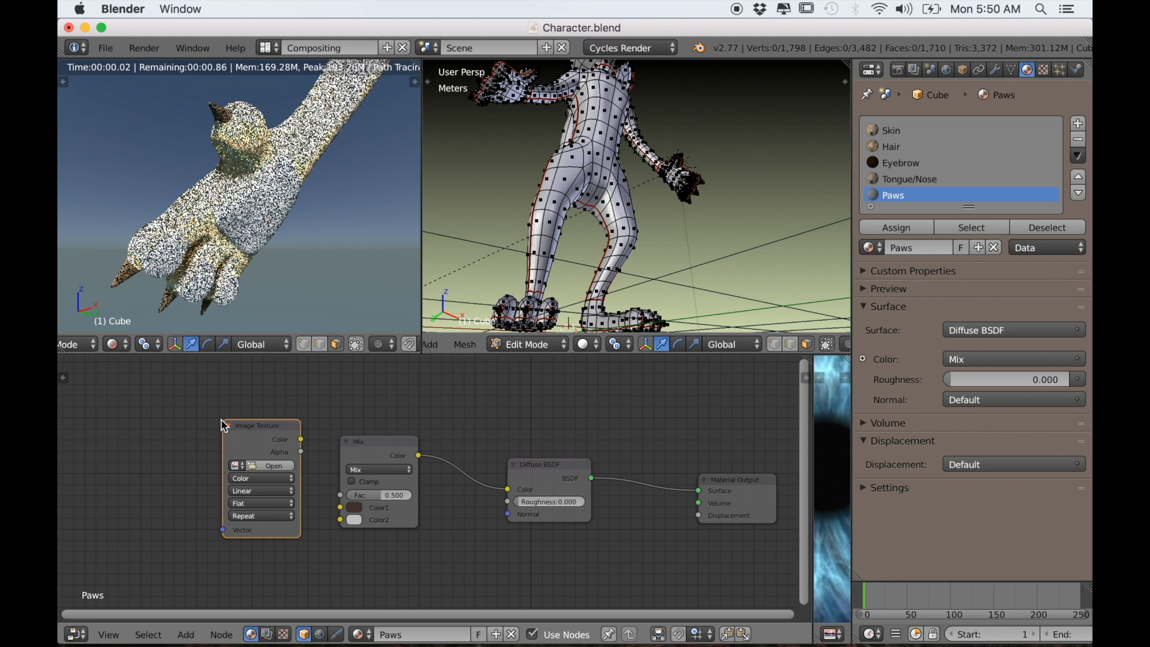
Step: Add linked Texture Coordinate and Mapping nodes to the Image Texture and move them level with it
key(ctrl+t)
middle_drag(223, 423, 343, 414)
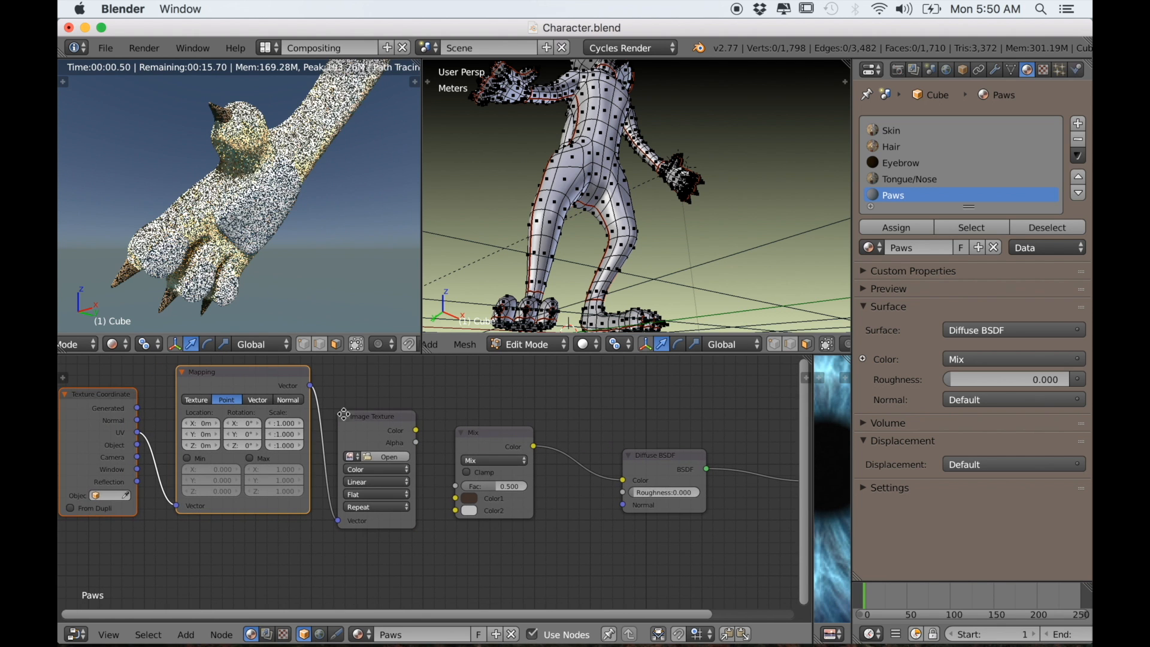
drag(296, 414, 293, 441)
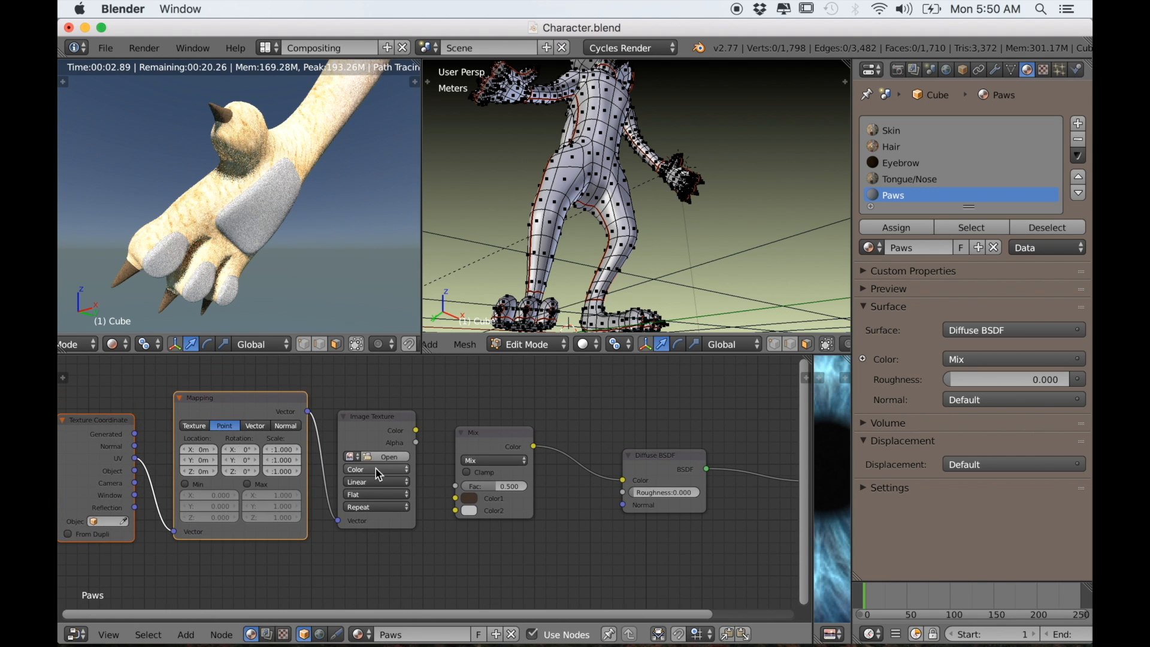
Step: Load TexturesCom_Leather0045_1_seamless_S.jpg into the Image Texture node and connect its Color output to the Mix node's Color2 input
scroll(375, 468, up, 3)
click(343, 431)
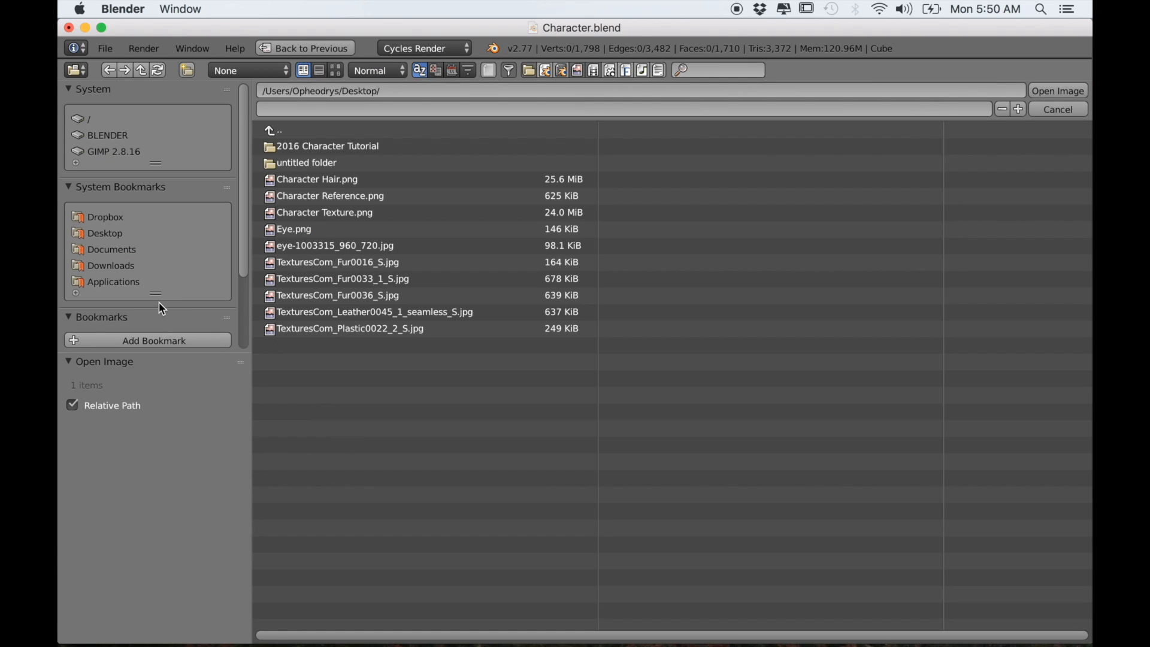
click(336, 70)
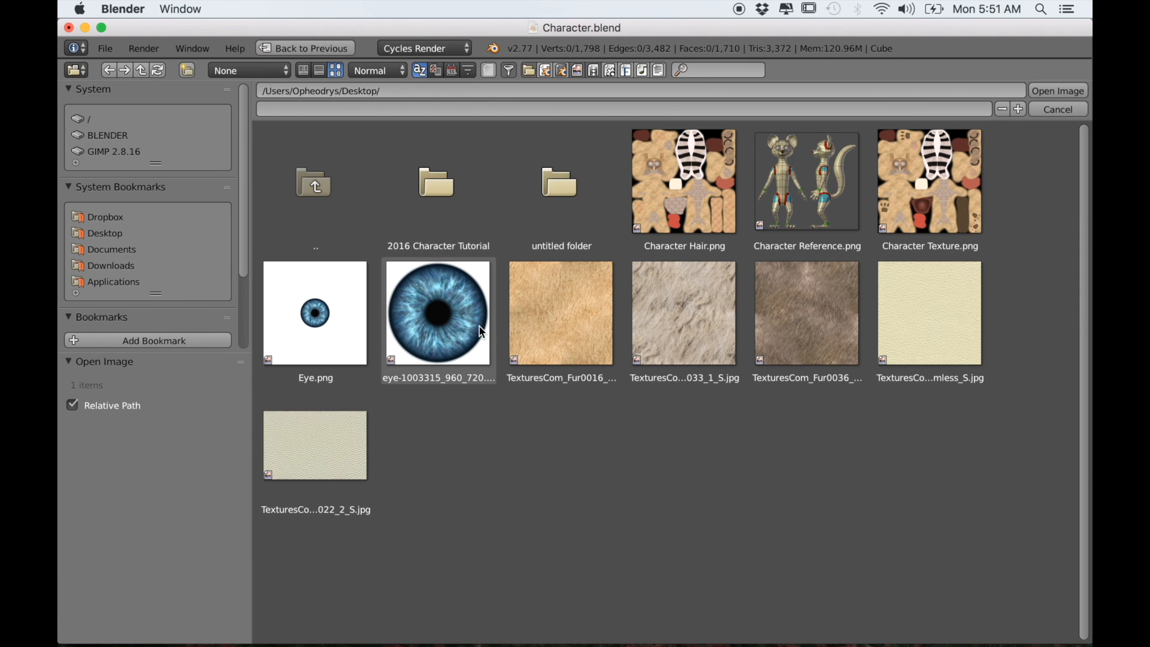
click(889, 345)
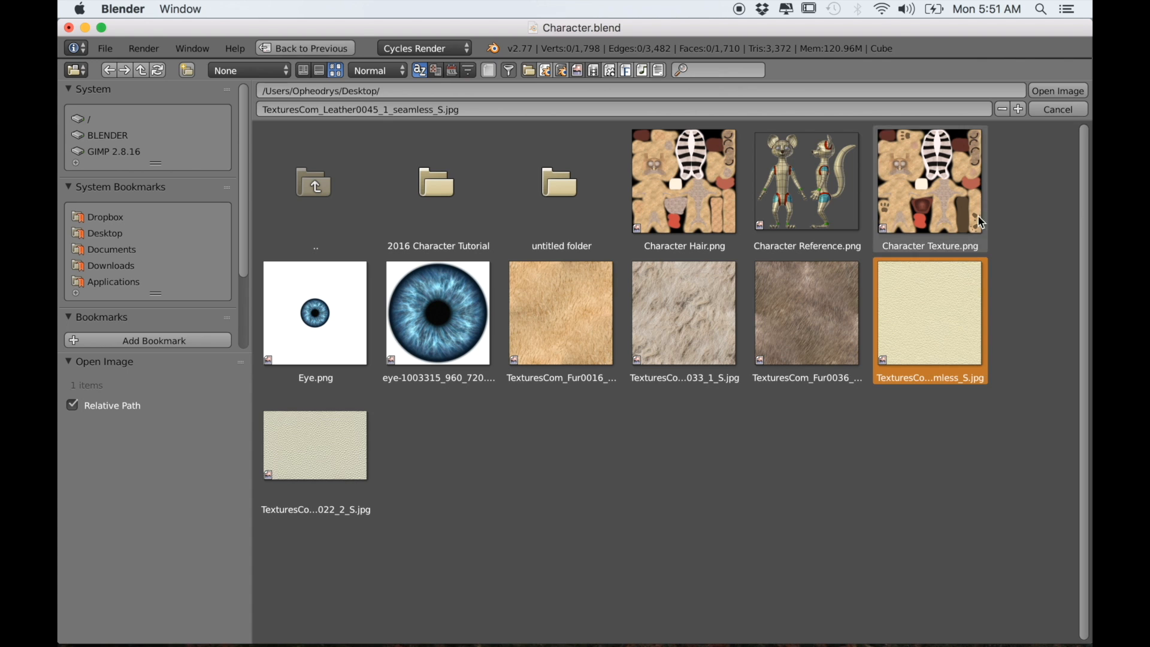
click(1052, 95)
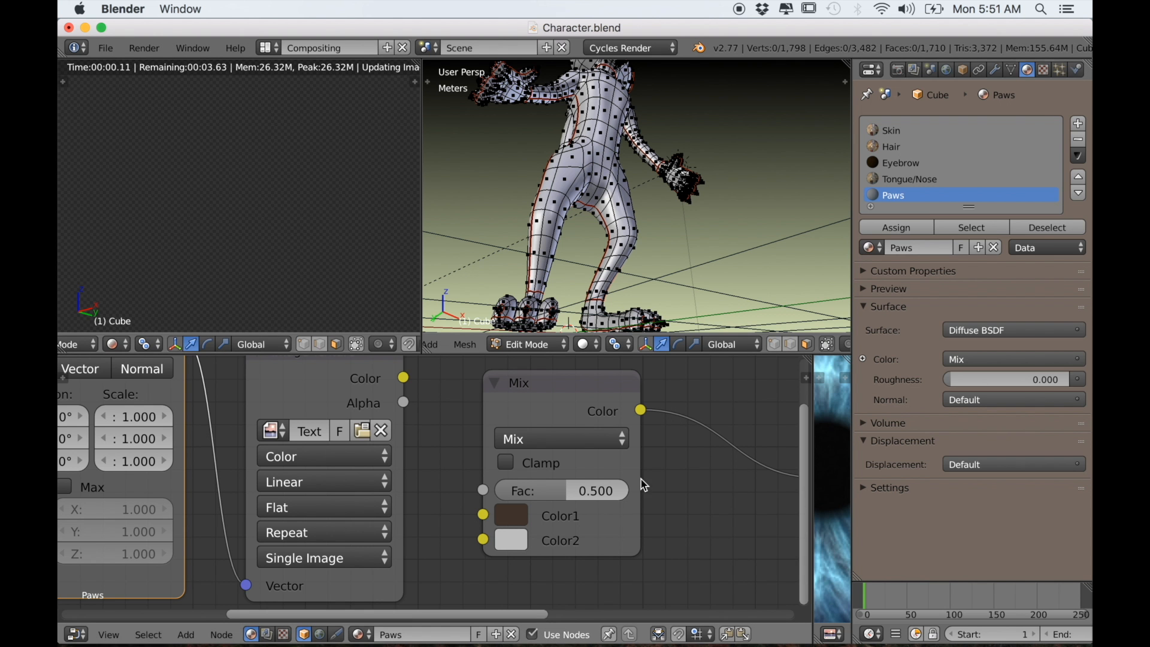
drag(404, 378, 484, 545)
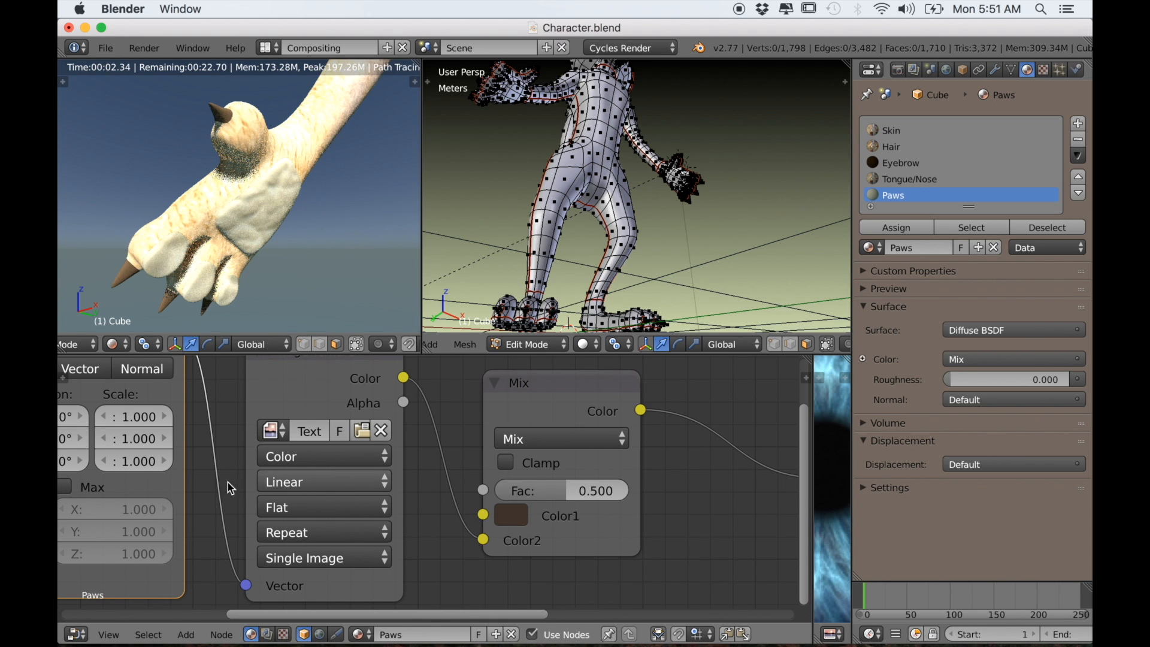
Step: Set the Mapping node's X and Y scale to 10 to tile the leather texture more finely
scroll(197, 480, down, 4)
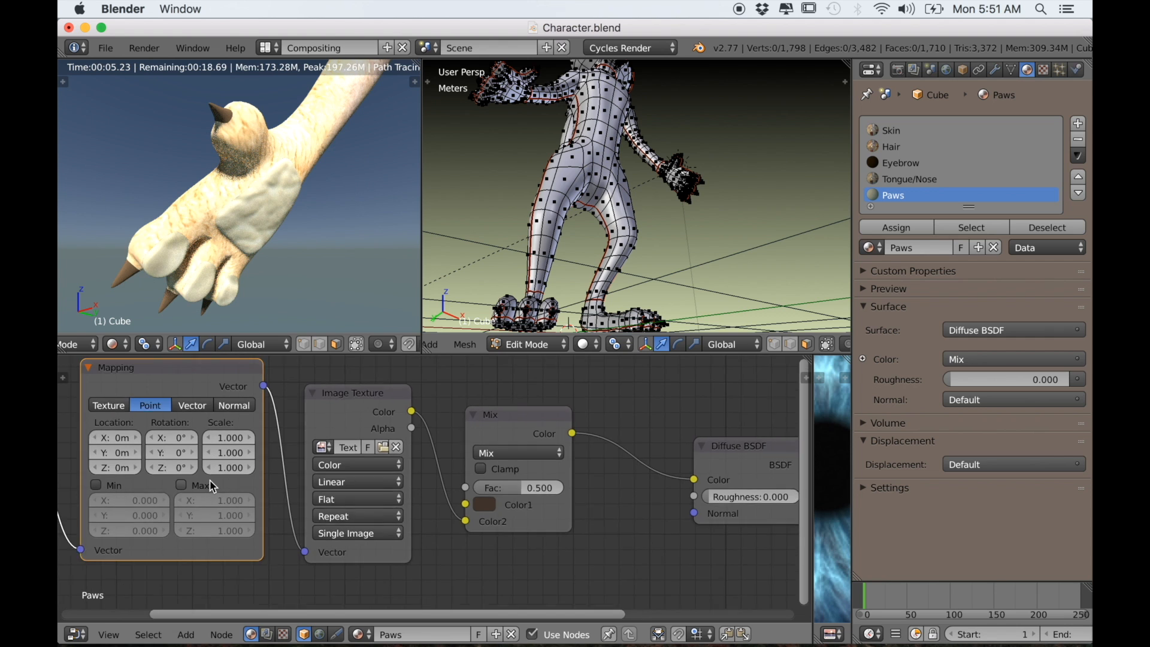
middle_drag(244, 499, 293, 519)
scroll(291, 519, up, 1)
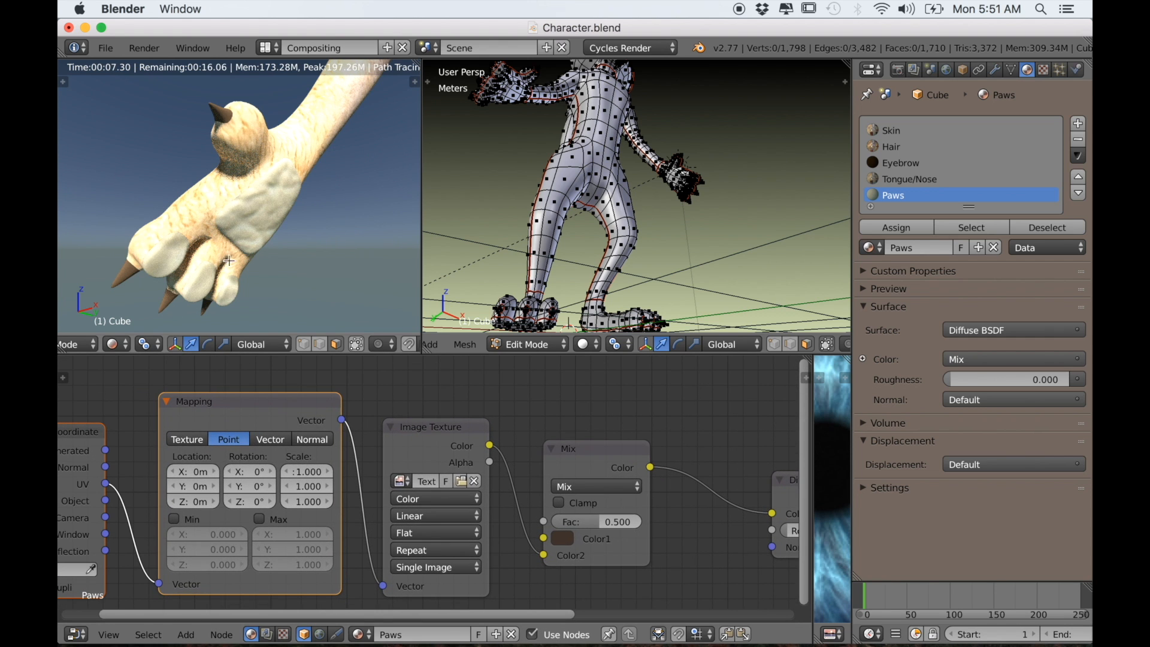
scroll(336, 428, up, 2)
click(267, 469)
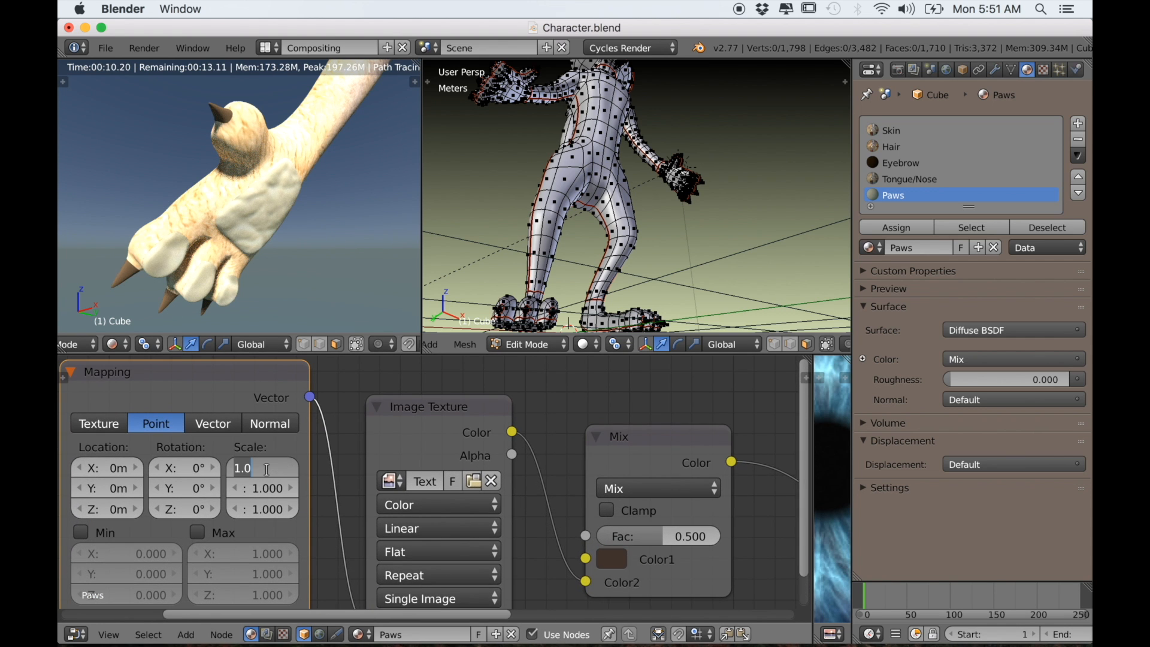
text(10)
key(Tab)
text(q)
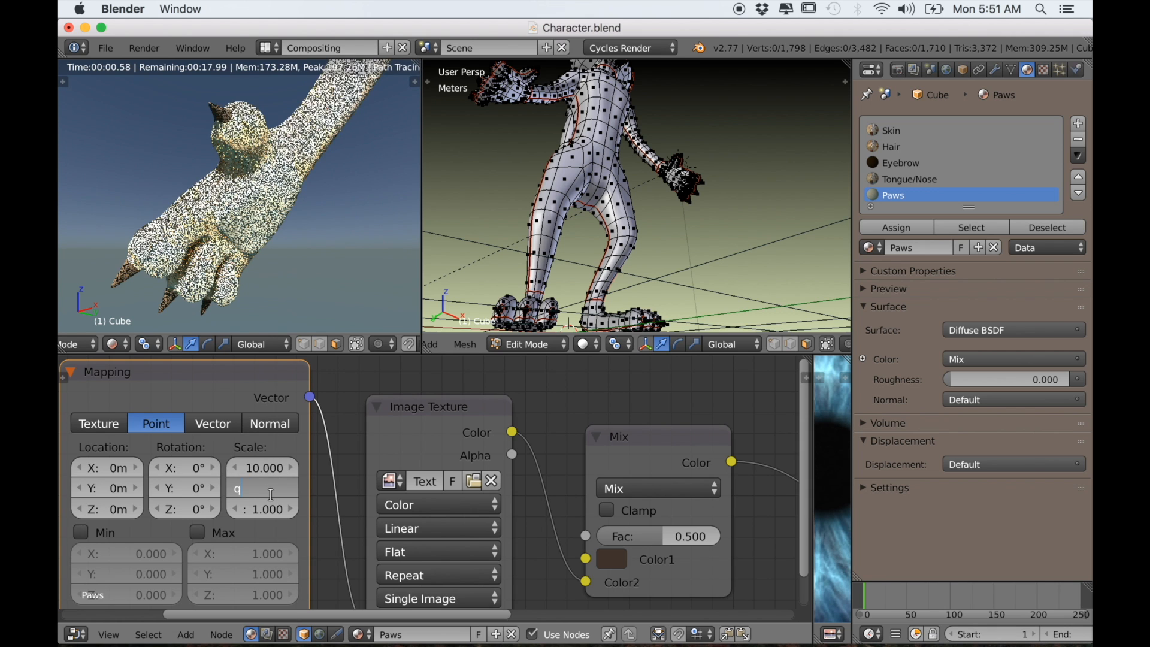
key(BackSpace)
text(10)
key(Return)
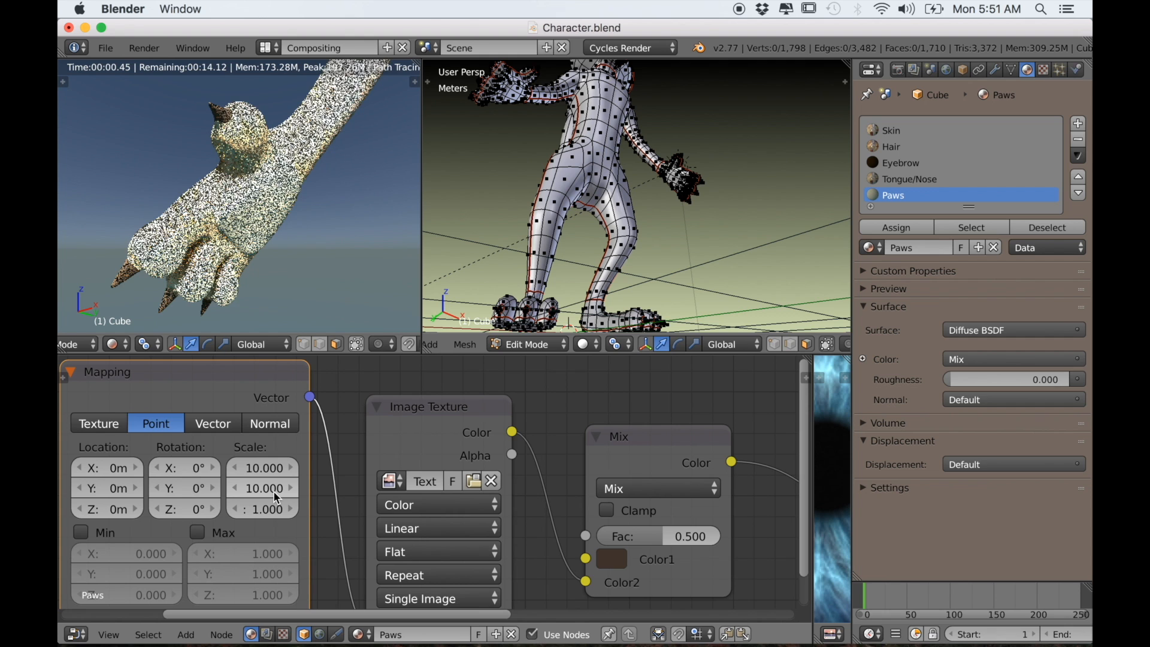
Step: Change the Mix node's blend mode to Multiply with a factor of 1.000 and inspect the rendered paw pads
scroll(273, 491, up, 1)
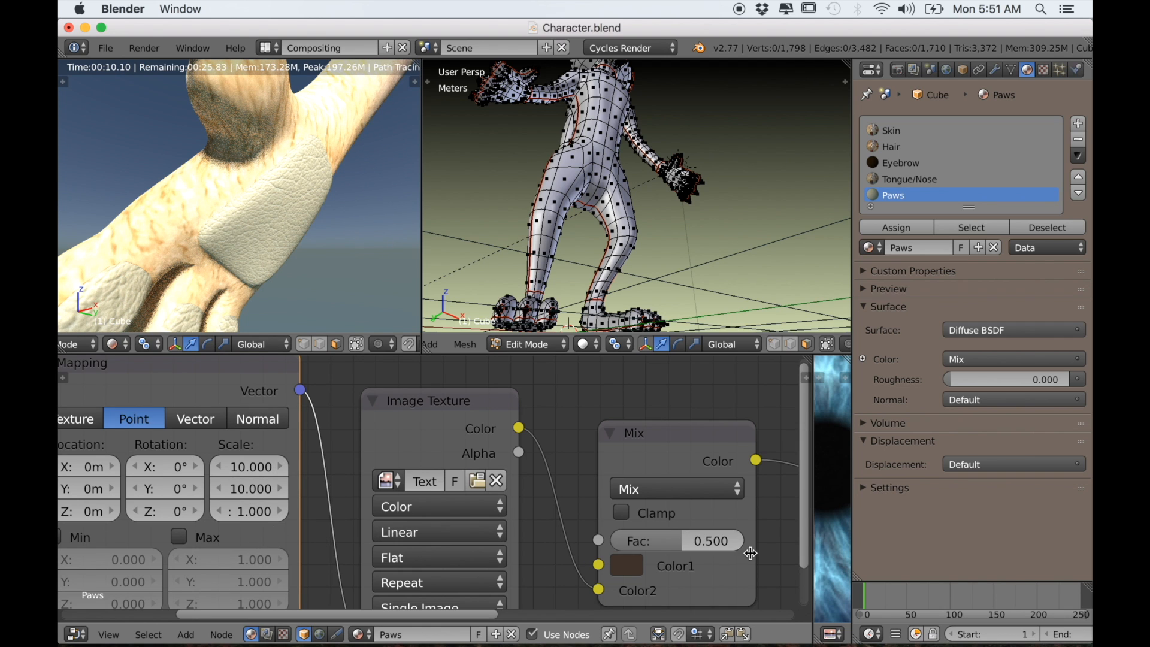
click(665, 491)
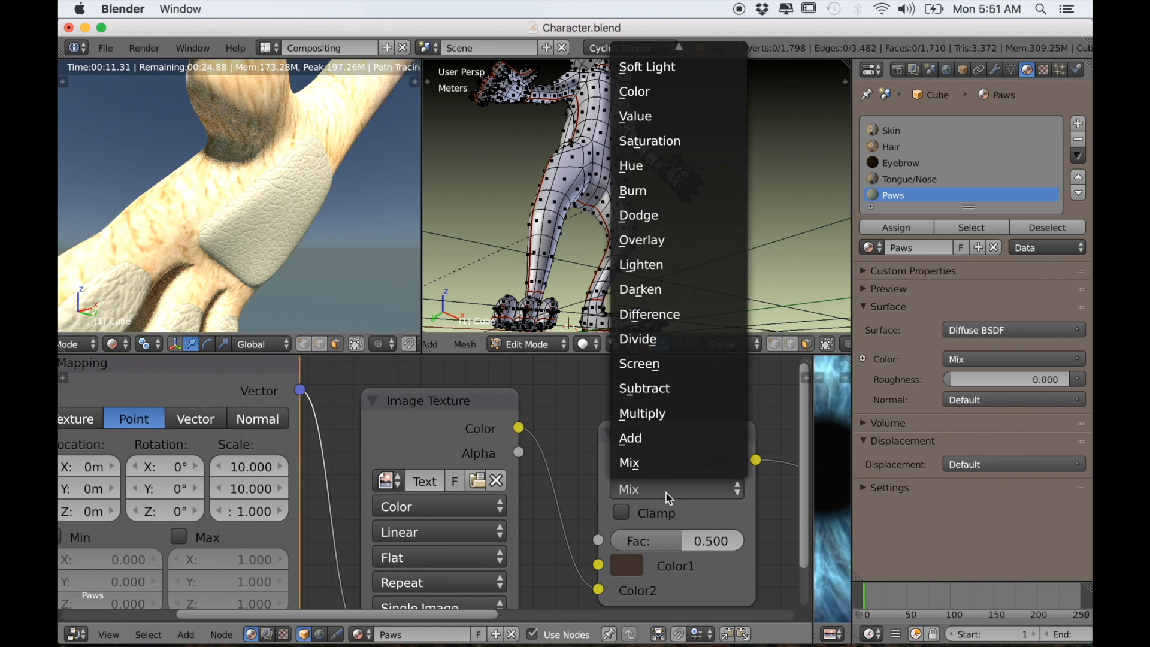
click(652, 412)
drag(663, 545, 747, 546)
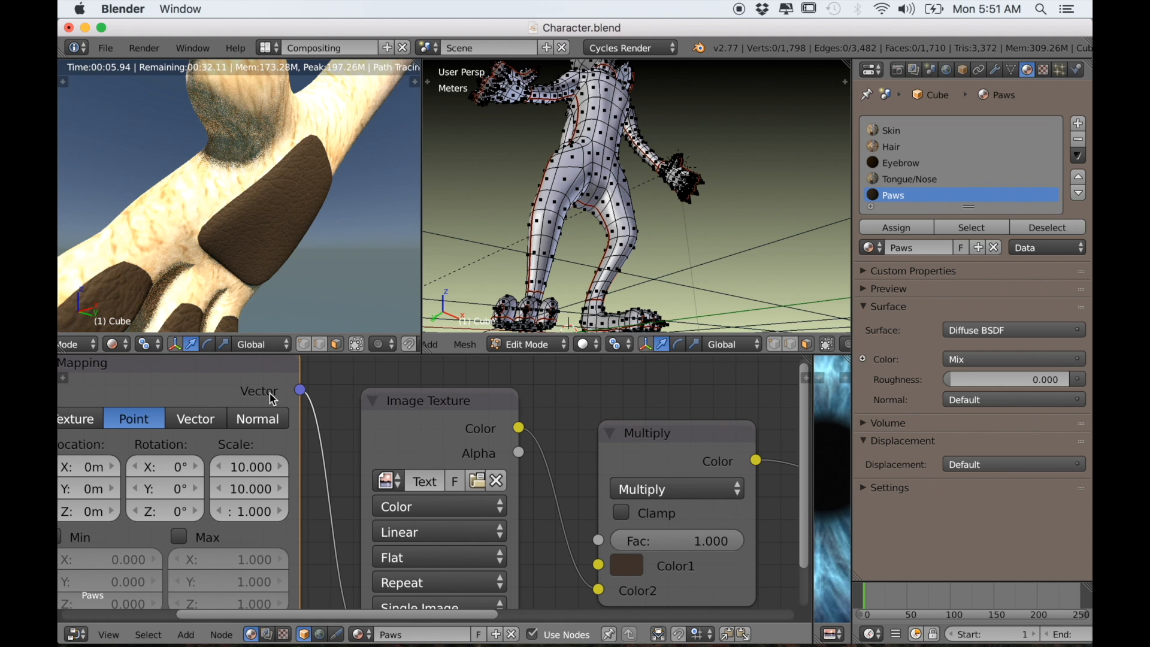
middle_drag(216, 318, 184, 299)
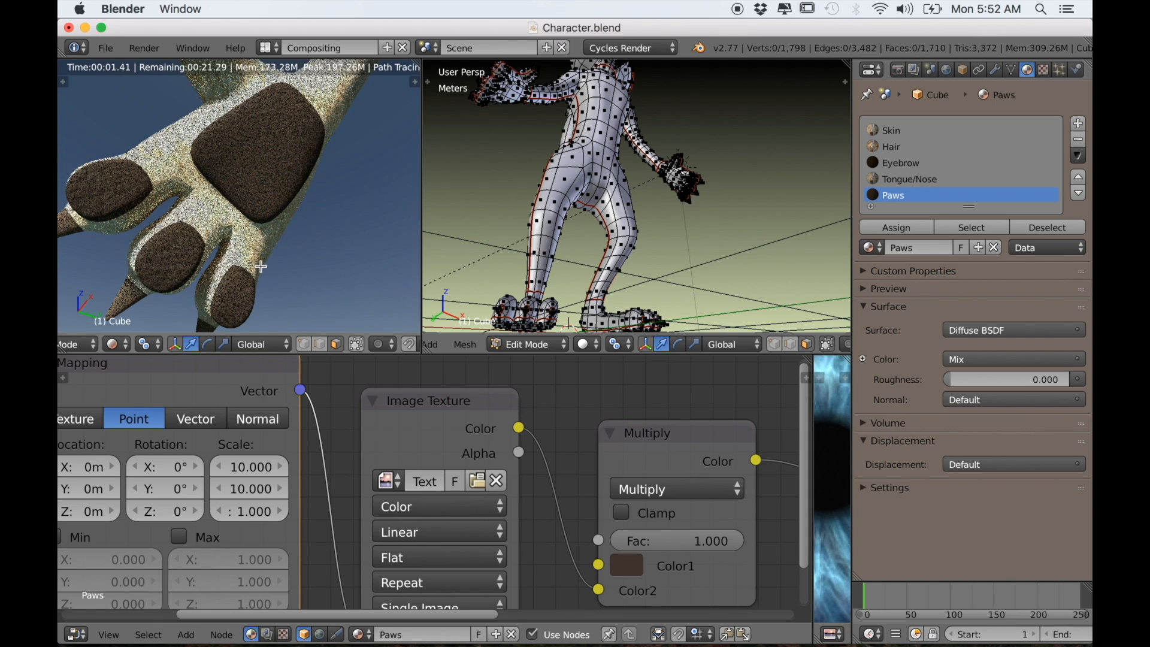
scroll(261, 266, up, 5)
middle_drag(312, 248, 225, 218)
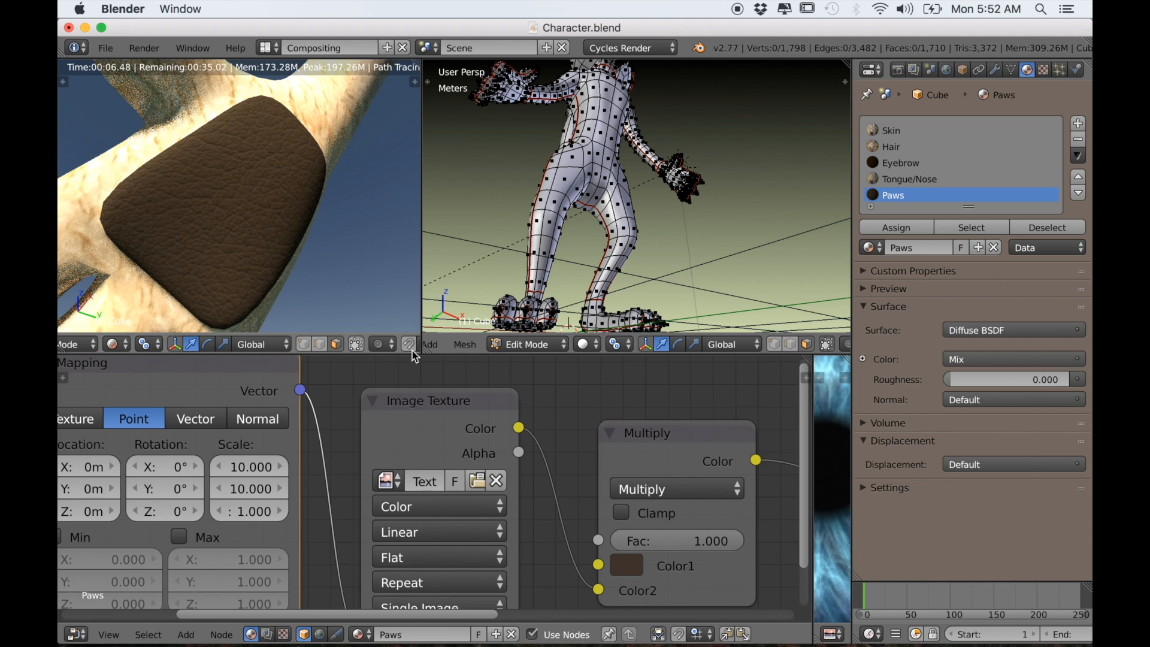
Step: Spread out the Paws nodes, moving the three texture nodes away from Multiply and the Material Output away from the Diffuse BSDF
key(Home)
scroll(599, 478, up, 2)
middle_drag(555, 502, 622, 455)
drag(203, 424, 82, 413)
drag(377, 372, 253, 373)
drag(481, 397, 363, 387)
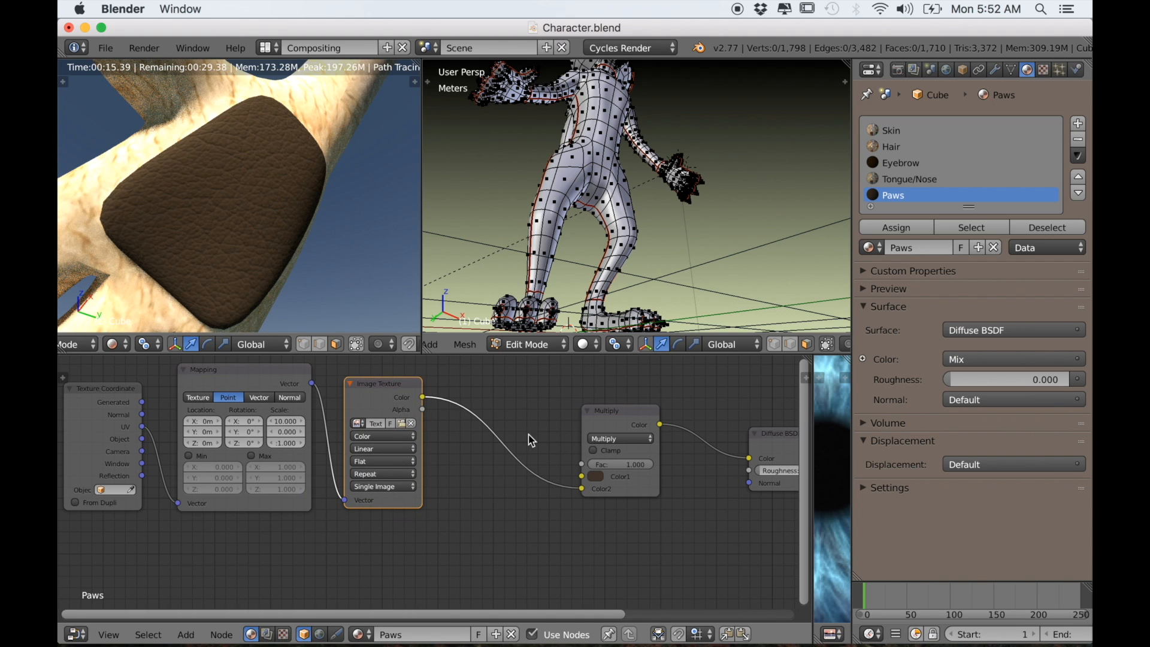
scroll(530, 436, down, 1)
mouse_move(590, 441)
mouse_down()
mouse_move(583, 433)
mouse_move(598, 433)
mouse_up()
scroll(598, 433, down, 2)
middle_drag(783, 500, 645, 472)
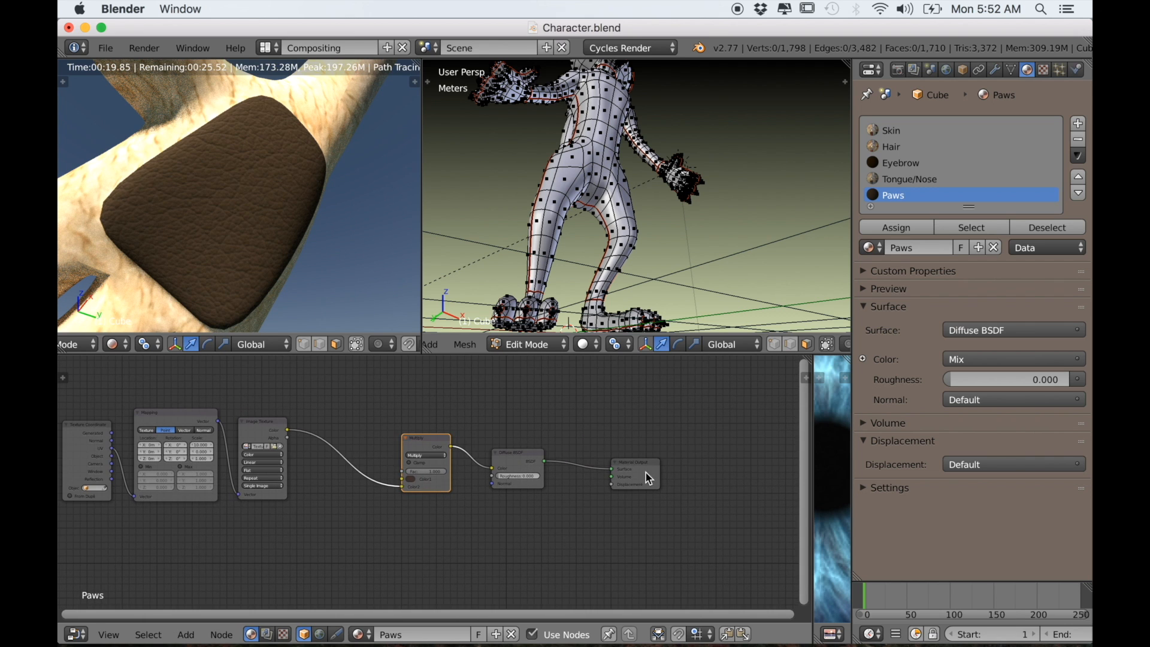
drag(646, 472, 724, 478)
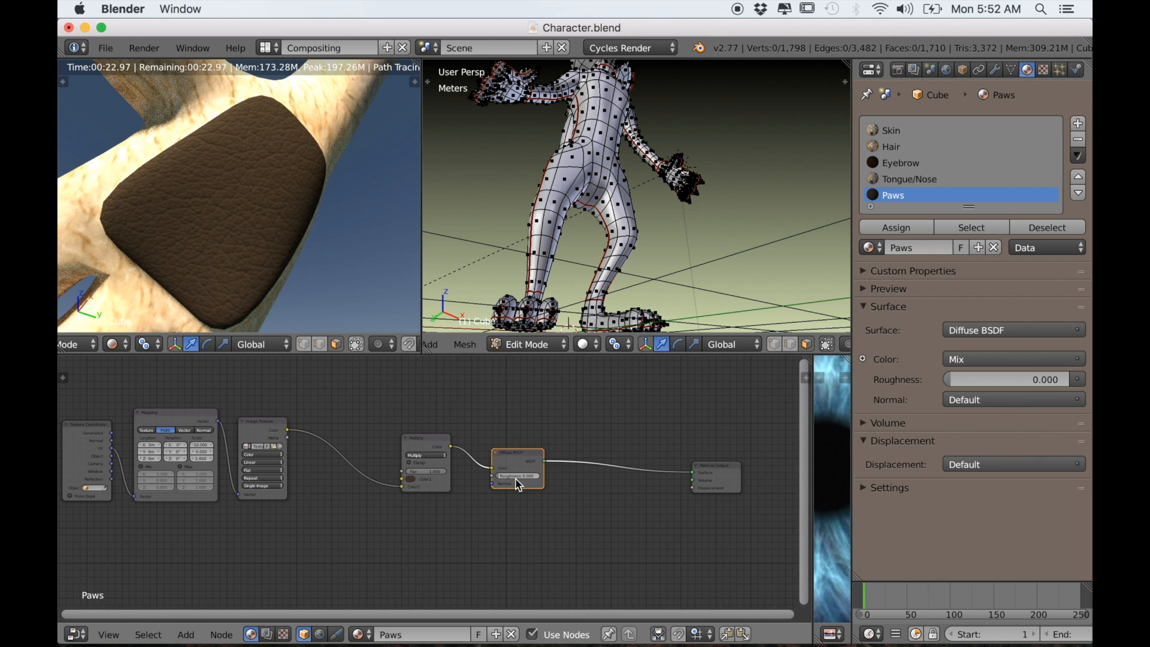
Step: Add a Glossy BSDF below the Diffuse BSDF and combine the two through a Mix Shader feeding the Material Output
key(shift+a)
mouse_move(488, 473)
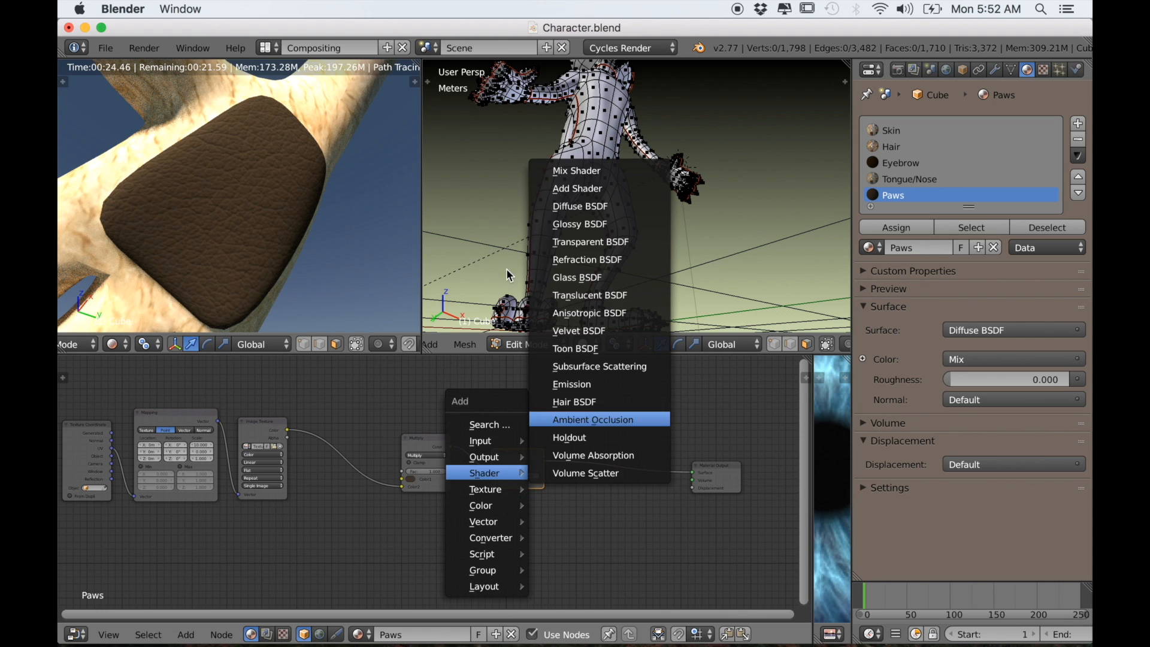
key(shift+a)
mouse_move(413, 513)
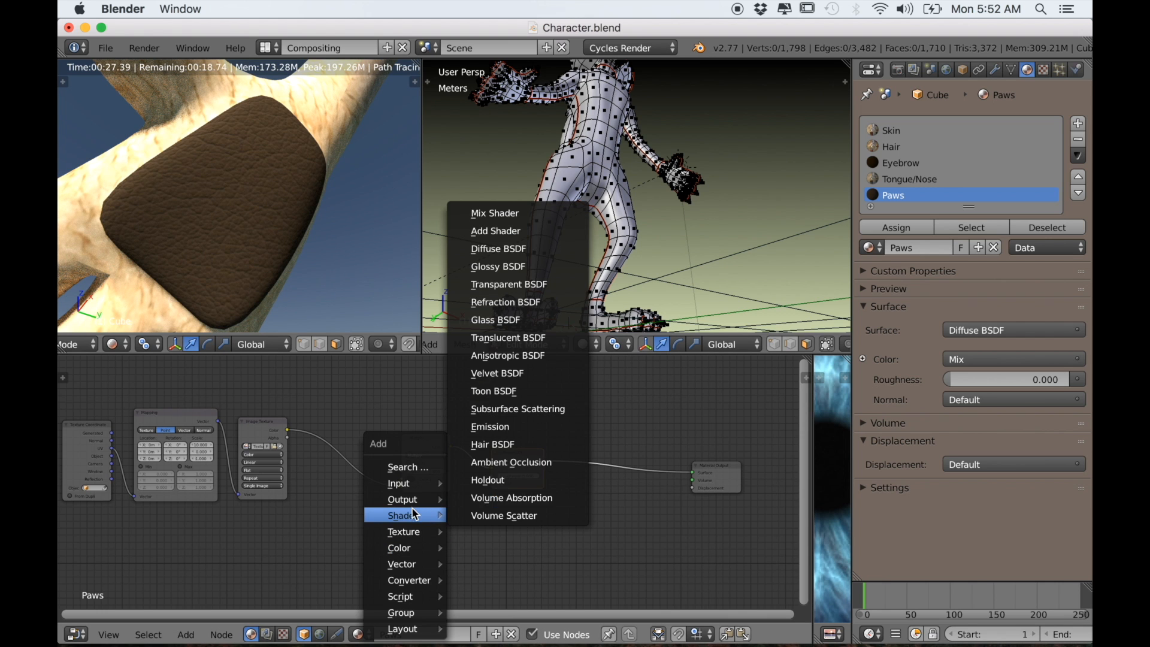
click(498, 266)
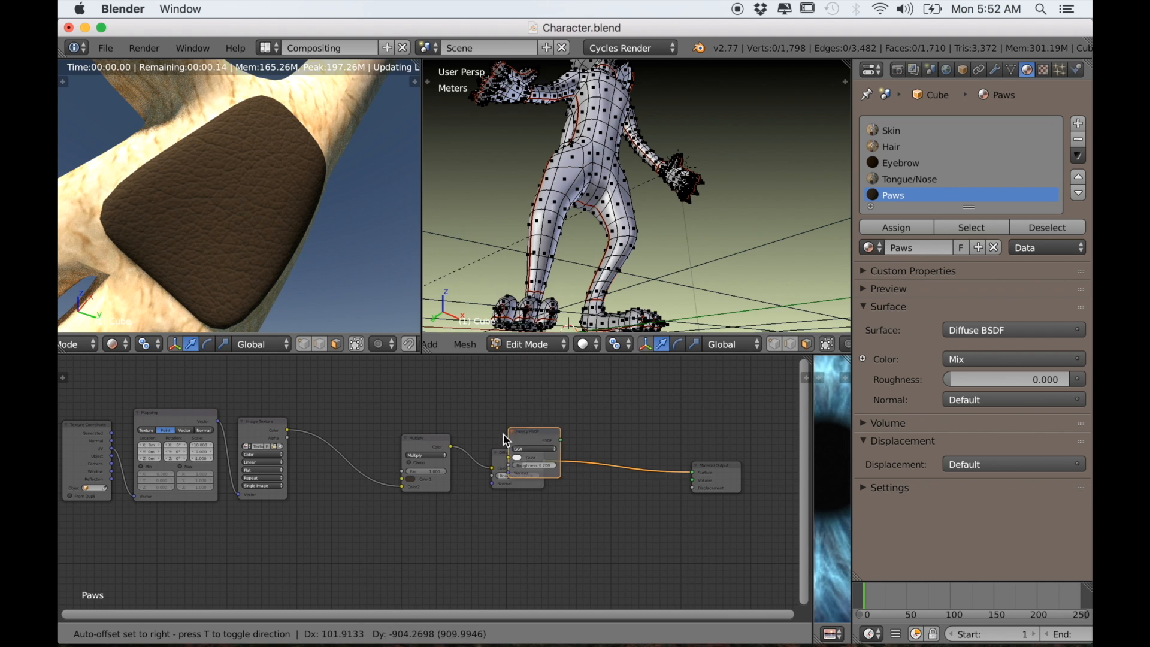
click(491, 504)
right_click(519, 527)
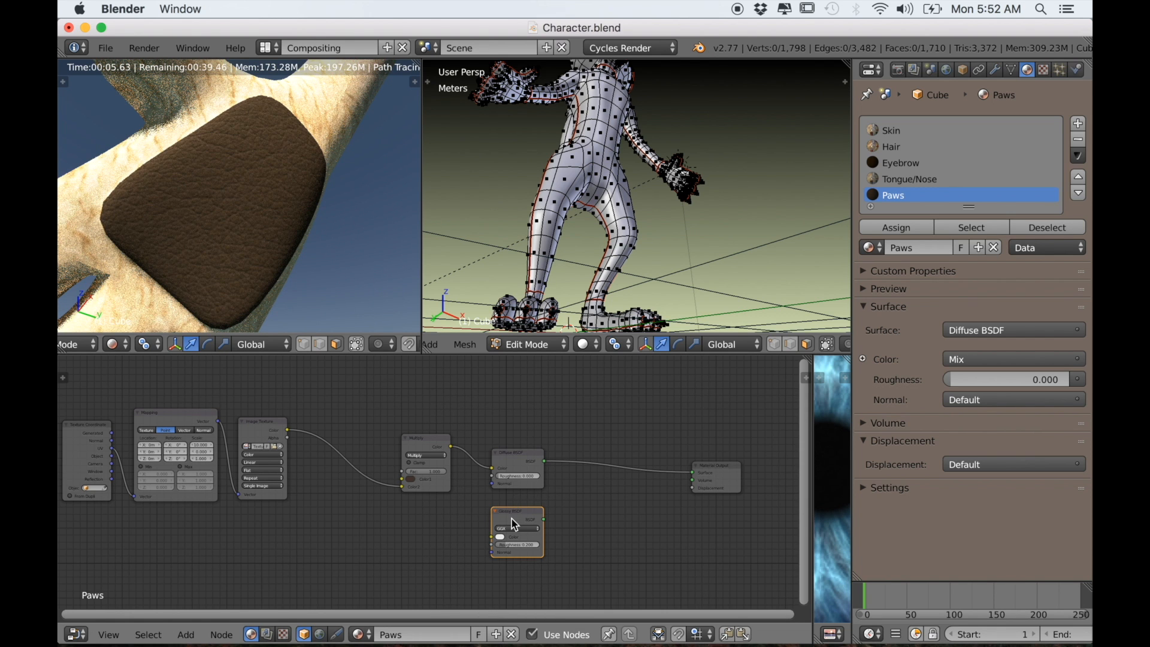
right_click(523, 470)
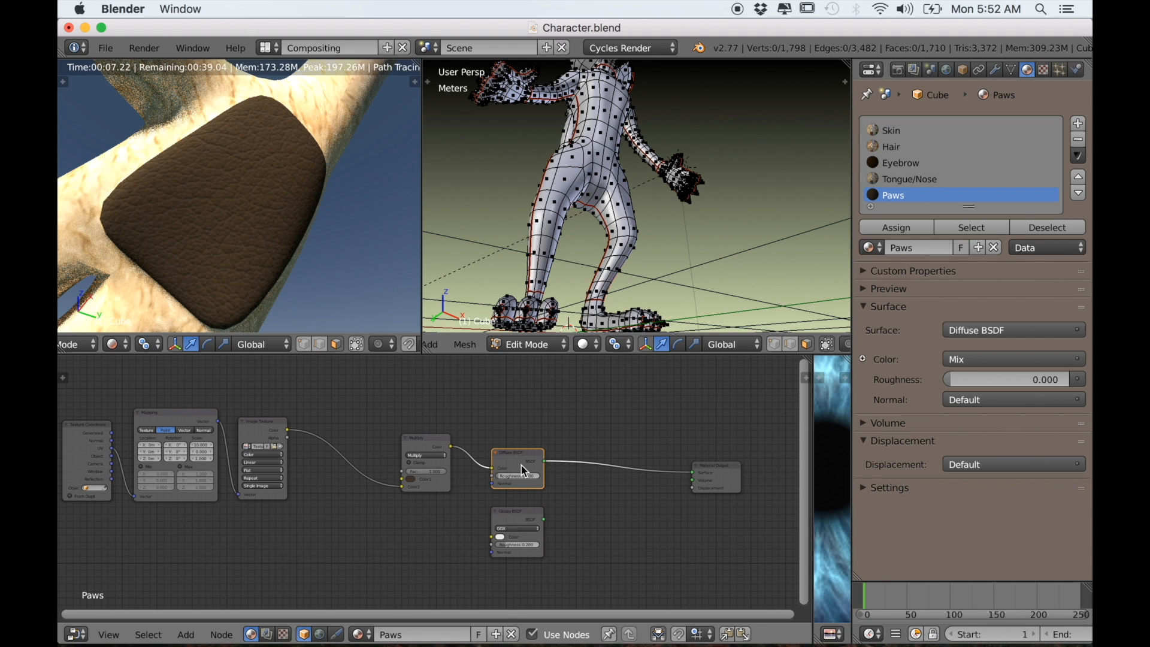
ctrl+alt+right_drag(521, 466, 520, 530)
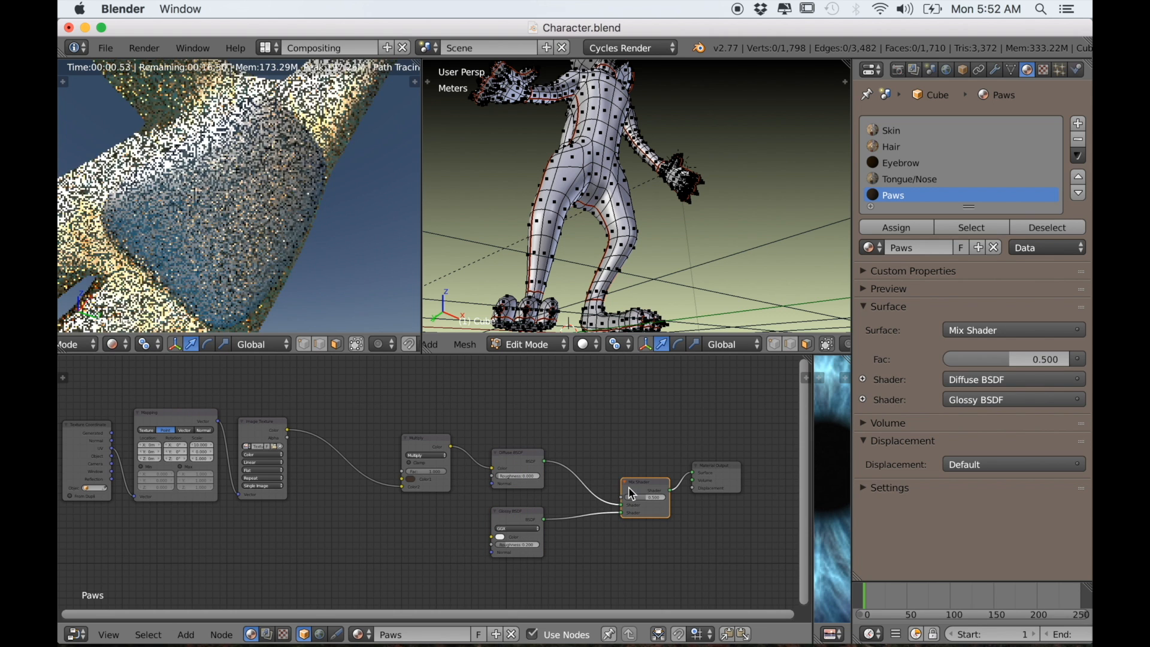
Step: Set the Glossy BSDF's roughness to 0.350
scroll(629, 509, up, 2)
middle_drag(646, 533, 536, 505)
scroll(536, 505, up, 5)
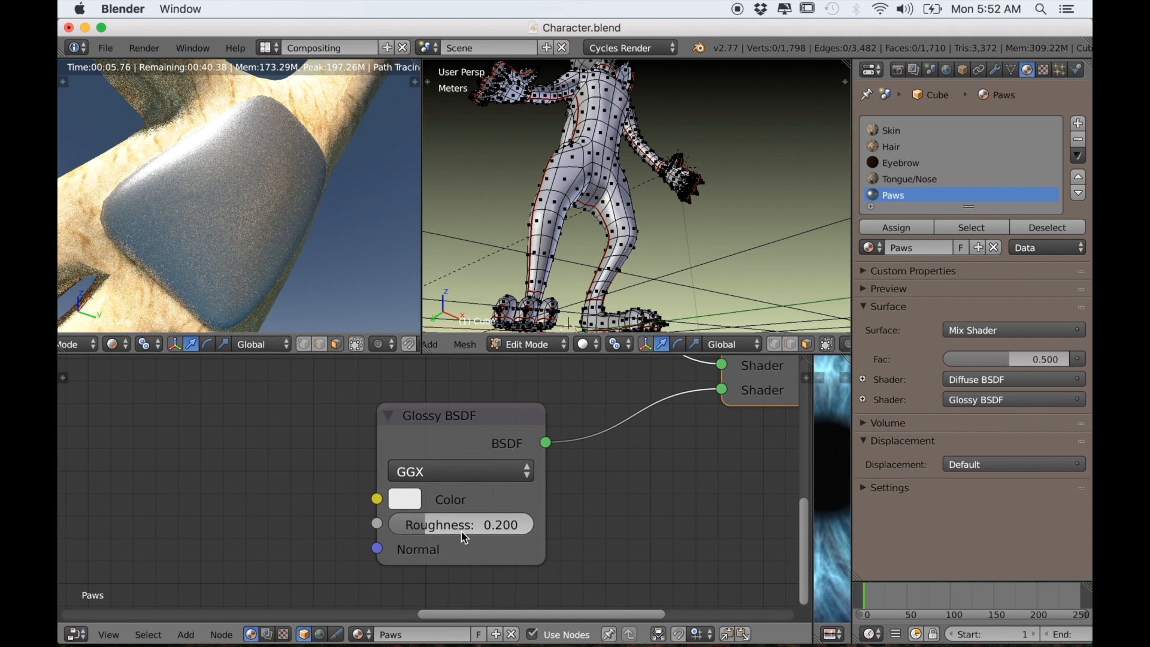
drag(455, 524, 454, 524)
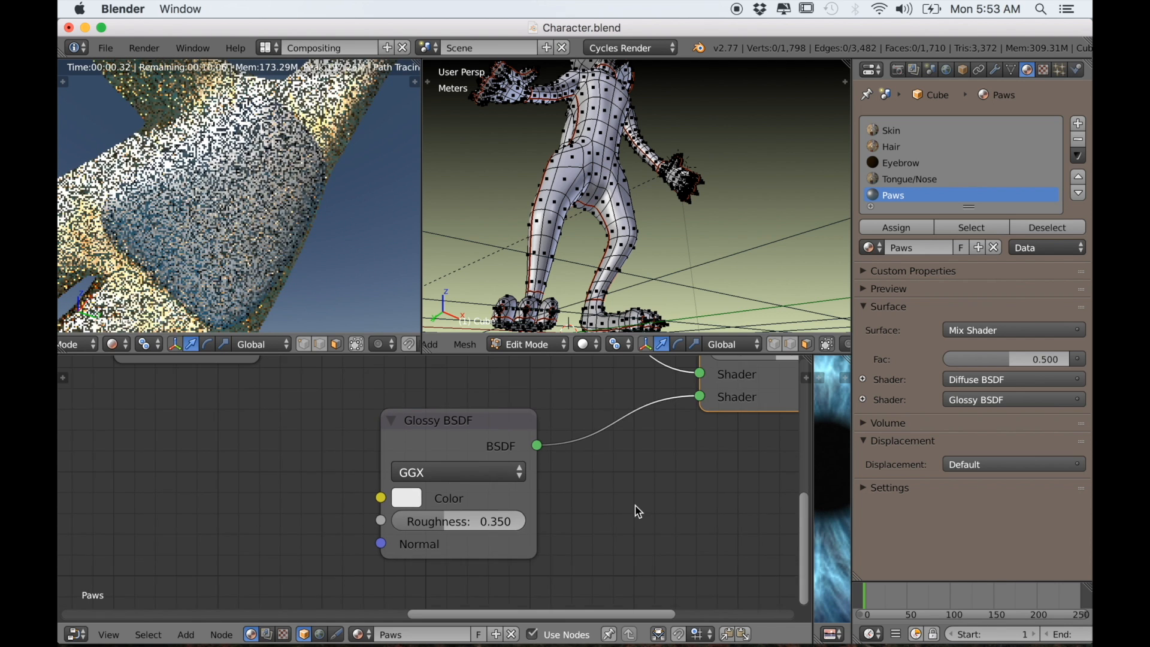
Step: Lower the Mix Shader's factor to 0.027 for only a faint gloss on the pads
scroll(590, 545, down, 2)
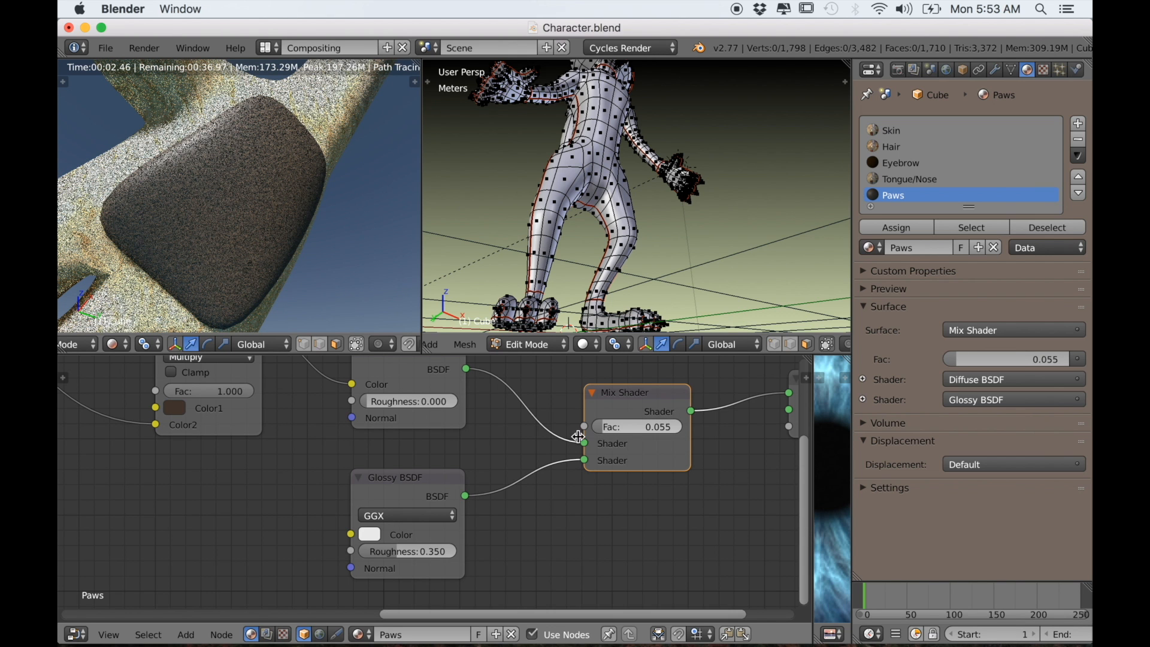
scroll(361, 482, down, 3)
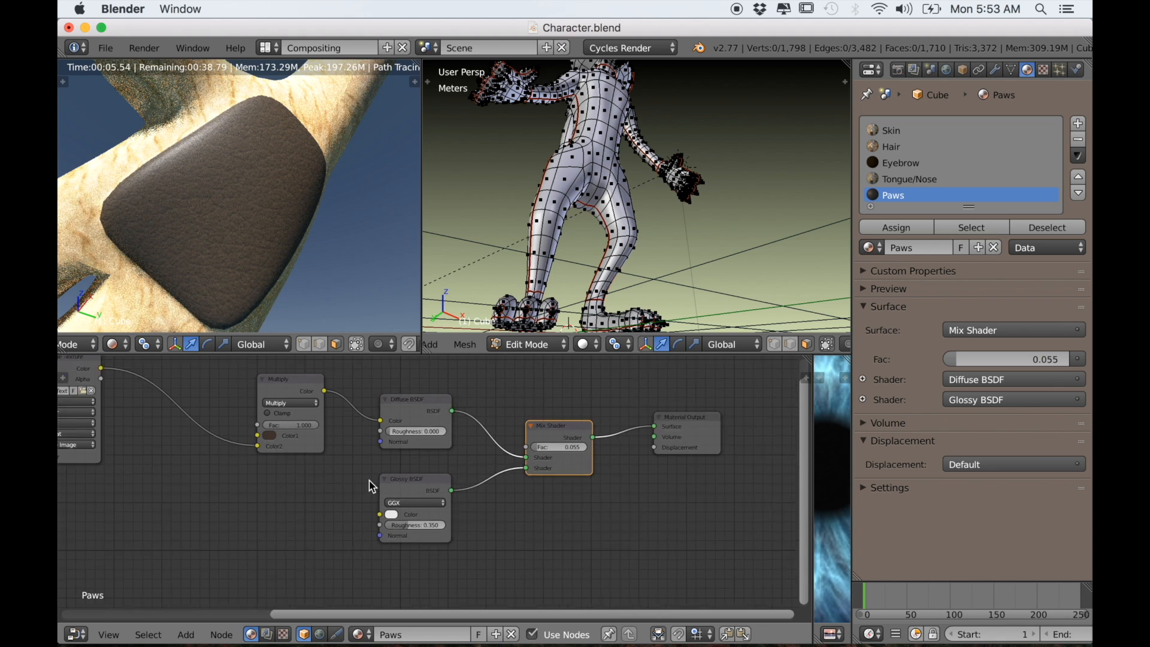
scroll(372, 486, up, 6)
scroll(539, 470, up, 3)
middle_drag(577, 474, 466, 567)
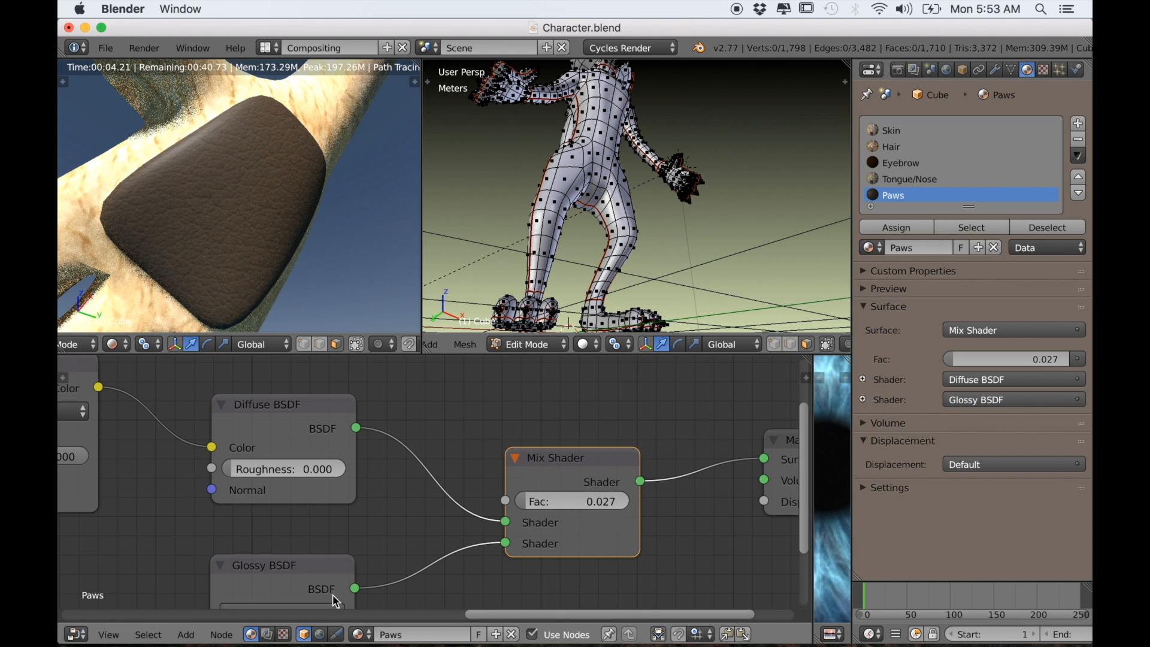
Step: Feed the leather image through a Bump node with strength 0.114 into the Normal inputs of the Glossy and Diffuse BSDFs
scroll(303, 568, down, 4)
middle_drag(295, 565, 465, 538)
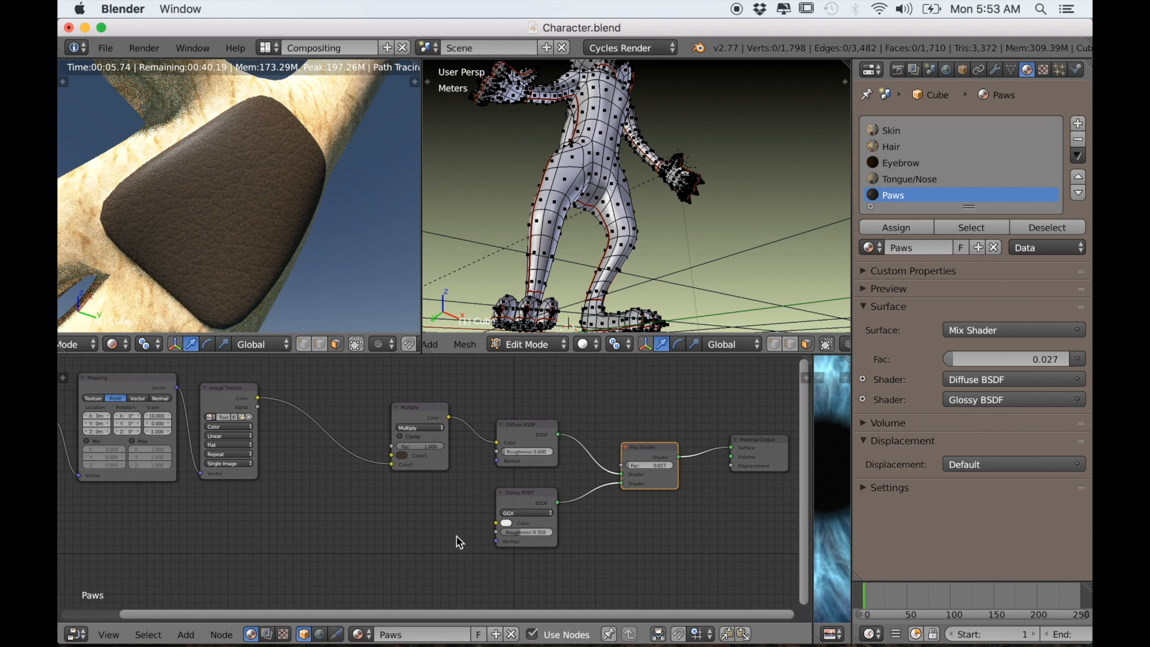
scroll(174, 537, up, 2)
scroll(211, 532, down, 1)
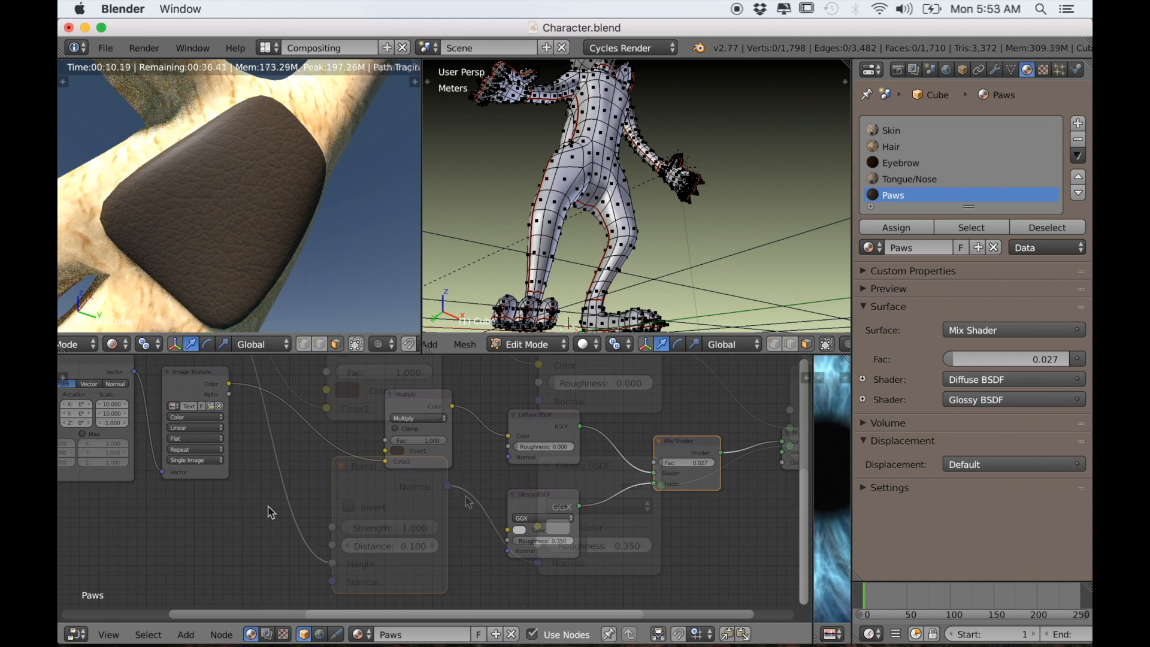
scroll(450, 488, up, 2)
drag(447, 486, 539, 401)
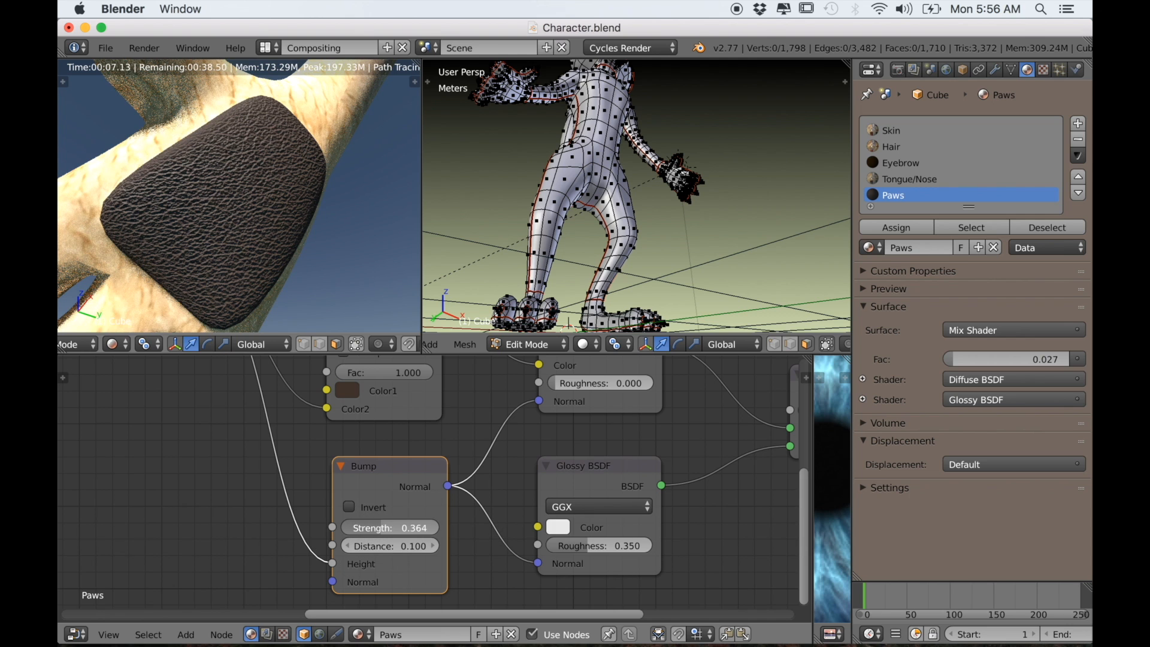
drag(363, 528, 365, 527)
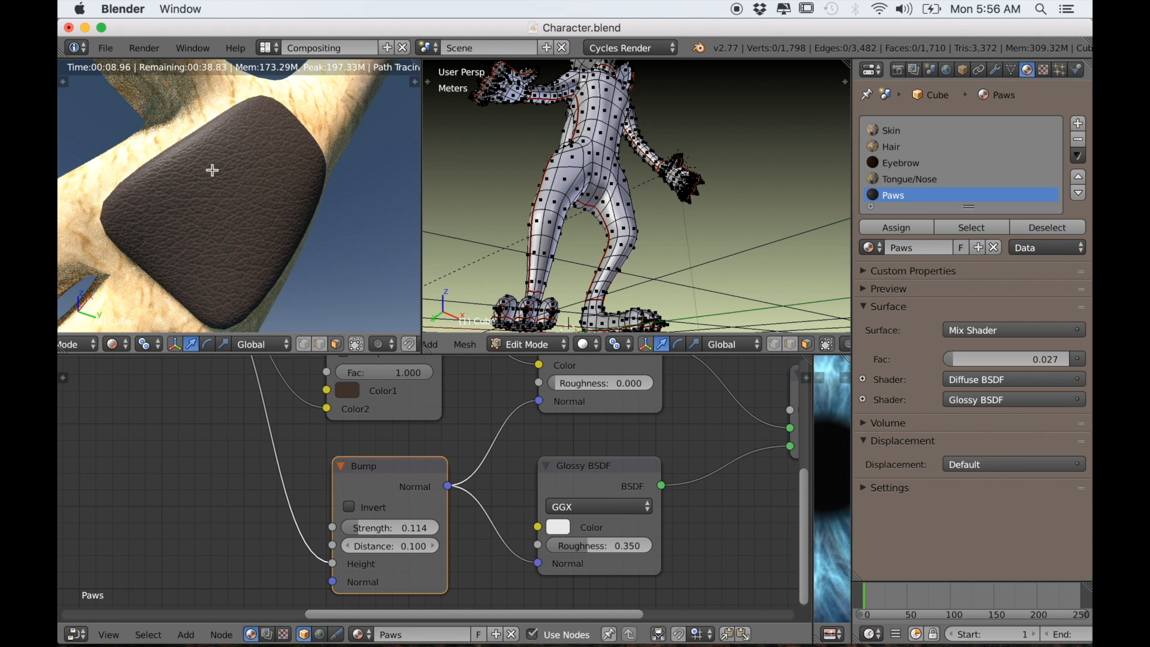
middle_drag(269, 154, 278, 192)
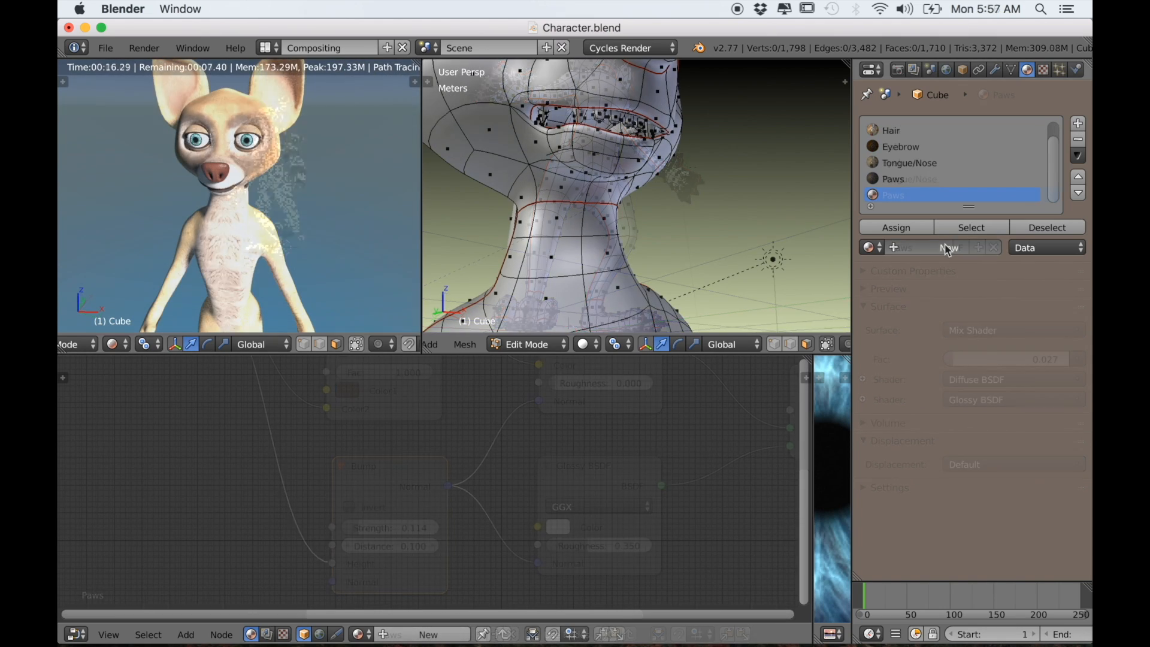
Step: Create a new material named Gums/Mouth in the empty slot and assign it to the selected mouth faces
click(946, 248)
click(896, 227)
scroll(575, 455, up, 2)
middle_drag(582, 450, 504, 457)
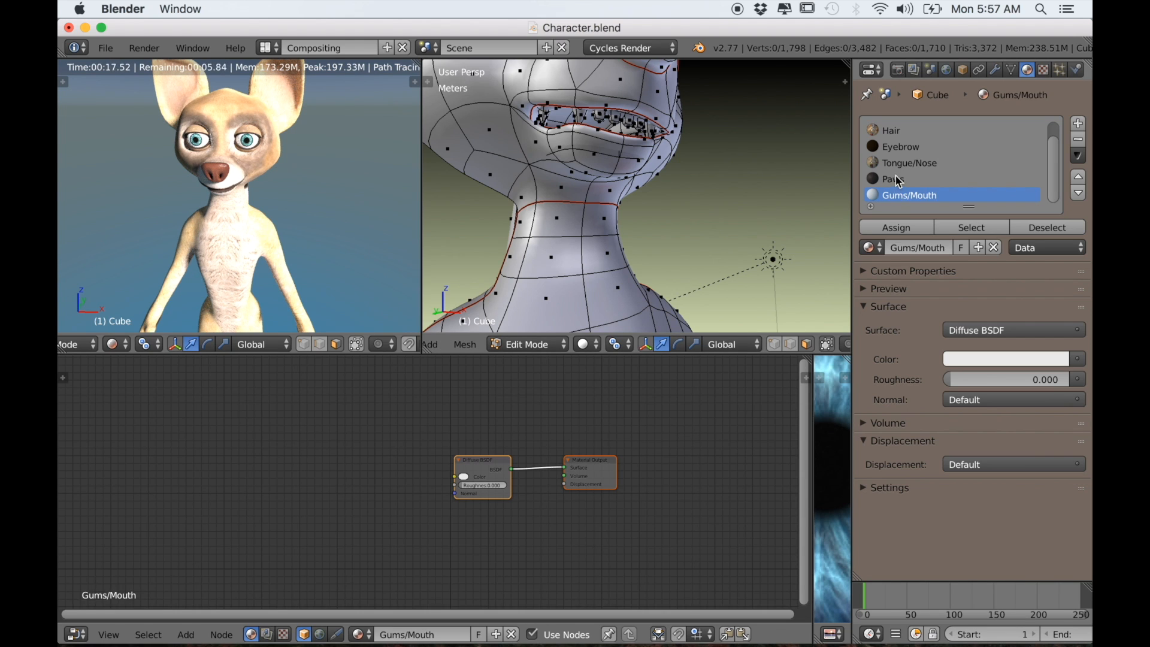
Step: Clear the current selection and select the linked faces of the upper gums inside the mouth
scroll(551, 263, down, 8)
scroll(298, 244, down, 4)
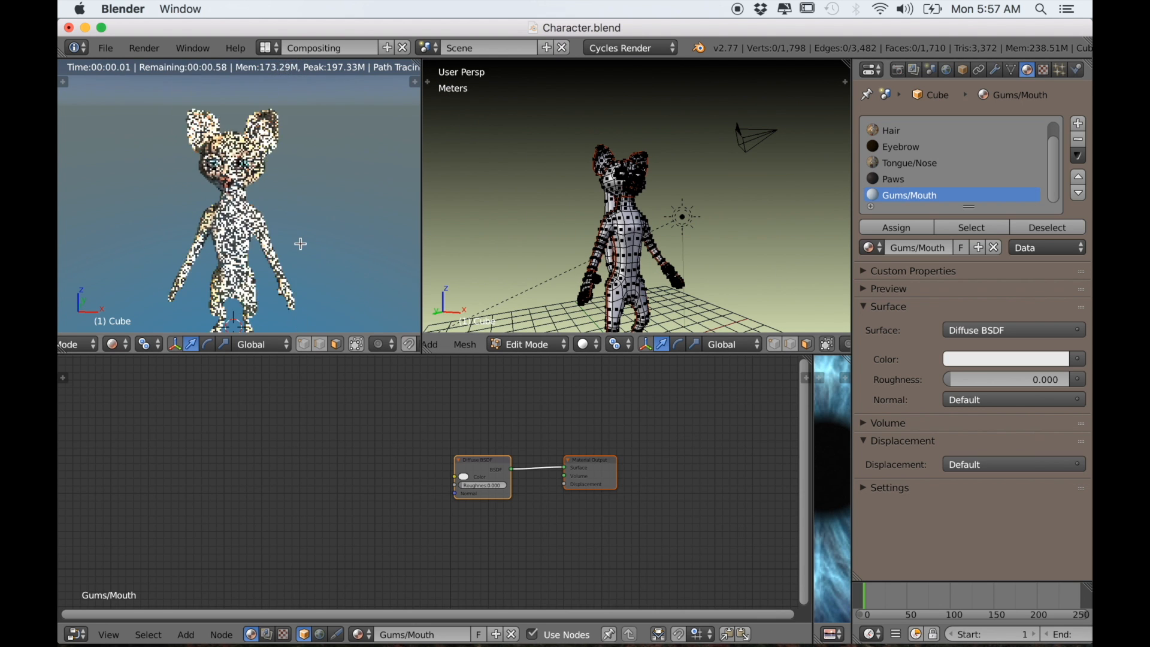
middle_drag(309, 191, 300, 221)
scroll(570, 236, up, 6)
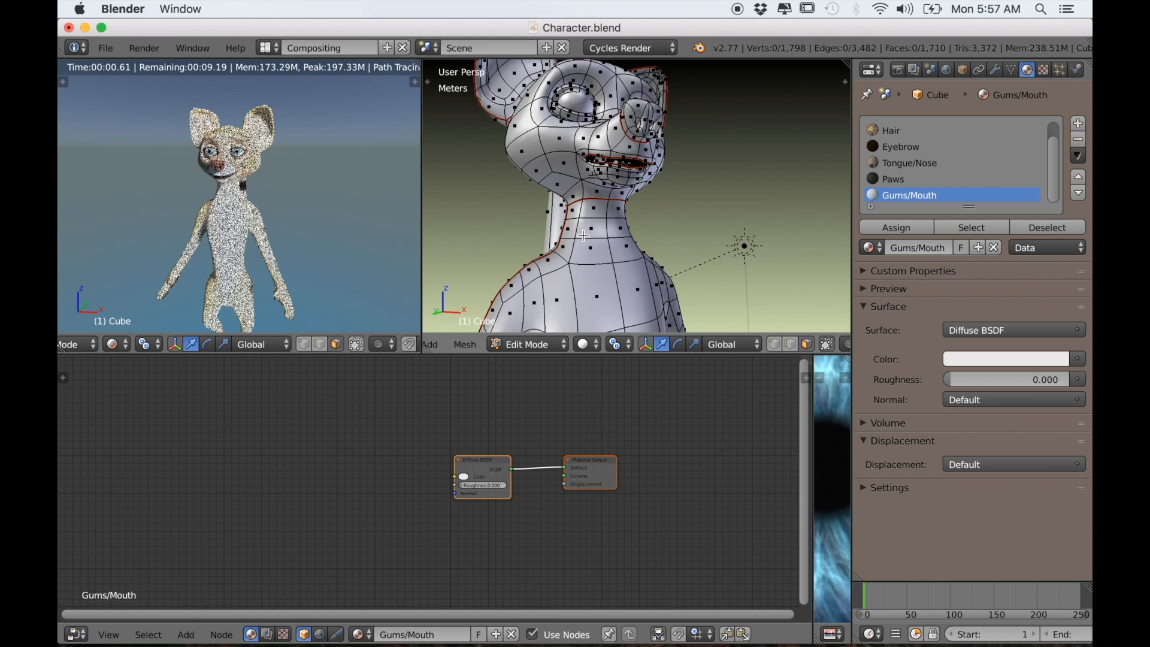
key(a)
key(a)
middle_drag(632, 236, 565, 234)
scroll(600, 242, up, 3)
scroll(599, 242, up, 2)
scroll(560, 240, up, 4)
scroll(561, 240, down, 5)
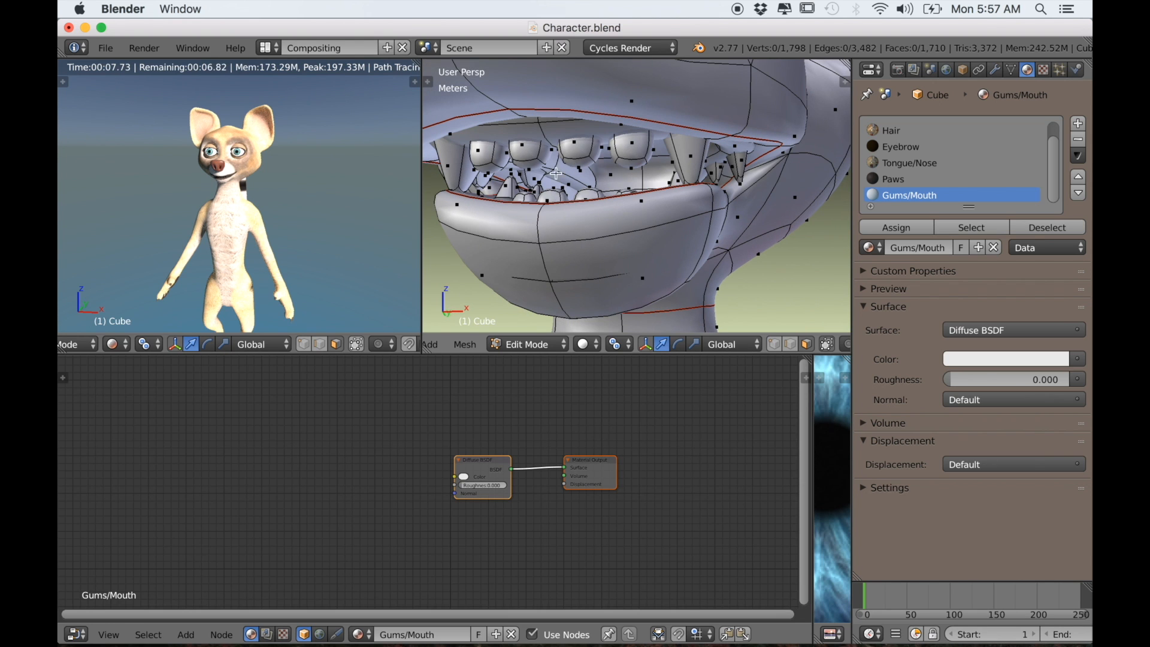
key(l)
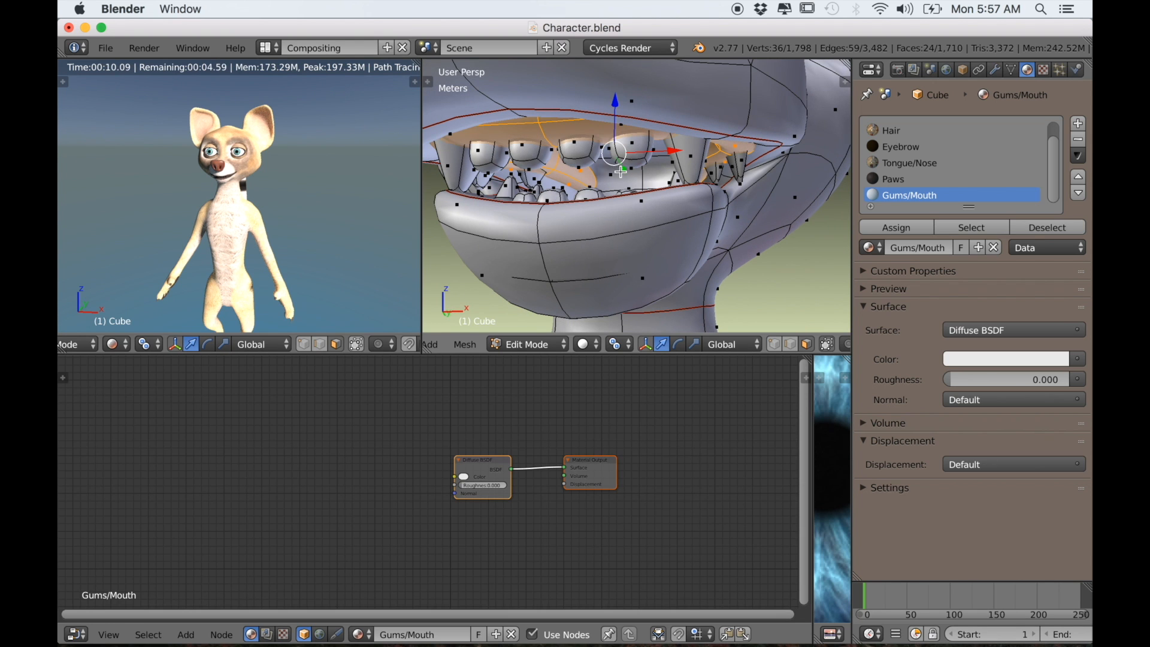
Step: Add the linked lower gums and the adjoining mouth interior faces to the selection
scroll(619, 181, up, 3)
middle_drag(618, 181, 620, 192)
scroll(618, 193, down, 6)
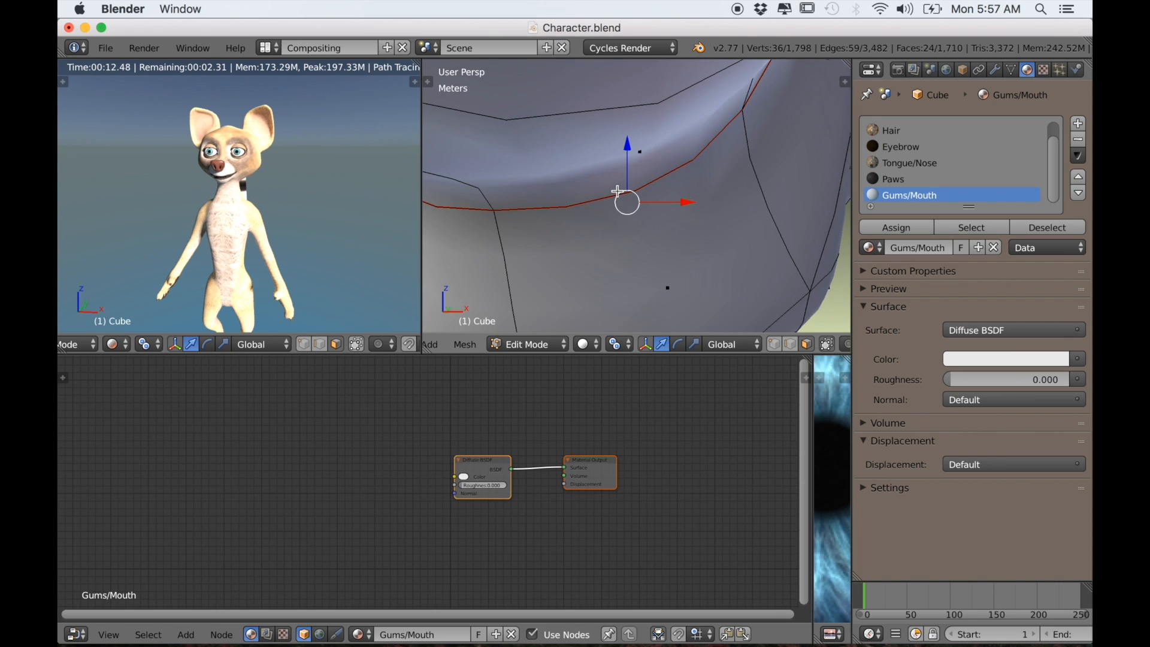
scroll(616, 196, up, 6)
middle_drag(616, 200, 548, 231)
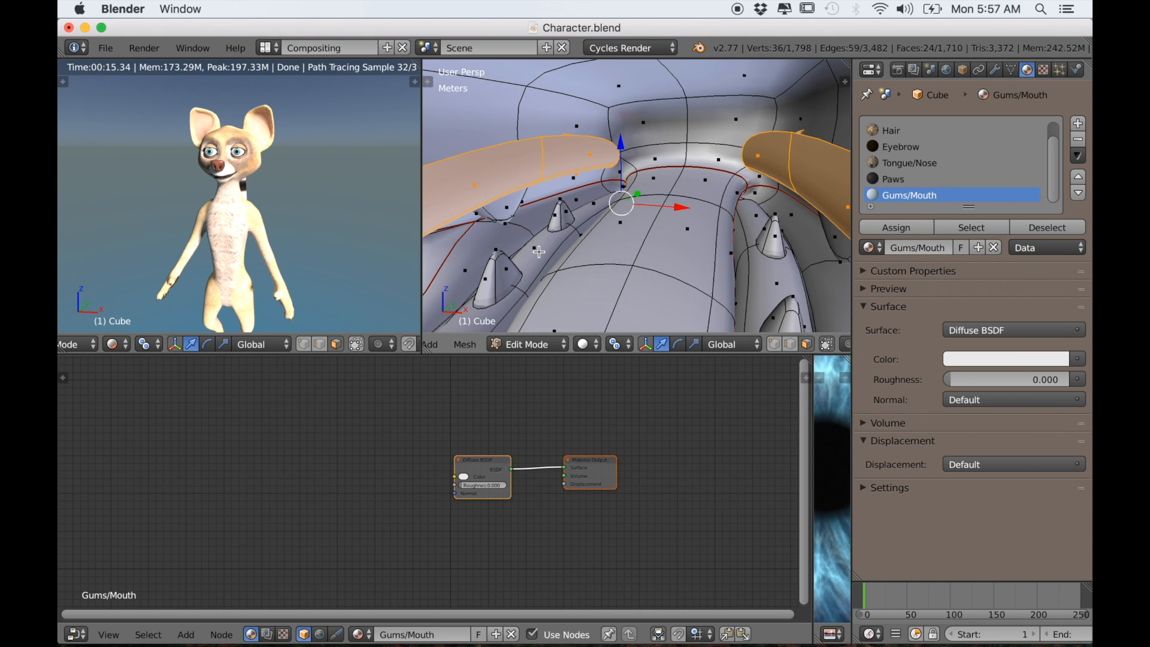
key(l)
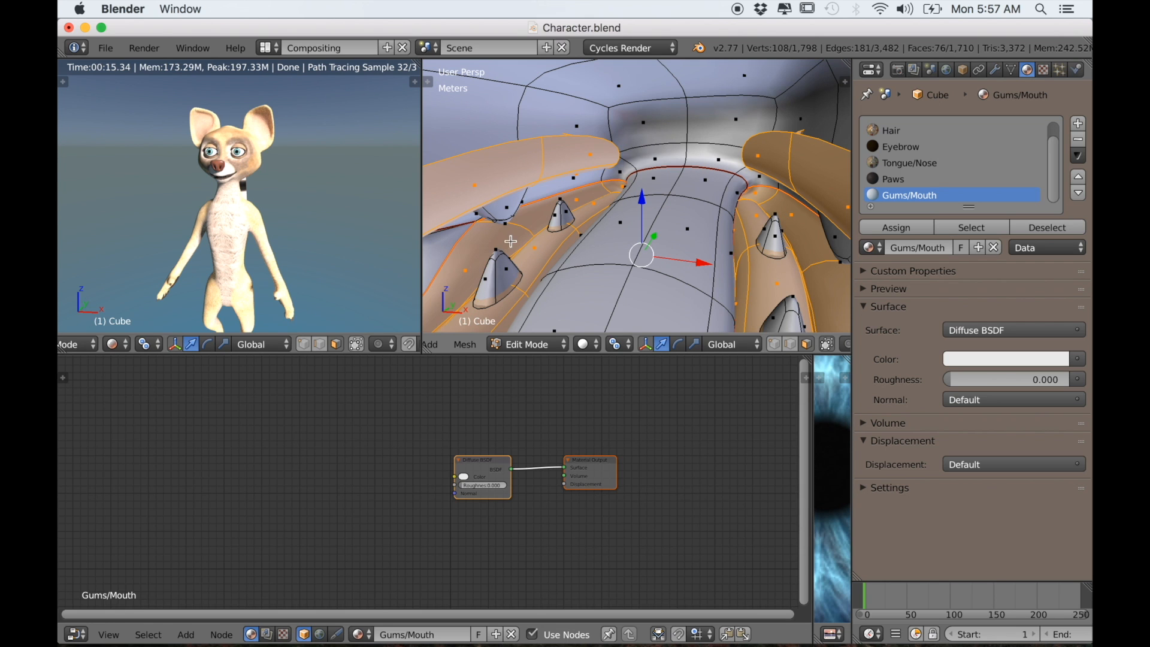
key(l)
scroll(642, 120, down, 8)
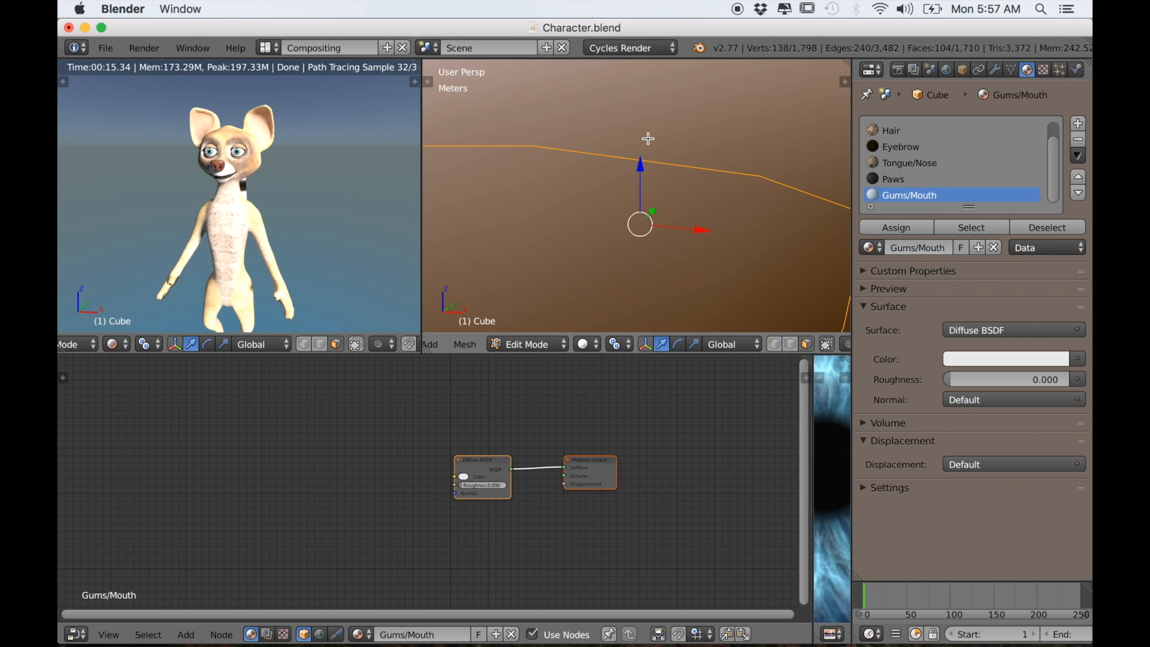
middle_drag(647, 149, 638, 191)
scroll(367, 508, up, 3)
scroll(385, 526, down, 3)
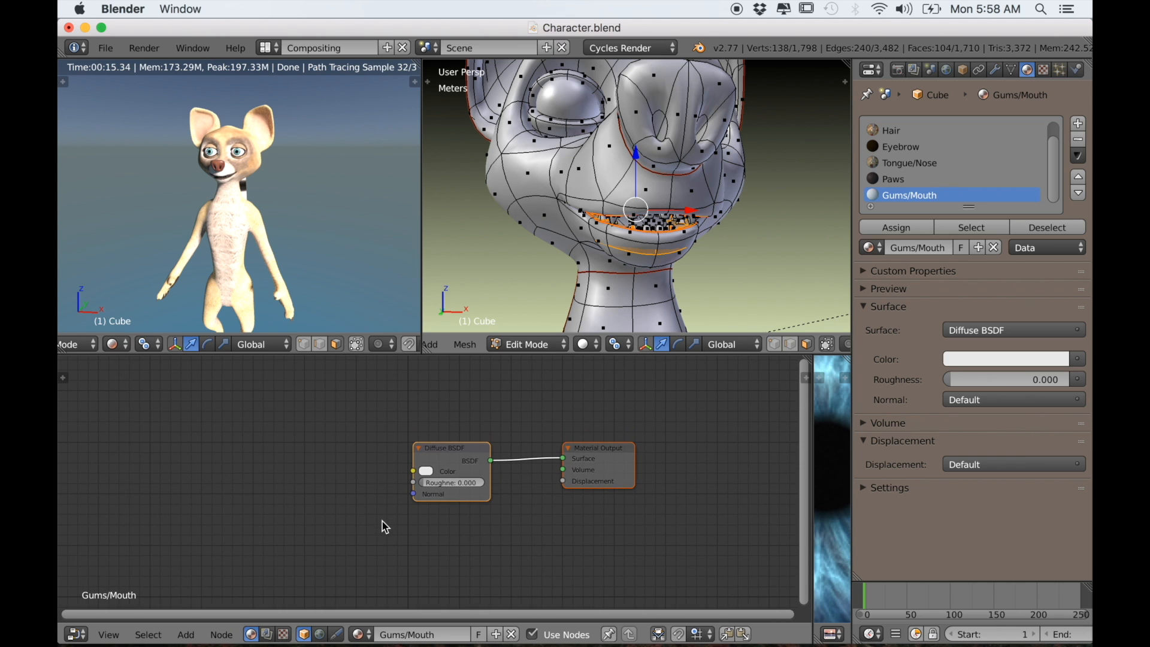
Step: Feed the Diffuse BSDF's color from a mapped Image Texture node that uses the Character Texture image
drag(444, 454, 345, 432)
middle_drag(340, 465, 429, 502)
scroll(430, 502, up, 1)
key(ctrl+t)
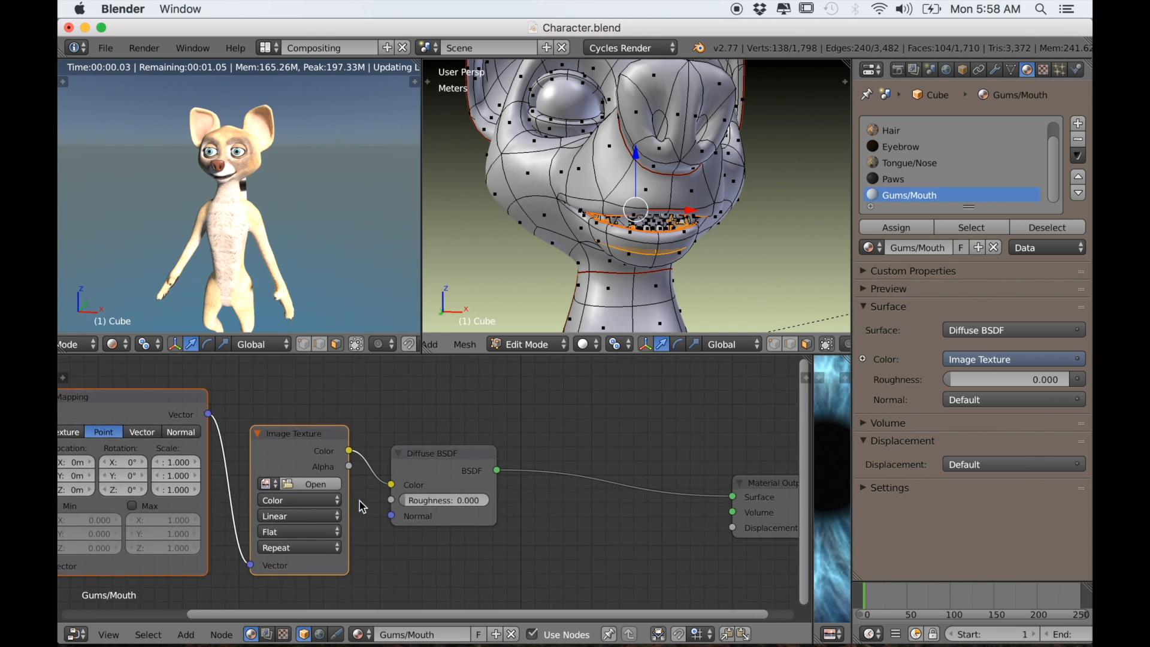
scroll(359, 501, up, 5)
scroll(359, 500, up, 2)
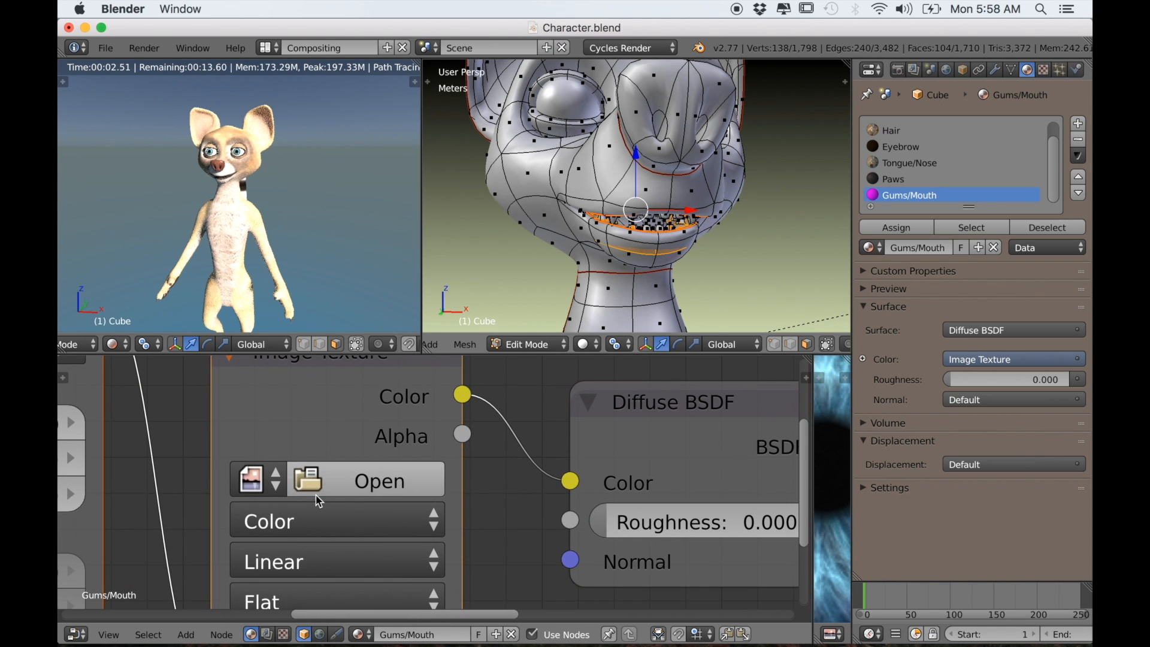
click(251, 479)
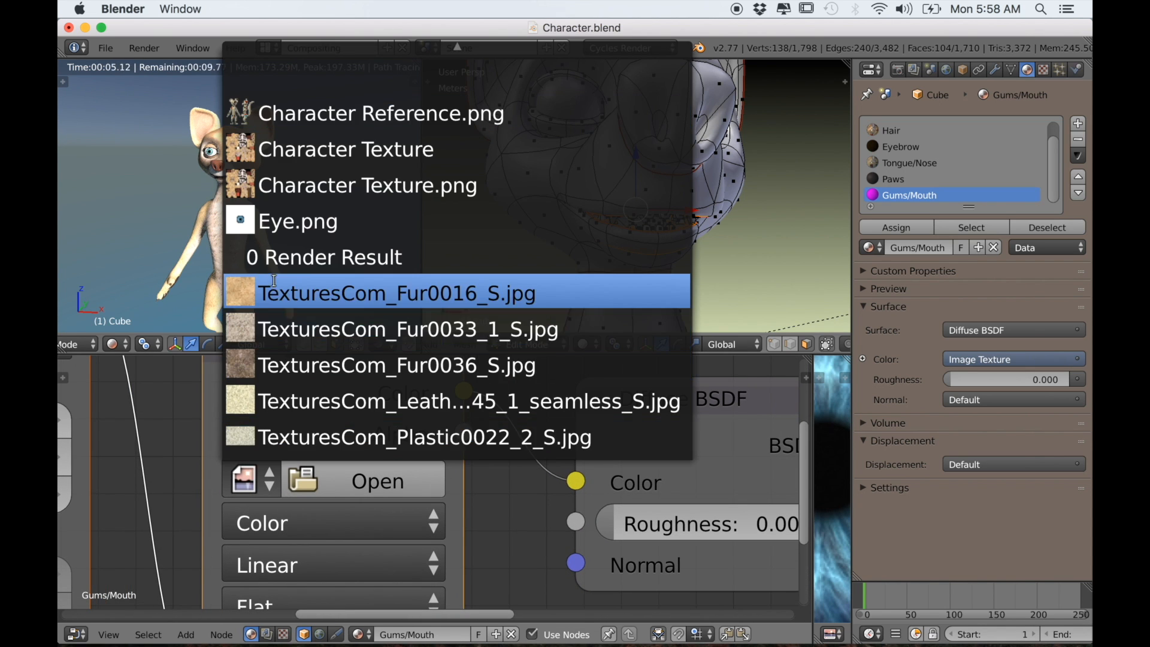
click(336, 155)
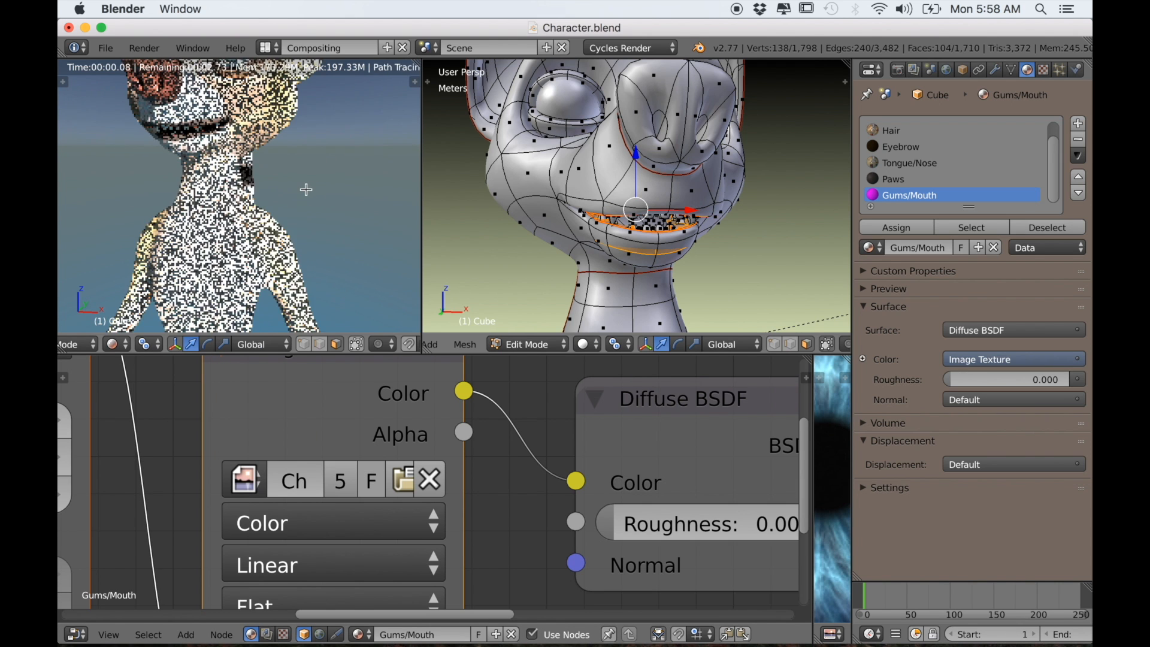
shift+middle_drag(297, 198, 304, 222)
scroll(326, 226, up, 2)
scroll(322, 226, down, 2)
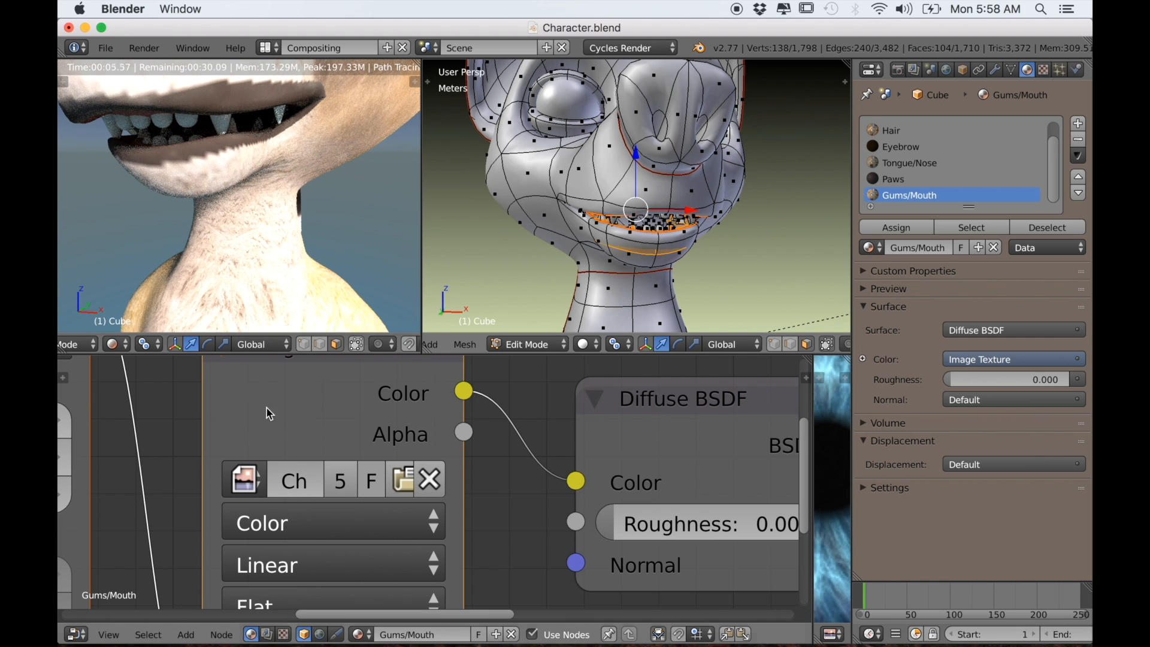
Step: Add a Glossy BSDF below the Diffuse BSDF and blend the two through a Mix Shader
scroll(306, 322, down, 3)
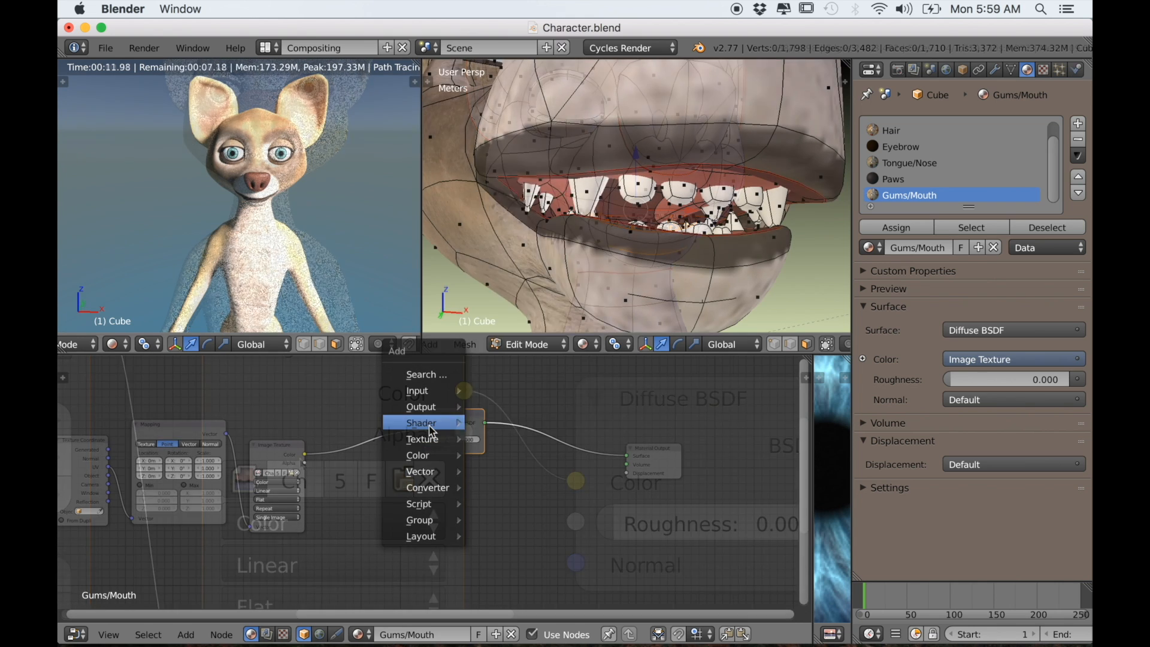
mouse_move(430, 430)
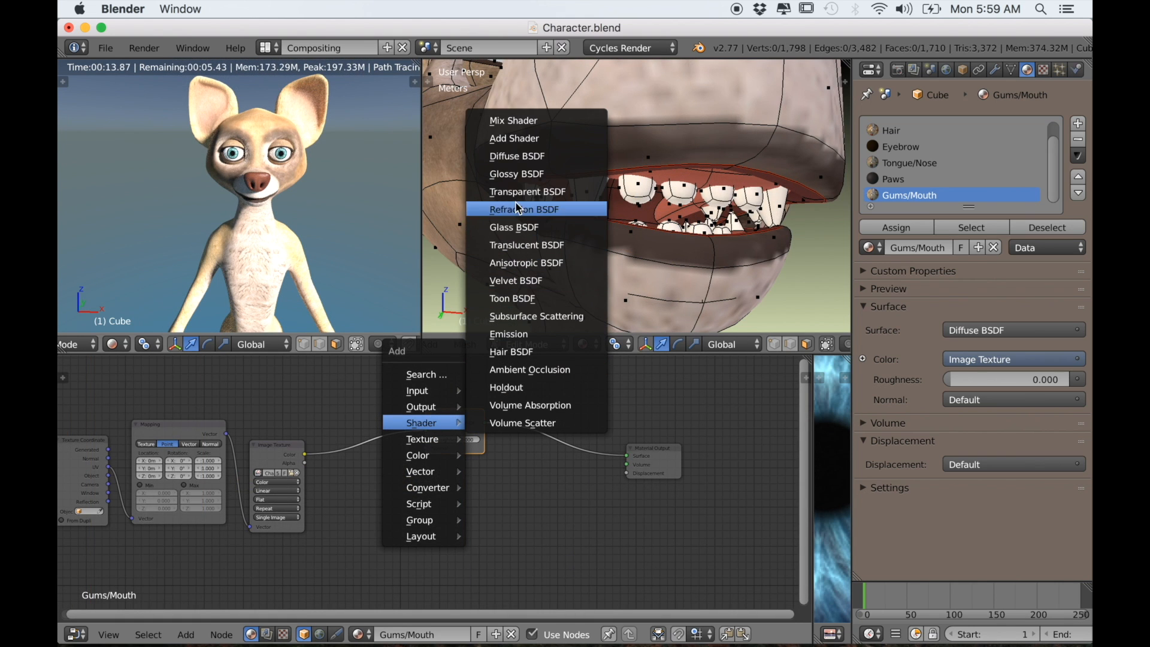
click(516, 174)
click(430, 498)
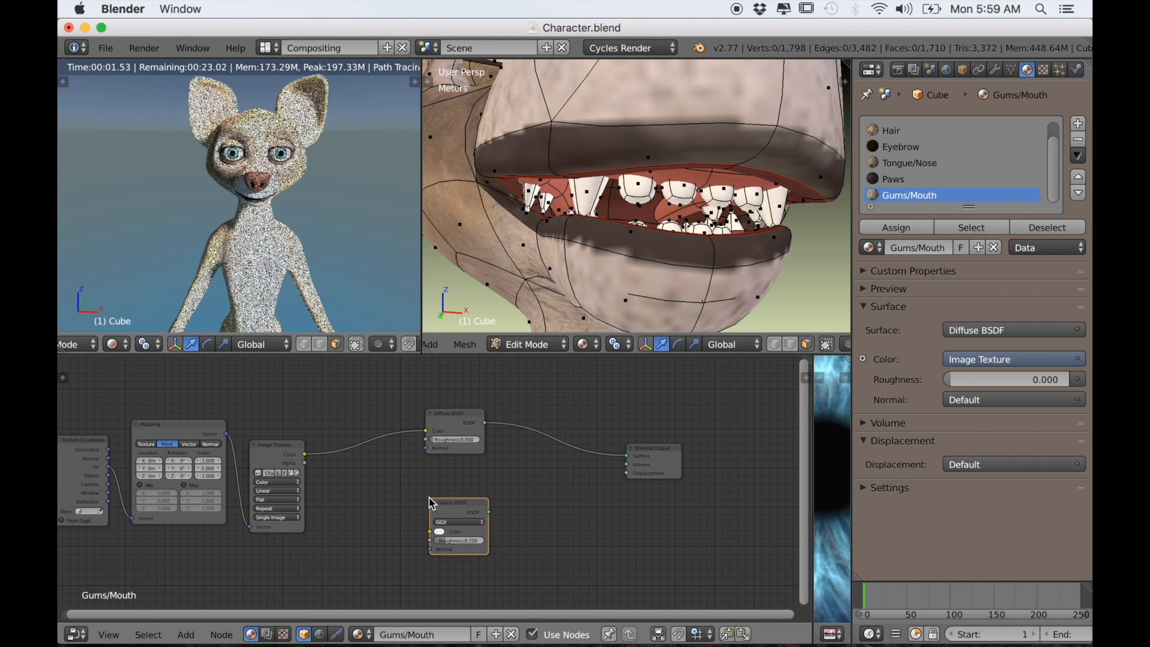
ctrl+alt+right_drag(465, 530, 467, 530)
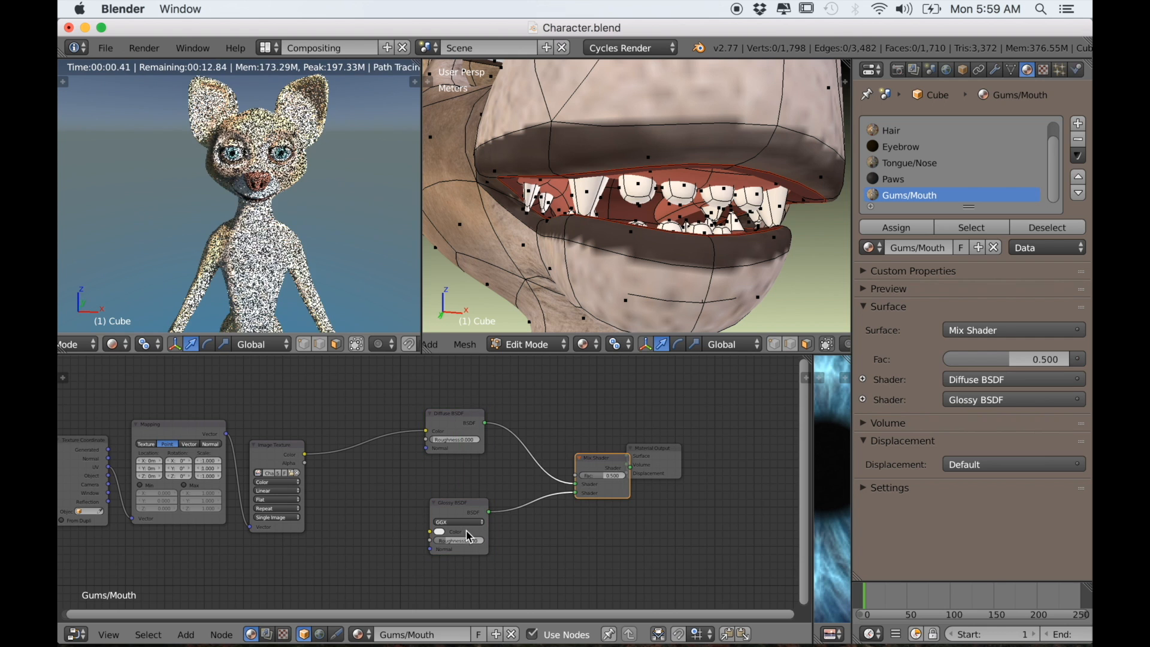
Step: Space out the Mix Shader, Material Output and Glossy BSDF nodes so they no longer overlap
drag(590, 461, 546, 453)
drag(672, 459, 722, 472)
drag(559, 460, 580, 458)
scroll(521, 503, up, 2)
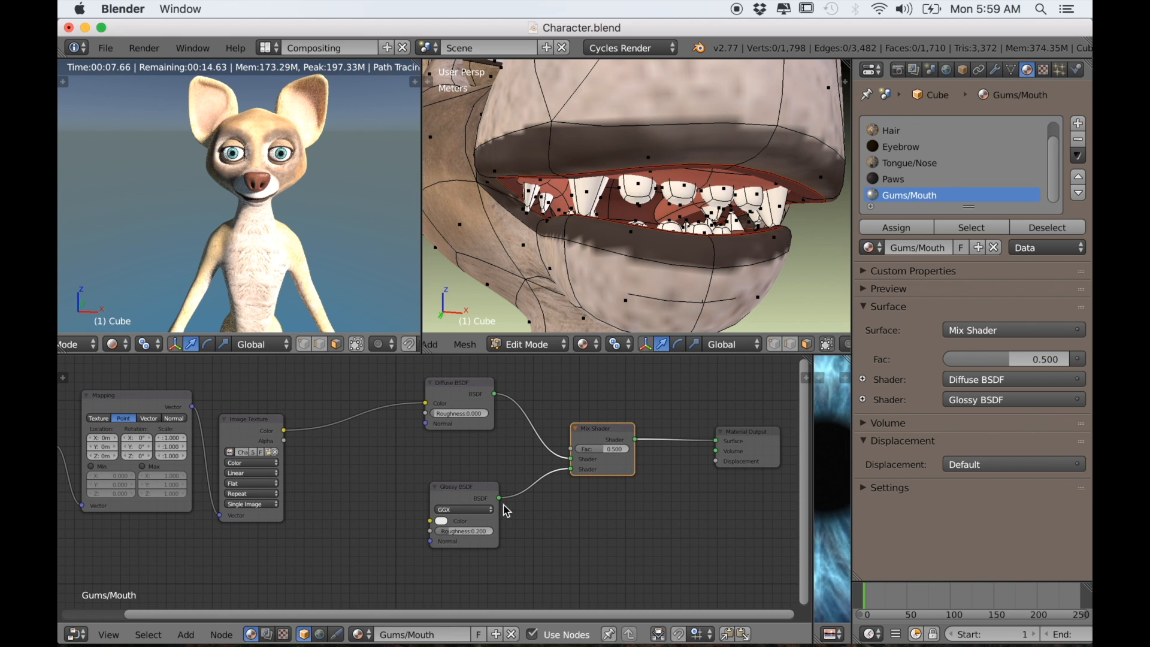
drag(469, 492, 480, 511)
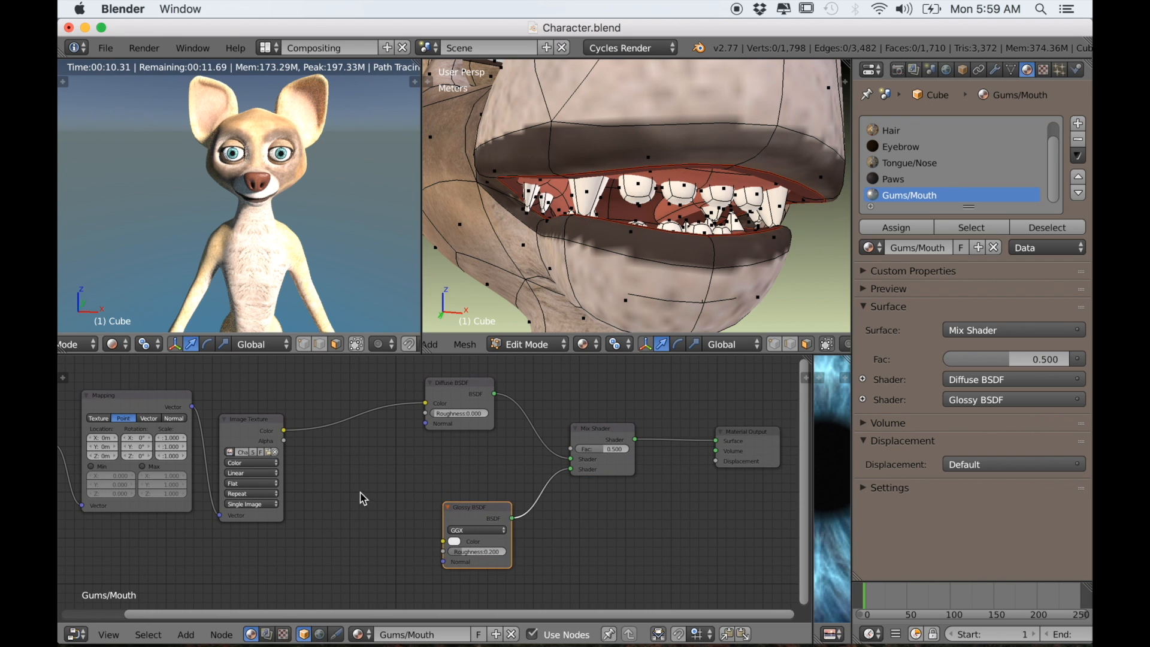
Step: Add a Fresnel node and connect its Fac output to the Mix Shader's Fac input
key(shift+a)
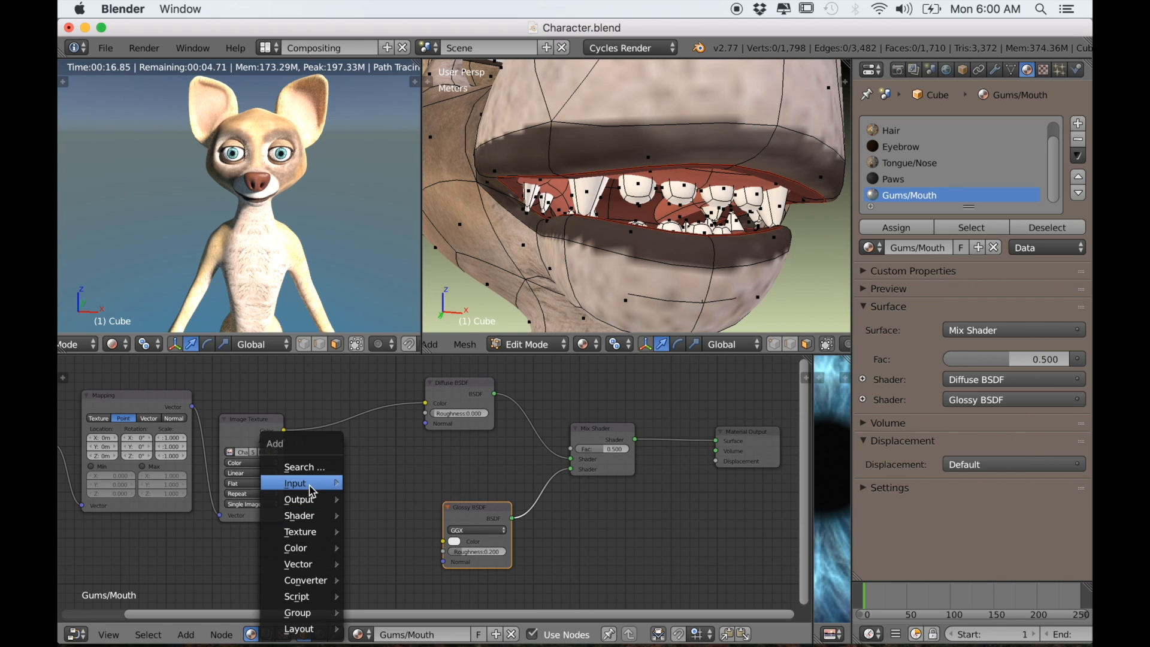
mouse_move(311, 484)
click(386, 288)
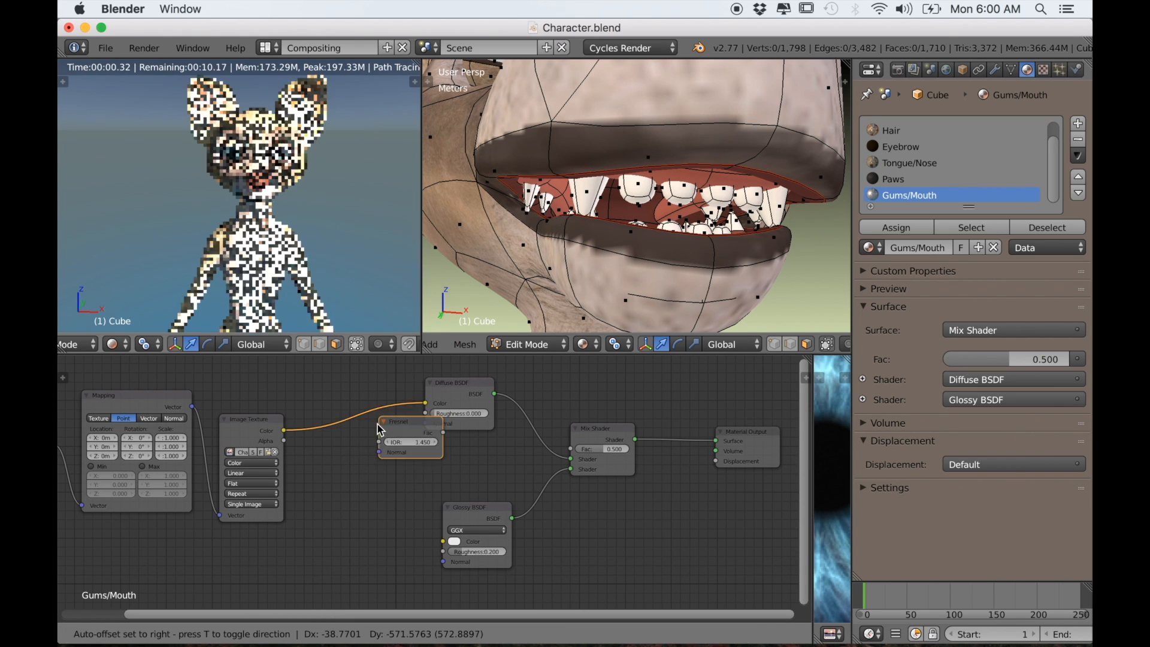
click(331, 460)
drag(396, 472, 580, 453)
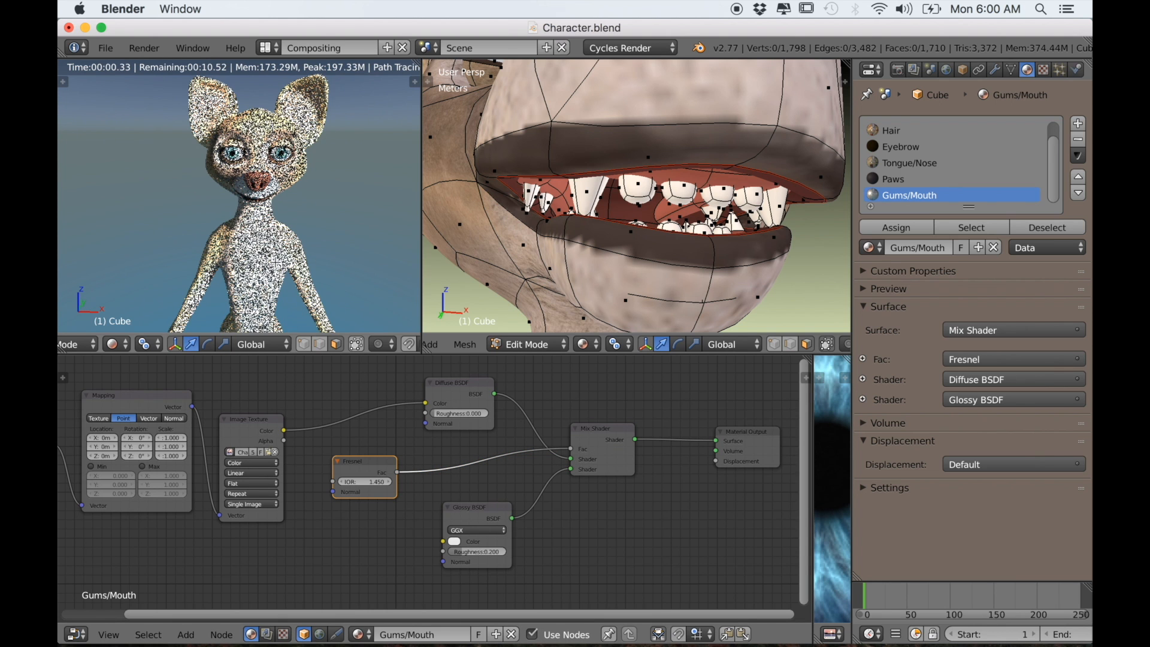
Step: Examine the gums and teeth up close in the rendered view and bring back the Gums/Mouth material's nodes
right_click(705, 178)
scroll(300, 208, up, 5)
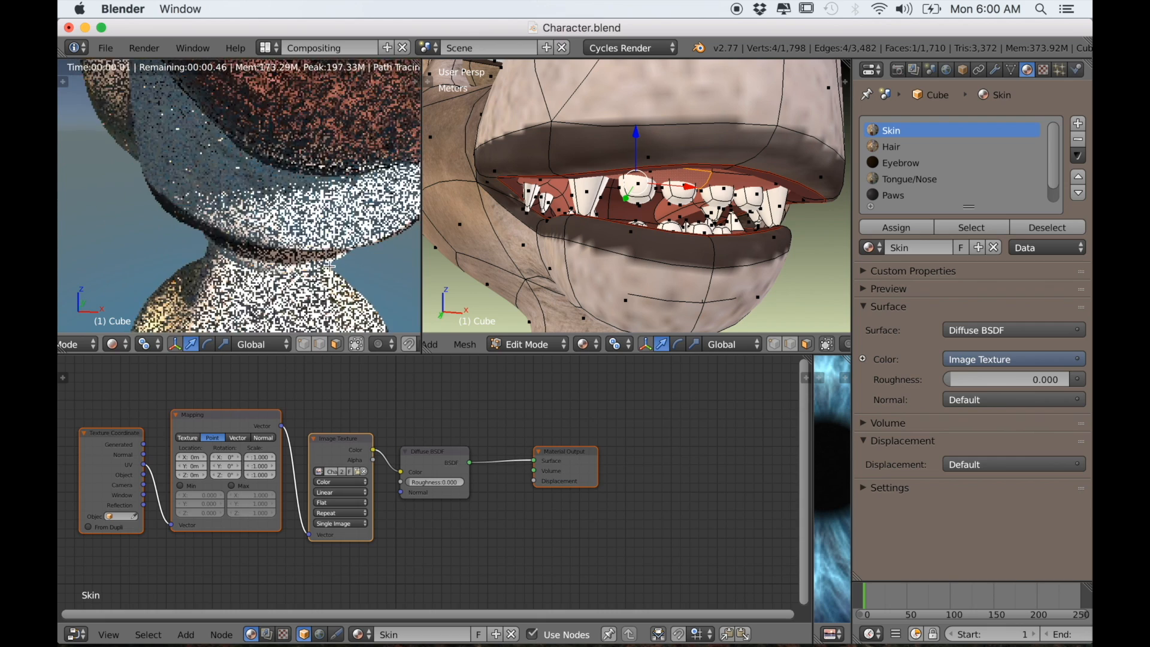
scroll(259, 208, up, 3)
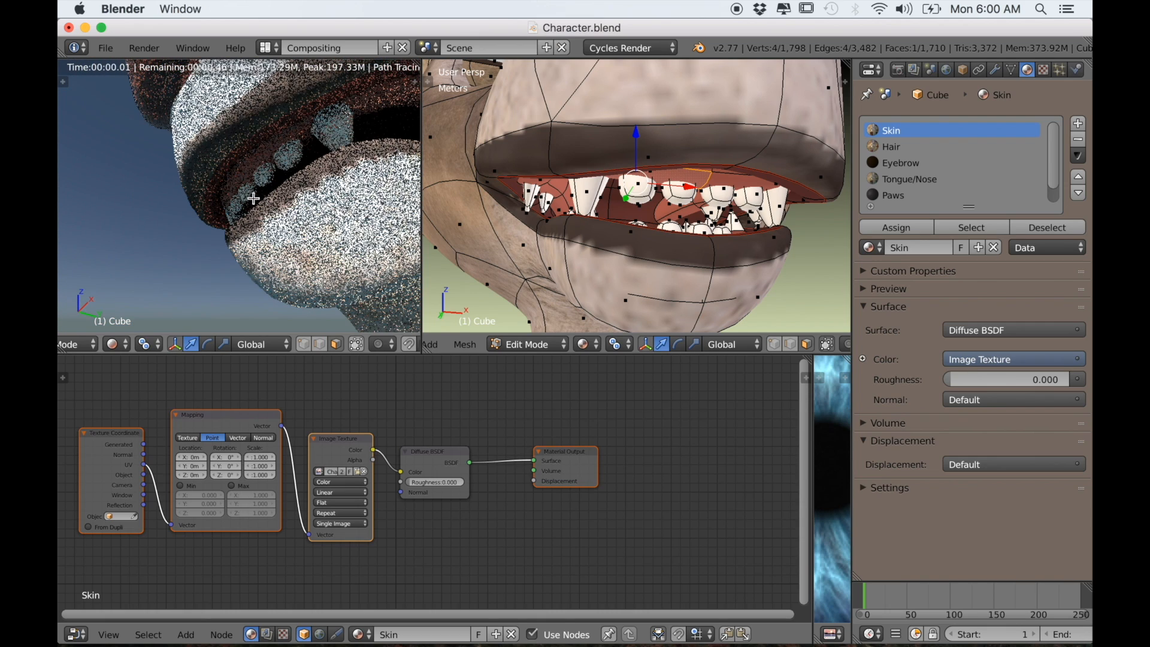
middle_drag(296, 222, 357, 339)
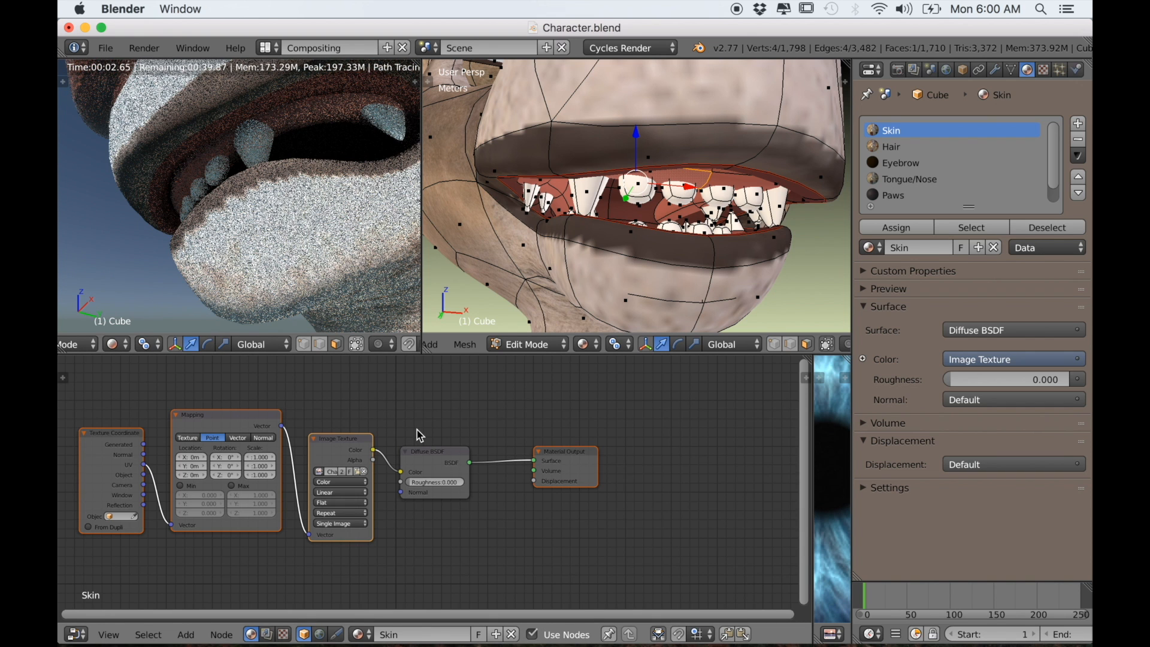
scroll(1055, 181, down, 1)
click(932, 196)
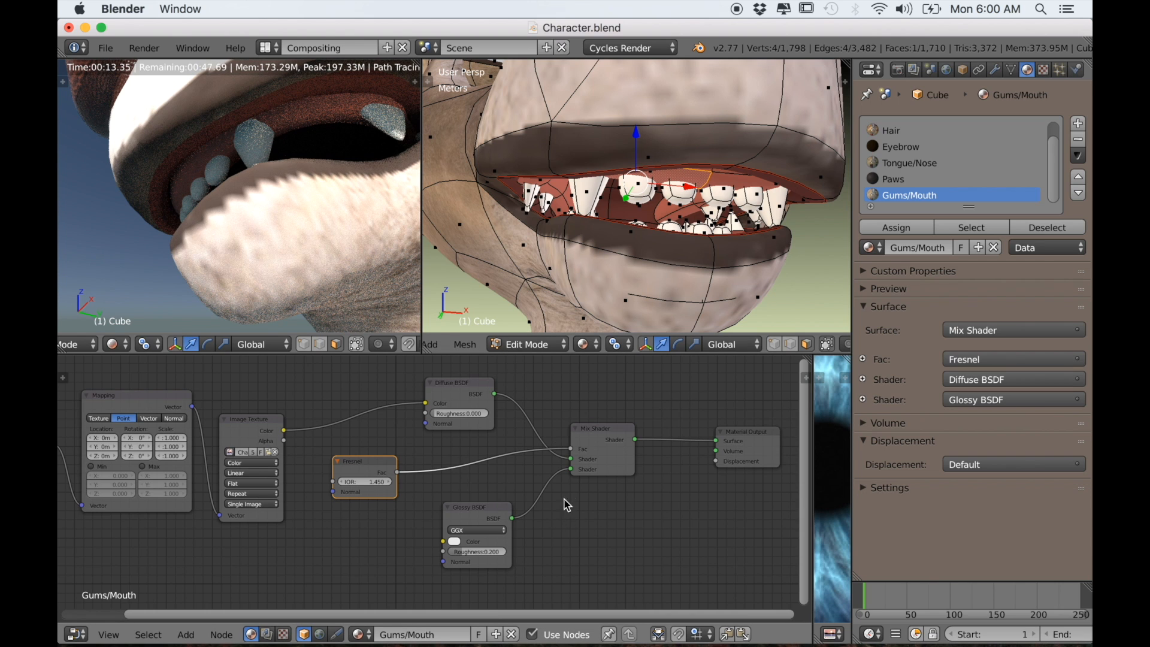
scroll(528, 488, down, 1)
middle_drag(530, 484, 501, 493)
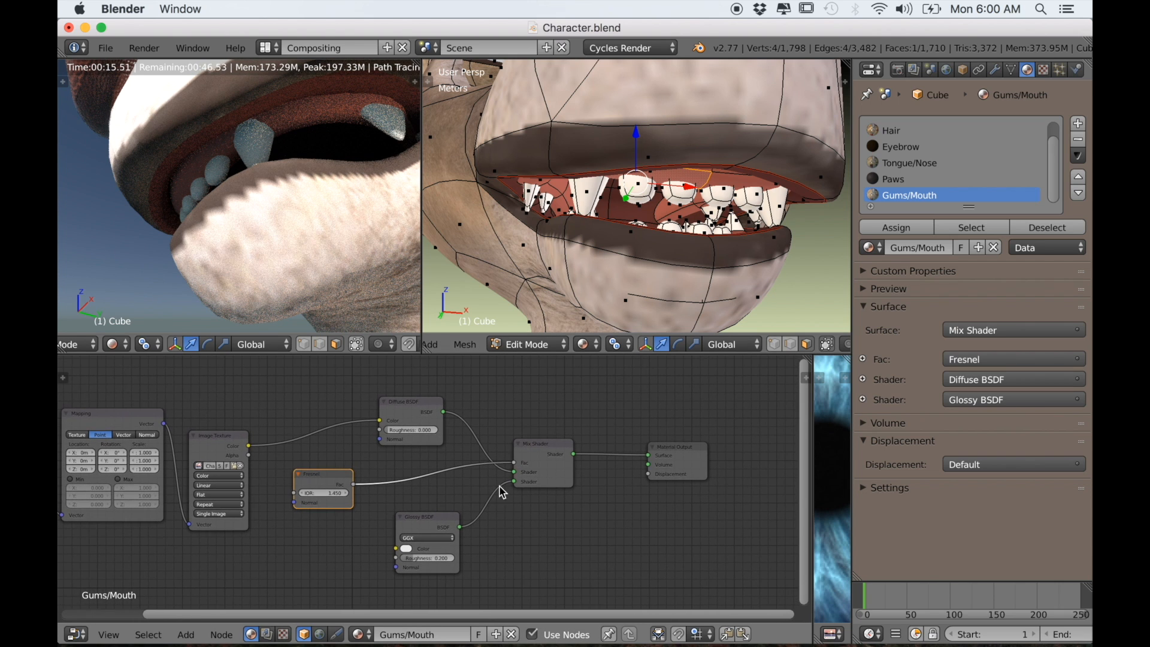
Step: Select the gums, mouth interior and all the upper and lower teeth, and assign the Gums/Mouth/Teeth material to them
key(l)
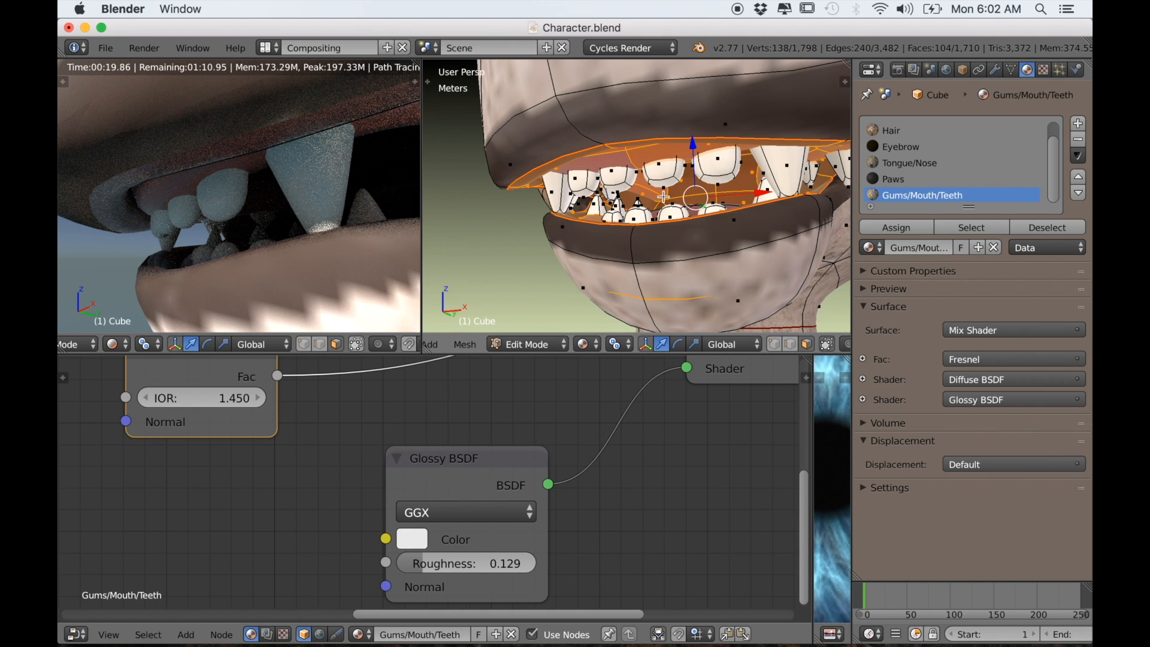
key(l)
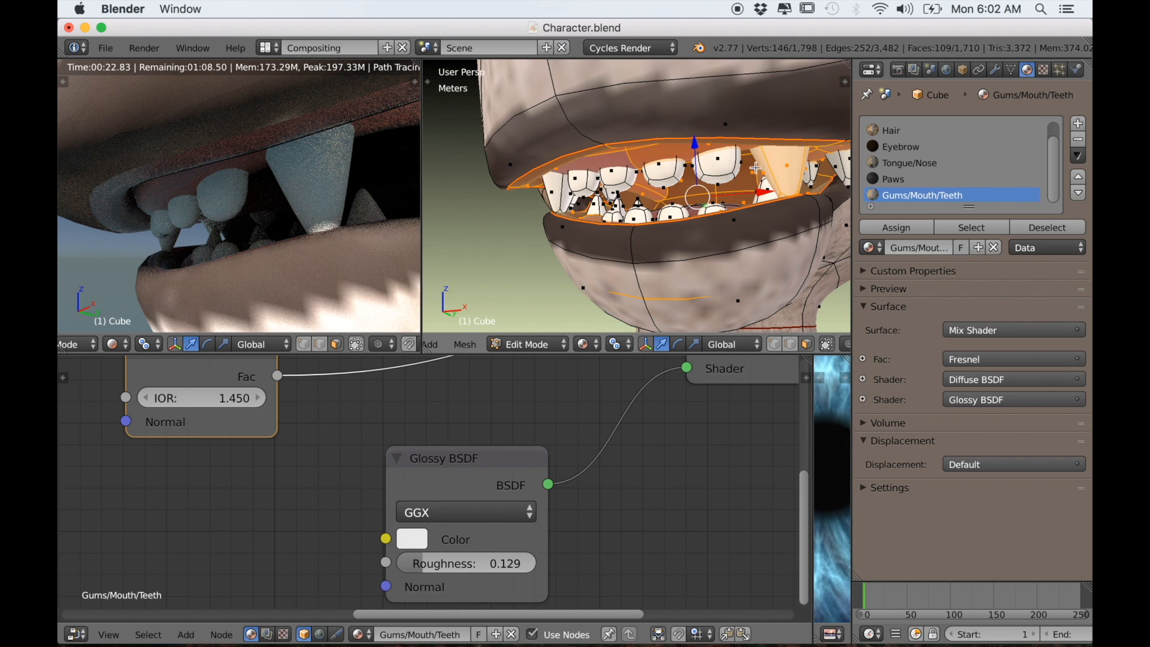
key(l)
key(l)
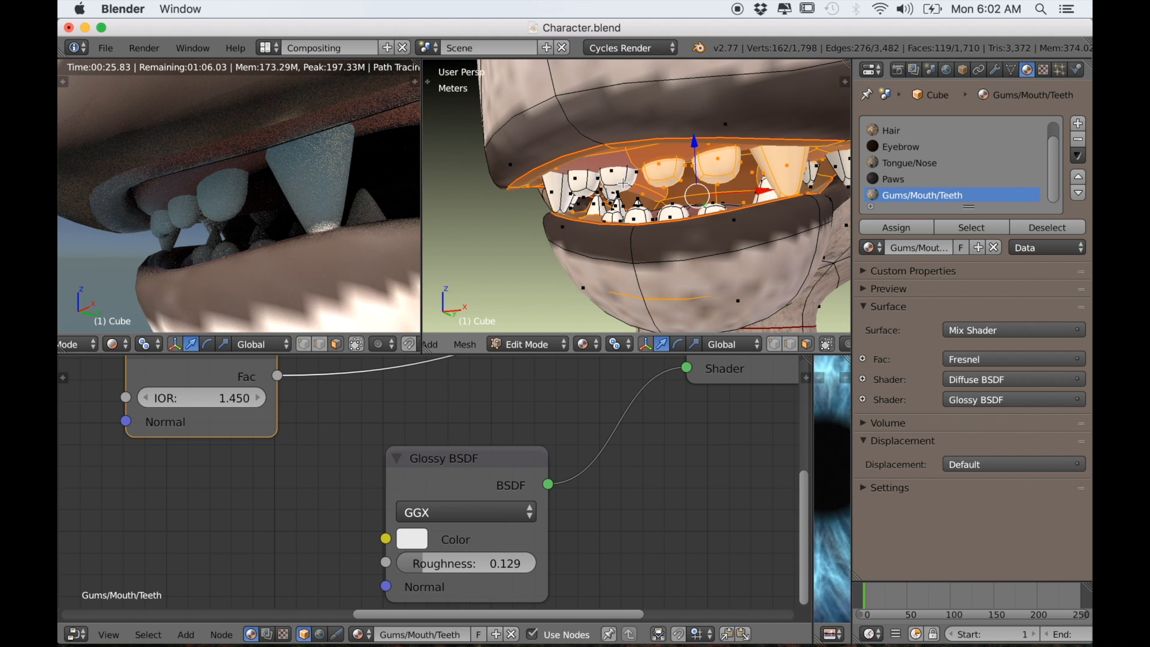
key(l)
key(l)
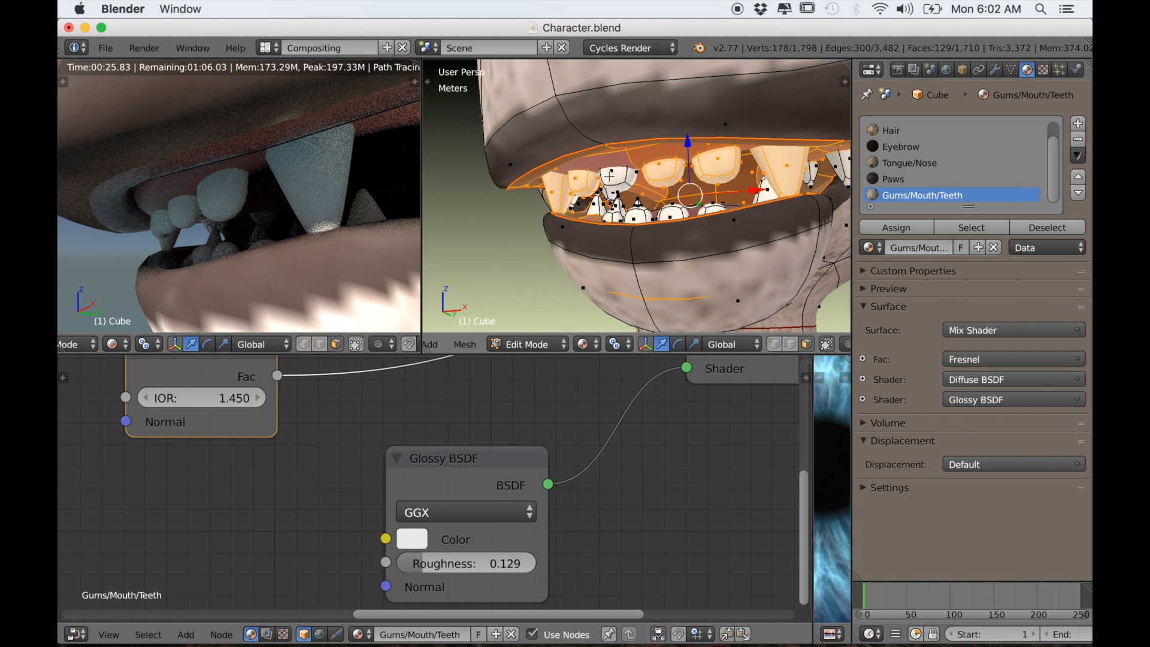
key(l)
key(l)
key(l)
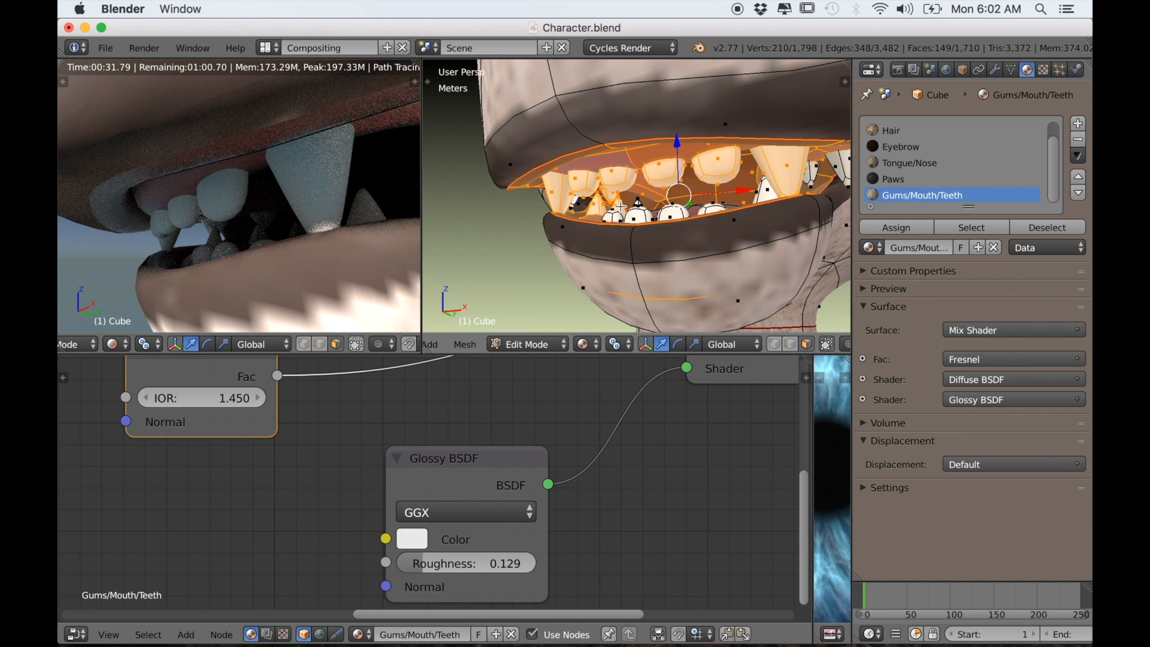
key(l)
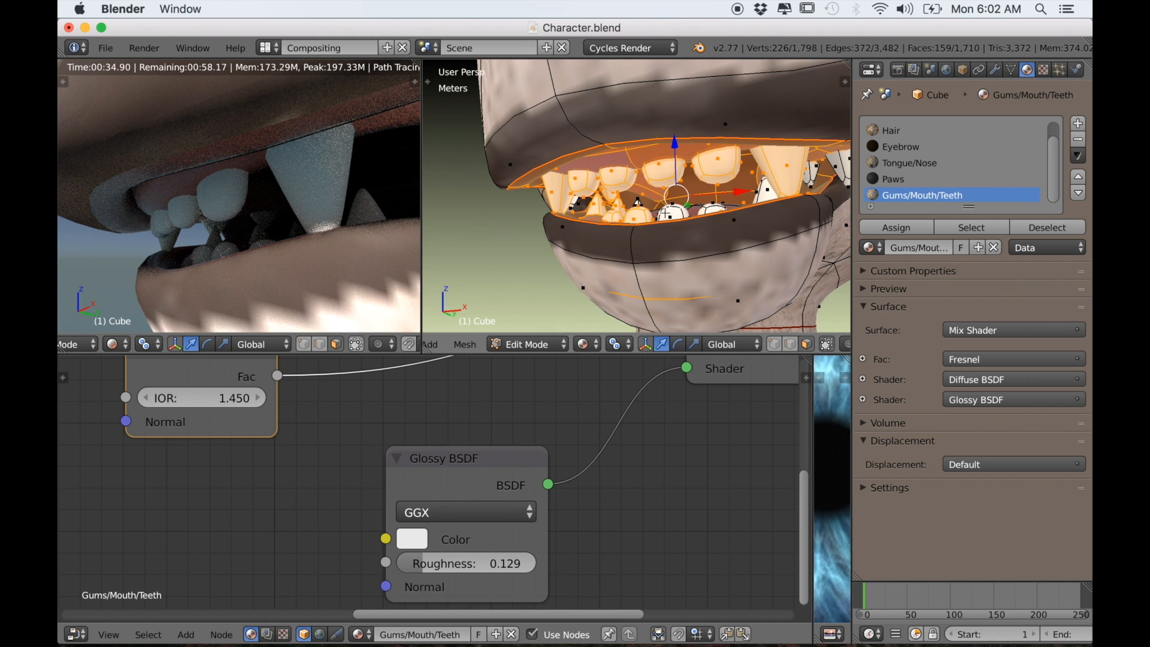
scroll(701, 199, up, 3)
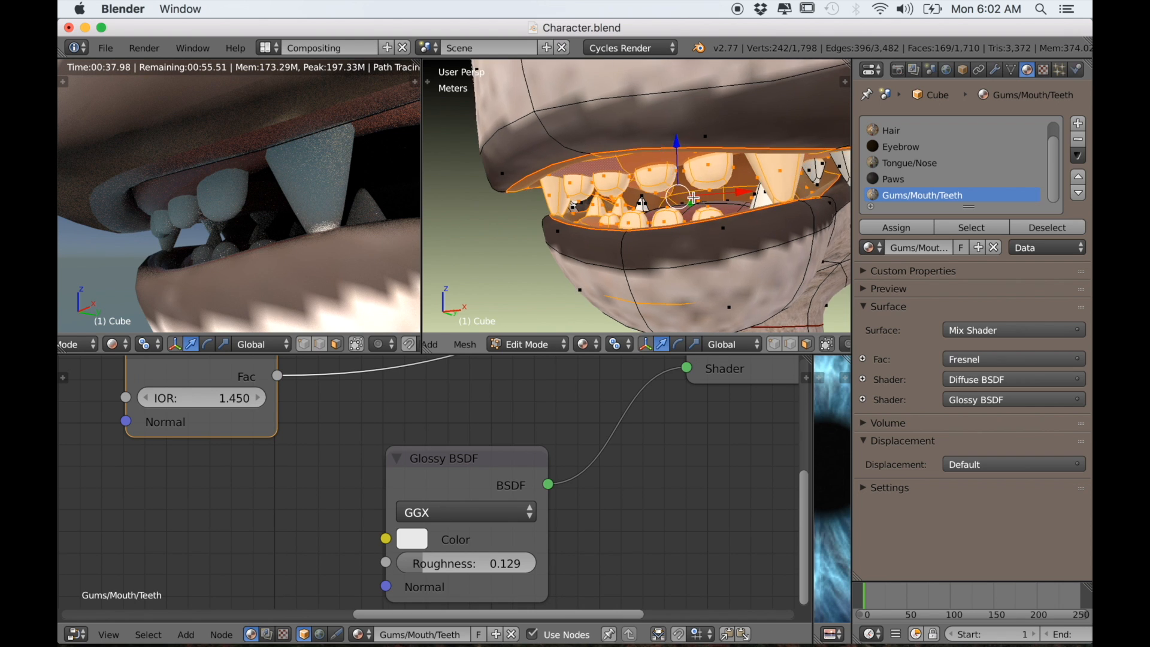
key(l)
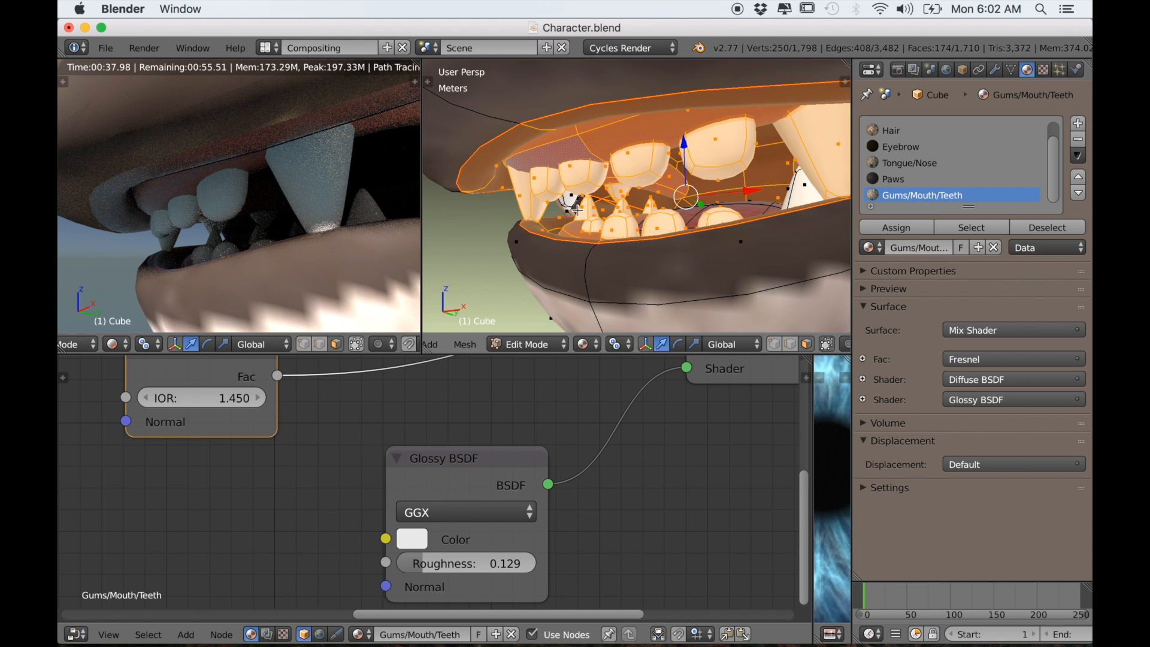
key(l)
middle_drag(570, 202, 704, 208)
key(l)
key(l)
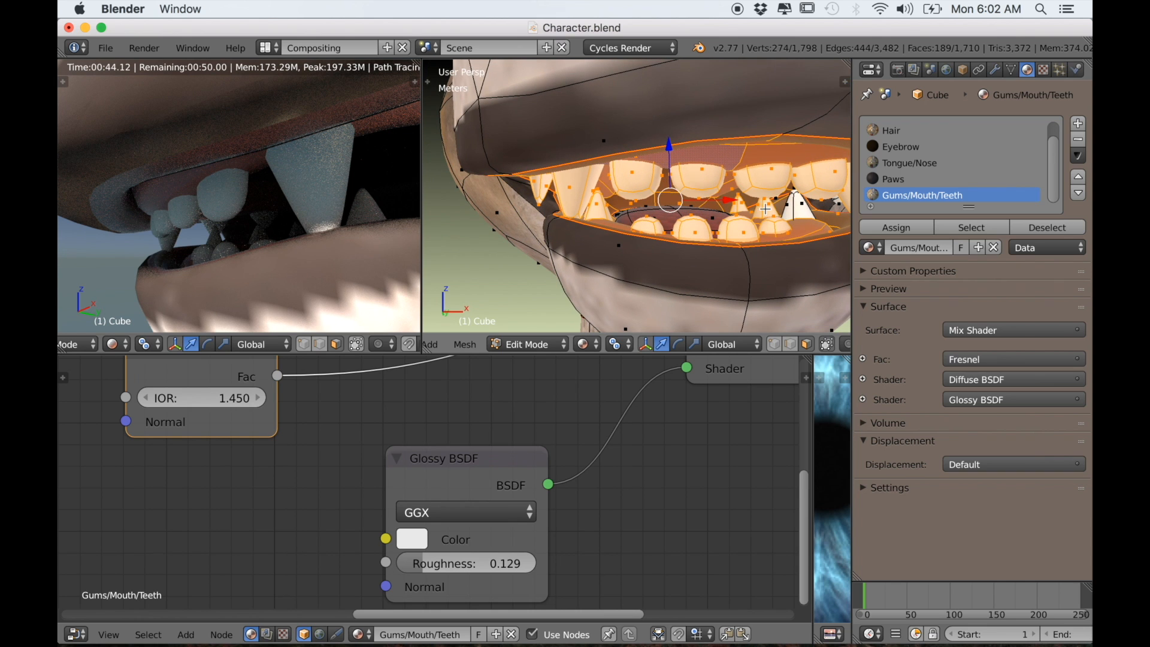
key(l)
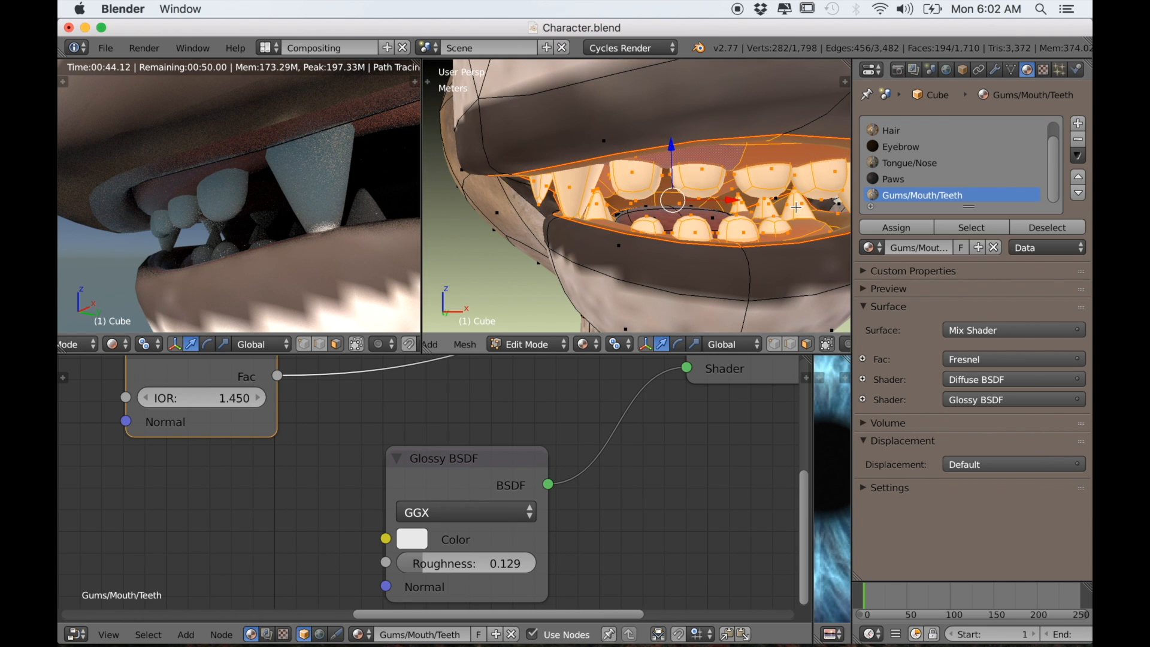
click(897, 228)
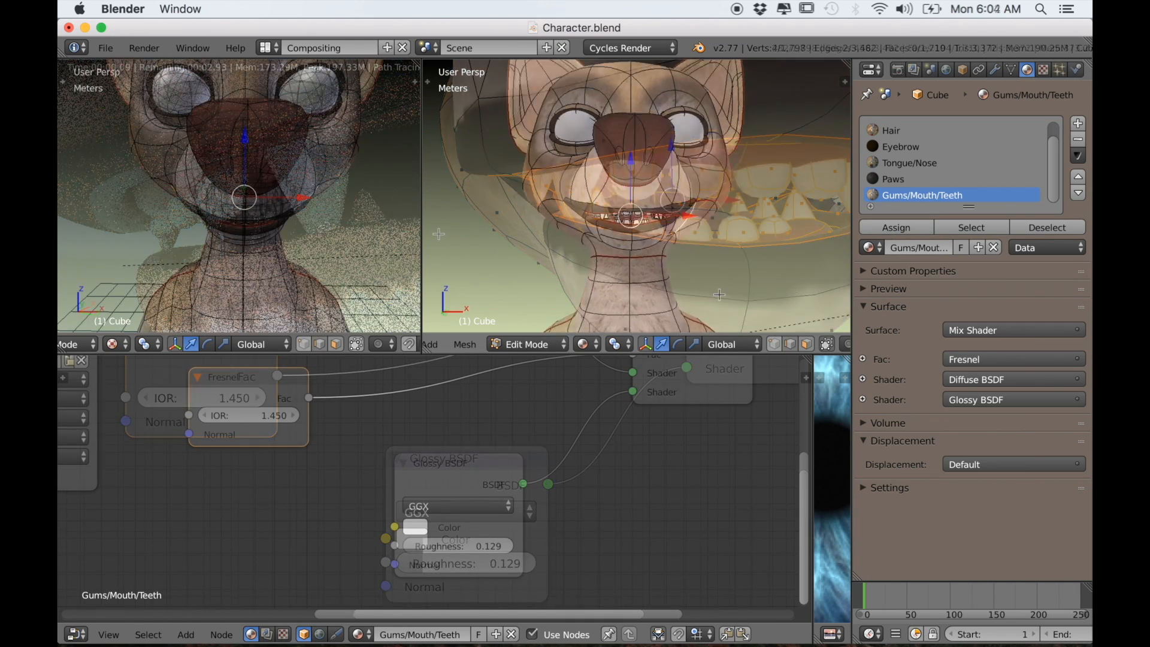
Step: Return the character to Object Mode and bring up the Skin material's node tree
middle_drag(635, 323, 613, 271)
key(Tab)
scroll(656, 290, down, 3)
scroll(613, 270, down, 2)
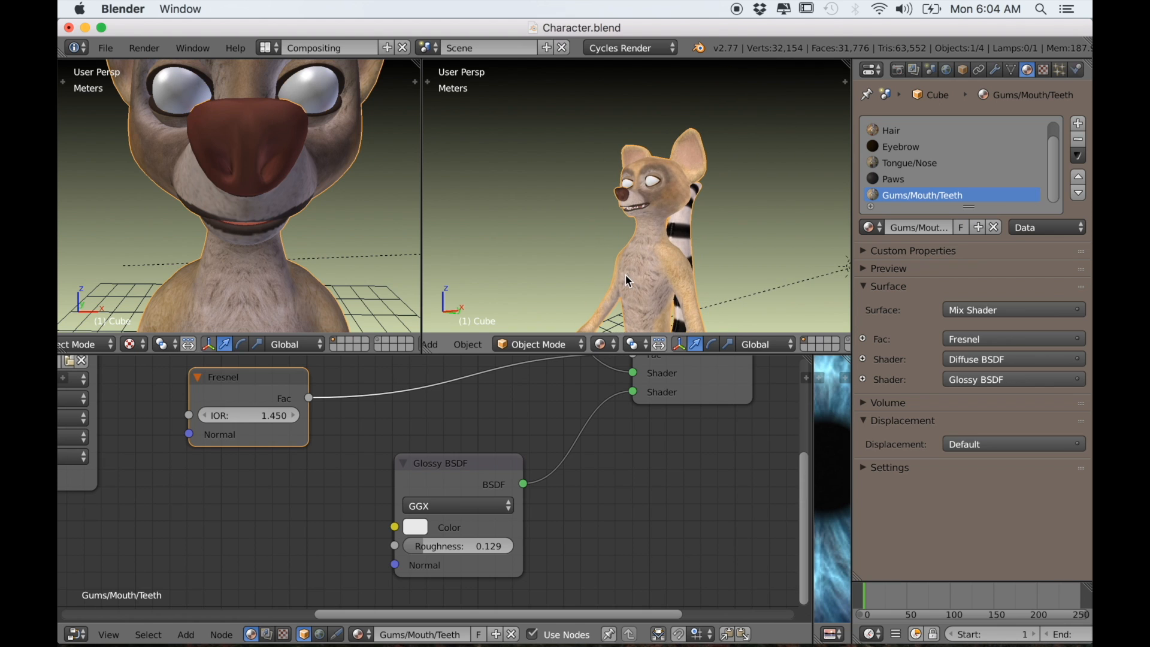
scroll(939, 175, up, 1)
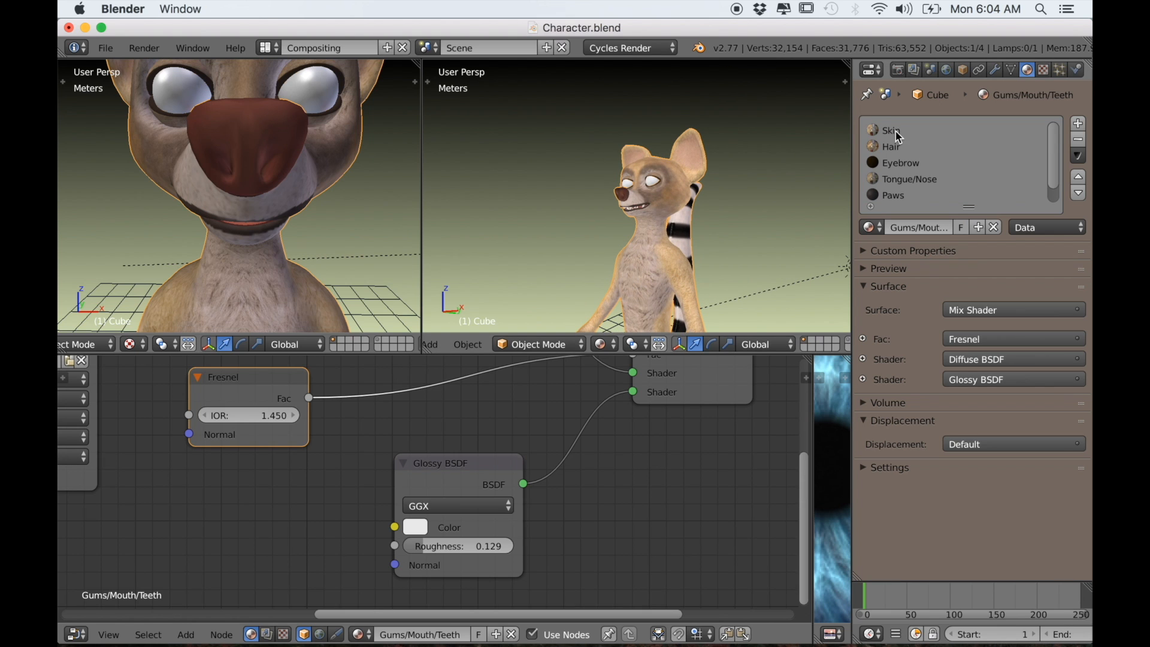
click(958, 130)
scroll(518, 461, down, 1)
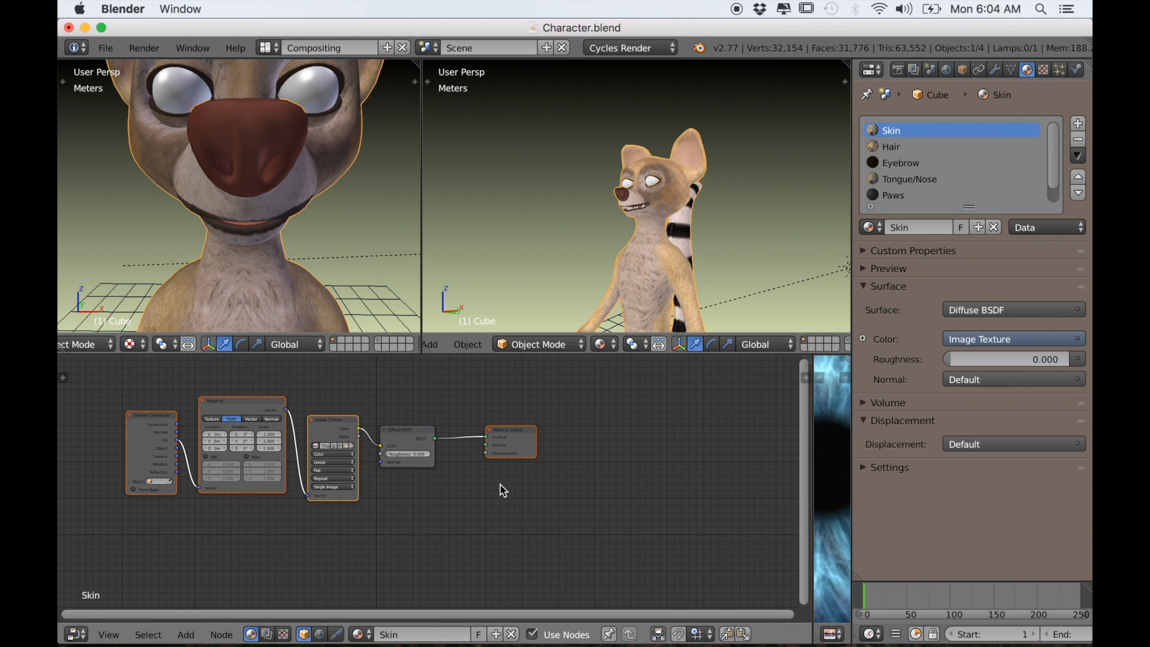
Step: Spread out the Skin nodes by moving Material Output away and the Diffuse BSDF upward to make room for more shaders
drag(519, 456, 630, 442)
drag(408, 452, 435, 415)
drag(649, 429, 692, 464)
scroll(515, 488, up, 2)
scroll(479, 503, up, 1)
Step: Add a Subsurface Scattering shader and place it below the Diffuse BSDF
key(shift+a)
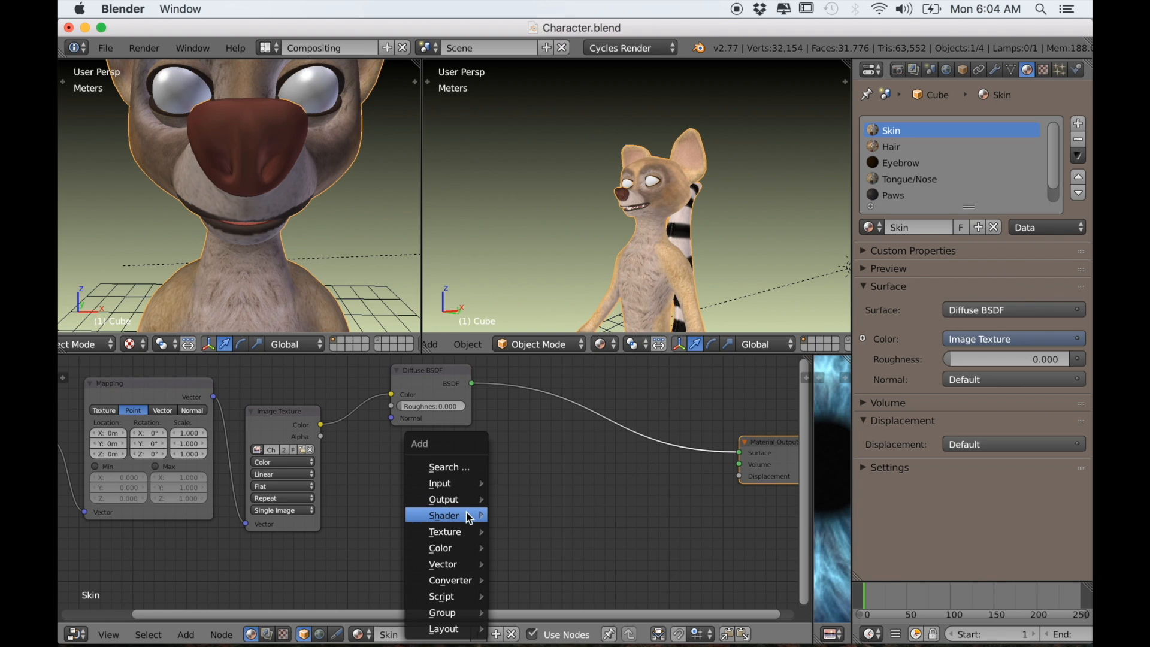
mouse_move(479, 517)
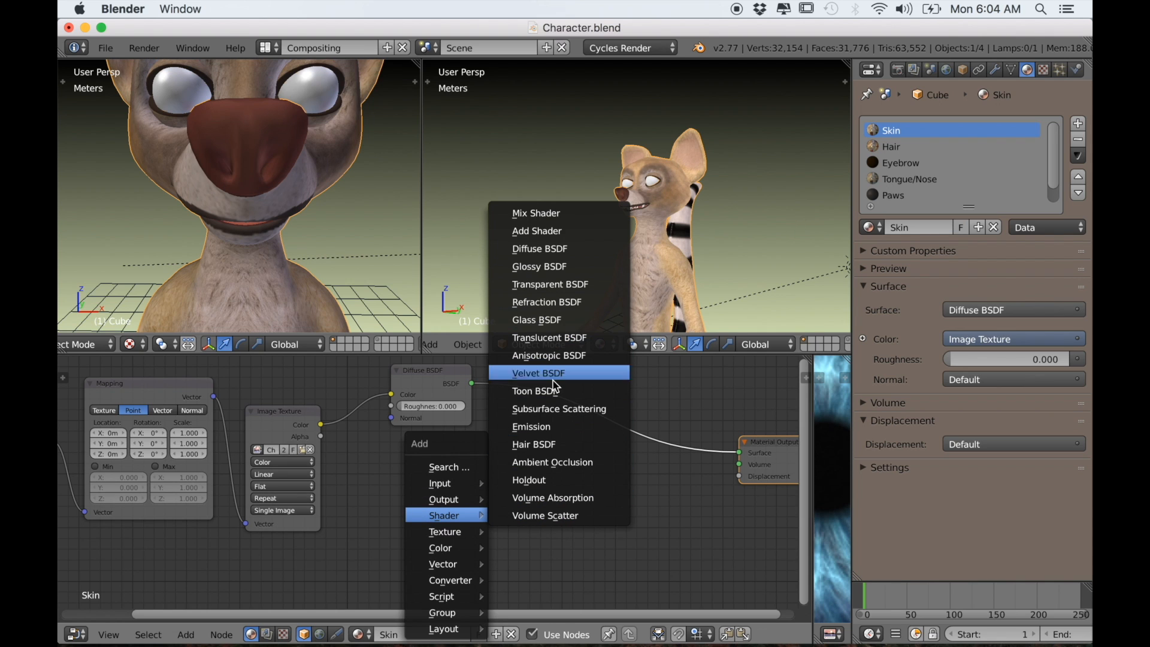
click(556, 411)
click(429, 458)
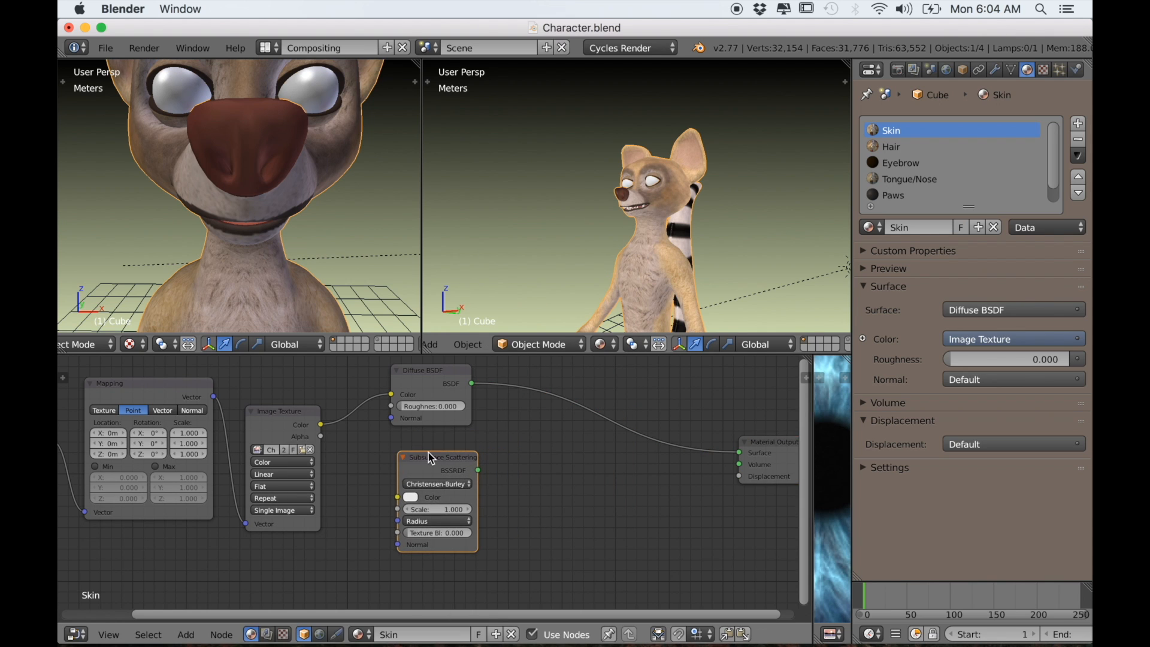
Step: Blend the Diffuse BSDF and Subsurface Scattering through a Mix Shader and place it closer to the two shaders
click(446, 419)
middle_drag(437, 453, 474, 499)
scroll(444, 461, down, 2)
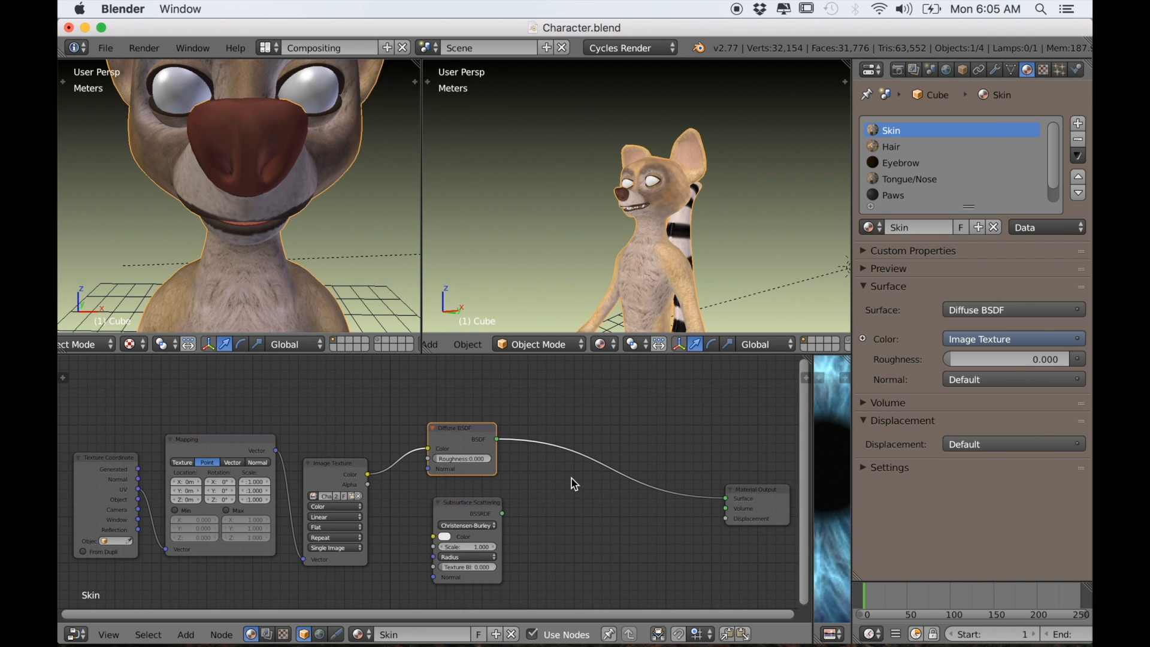
ctrl+shift+right_drag(474, 444, 467, 523)
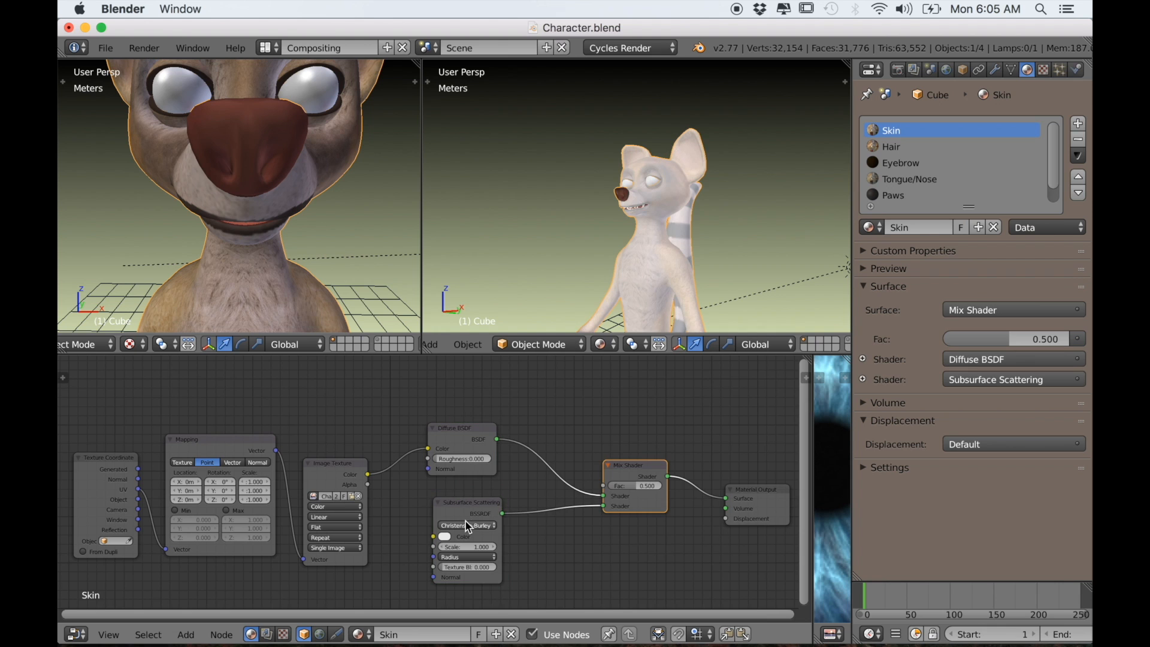
drag(623, 473, 579, 468)
Step: Connect the Image Texture's Color output to the Subsurface Scattering Color input and inspect that node's settings
scroll(519, 556, up, 4)
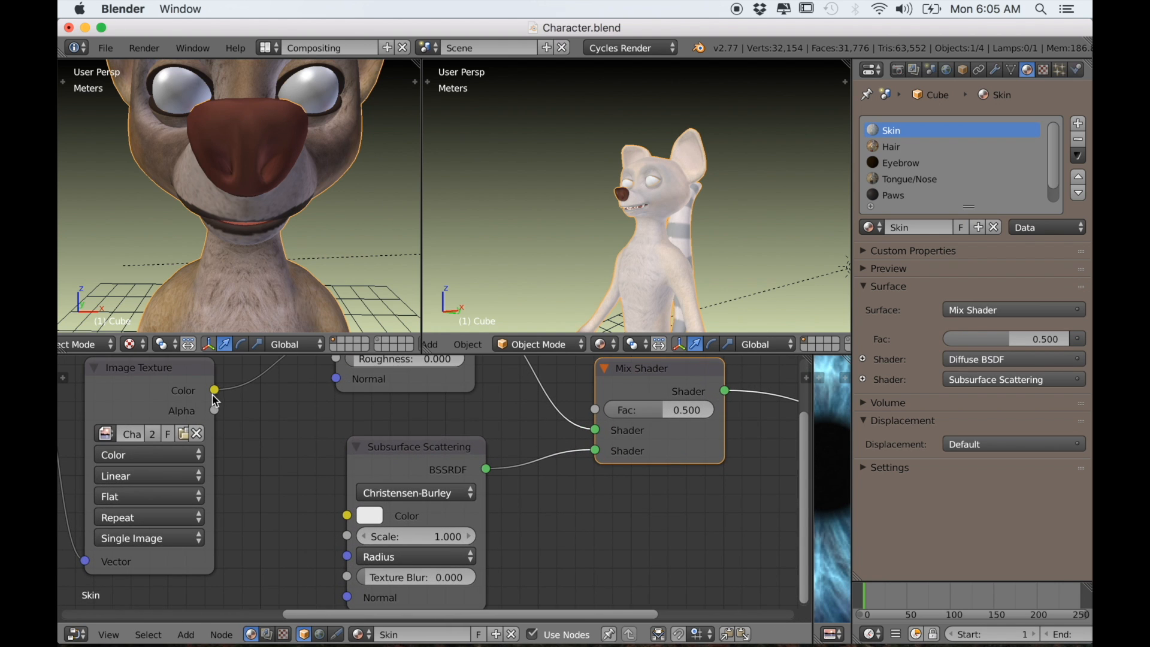
drag(213, 395, 348, 515)
middle_drag(359, 518, 379, 464)
scroll(398, 495, up, 4)
middle_drag(405, 537, 397, 503)
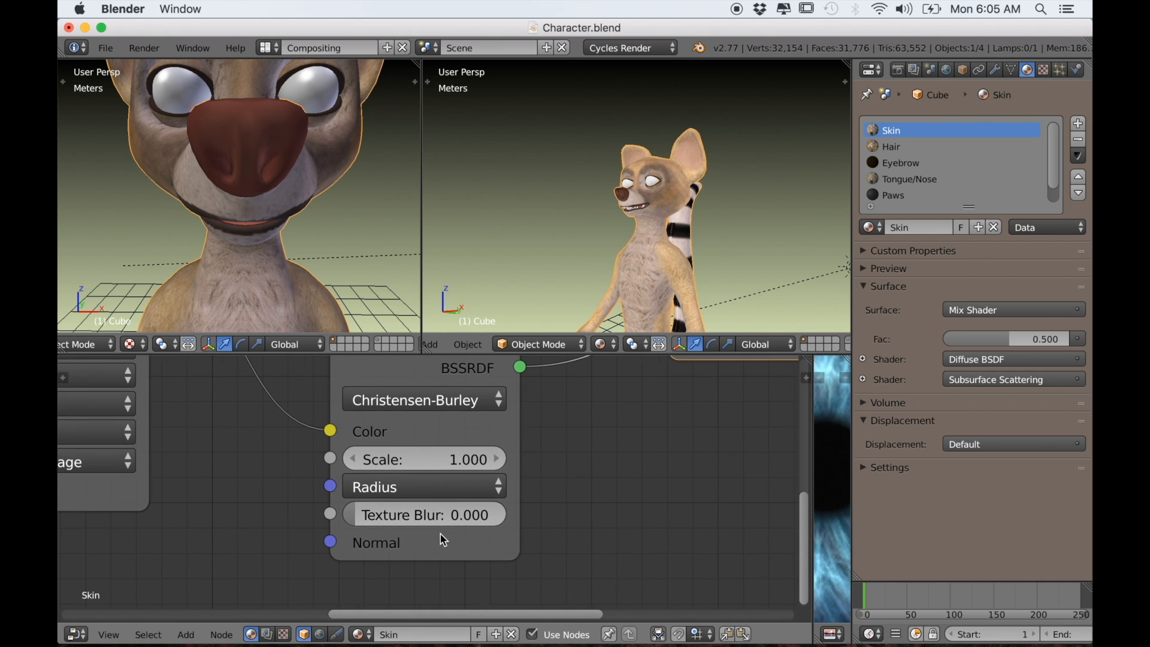
scroll(440, 539, up, 2)
scroll(336, 505, down, 3)
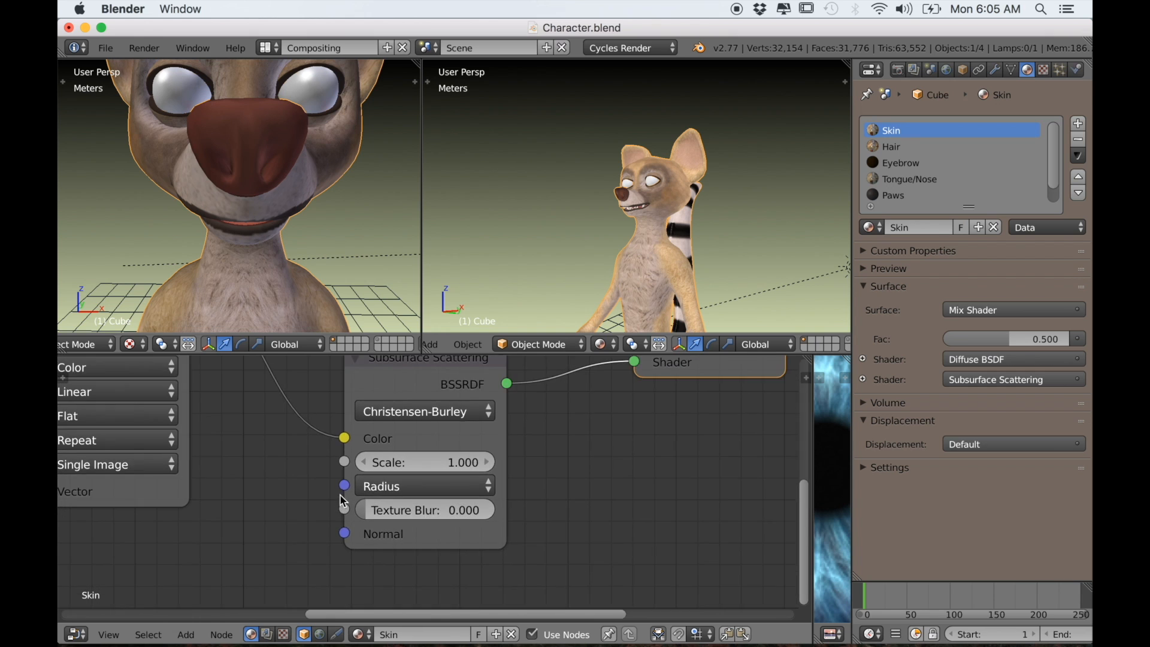
Step: Set the skin Mix Shader's Fac to 0.136
scroll(335, 505, down, 2)
middle_drag(544, 472, 432, 548)
scroll(431, 536, up, 4)
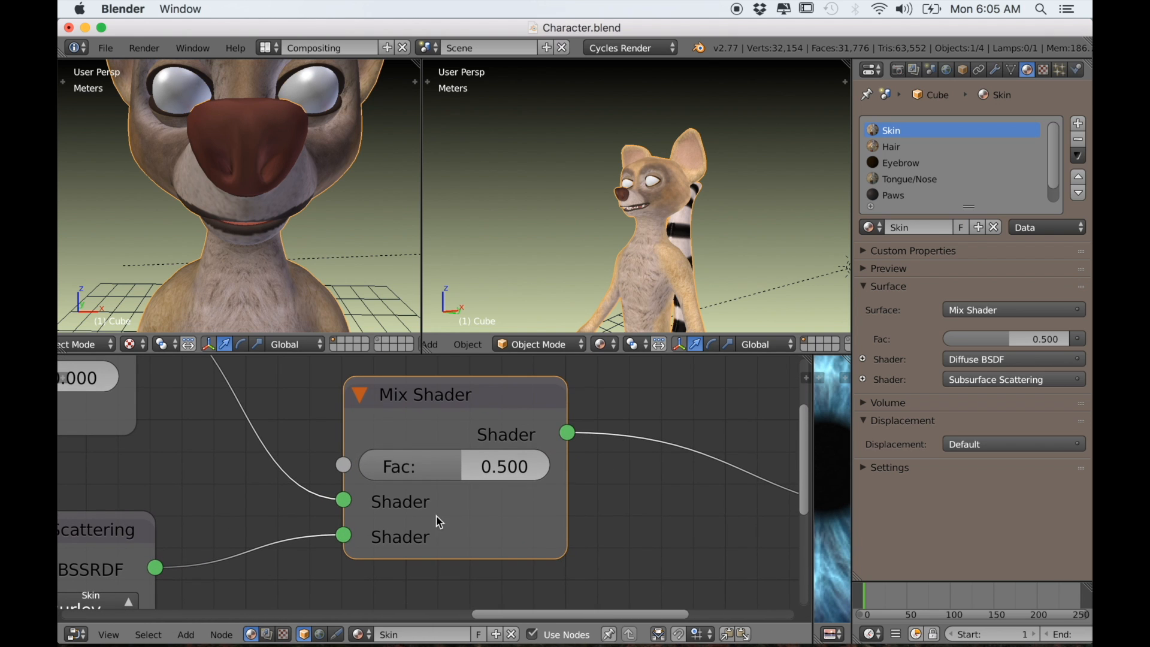
drag(450, 470, 388, 470)
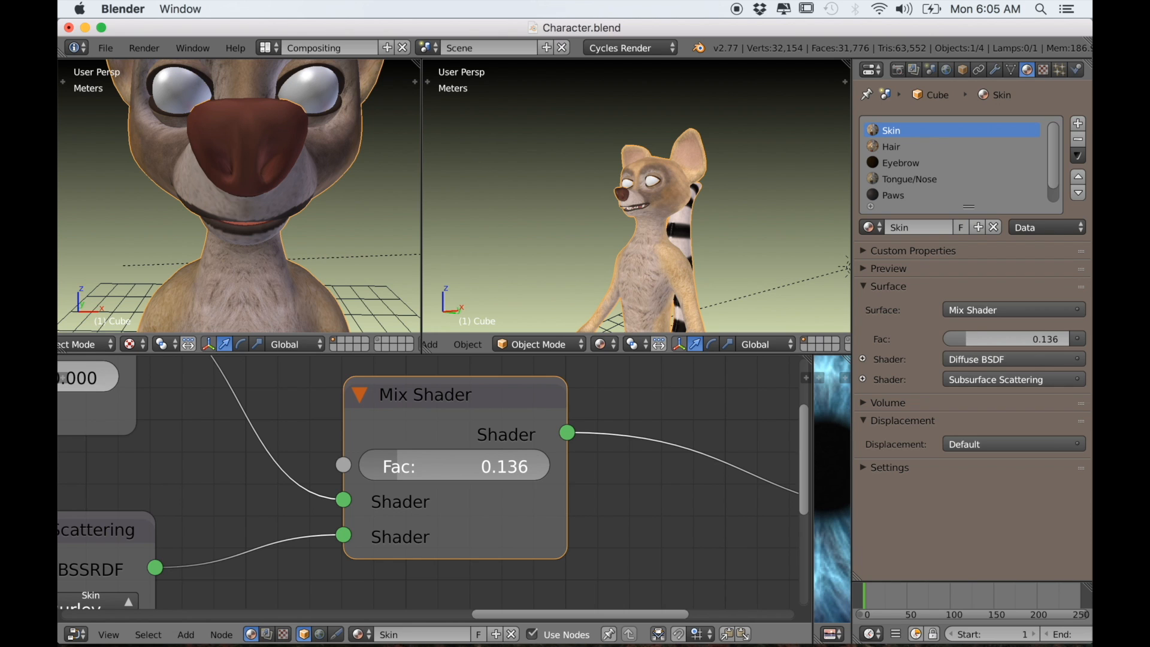
Step: Switch the close-up viewport to Rendered shading and frame the character's eyes and ears
click(129, 344)
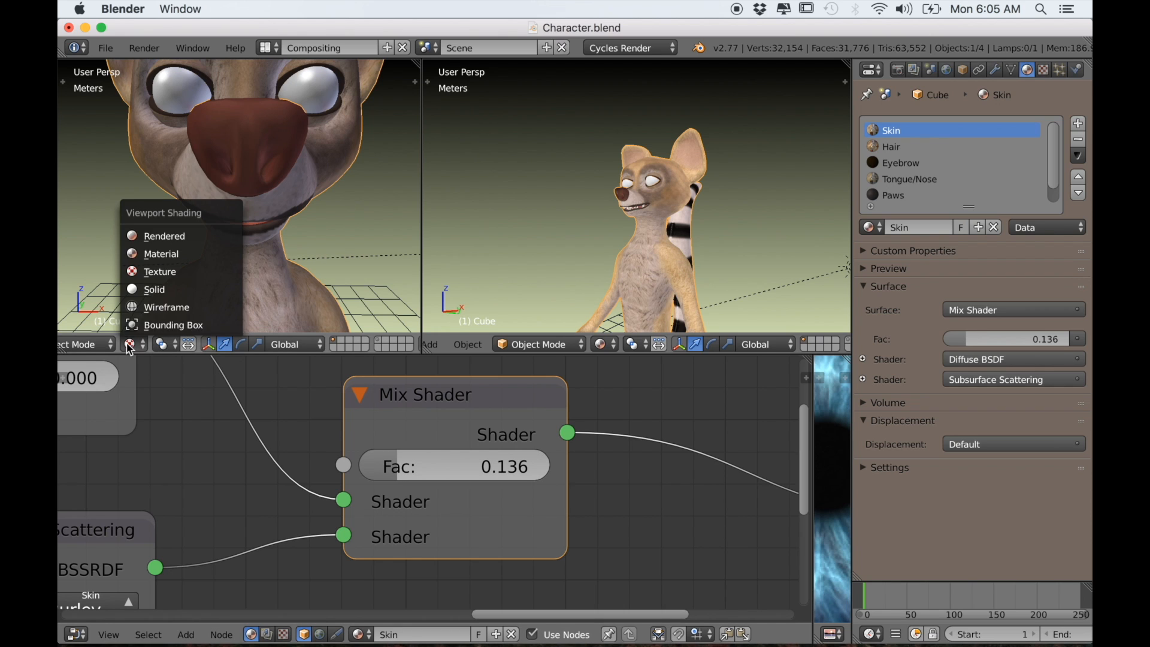
click(157, 236)
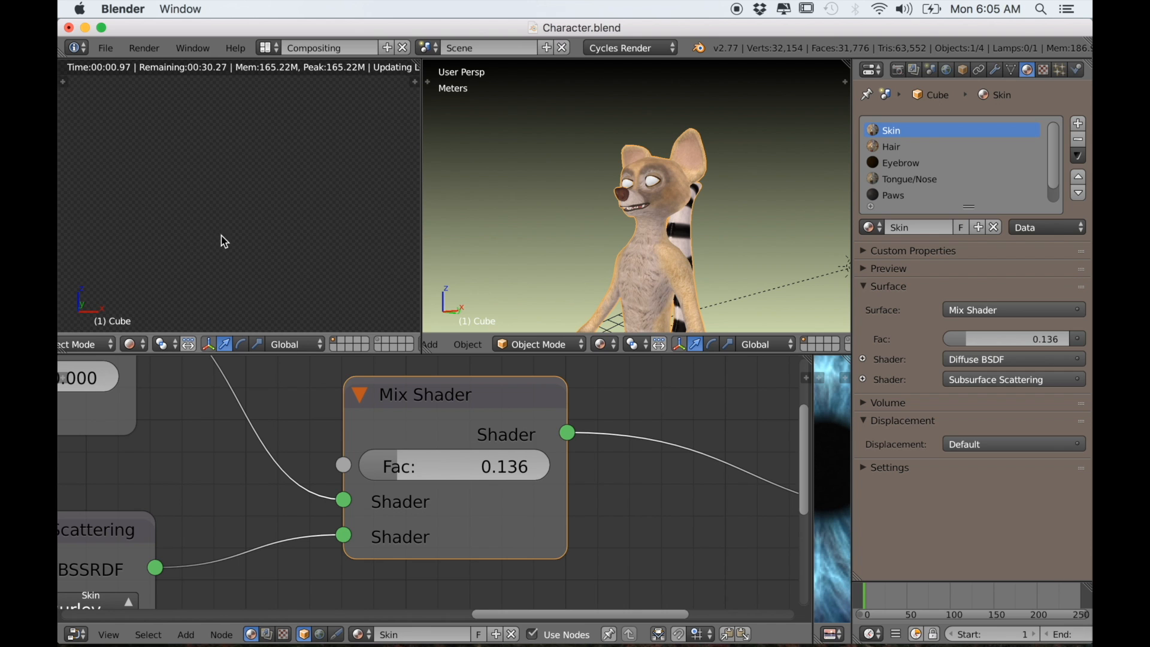
middle_drag(226, 239, 239, 94)
Step: Rotate the sun lamp around the global Z axis to change the direction of light on the character's head
scroll(605, 159, down, 6)
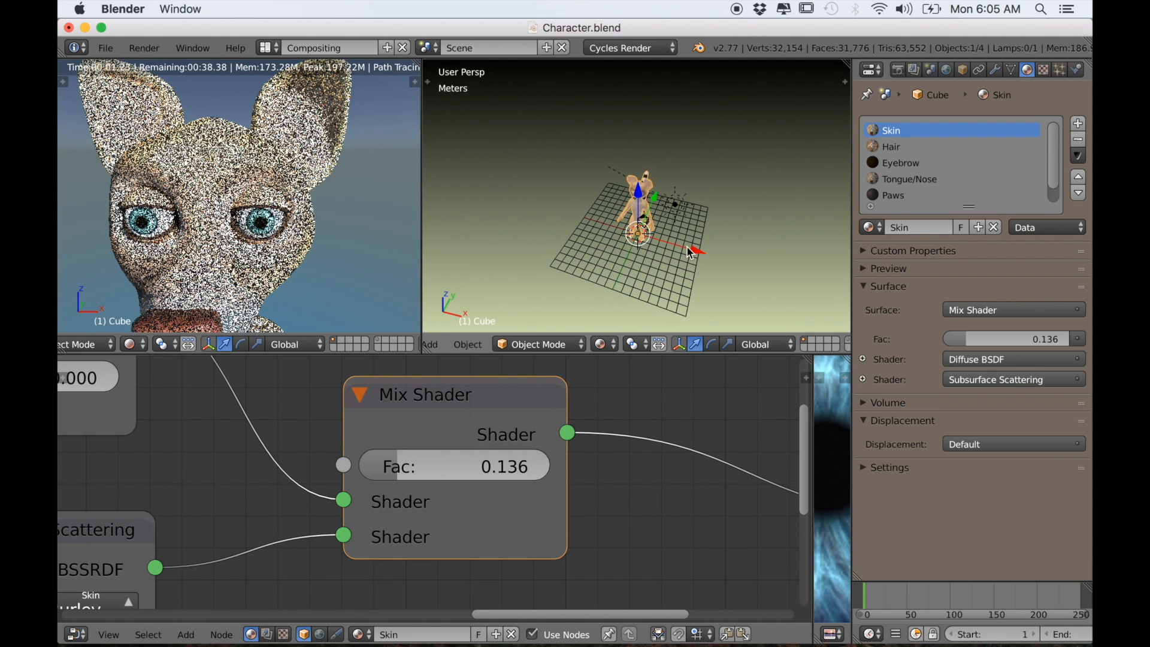
right_click(687, 217)
key(r)
key(z)
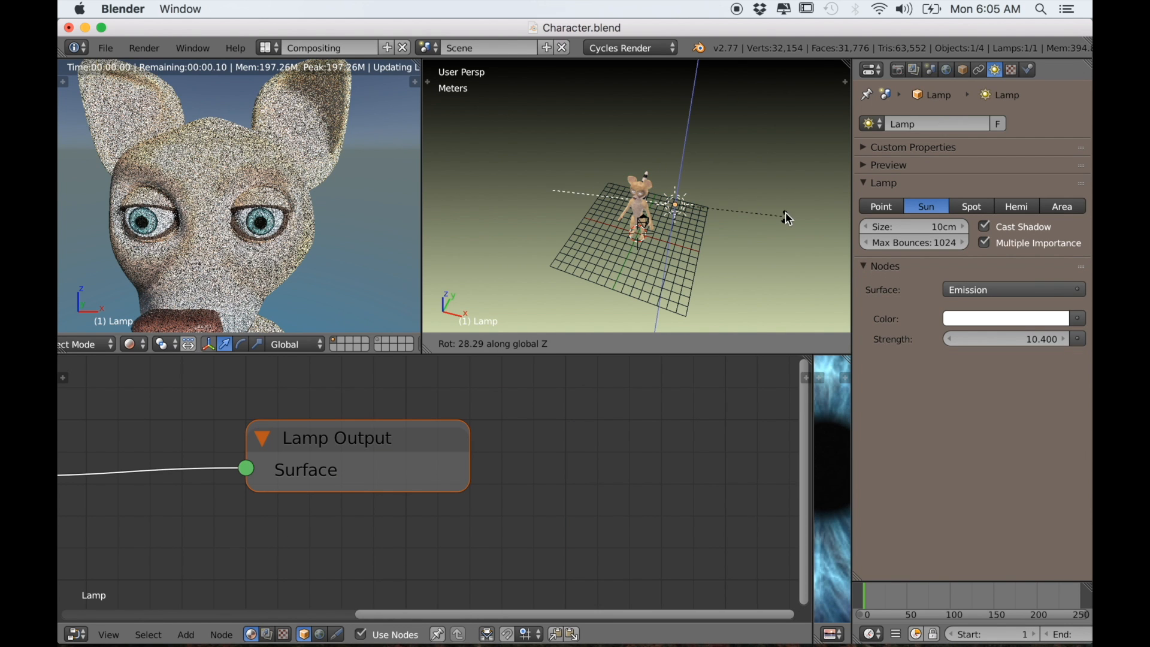
click(745, 160)
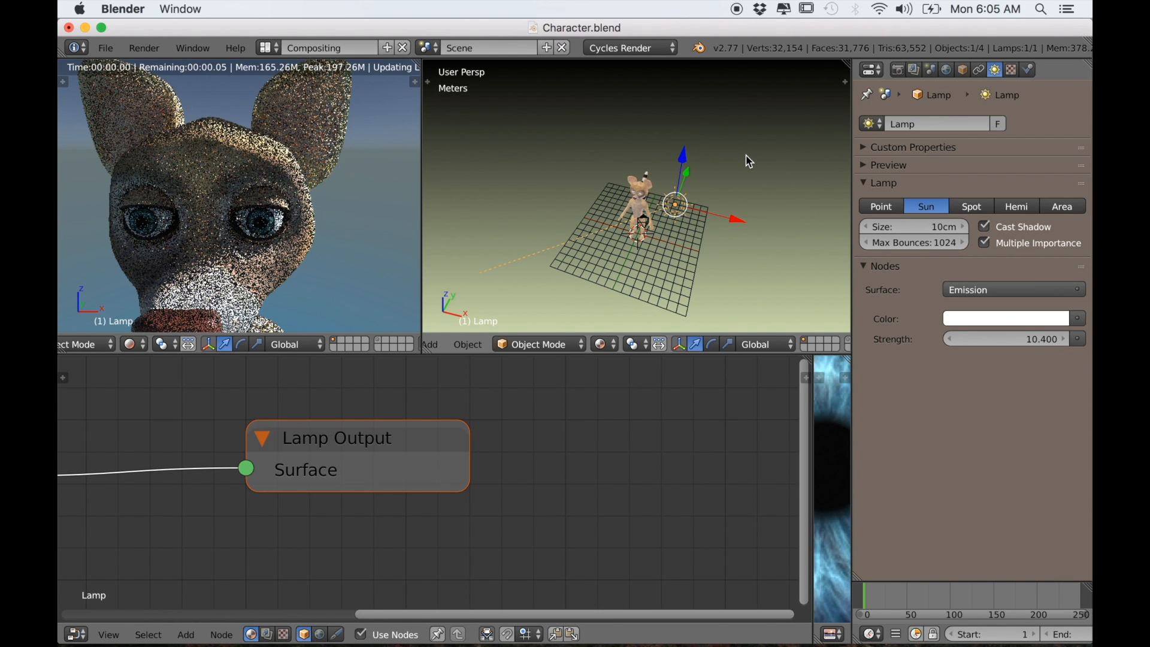
scroll(209, 252, down, 3)
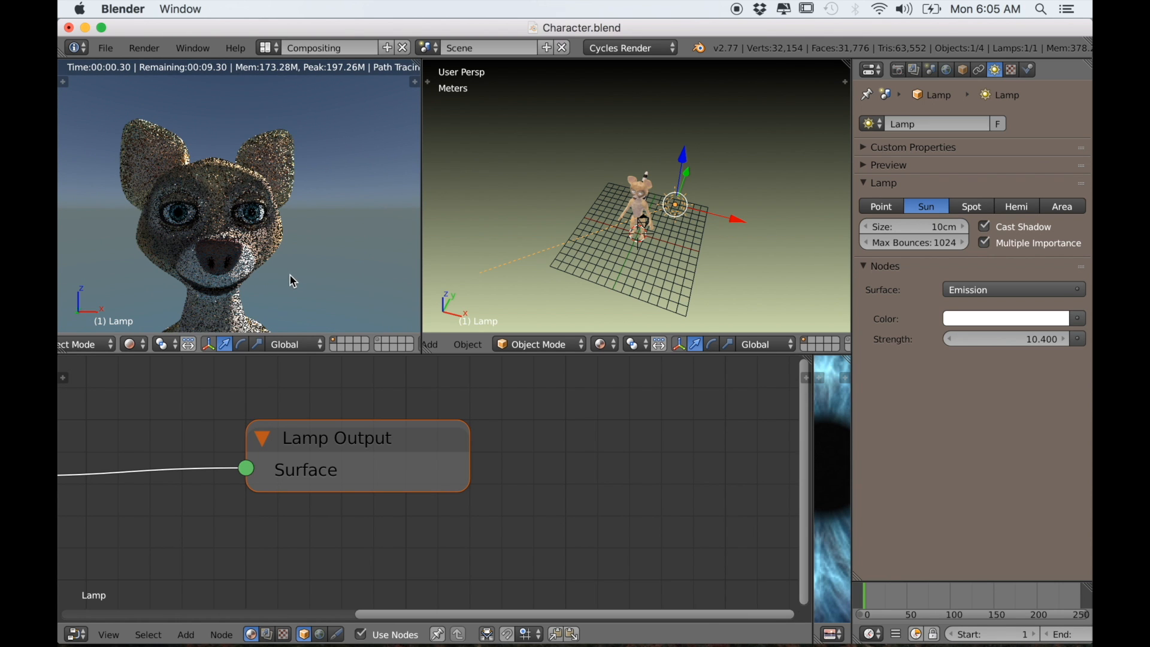
Step: Reselect the character and set the skin Mix Shader's Fac to 0.427, checking the rendered ears and eyes
right_click(241, 186)
scroll(307, 215, up, 2)
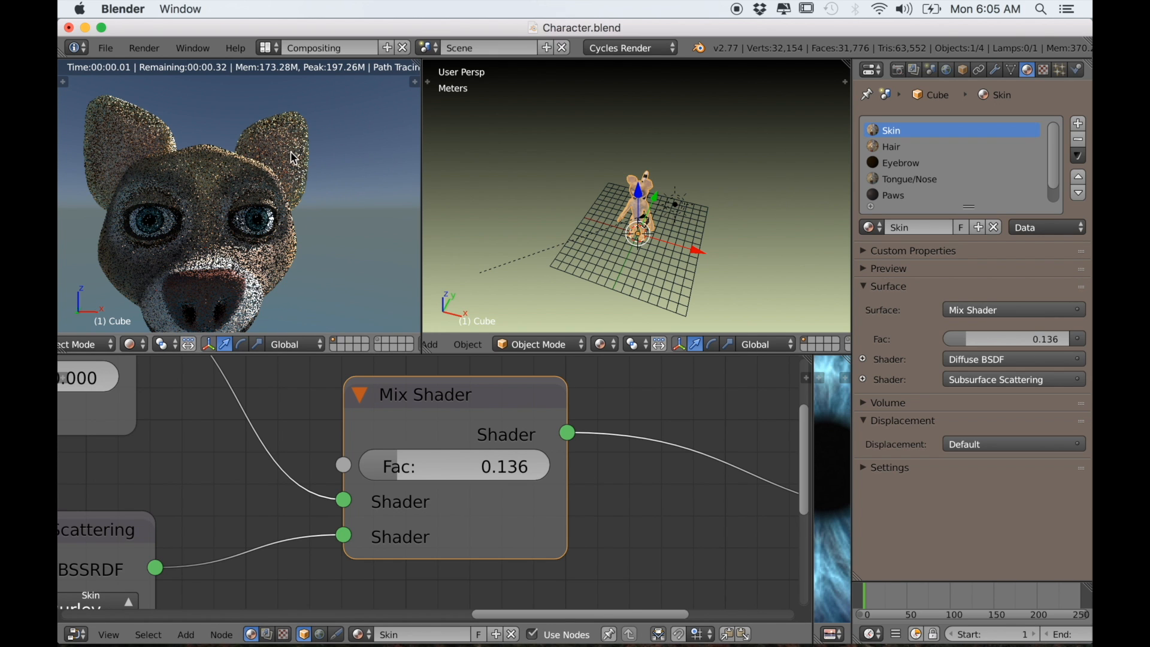
scroll(442, 545, down, 1)
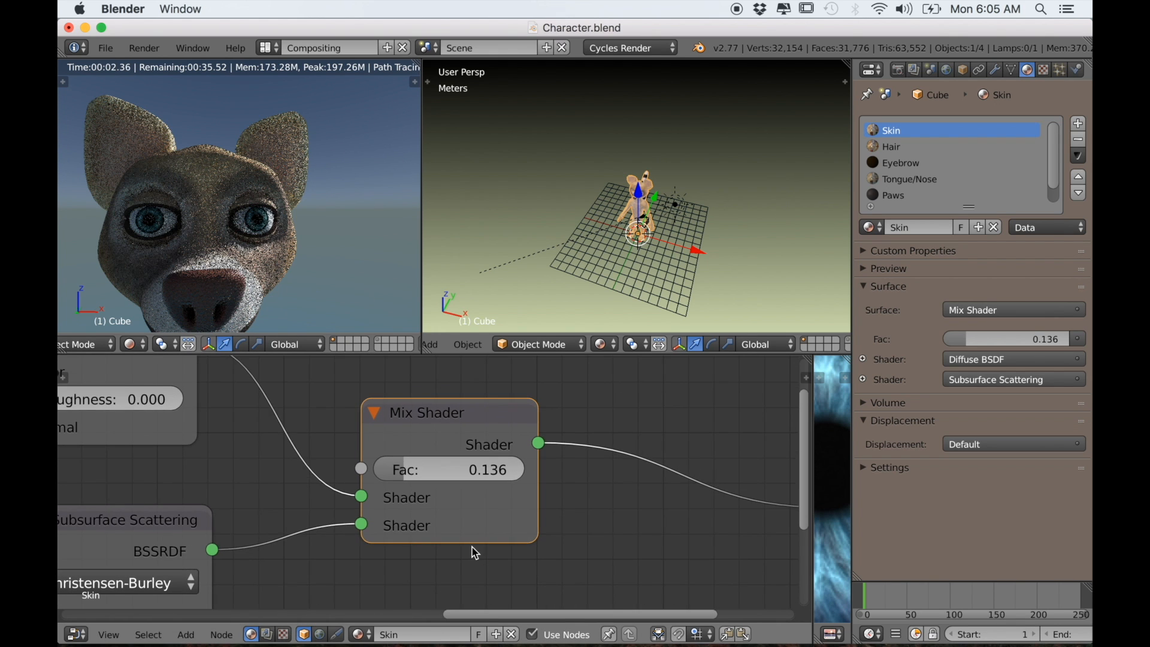
scroll(472, 549, up, 2)
drag(394, 476, 463, 476)
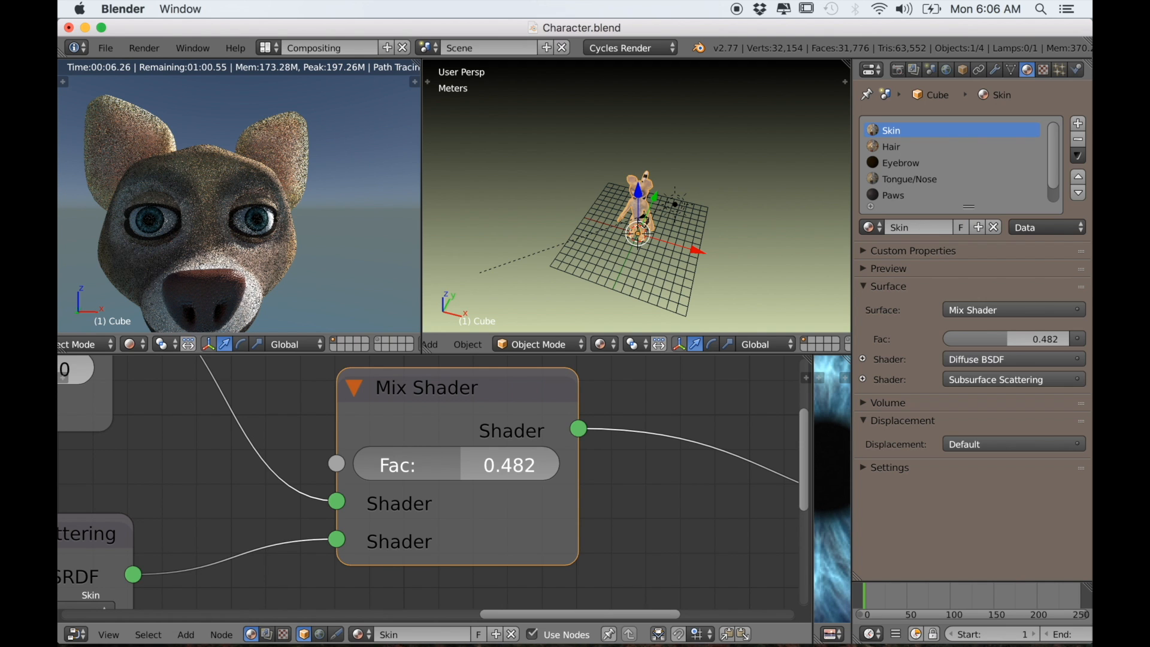
drag(460, 464, 456, 464)
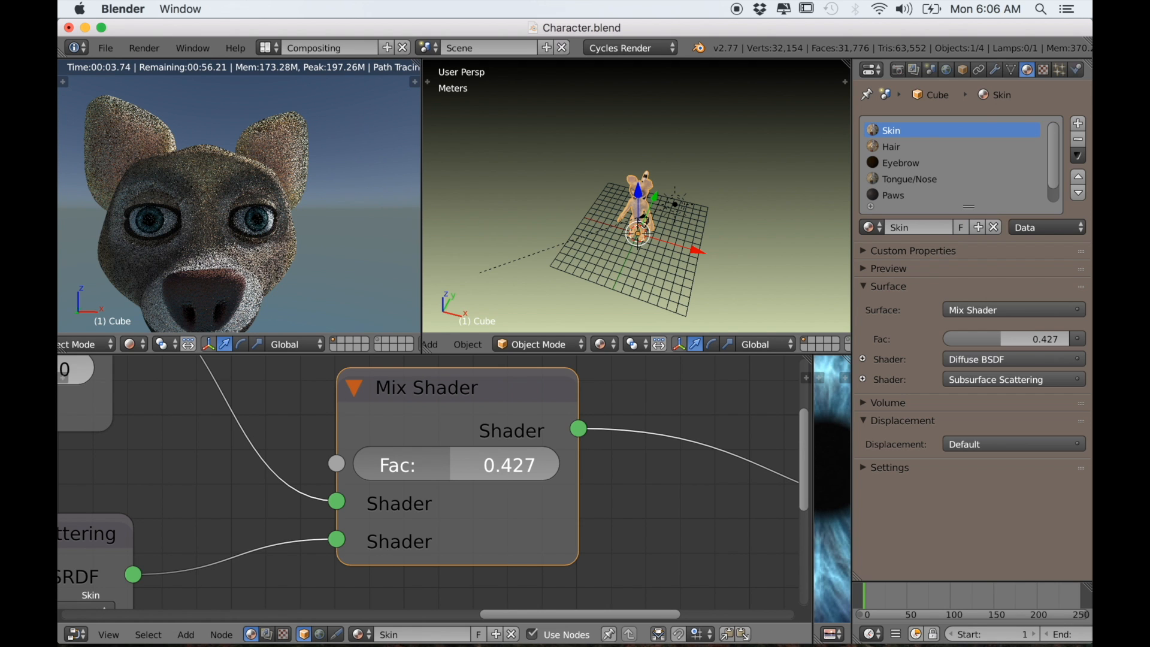
scroll(108, 239, up, 4)
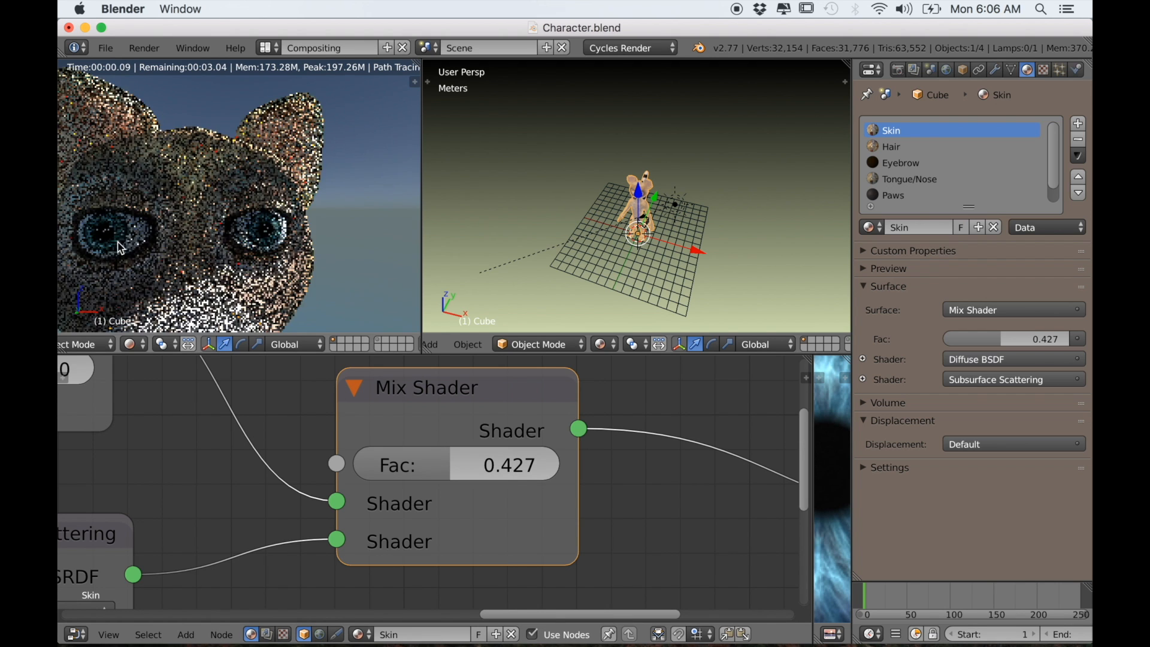
Step: Add a new material to the character's material slots and name it Claws
scroll(154, 248, down, 3)
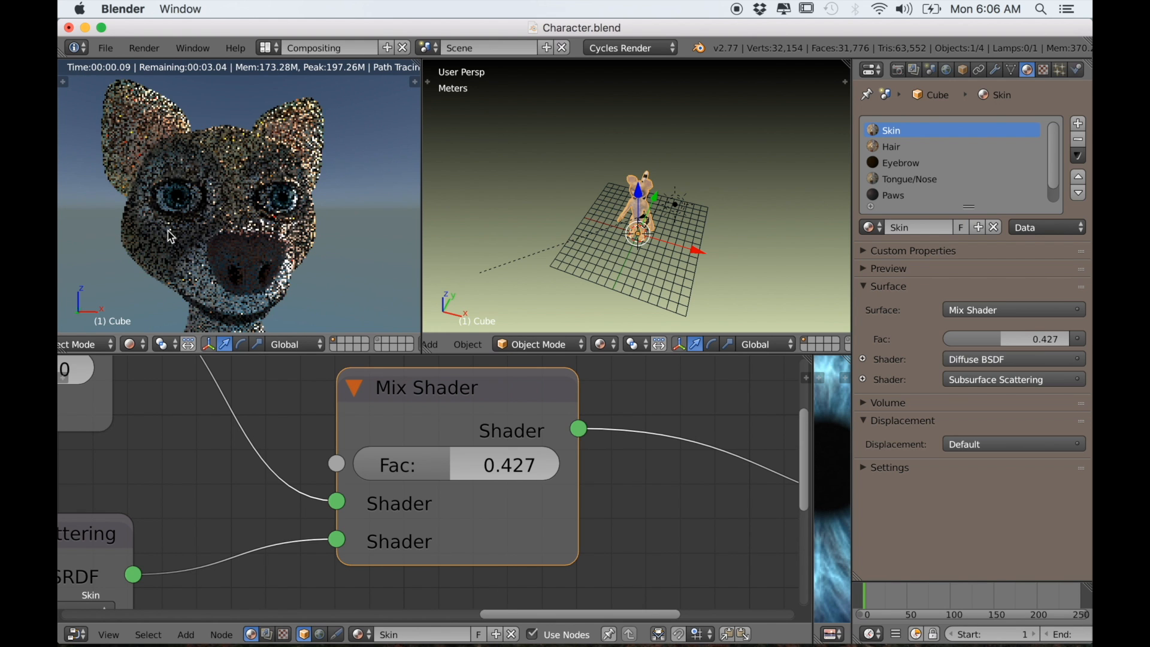
middle_drag(167, 239, 320, 203)
scroll(322, 203, down, 2)
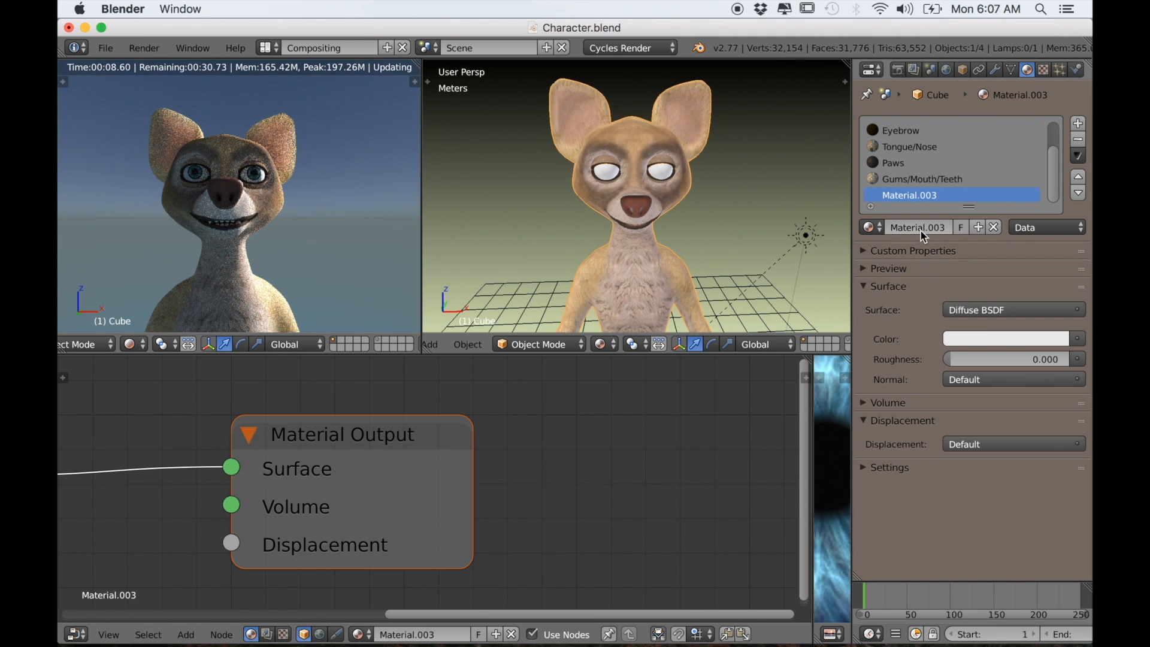
click(908, 202)
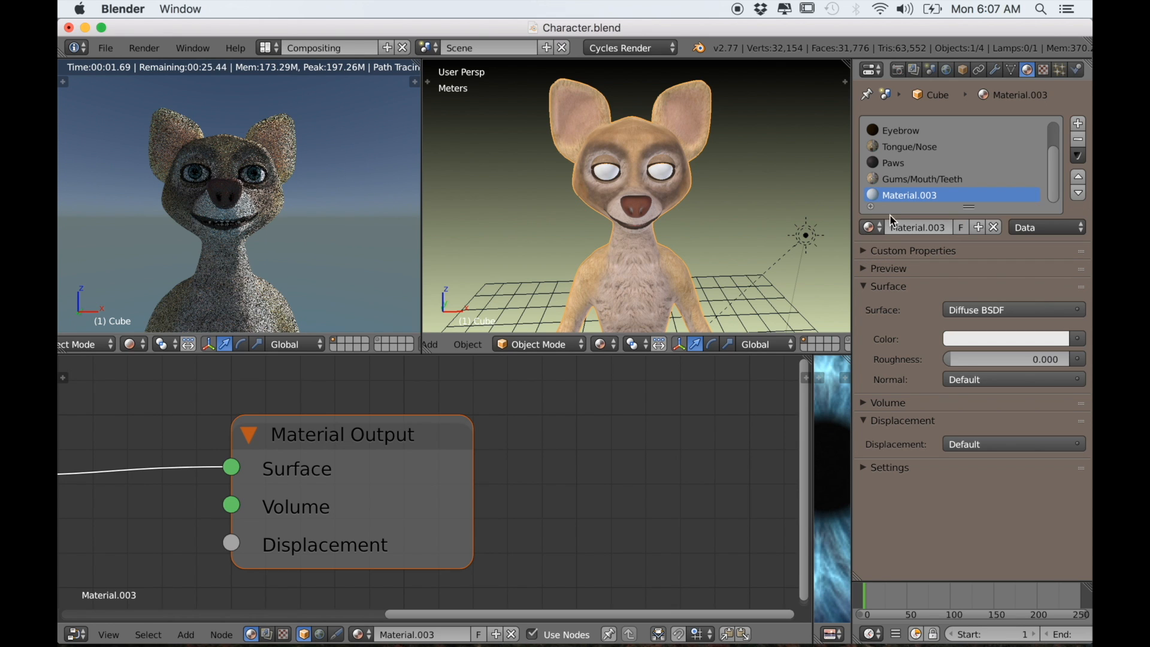
double_click(904, 197)
text(C)
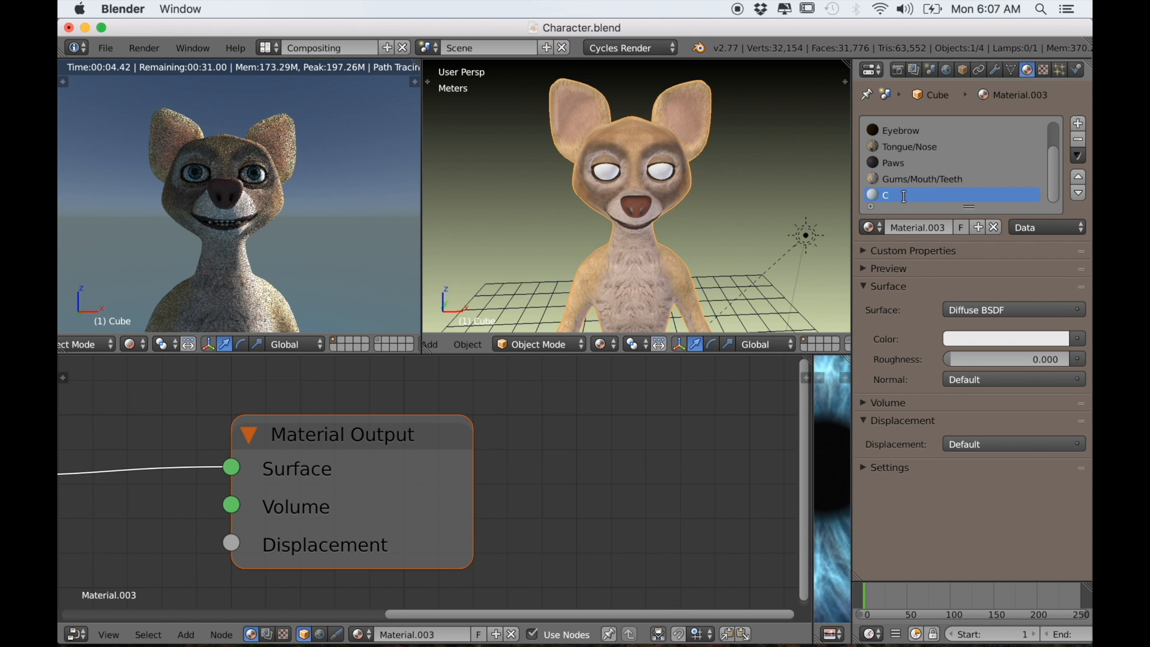
text(laws)
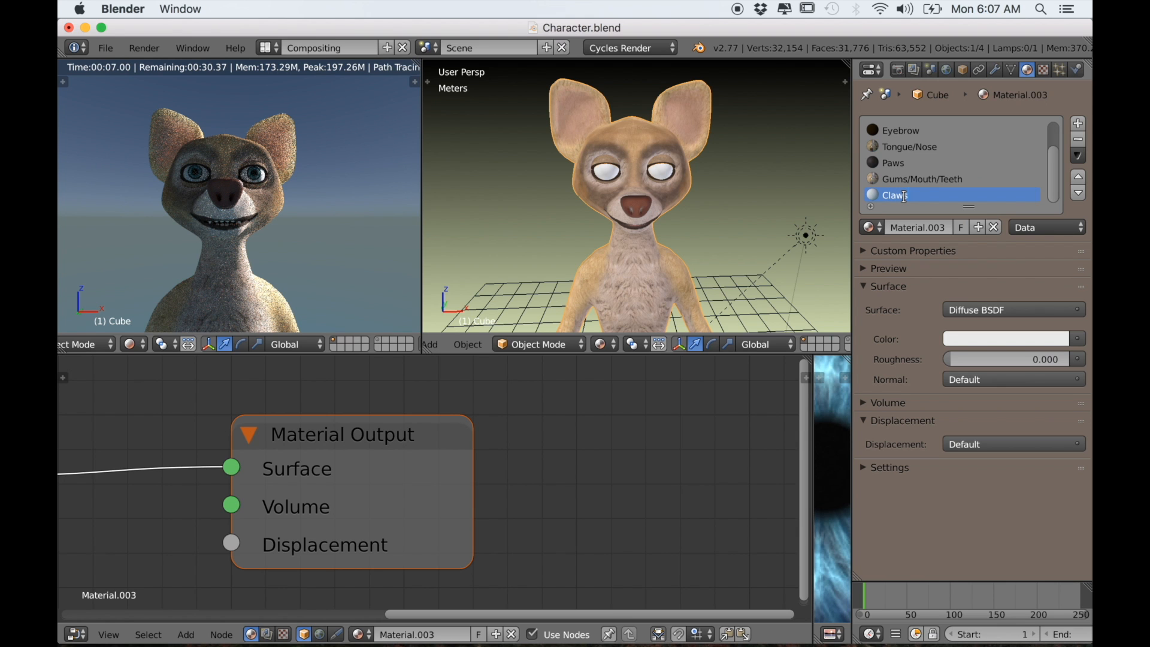
key(Return)
Step: Enter Edit Mode on the character's mesh and switch to face selection
scroll(674, 290, down, 2)
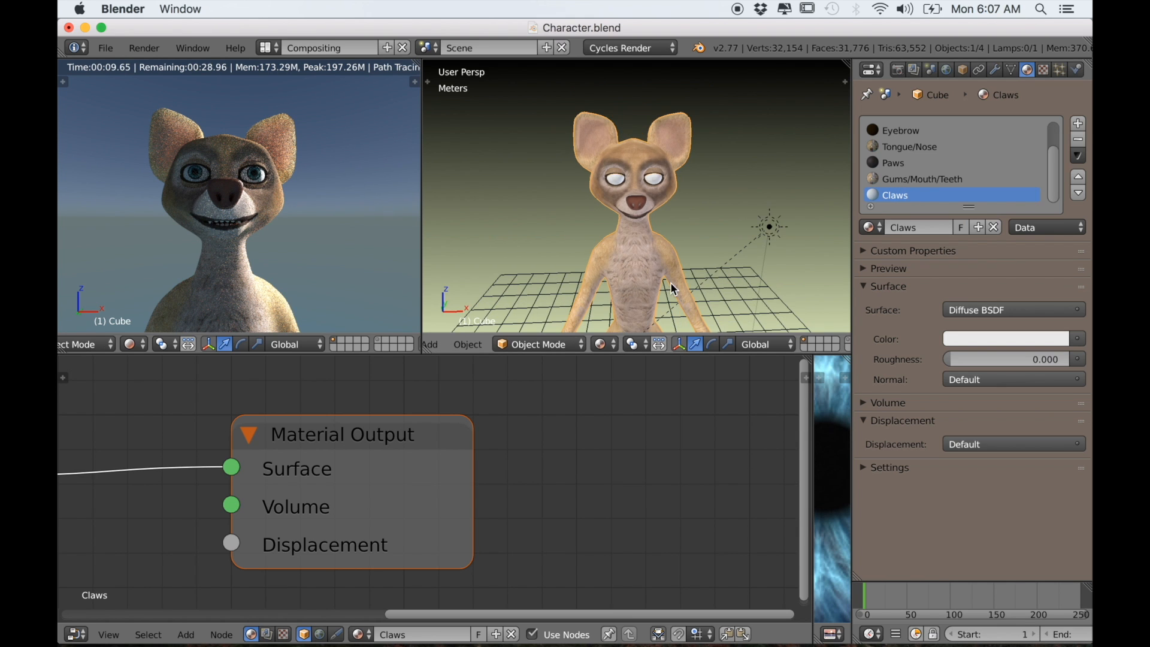
key(Tab)
key(KP_Decimal)
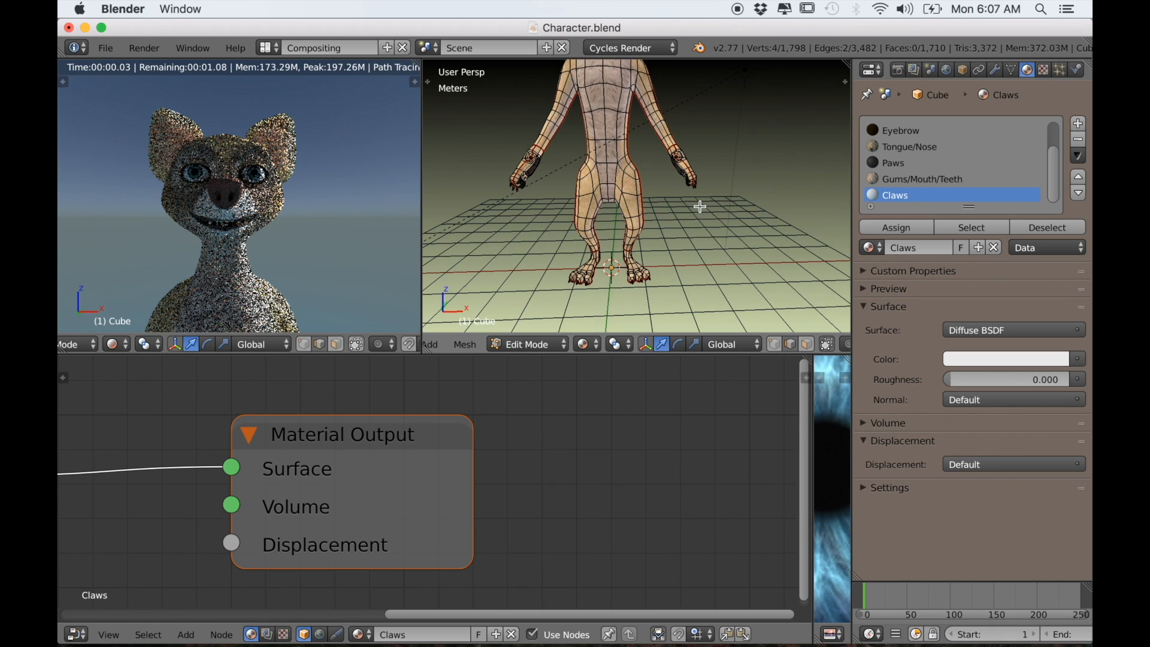
click(806, 347)
Step: Select the linked faces of every claw on one of the character's hands
scroll(702, 271, up, 3)
middle_drag(703, 264, 579, 169)
scroll(473, 239, up, 3)
key(l)
scroll(487, 188, down, 3)
scroll(637, 200, up, 2)
key(l)
key(l)
scroll(713, 226, up, 2)
key(l)
Step: Add the linked faces of the other hand's claws to the selection
scroll(561, 275, down, 6)
middle_drag(561, 274, 390, 256)
shift+middle_drag(461, 251, 539, 241)
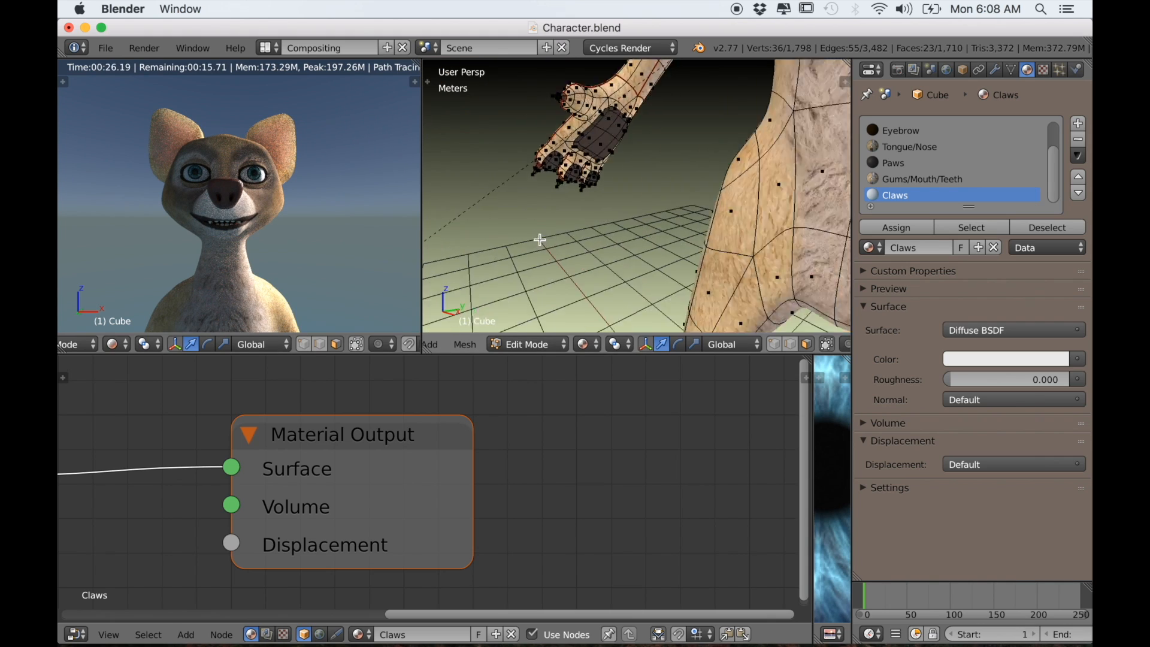
scroll(539, 241, up, 3)
middle_drag(567, 113, 654, 91)
key(l)
middle_drag(609, 239, 611, 198)
key(l)
key(l)
Step: Add the linked faces of the toe claws on both feet to the selection
scroll(621, 277, down, 5)
middle_drag(545, 259, 683, 218)
scroll(560, 254, up, 4)
scroll(623, 207, up, 2)
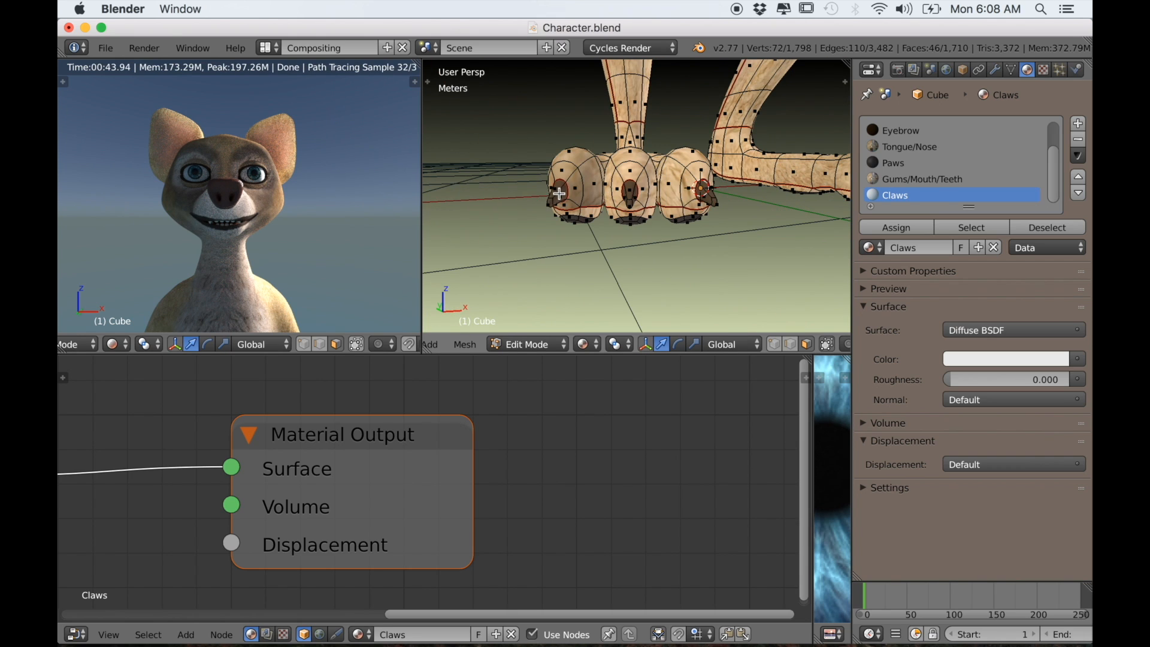
scroll(632, 194, down, 5)
scroll(618, 213, up, 5)
shift+middle_drag(683, 281, 575, 218)
key(l)
key(l)
key(l)
Step: Assign the Claws material to the selected hand and foot claws
scroll(616, 218, down, 8)
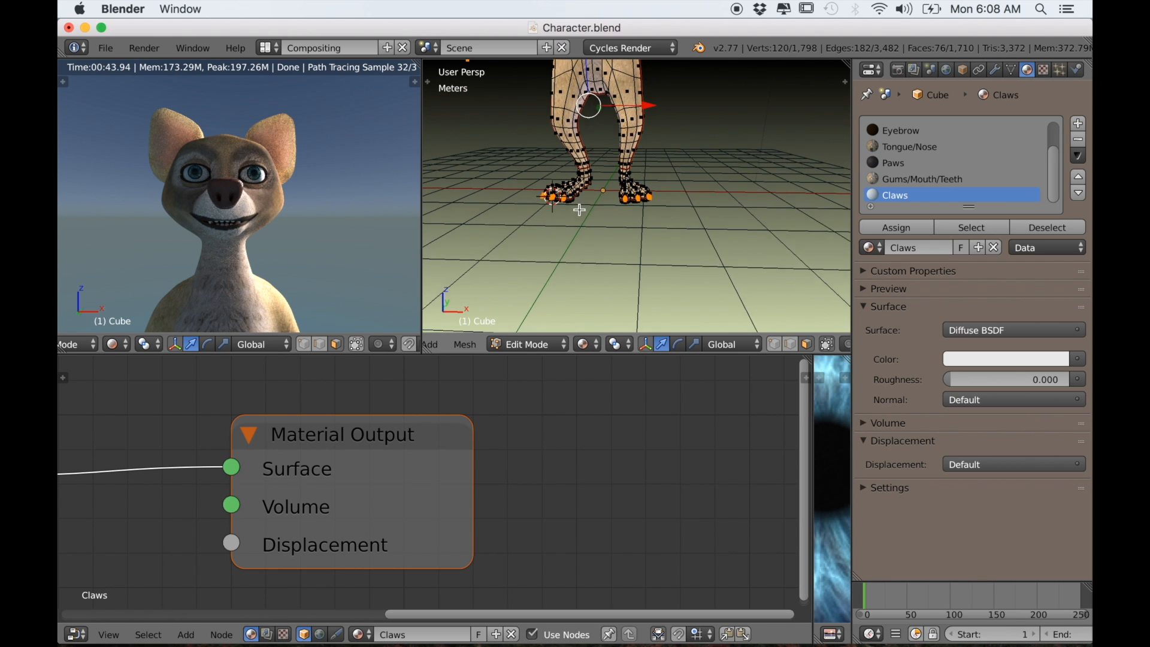
middle_drag(604, 199, 595, 258)
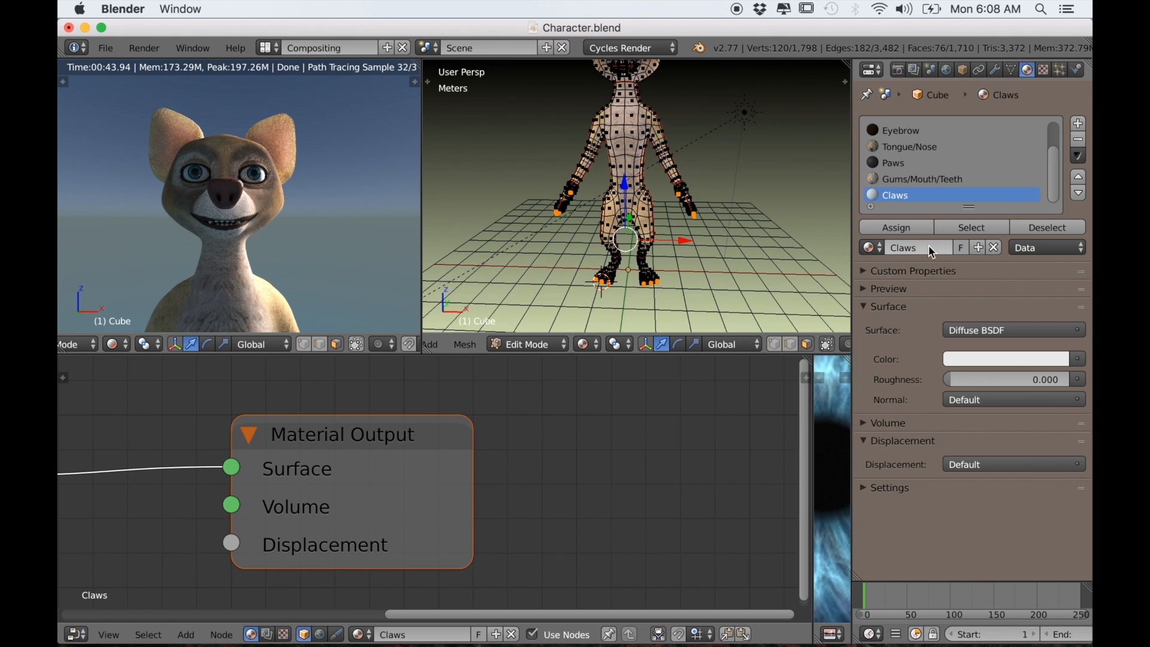
click(910, 229)
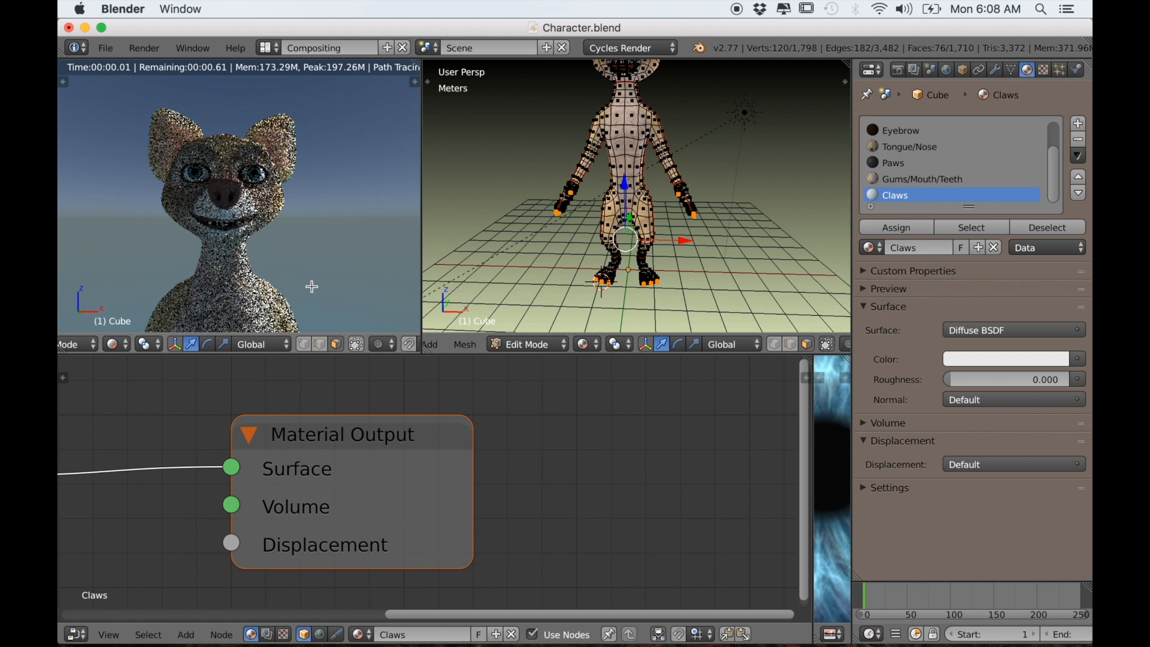
Step: Examine the claws on the character's hand from several sides in the rendered view
scroll(306, 275, down, 2)
scroll(327, 275, up, 5)
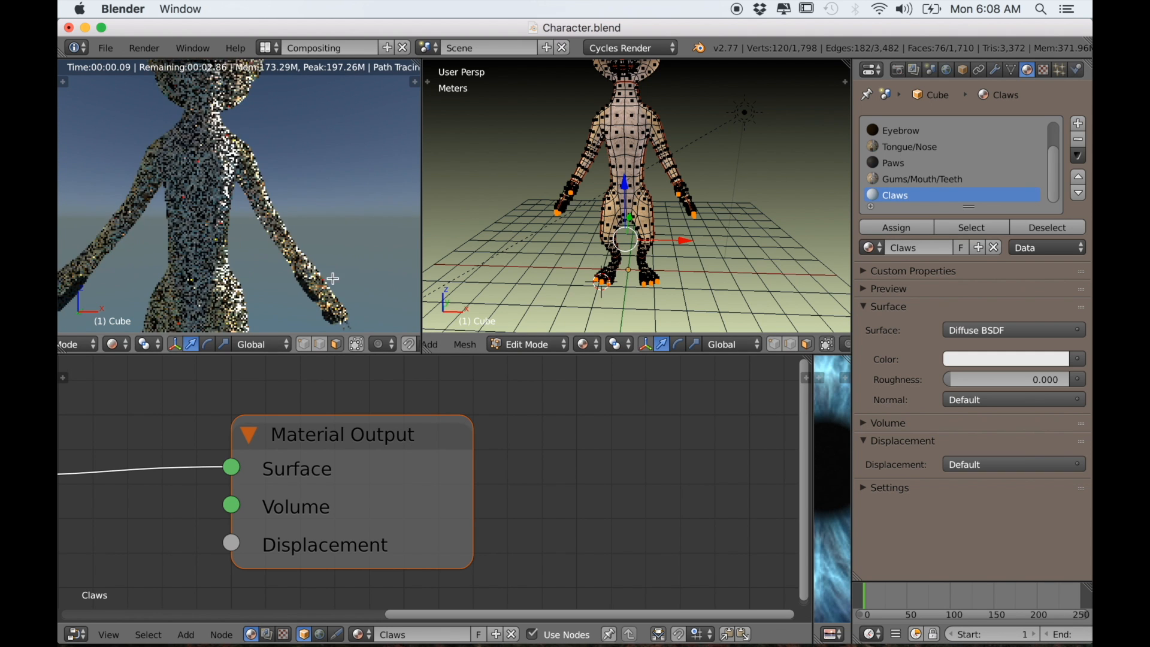
shift+middle_drag(325, 271, 307, 244)
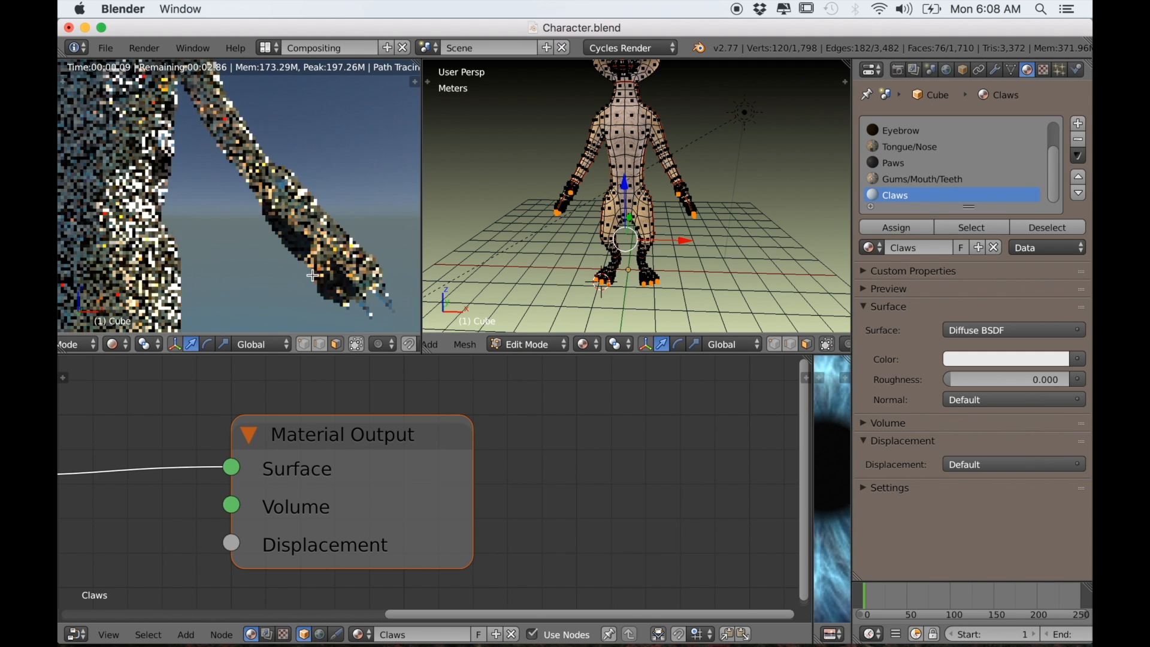
middle_drag(337, 292, 384, 348)
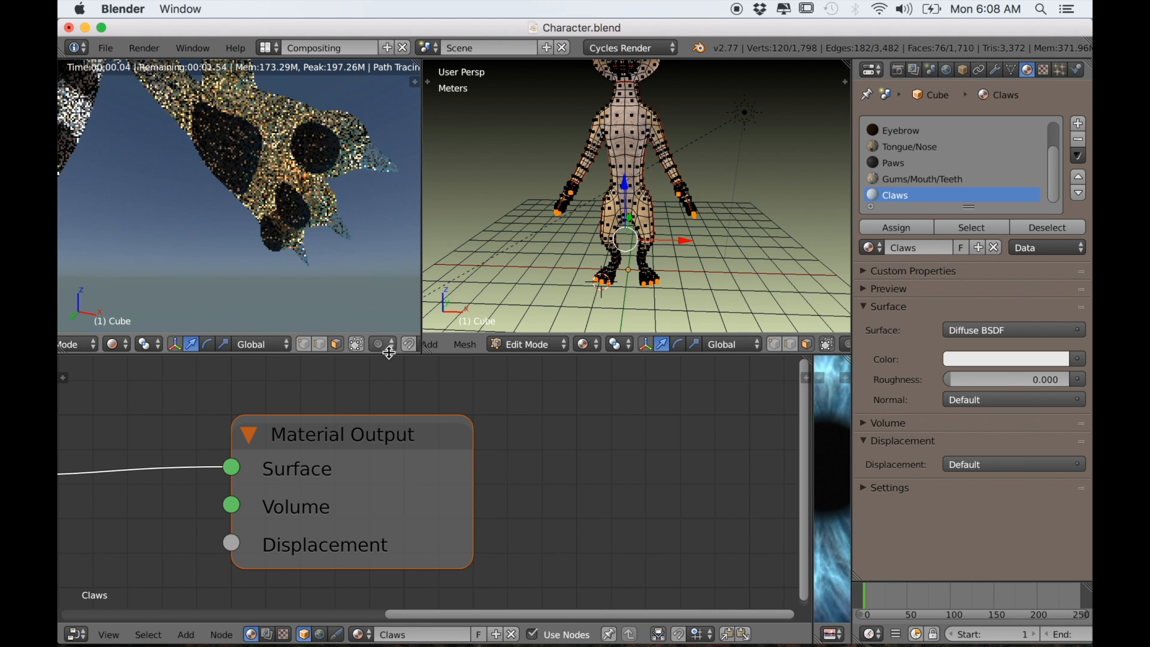
scroll(428, 389, down, 5)
middle_drag(293, 306, 200, 292)
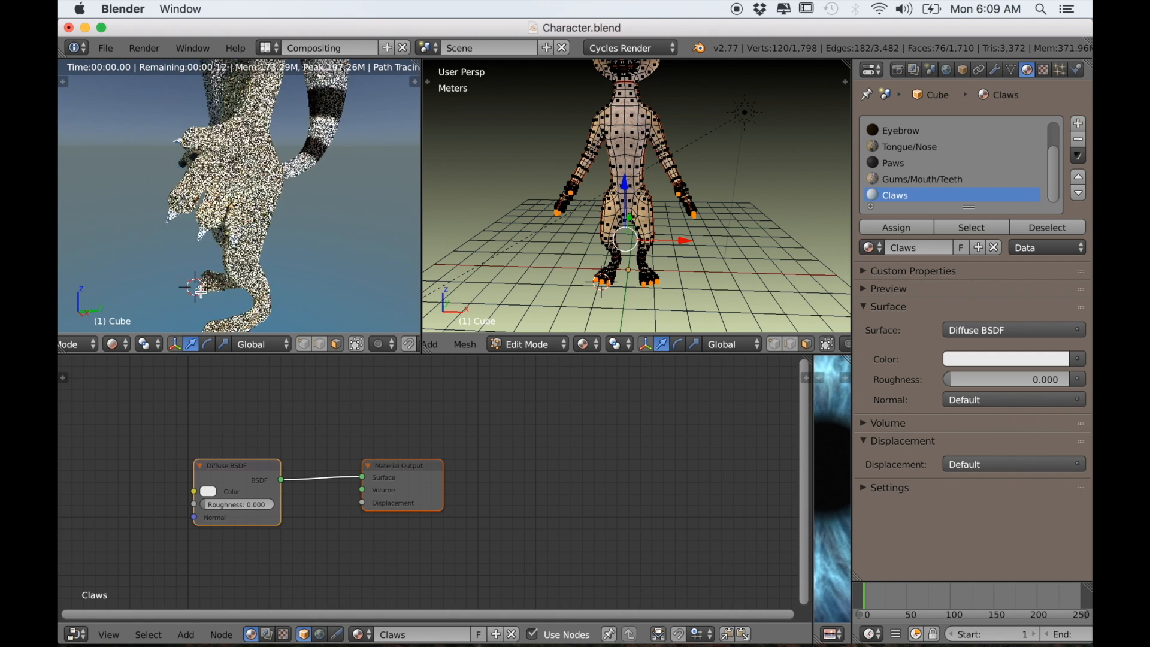
scroll(201, 292, up, 3)
scroll(240, 466, down, 2)
Step: Move the Claws material's Diffuse BSDF node farther away from the Material Output node
middle_drag(240, 466, 436, 455)
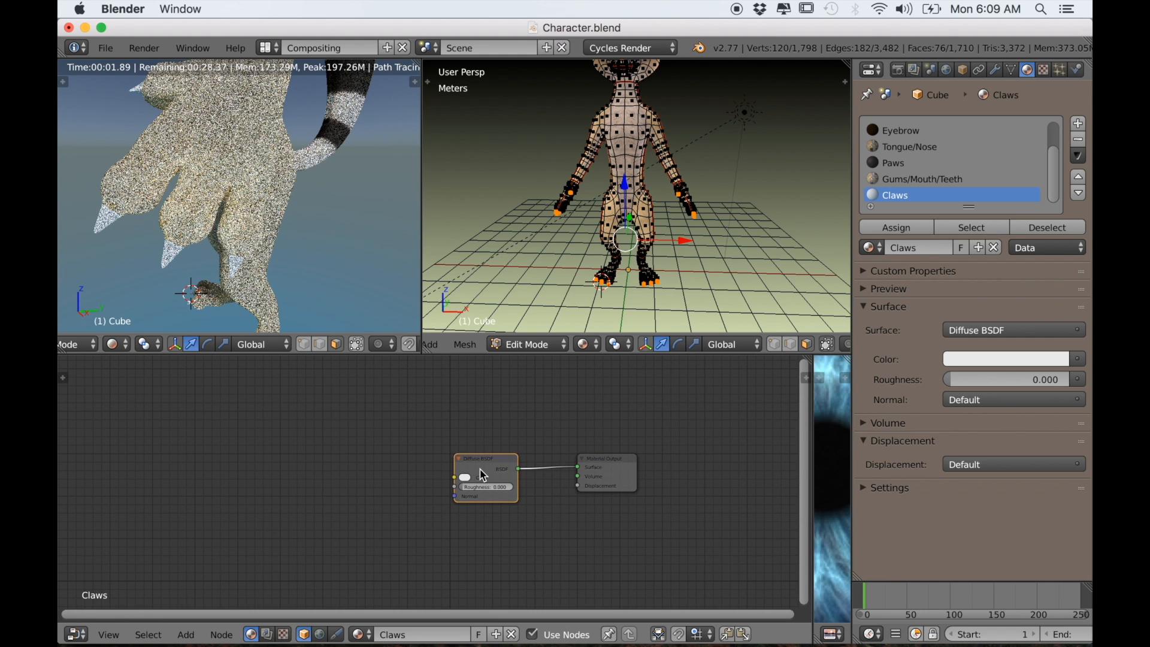
drag(467, 467, 291, 435)
scroll(291, 436, up, 3)
scroll(459, 509, down, 2)
scroll(460, 509, up, 3)
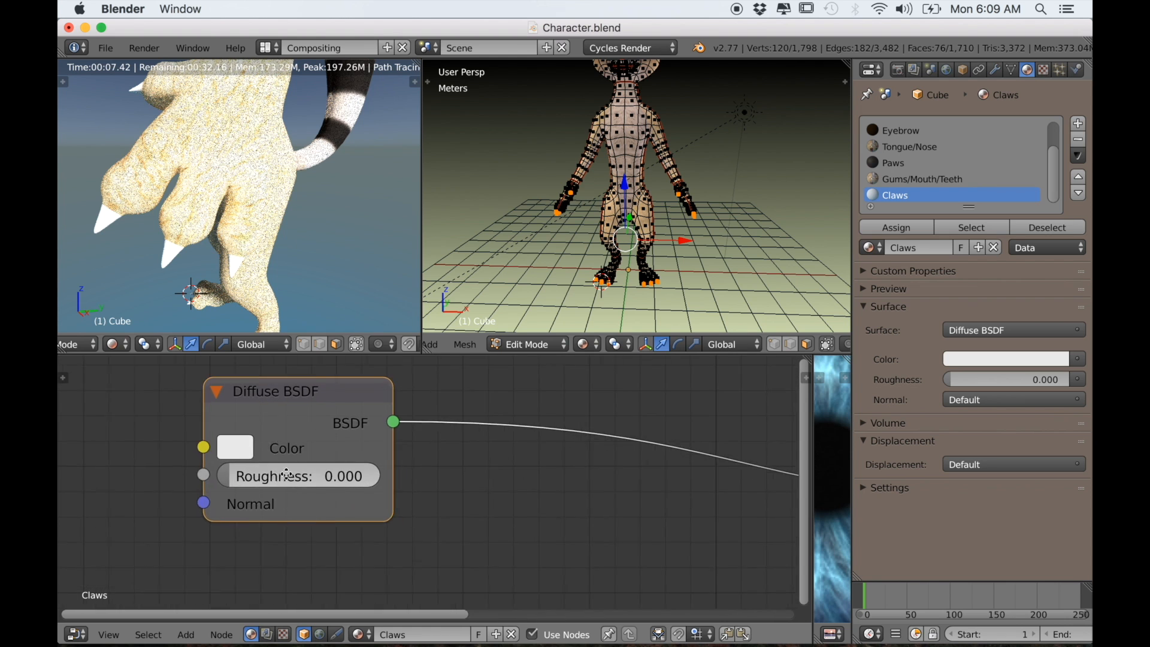
Step: Set the Claws Diffuse BSDF colour to a dark brown of R 0.031, G 0.024, B 0.013
middle_drag(297, 476, 399, 494)
scroll(371, 482, up, 2)
click(339, 472)
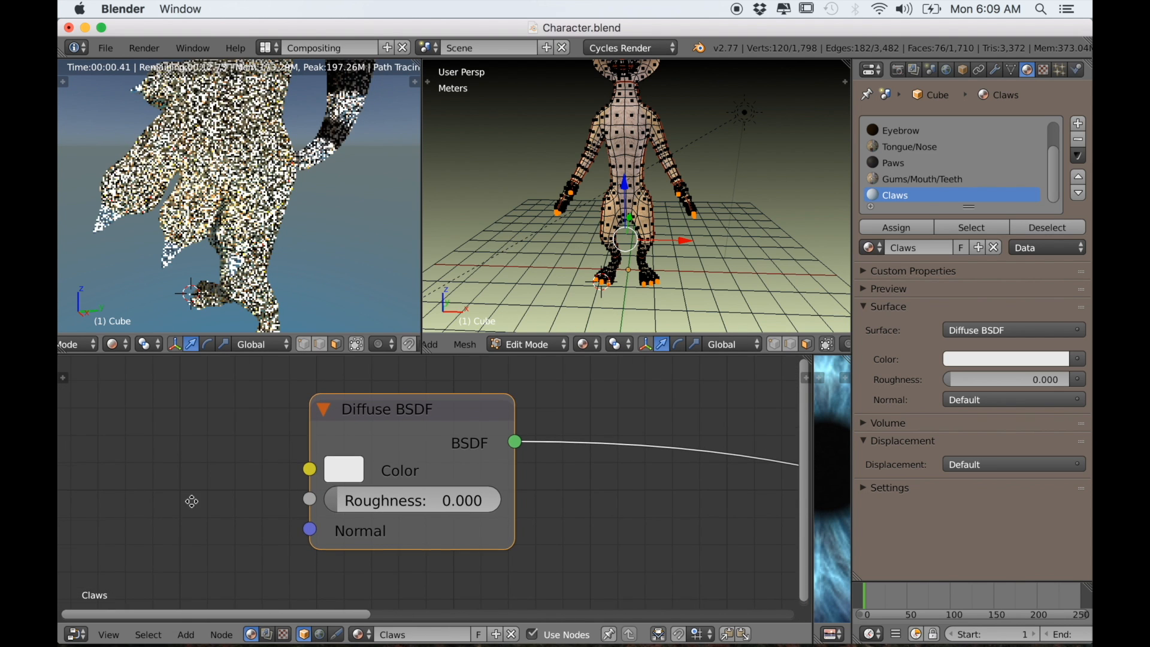
middle_drag(187, 501, 203, 547)
click(339, 524)
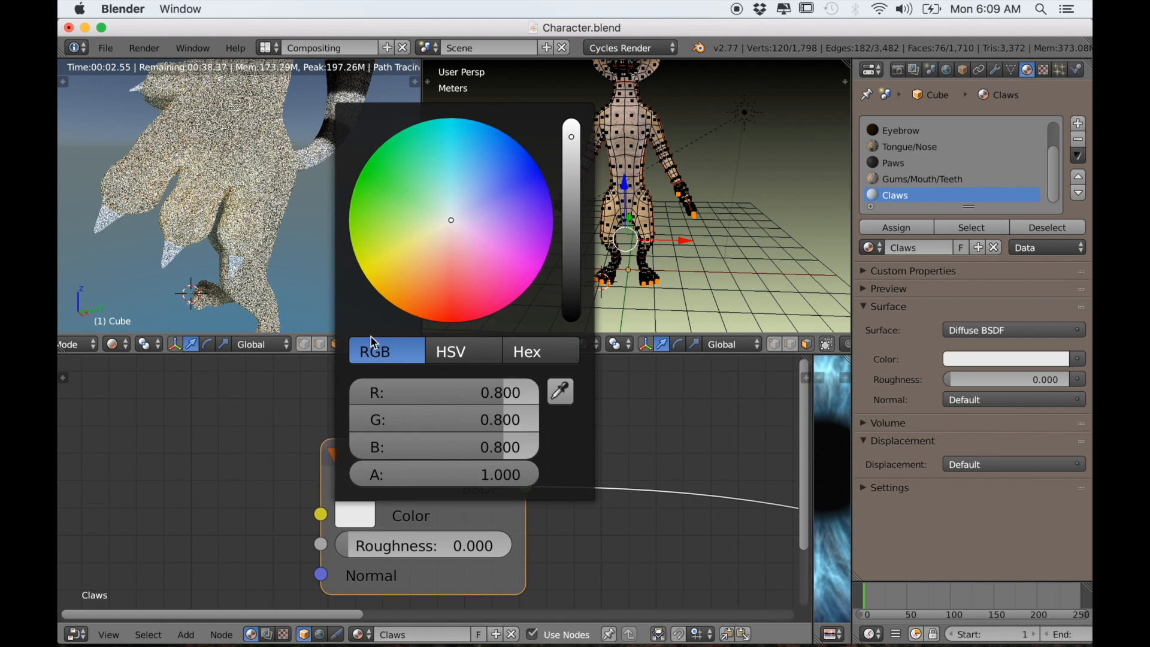
drag(426, 267, 418, 276)
drag(571, 137, 572, 279)
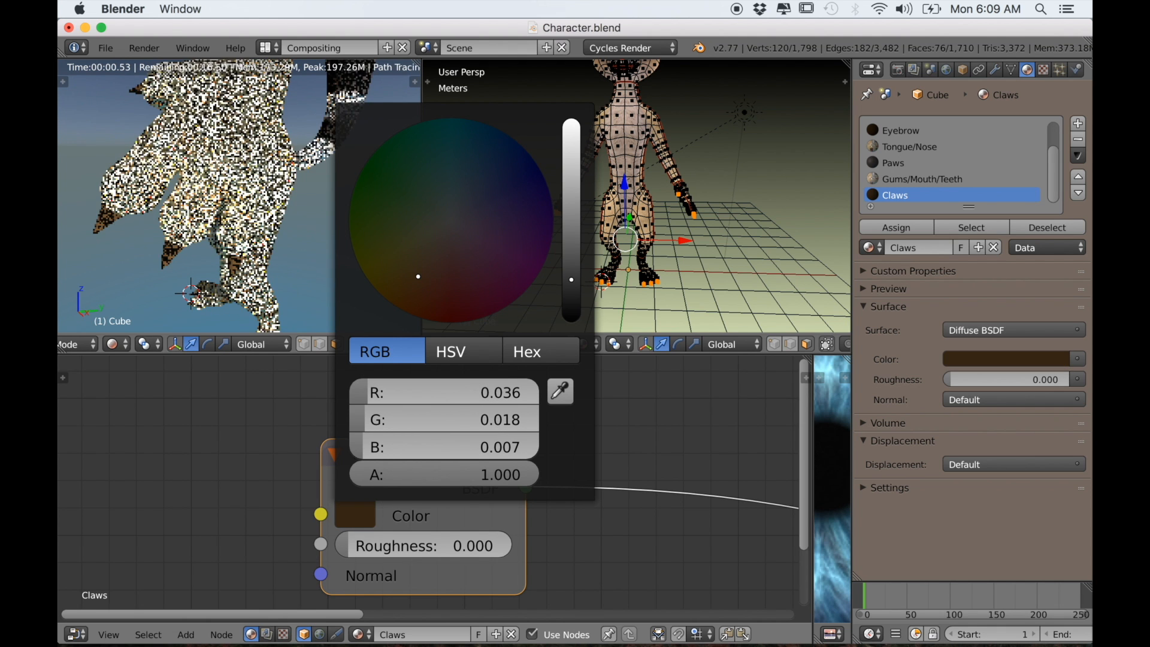
drag(418, 275, 425, 251)
scroll(258, 494, down, 3)
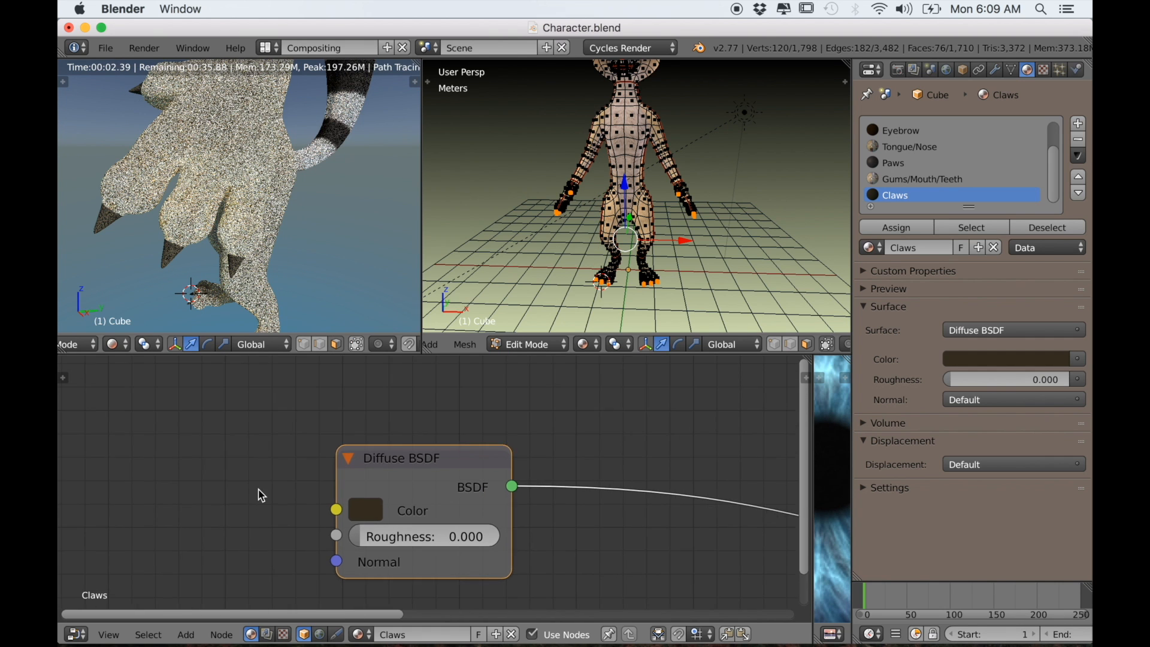
Step: Add a Translucent BSDF node to the Claws material and place it directly below the Diffuse BSDF
scroll(364, 482, down, 2)
drag(378, 466, 345, 437)
key(shift+a)
mouse_move(345, 437)
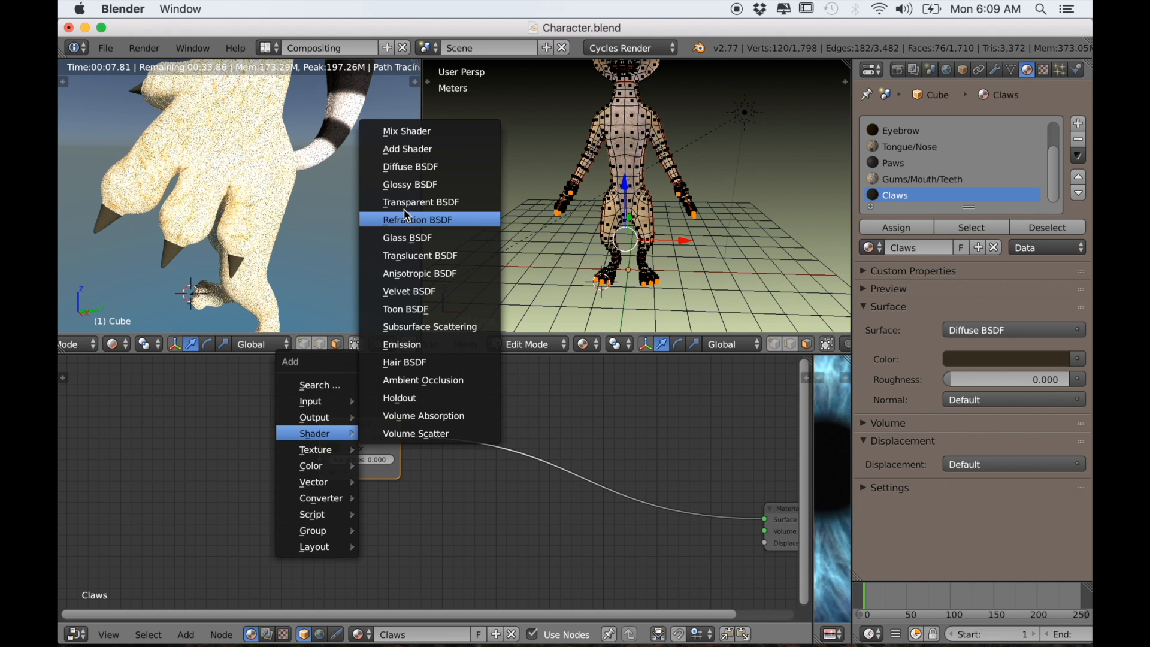
click(413, 254)
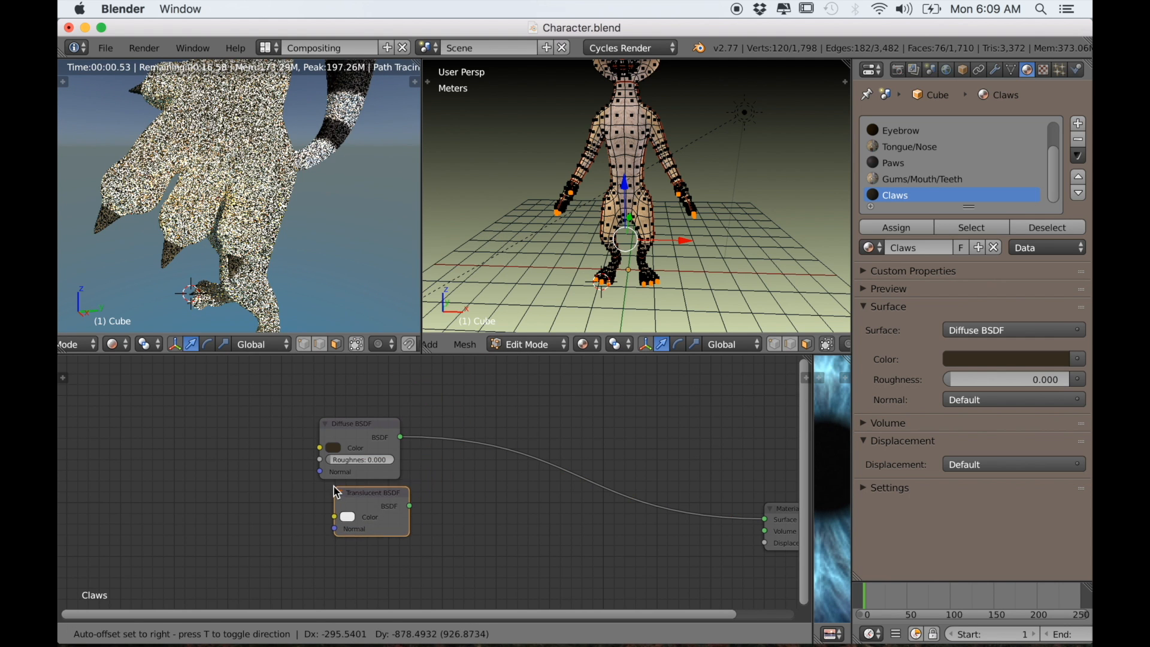
click(324, 506)
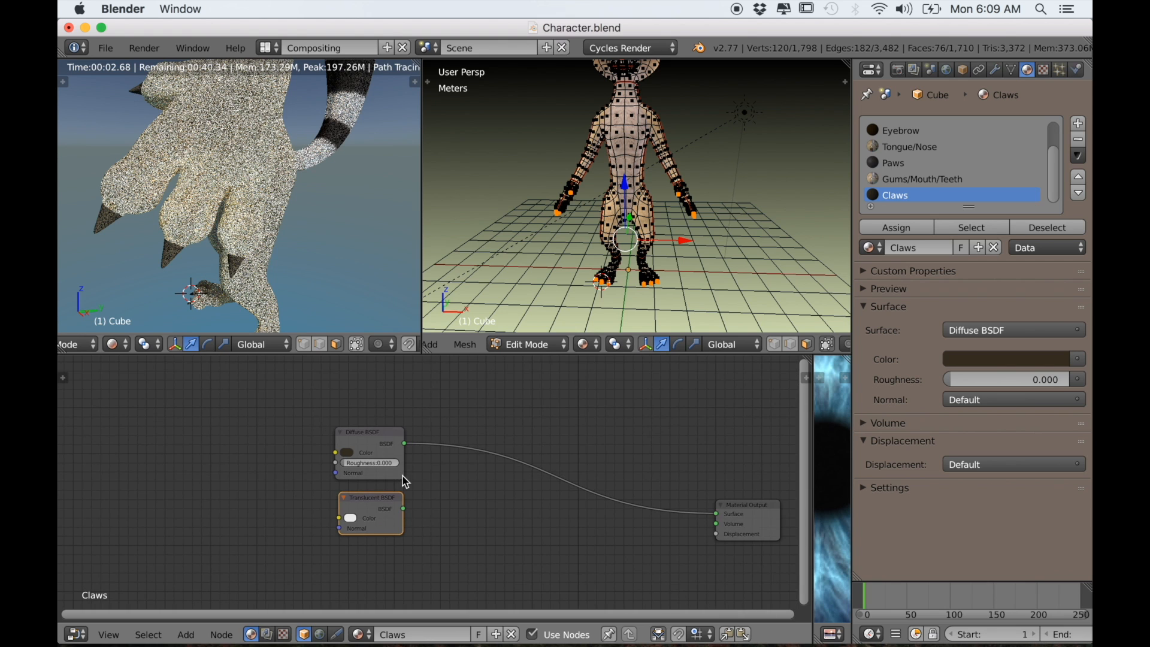
Step: Insert an Add Shader between the Diffuse BSDF and Material Output, and connect the Translucent BSDF to its second shader input
scroll(422, 482, down, 1)
key(shift+a)
mouse_move(450, 483)
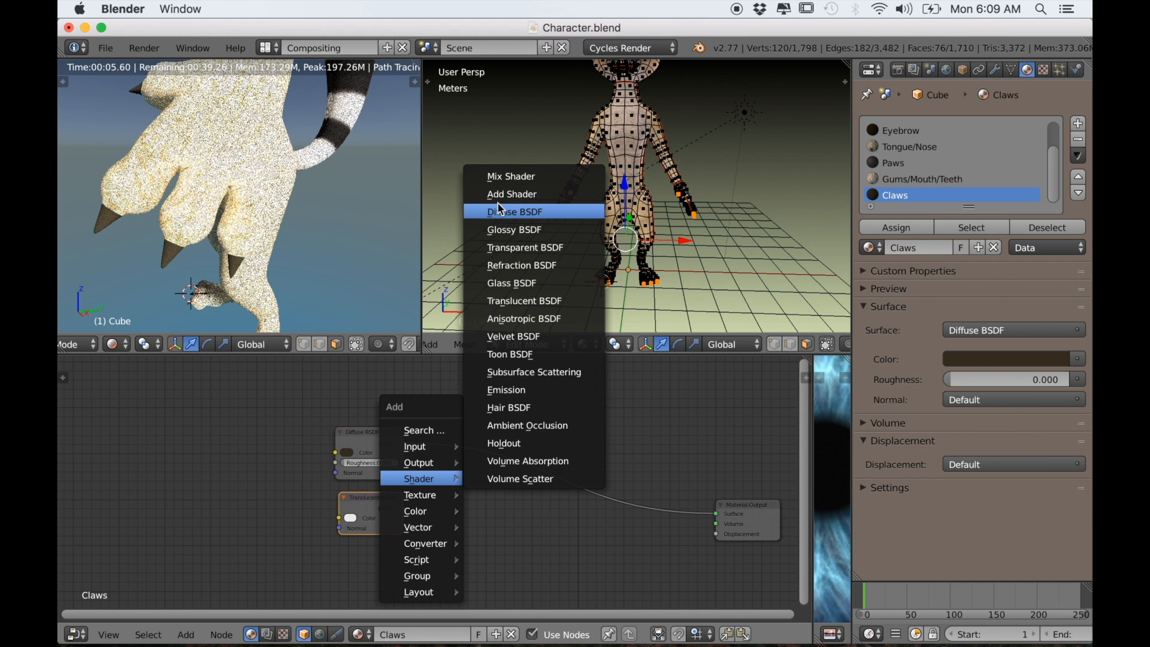
click(512, 194)
click(505, 450)
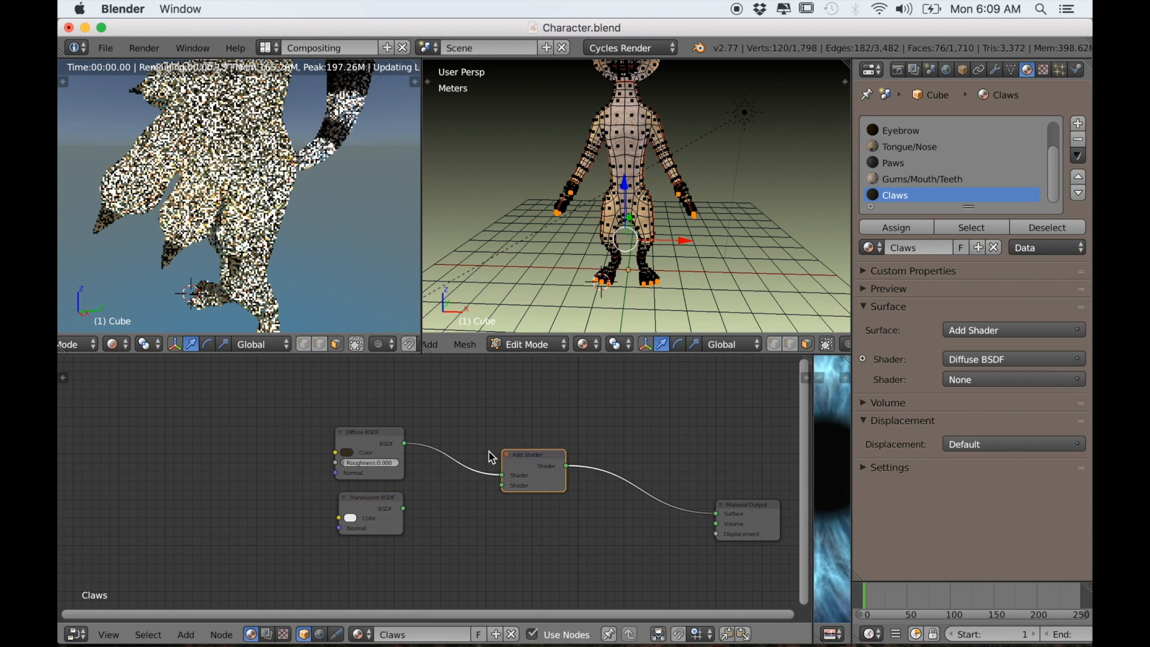
drag(405, 508, 482, 476)
click(482, 476)
Step: Copy the Diffuse BSDF's dark brown colour to the Translucent BSDF's colour
middle_drag(505, 503, 495, 449)
scroll(462, 513, up, 3)
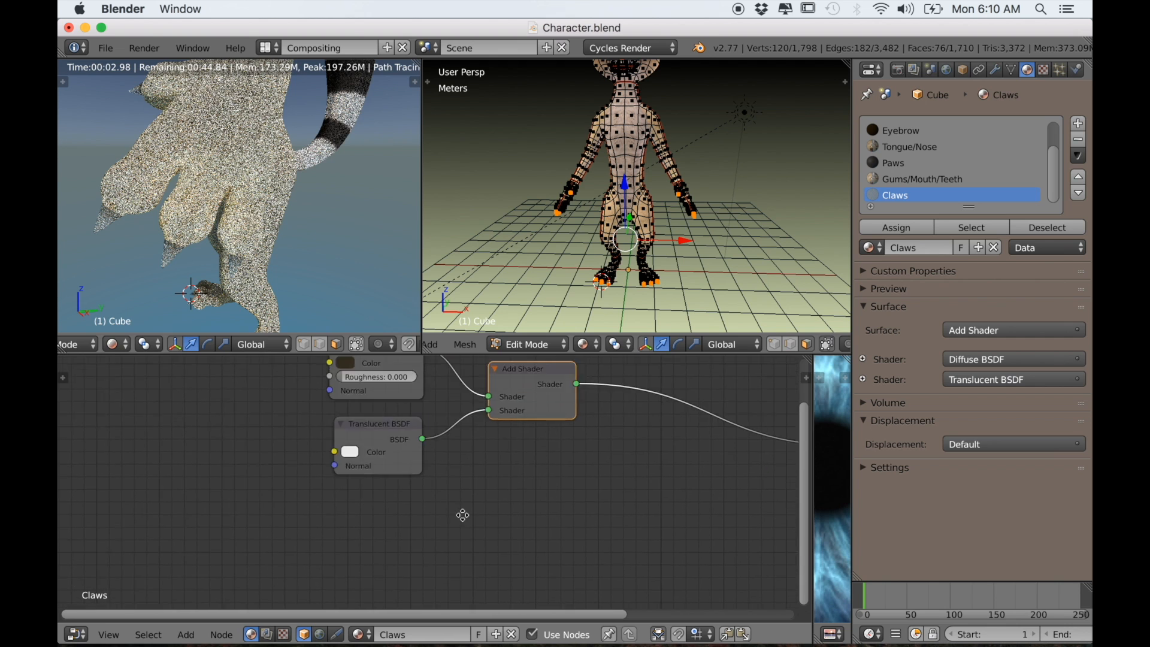
click(377, 499)
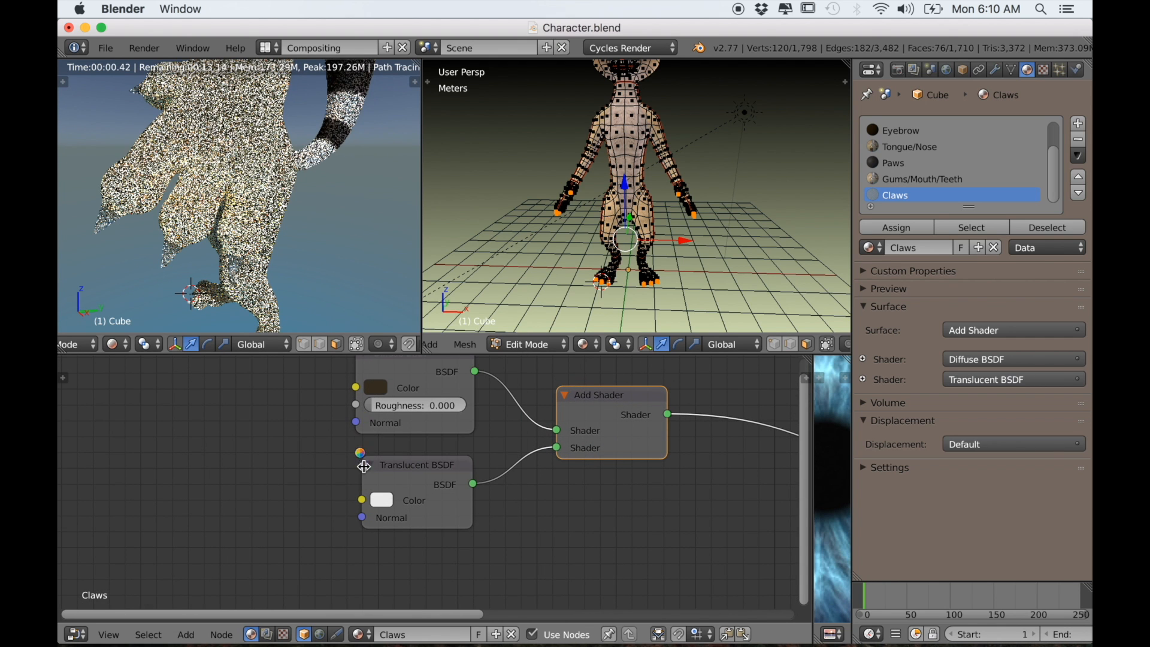
drag(380, 495, 380, 502)
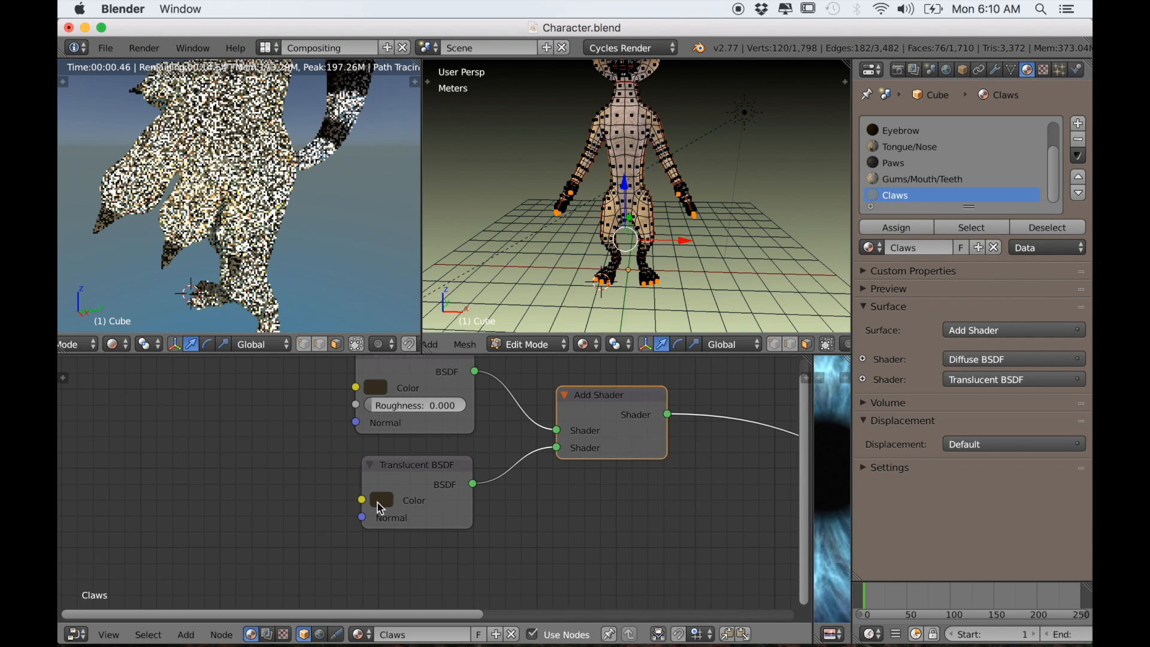
Step: Brighten the Translucent BSDF's colour to a warmer medium brown
click(377, 500)
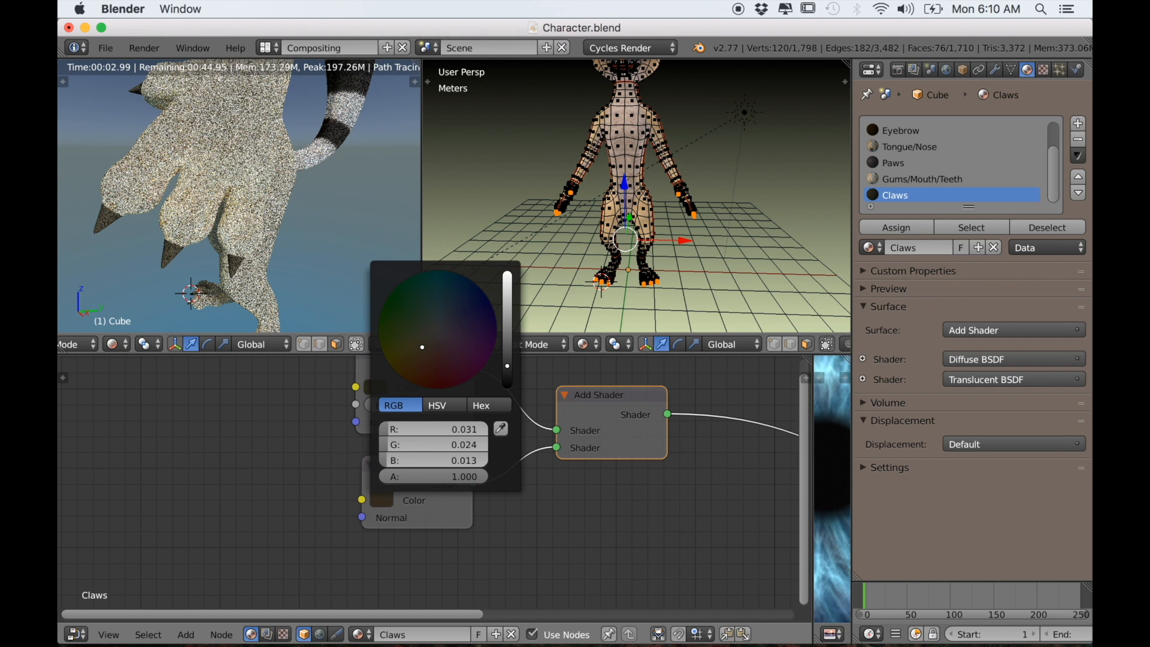
drag(508, 366, 507, 354)
drag(424, 352, 422, 355)
drag(507, 354, 507, 340)
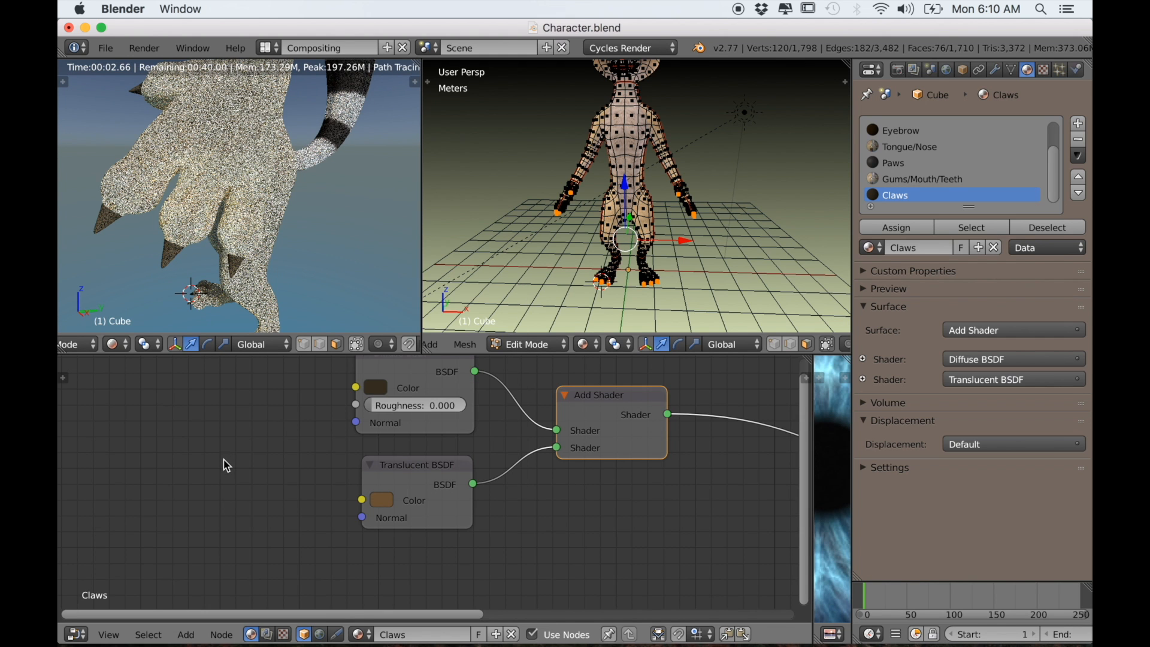
Step: Add a Glossy BSDF to the Claws material and combine it with the Add Shader through a Mix Shader before the Material Output
scroll(349, 494, down, 2)
scroll(371, 495, down, 4)
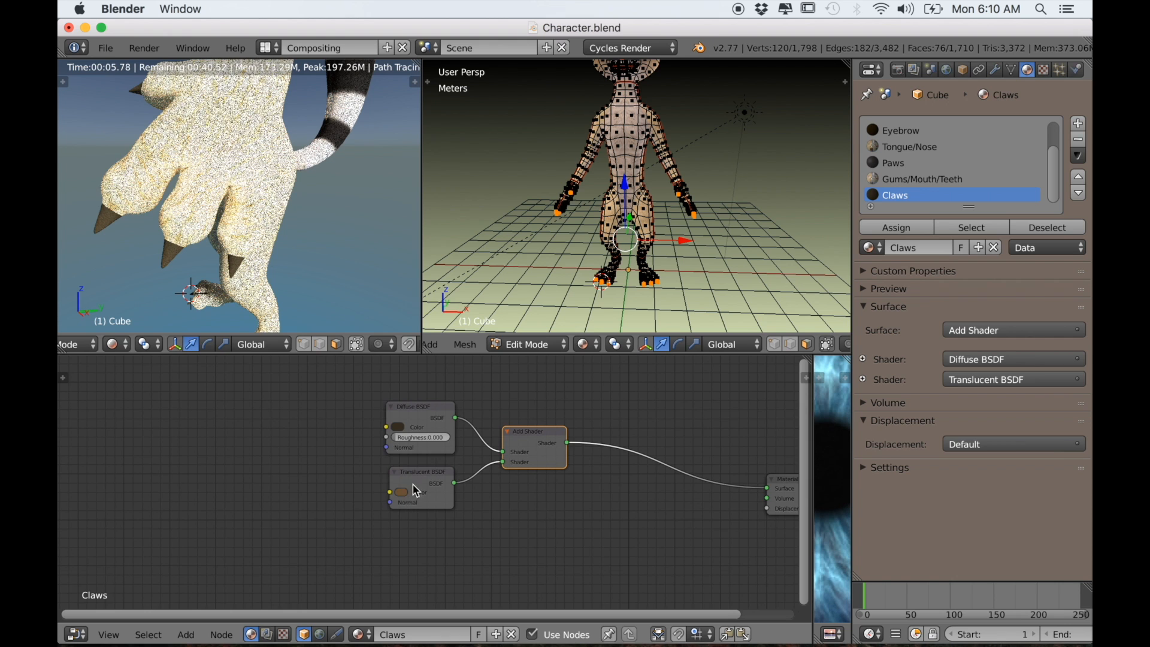
key(shift+a)
mouse_move(440, 515)
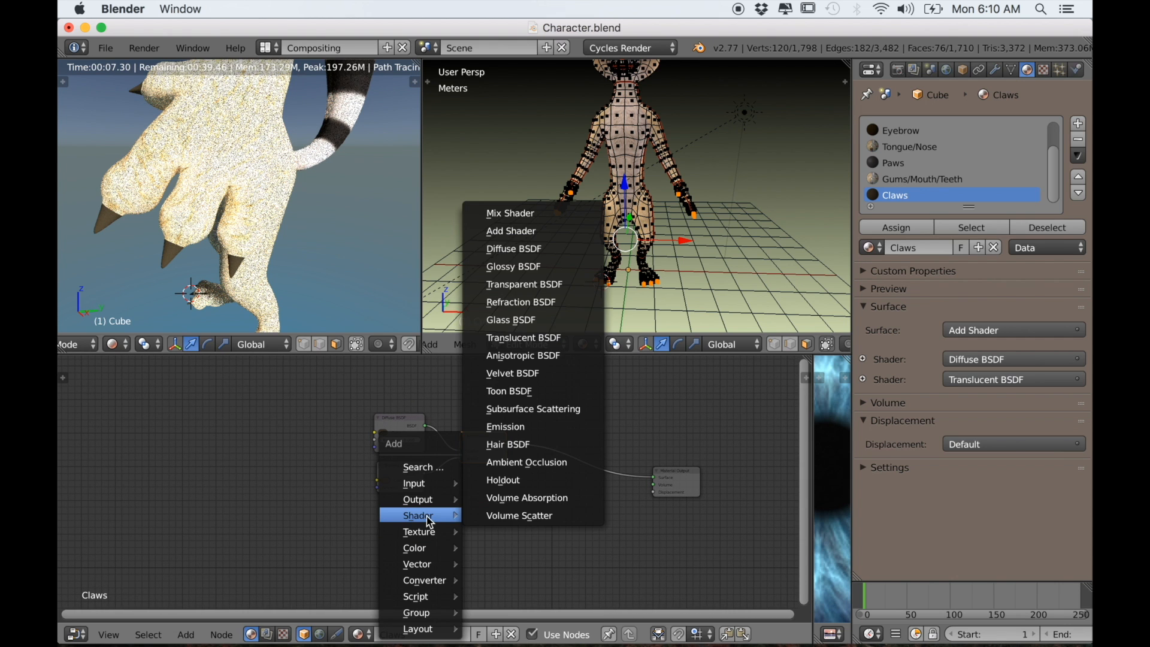
click(514, 266)
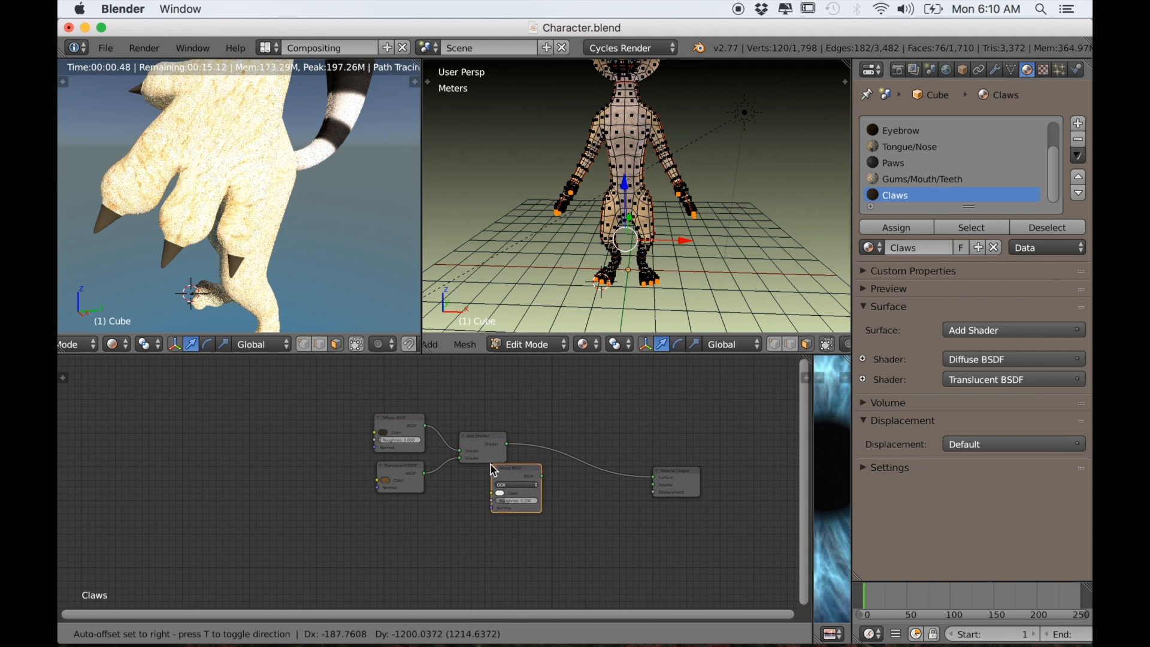
click(460, 534)
ctrl+alt+right_drag(484, 466, 497, 544)
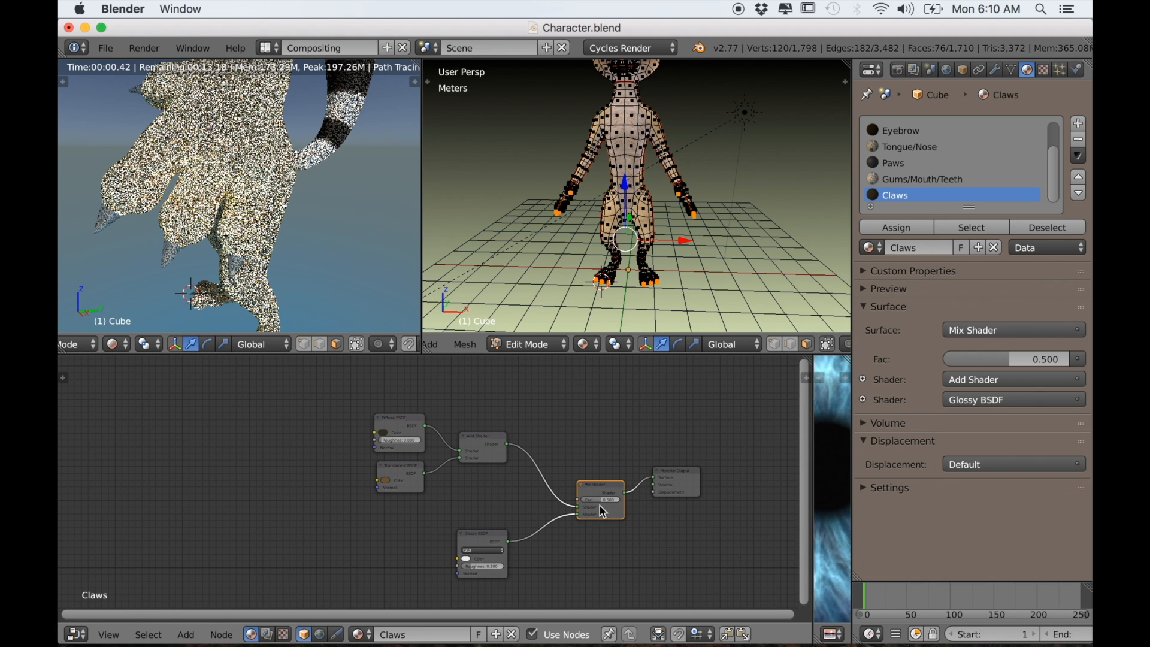
Step: Add a Fresnel node above the Glossy BSDF and connect its Fac output to the Mix Shader's Fac input
scroll(457, 544, up, 2)
key(shift+a)
mouse_move(443, 532)
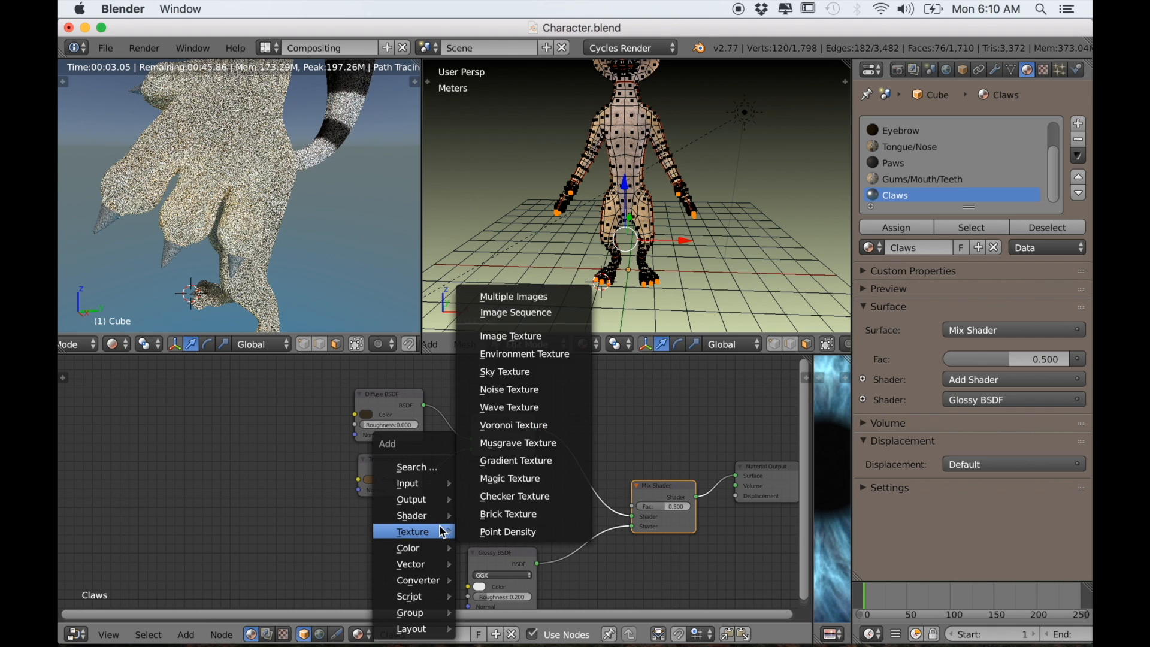
mouse_move(417, 491)
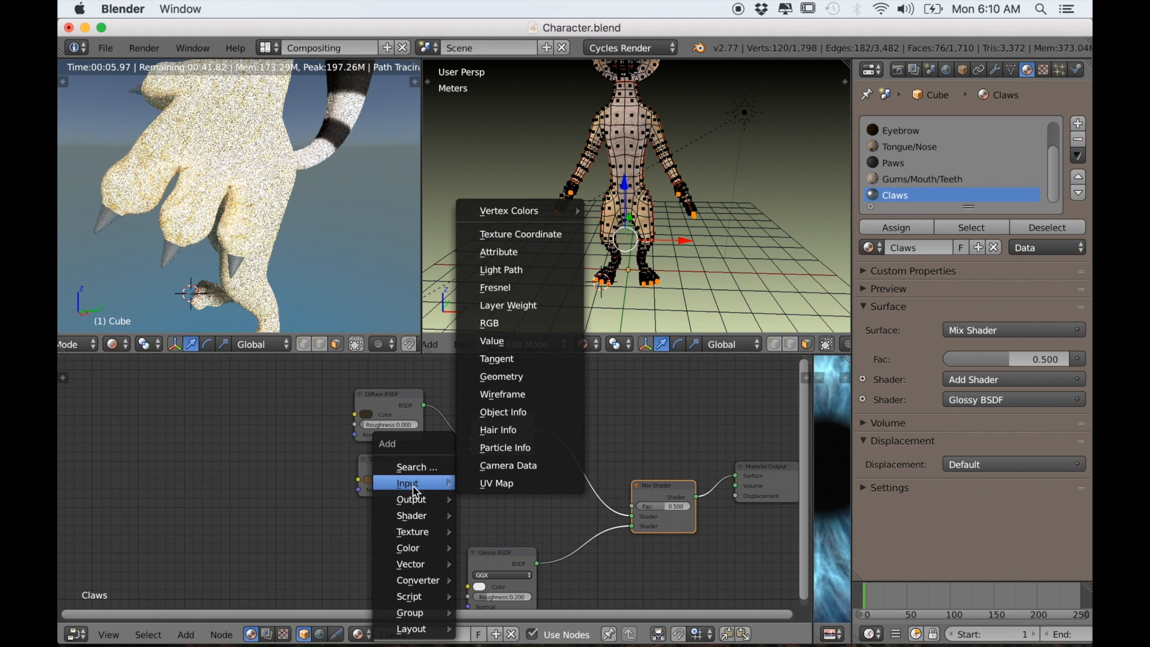
click(498, 288)
click(508, 498)
mouse_move(527, 501)
mouse_down()
mouse_move(564, 502)
mouse_move(524, 506)
mouse_move(535, 505)
mouse_up()
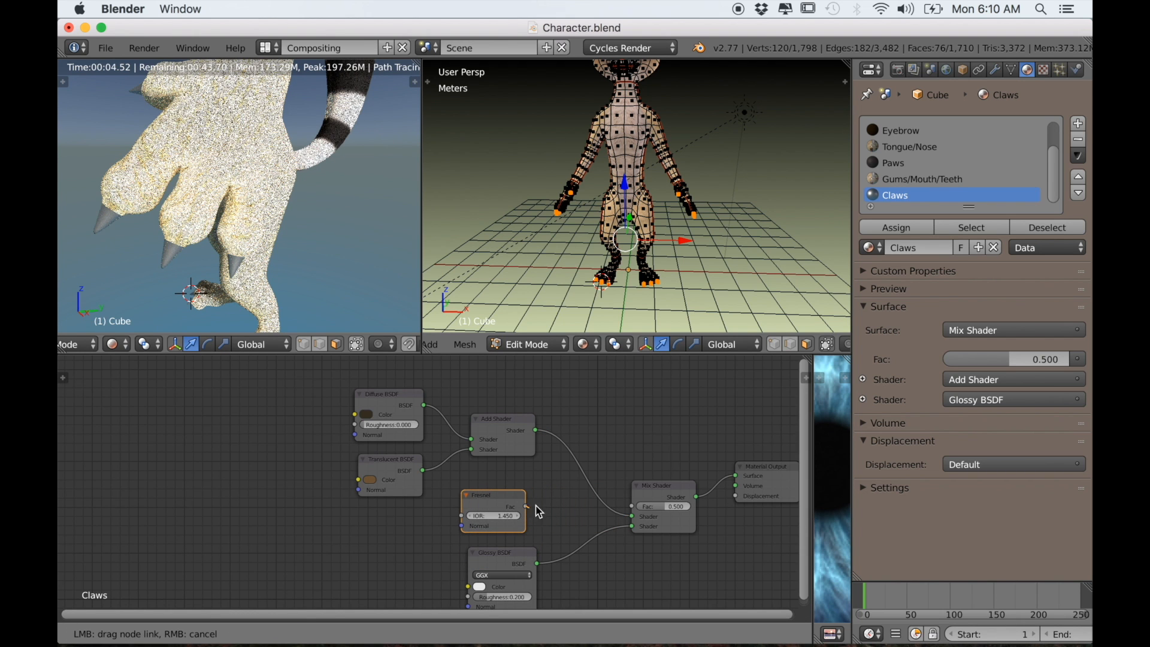
drag(609, 508, 631, 508)
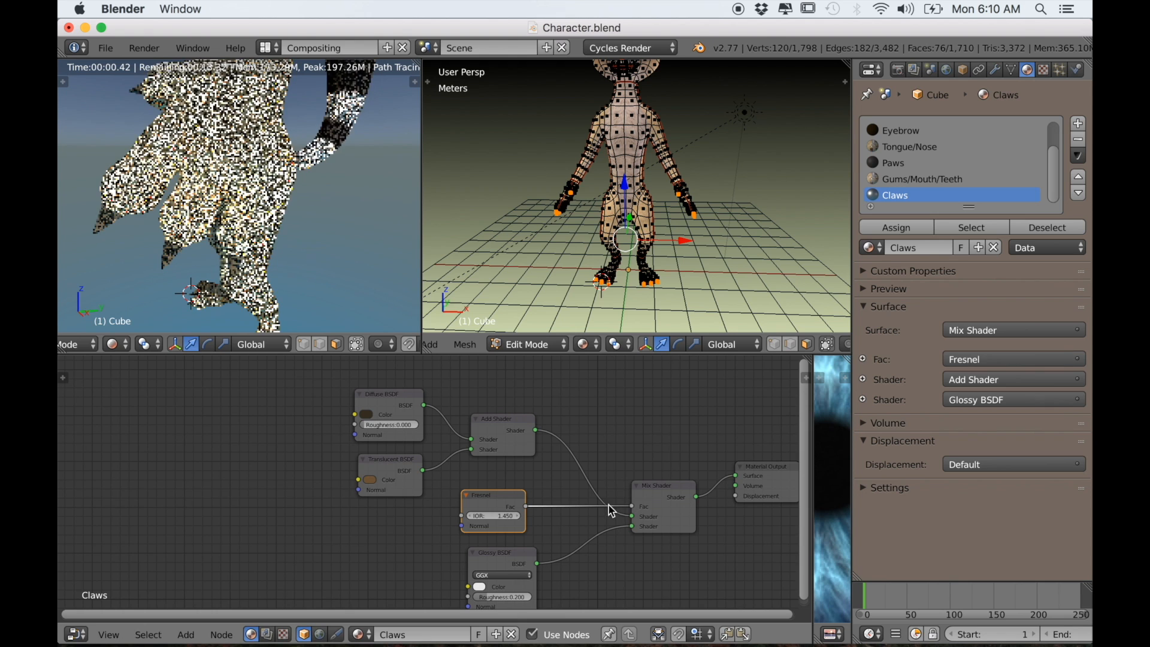
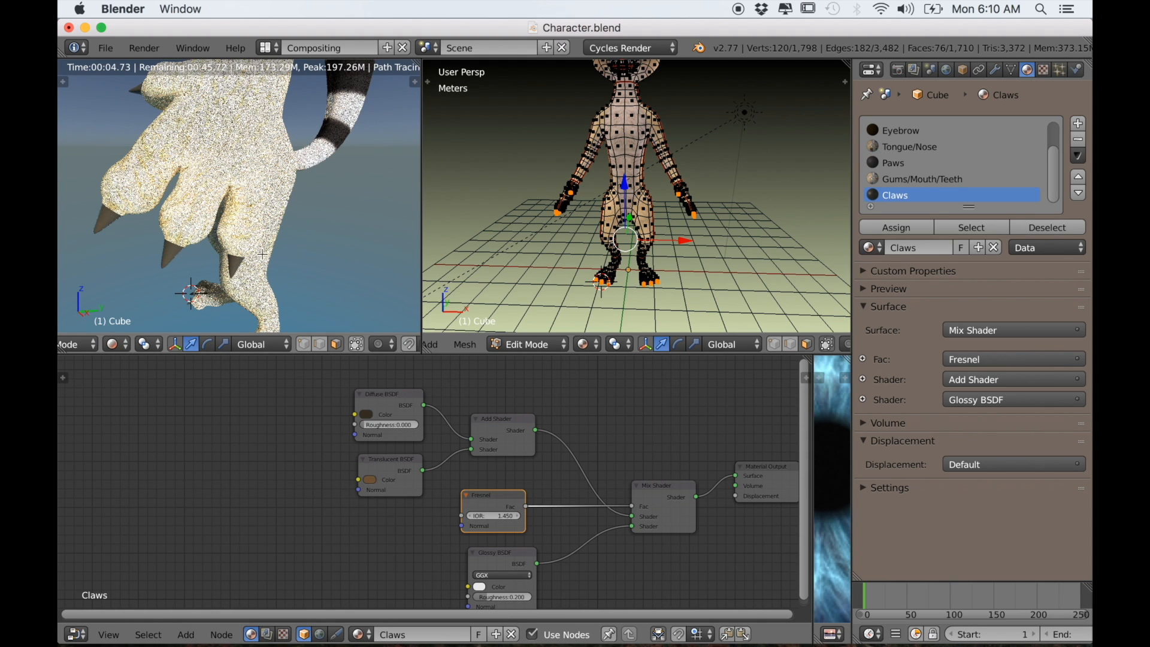
scroll(262, 254, down, 8)
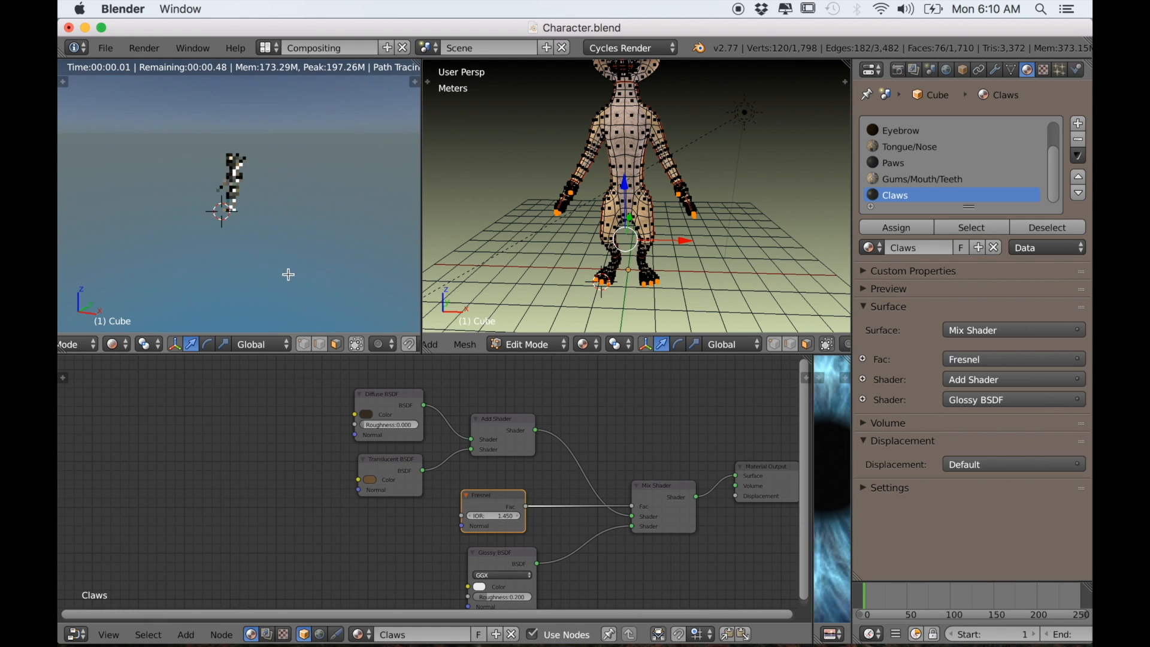
scroll(288, 274, up, 8)
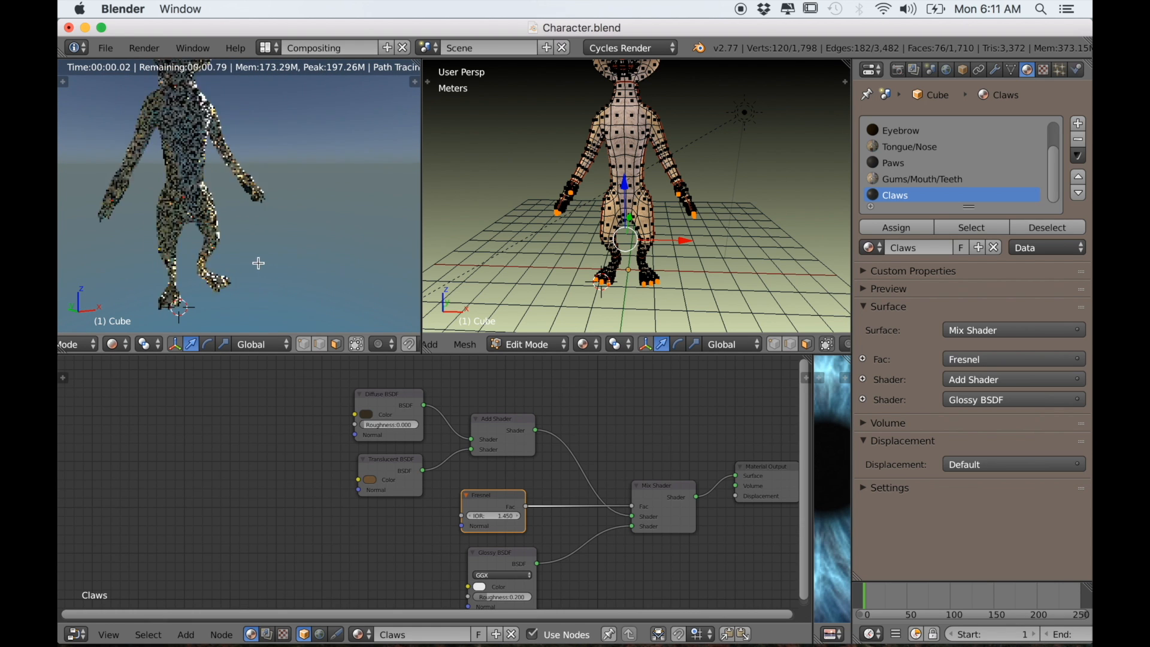
scroll(258, 263, up, 8)
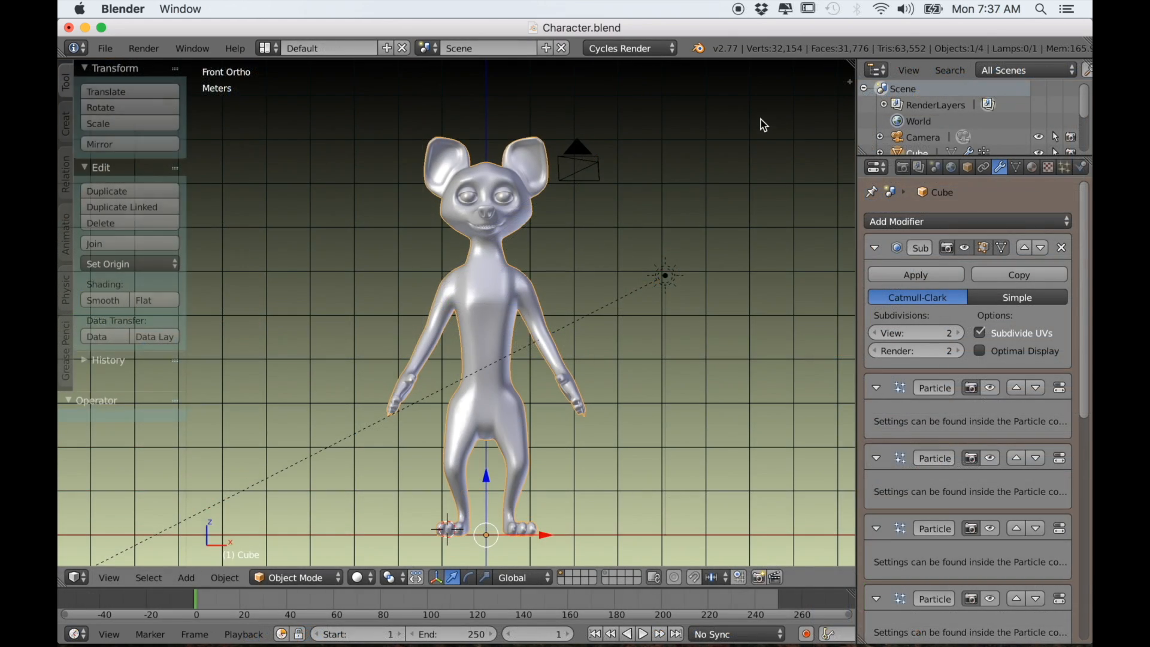
Step: Split the 3D viewport into front and right orthographic views of the character, hiding the tool shelf and showing the properties region
key(t)
drag(855, 76, 359, 223)
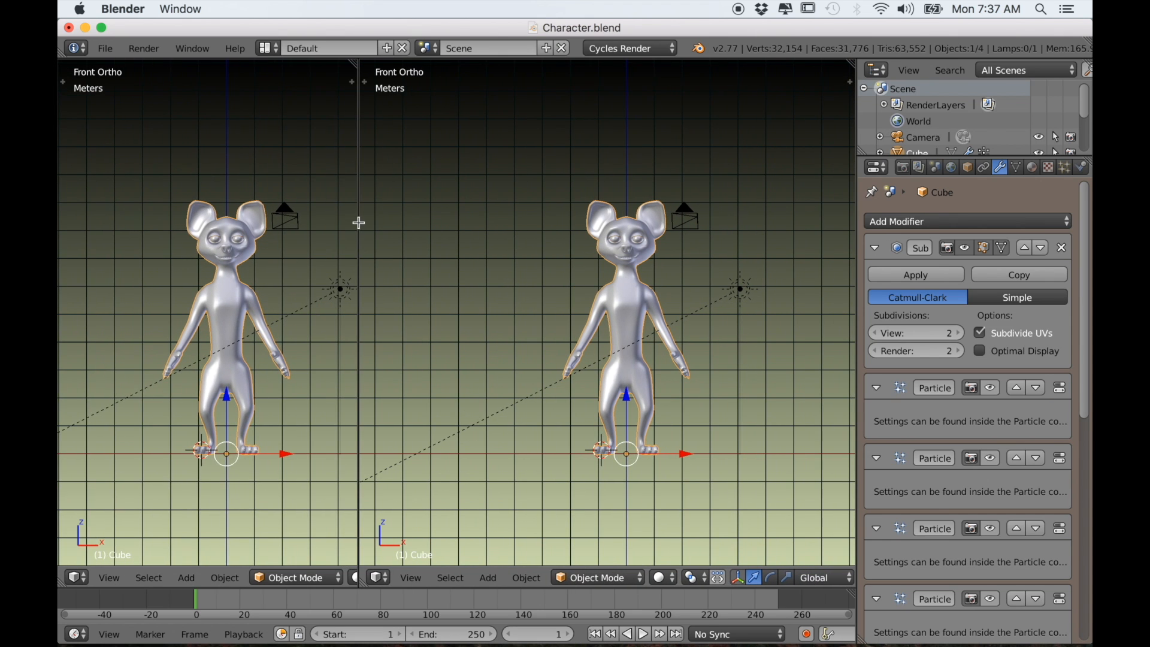
scroll(282, 310, up, 2)
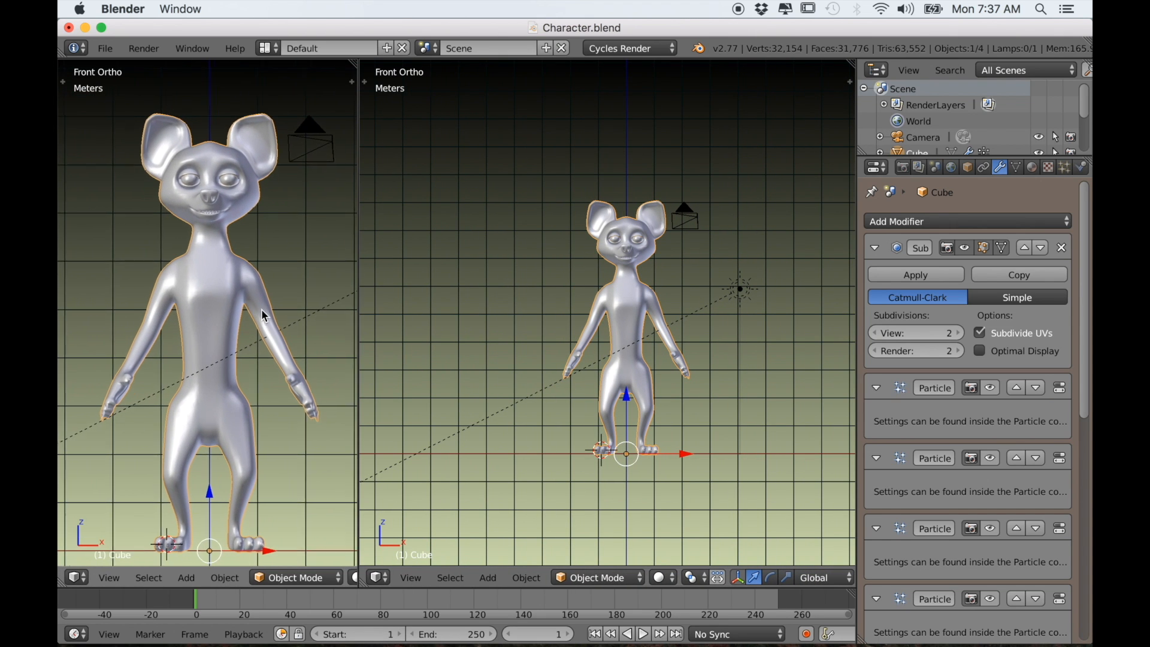
key(KP_3)
scroll(573, 329, up, 3)
shift+middle_drag(552, 307, 484, 303)
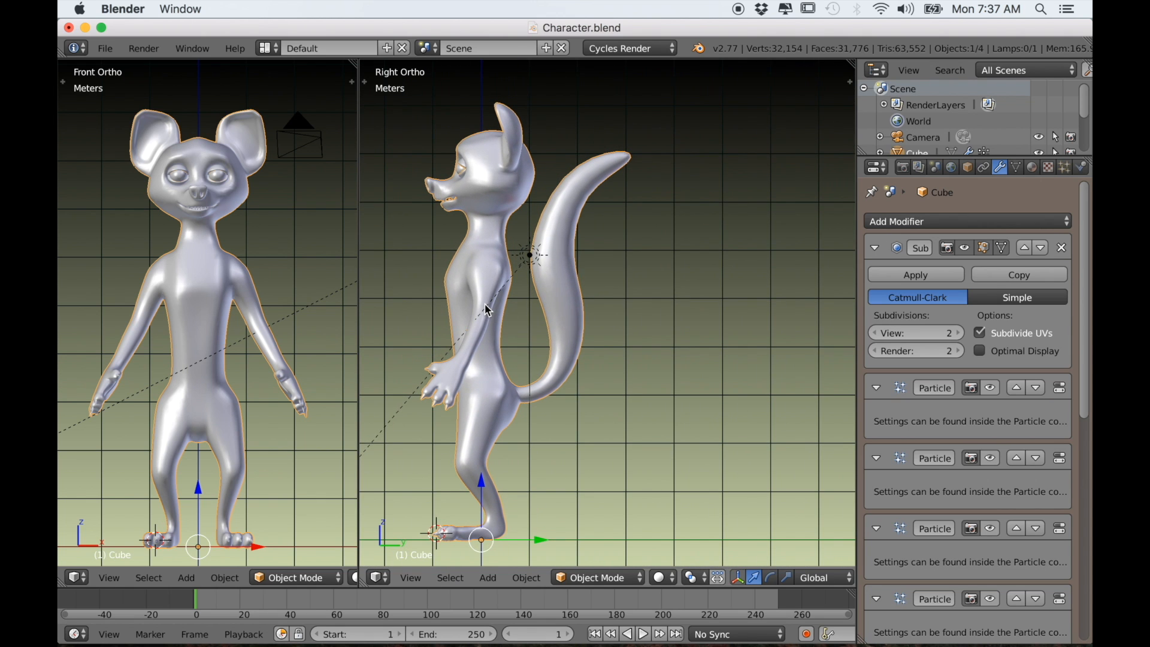
key(n)
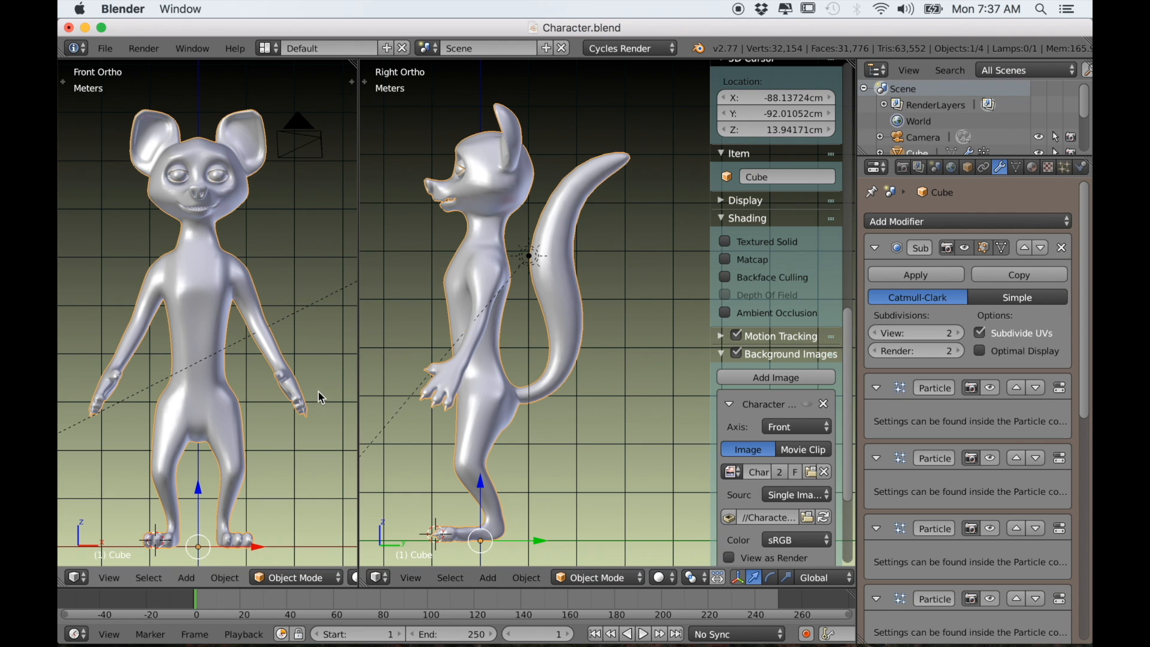
drag(358, 371, 367, 373)
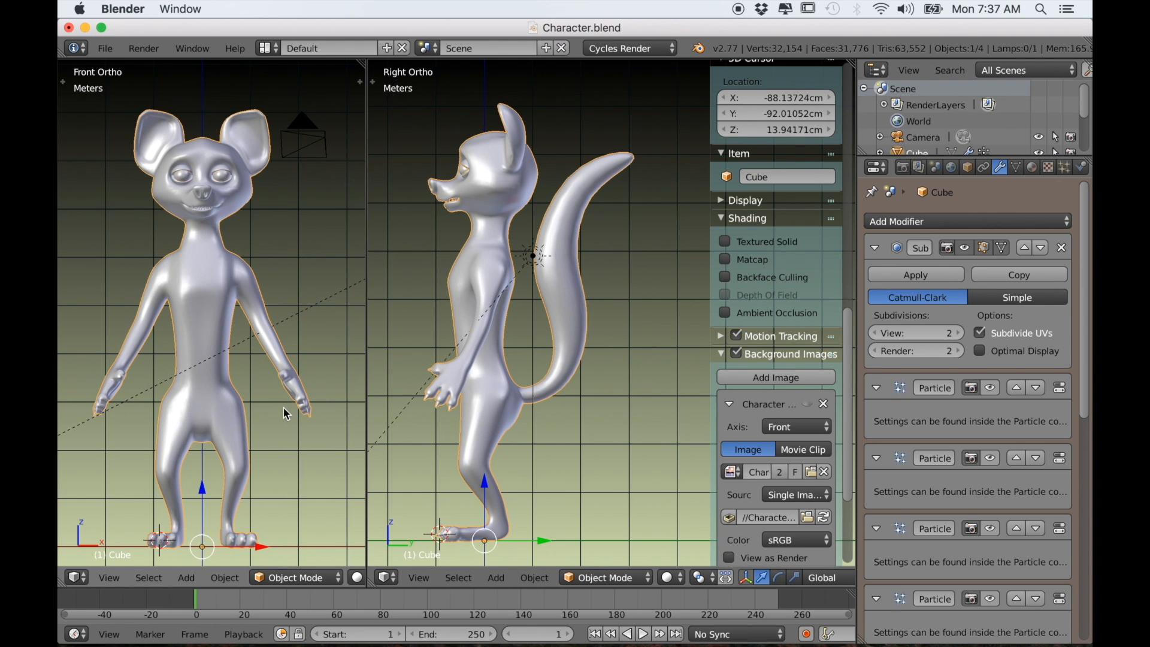
shift+middle_drag(284, 414, 287, 402)
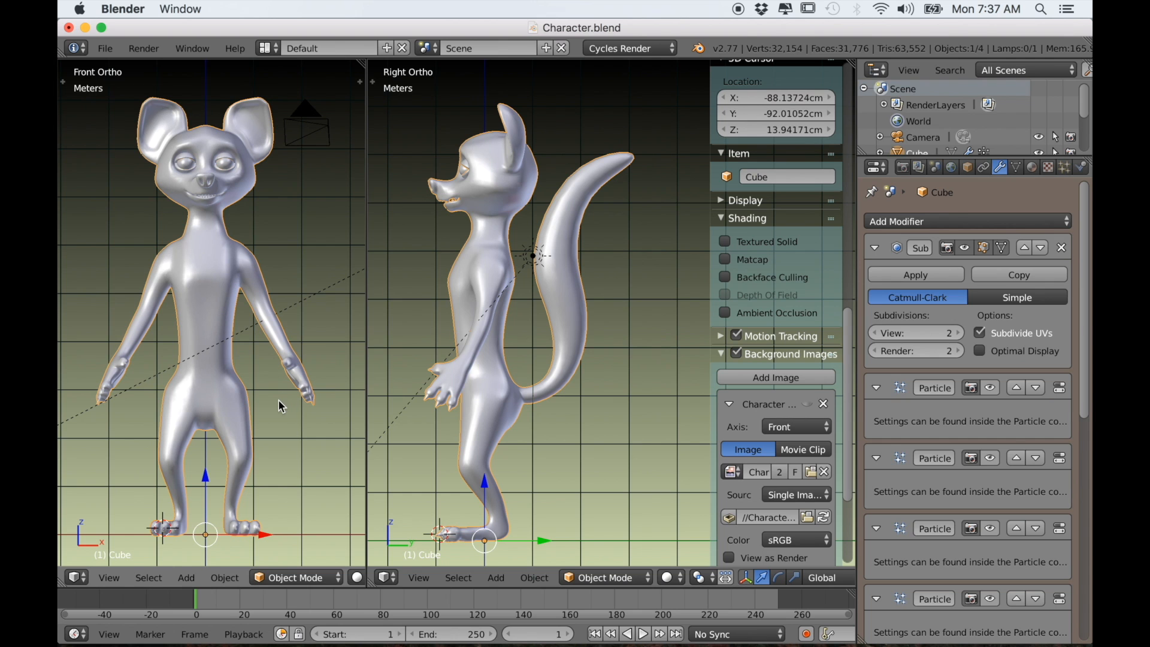
Step: Reset the 3D cursor to the world origin and add a single-bone armature there
key(shift+c)
scroll(164, 422, up, 2)
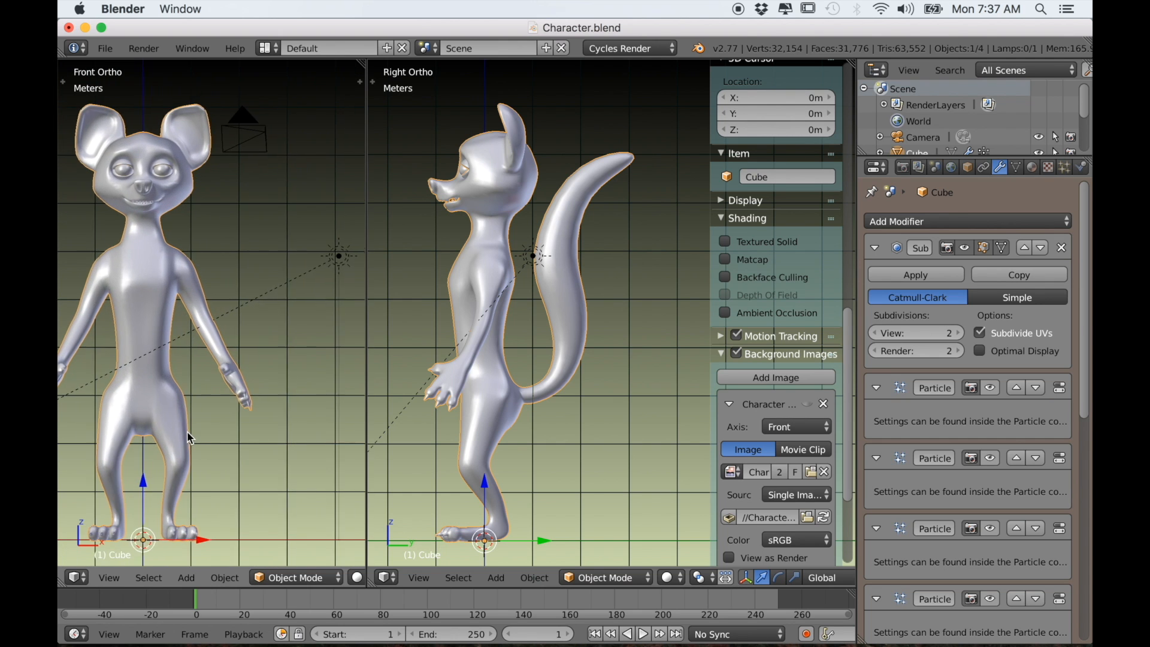
shift+middle_drag(270, 419, 270, 423)
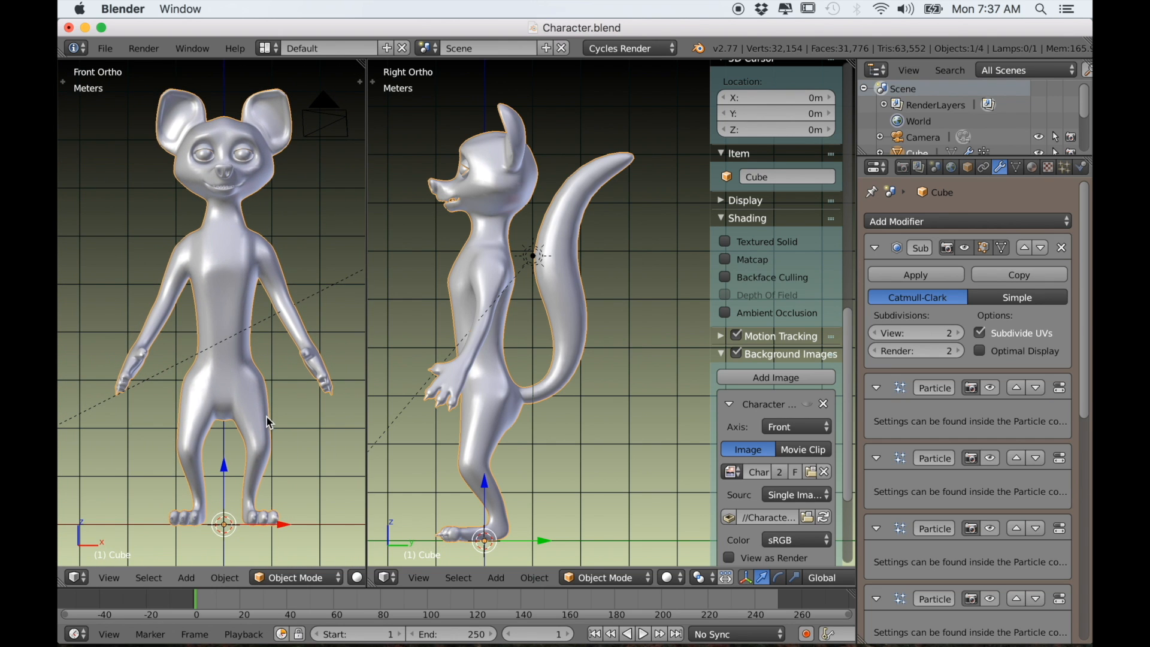
key(shift+a)
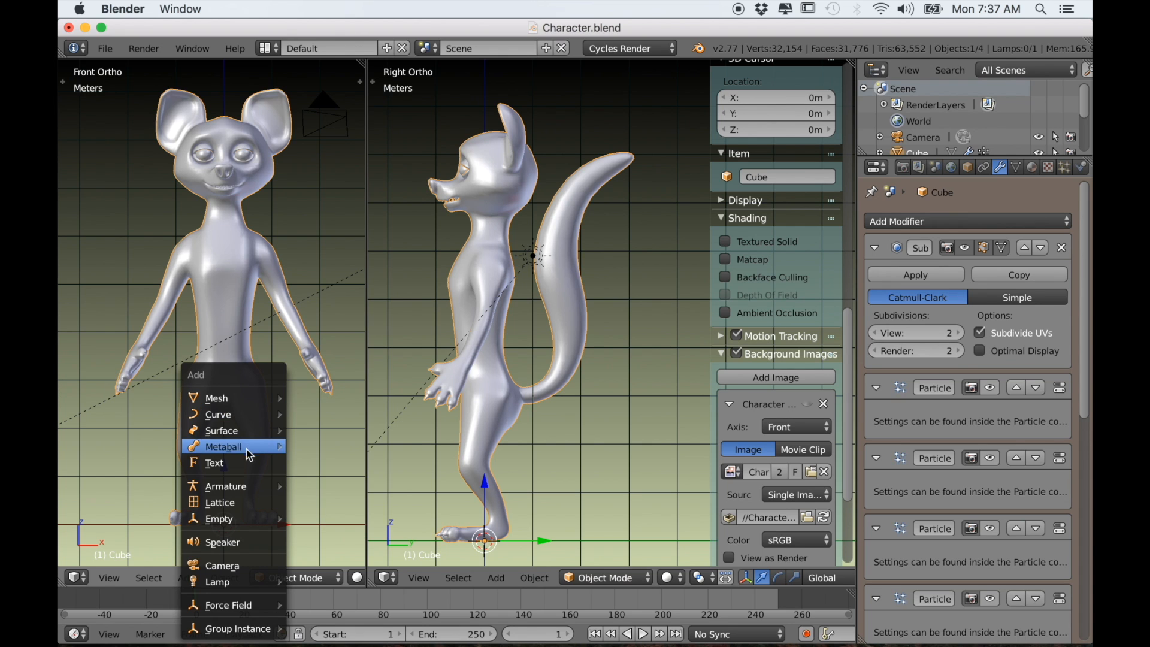
mouse_move(240, 486)
click(296, 487)
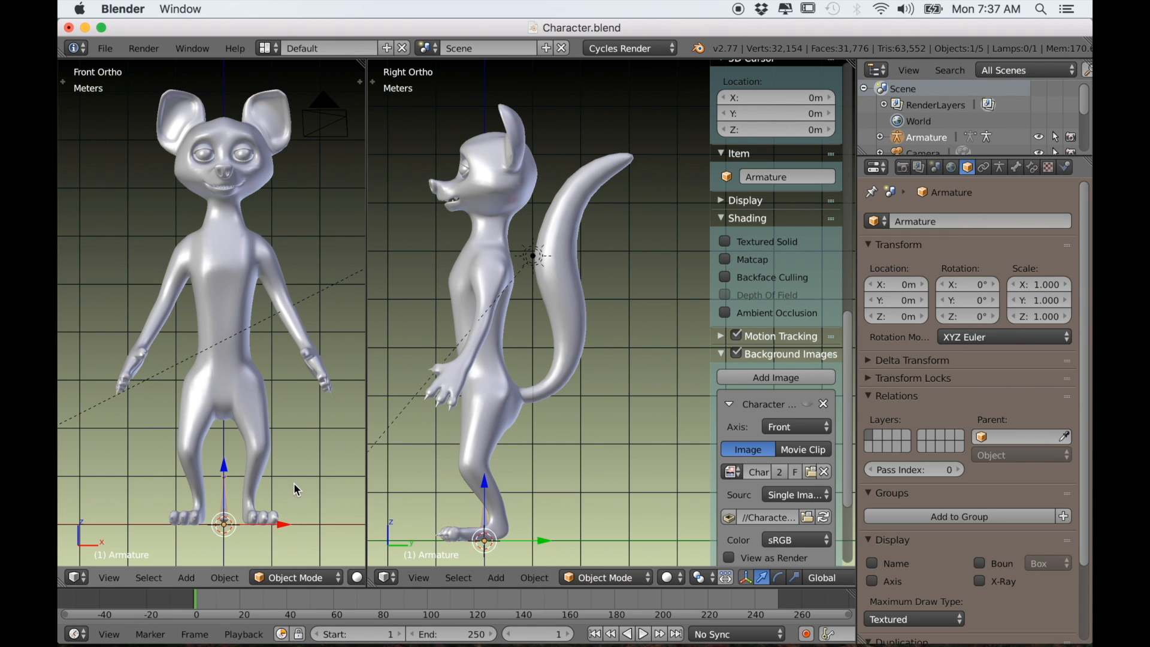
Step: Enter Edit Mode on the armature and enable X-Ray display so its bones draw through the character mesh
shift+middle_drag(464, 497, 503, 457)
key(Tab)
scroll(520, 484, up, 2)
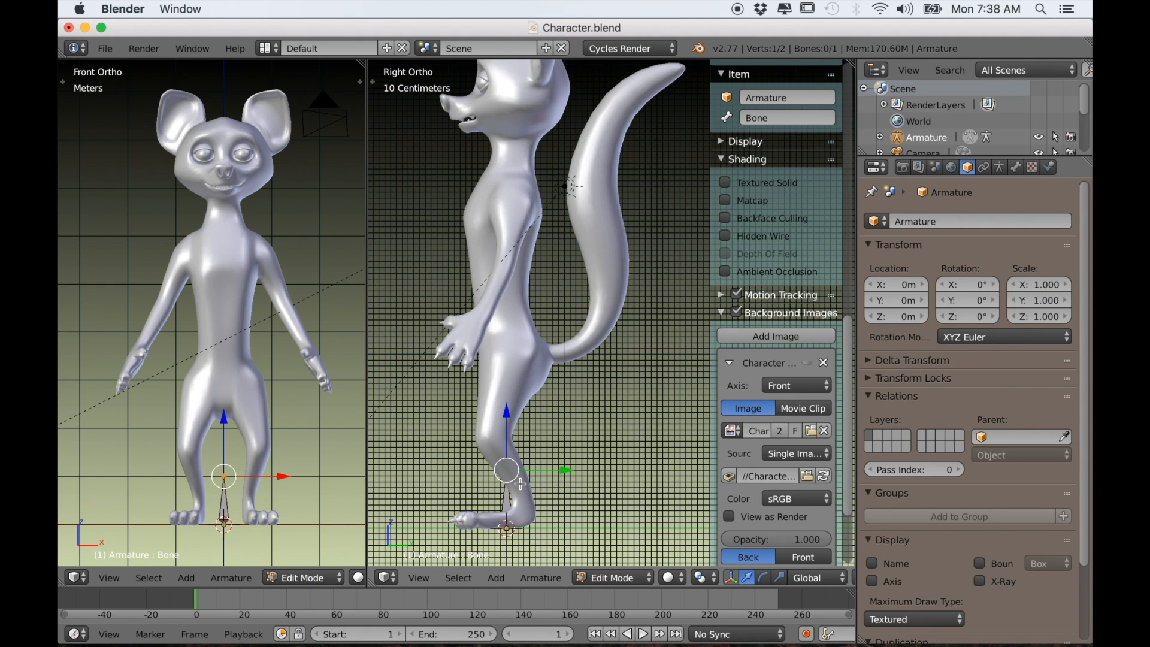
key(z)
mouse_move(520, 484)
shift+middle_down()
mouse_move(517, 445)
mouse_move(516, 537)
shift+middle_up()
key(z)
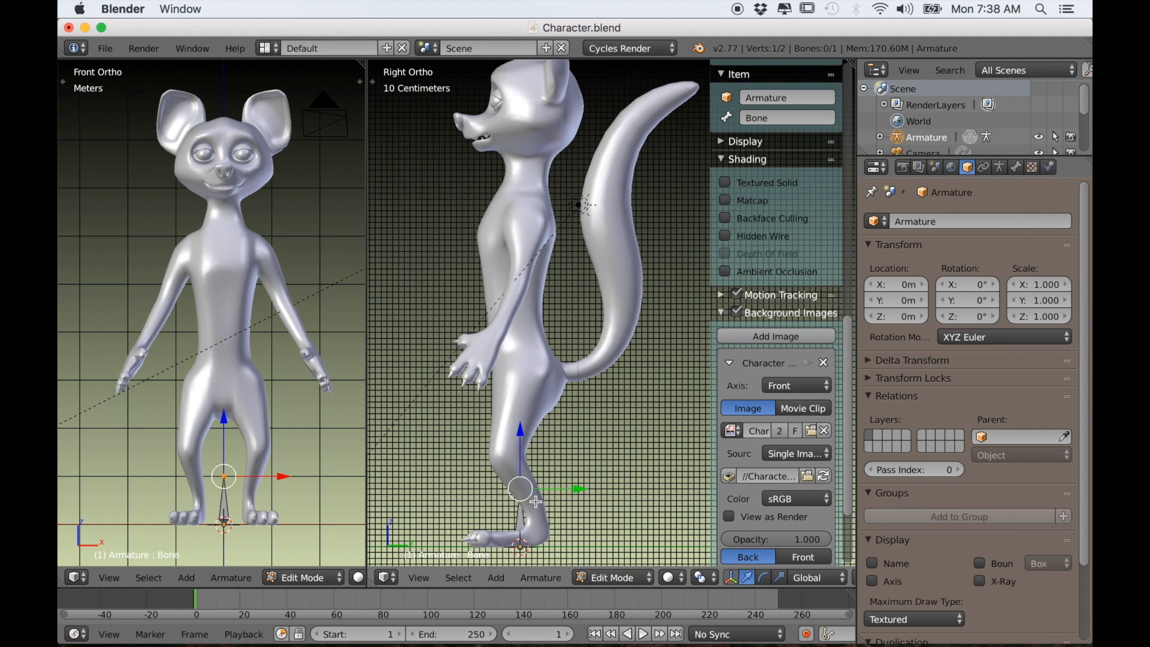
click(1000, 168)
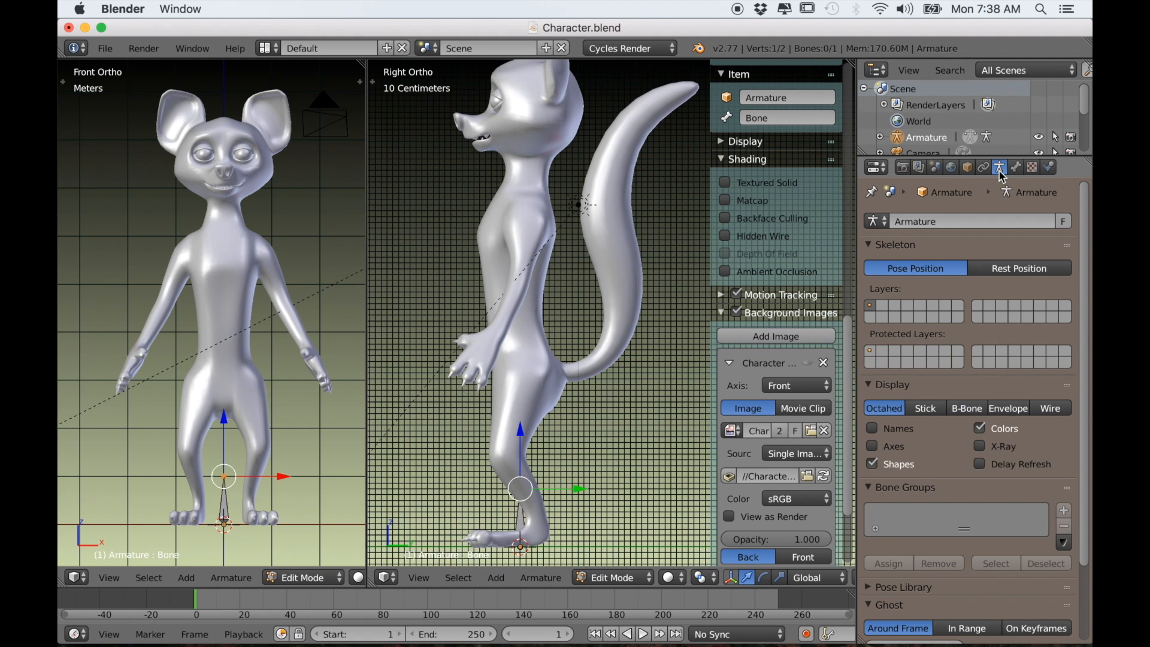
click(978, 447)
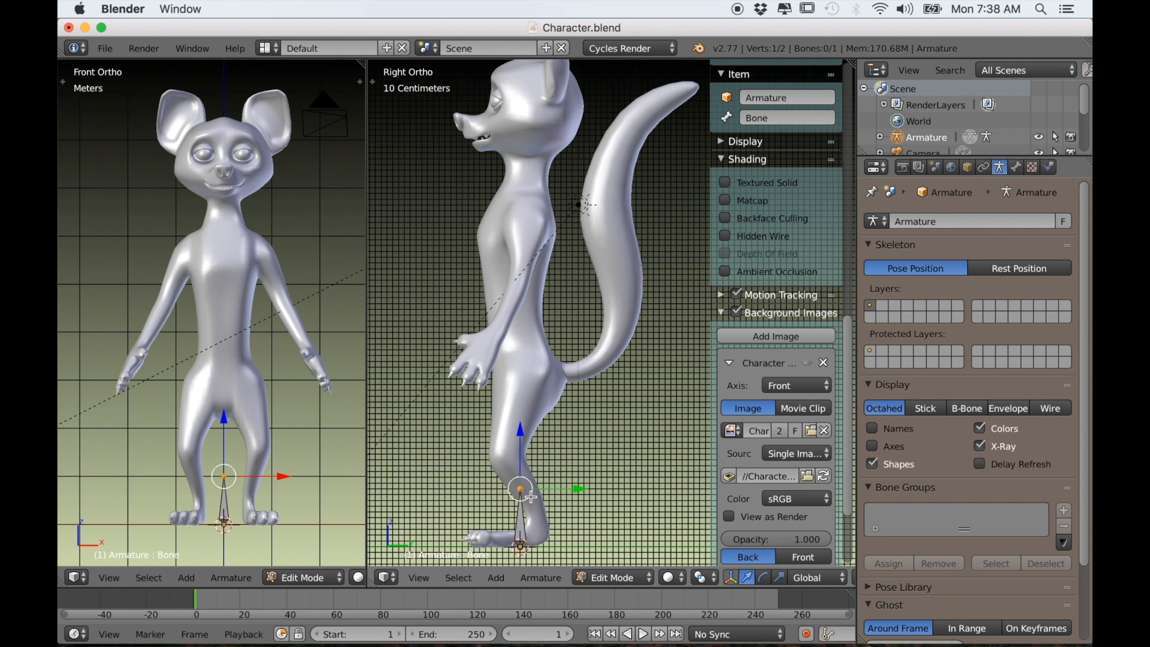
Step: Move the bone's tip down to ground level in front of the character, making a horizontal bone about 3 m long, and deselect it
shift+middle_drag(531, 497, 552, 478)
scroll(542, 478, down, 1)
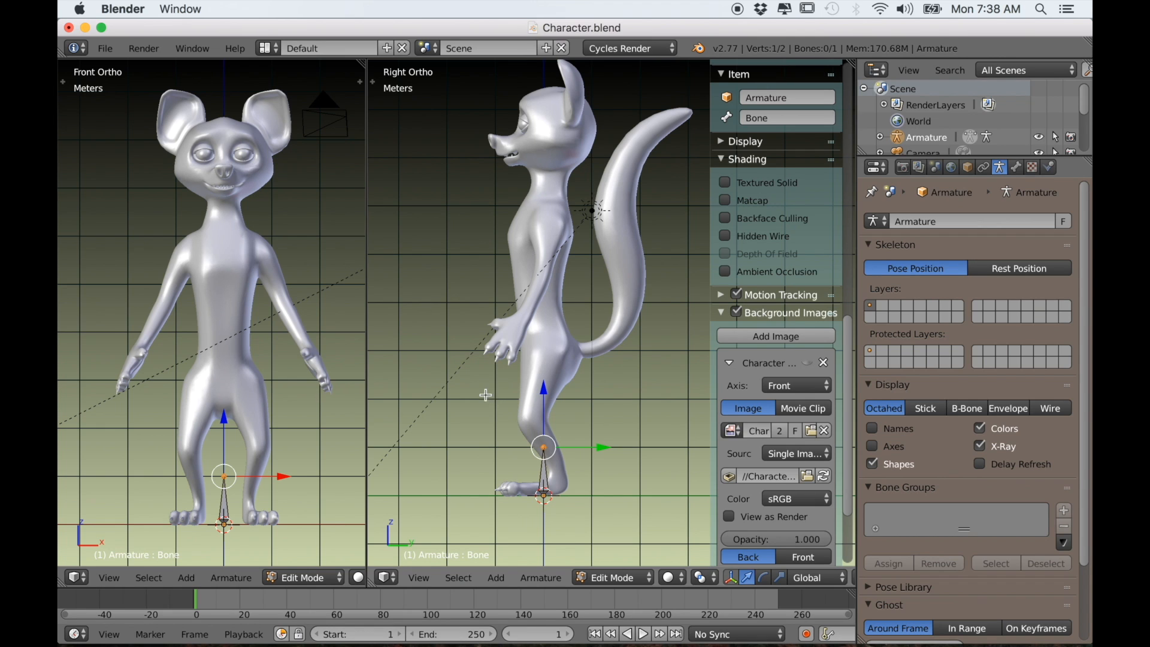
key(g)
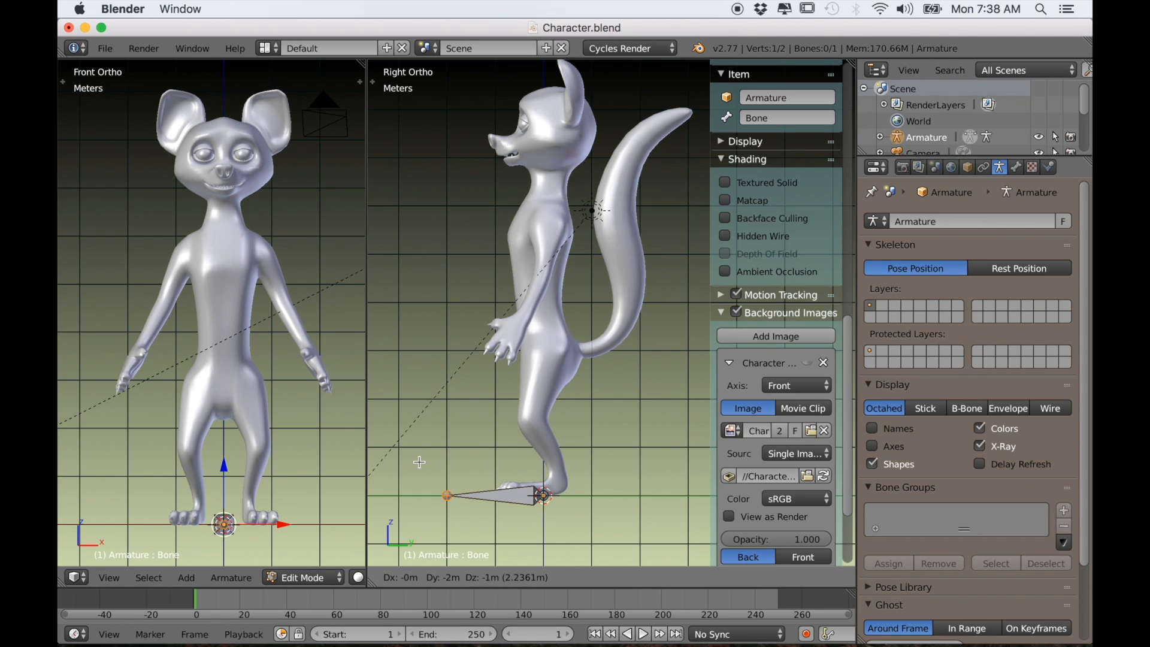
click(388, 462)
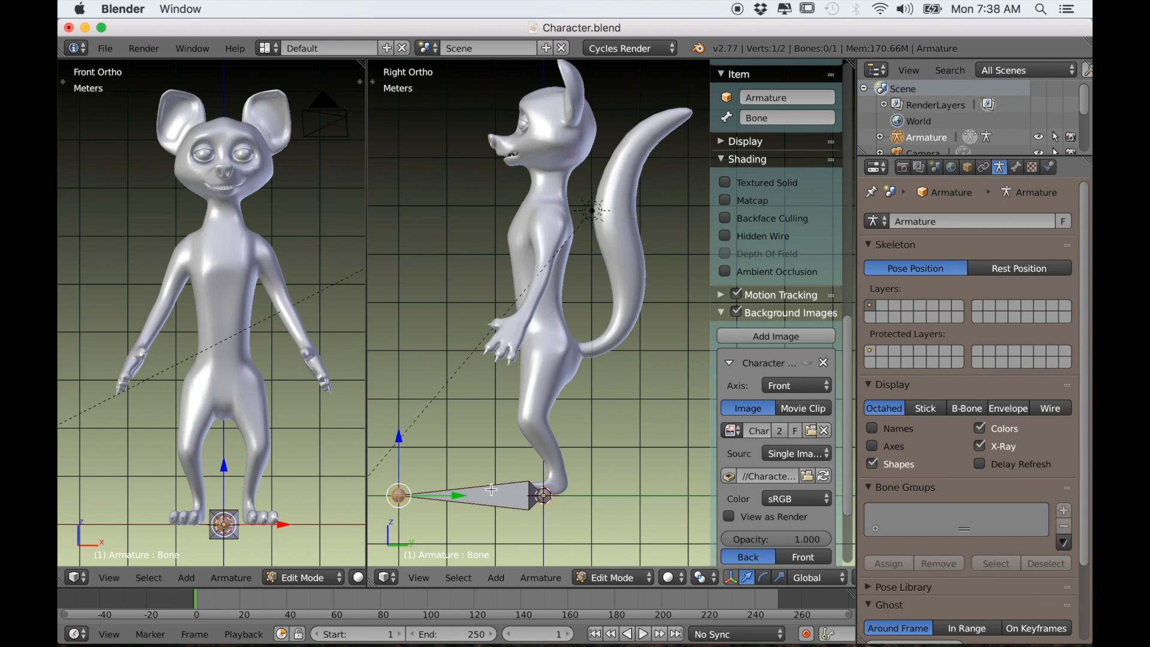
key(a)
Step: Select the horizontal ground-level bone in the right view and rename it Root Bone
scroll(491, 499, down, 2)
shift+middle_drag(557, 500, 566, 494)
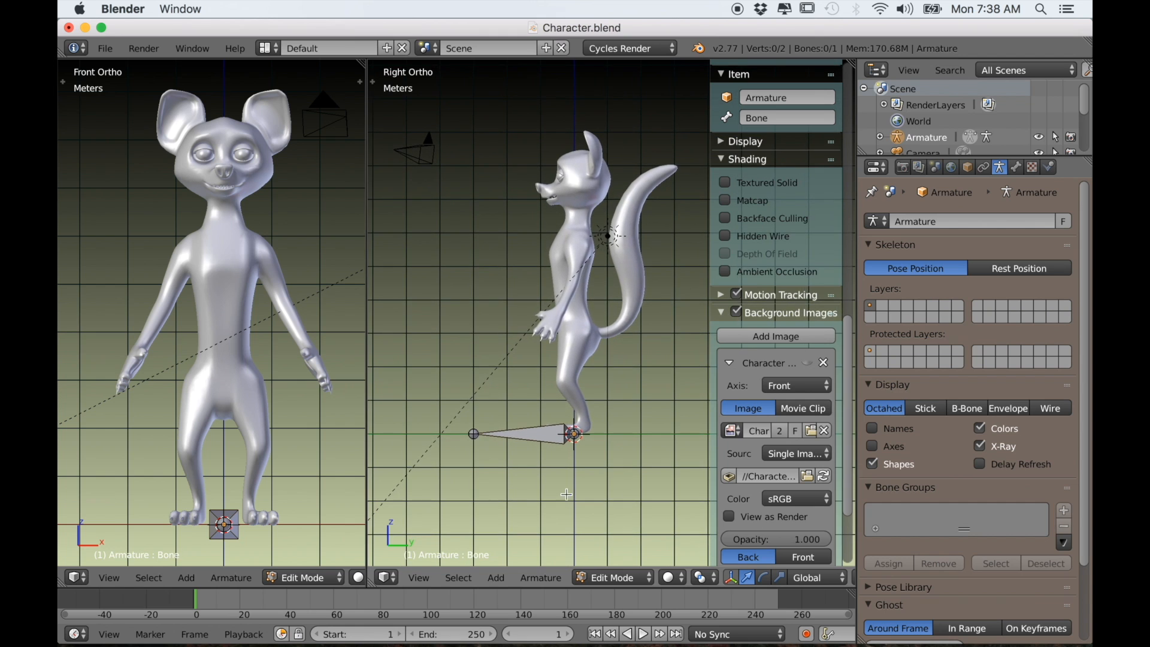
shift+middle_drag(621, 461, 606, 477)
scroll(758, 462, down, 3)
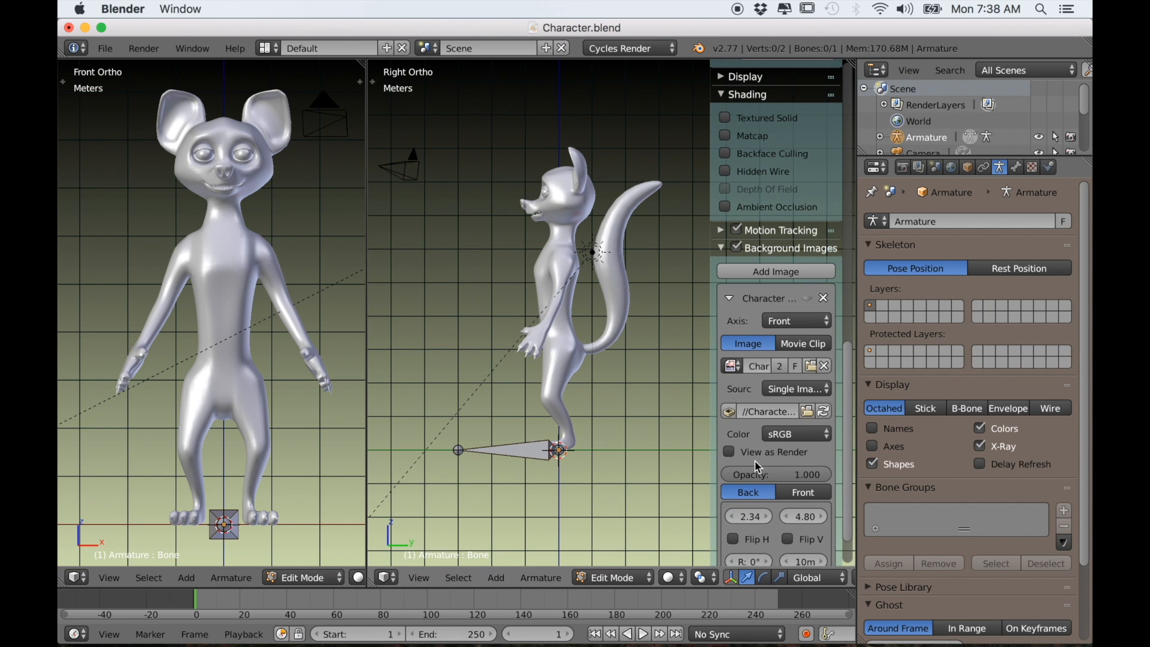
scroll(771, 419, up, 8)
scroll(756, 328, up, 2)
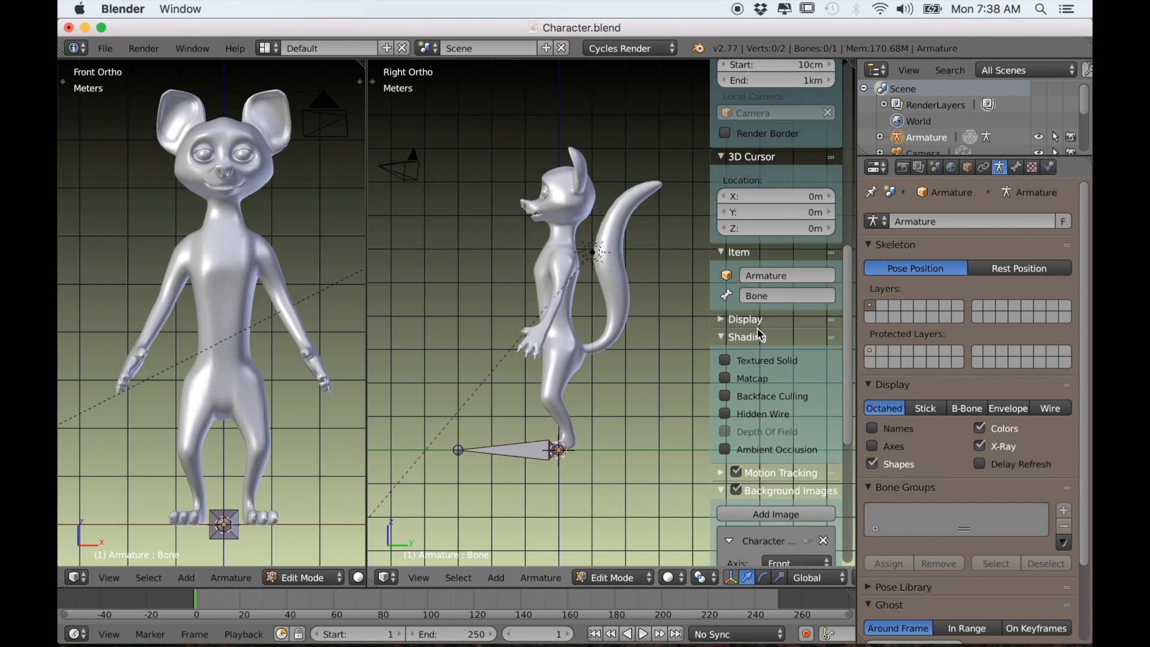
shift+middle_drag(593, 305, 585, 316)
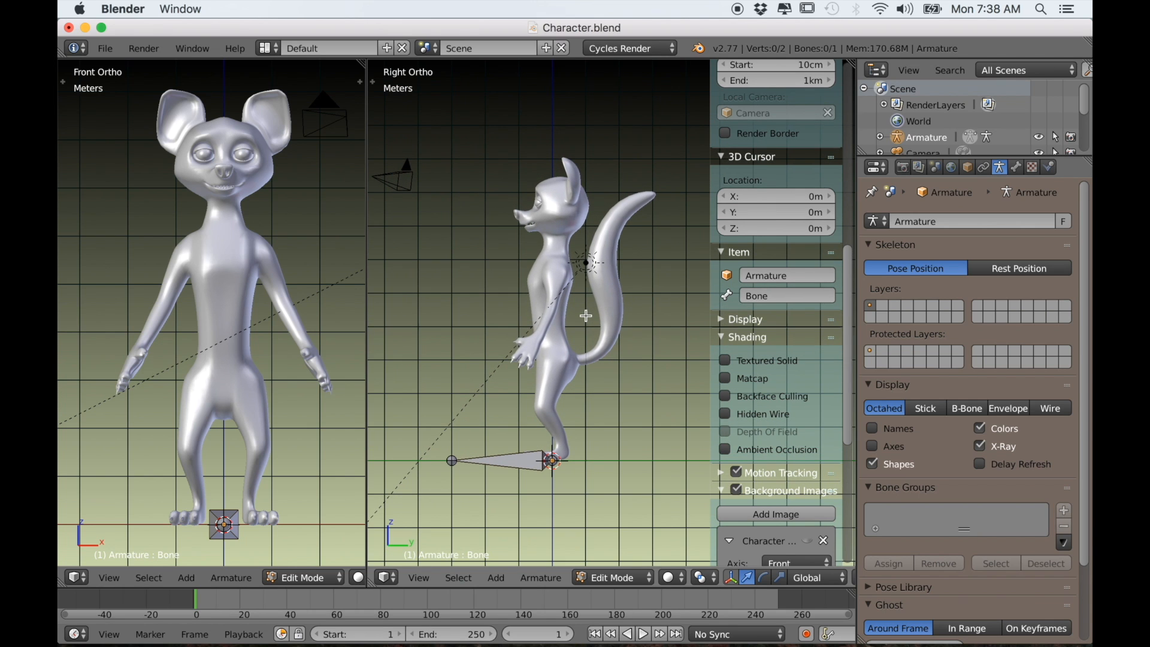
right_click(521, 463)
shift+middle_drag(559, 450, 552, 459)
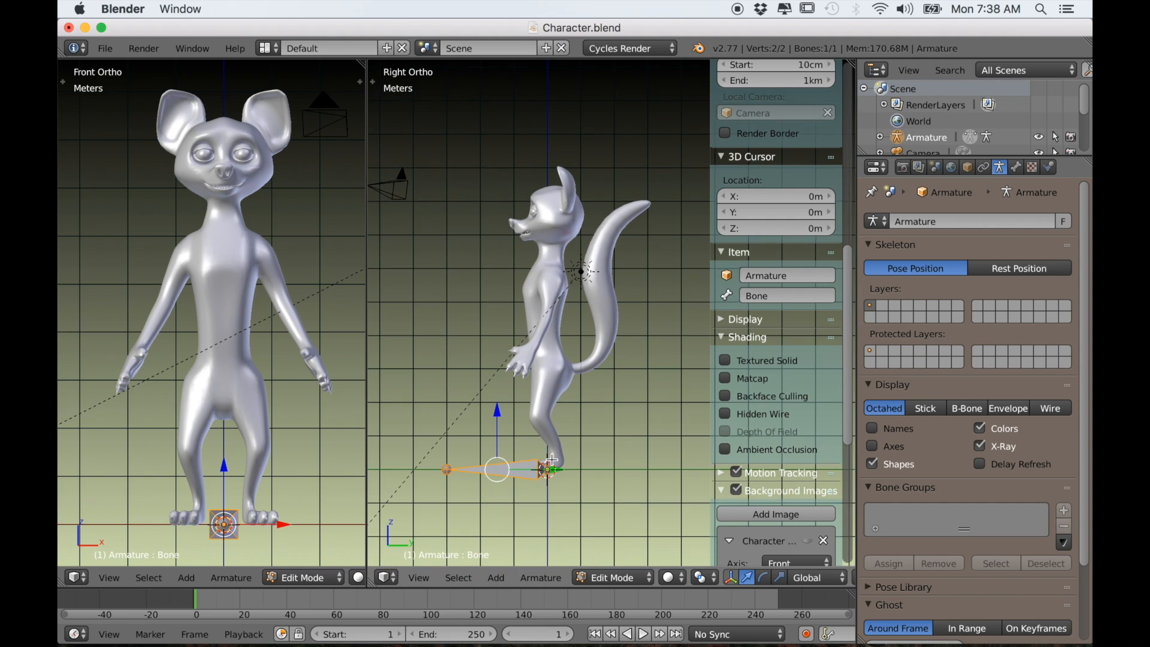
shift+middle_drag(571, 446, 562, 455)
double_click(747, 297)
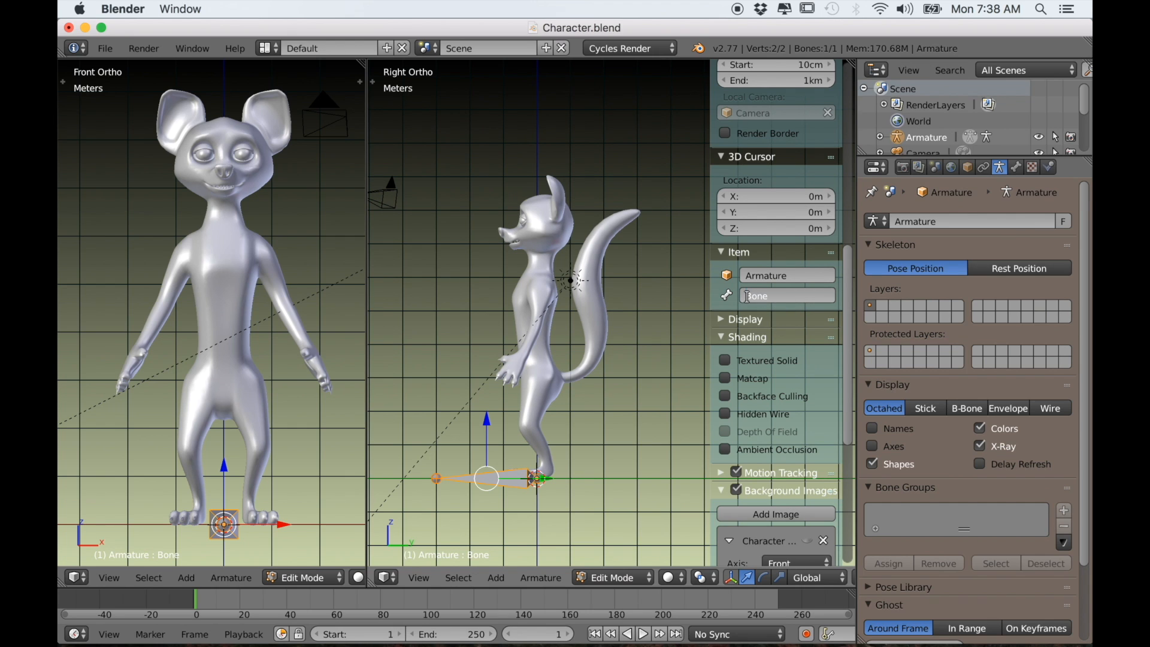
text(Root)
key(Return)
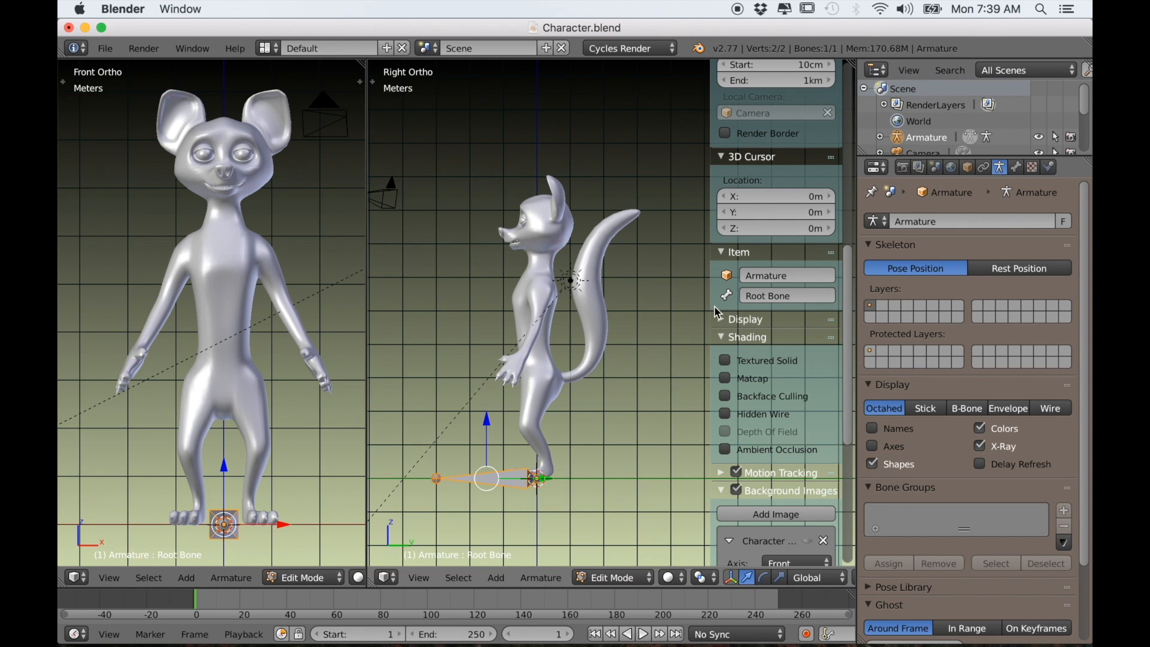
Step: Duplicate the Root Bone in Edit Mode and place the copy at hip height, about 3.07 m above the original
key(Tab)
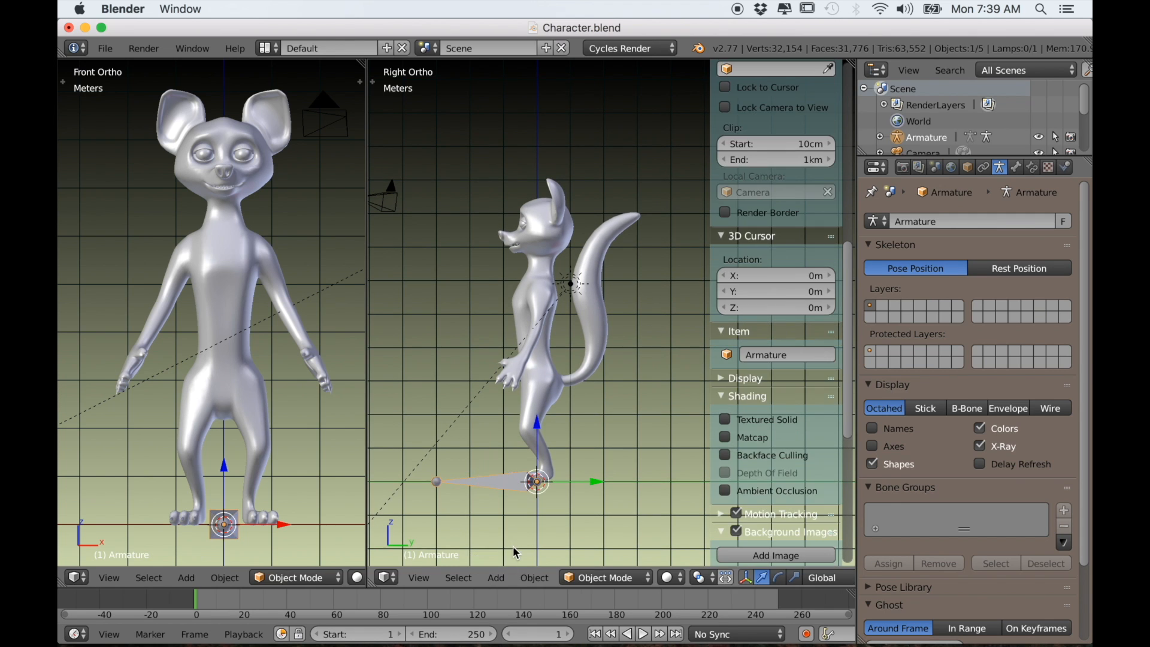
key(Tab)
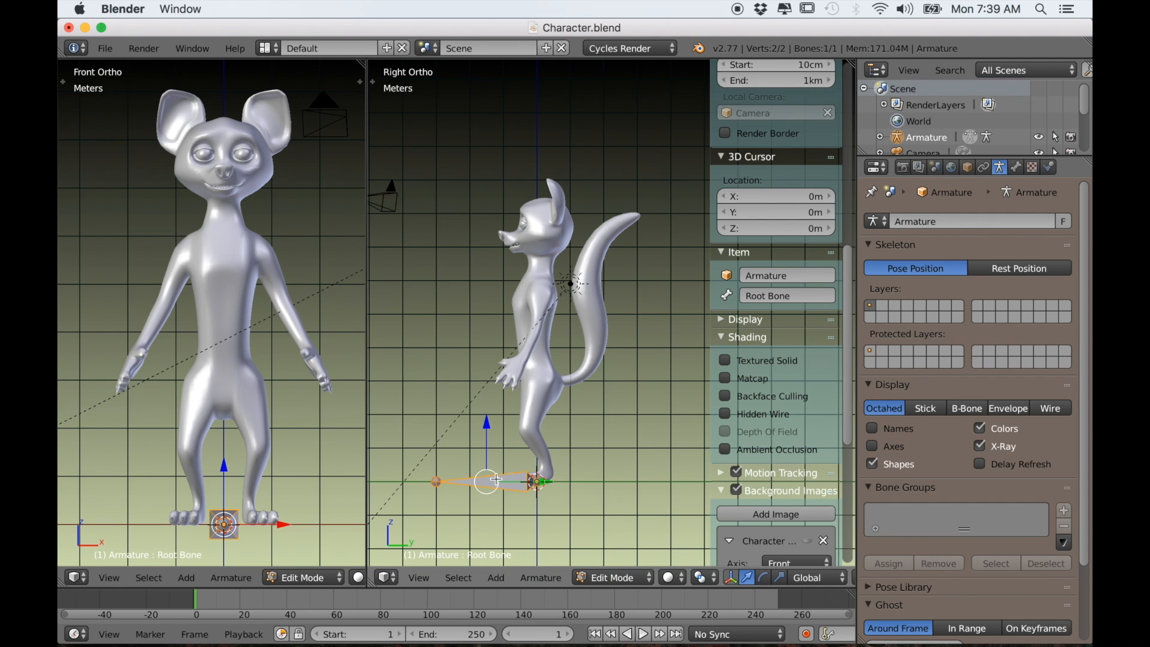
scroll(508, 481, up, 3)
shift+middle_drag(509, 480, 579, 493)
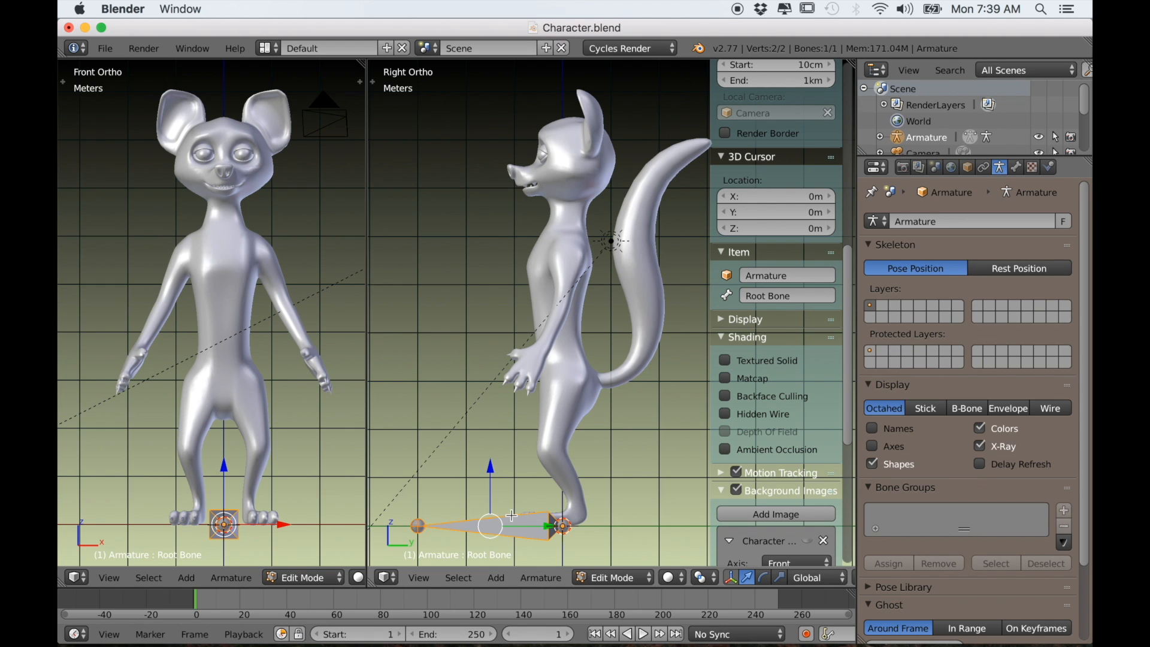
key(shift+d)
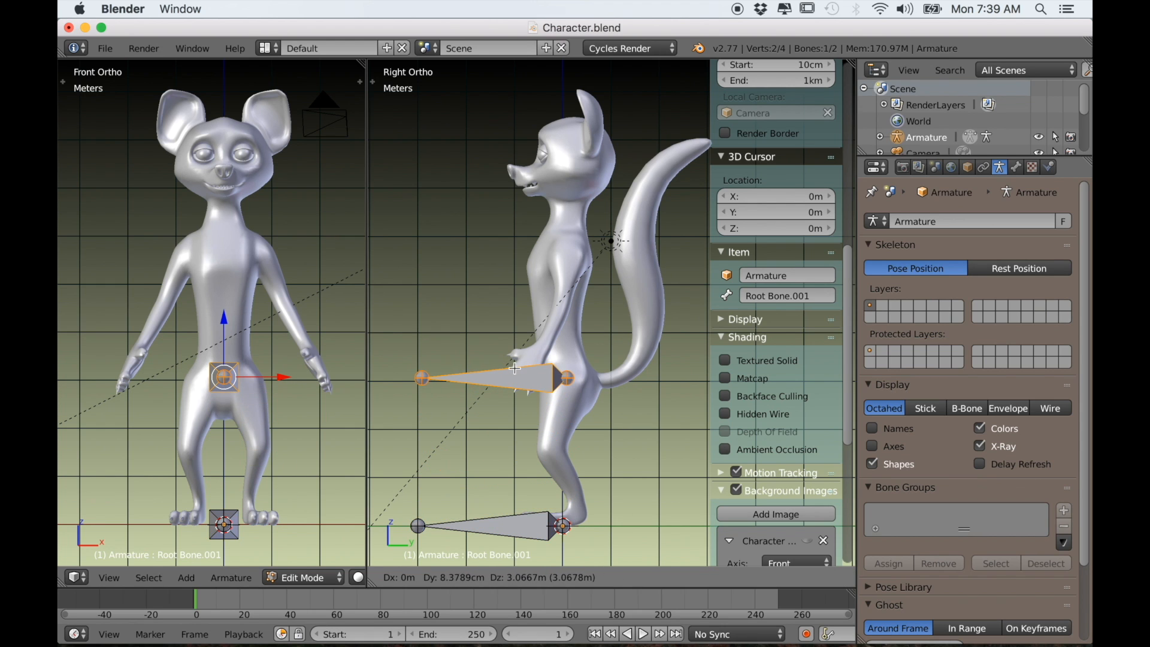
click(514, 367)
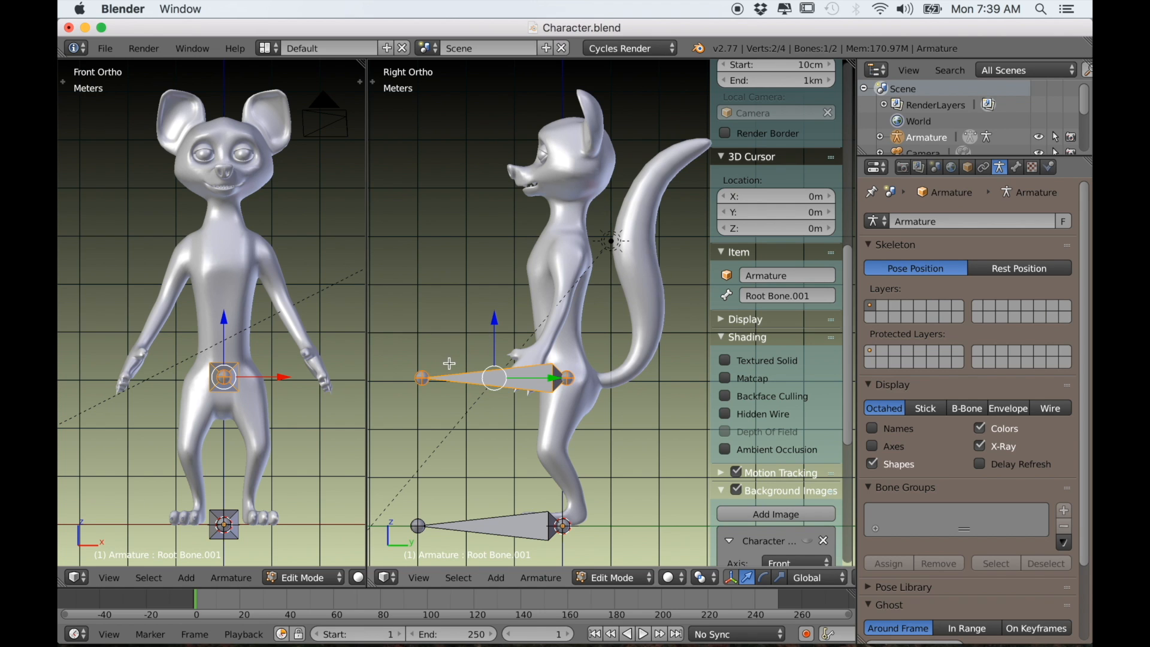
Step: Move the copied bone's tip above its base so it stands nearly upright in the pelvis, about 1 m long and tilted slightly forward
right_click(426, 372)
key(g)
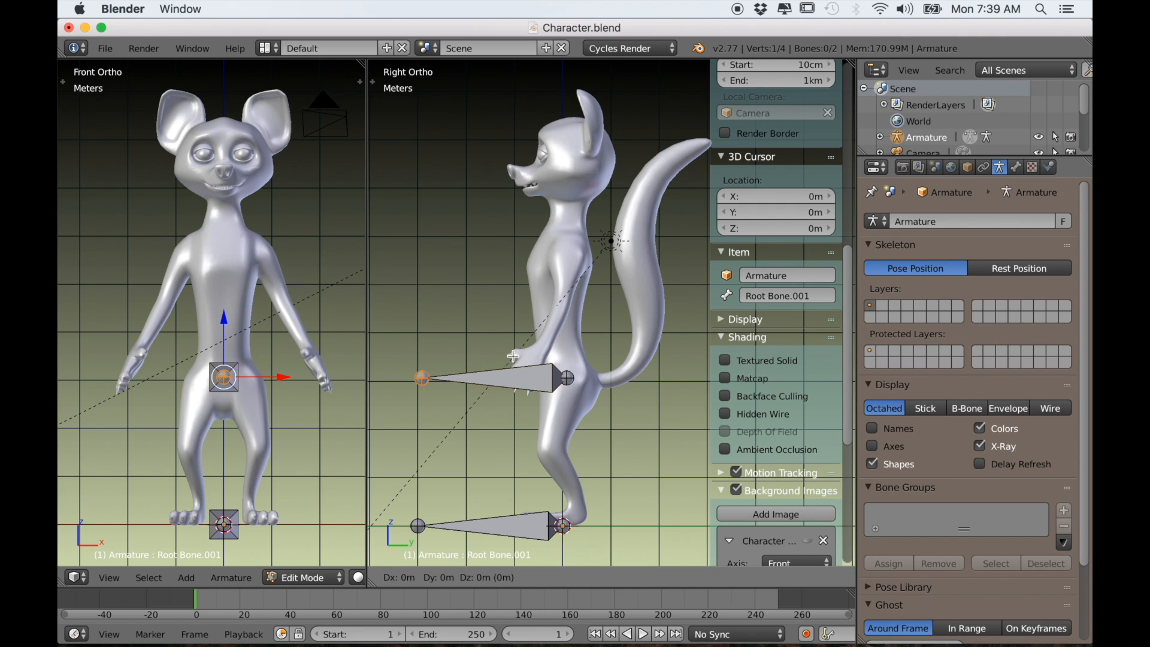
click(651, 331)
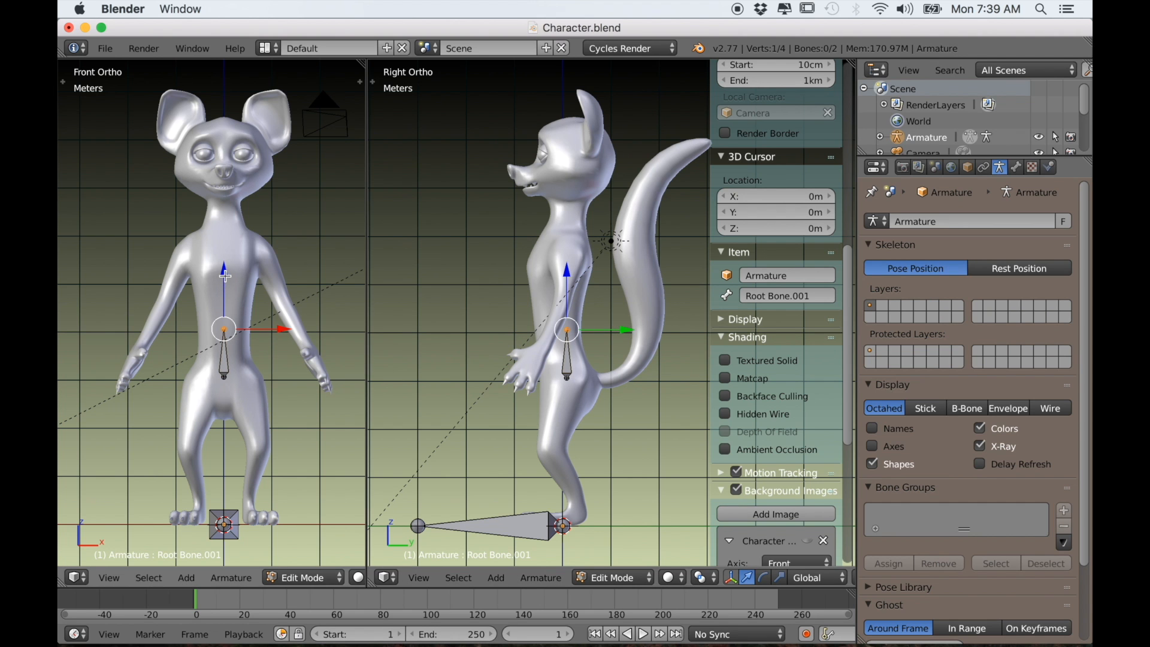
scroll(293, 398, up, 4)
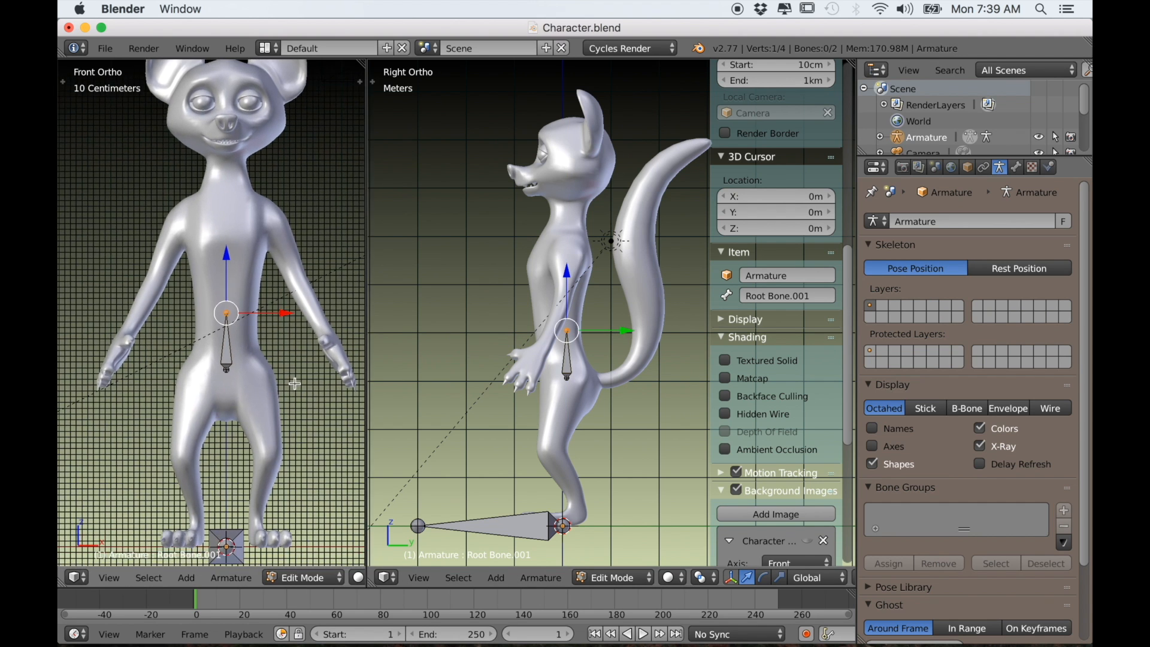
scroll(228, 384, up, 2)
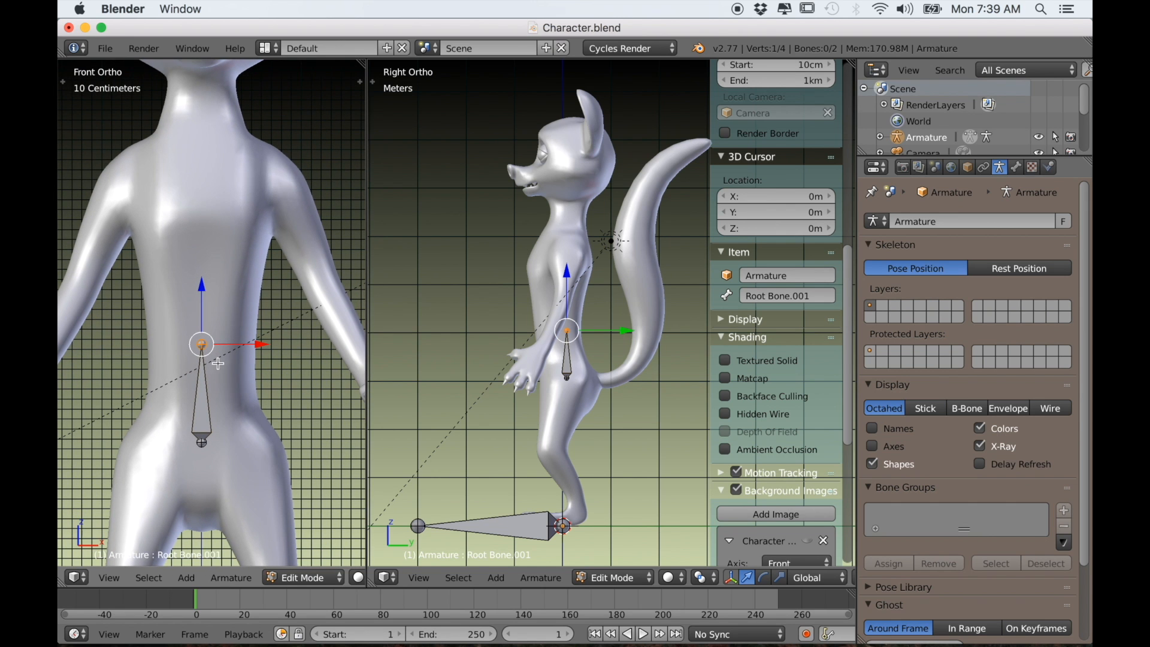
scroll(573, 362, up, 4)
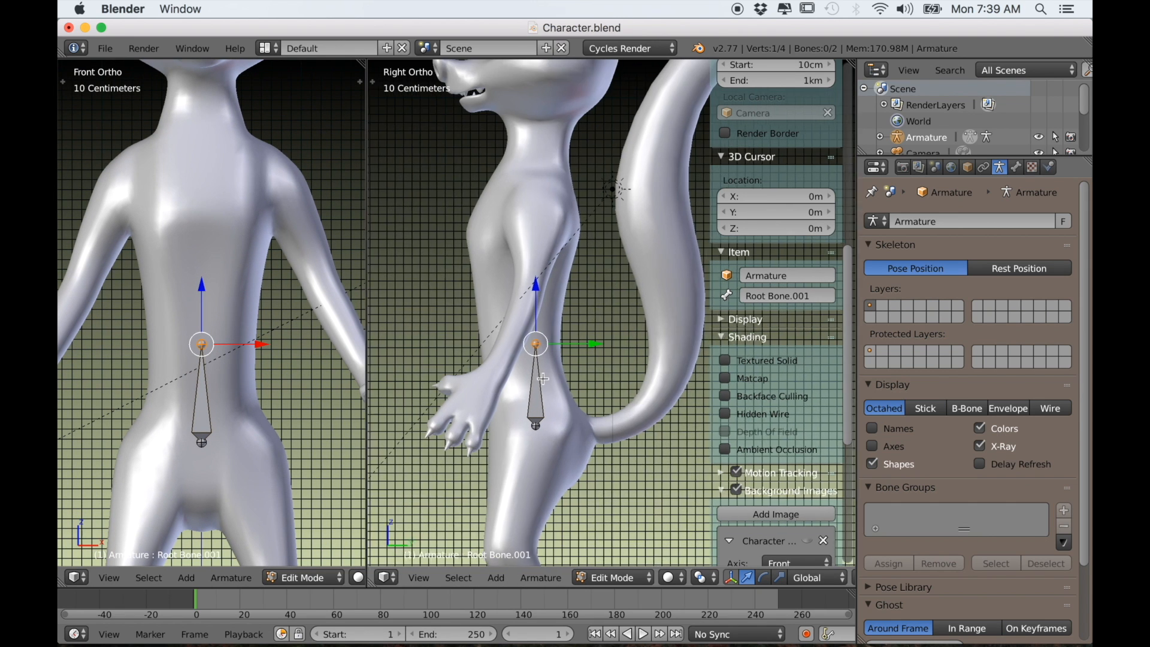
key(g)
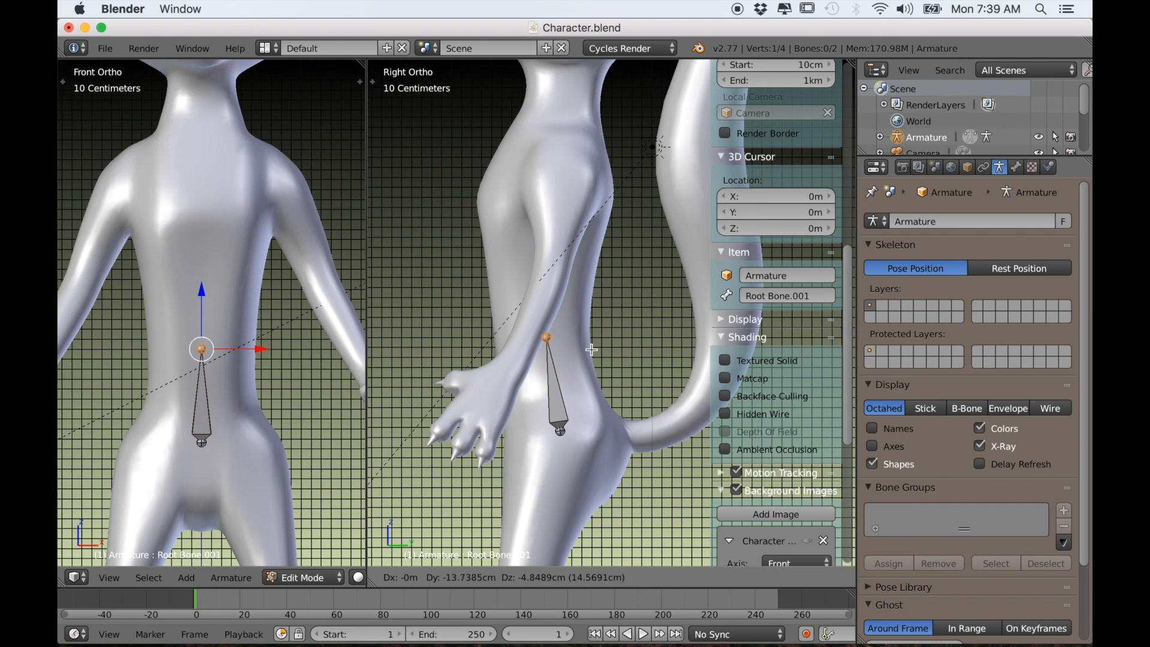
click(591, 350)
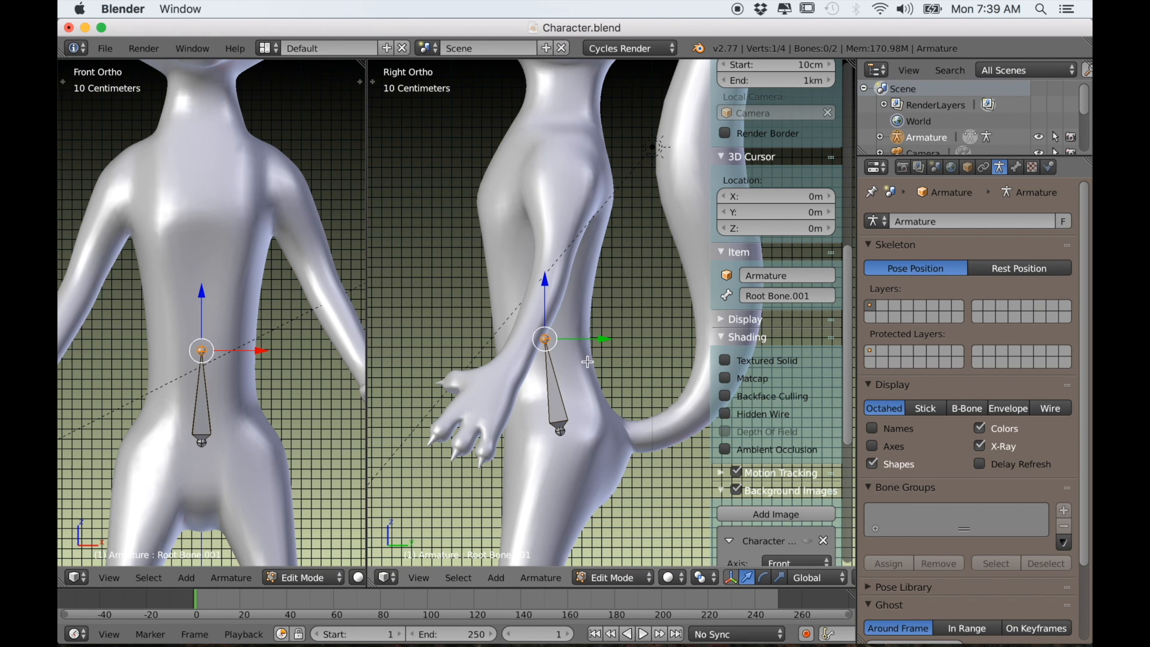
Step: Rename the upright pelvis bone Hips
click(555, 397)
click(766, 296)
text(H)
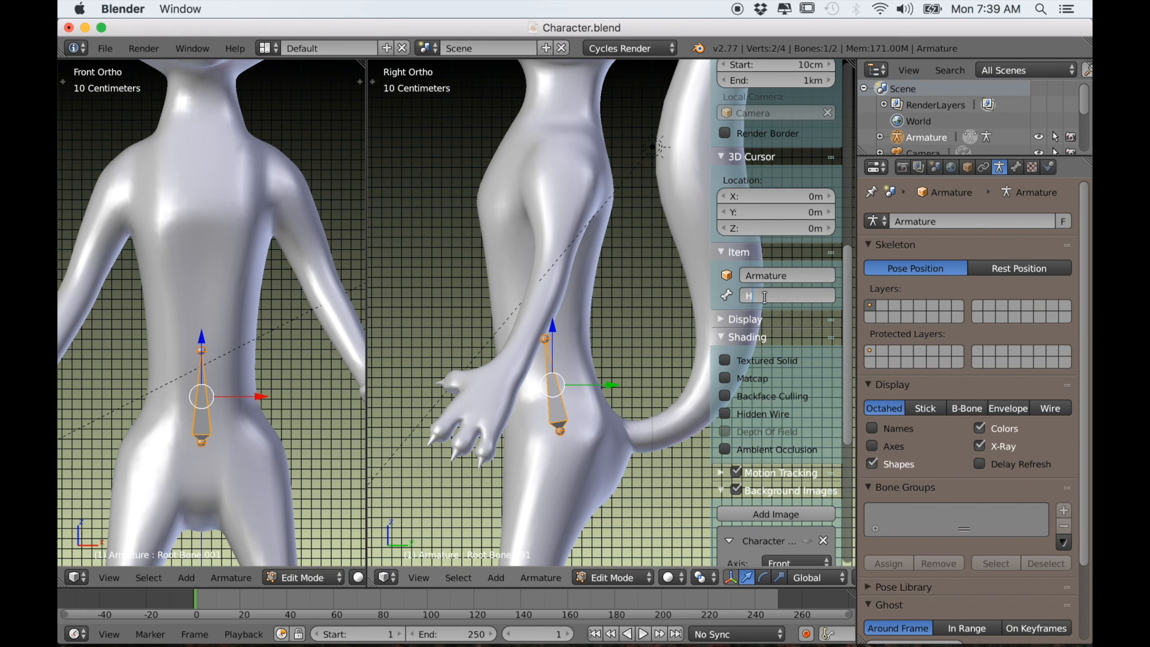
text(ips)
key(Return)
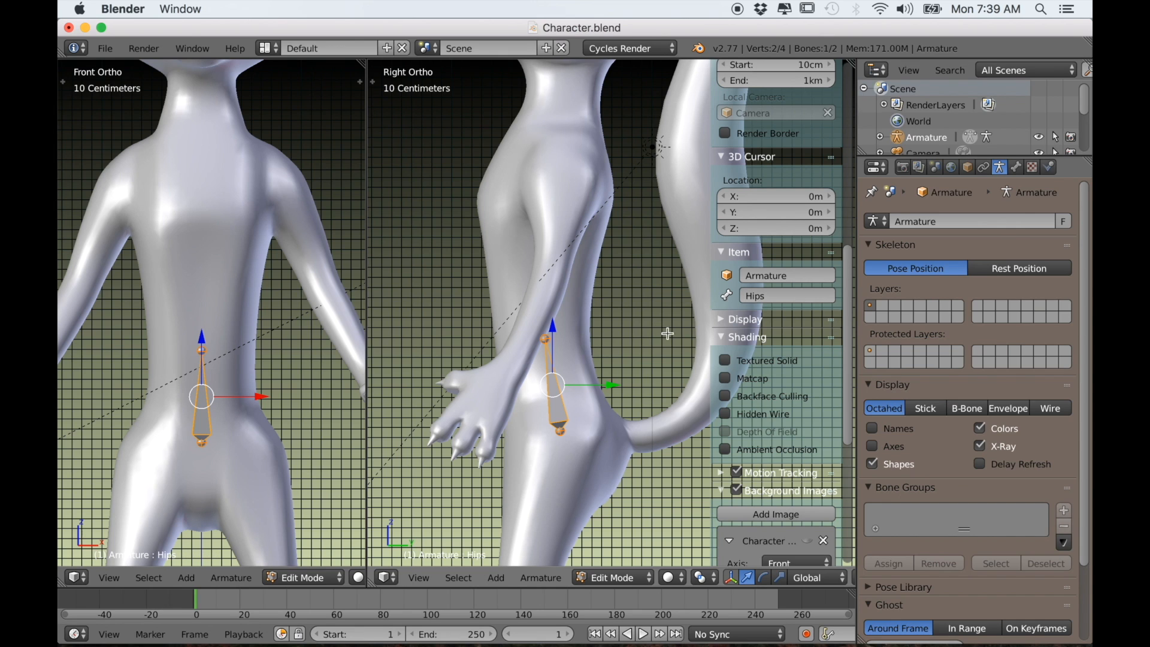
Step: Lower the Hips bone's tip by about 7 cm and extrude a new bone from it up to mid-torso
right_click(545, 338)
key(g)
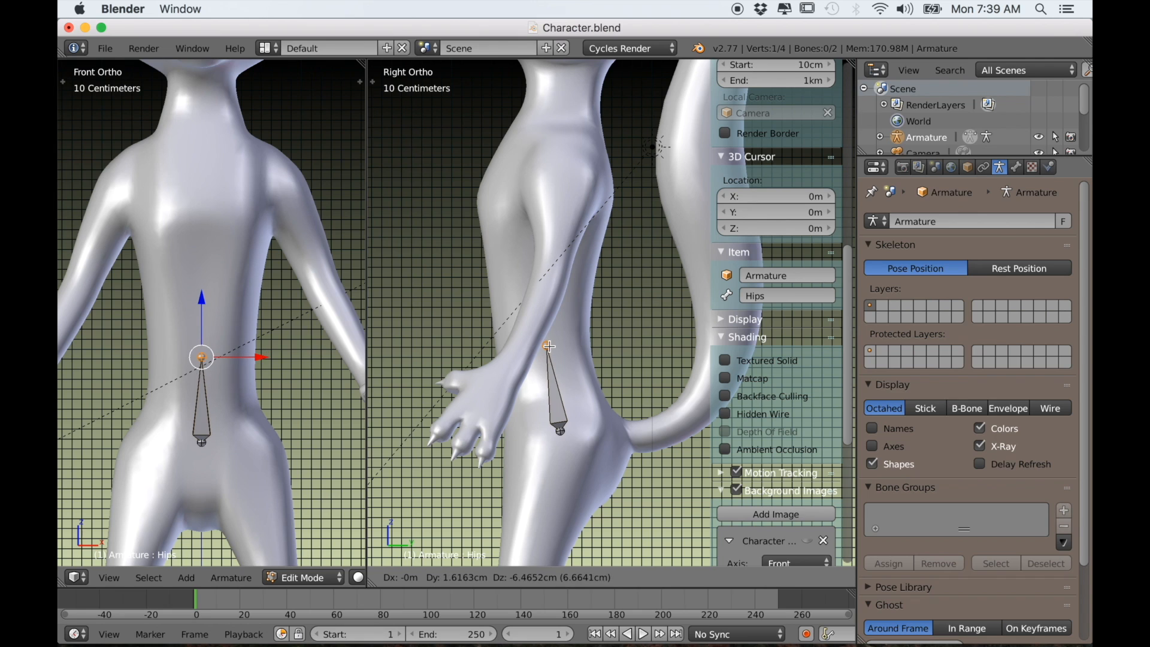
click(547, 349)
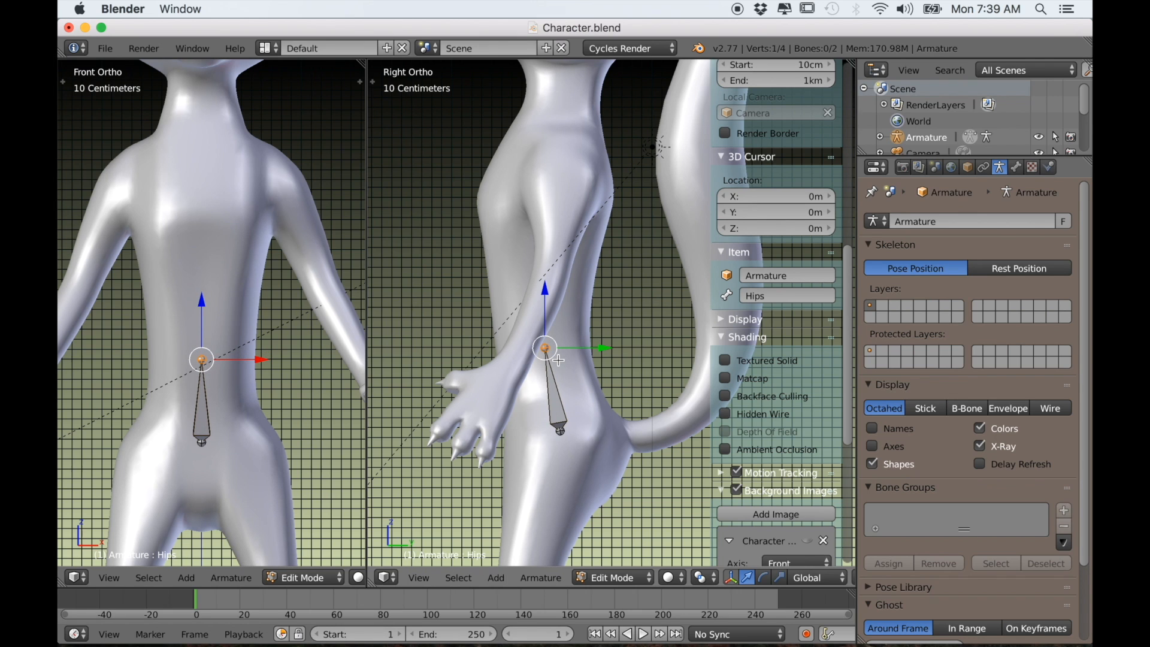
key(e)
click(549, 276)
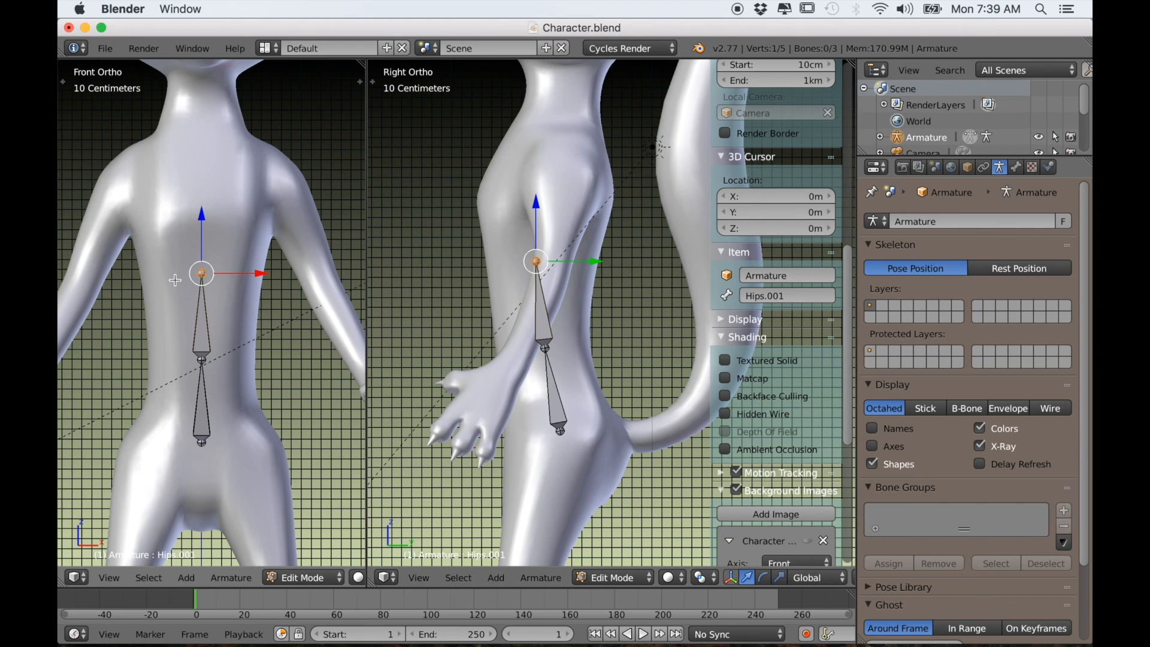
Step: Rename the bone extruded above the hips Spine_Lower
click(536, 316)
click(774, 294)
text(Spin)
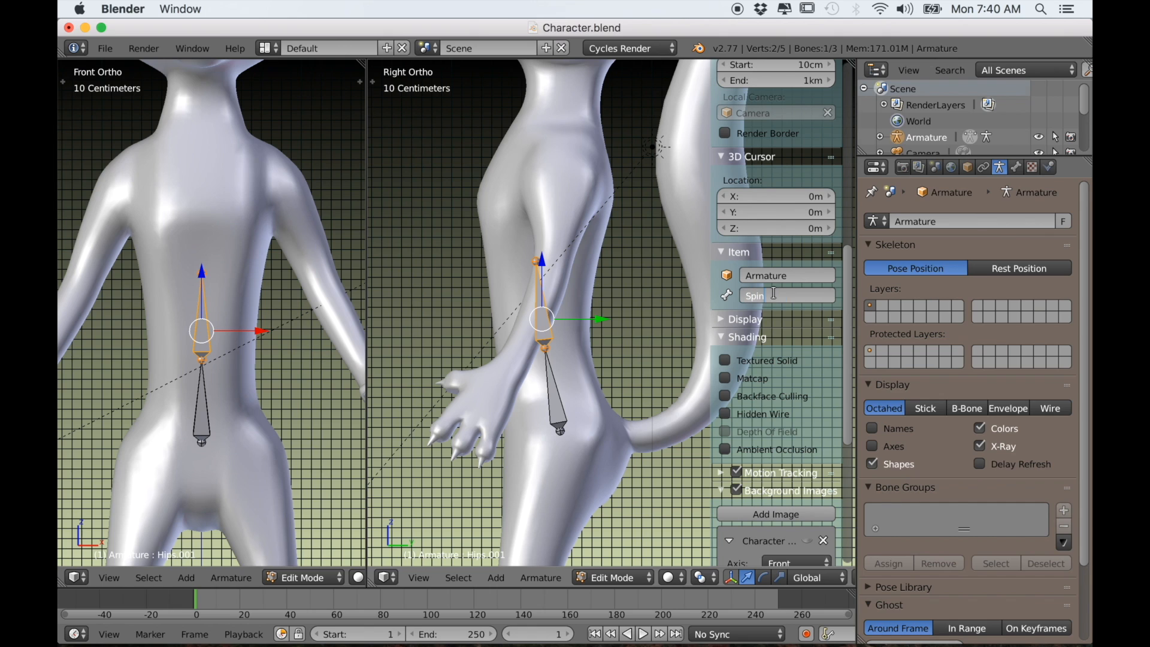
text(e_Lower)
key(Return)
Step: Extrude a bone about 1.38 m long from the Spine_Lower tip up to the base of the neck
click(537, 261)
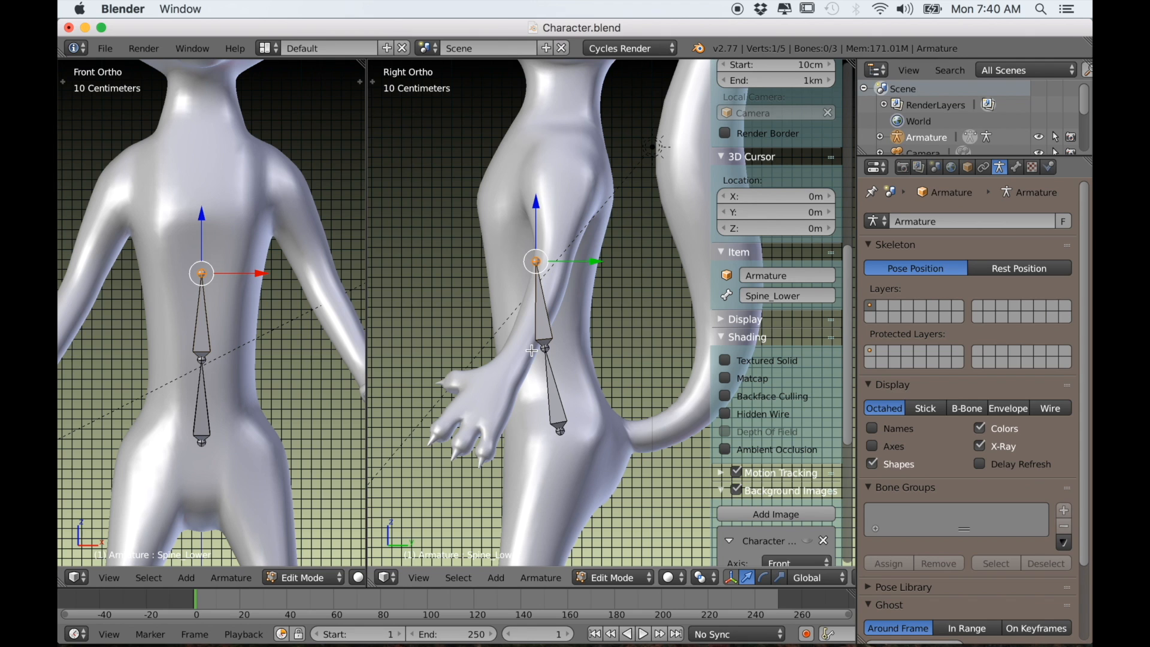
key(e)
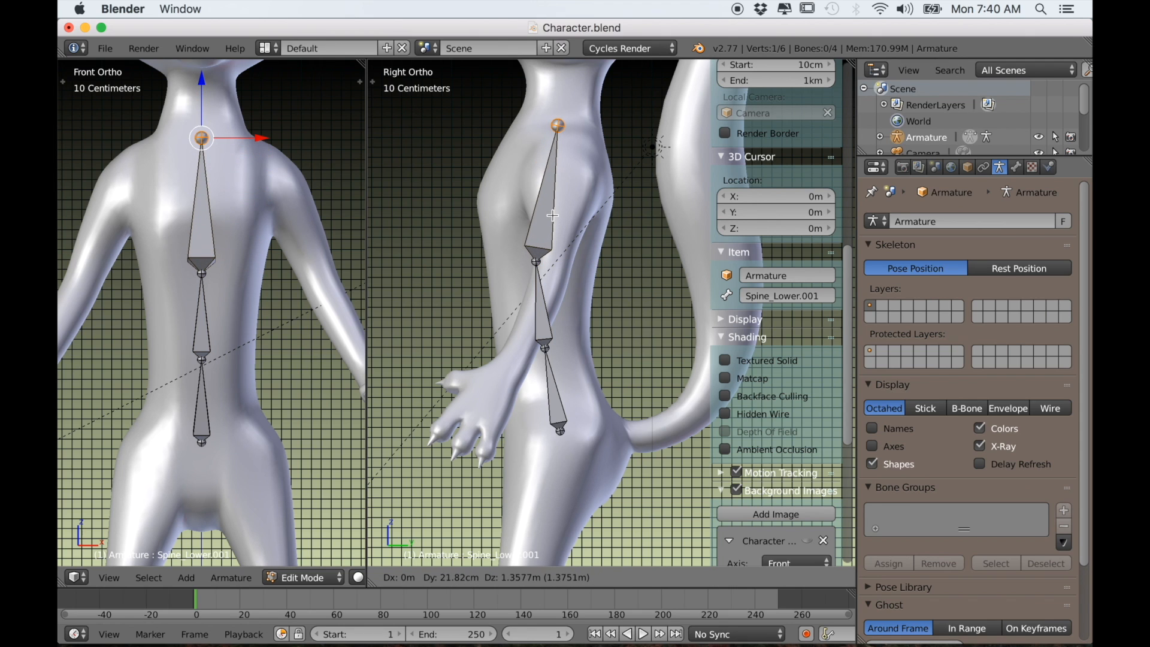
click(552, 214)
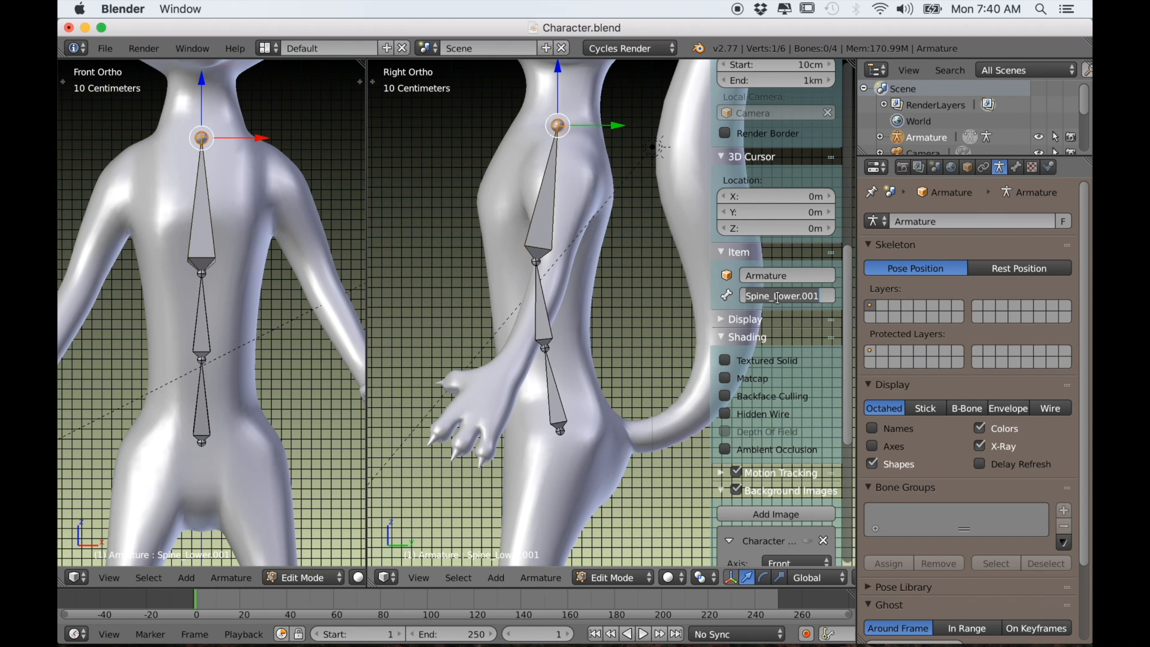
Step: Rename the new chest bone Spine_Upper
drag(819, 295, 780, 298)
key(BackSpace)
key(BackSpace)
text(Upper)
key(Return)
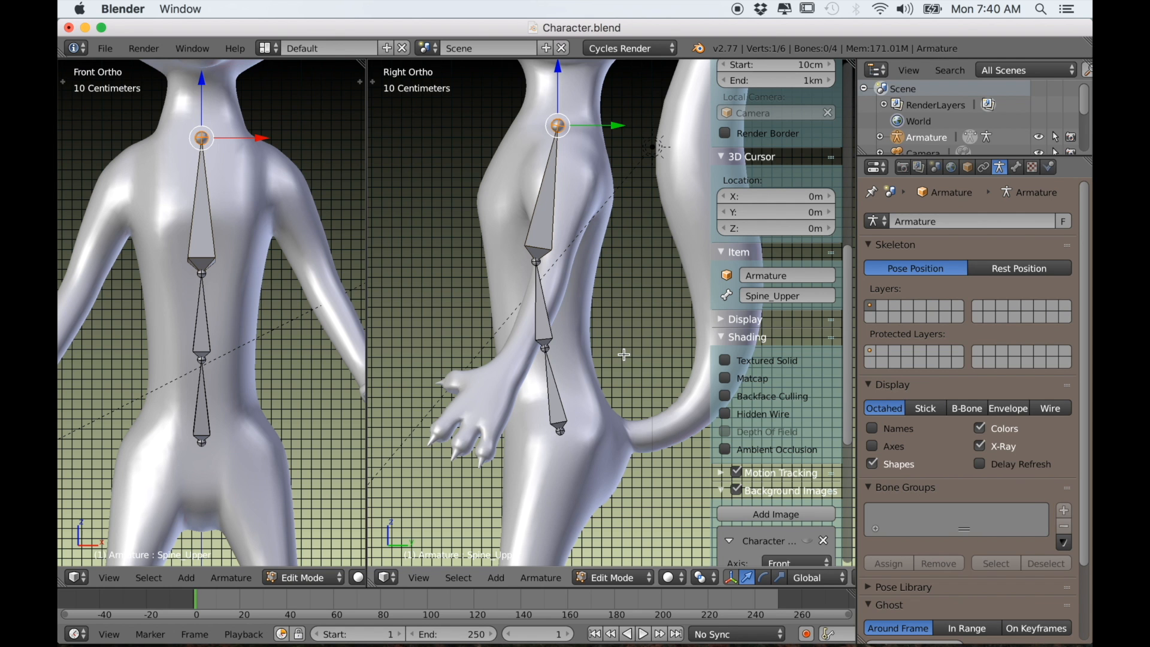
Step: Extrude a neck bone about 85 cm long from the Spine_Upper tip to the base of the head, and select it
scroll(609, 338, up, 5)
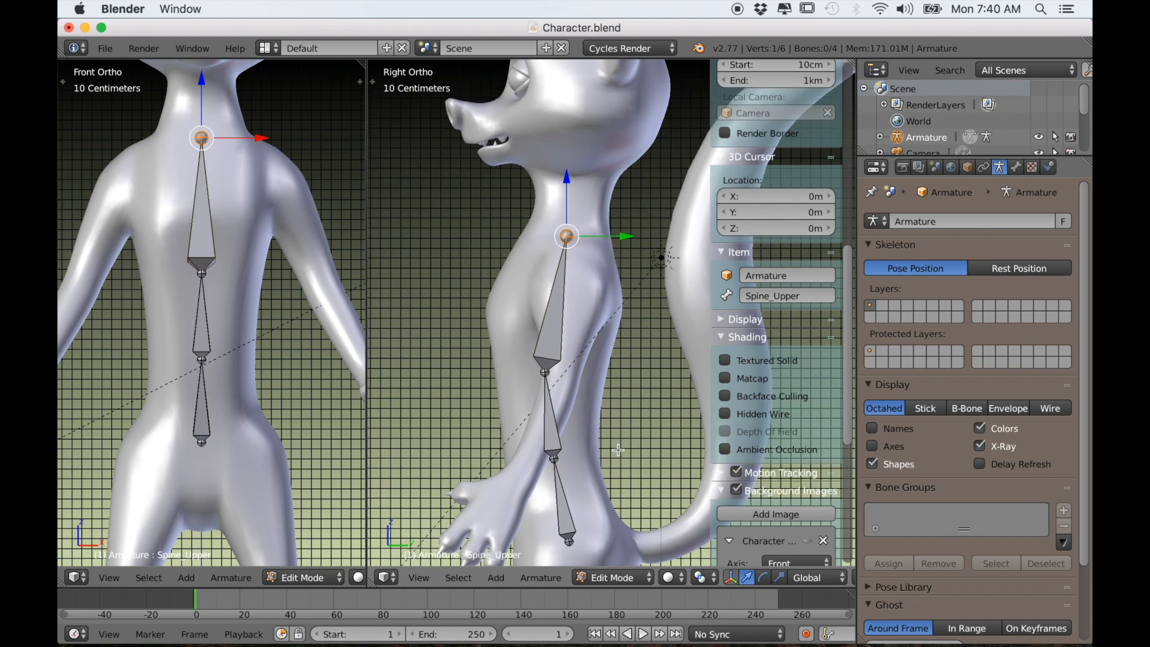
scroll(585, 401, up, 1)
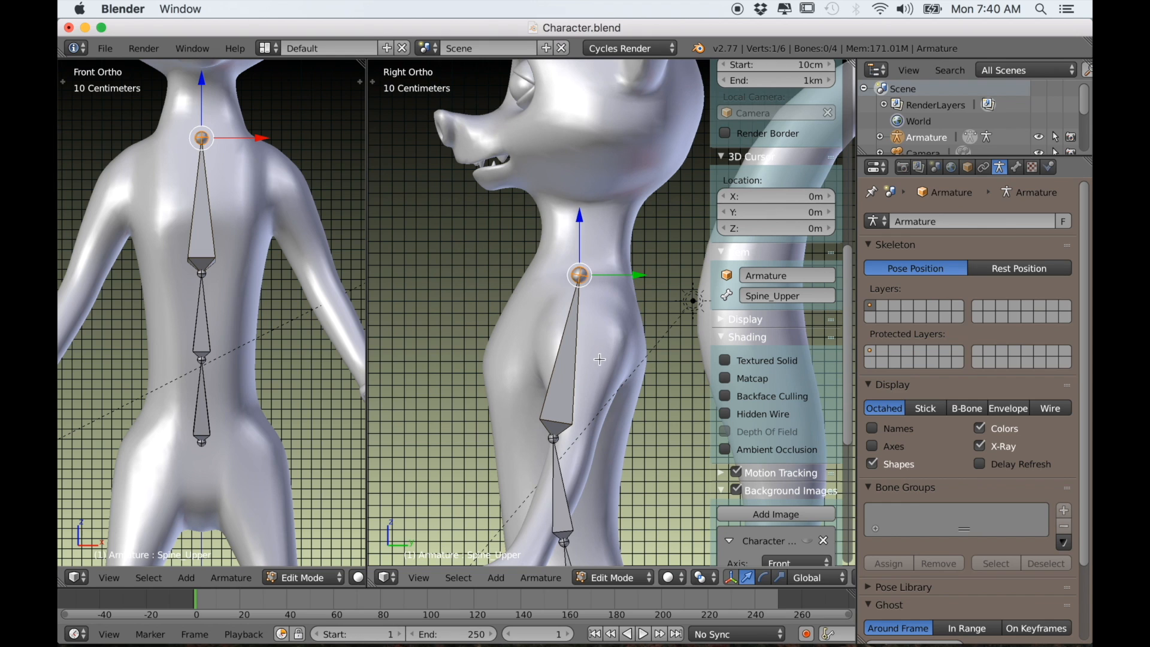
key(e)
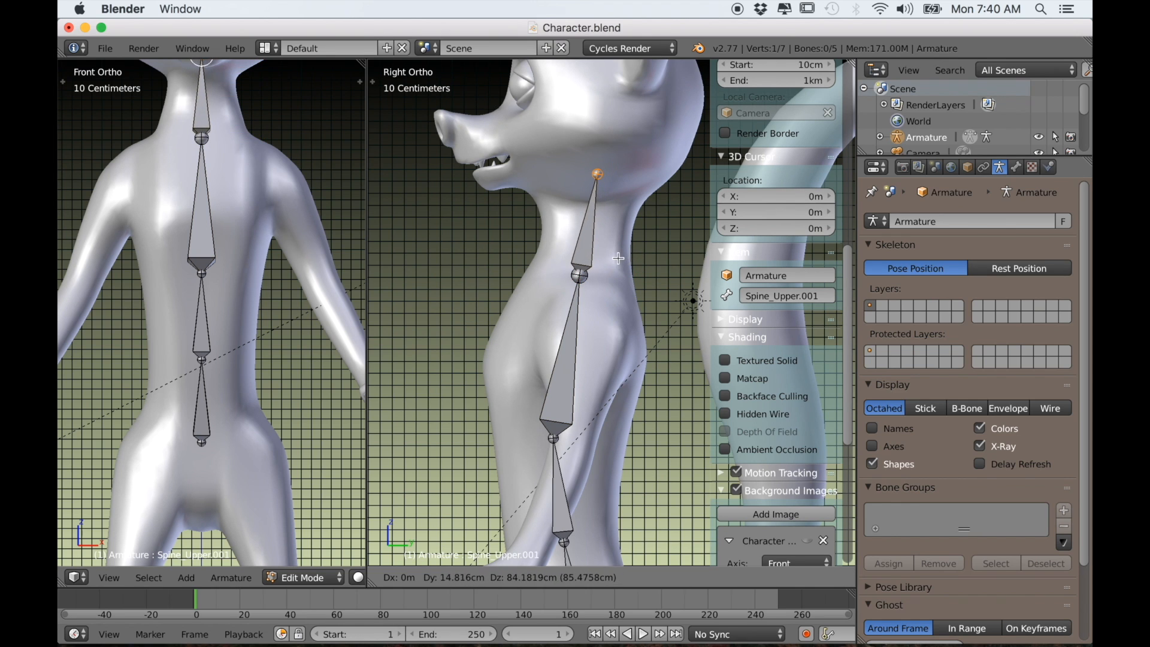
click(616, 258)
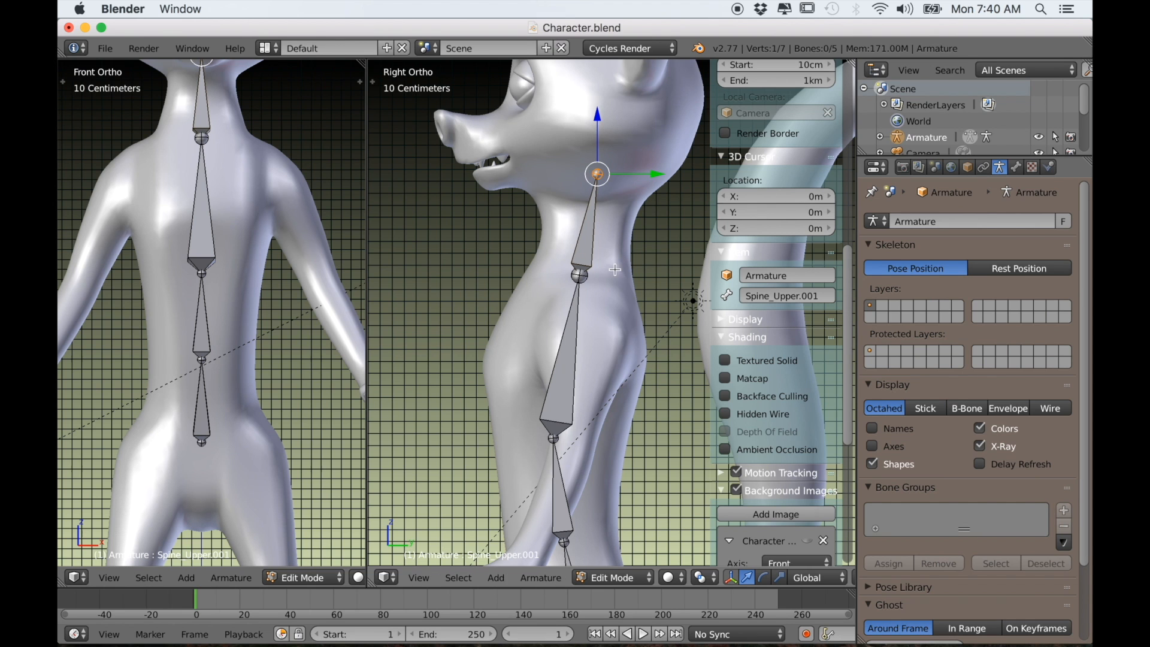
shift+middle_drag(638, 239, 629, 320)
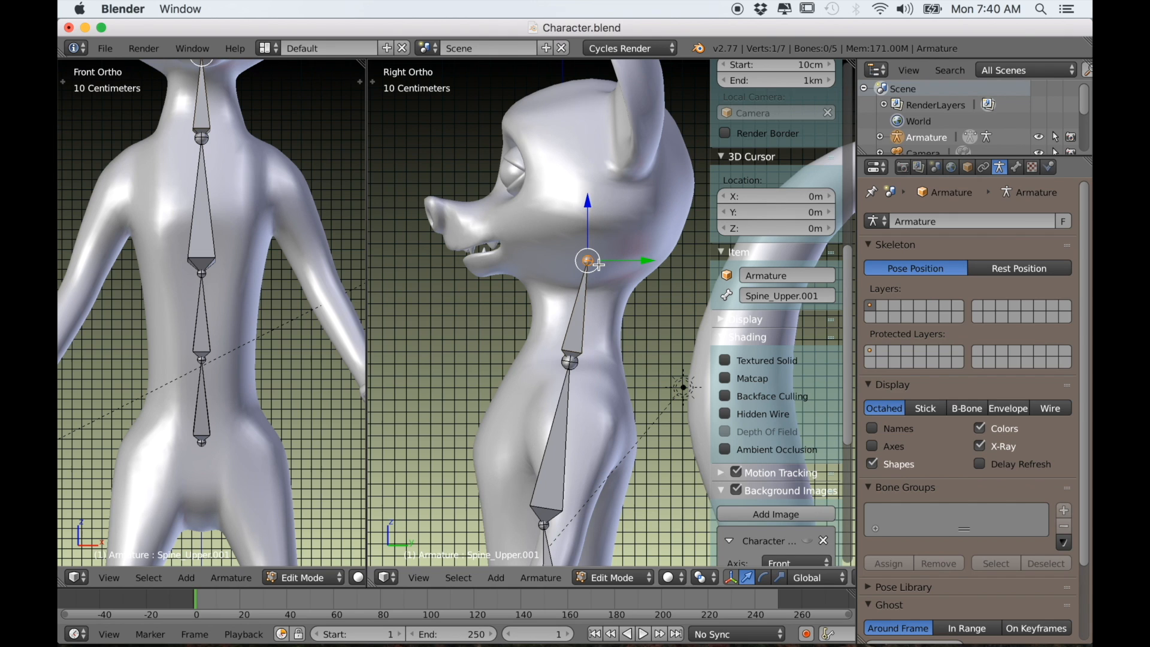
right_click(578, 311)
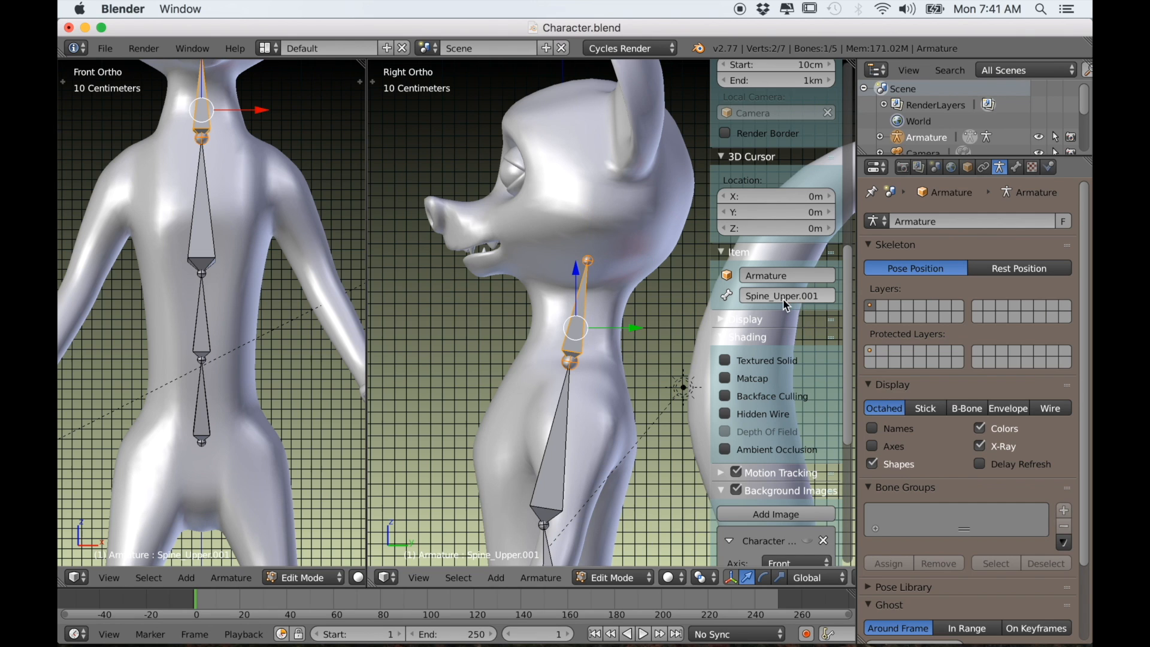
Step: Name the selected bone Neck and extrude a head bone about 1.6 m straight up from its tip
text(Neck)
key(Return)
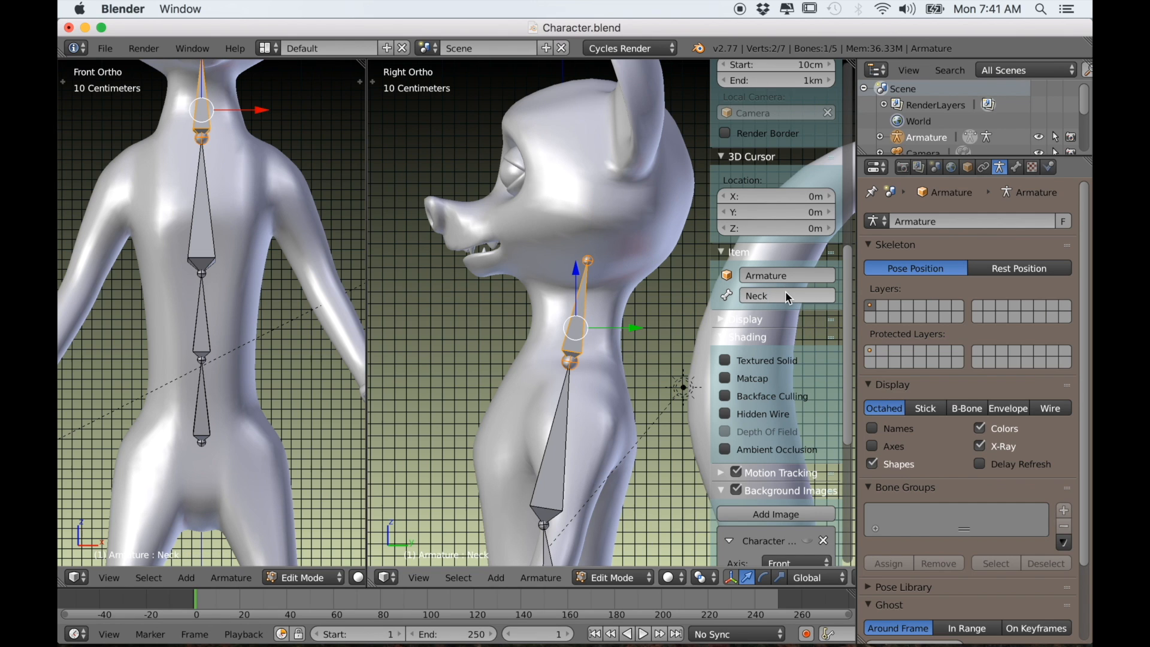
right_click(597, 264)
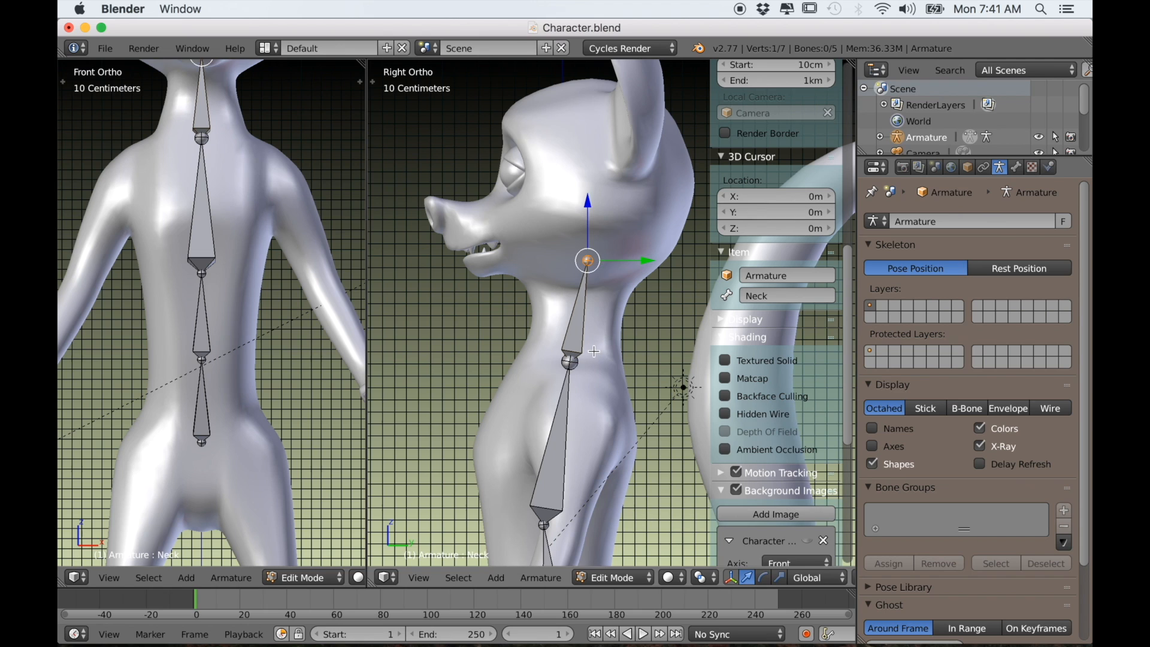
key(e)
key(z)
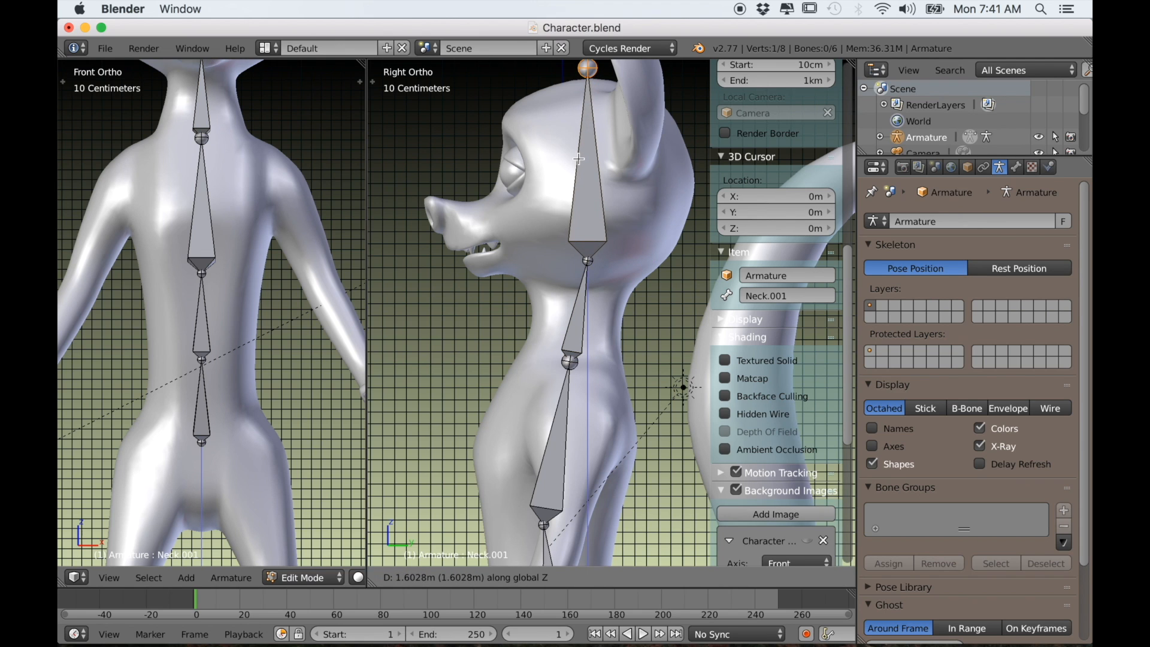
click(578, 157)
Step: Move the new head bone about 2.7 cm toward the back and 1.3 cm down, and rename it Head
right_click(597, 213)
key(g)
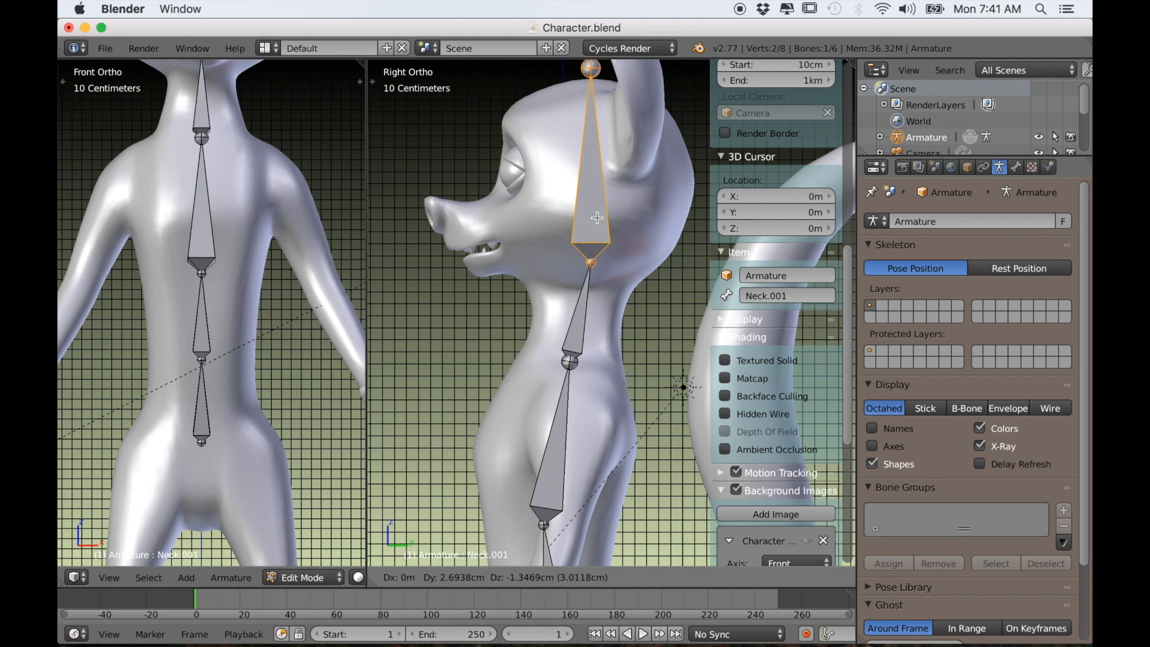
click(597, 220)
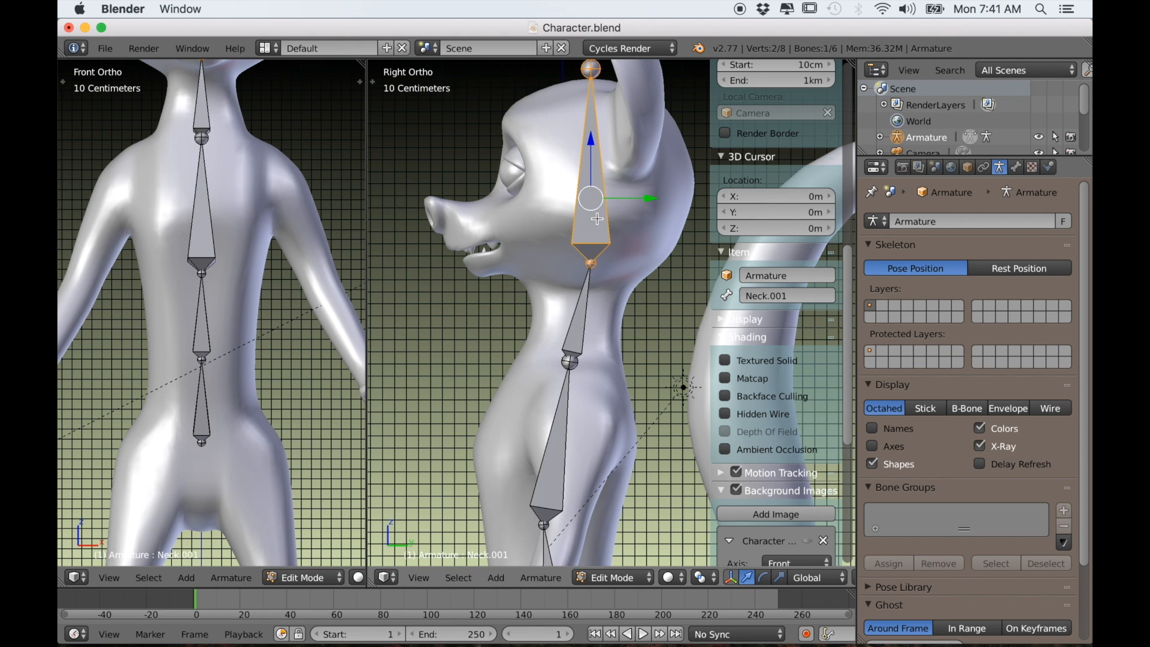
scroll(624, 316, down, 1)
scroll(624, 316, down, 2)
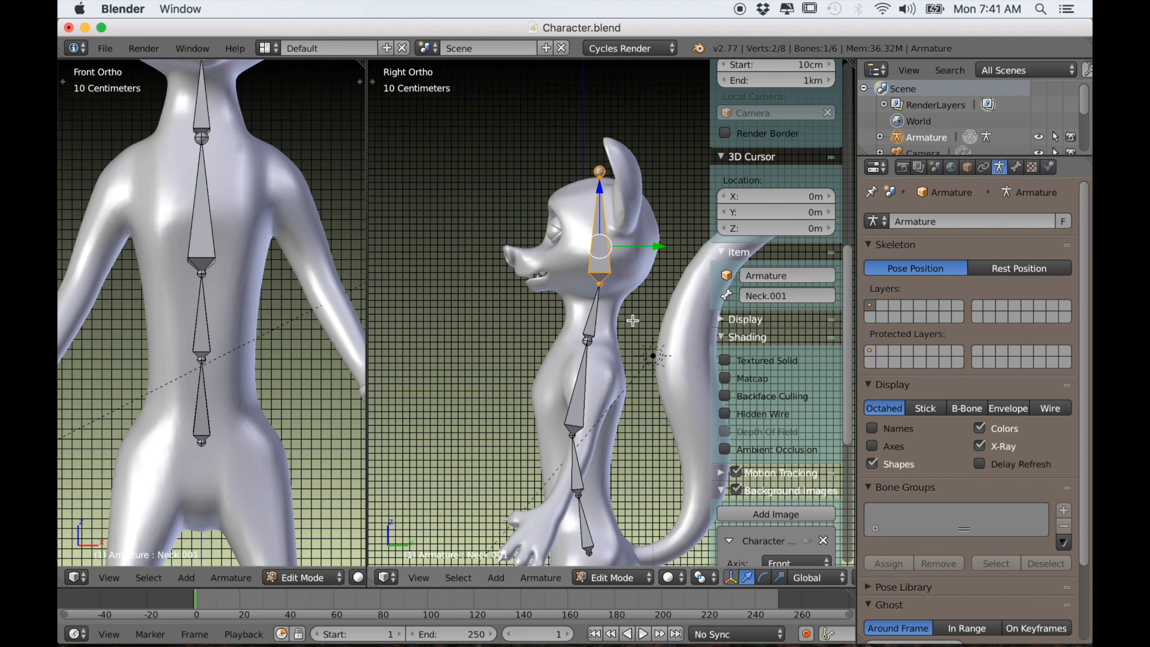
scroll(632, 320, up, 1)
click(759, 296)
text(Head)
key(Return)
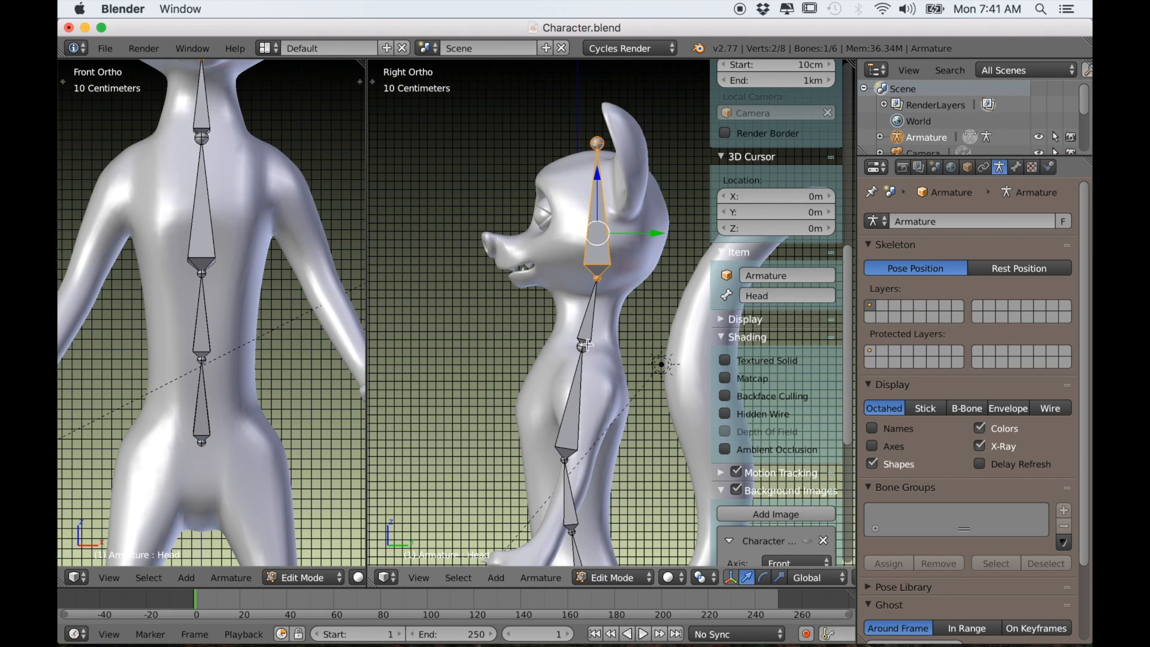
Step: Duplicate the Neck bone in the front view and place the copy beside and slightly below it, in the upper chest
scroll(587, 323, down, 1)
scroll(586, 323, down, 1)
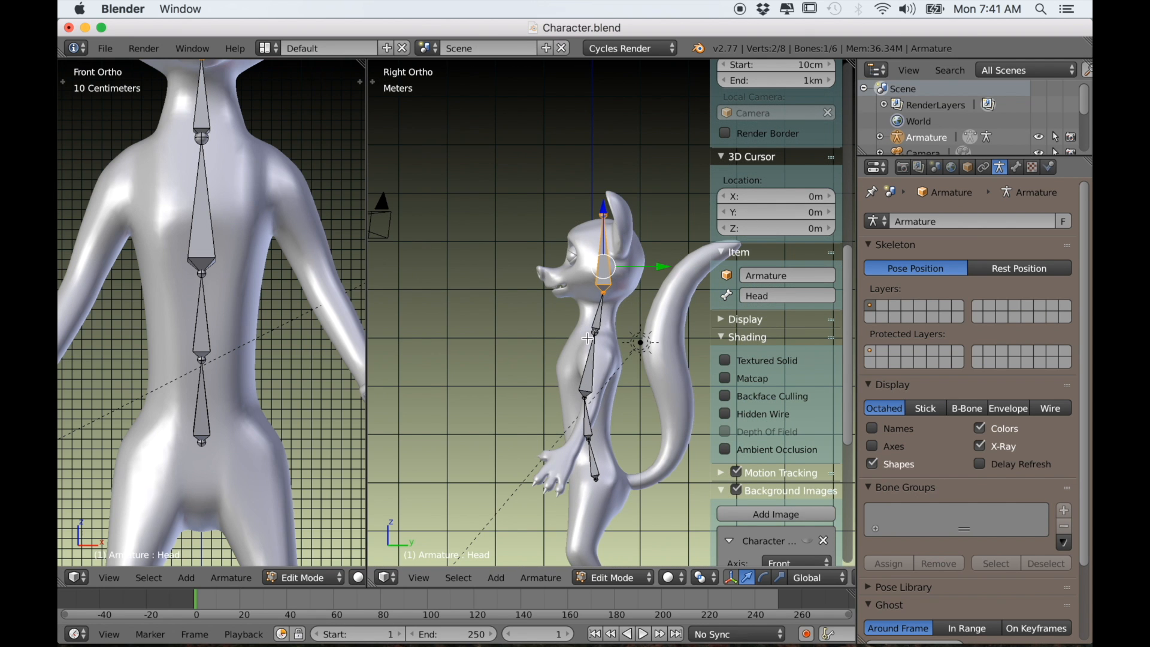
scroll(203, 227, down, 2)
shift+middle_drag(204, 209, 189, 268)
scroll(187, 257, up, 3)
shift+middle_drag(168, 191, 190, 306)
right_click(195, 288)
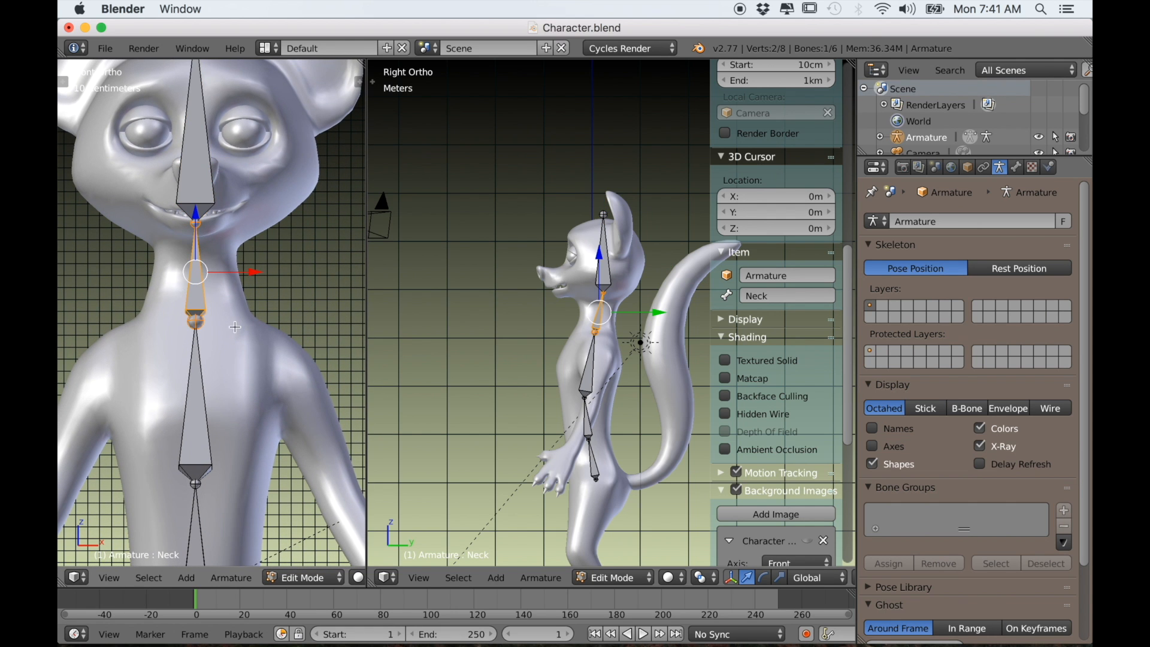
scroll(249, 338, up, 4)
scroll(252, 340, down, 5)
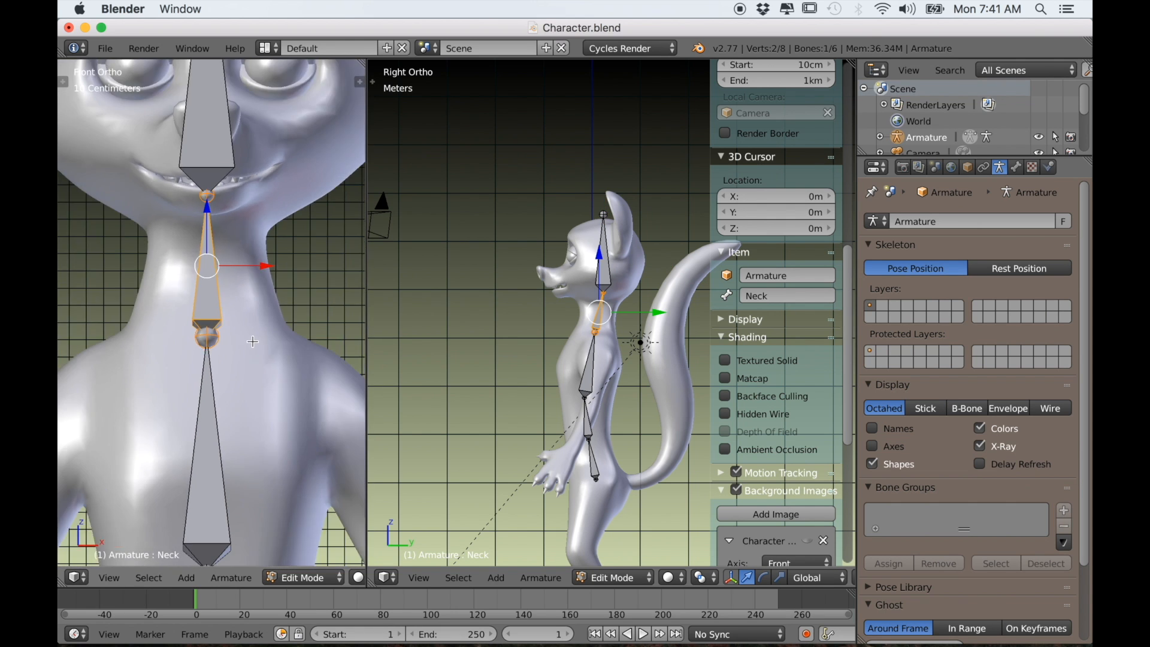
shift+middle_drag(252, 340, 213, 312)
key(shift+d)
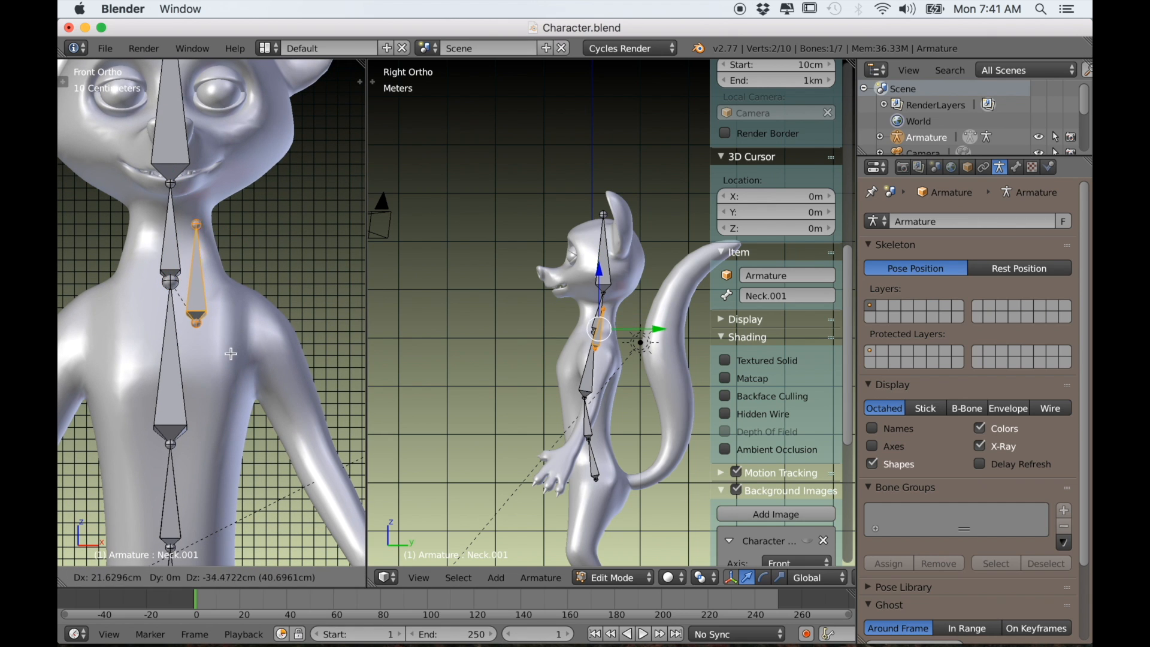
click(201, 250)
Step: Move the duplicated bone's tip outward and about 70 cm down so it ends at the character's left shoulder
right_click(192, 236)
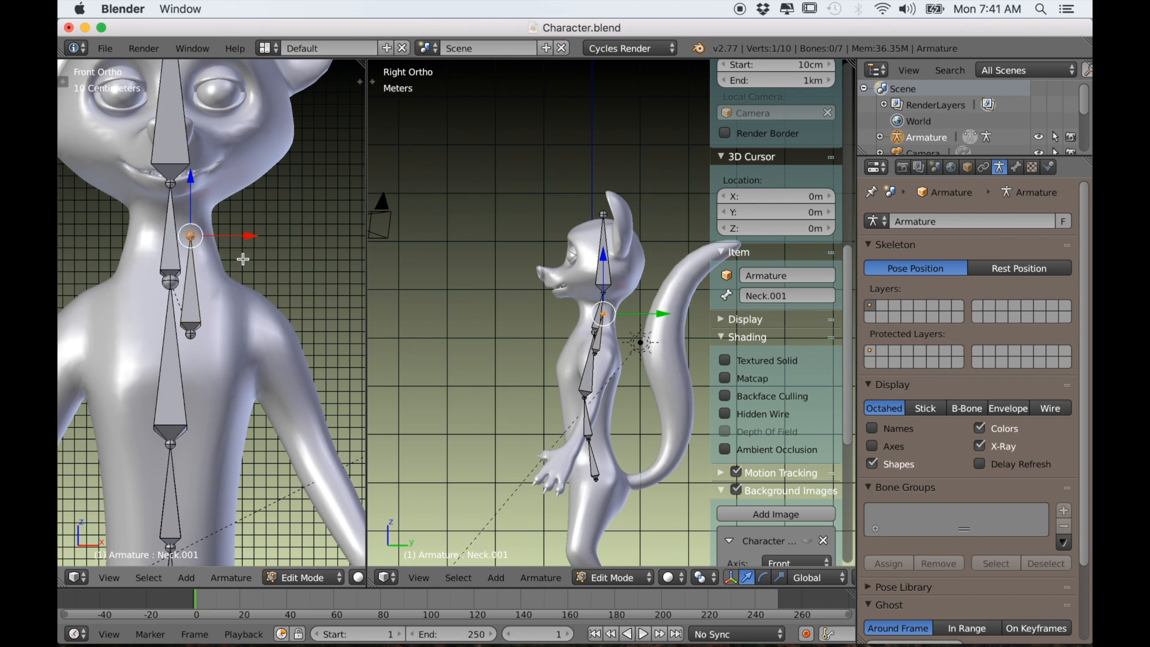
key(g)
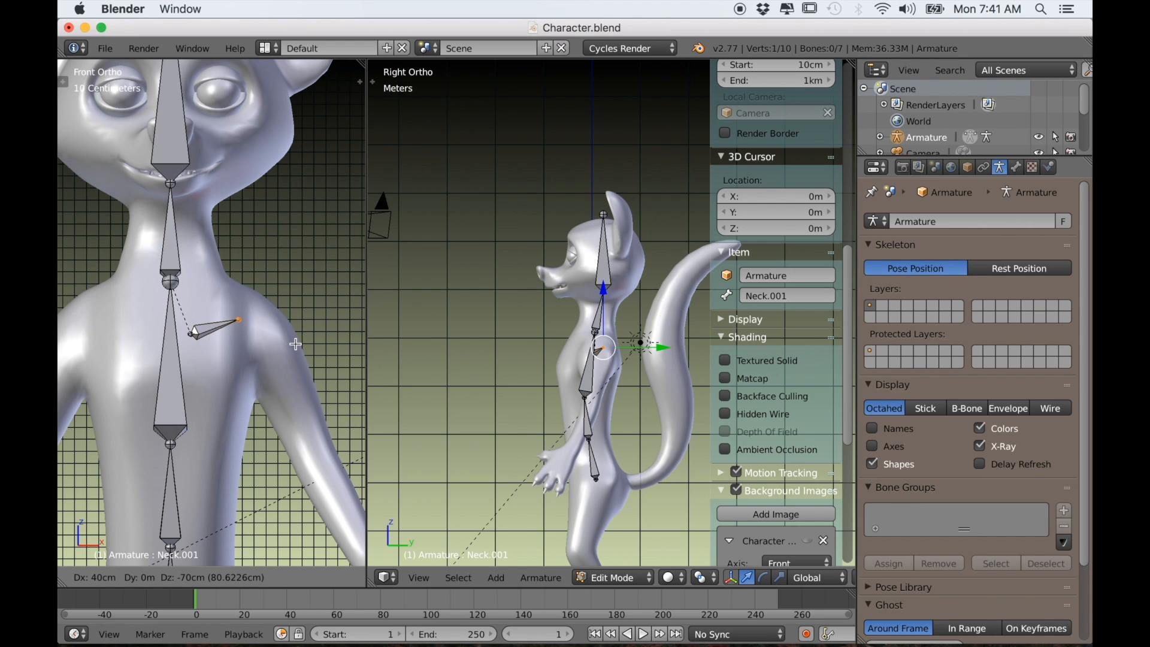
click(303, 344)
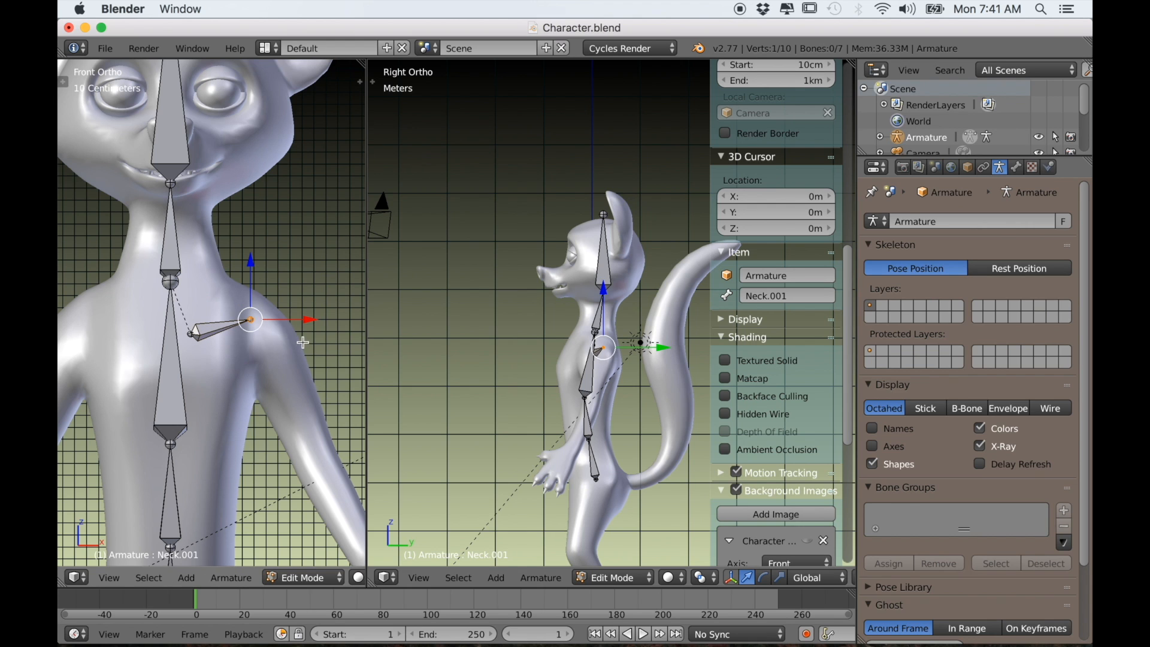
Step: Rename the duplicated shoulder bone Shoulder.L
shift+middle_drag(288, 317, 279, 263)
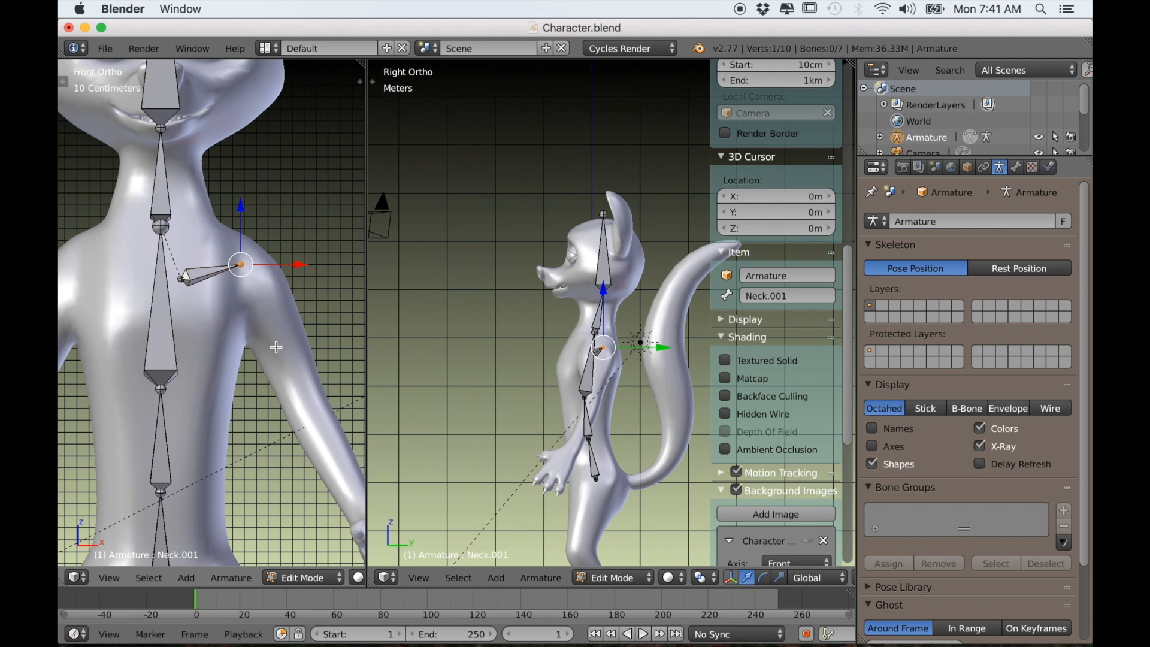
scroll(557, 385, up, 4)
scroll(558, 385, up, 1)
shift+middle_drag(586, 440, 589, 365)
scroll(589, 365, up, 2)
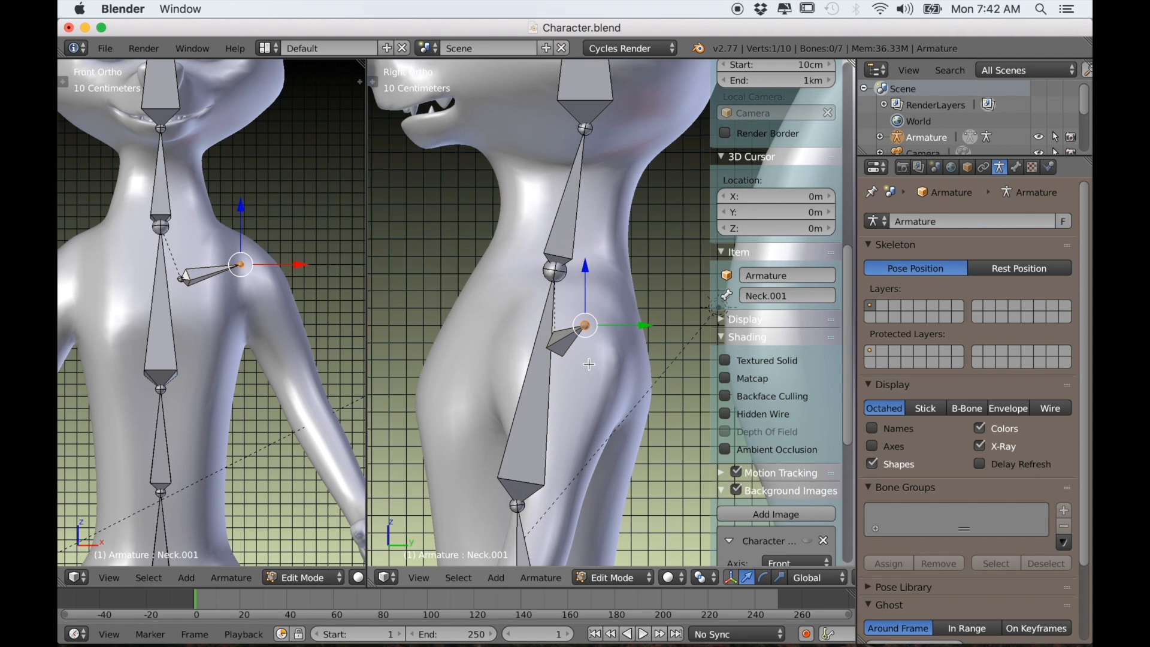
scroll(777, 307, down, 2)
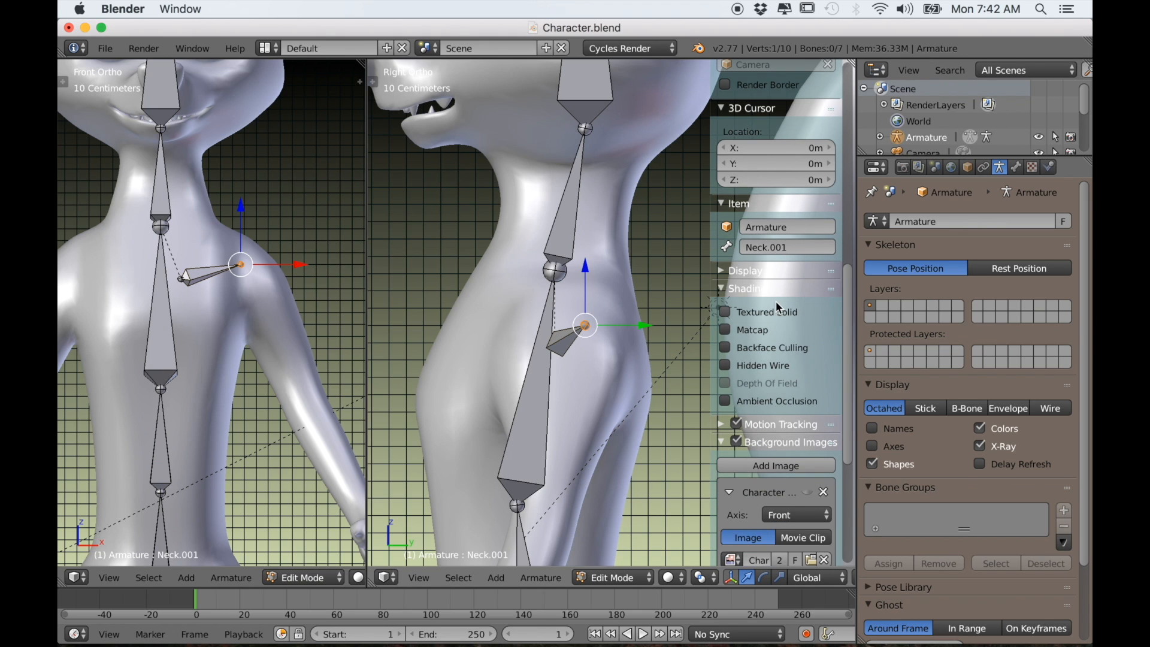
click(769, 251)
text(Sho)
key(Return)
Step: Extrude an upper arm bone from the Shoulder.L tip down along the arm toward the elbow
shift+middle_drag(280, 340, 280, 279)
scroll(261, 353, down, 1)
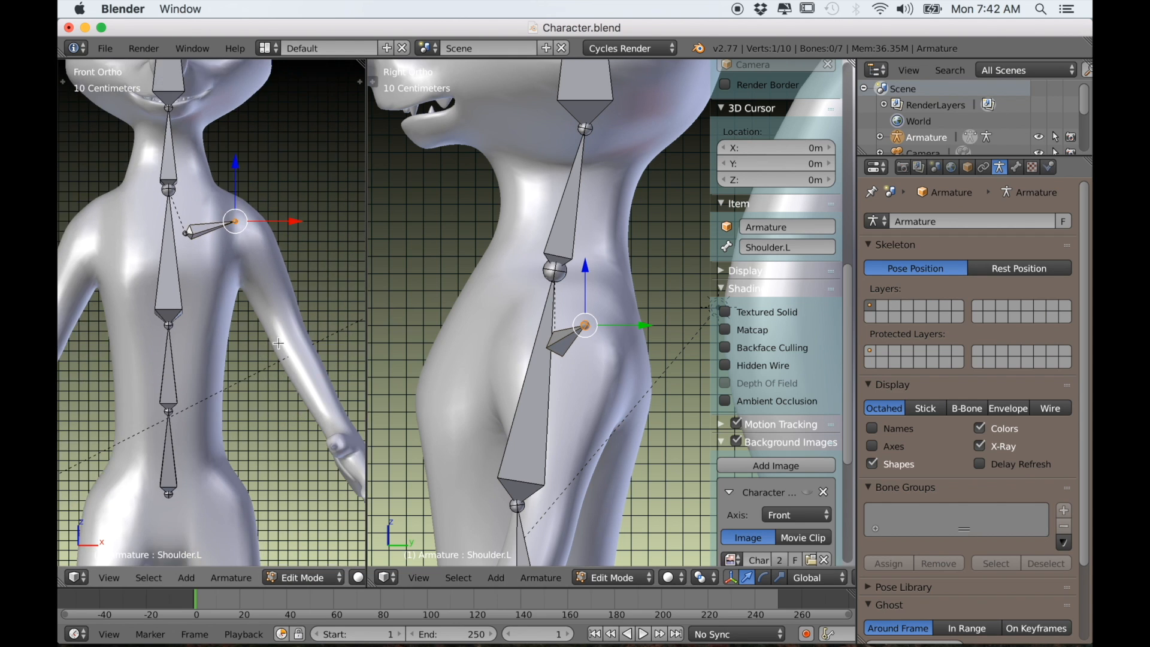
shift+middle_drag(277, 342, 247, 290)
key(e)
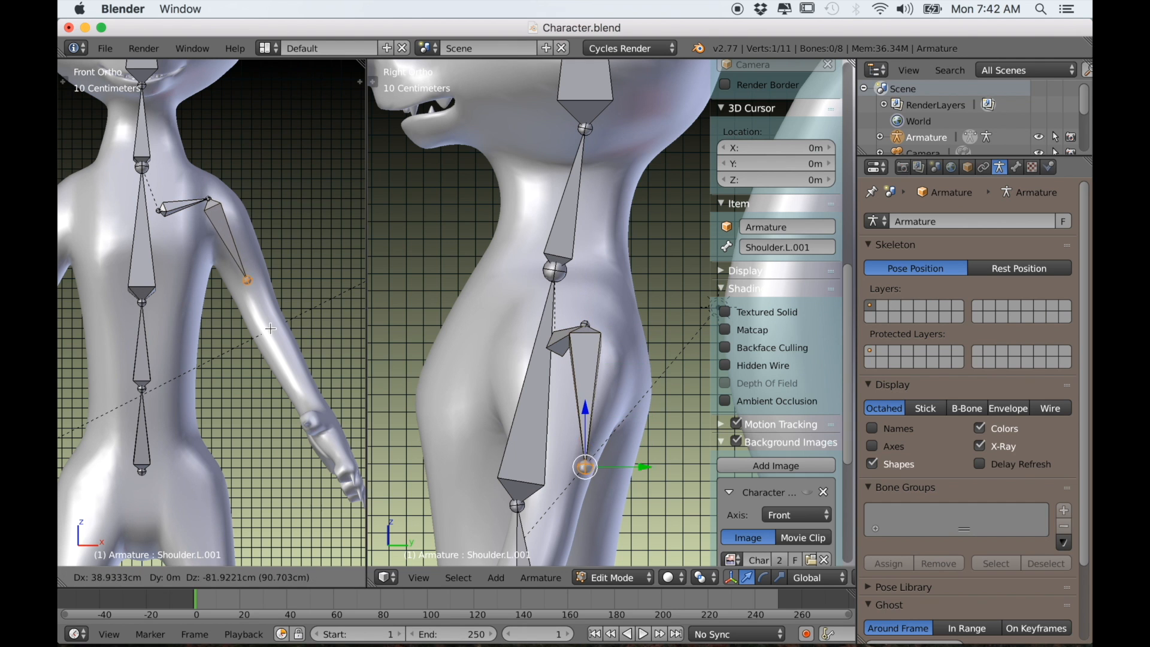
Step: Move the tip of the left upper arm bone to the elbow, centring it inside the arm in the front and side views
click(279, 356)
scroll(516, 448, down, 2)
shift+middle_drag(573, 494, 570, 393)
scroll(589, 407, up, 2)
key(g)
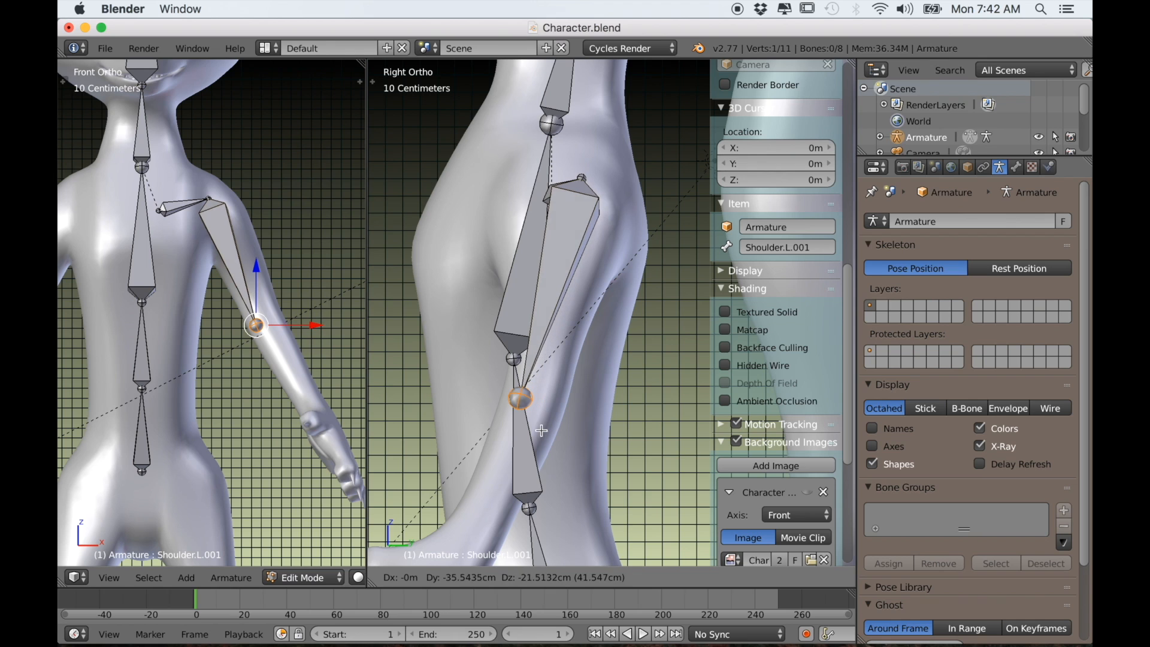
click(545, 430)
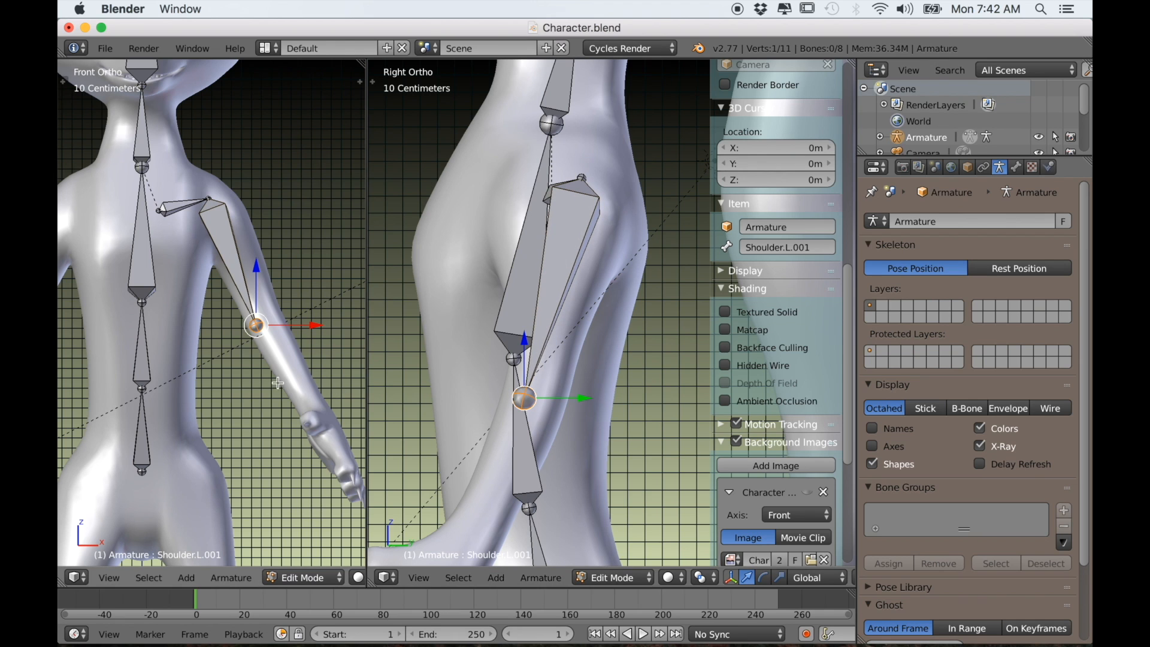
key(g)
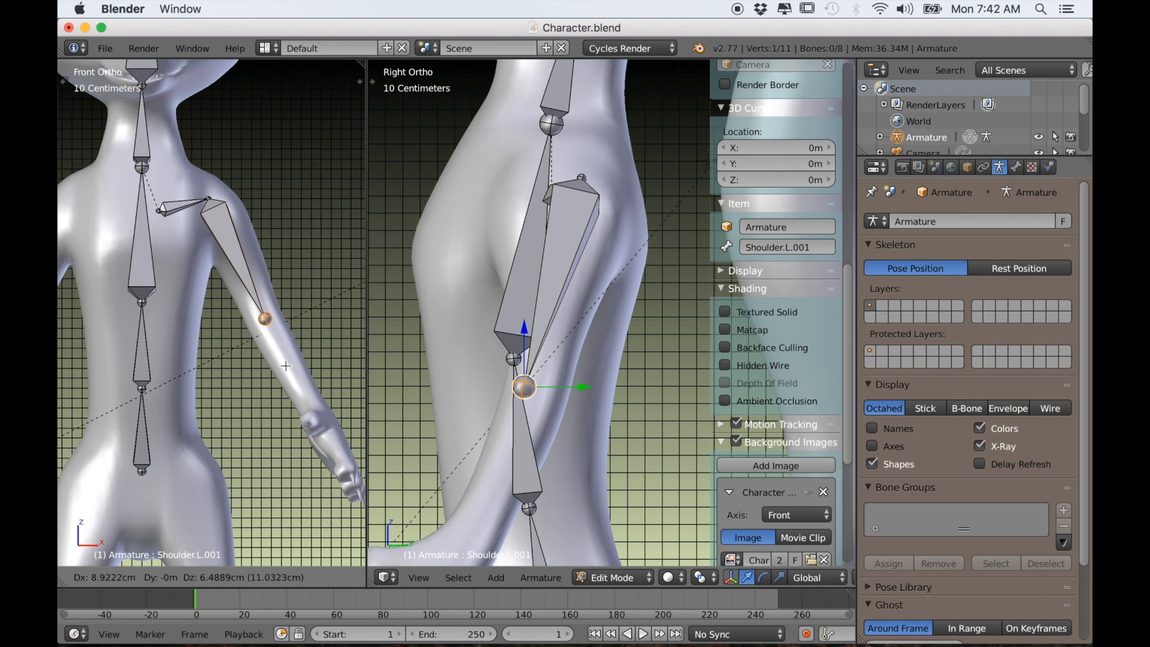
click(285, 366)
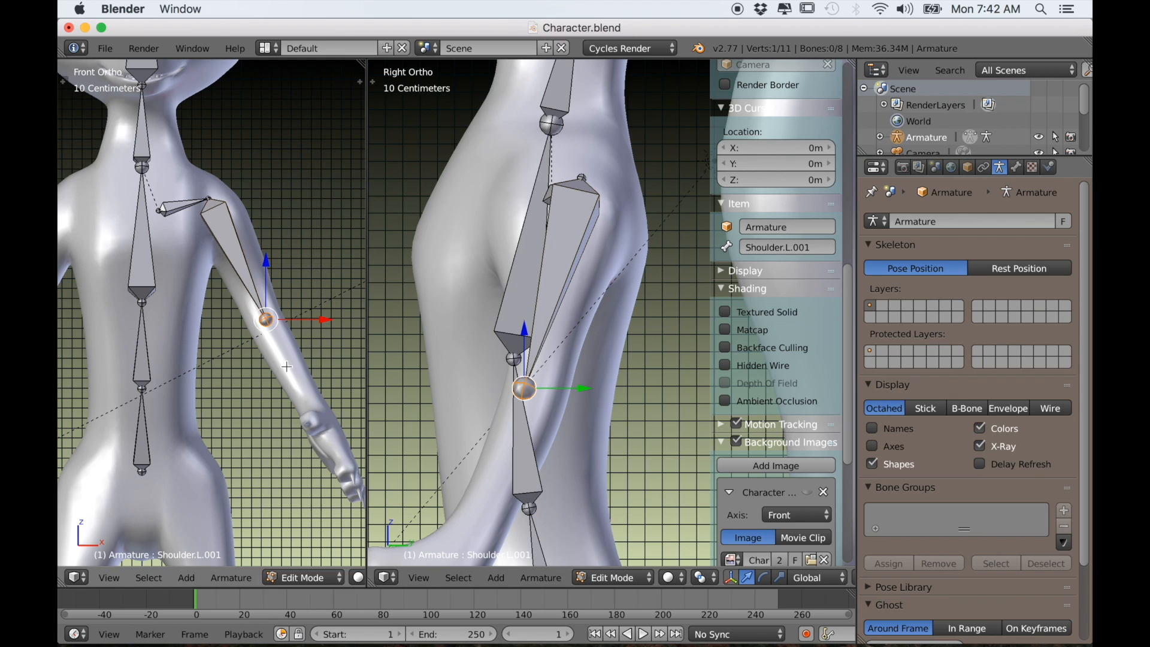
key(g)
click(570, 413)
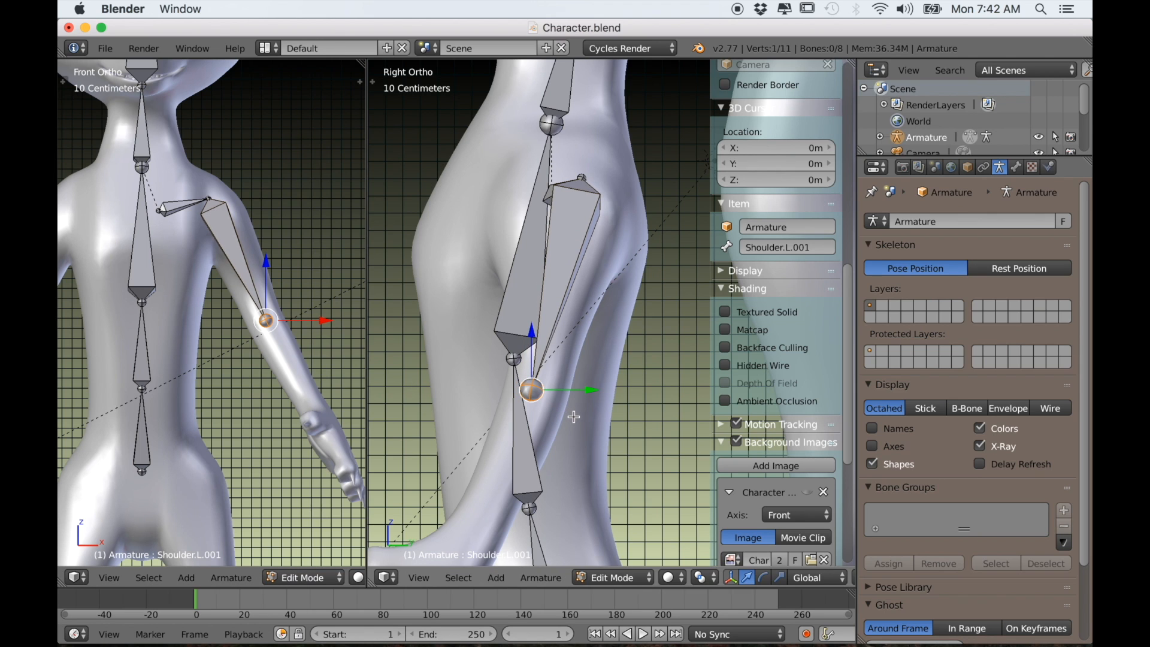
Step: Rename the left upper arm bone as Arm_Upper.L
right_click(244, 275)
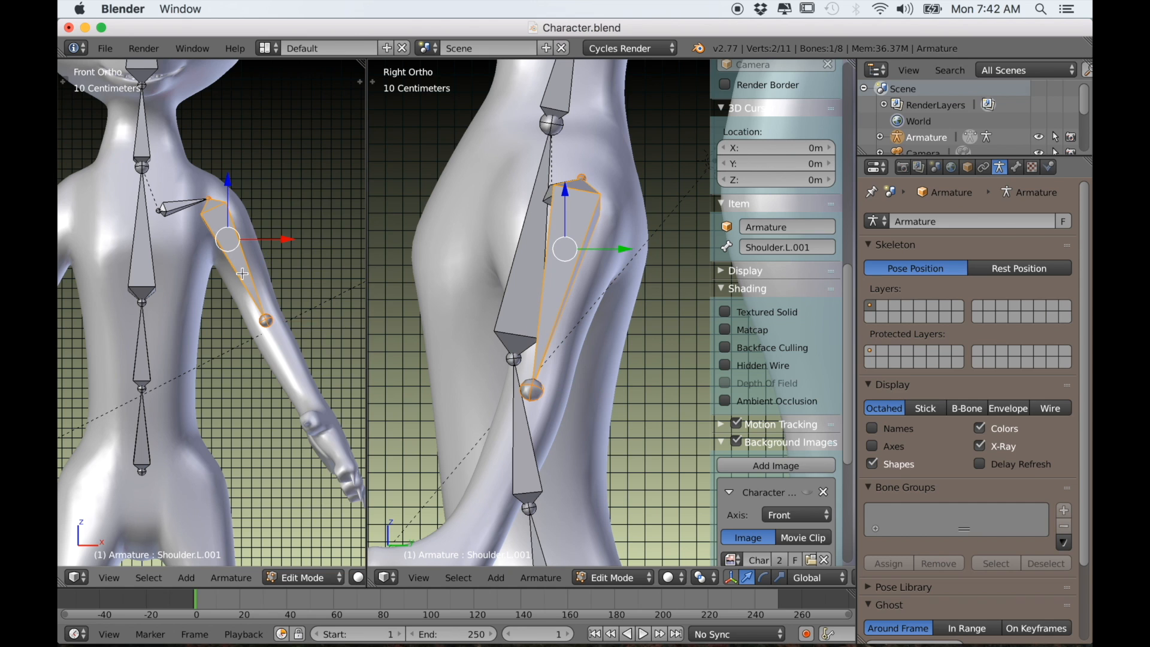
scroll(288, 314, down, 2)
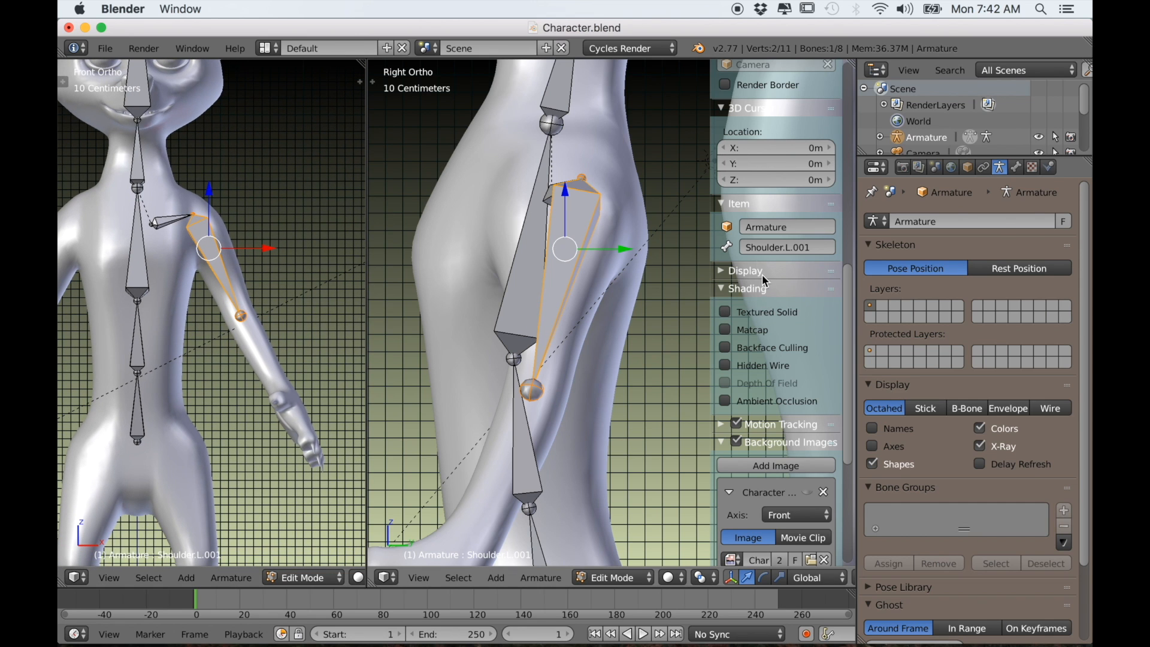
click(761, 250)
text(Ar)
key(Return)
Step: Extrude a forearm bone about 1.1 m long from the elbow joint to the wrist in the side view
scroll(562, 422, down, 1)
shift+middle_drag(541, 427, 558, 379)
right_click(559, 333)
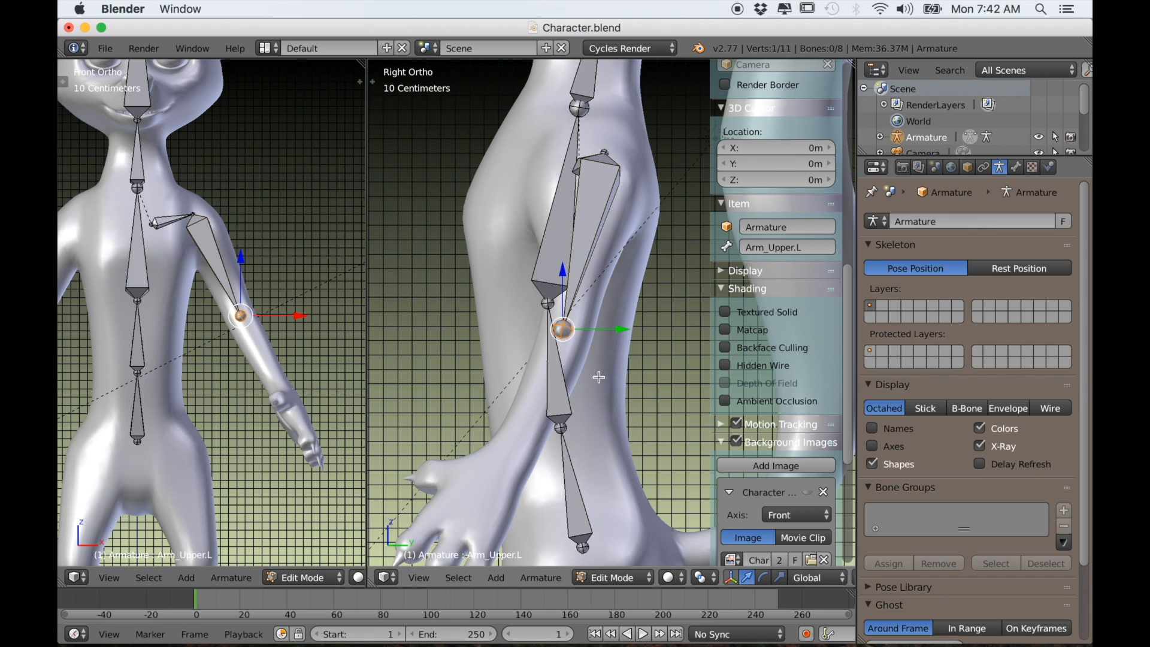
key(e)
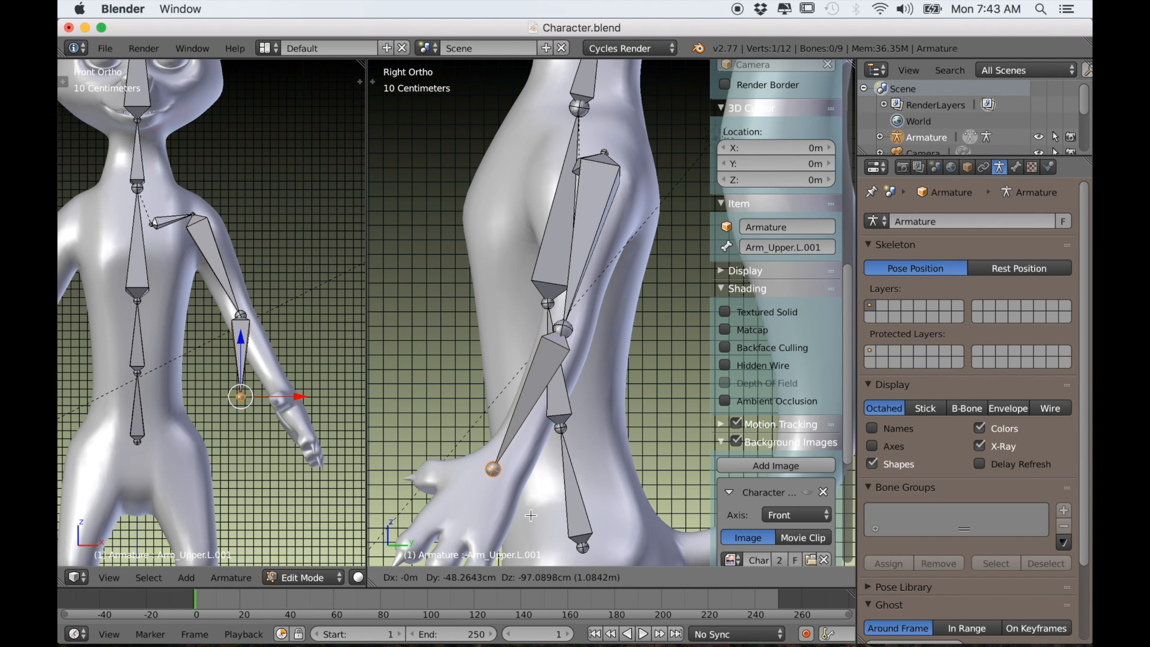
click(535, 512)
Step: Nudge the elbow joint slightly down and back to centre it in the arm in the side view
right_click(576, 331)
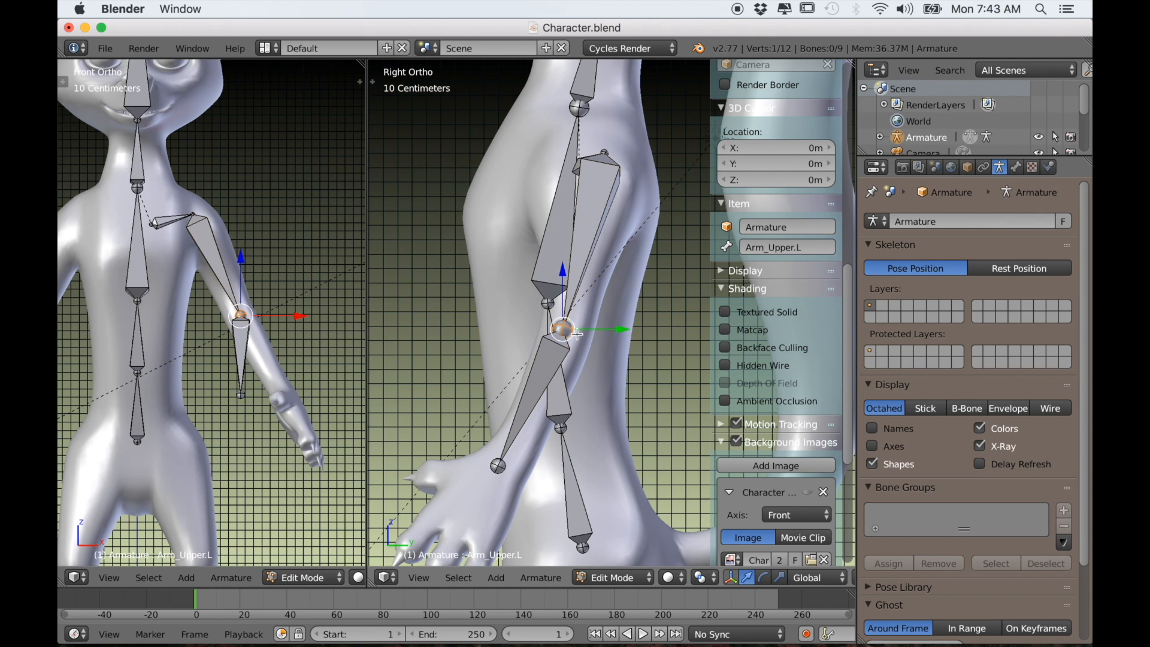
key(g)
click(575, 352)
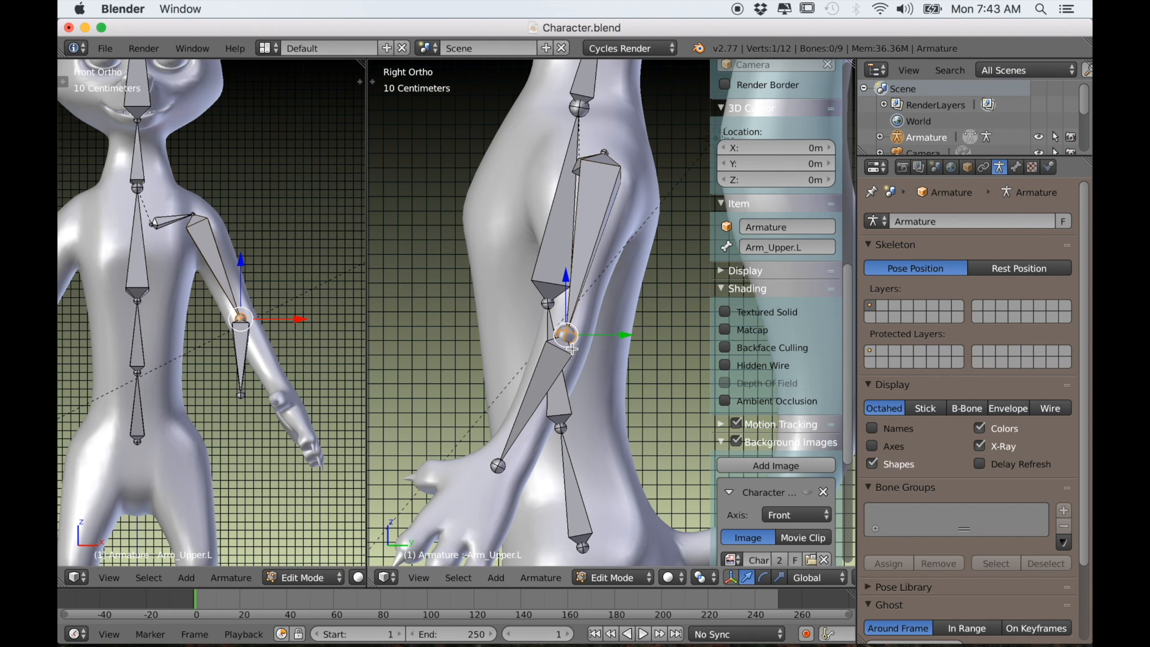
Step: Move the forearm bone's tip into the left wrist, centring it in the front and side views
right_click(242, 395)
key(g)
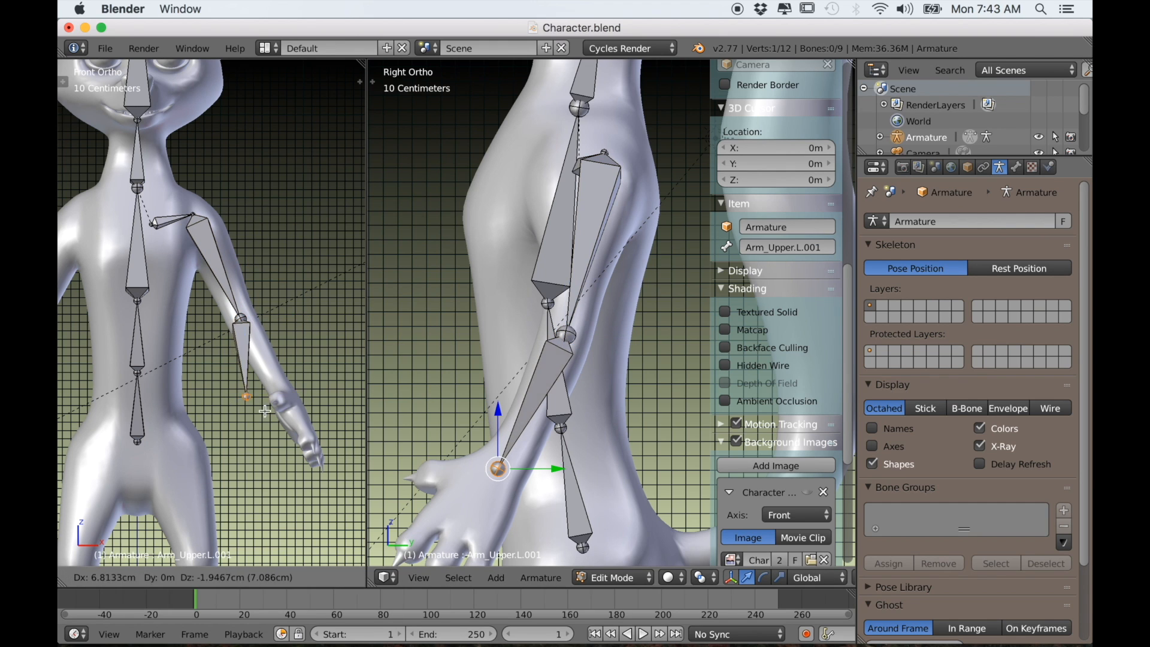
click(299, 409)
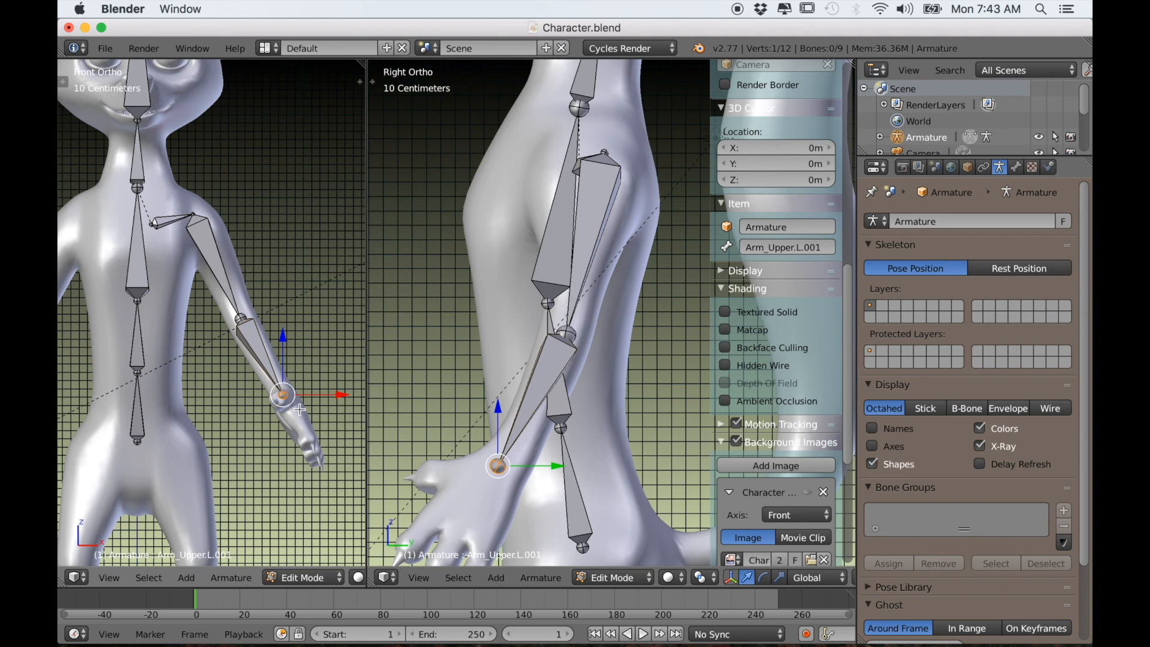
key(g)
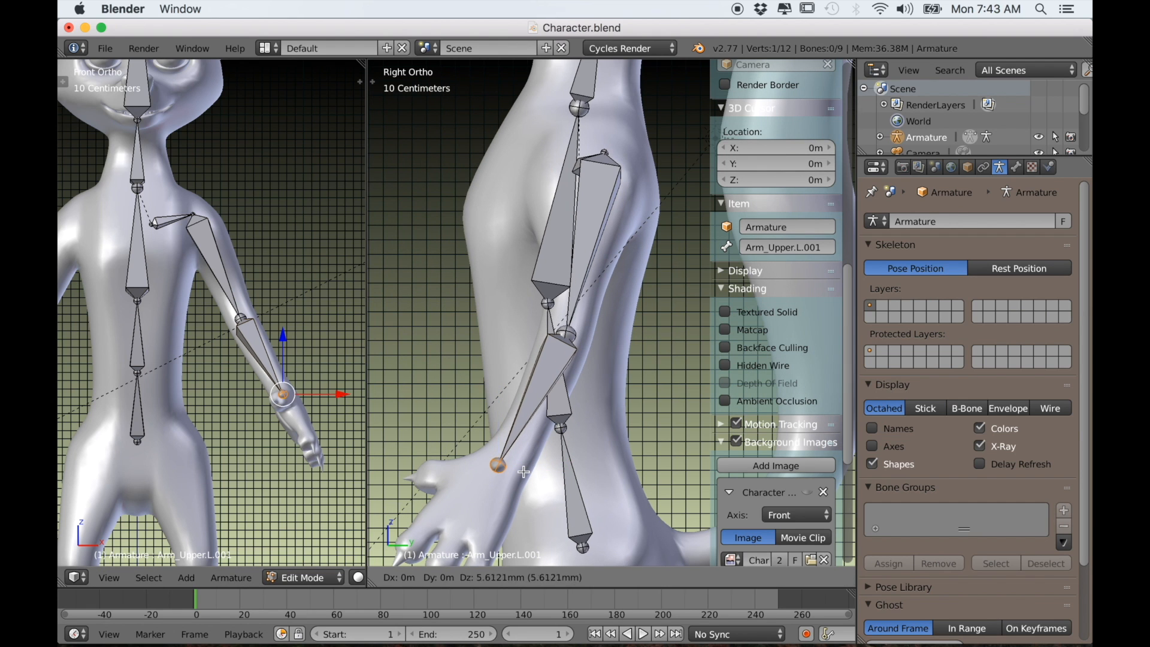
click(526, 467)
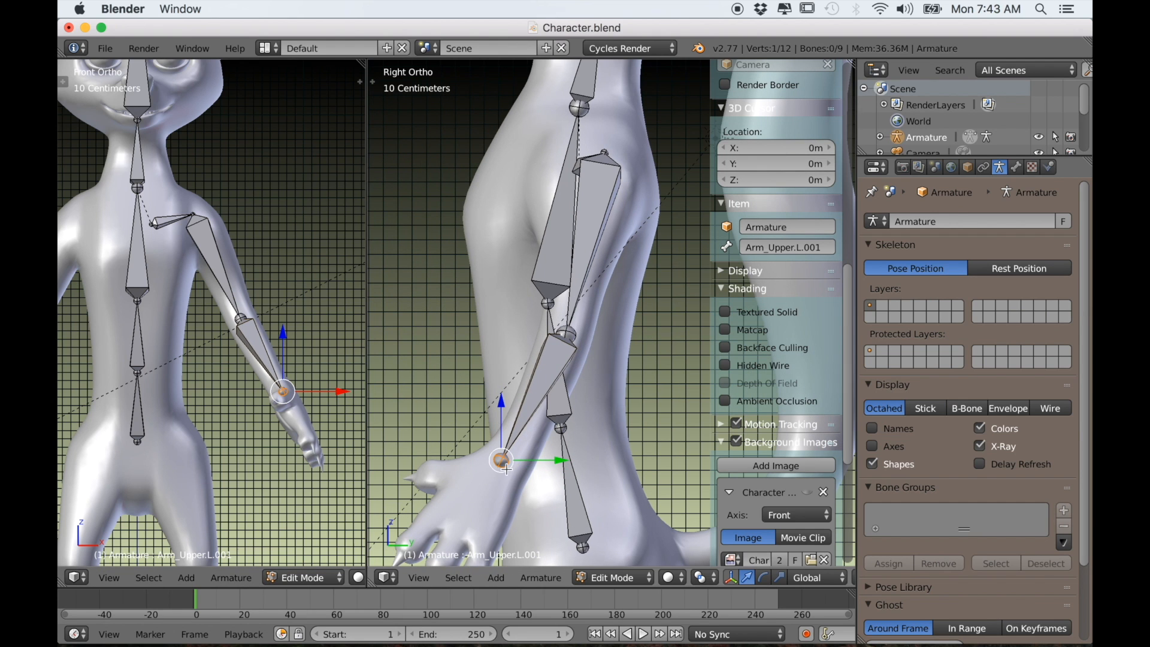
scroll(506, 469, down, 2)
scroll(513, 476, up, 2)
scroll(358, 425, up, 1)
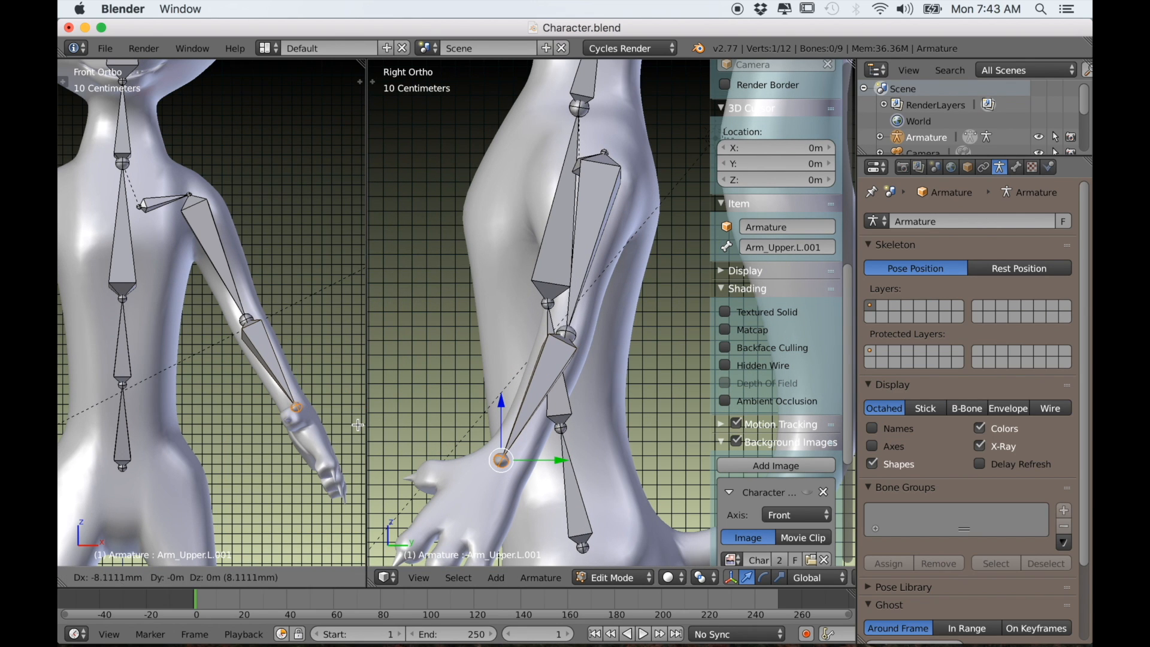
Step: Rename the left forearm bone as Arm_Lower.L
click(791, 251)
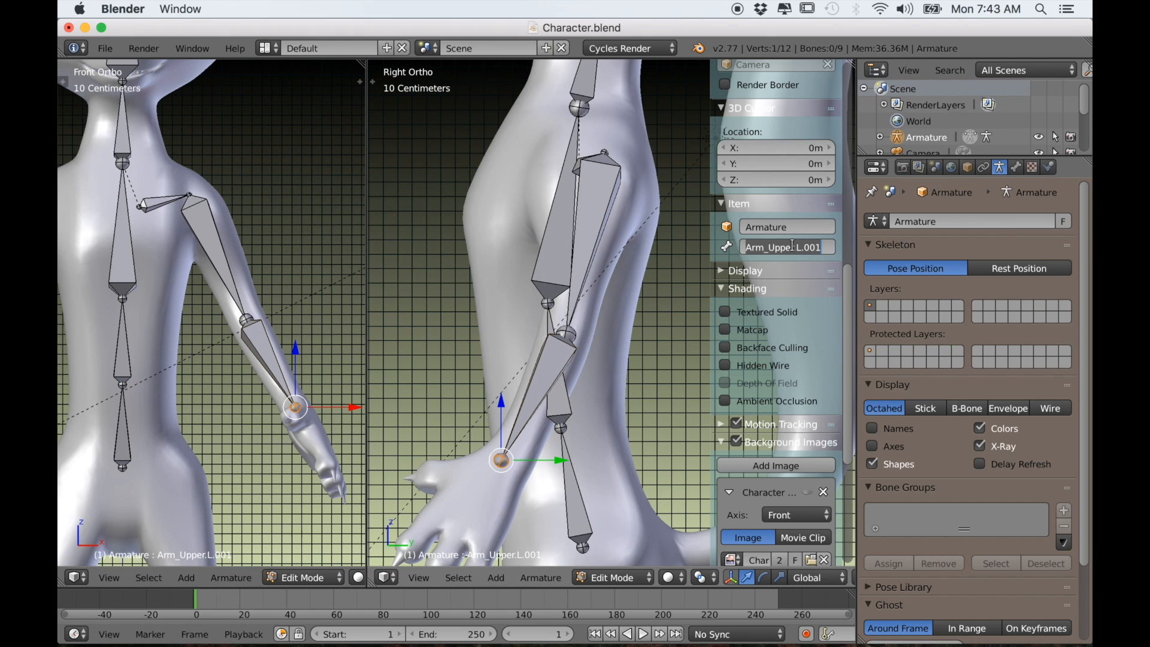
click(786, 247)
key(BackSpace)
key(BackSpace)
key(BackSpace)
text(Low)
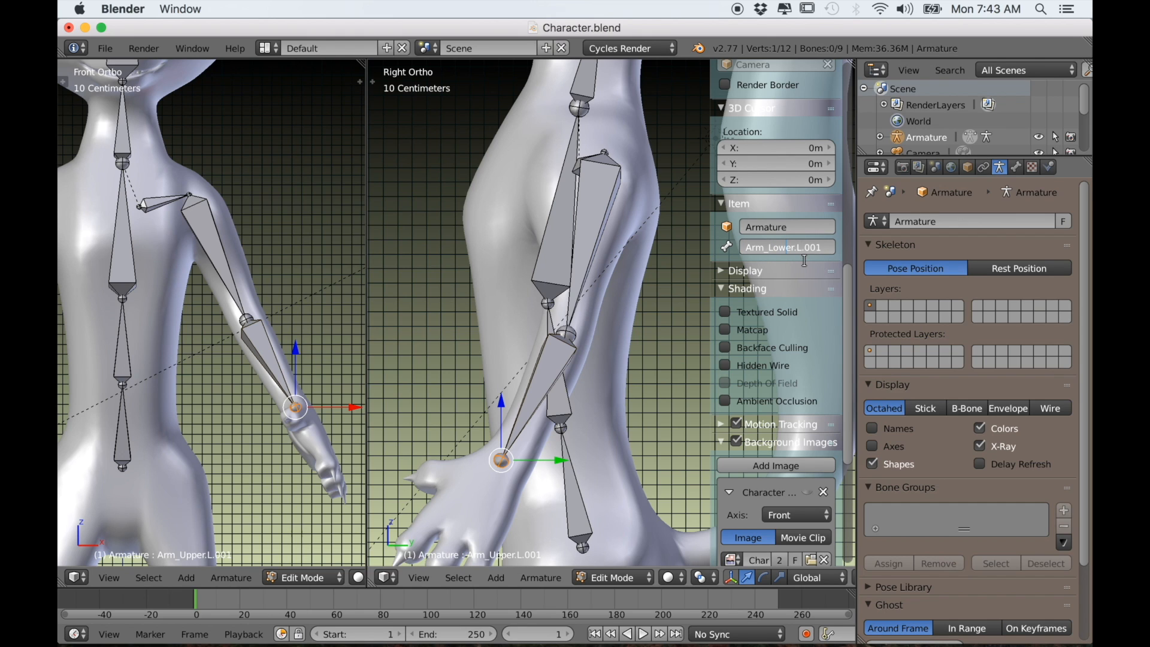
key(Return)
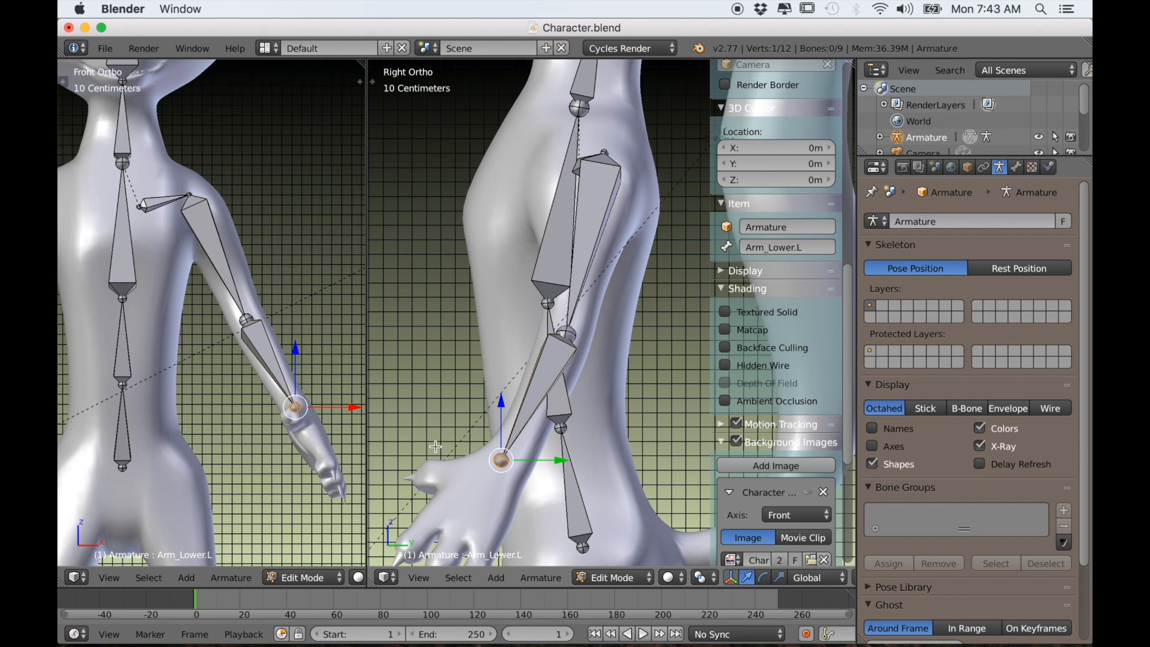
Step: Extrude a hand bone from the wrist to the middle of the palm and align its tip inside the hand in the front view
scroll(535, 477, up, 8)
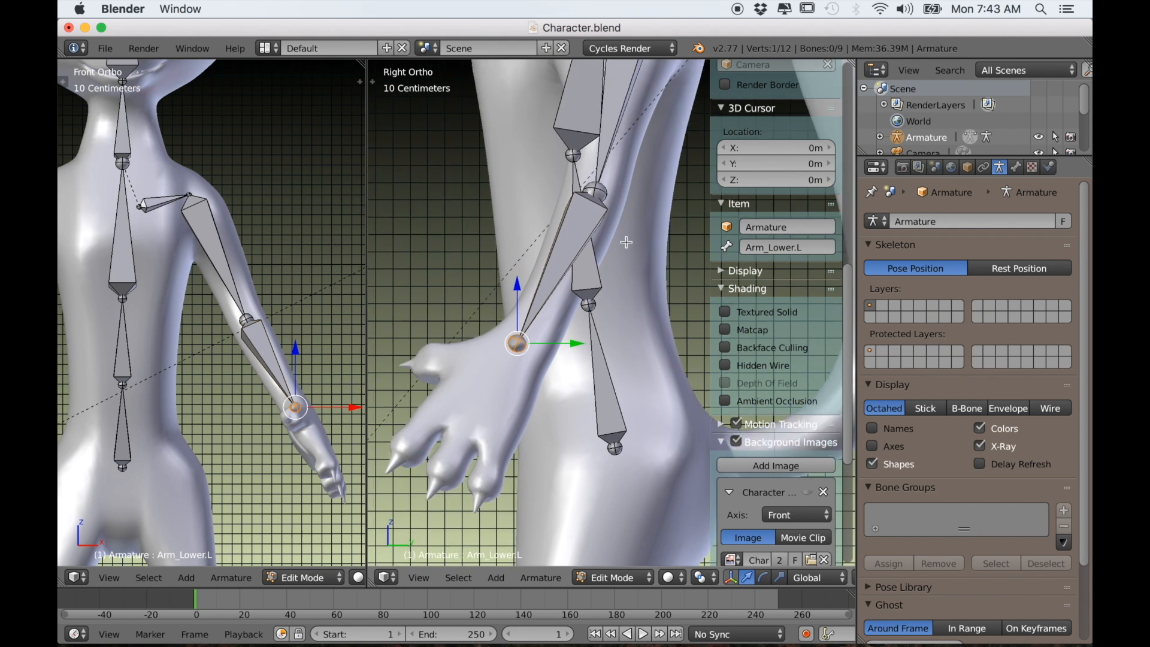
scroll(626, 312, down, 2)
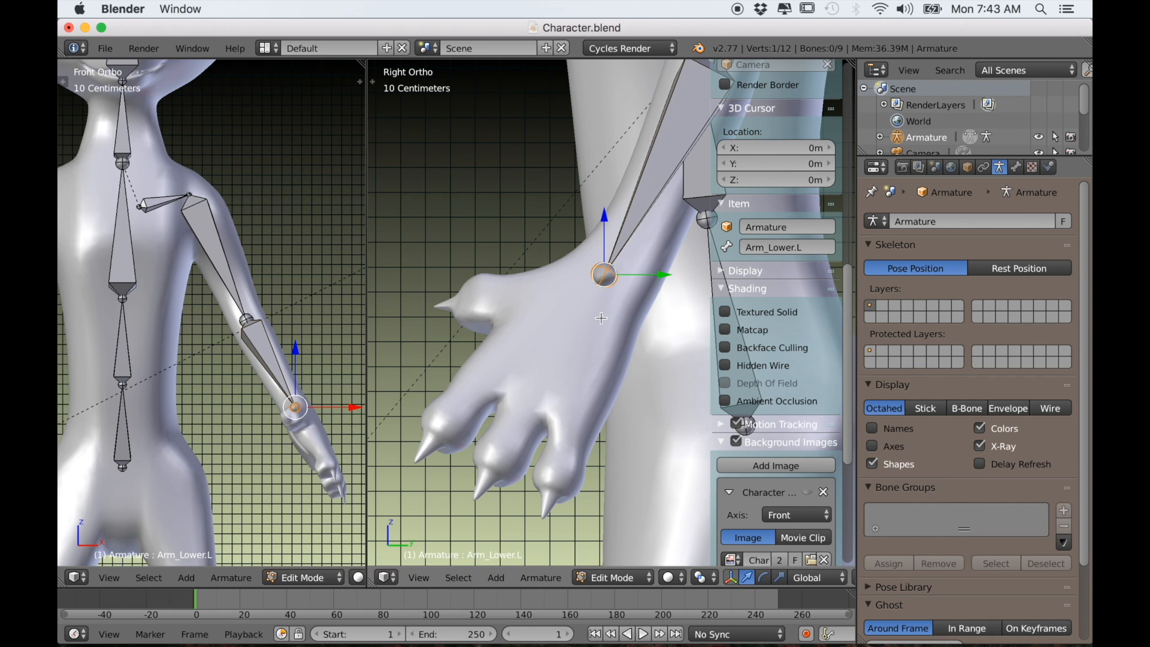
key(e)
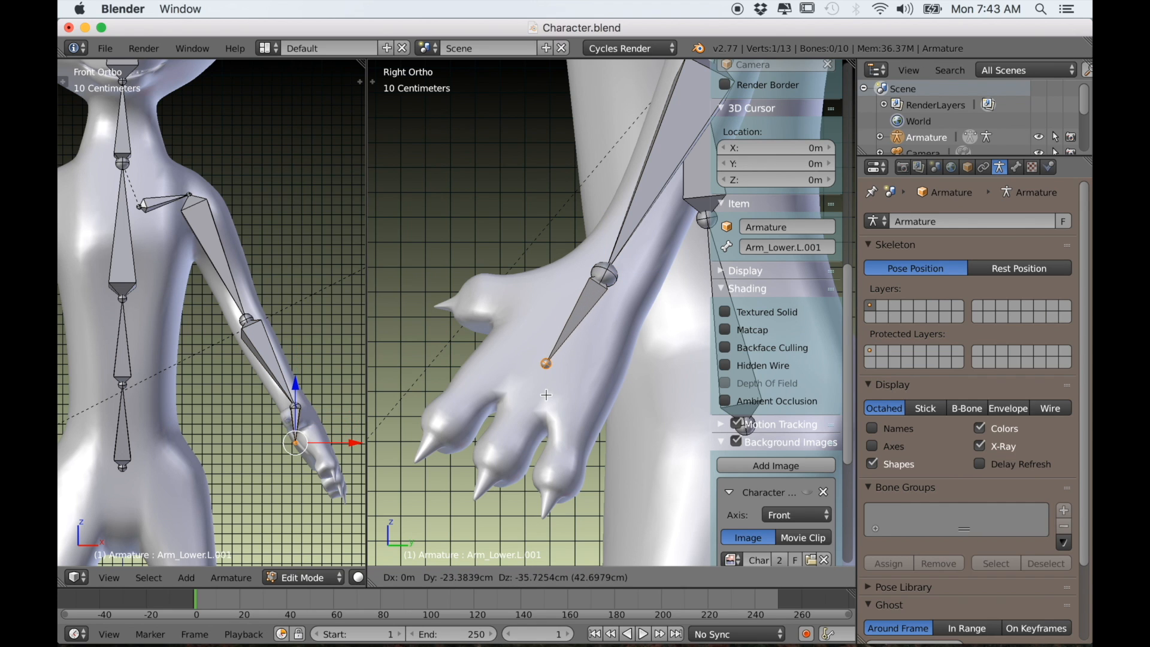
click(541, 398)
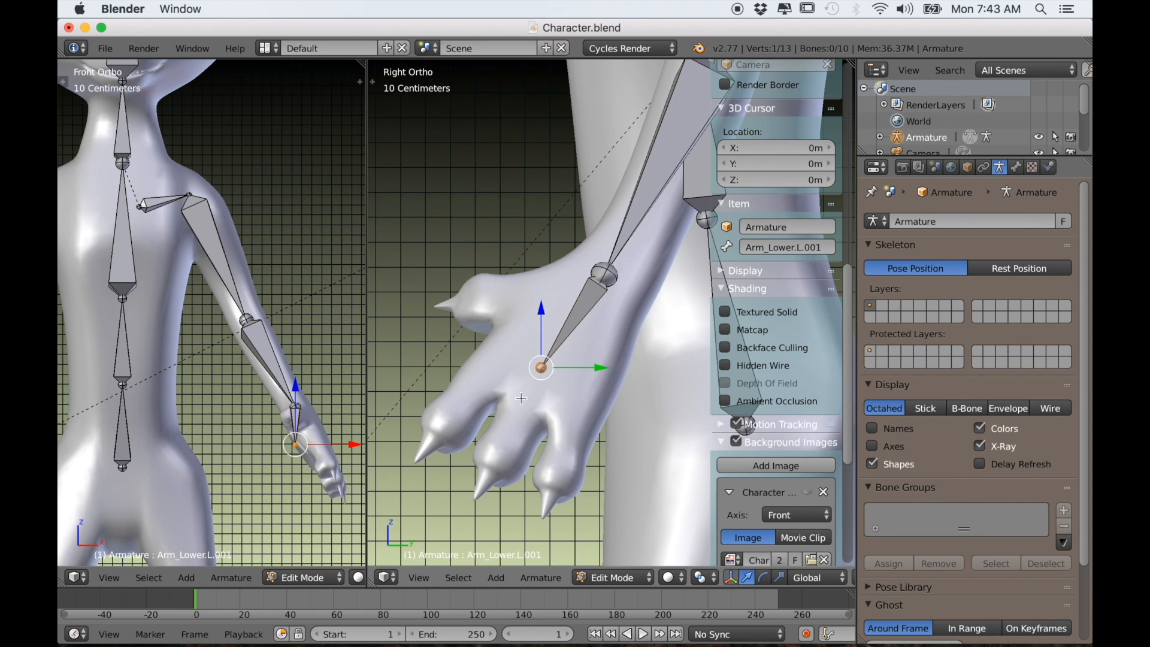
scroll(307, 473, up, 7)
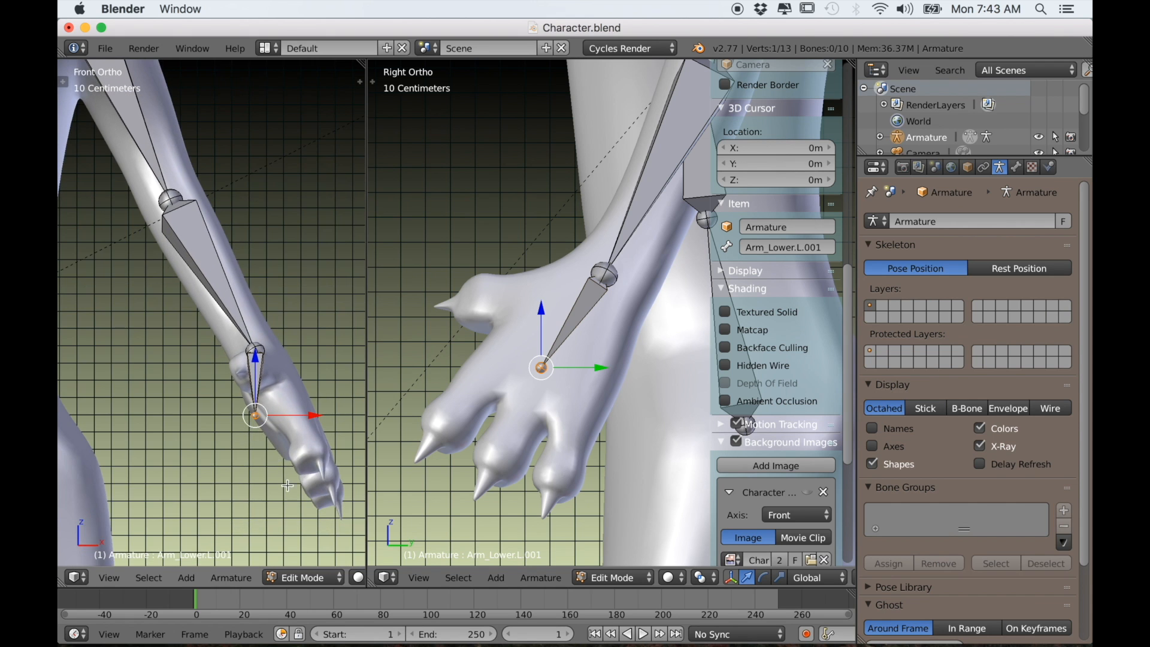
key(g)
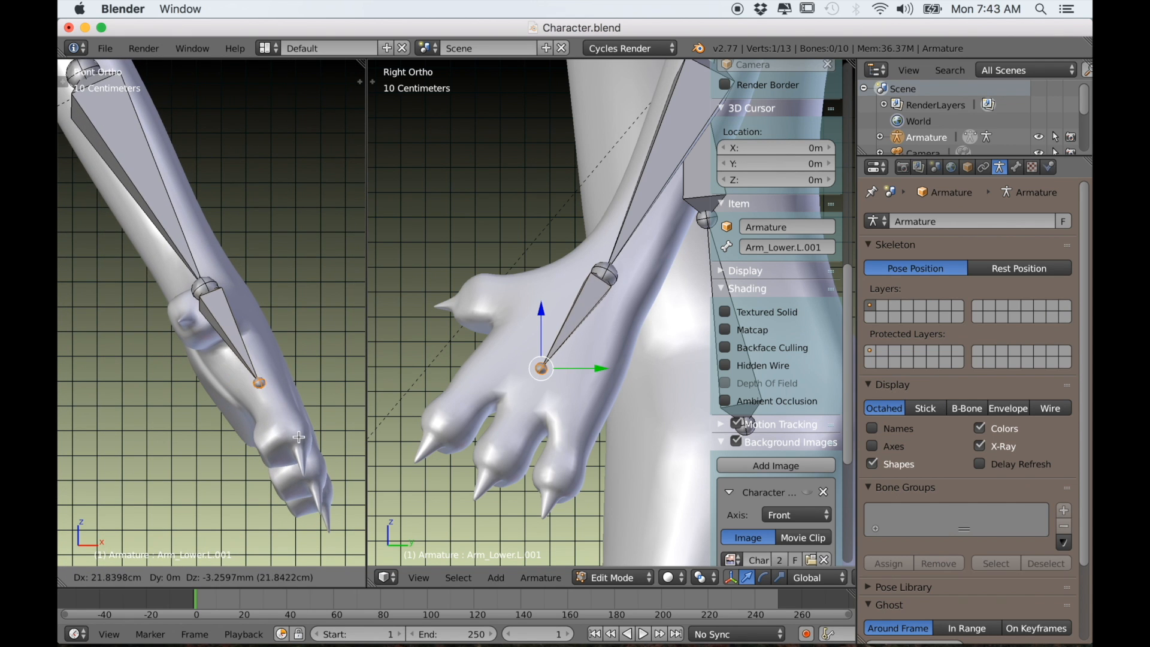
click(299, 440)
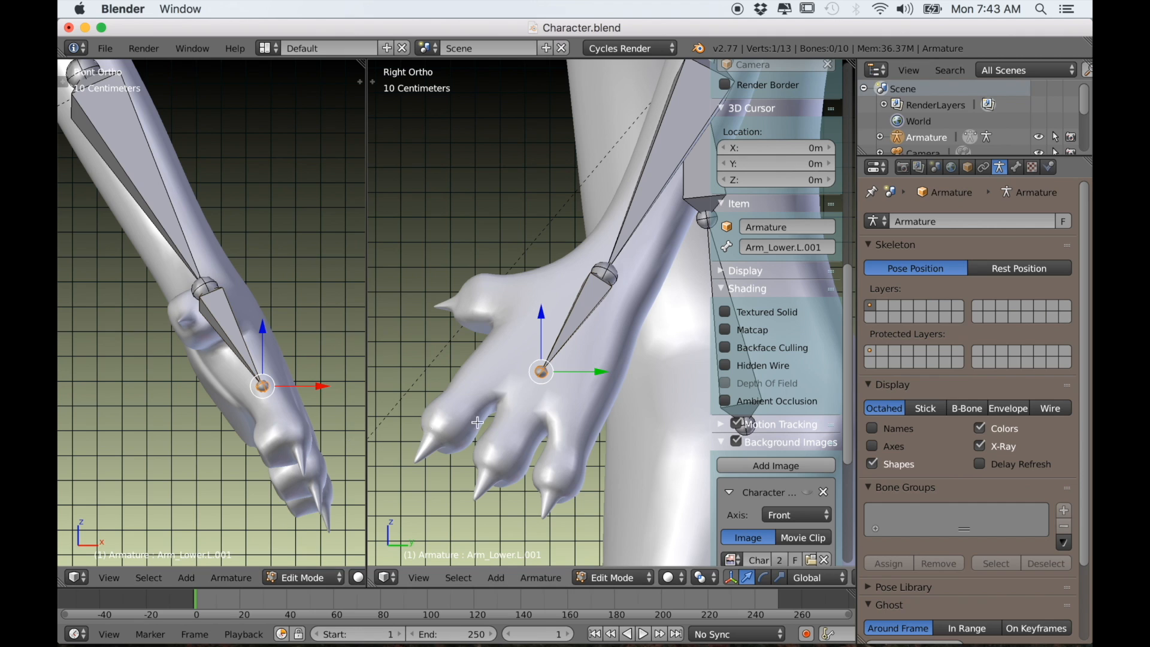
Step: Rename the left hand bone as Hand.L
right_click(588, 313)
click(790, 246)
text(Han)
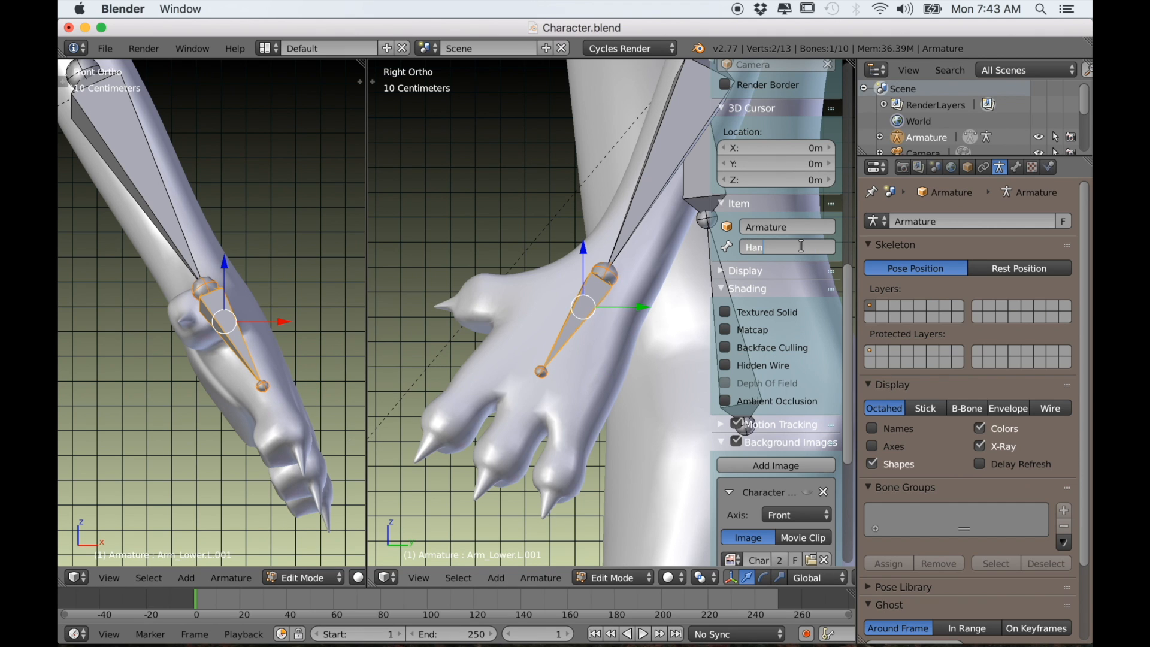
text(d.L)
key(Return)
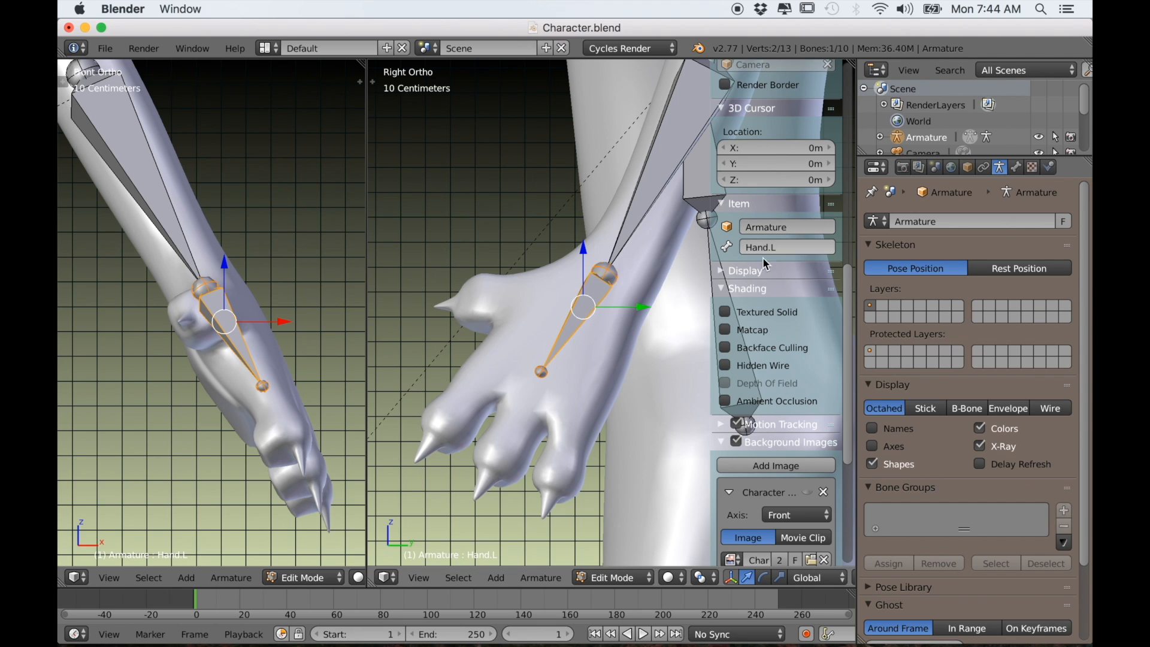
Step: Fine-tune the position of the hand bone and its palm end by a few millimetres in the side view
right_click(542, 373)
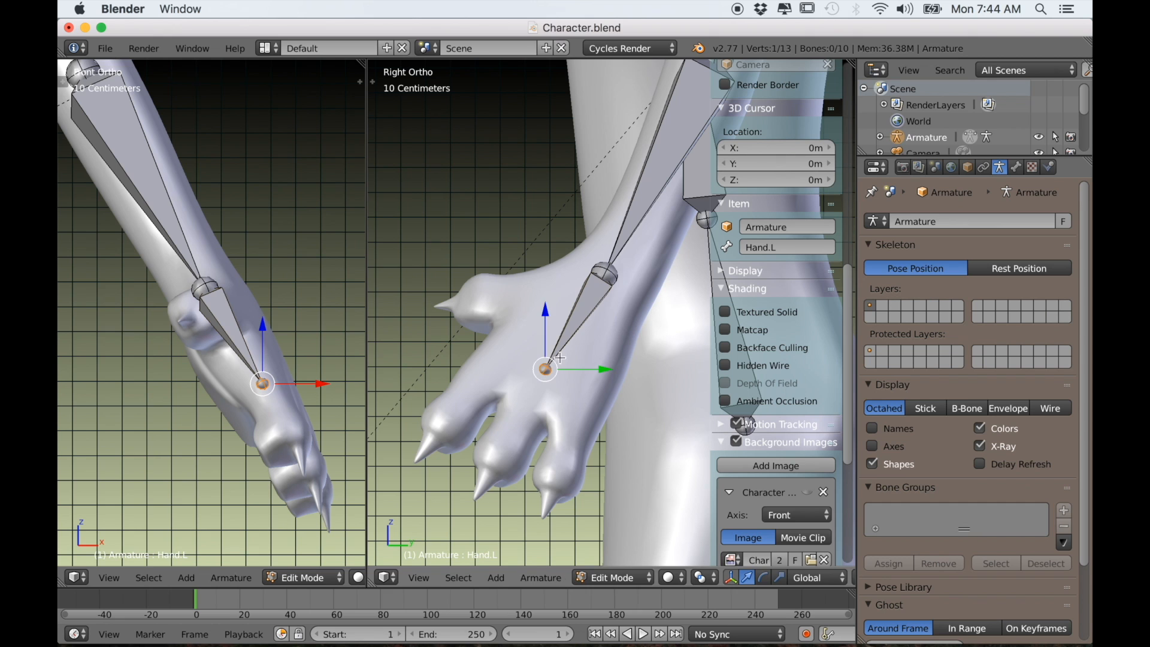
right_click(579, 318)
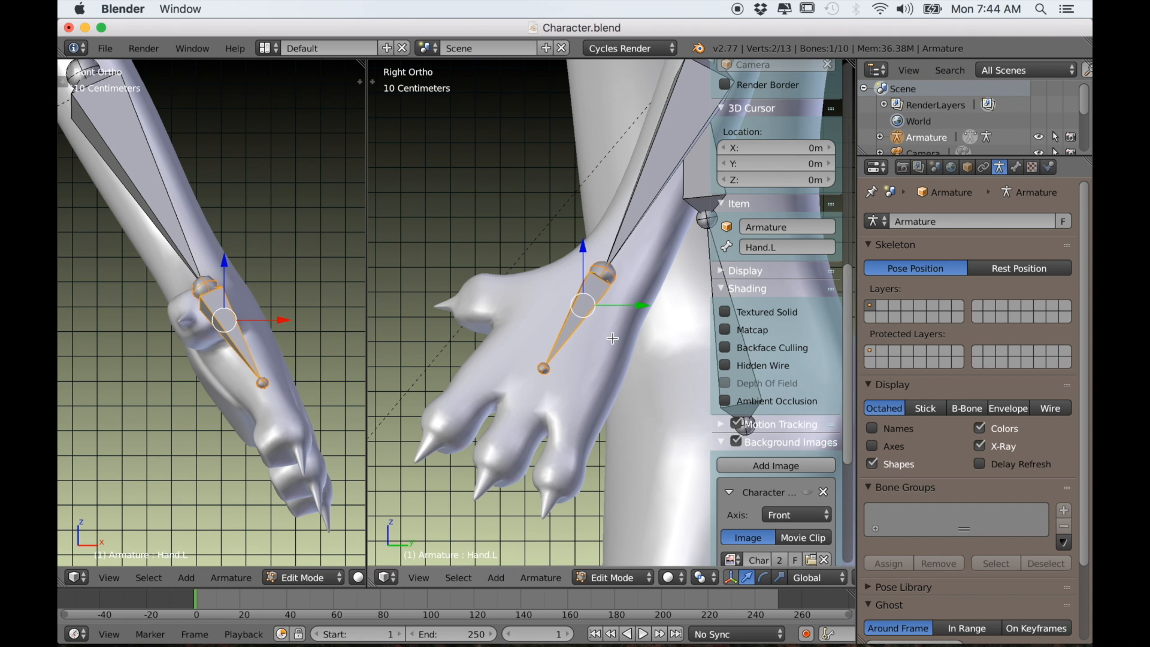
scroll(611, 337, down, 2)
key(g)
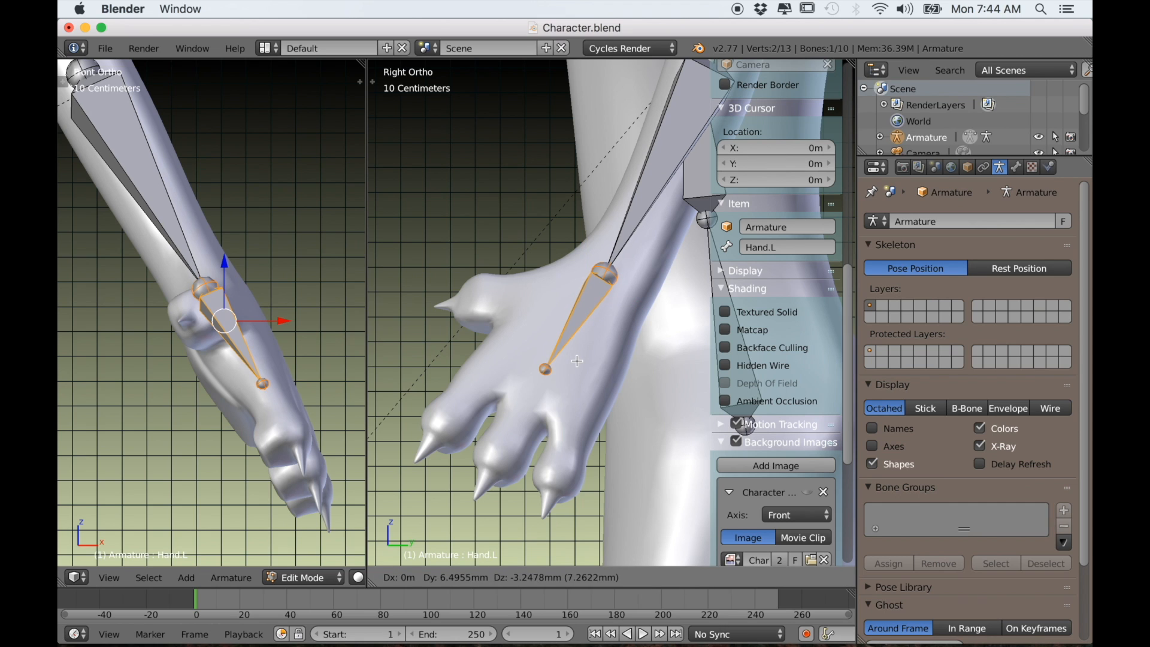
click(576, 361)
Step: Extrude a bone about 21 cm long from the hand bone's tip to the base of the middle finger in the side view
right_click(546, 371)
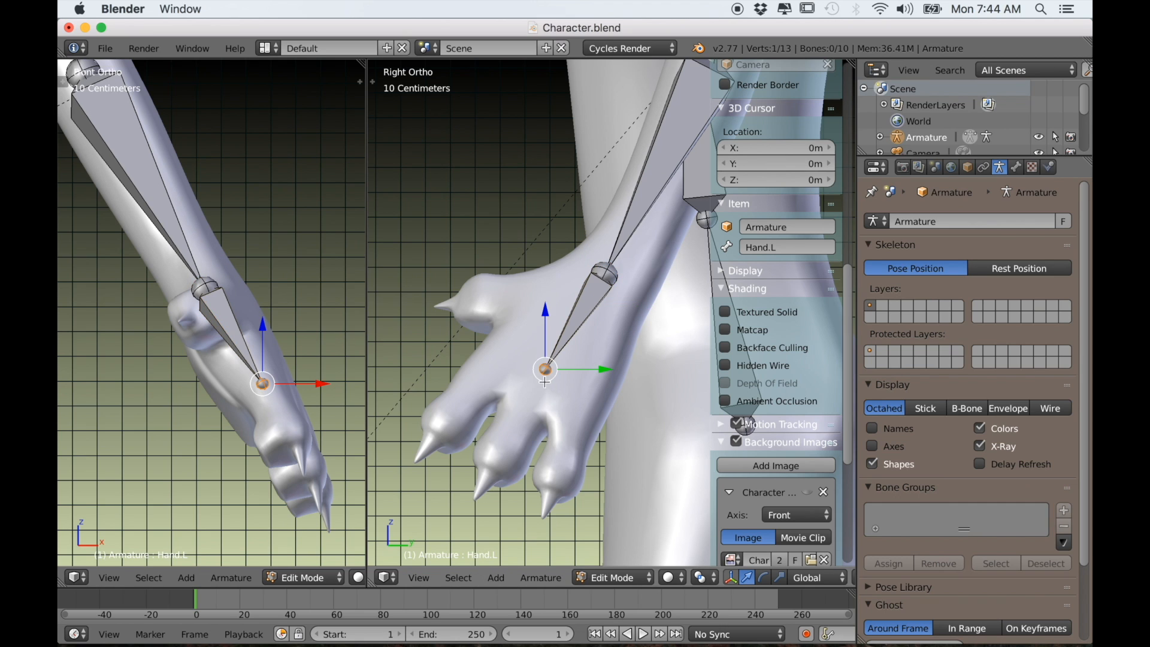
key(e)
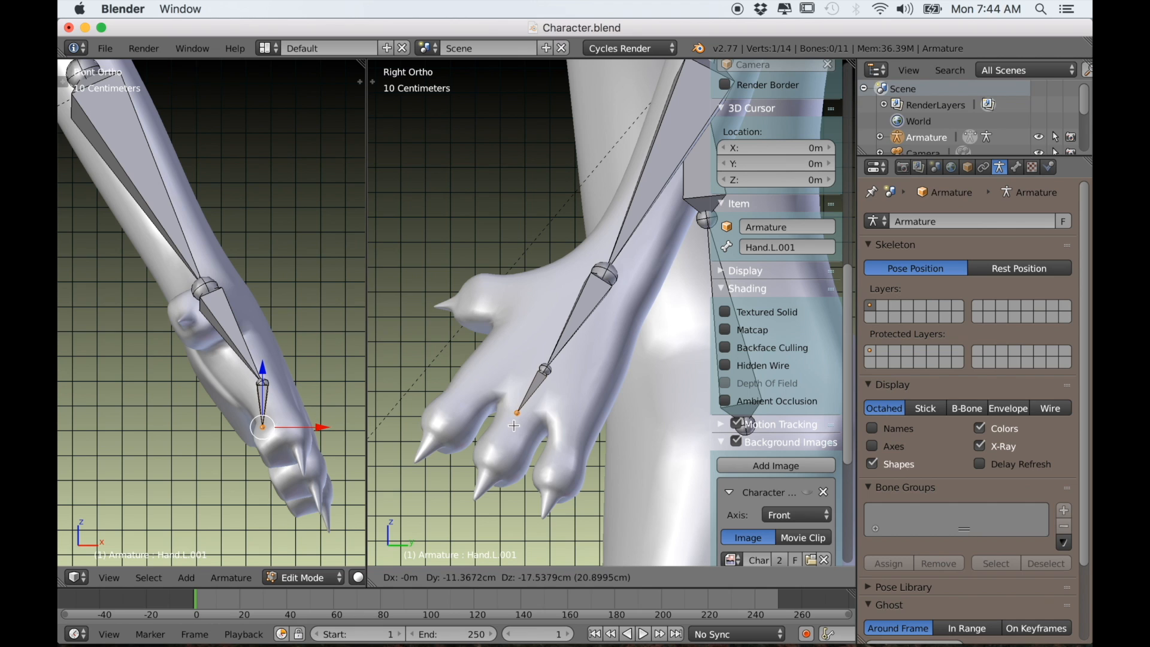
click(515, 424)
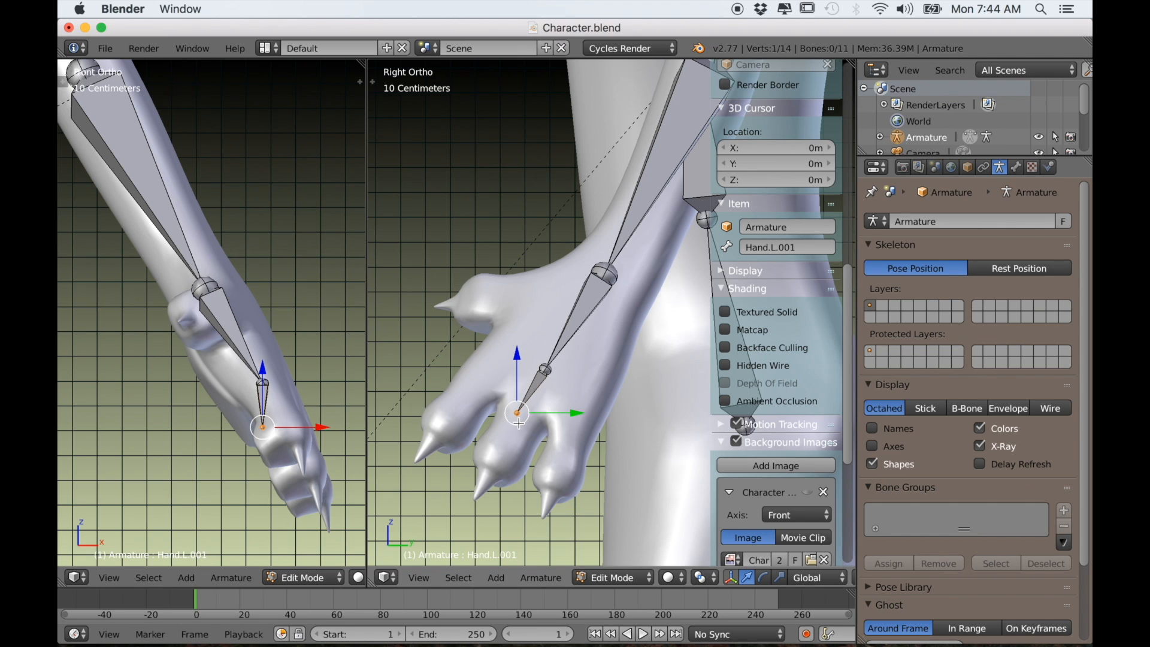
scroll(525, 427, up, 1)
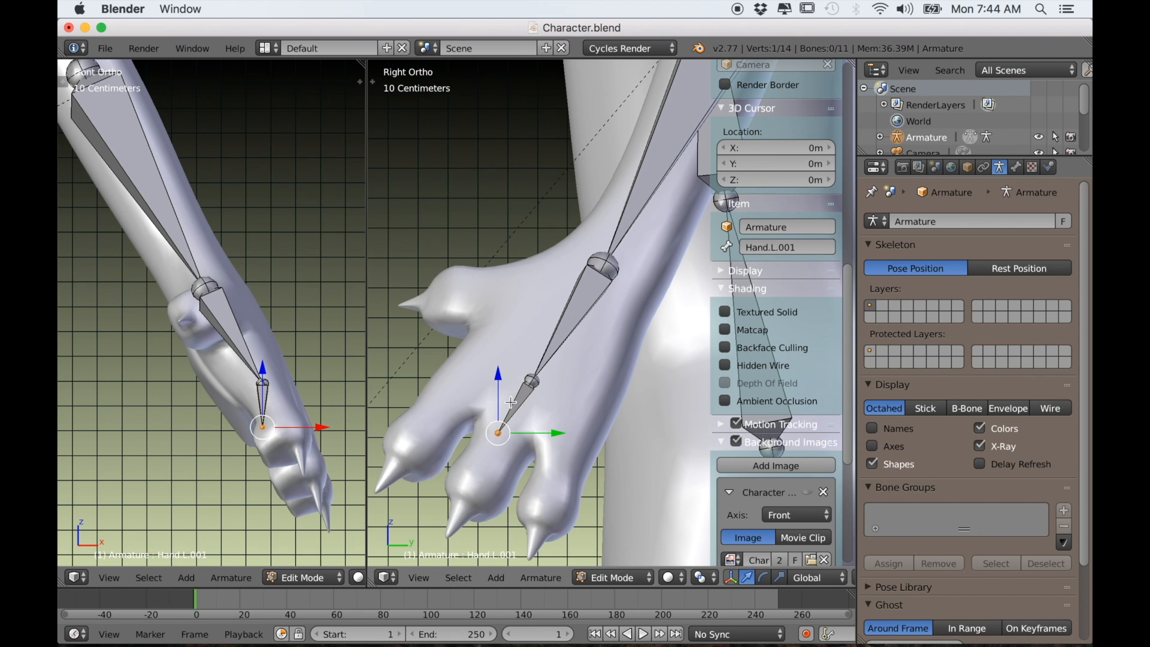
Step: Disconnect the new finger bone from the hand bone while keeping it parented
right_click(517, 400)
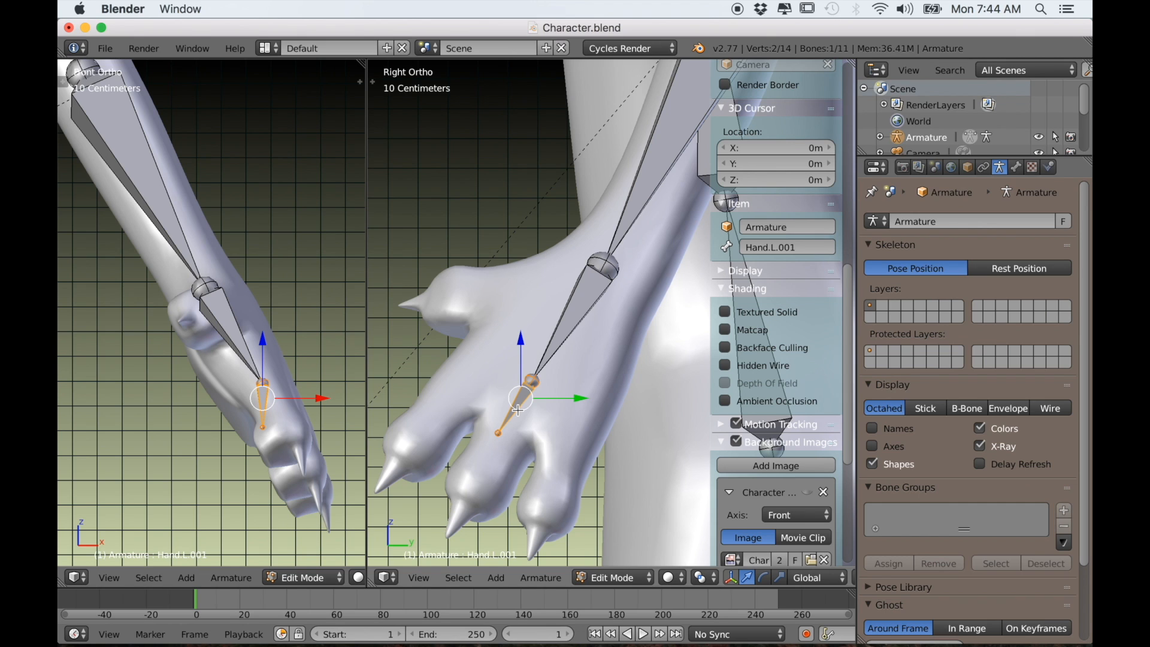
key(ctrl+p)
click(517, 410)
key(alt+p)
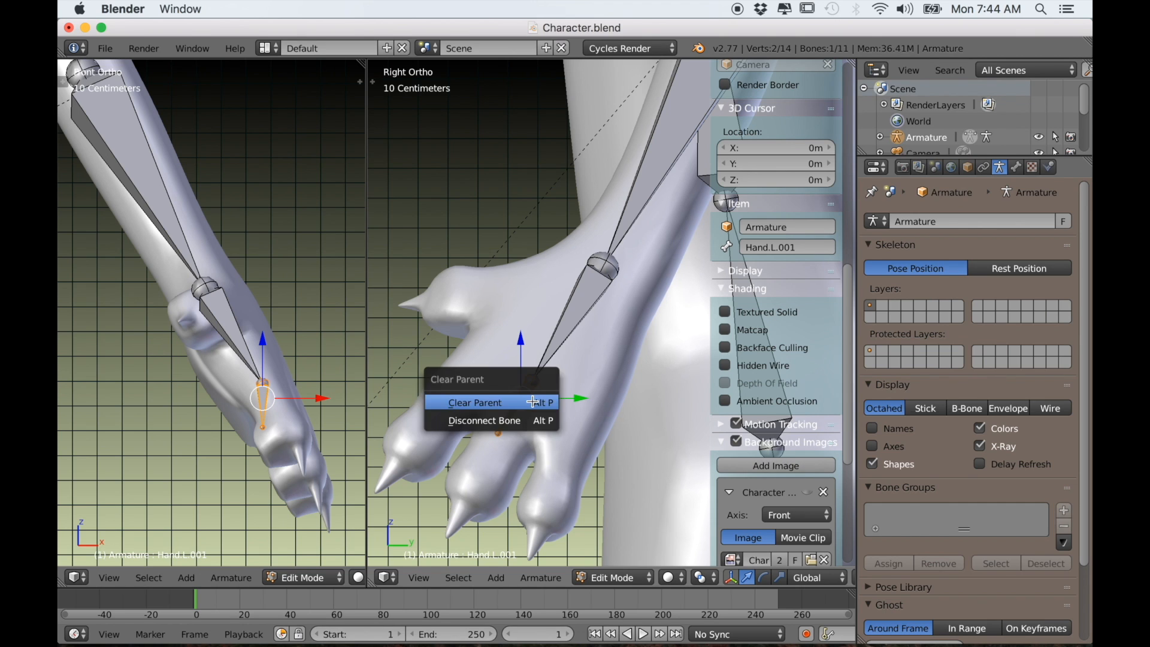
click(486, 419)
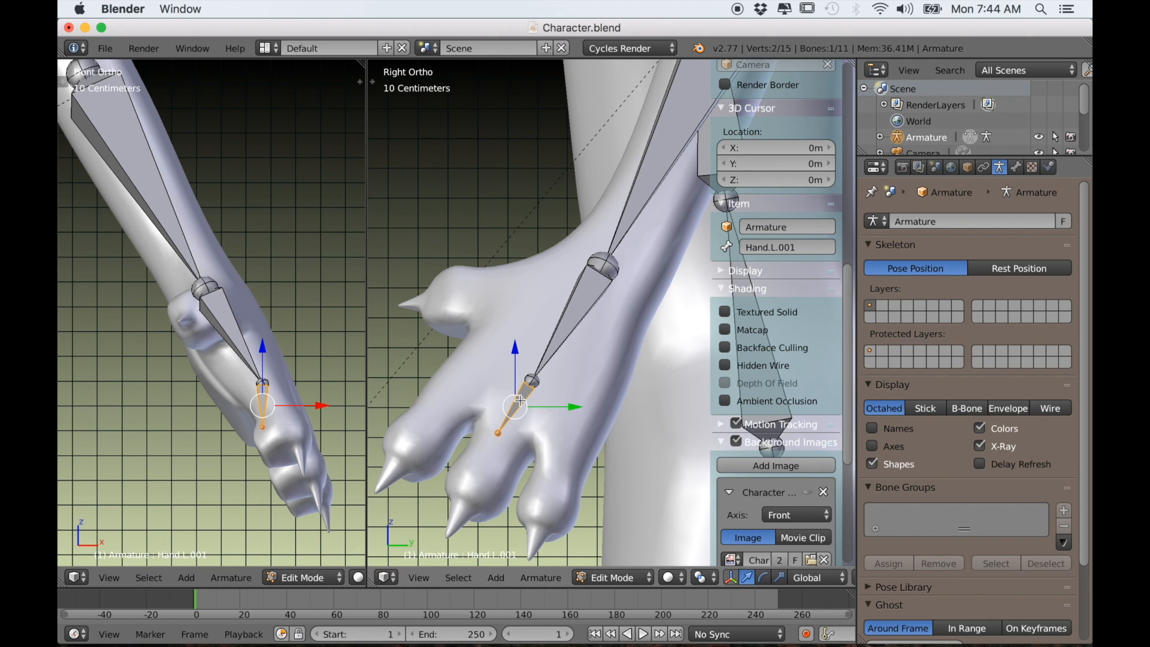
Step: Move the disconnected bone into the base of the middle finger and pull its tip back to the finger's joint in the side view
key(g)
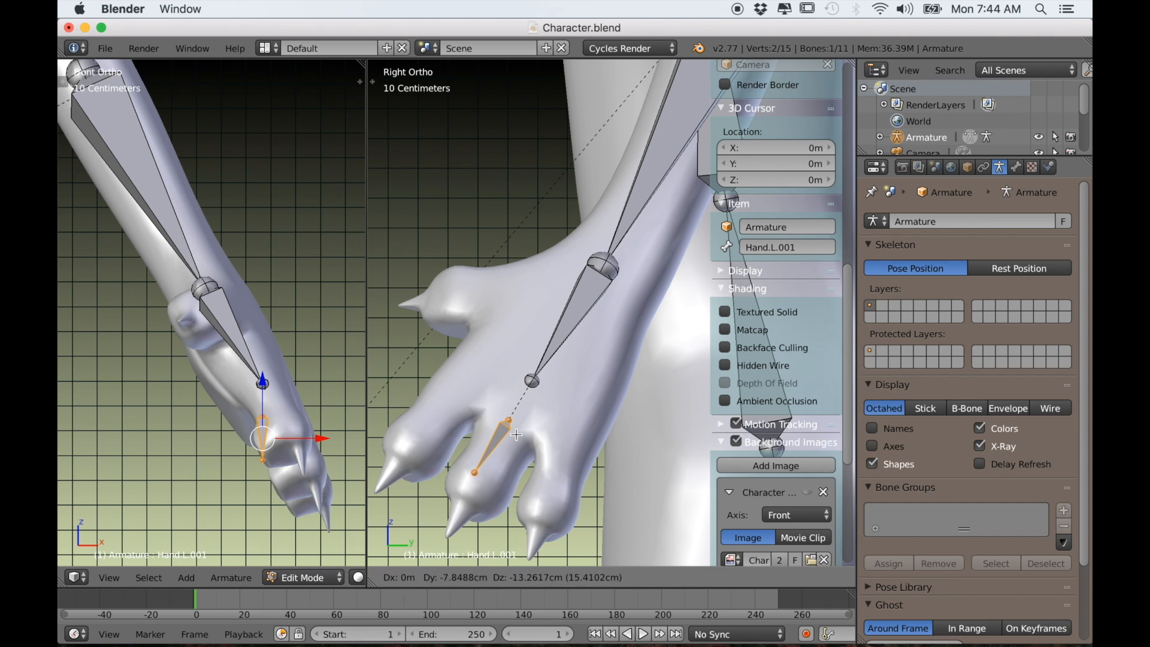
click(416, 477)
scroll(270, 419, up, 1)
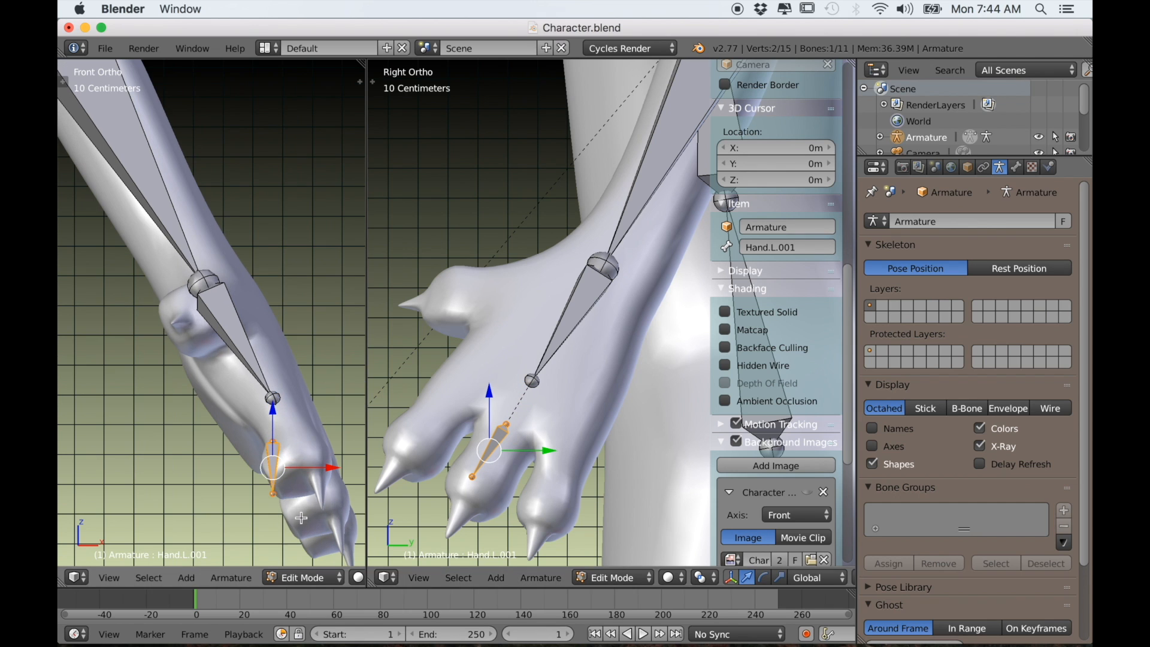
right_click(473, 482)
key(g)
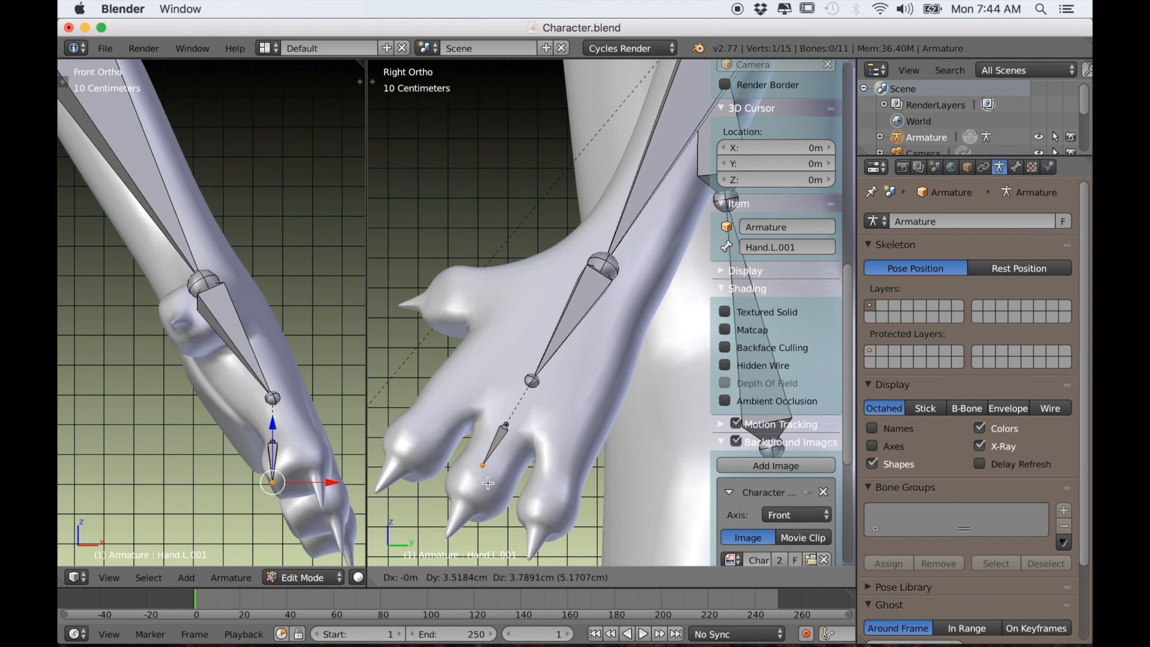
click(490, 479)
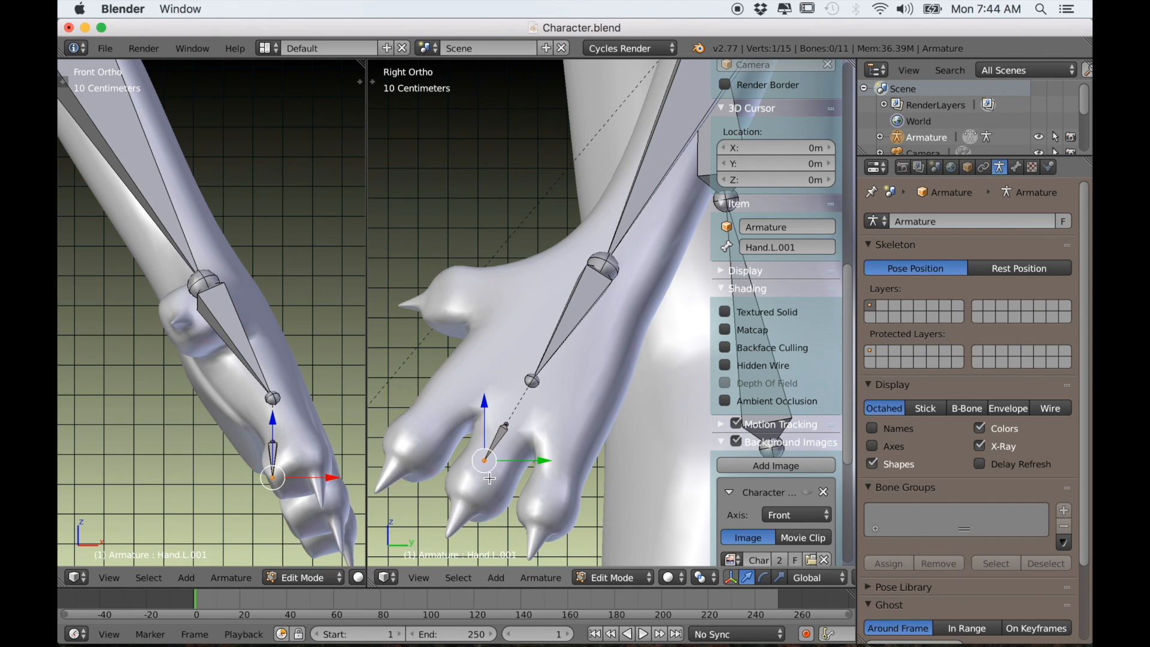
Step: Extrude a second middle finger bone toward the claw and fine-tune the joint and knuckle positions in the side view
key(e)
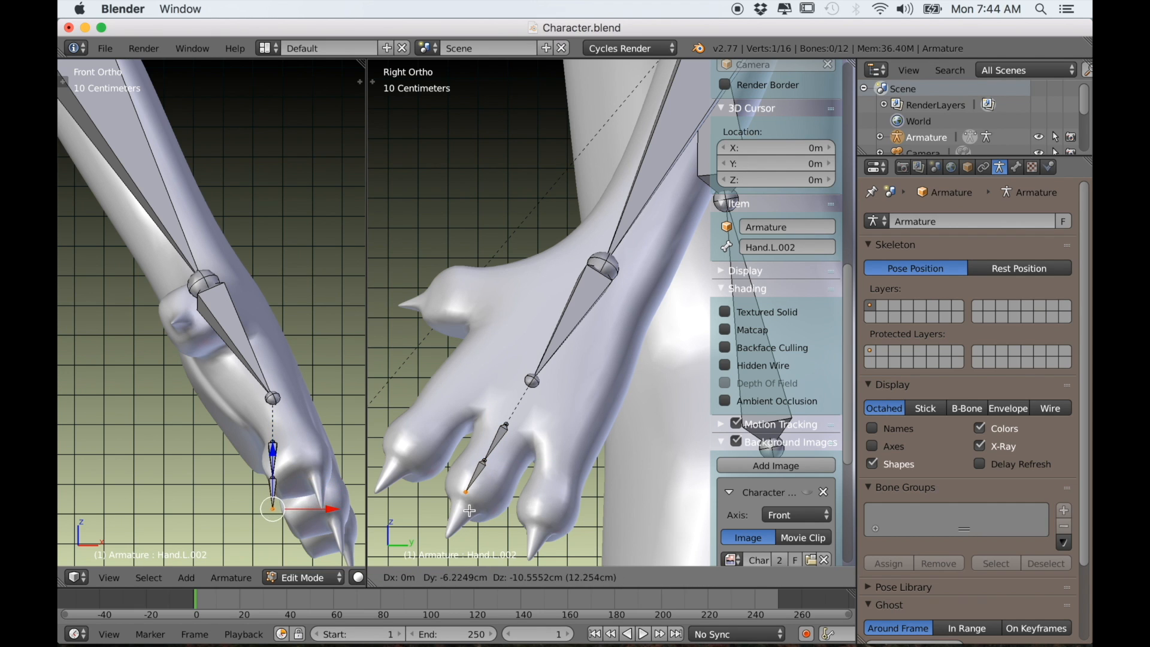
key(Escape)
right_click(486, 461)
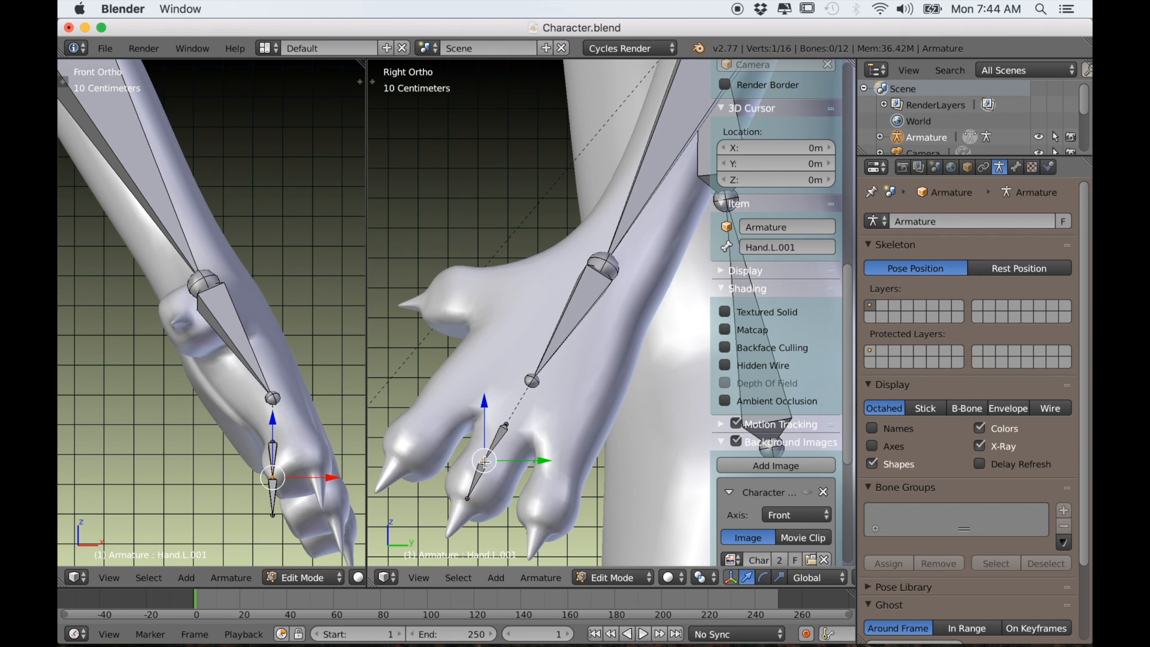
key(g)
click(521, 437)
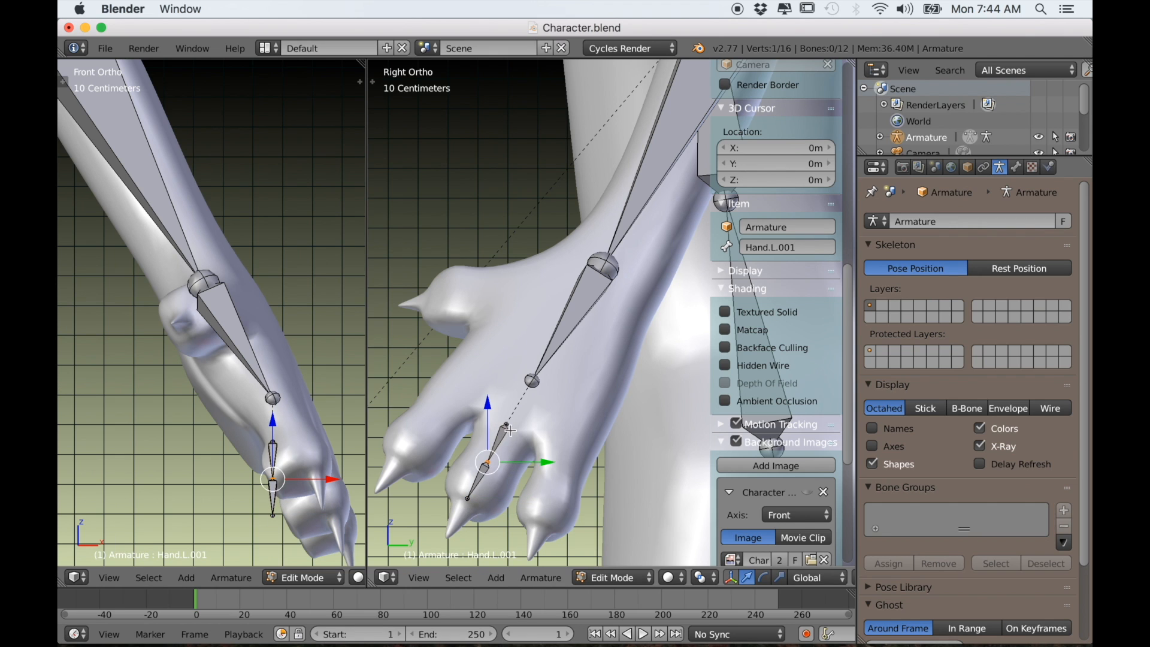
key(g)
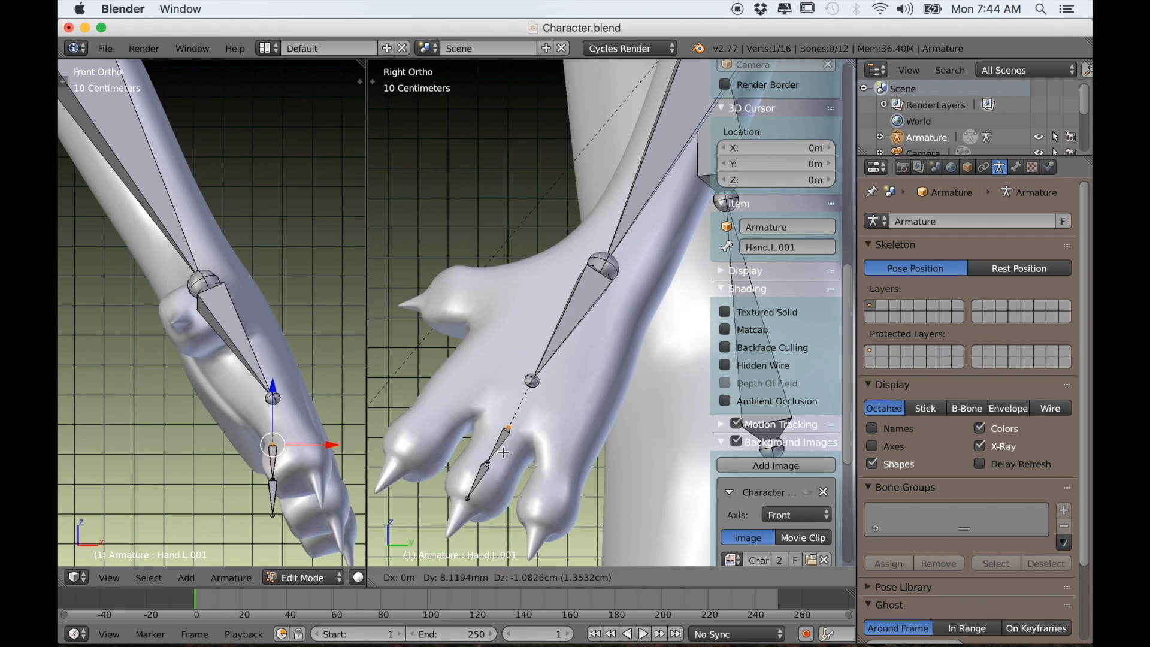
click(506, 453)
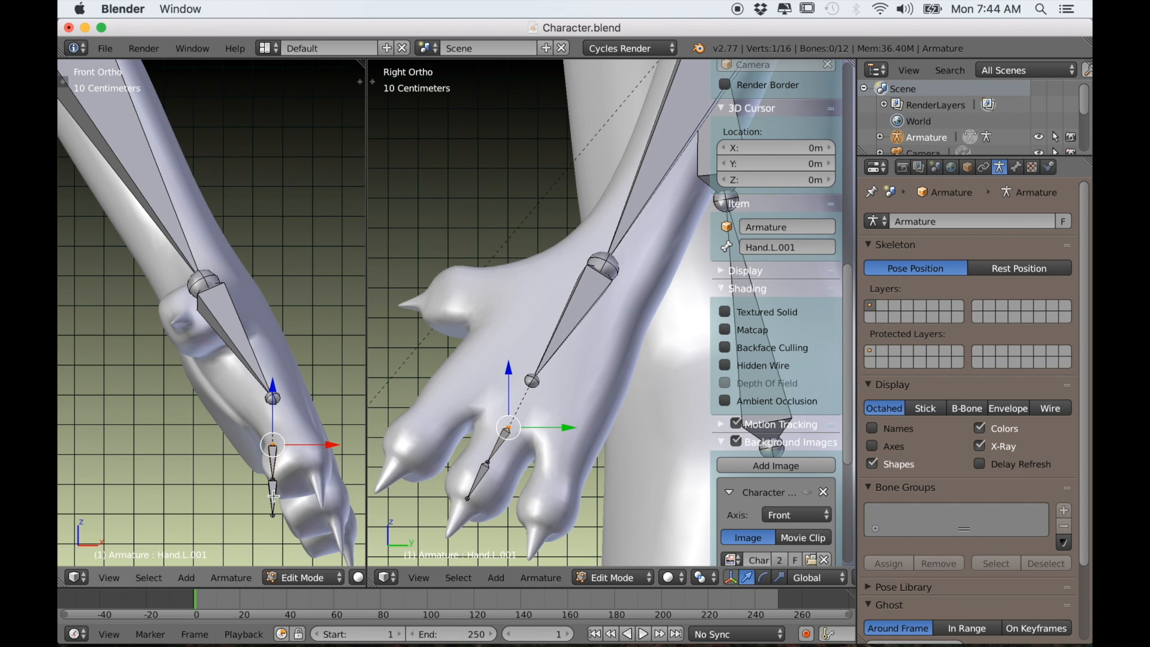
Step: Rotate both middle finger bones to the finger's slant in the front view and shift them about 12.8 cm along X into the finger
ctrl+click(273, 495)
shift+right_click(274, 479)
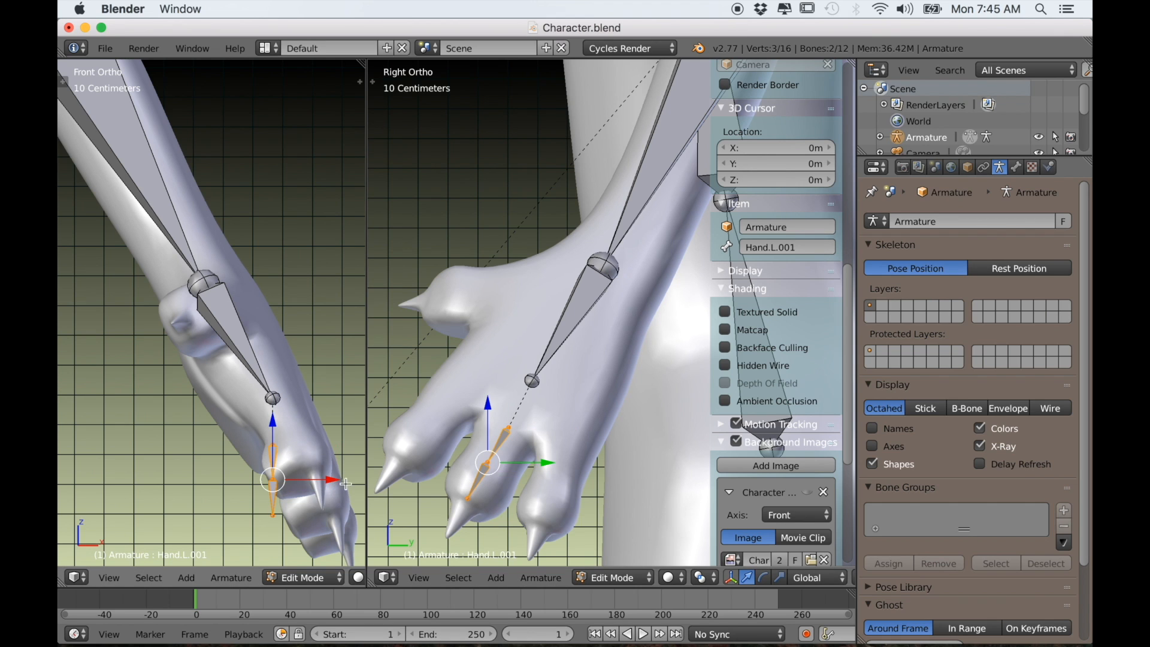
key(r)
click(348, 458)
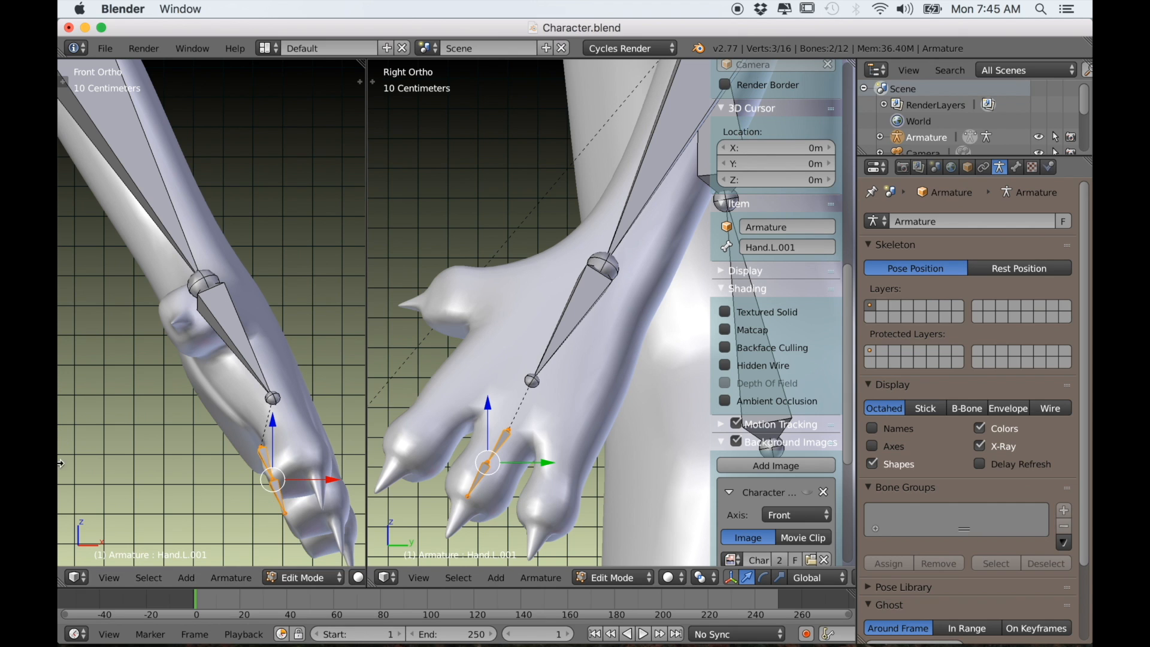
key(g)
key(x)
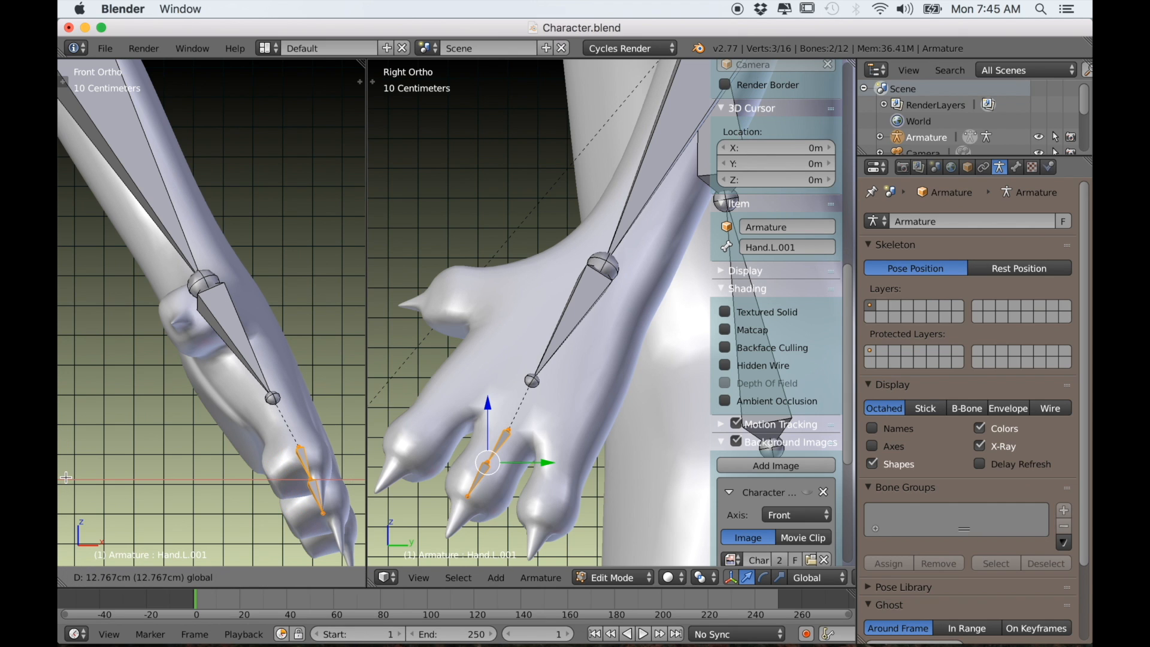
click(66, 477)
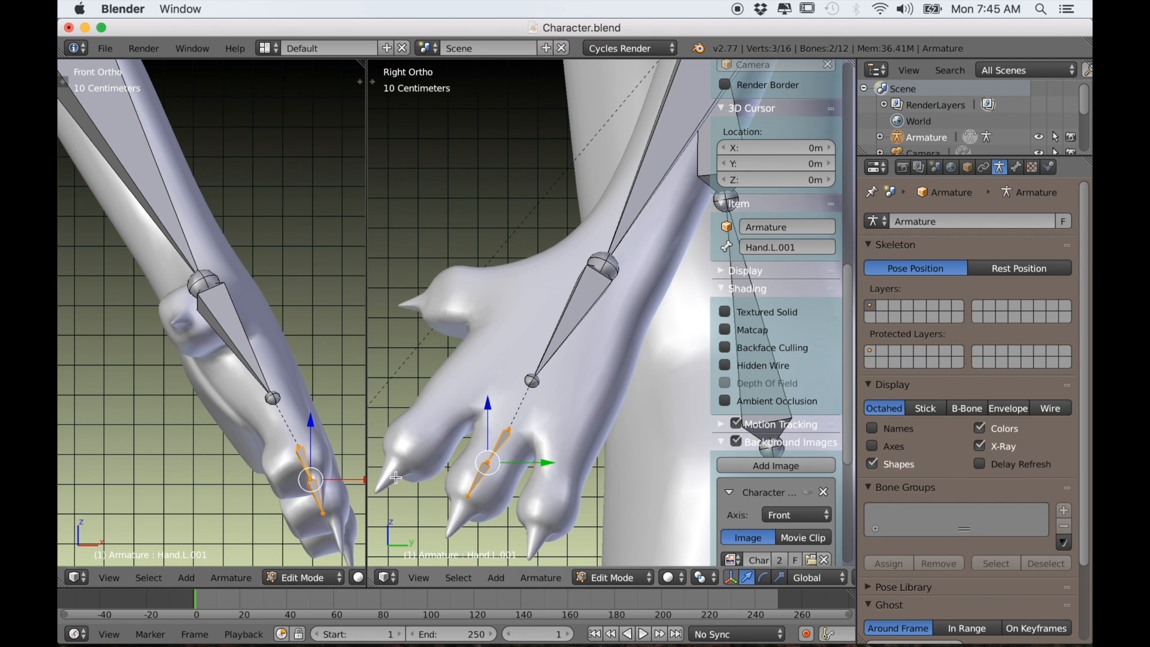
Step: Duplicate the two middle finger bones into the index finger, rotate them about 12°, and align them inside the finger in the side and front views
shift+scroll(470, 464, down, 3)
scroll(461, 454, up, 1)
shift+middle_drag(462, 454, 540, 471)
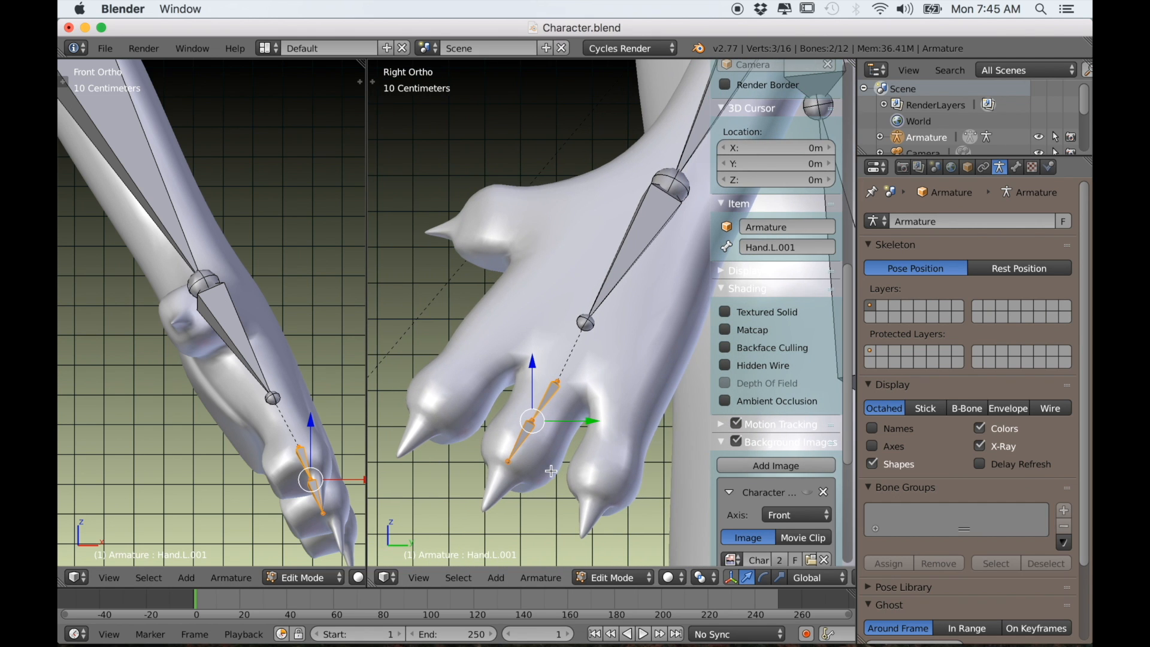
key(shift+d)
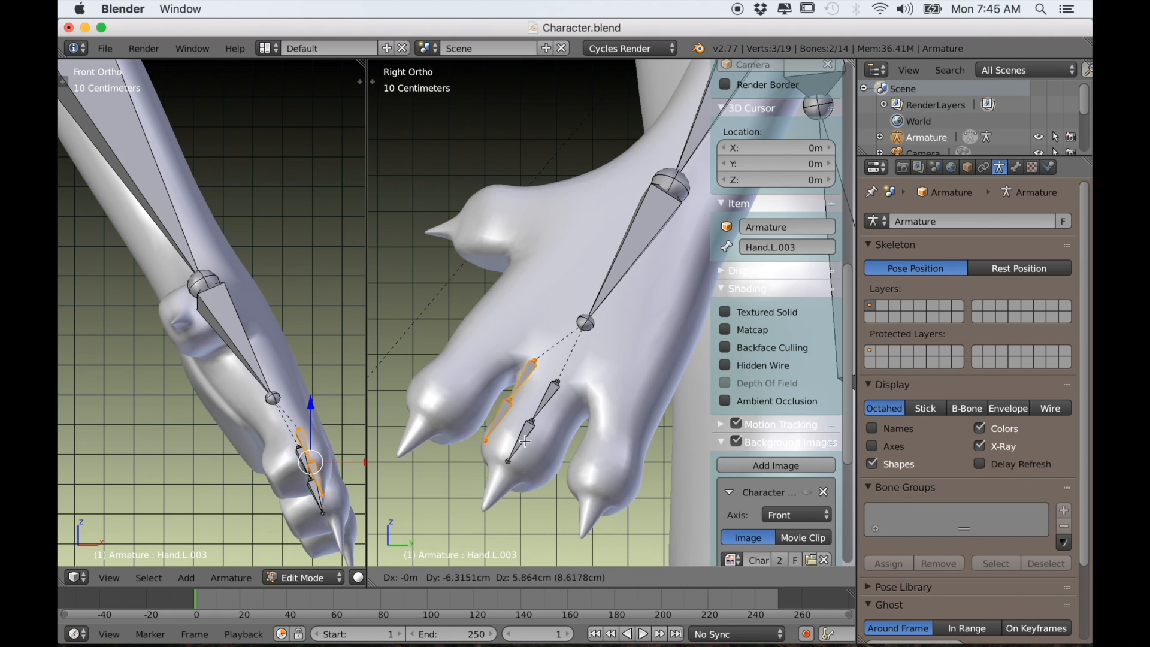
click(476, 418)
key(r)
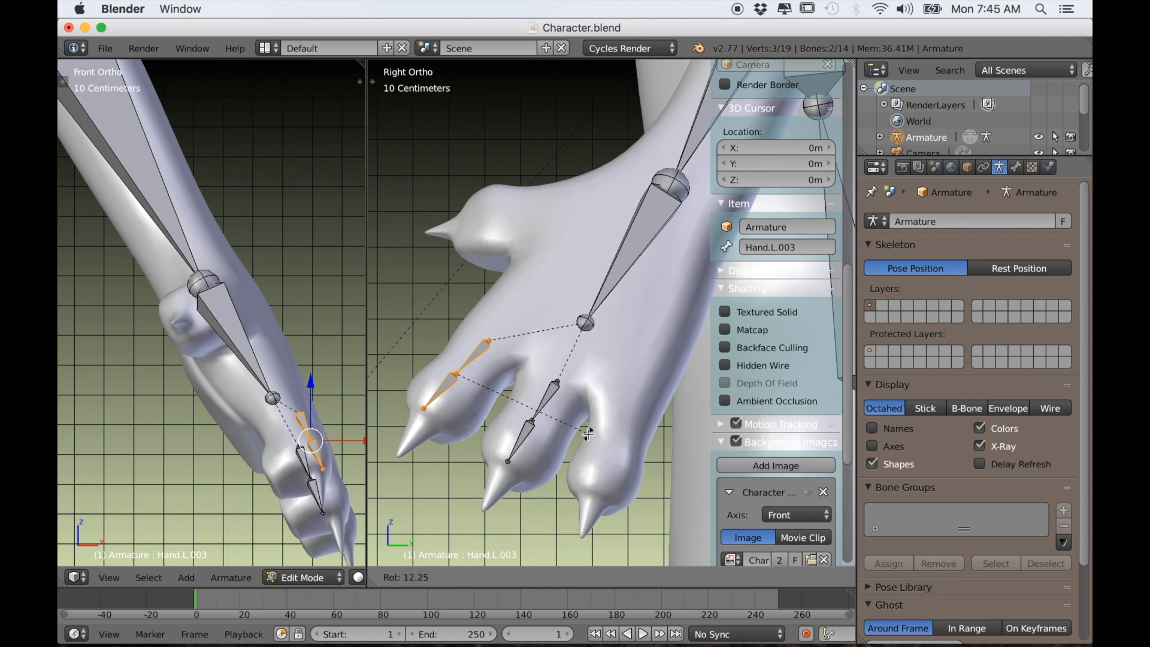
click(587, 434)
key(g)
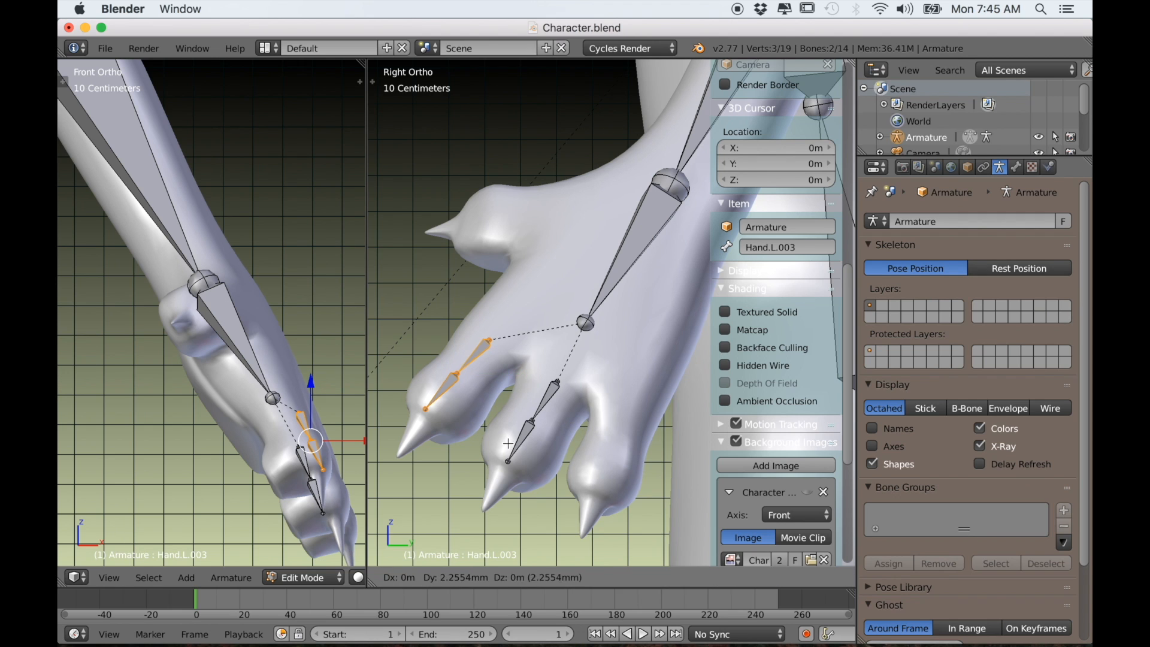
click(512, 445)
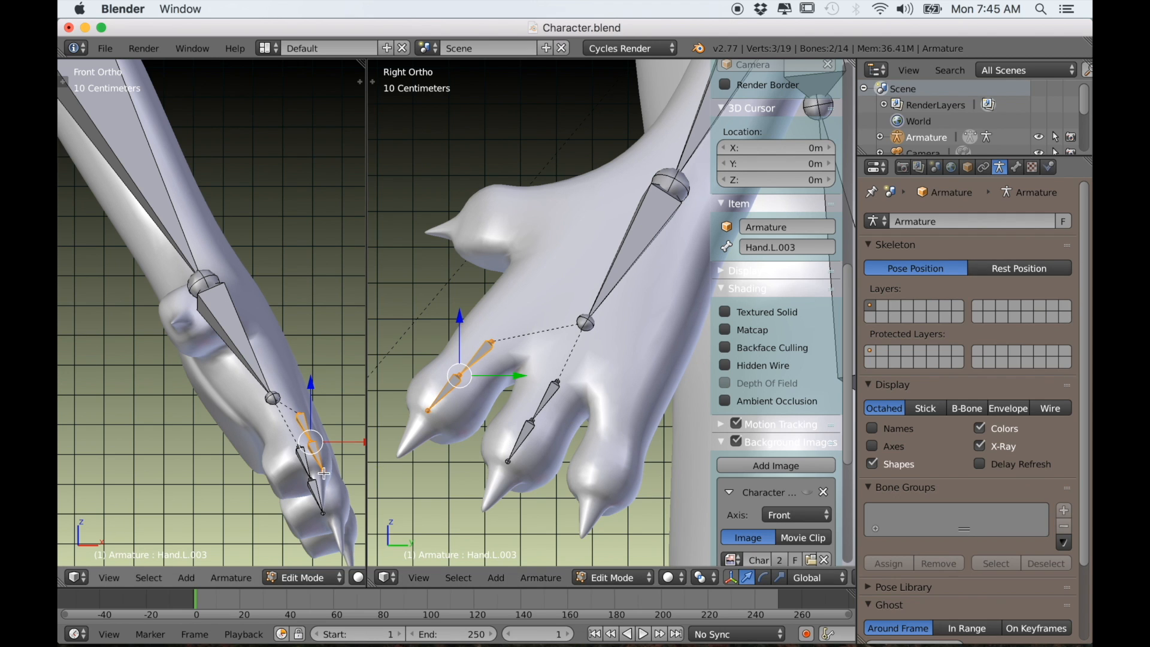
key(g)
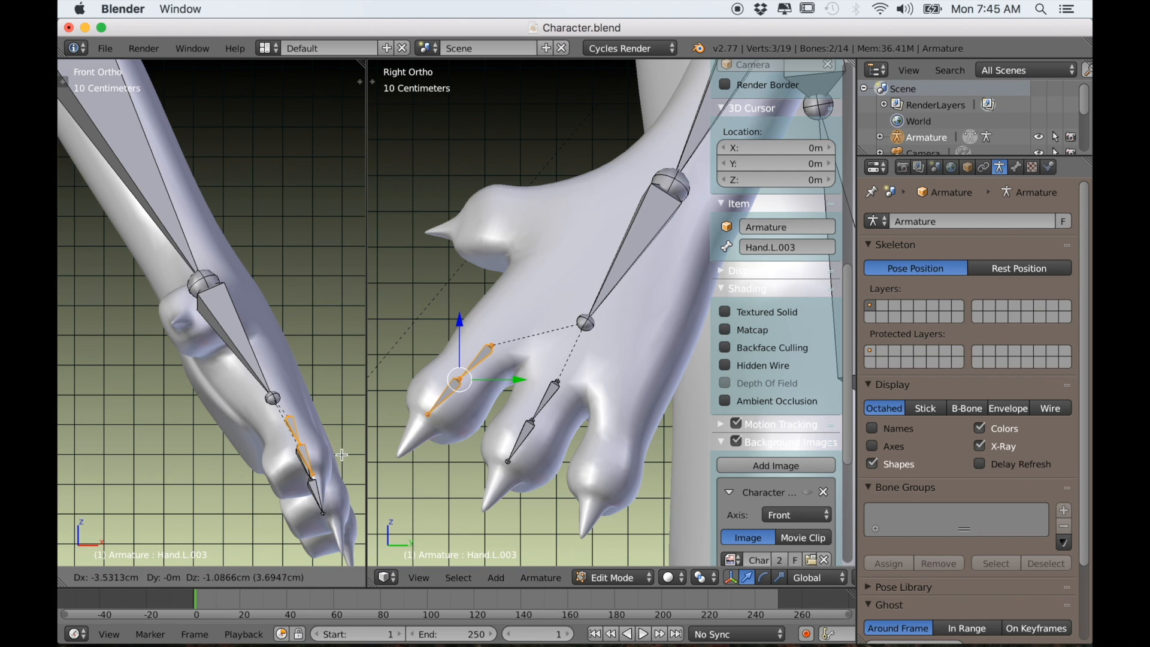
click(334, 452)
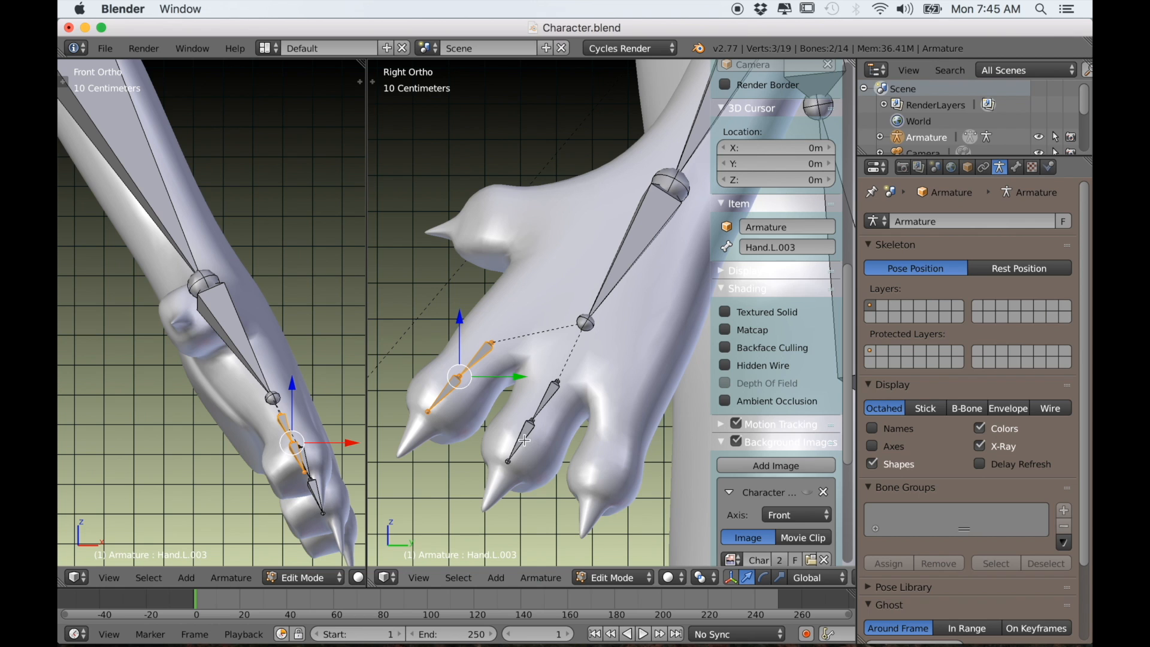
Step: Duplicate the two index finger bones into the outer finger nearest the body and rotate them to its direction in the side view
key(shift+d)
click(650, 472)
key(r)
click(648, 448)
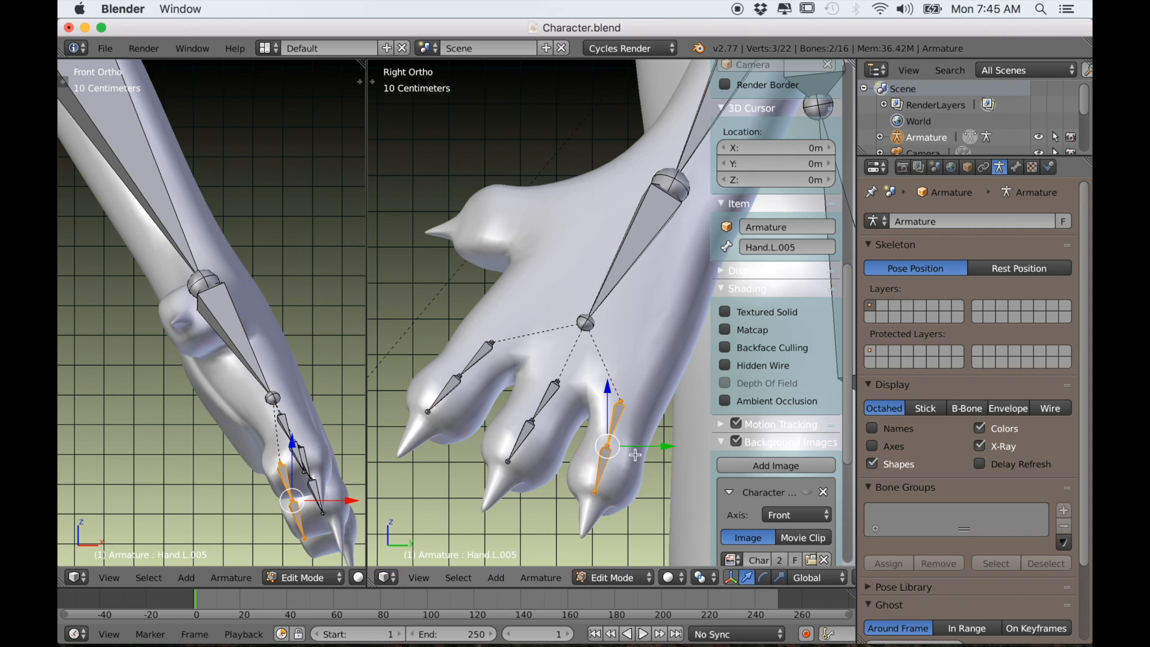
key(g)
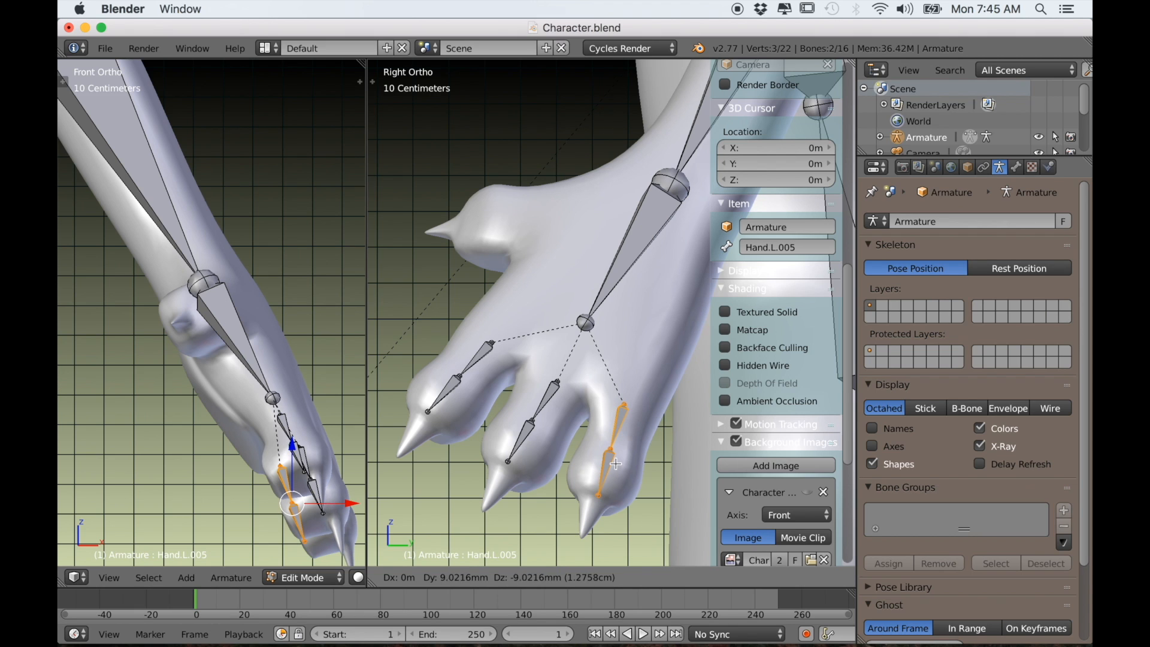
click(616, 462)
Step: Refine the rotation and scale of the outer finger bones in the side view and shift them about 6.6 cm into the finger in the front view
key(r)
click(647, 442)
key(s)
click(643, 445)
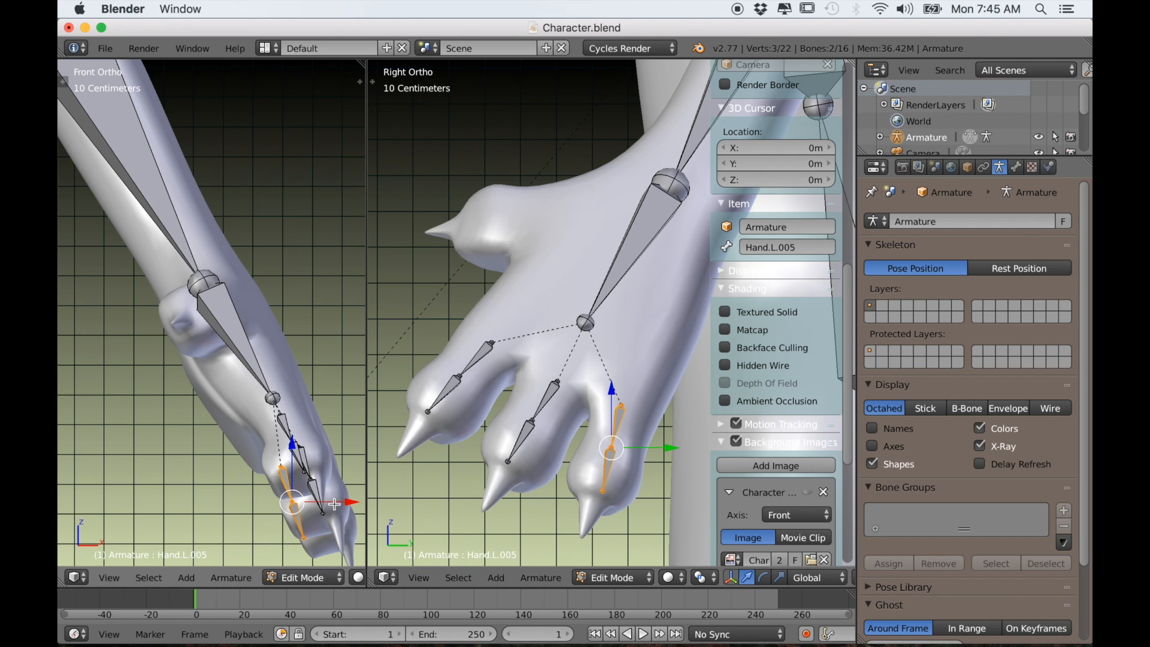
key(g)
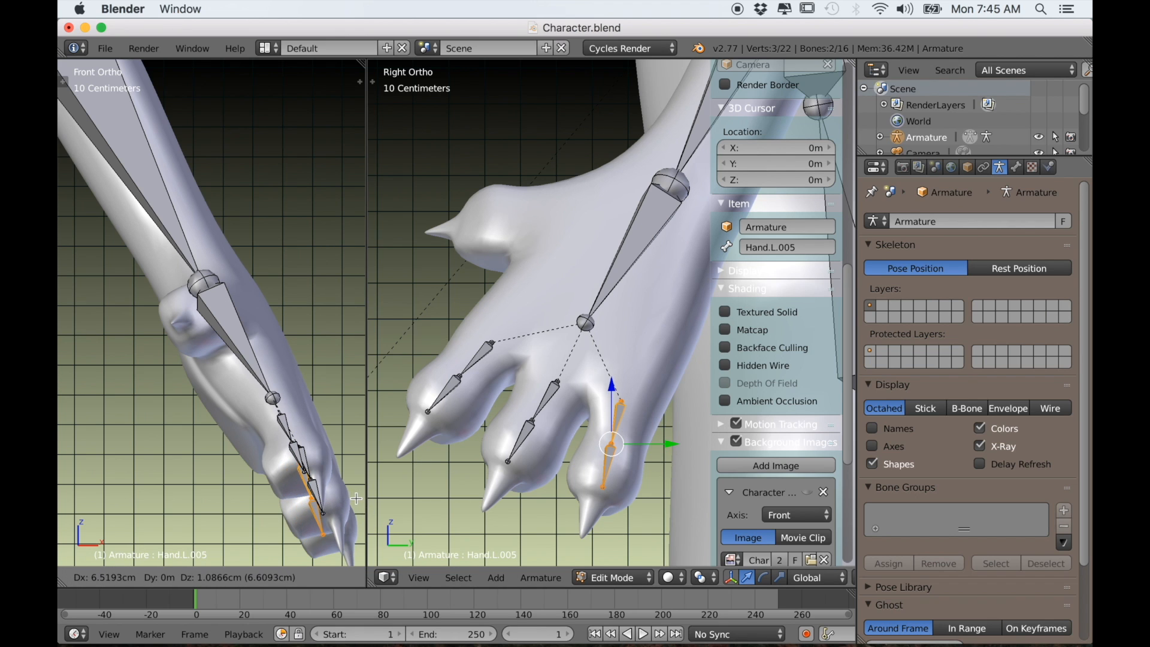
click(356, 497)
Step: Duplicate the two outer finger bones onto the thumb and rotate them to point along it in the side view
scroll(551, 448, down, 2)
middle_drag(554, 448, 591, 468)
key(KP_Decimal)
scroll(590, 468, up, 2)
shift+middle_drag(557, 416, 542, 488)
key(KP_3)
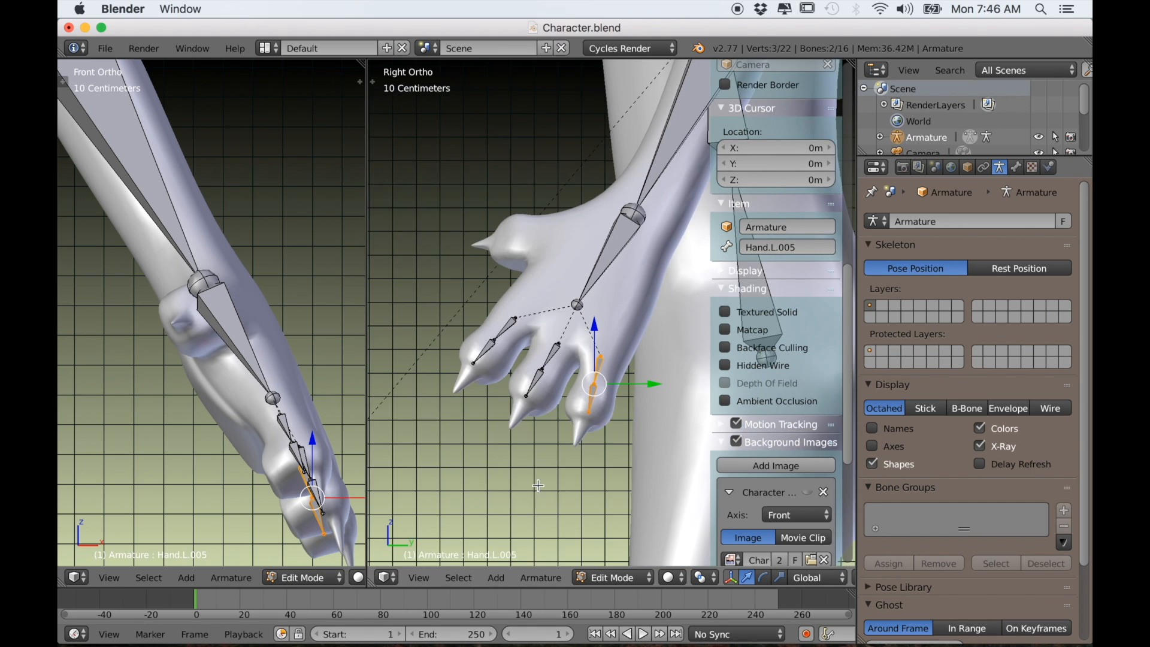
scroll(521, 486, up, 1)
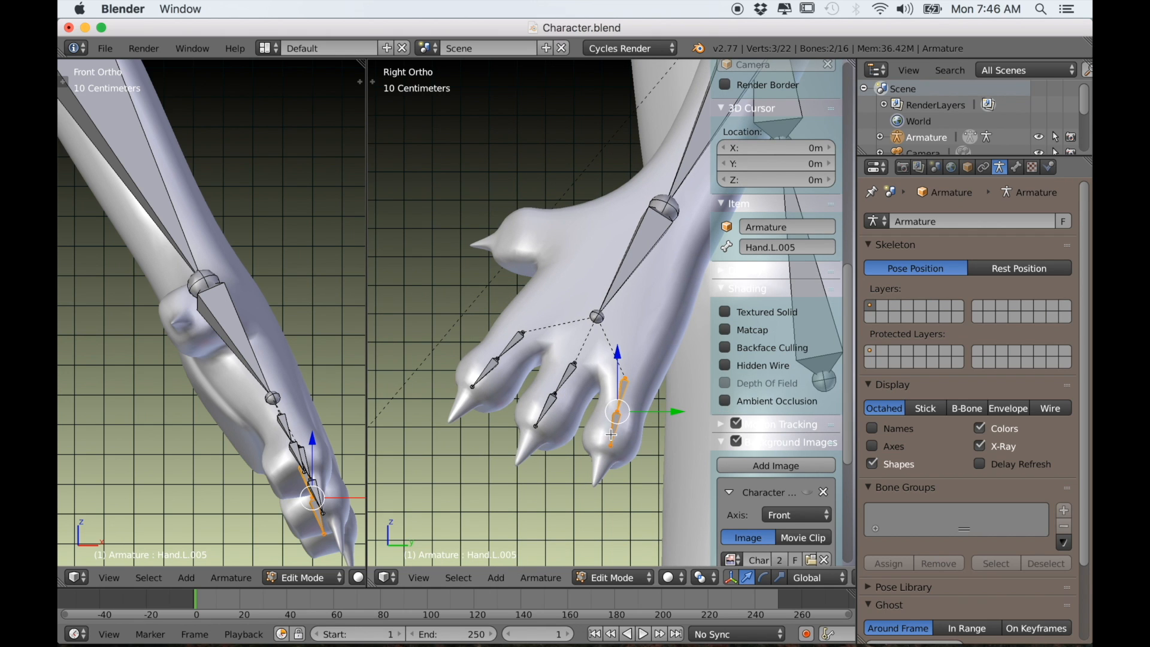
key(shift+d)
click(587, 247)
key(r)
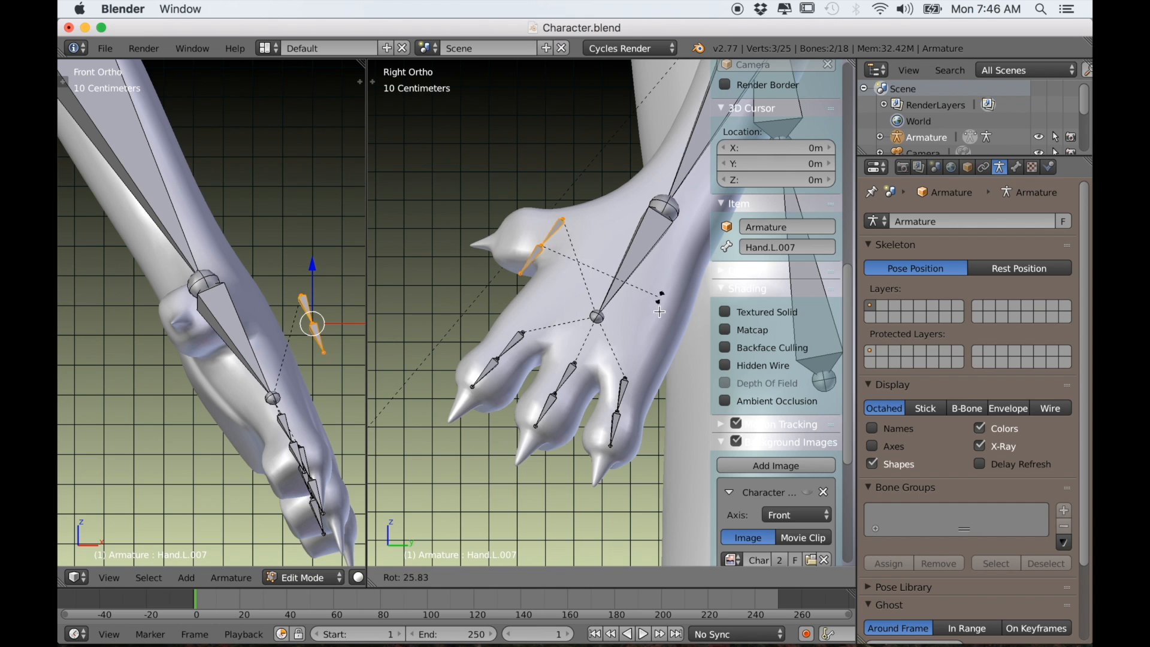
click(614, 386)
key(g)
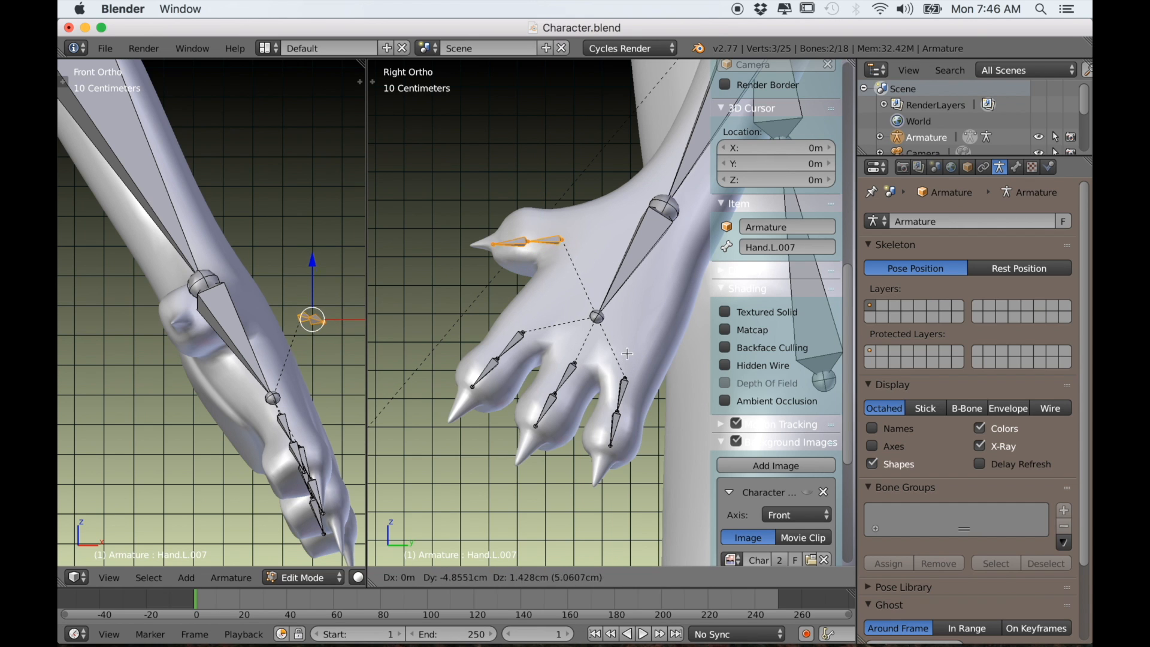
click(626, 348)
Step: Move the two thumb bones about 38 cm sideways into the thumb in the front view
scroll(287, 390, down, 1)
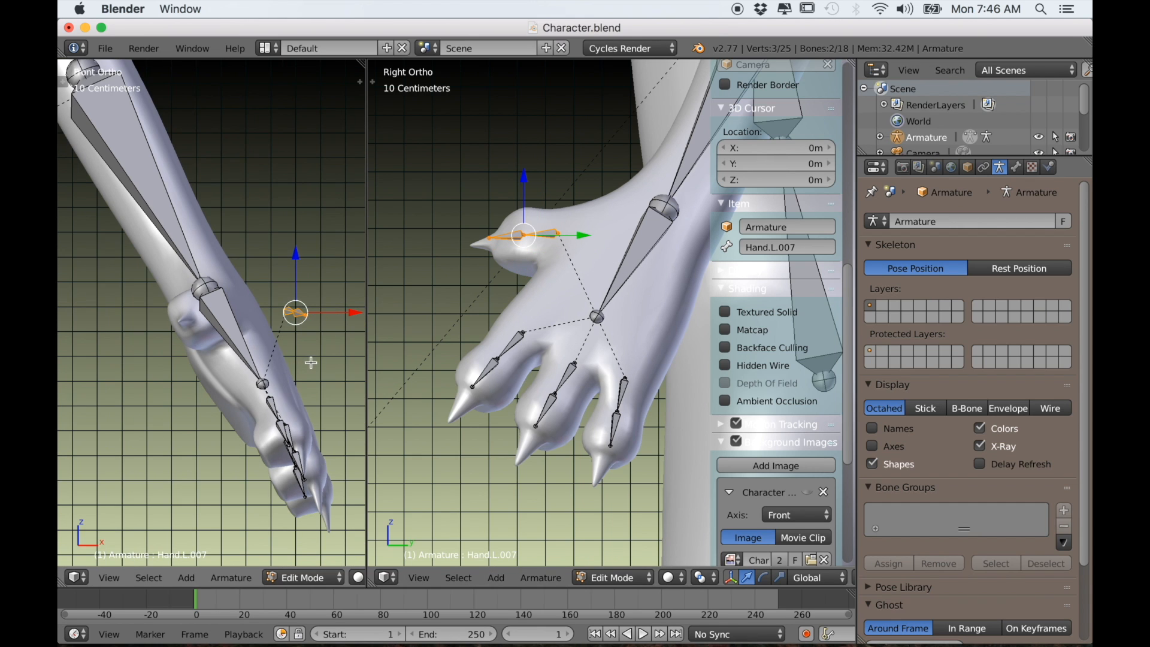
key(g)
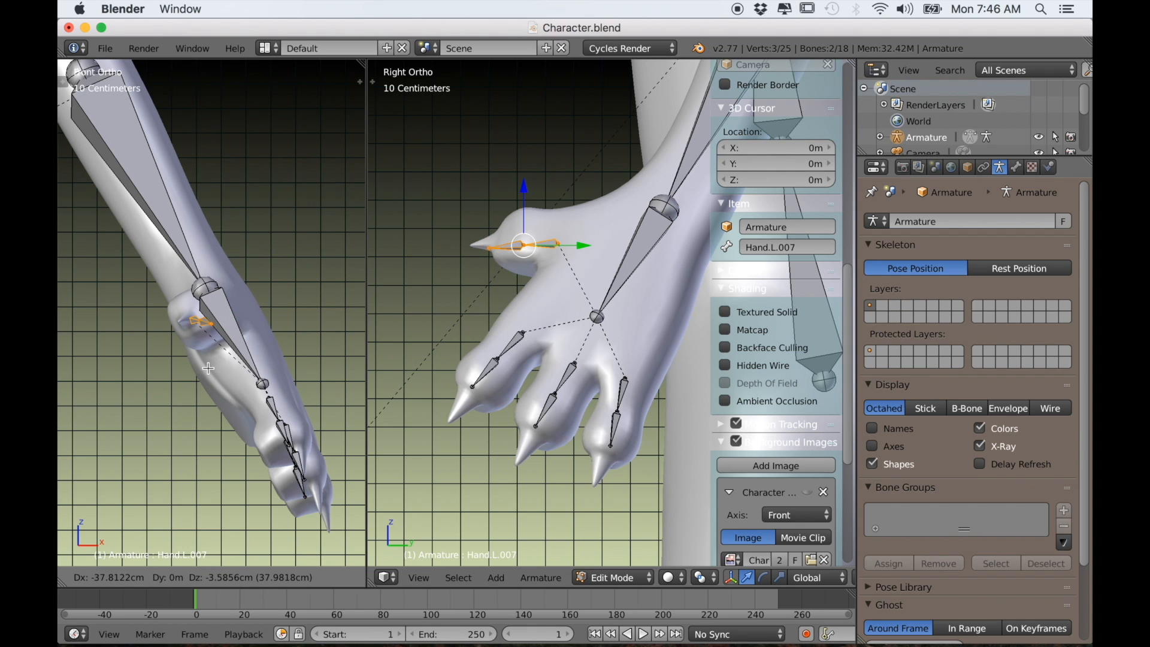
click(215, 367)
Step: Rotate the thumb bones to the thumb's direction in the top view and move them about 10.5 cm into the thumb
key(KP_7)
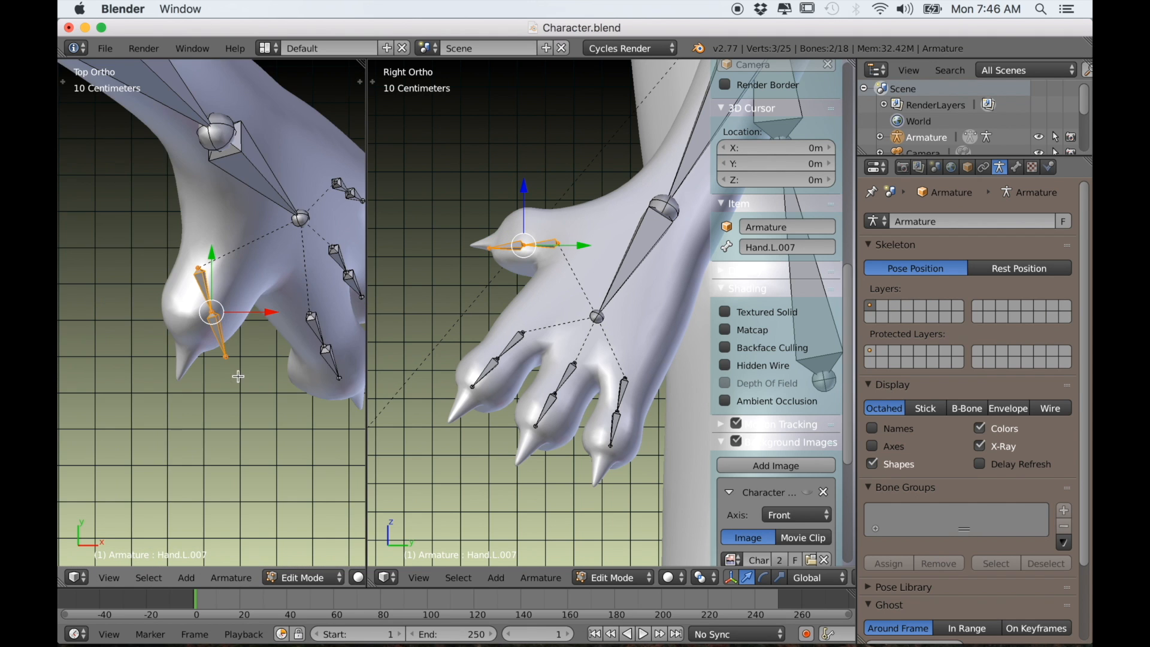
key(r)
click(271, 405)
key(g)
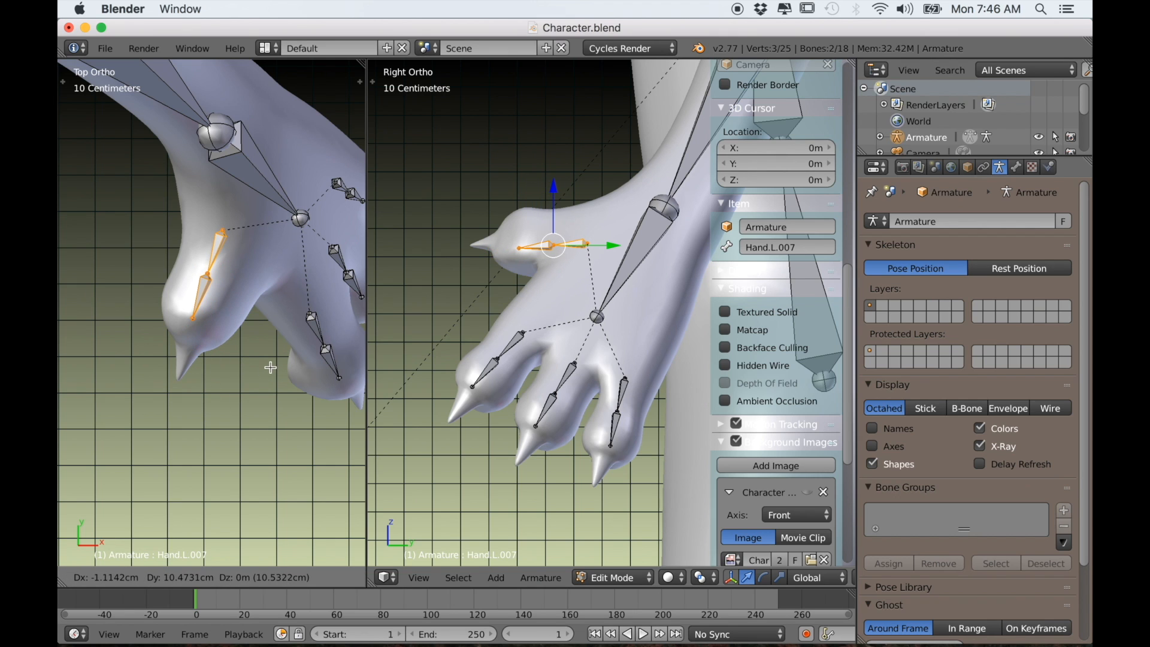
click(269, 368)
Step: Refine the rotation and position of the two thumb bones inside the thumb in the side view
middle_drag(284, 381, 216, 370)
drag(619, 242, 594, 248)
key(r)
click(606, 257)
key(g)
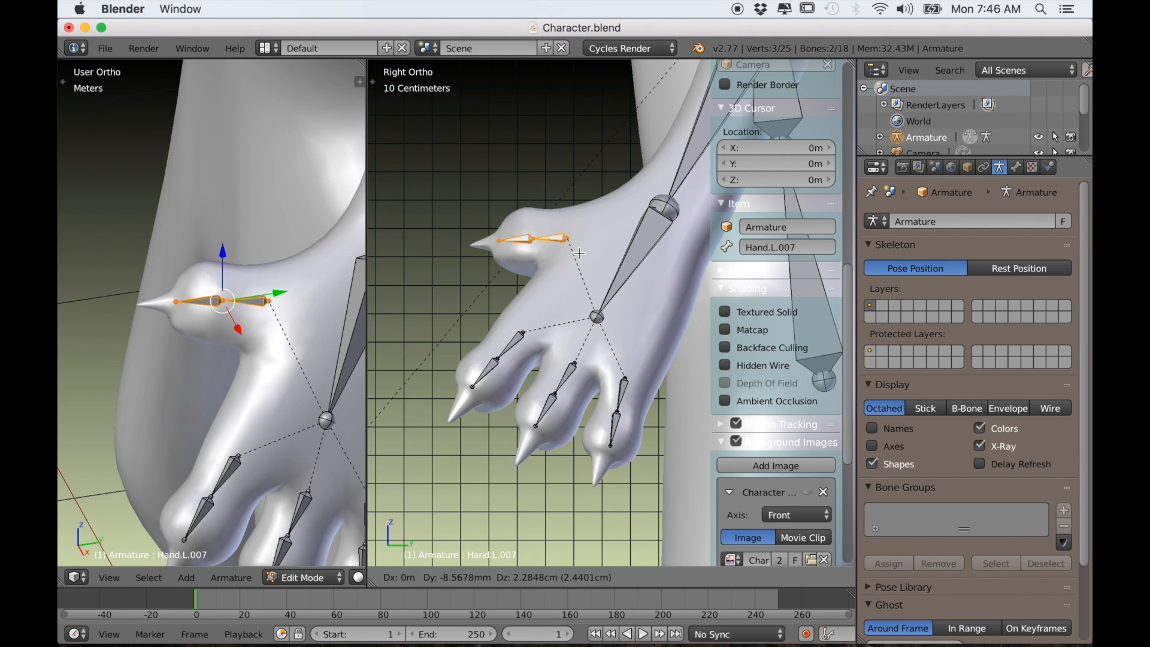
click(578, 254)
Step: Examine the fit of the thumb bones inside the mesh from above and from oblique angles
key(KP_7)
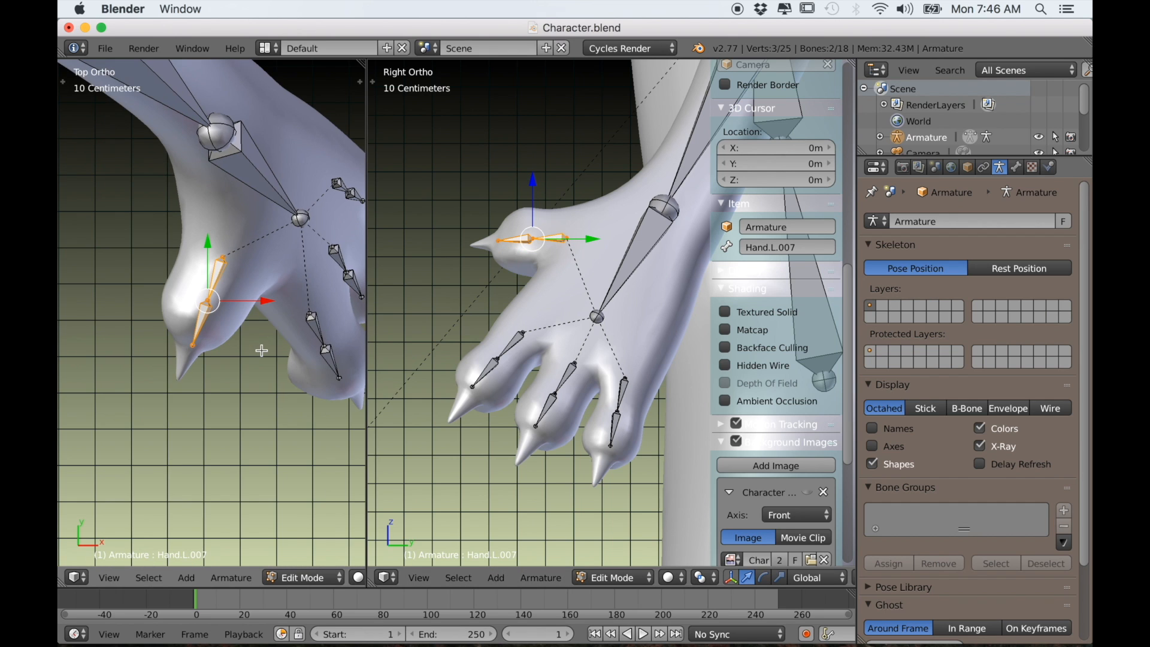
shift+middle_drag(262, 354, 297, 381)
drag(306, 330, 302, 328)
scroll(300, 327, down, 3)
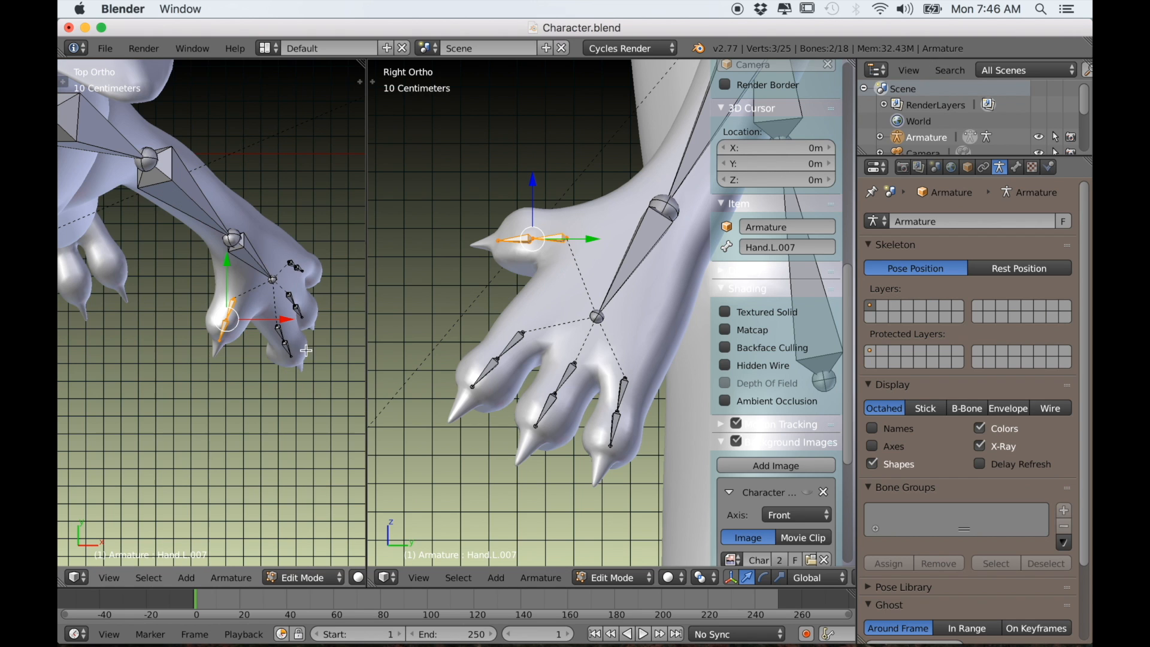
middle_drag(289, 319, 348, 388)
scroll(269, 422, up, 8)
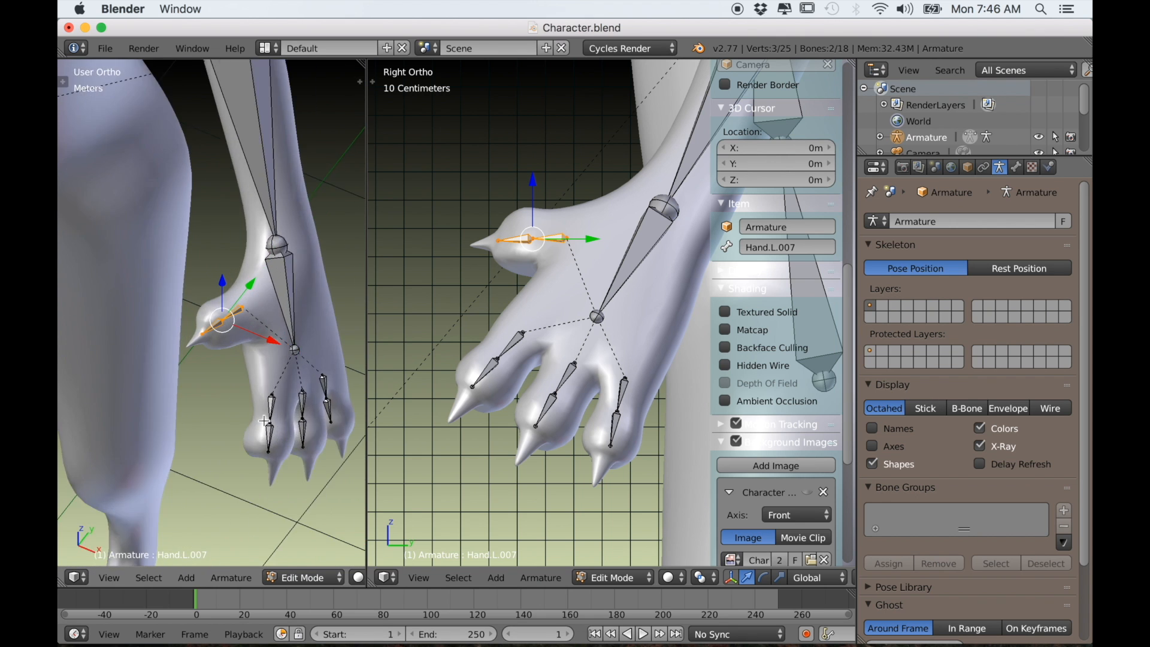
mouse_move(273, 409)
middle_down()
mouse_move(268, 428)
mouse_move(257, 419)
middle_up()
scroll(535, 282, up, 3)
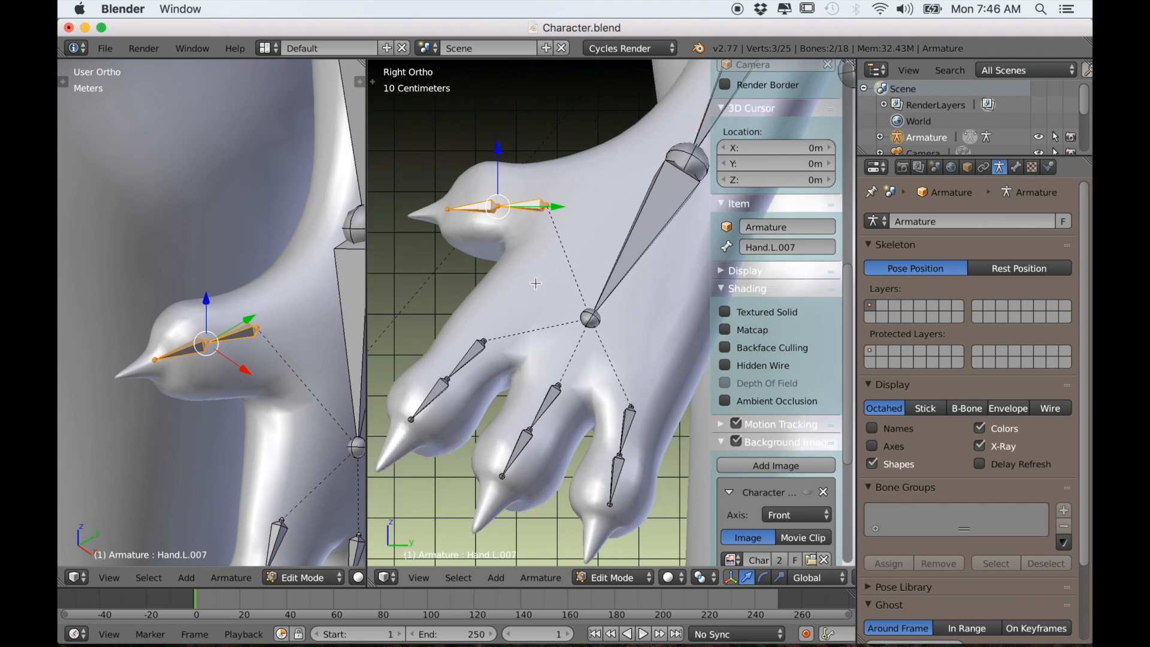
Step: Rename the thumb bone nearest the hand as Thumb_Lower.L
shift+middle_drag(539, 302, 580, 333)
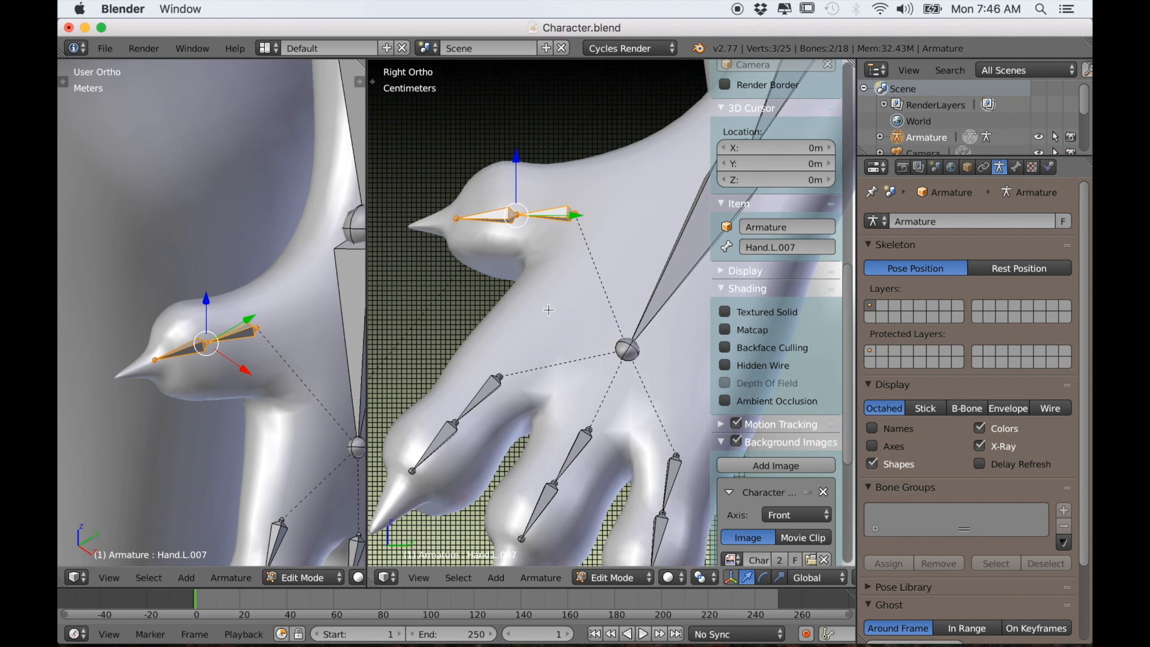
right_click(560, 221)
click(785, 247)
text(Thumb_Lower.L)
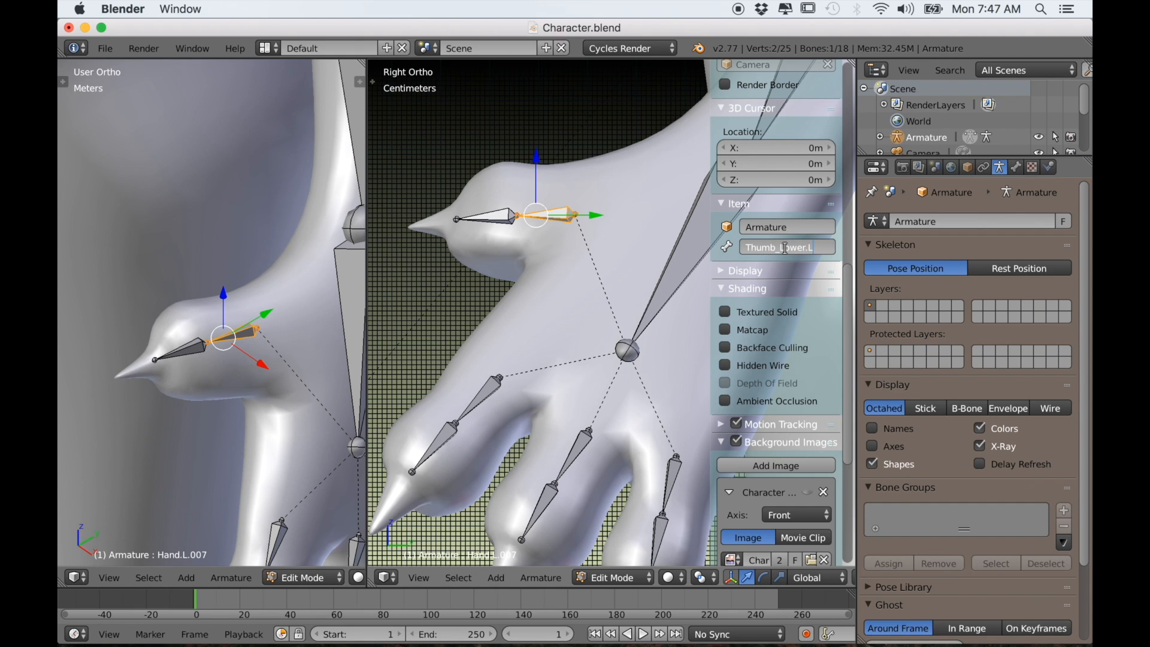
key(Return)
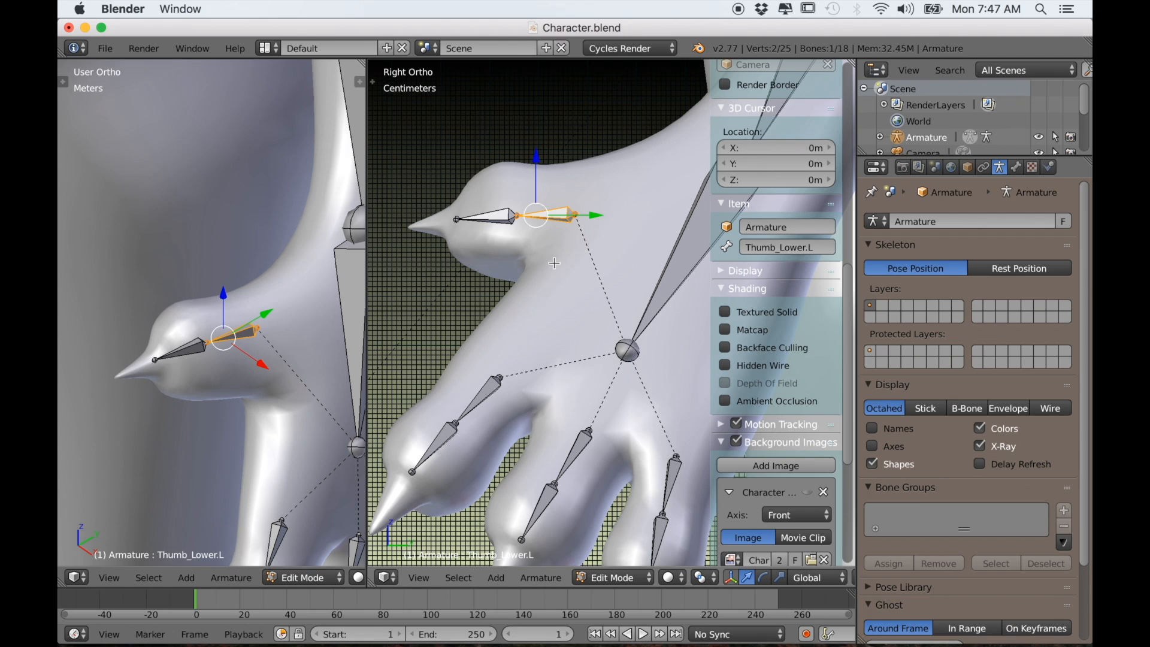
Step: Rename the thumb's tip bone as Thumb_Upper.L
right_click(499, 220)
click(795, 248)
text(T)
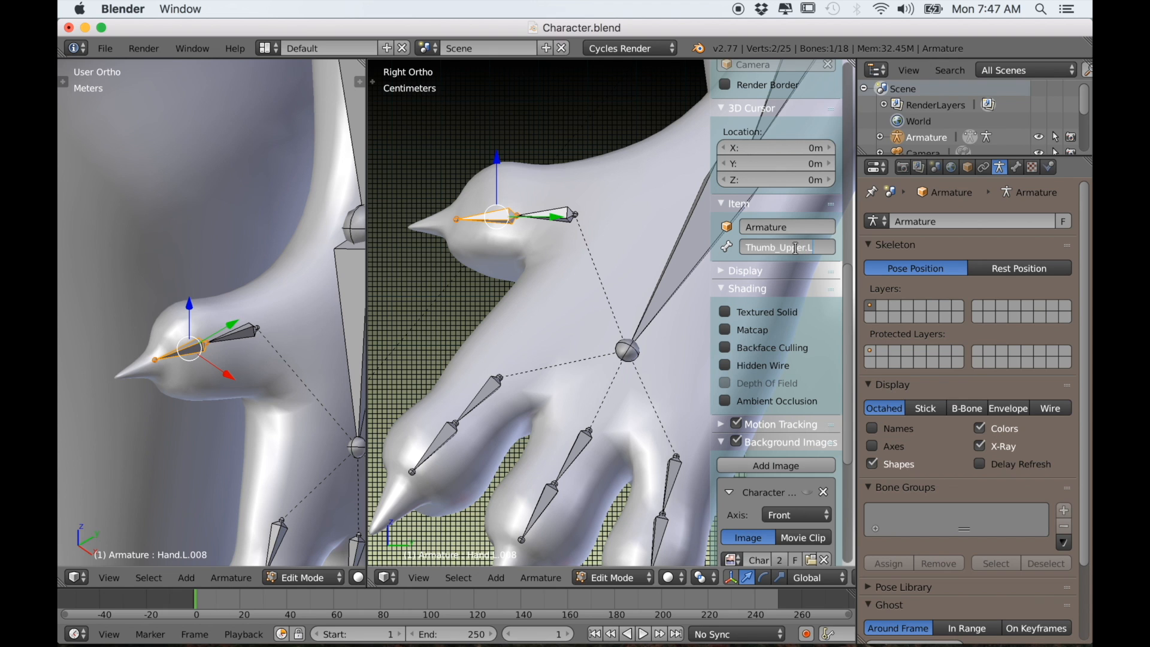
text(humb_Upper.L)
key(Return)
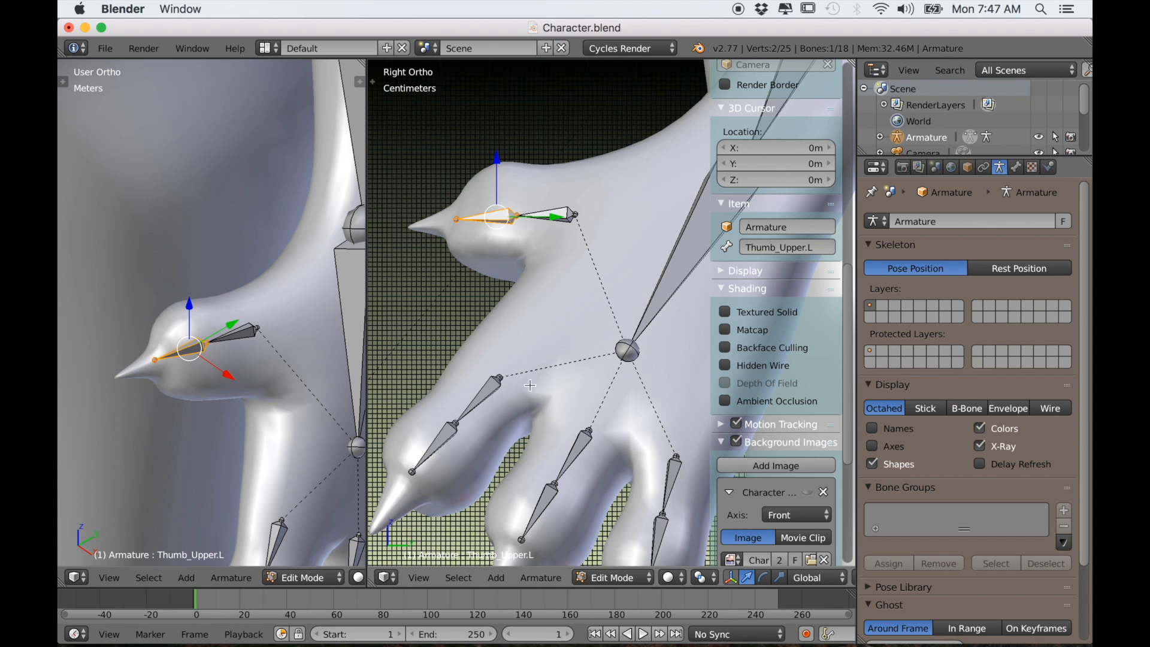
Step: Rename the base bone of the finger next to the thumb as Finger1_Upper.L
scroll(516, 393, down, 2)
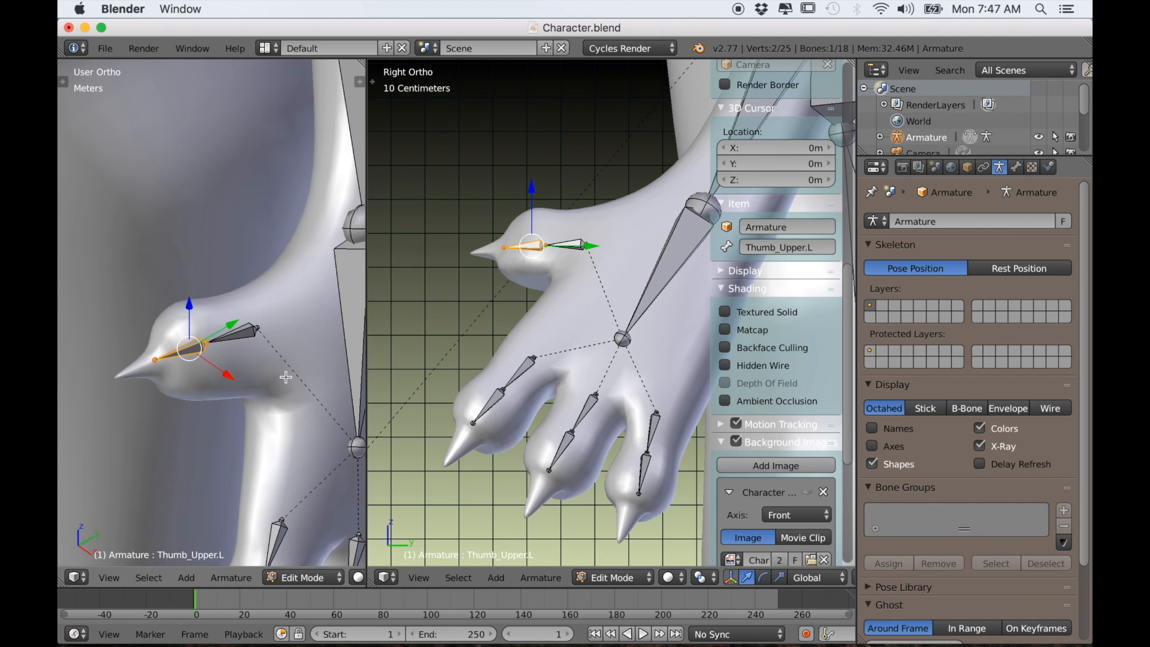
scroll(308, 376, down, 5)
scroll(309, 376, down, 1)
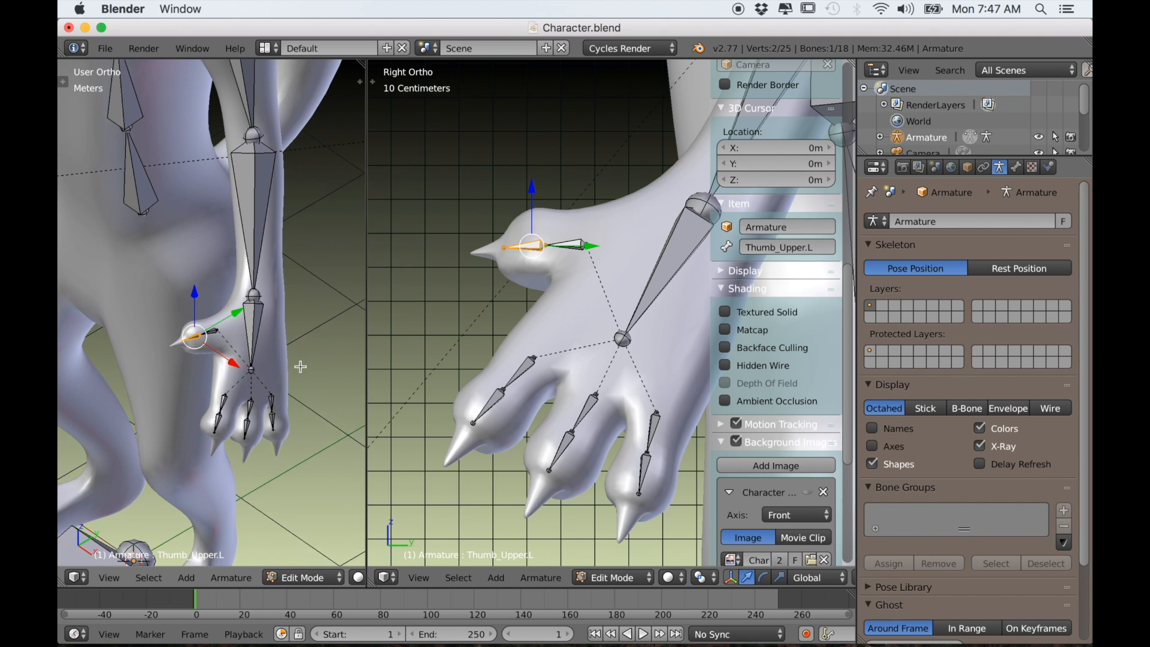
scroll(558, 357, up, 4)
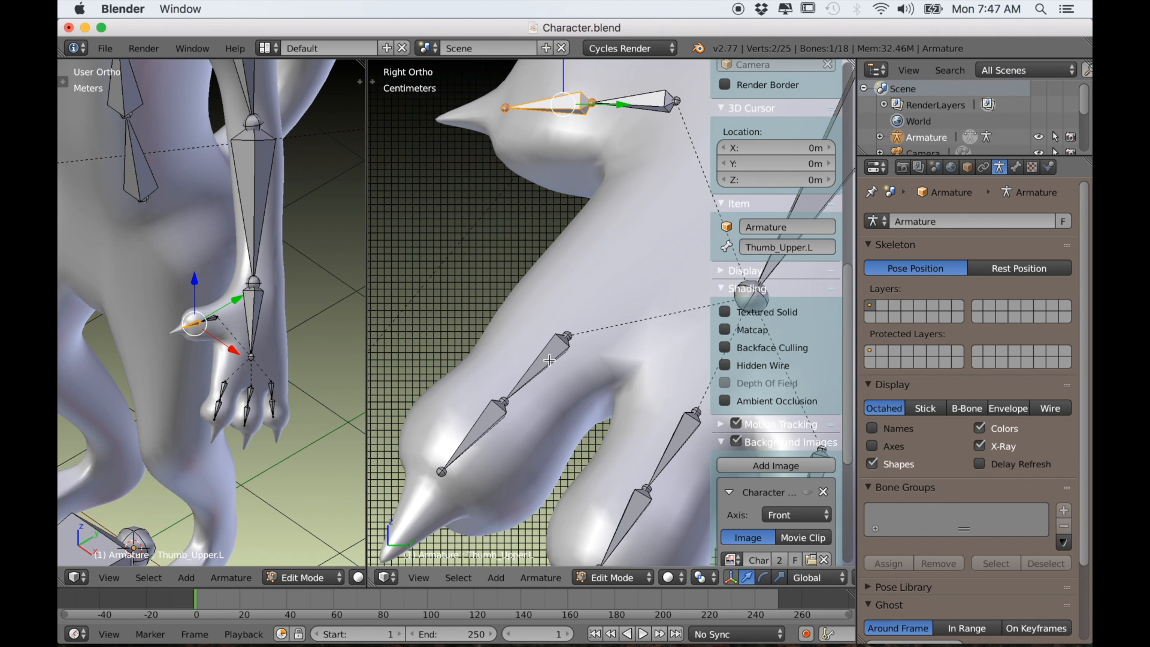
right_click(549, 360)
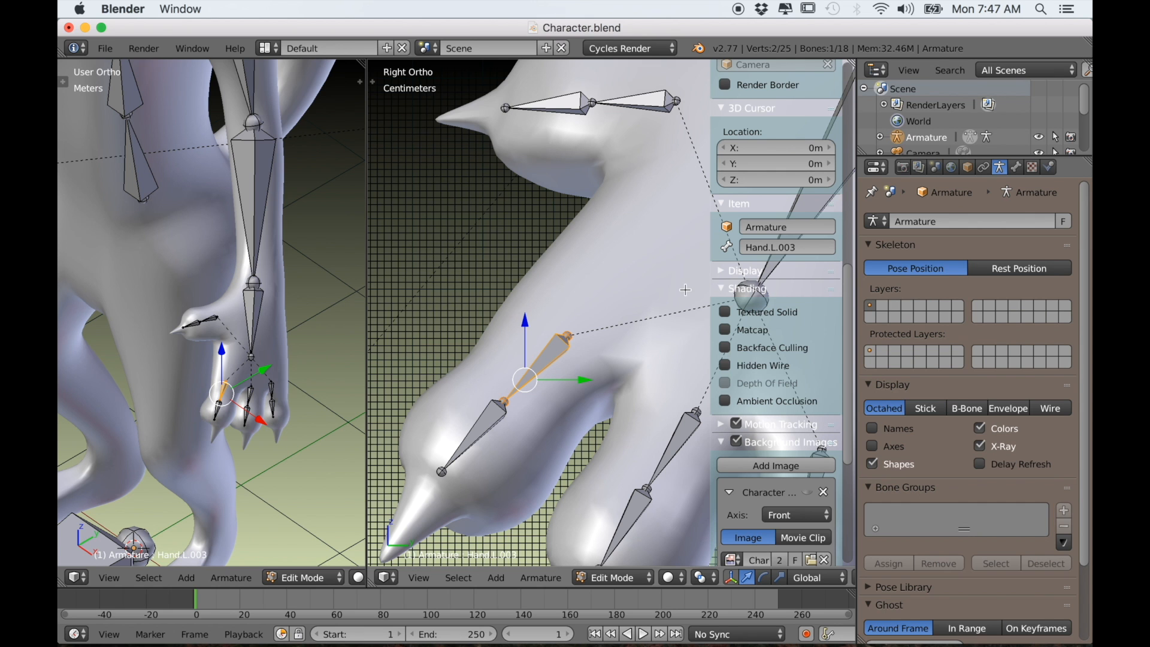
middle_drag(485, 410, 539, 374)
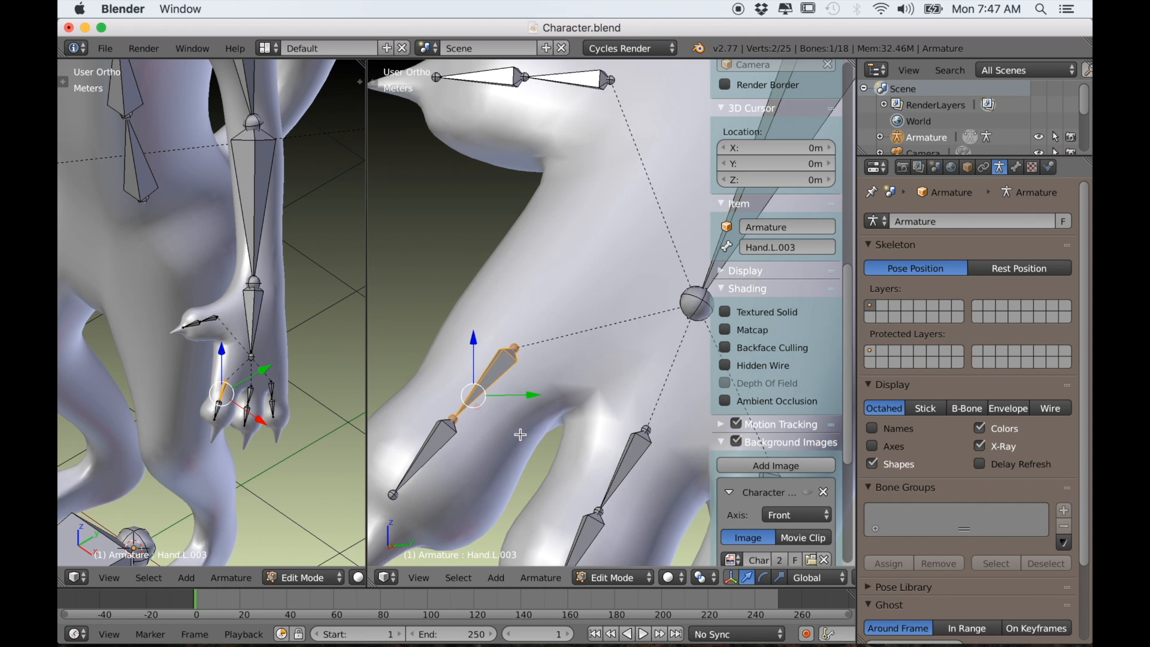
click(771, 248)
text(Finger1_Upper.L)
key(Return)
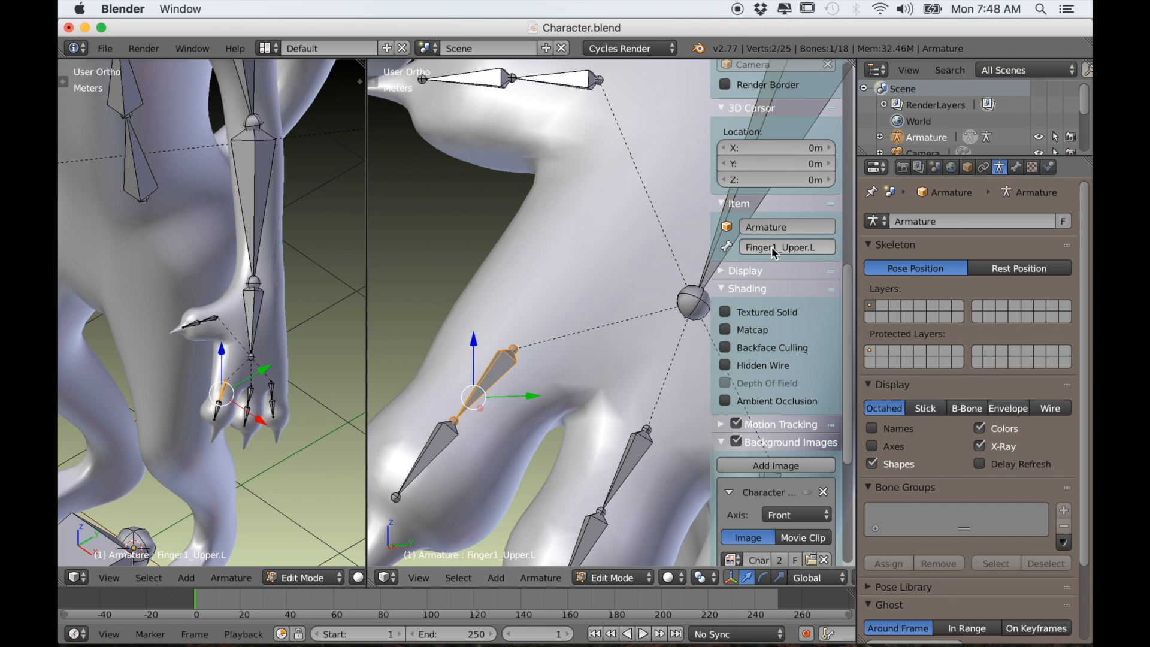
Step: Rename the tip bone of the finger next to the thumb as Finger1_Lower.L
right_click(441, 443)
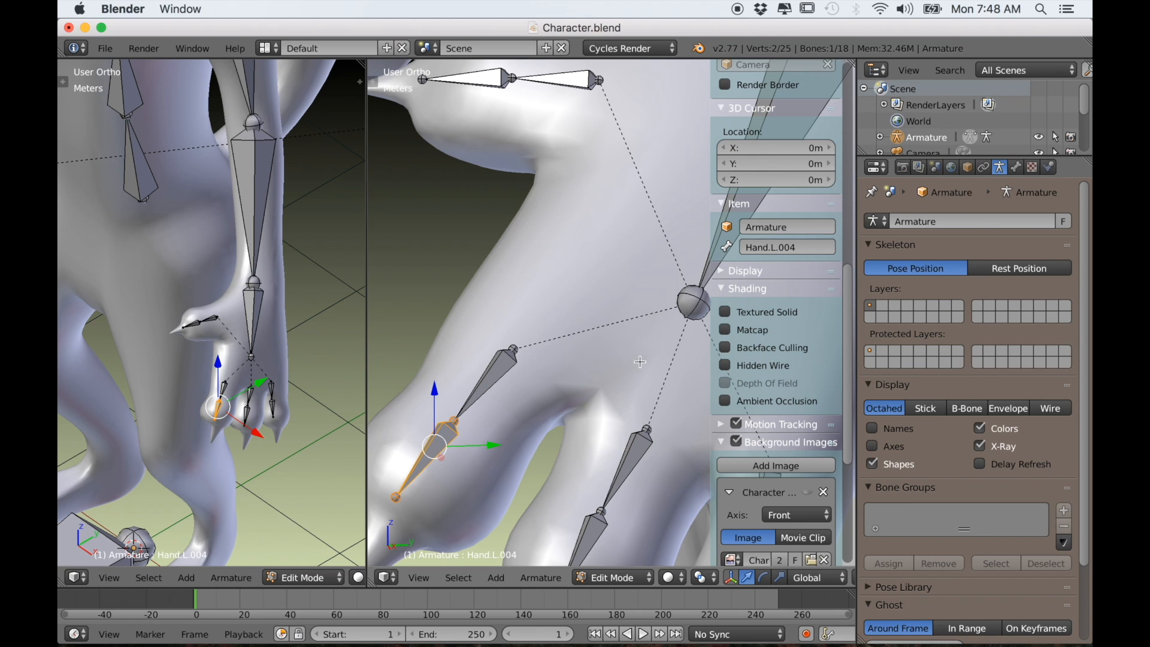
click(774, 252)
text(Finge)
key(Return)
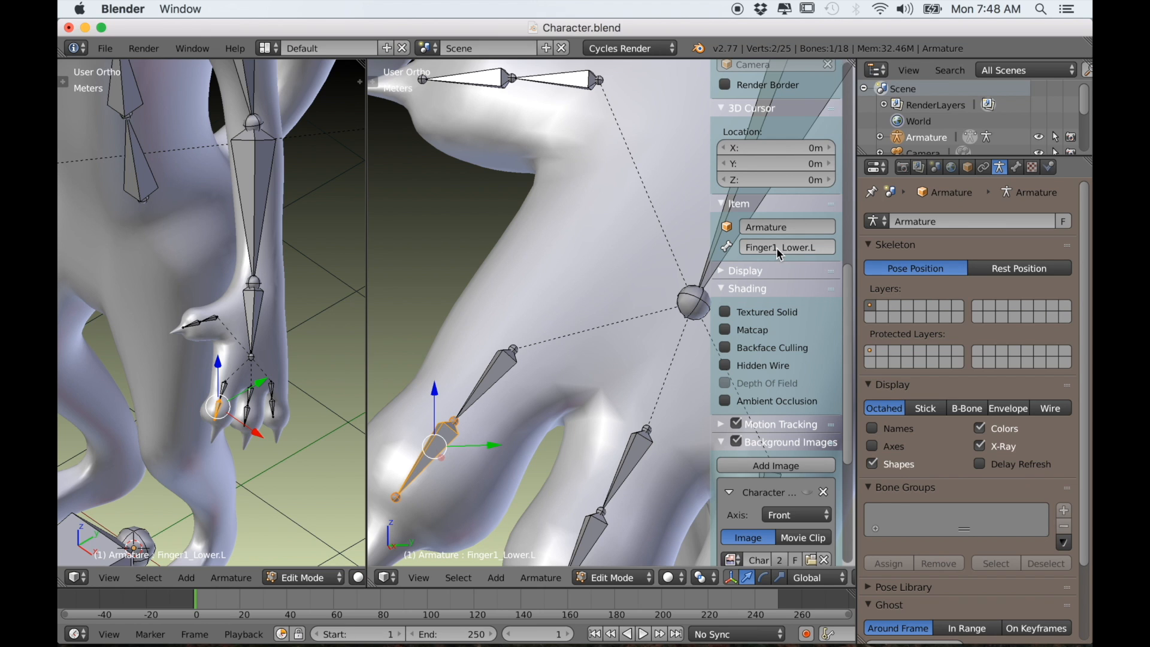
Step: Rename the middle finger's base bone as Finger2_Upper.L
right_click(642, 442)
shift+middle_drag(667, 435, 659, 425)
click(772, 246)
text(Fi)
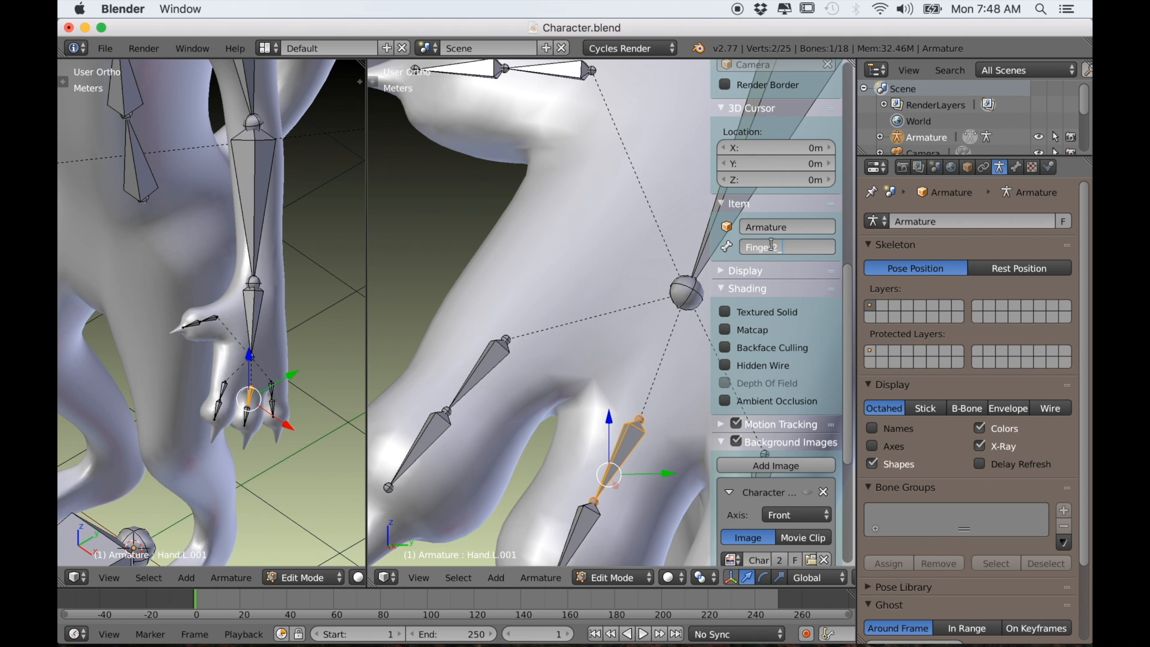
text(nger2_Upper.L)
key(Return)
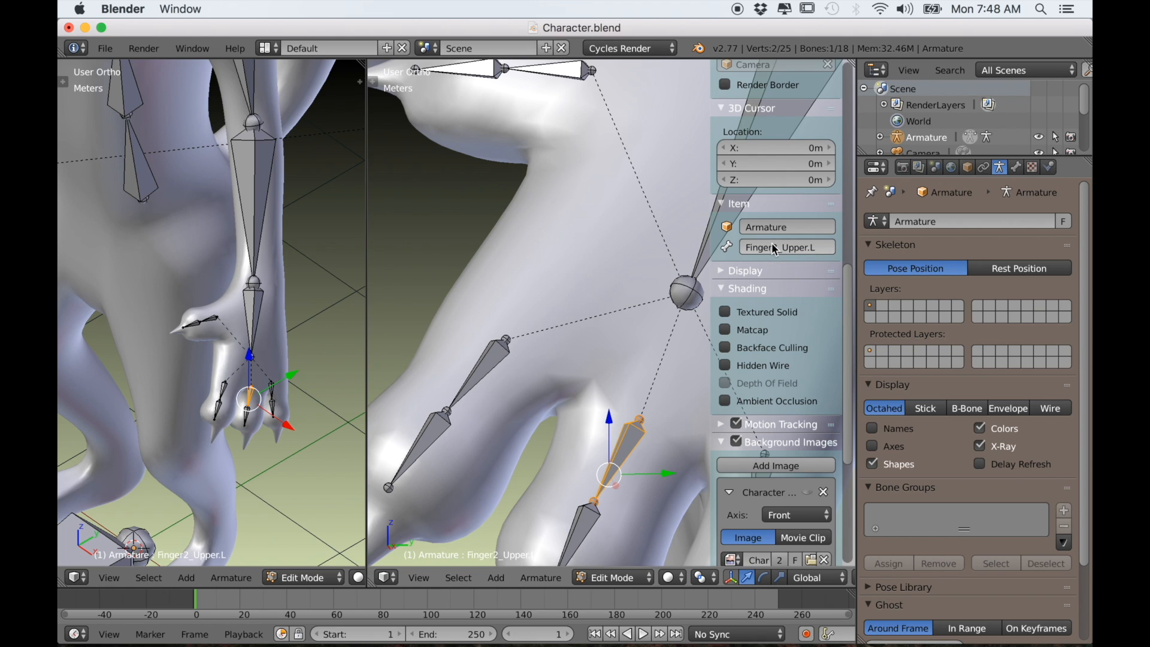
Step: Rename the middle finger's tip bone as Finger2_Lower.L
right_click(593, 522)
click(773, 246)
text(F)
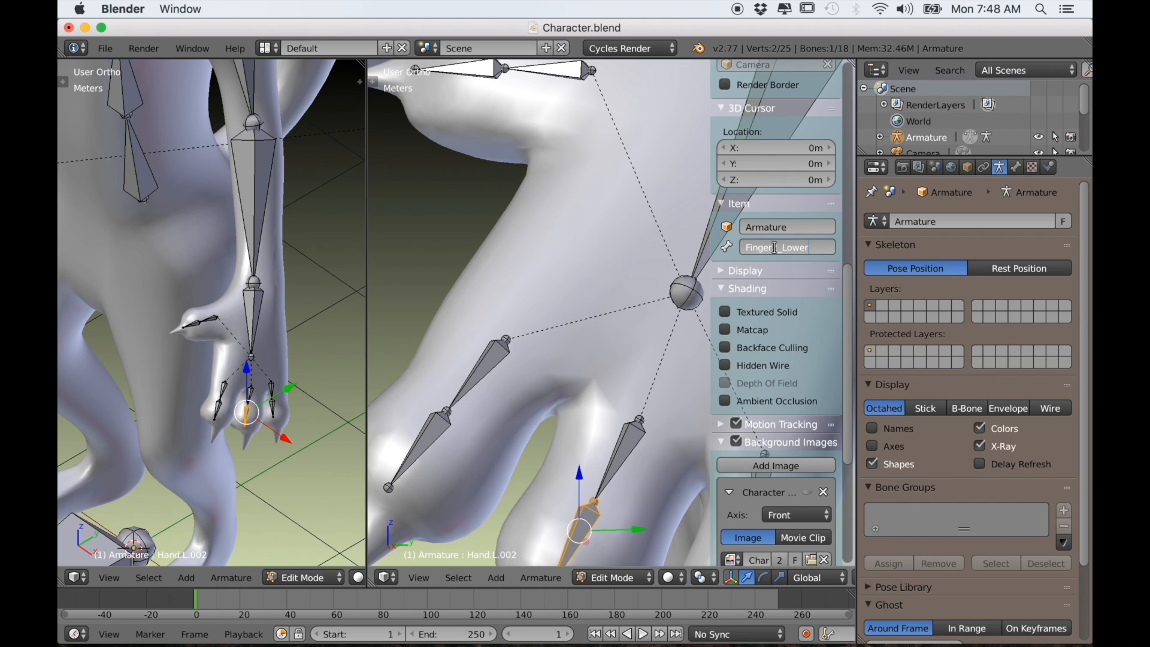
key(Return)
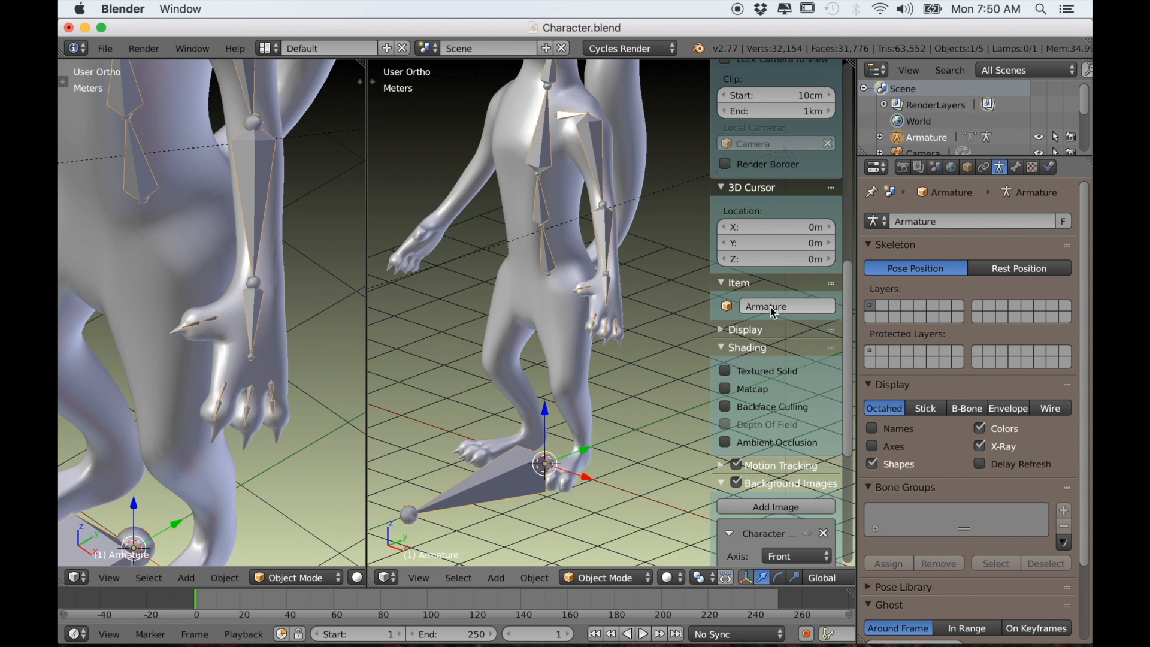
Step: Return the armature to Edit Mode and rename the base bone of the finger farthest from the thumb as Finger3_Upper.L
key(Tab)
scroll(634, 385, up, 6)
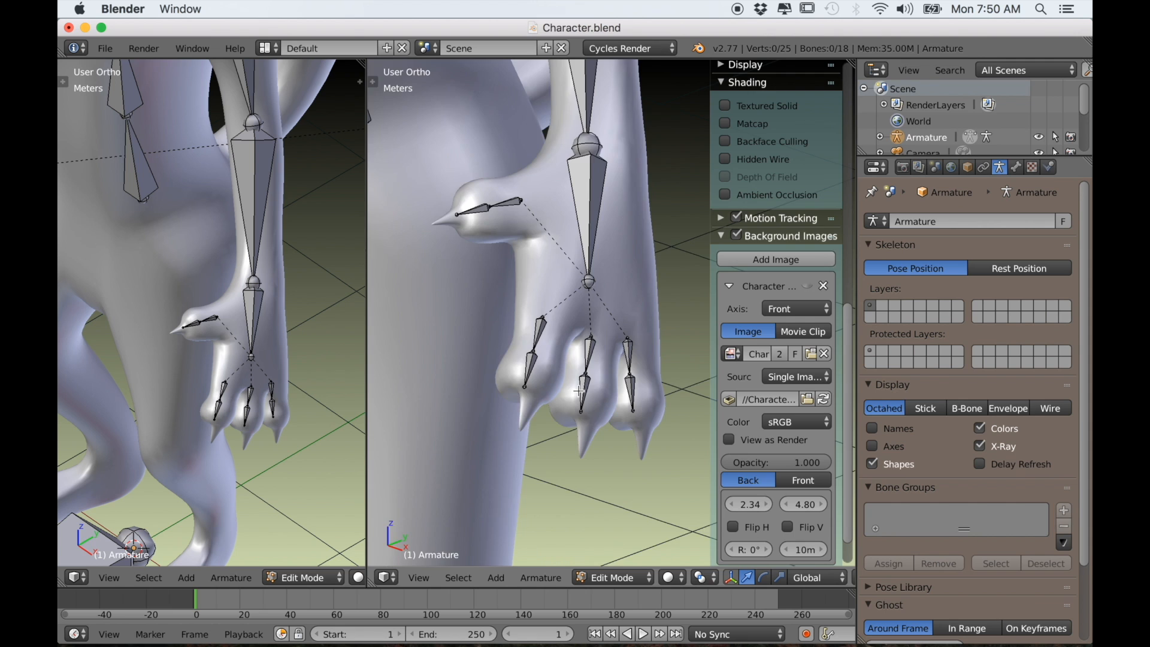
right_click(637, 387)
middle_drag(638, 413, 600, 419)
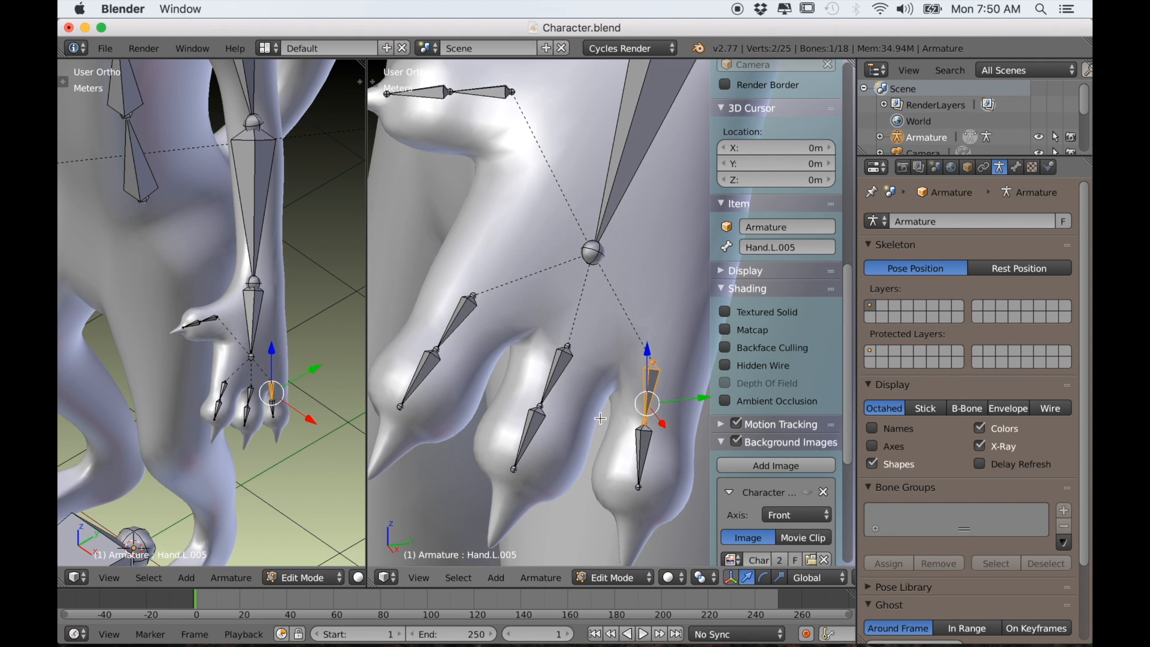
click(773, 247)
text(Finger3_Upper.L)
key(Return)
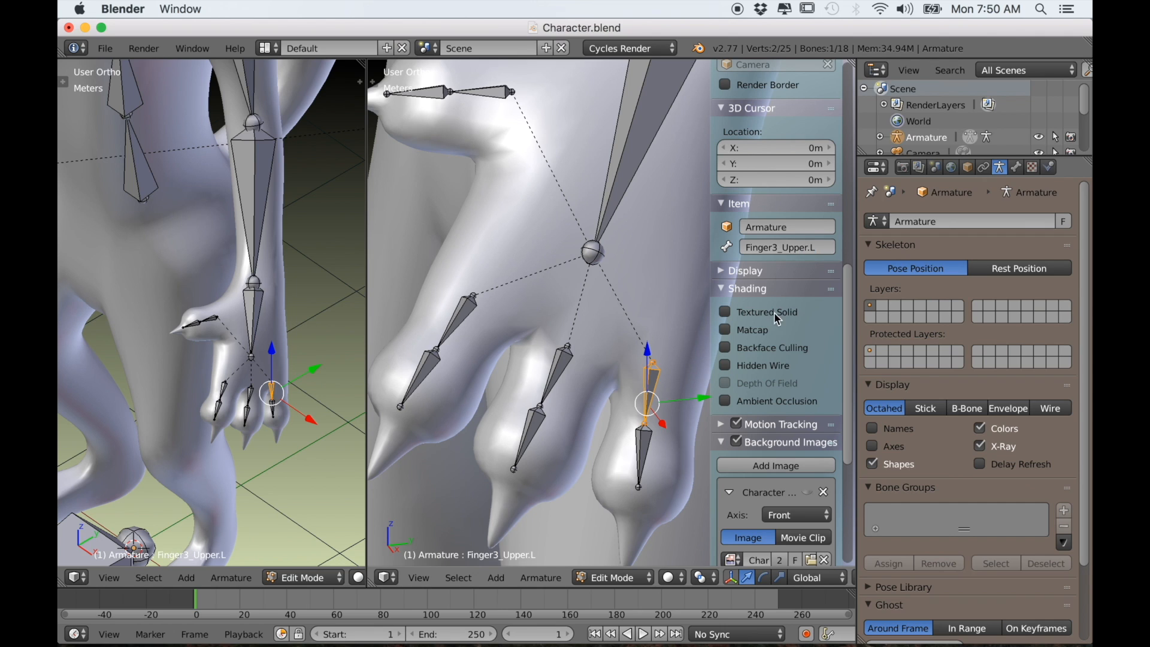
Step: Rename the tip bone of the finger farthest from the thumb as Finger3_Lower.L
right_click(647, 459)
click(771, 249)
text(Finger3_Lo)
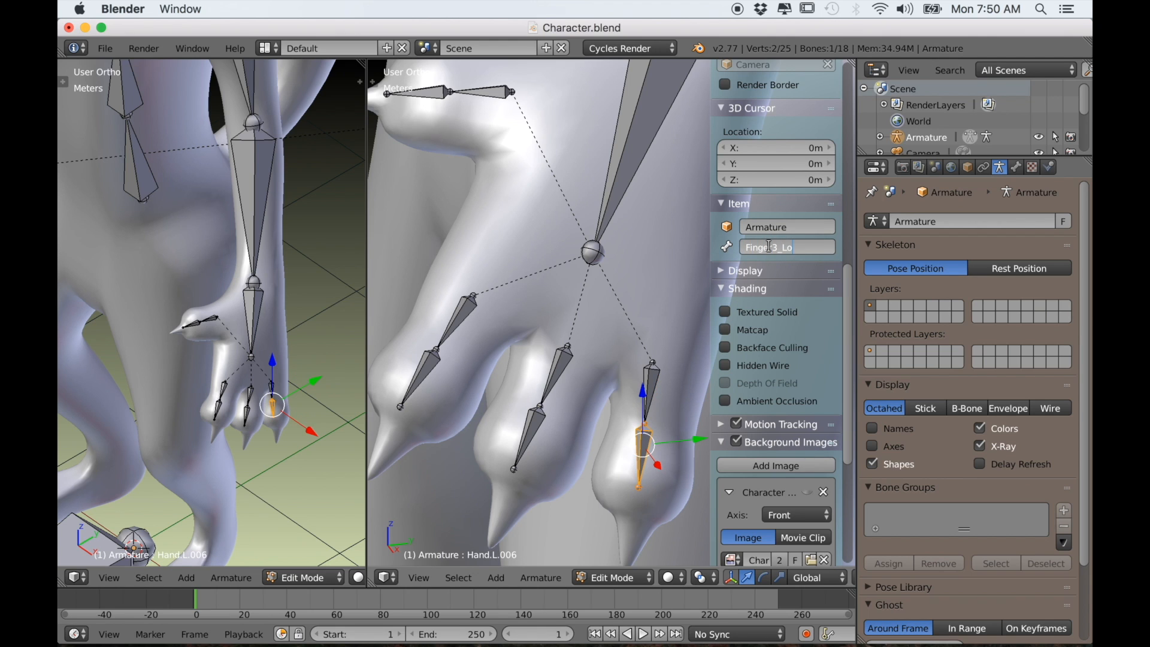
text(wer.L)
key(Return)
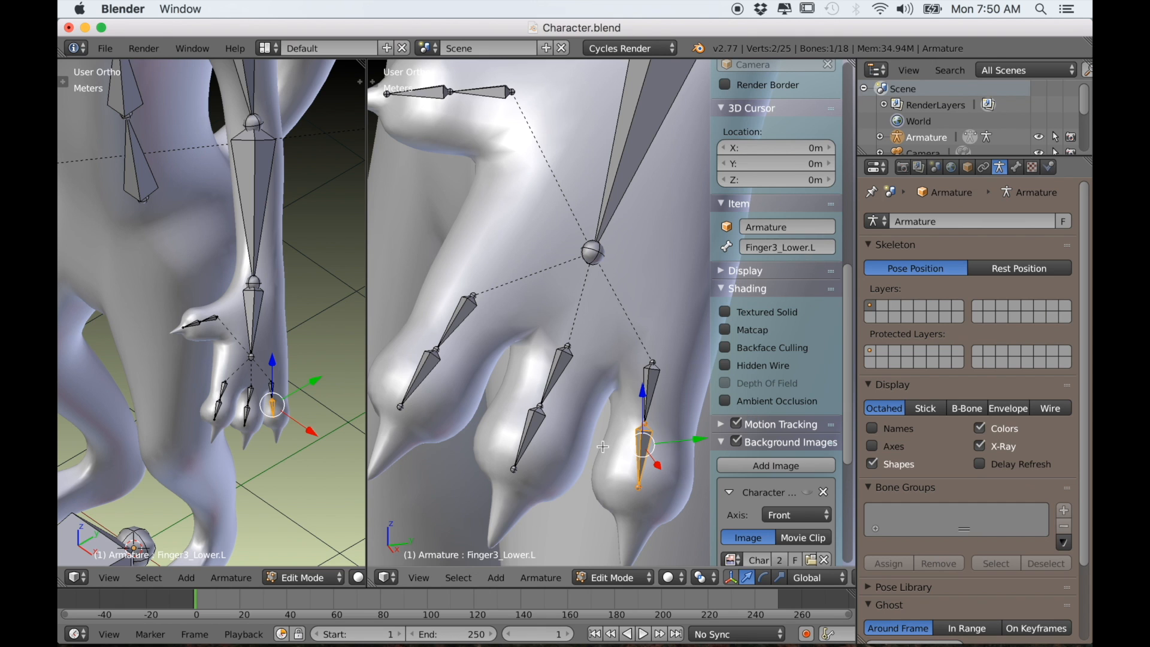
Step: Select the bones of all three fingers one after another to check their names
scroll(598, 436, down, 3)
scroll(627, 363, up, 2)
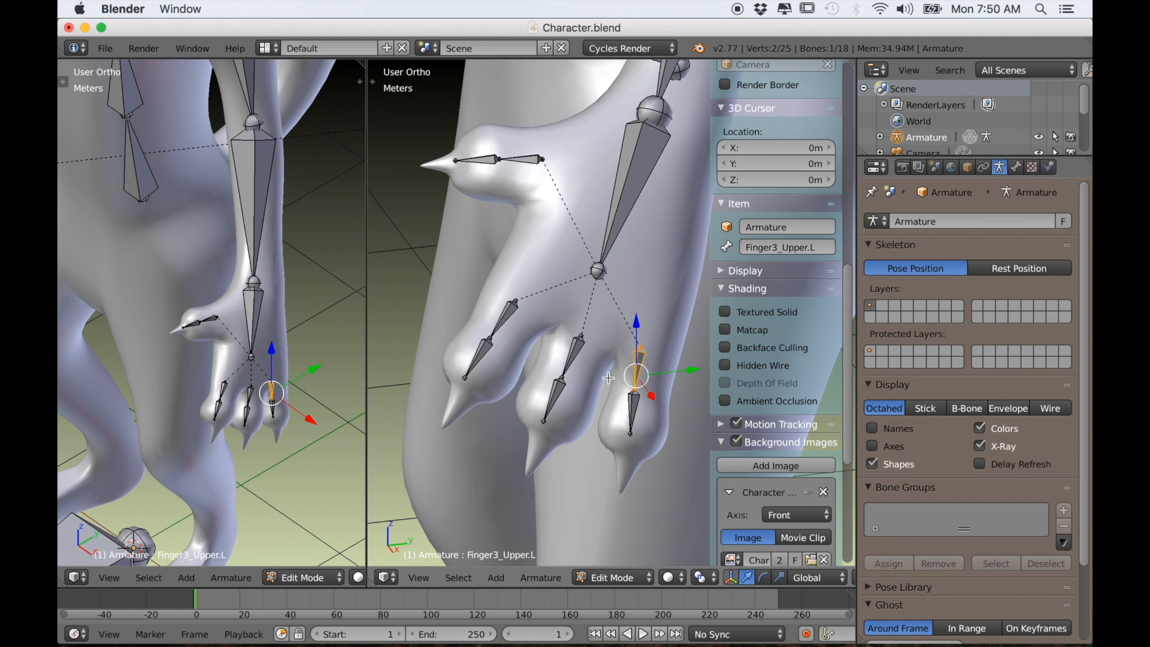
right_click(639, 382)
right_click(560, 402)
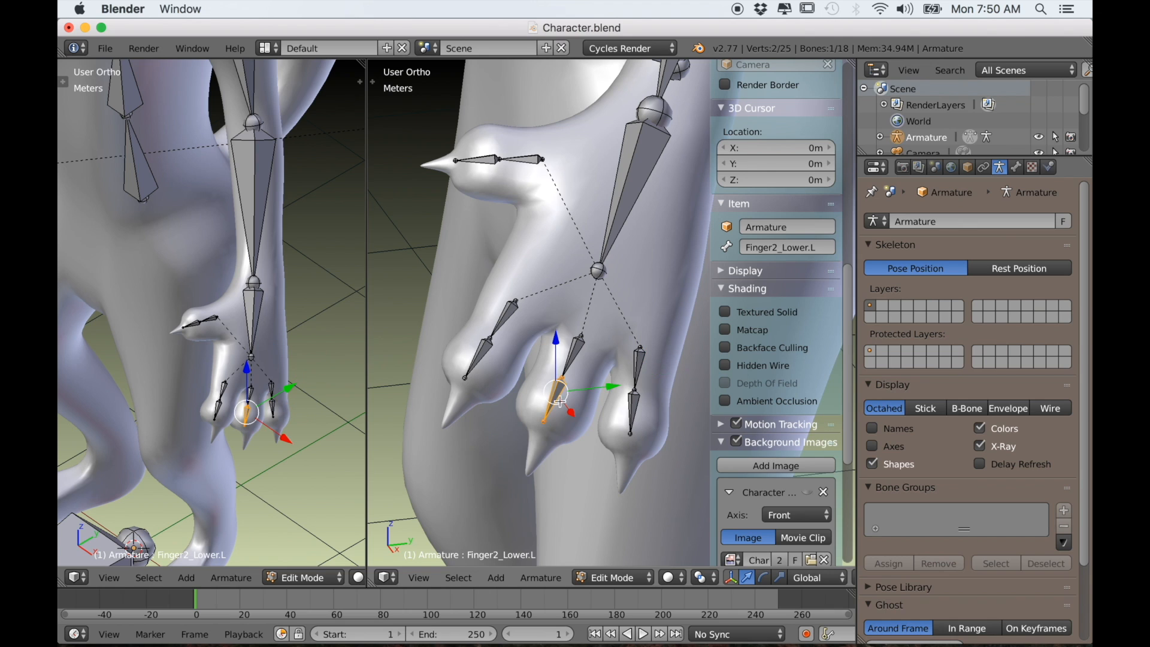
right_click(573, 357)
right_click(471, 366)
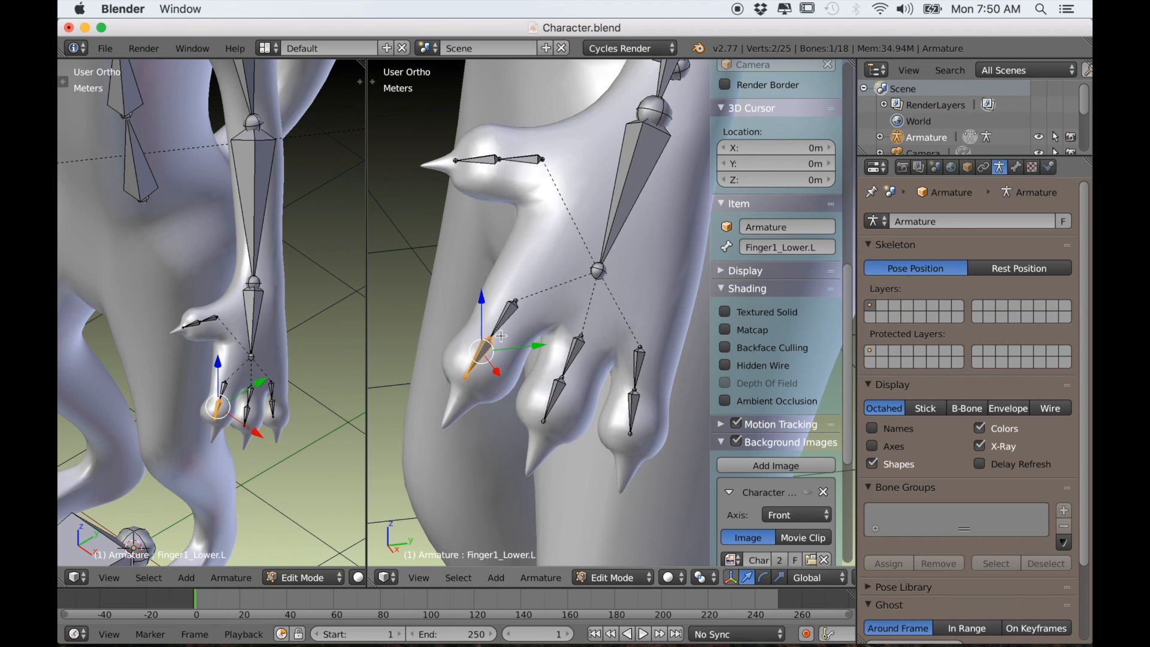
right_click(509, 320)
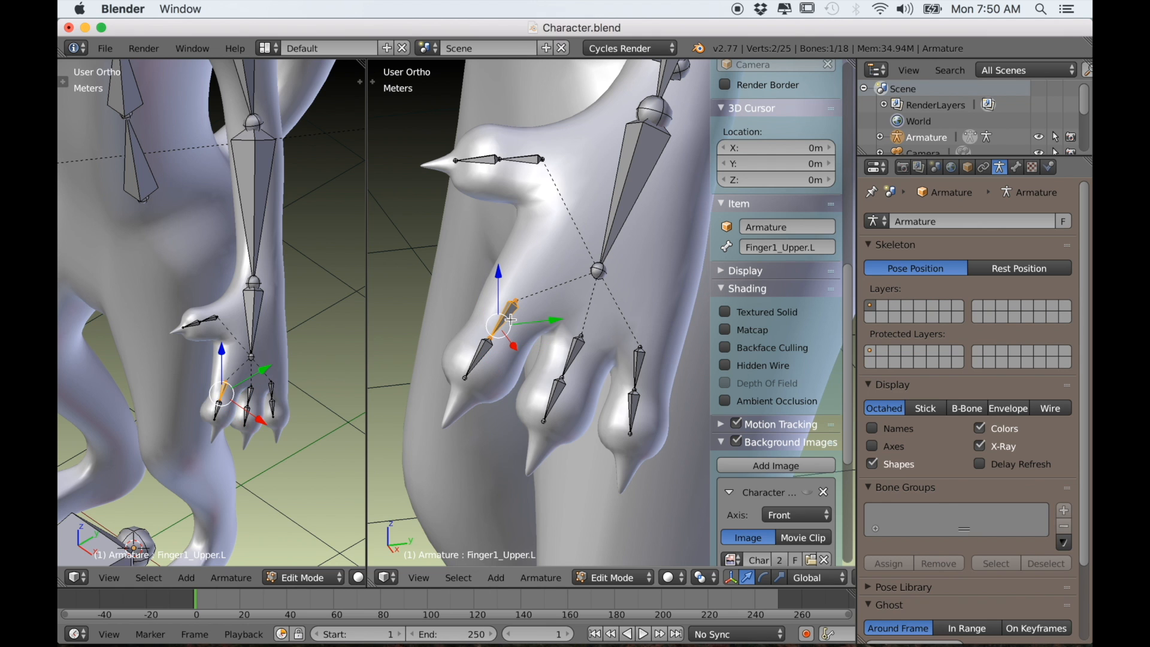
Step: Duplicate the Hips bone in the front view and place the copy beside it, toward the character's left thigh
right_click(632, 403)
middle_drag(582, 388, 572, 356)
key(KP_1)
scroll(573, 356, down, 6)
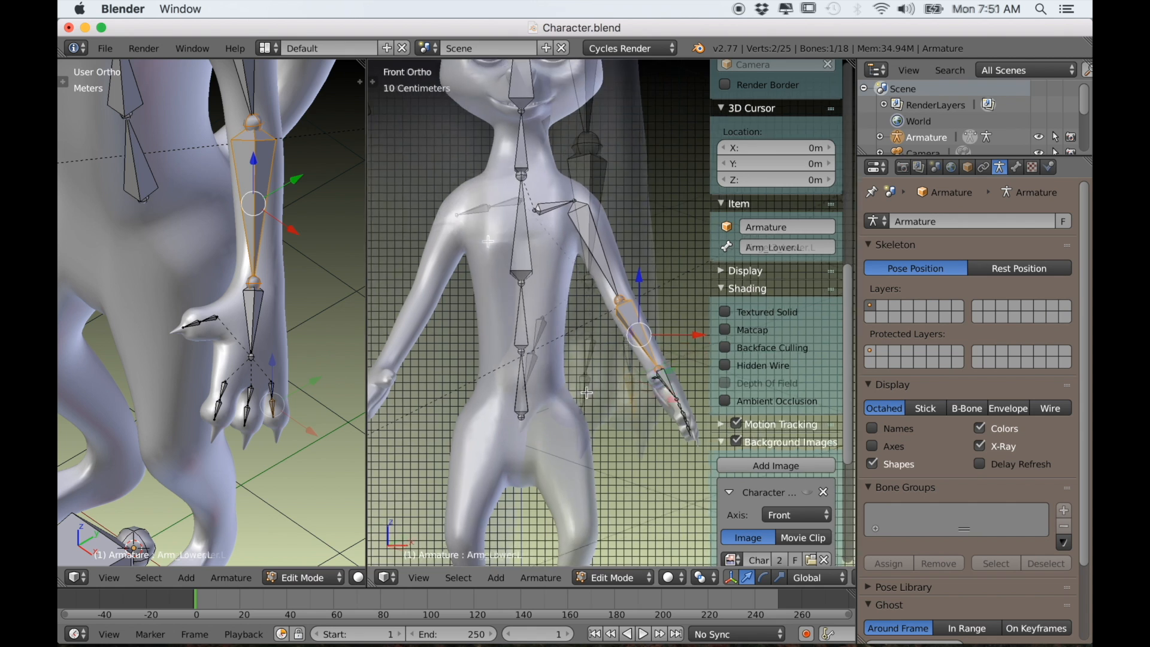
right_click(528, 383)
scroll(551, 420, up, 2)
shift+middle_drag(565, 406, 573, 371)
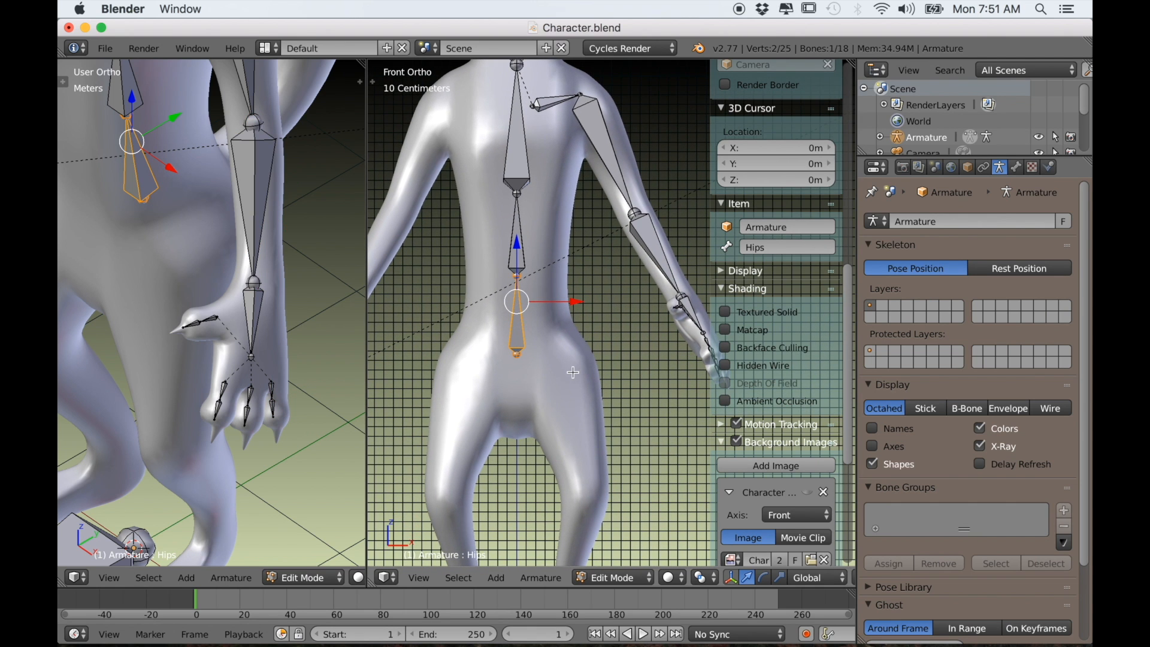
key(shift+d)
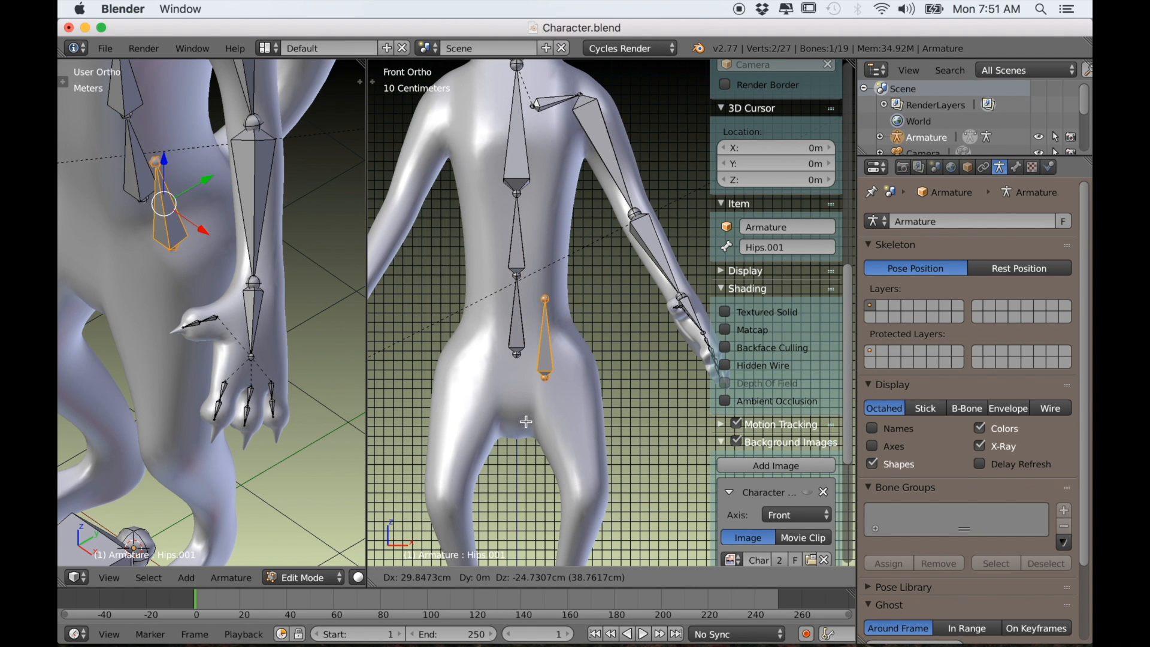
click(564, 328)
Step: Move the copied bone's ends so that it runs down the left thigh from the hip joint to the knee
right_click(545, 300)
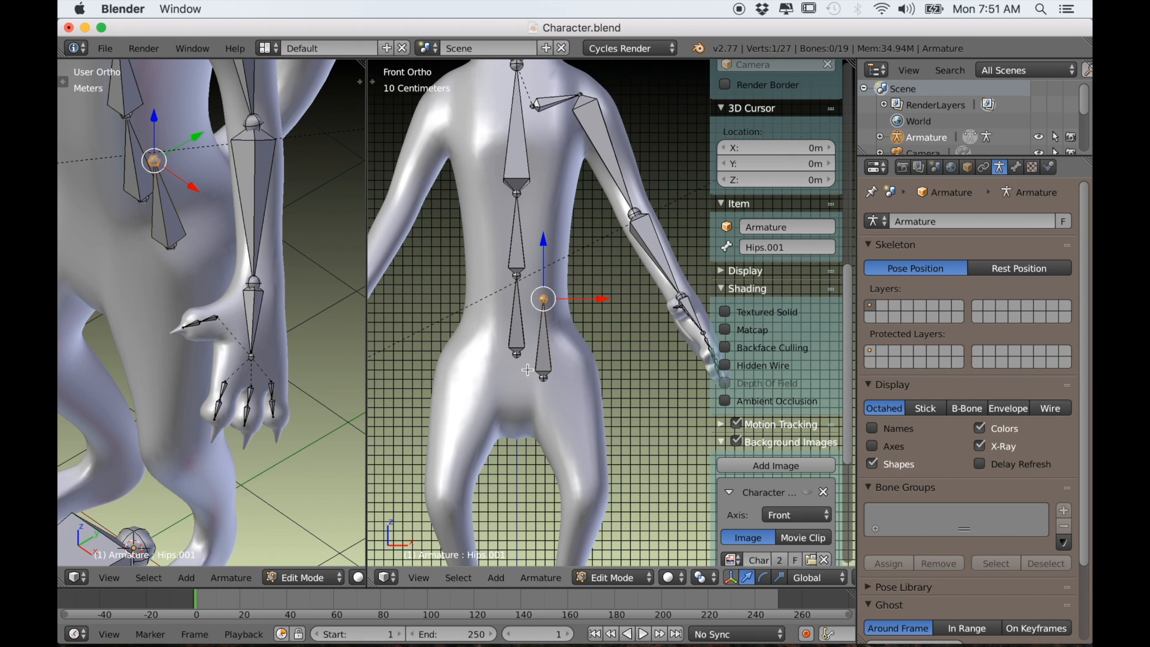
key(g)
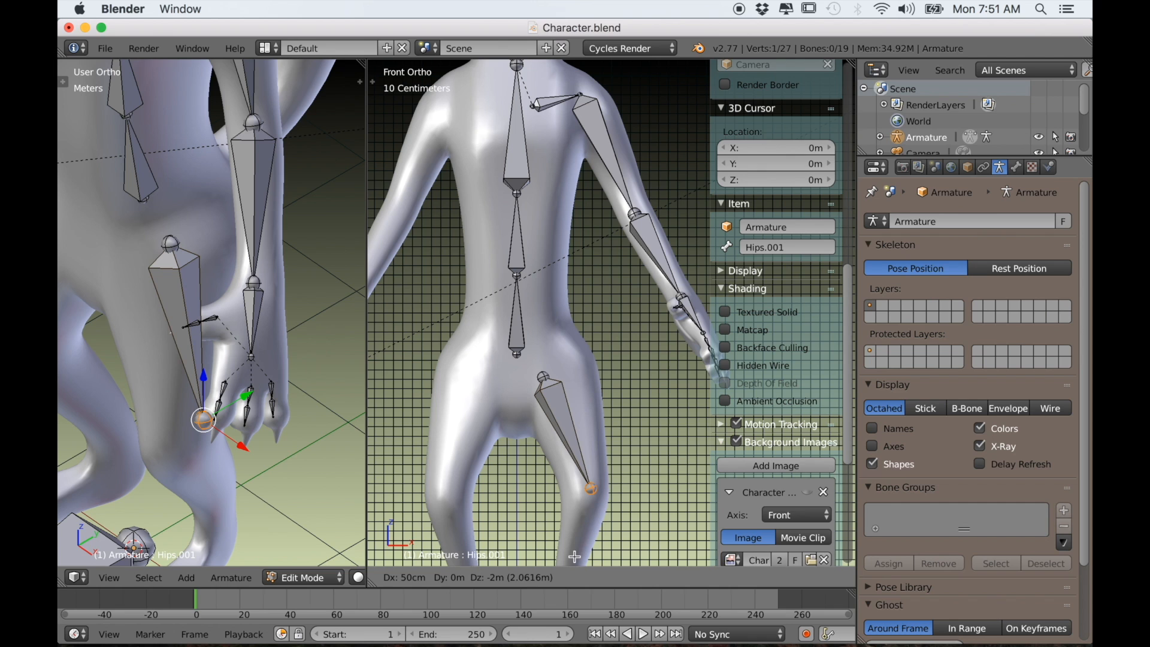
click(519, 413)
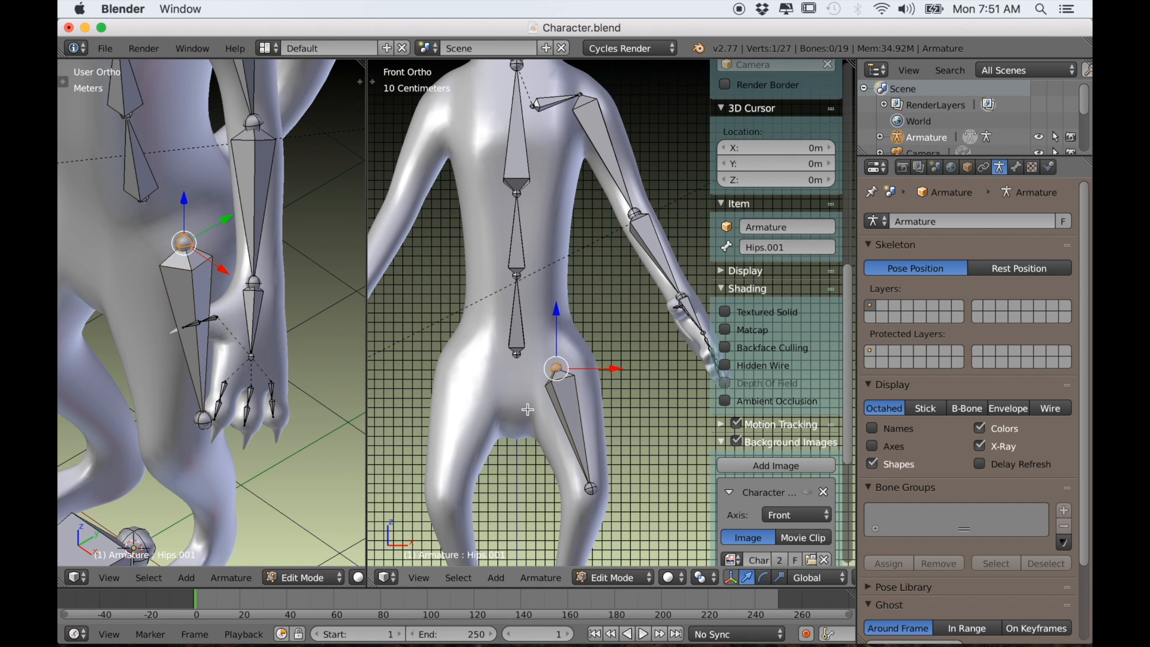
Step: Parent the left thigh bone to the Hips bone with Keep Offset
scroll(548, 411, up, 2)
click(545, 436)
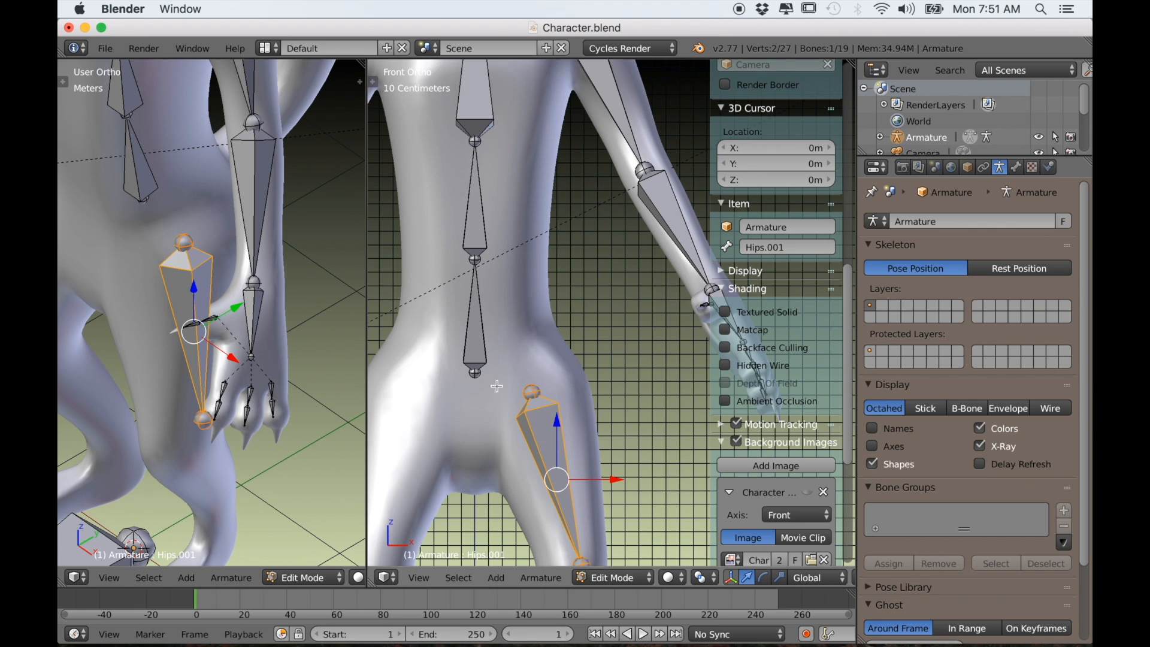
shift+right_click(474, 353)
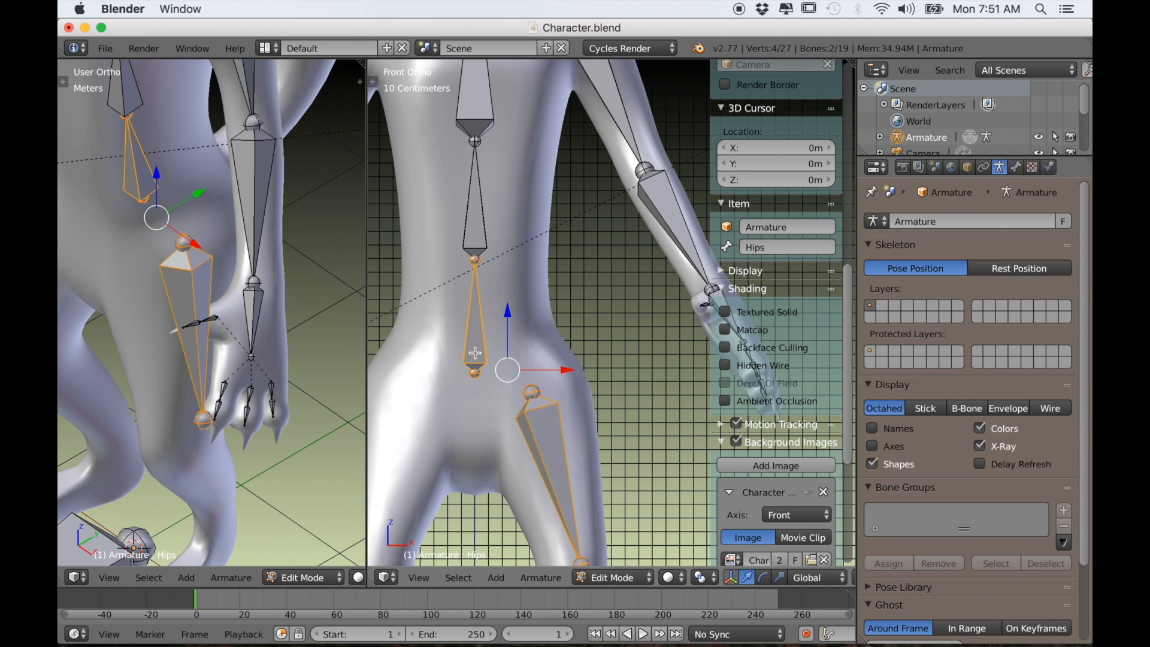
key(ctrl+p)
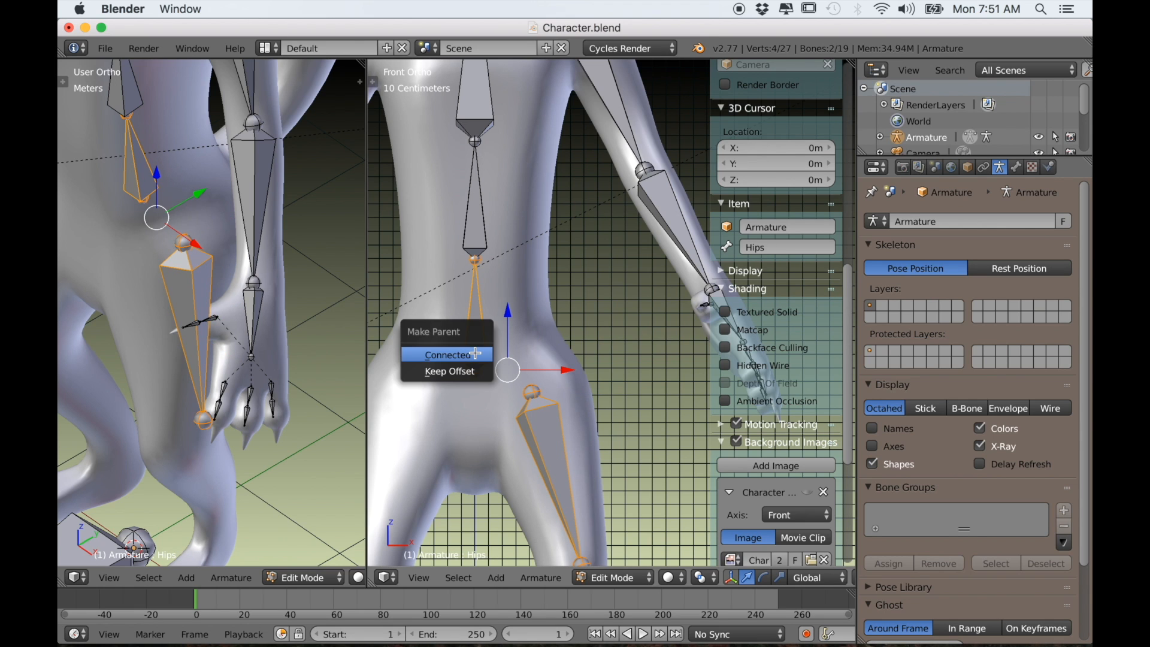
click(450, 369)
Step: Show front and side views together and move the thigh bone's lower end forward into the knee in the side view
scroll(535, 406, down, 4)
scroll(542, 413, up, 2)
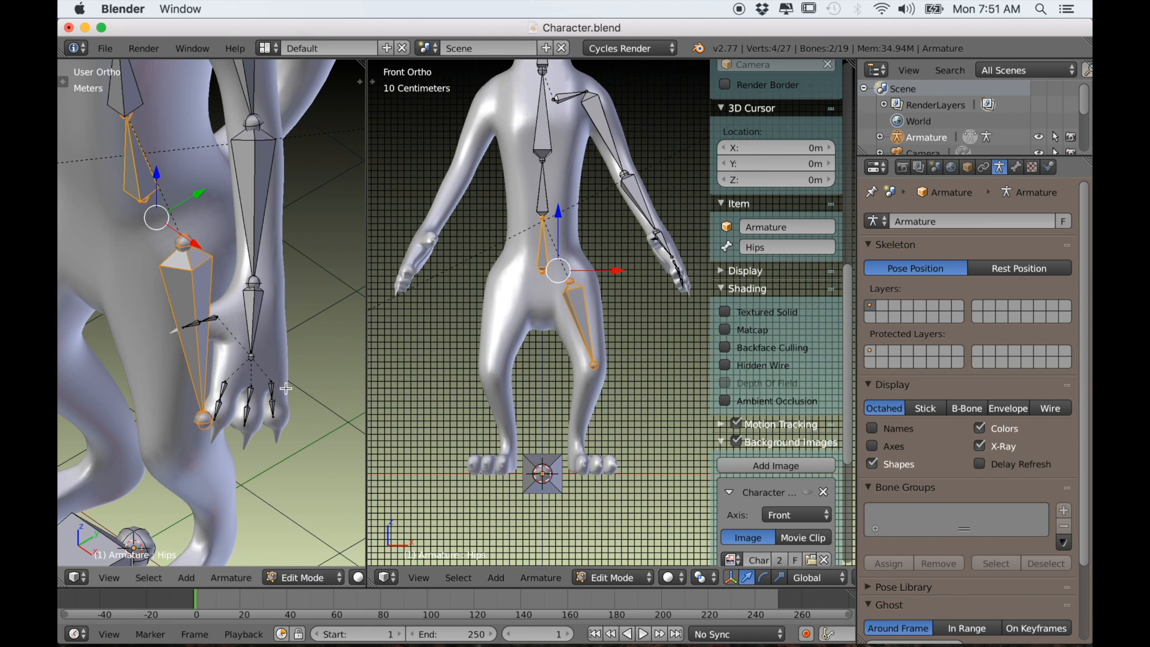
key(KP_3)
scroll(570, 398, up, 1)
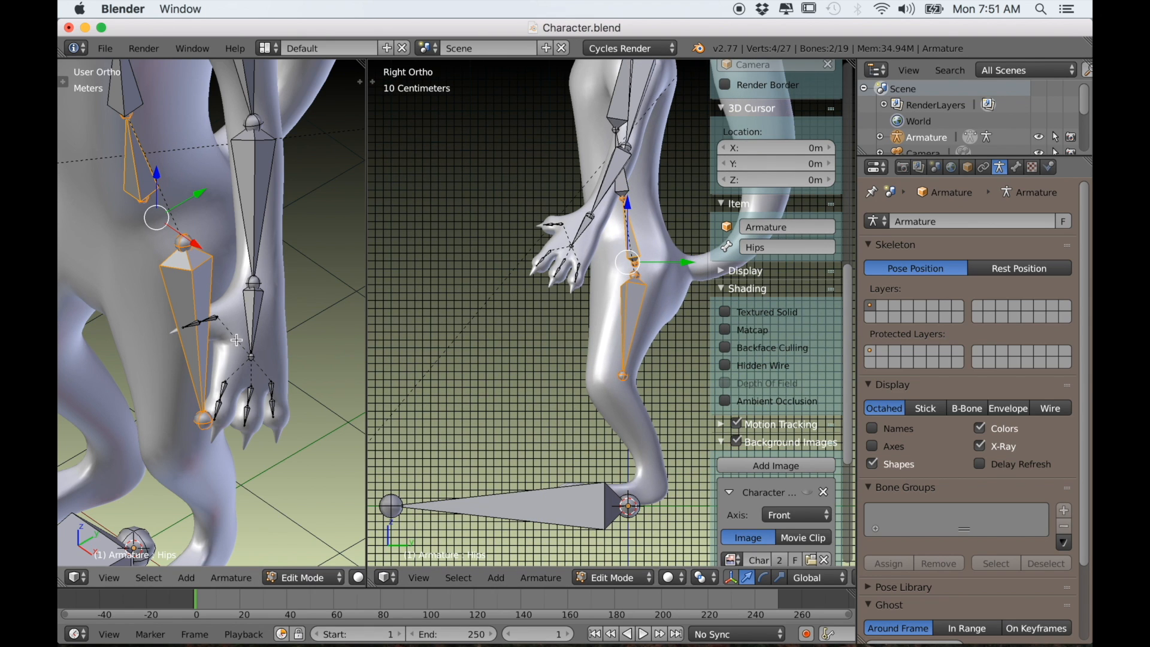
key(KP_1)
scroll(234, 347, up, 2)
scroll(214, 389, up, 1)
shift+middle_drag(213, 389, 356, 314)
scroll(599, 371, up, 3)
right_click(594, 400)
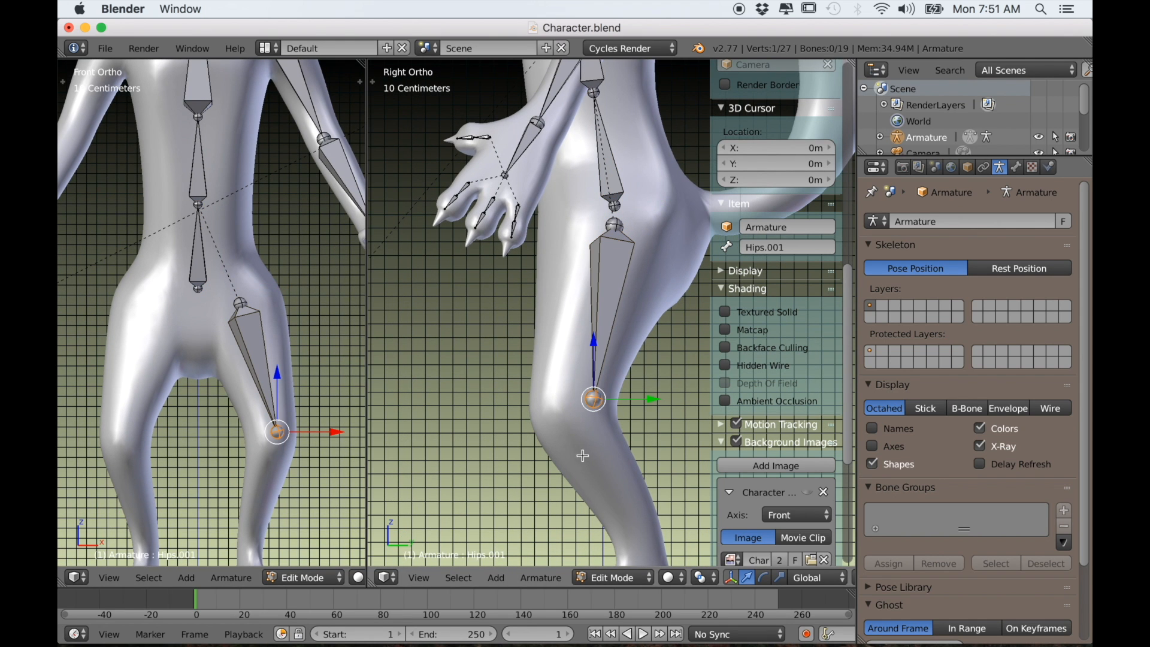
key(e)
right_click(575, 462)
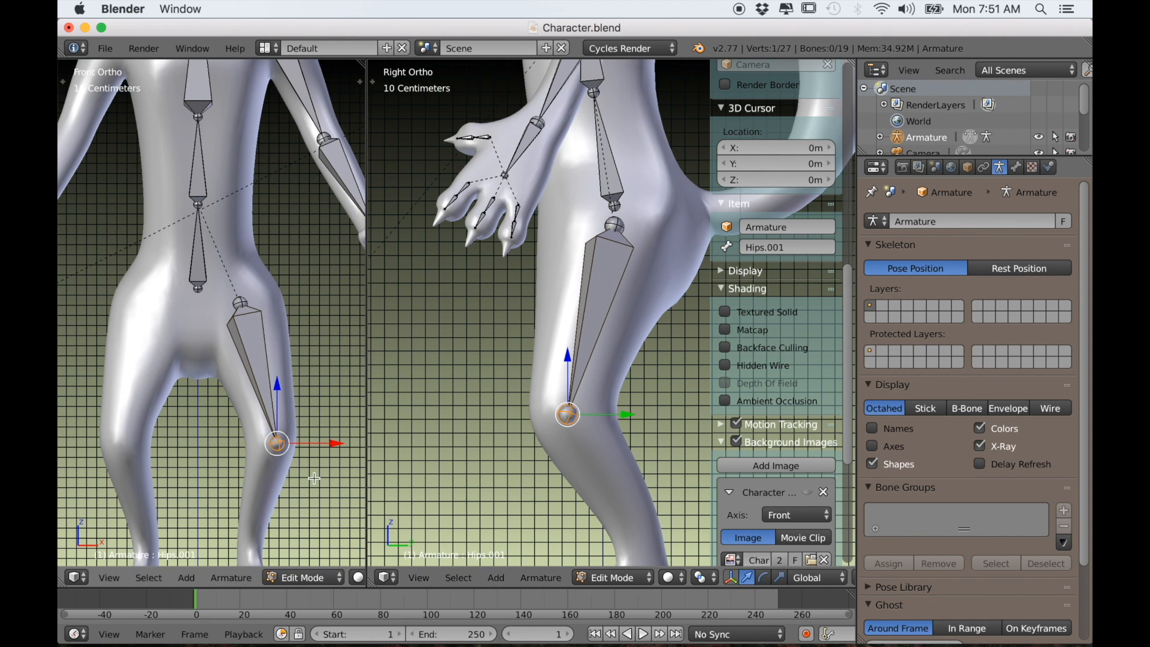
Step: Extrude a lower leg bone from the knee down to the ankle in the side view
shift+middle_drag(606, 476, 491, 356)
key(e)
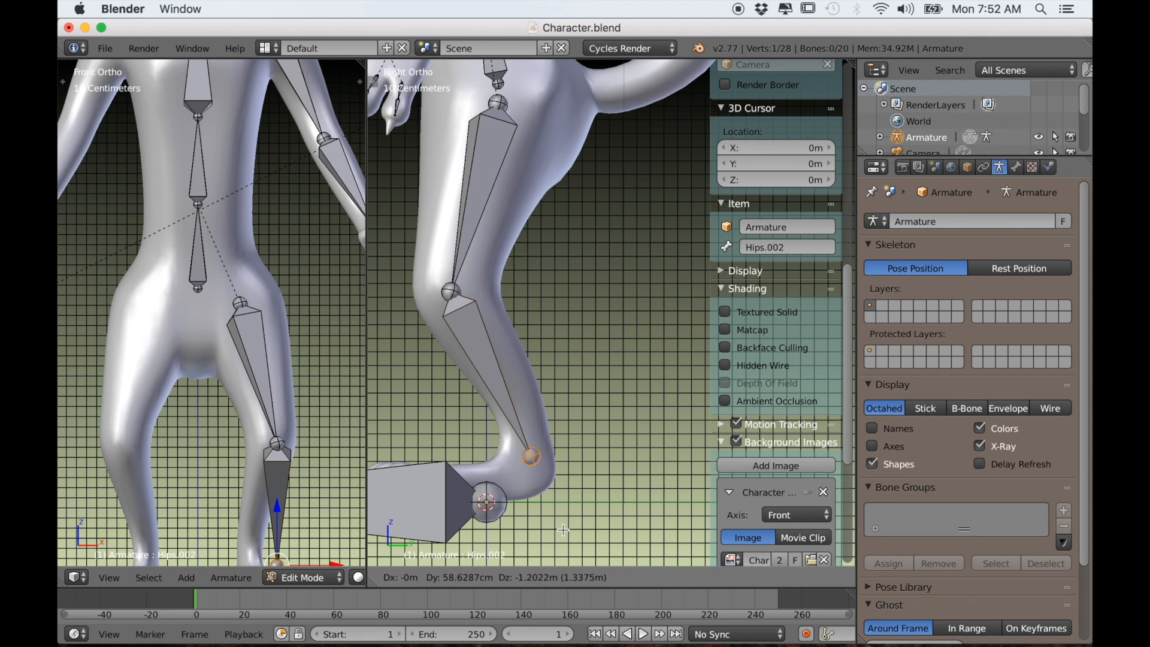
click(567, 537)
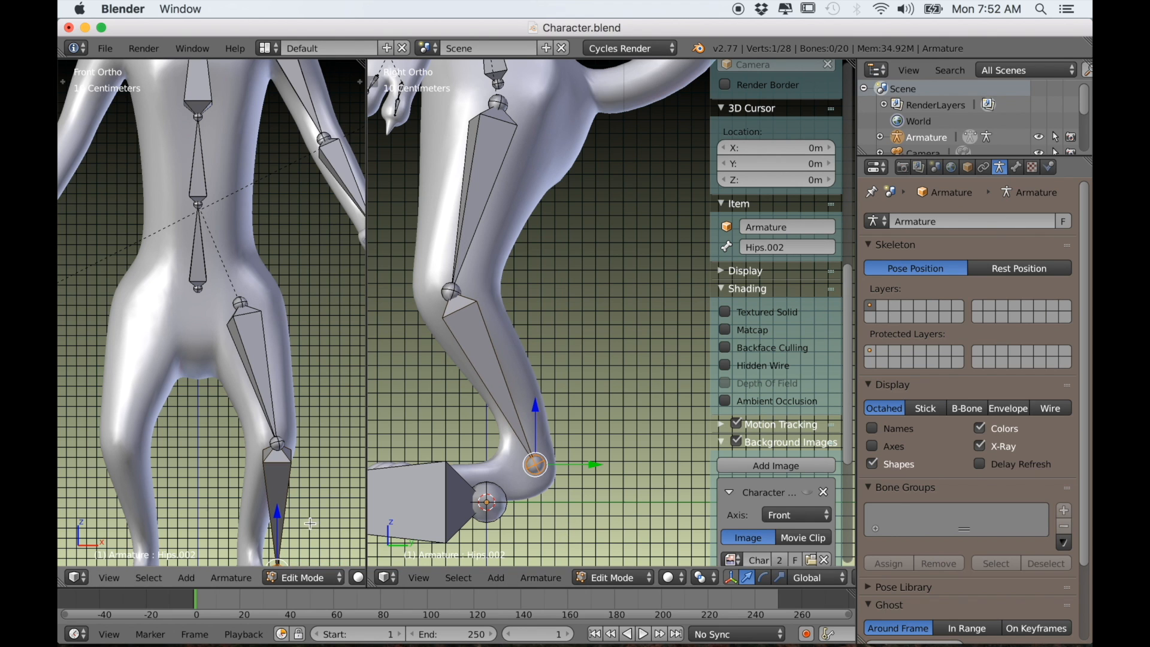
Step: Move the lower leg bone's ankle end about 26 cm inward to centre it in the ankle in the front view
shift+middle_drag(311, 523, 305, 397)
scroll(306, 400, up, 2)
shift+middle_drag(310, 445, 286, 376)
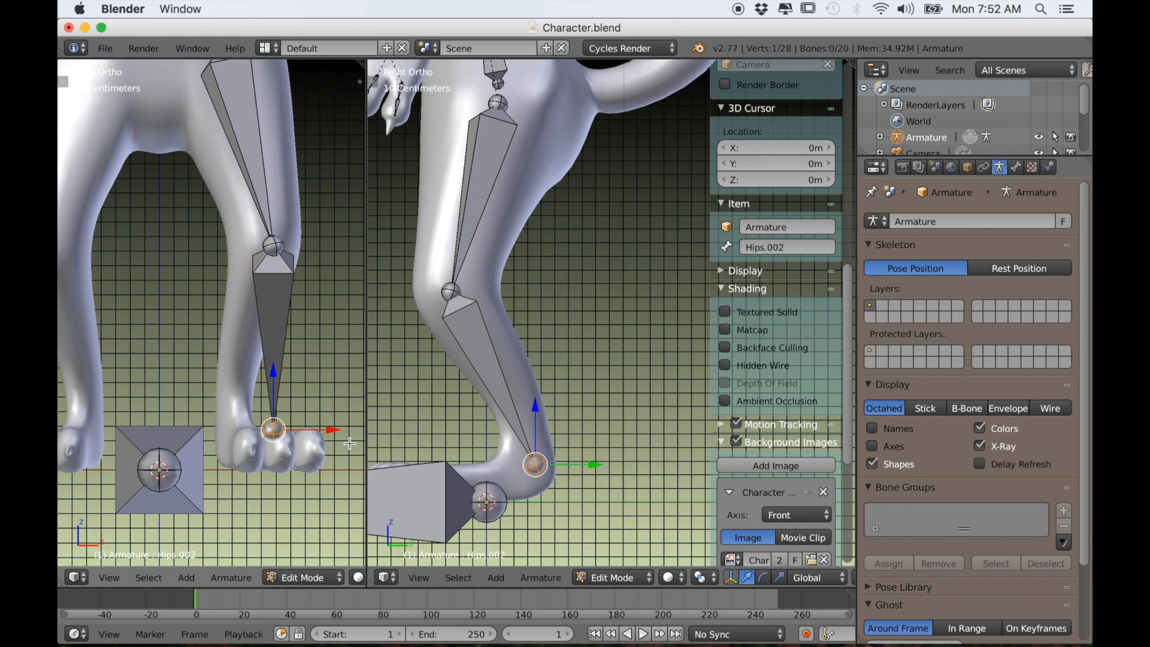
key(g)
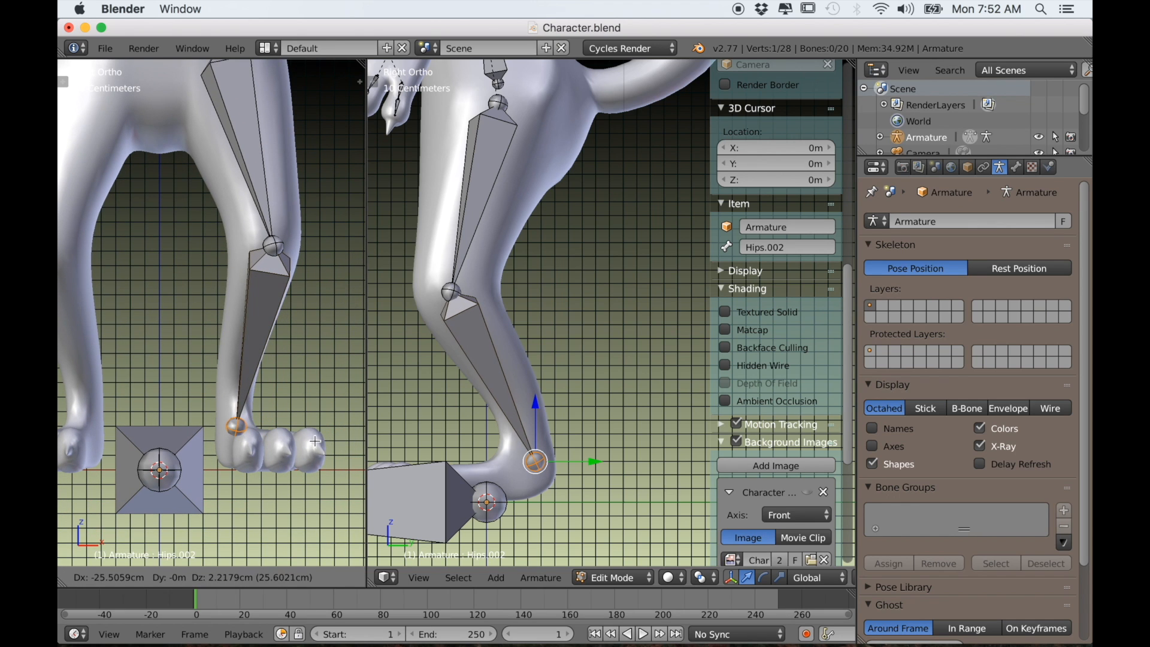
click(313, 441)
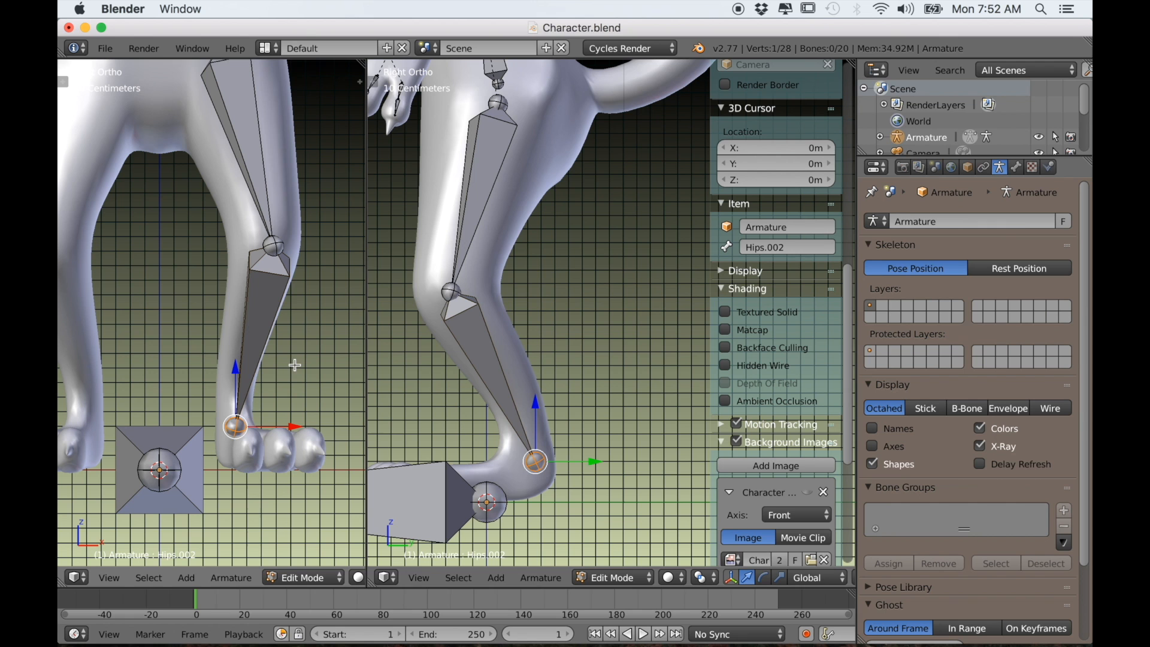
Step: Extrude a foot bone about 57 cm long from the ankle toward the toes and hide the large ground-level bone overlapping the foot
shift+middle_drag(422, 450, 432, 352)
scroll(452, 391, up, 3)
shift+middle_drag(412, 399, 603, 422)
scroll(568, 427, down, 2)
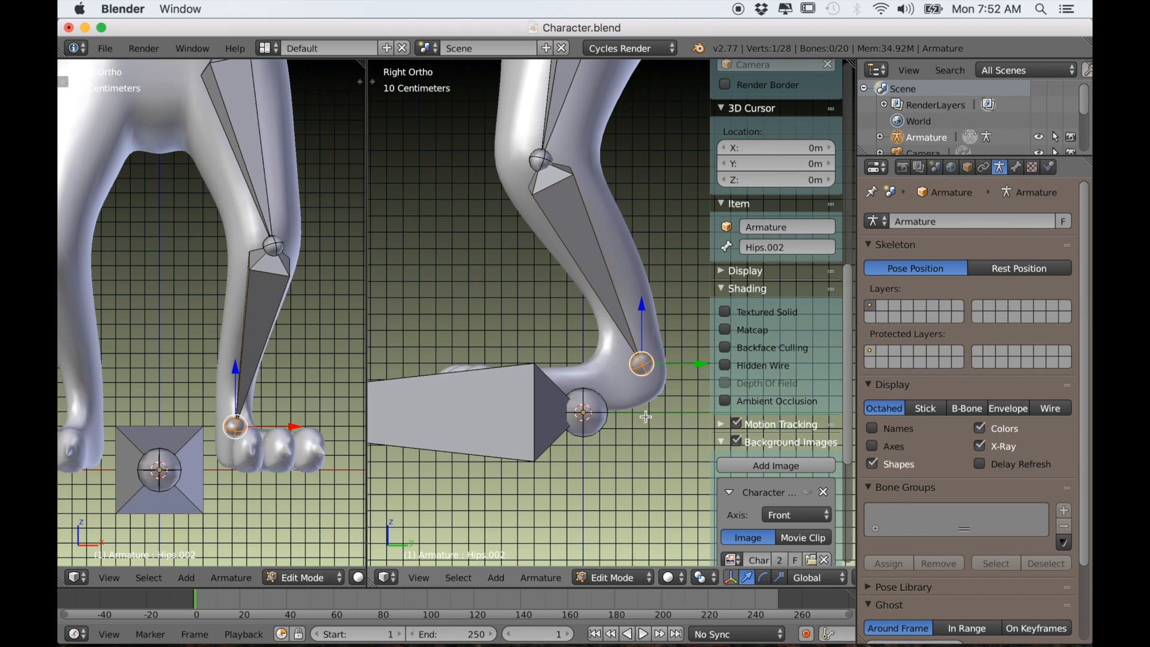
key(e)
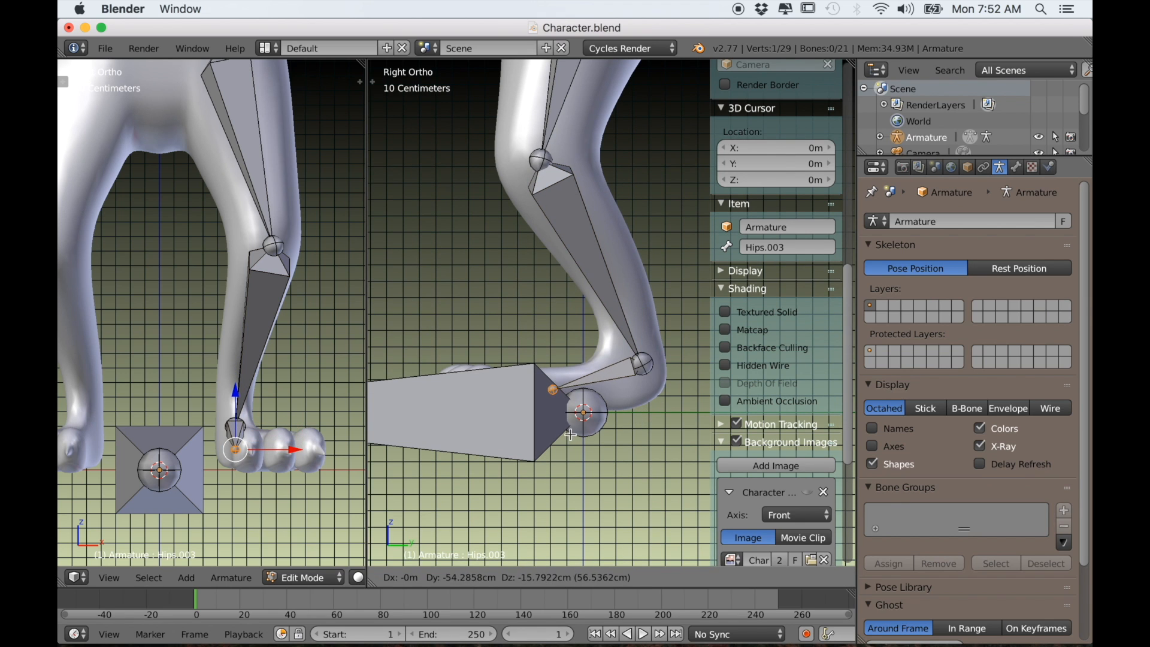
click(549, 433)
right_click(502, 434)
key(h)
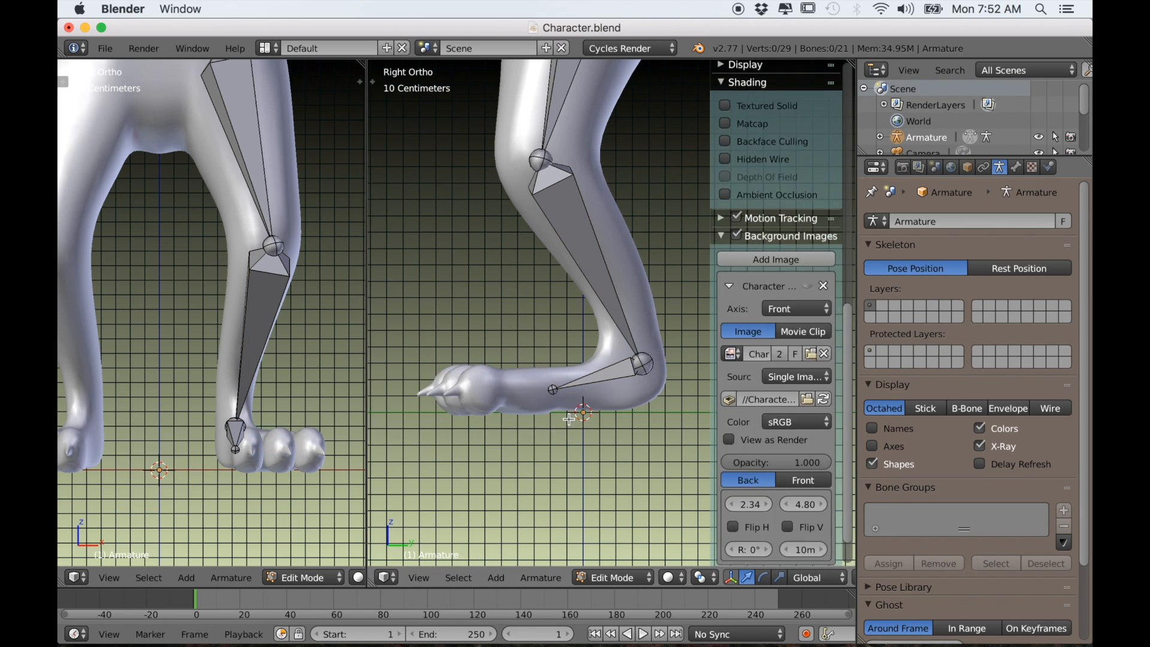
Step: Move the foot bone's tip about 16 cm sideways and 6 cm forward in the bottom view, onto the middle of the sole
right_click(552, 390)
scroll(527, 448, up, 3)
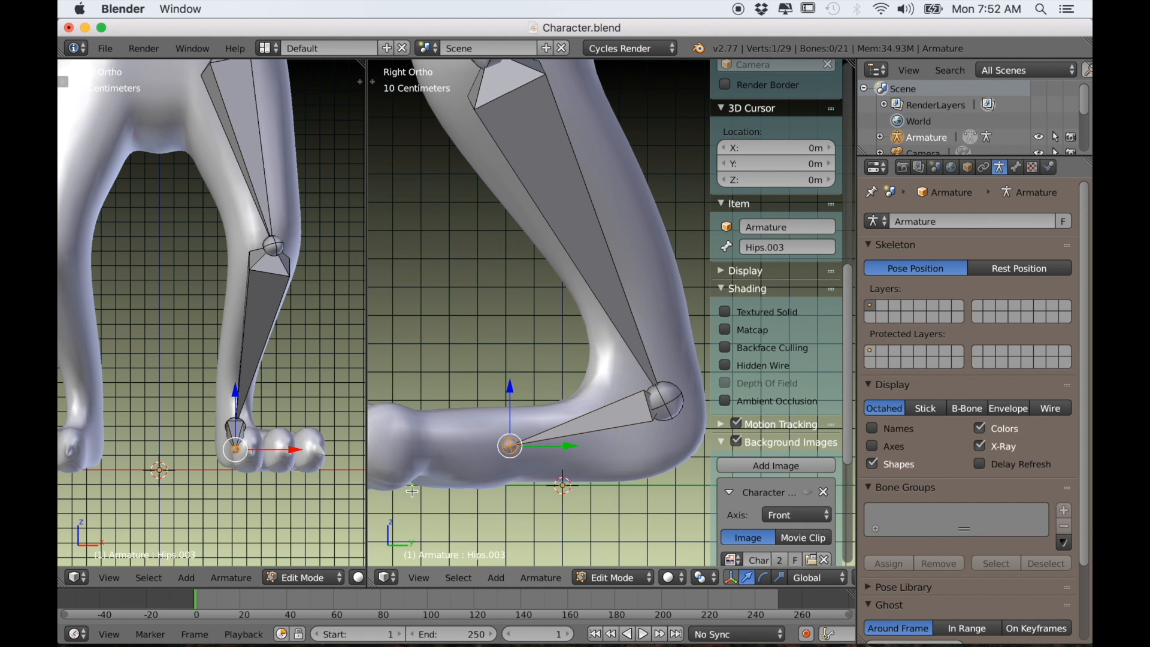
scroll(250, 436, down, 1)
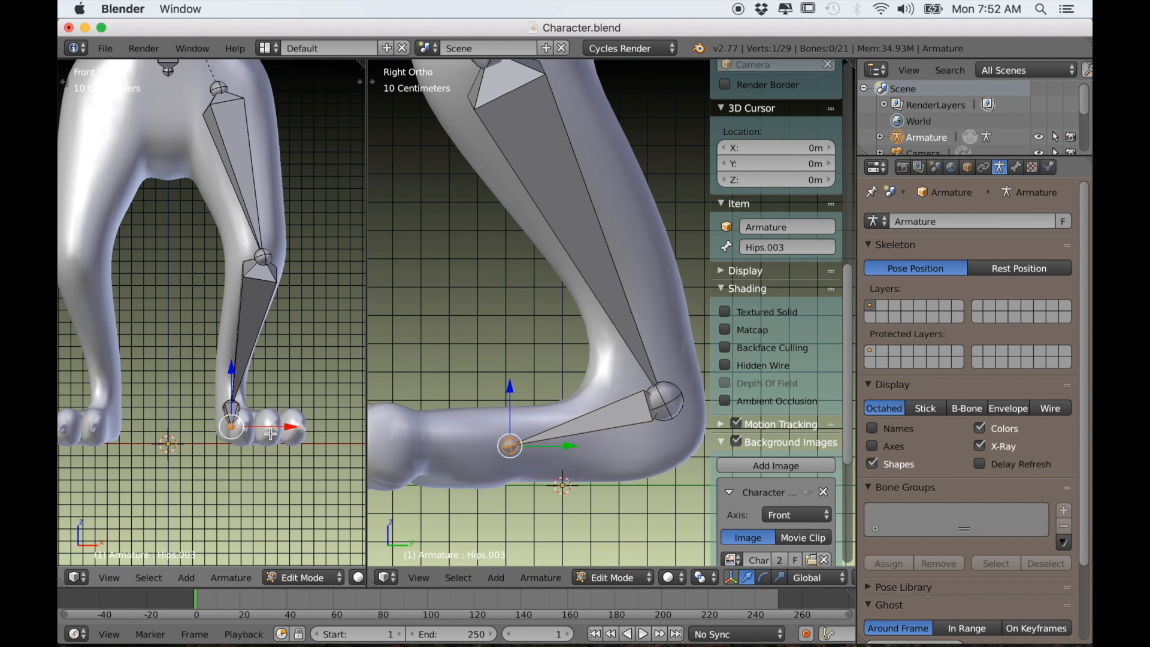
key(KP_7)
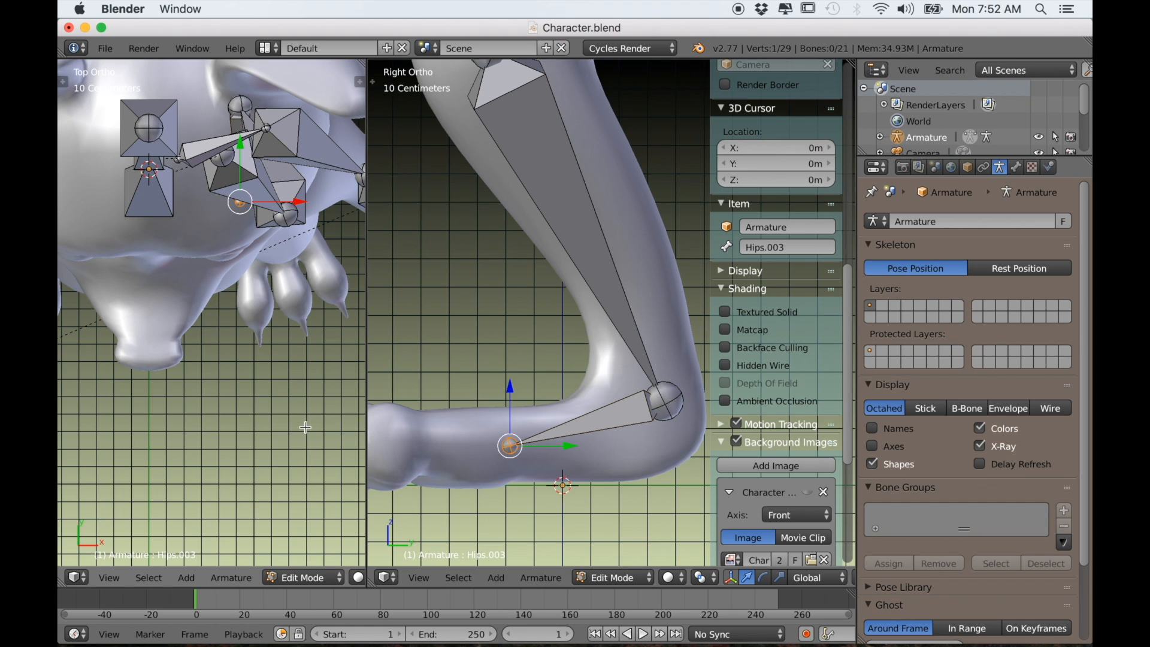
key(ctrl+KP_7)
scroll(268, 358, up, 3)
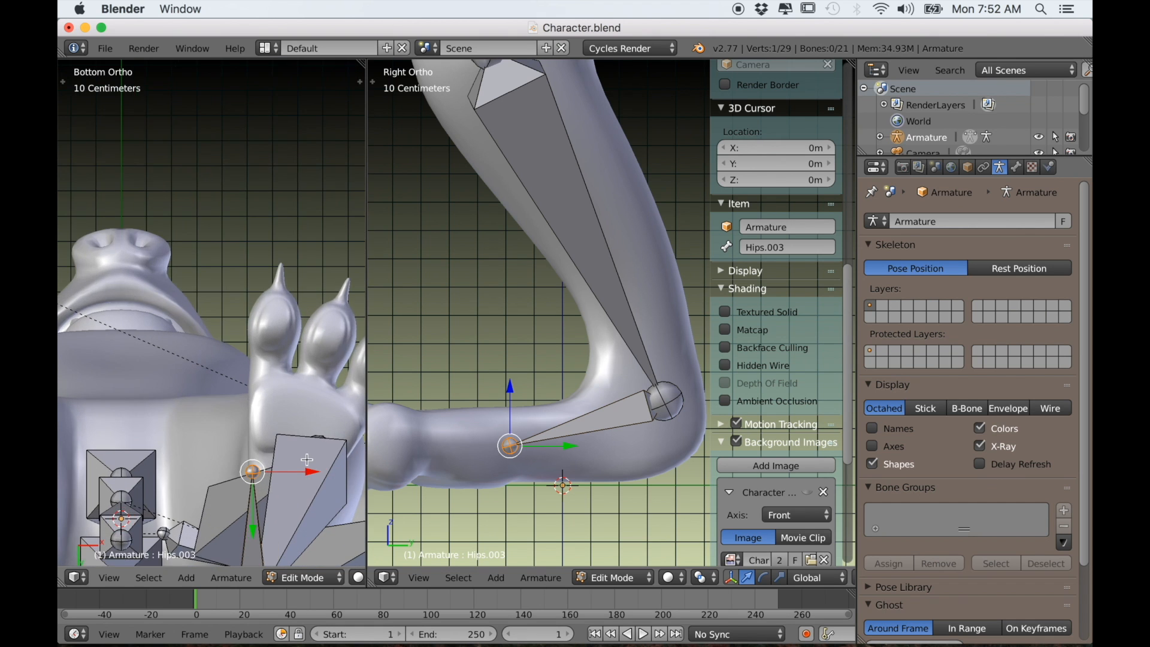
scroll(268, 359, up, 3)
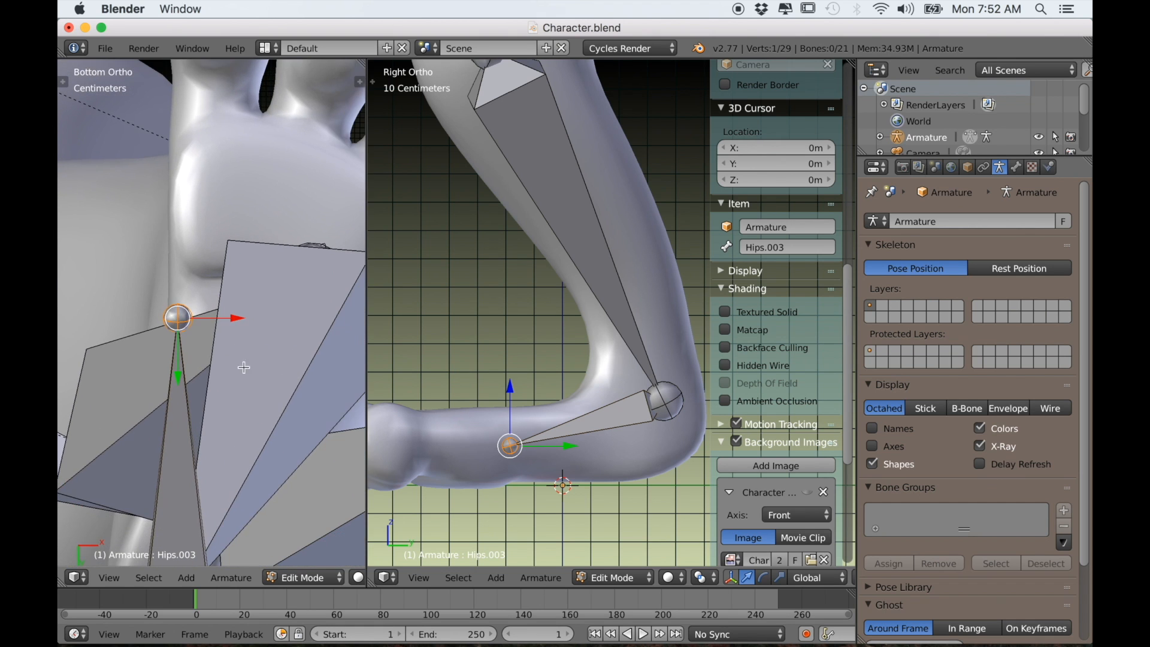
scroll(244, 367, down, 3)
key(g)
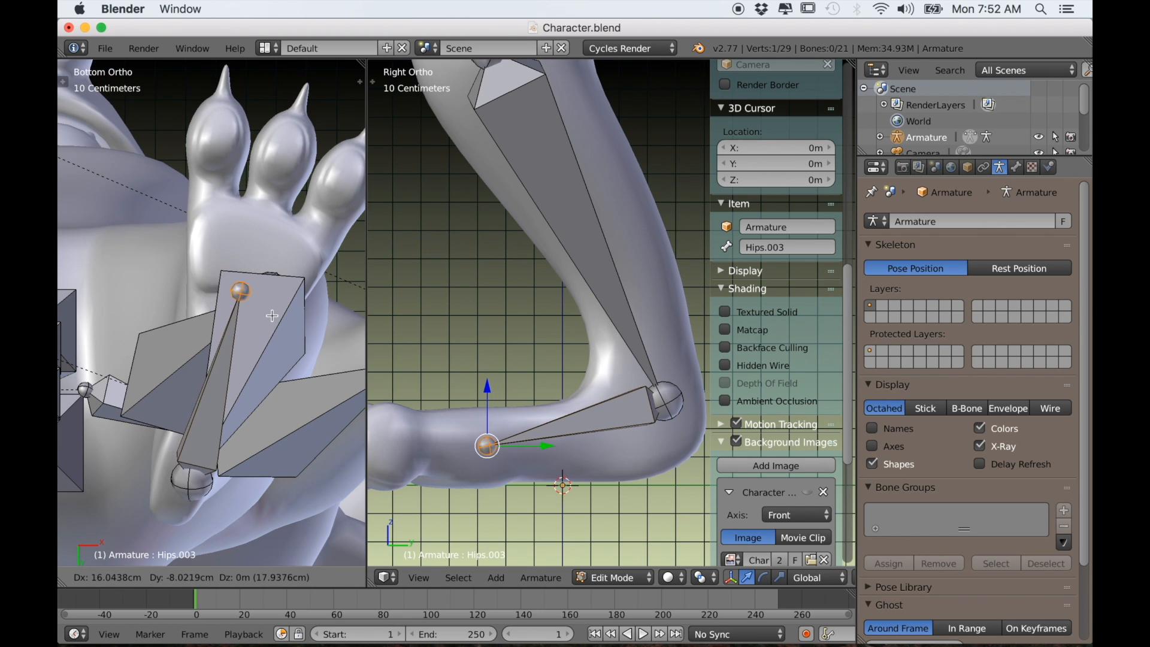
click(274, 316)
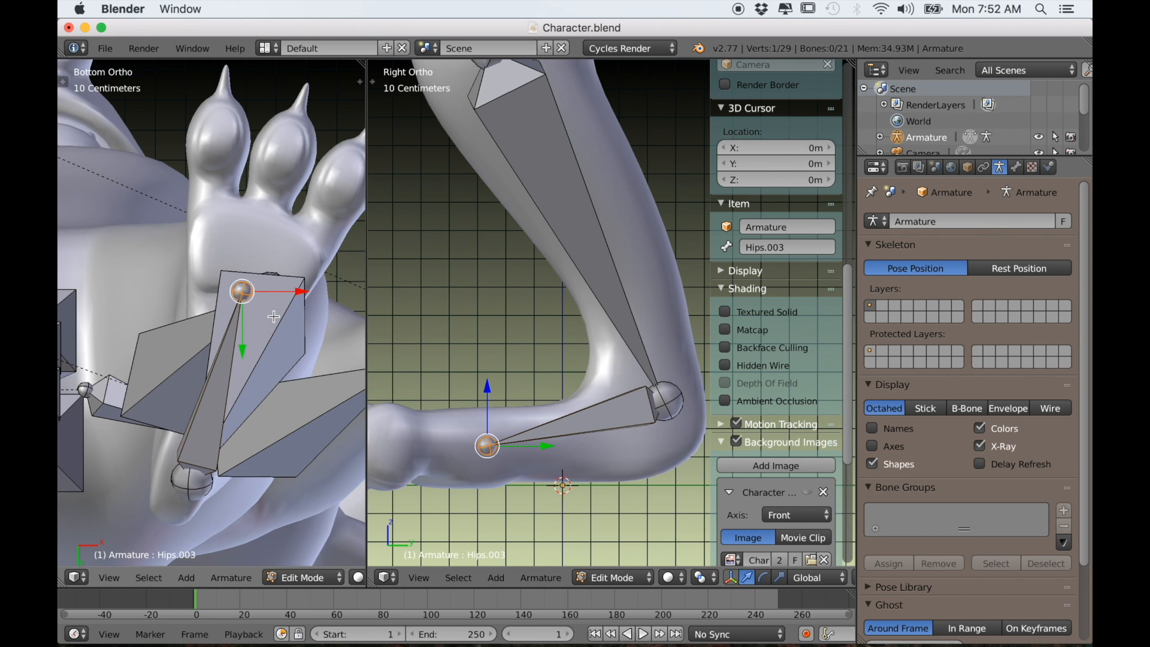
key(g)
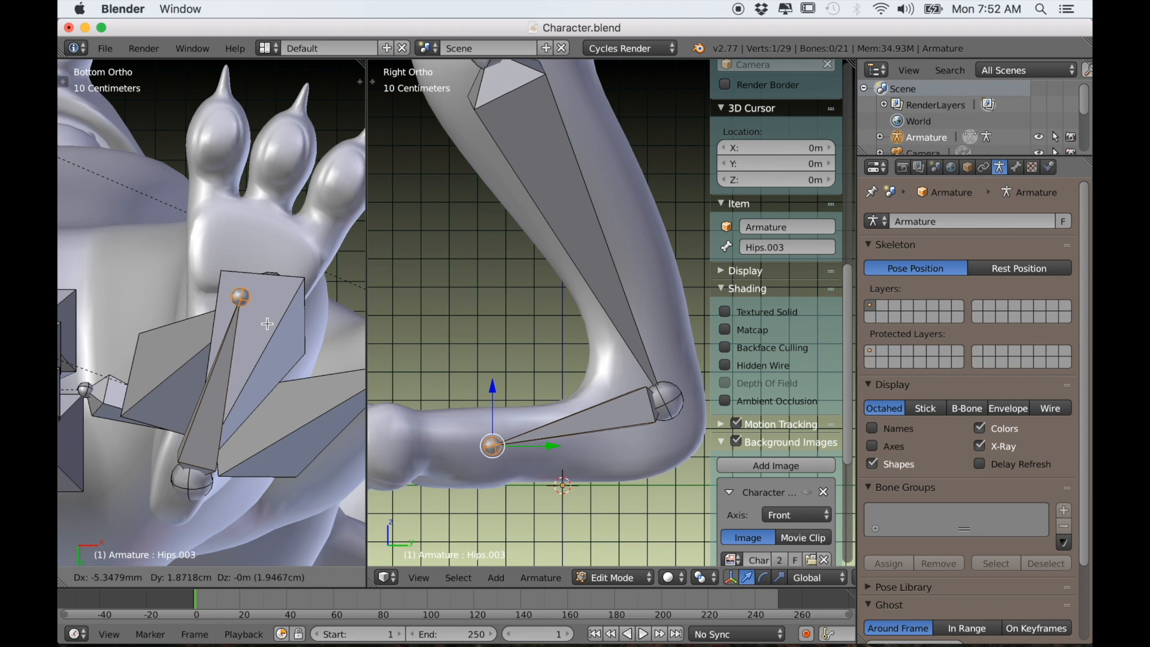
click(268, 323)
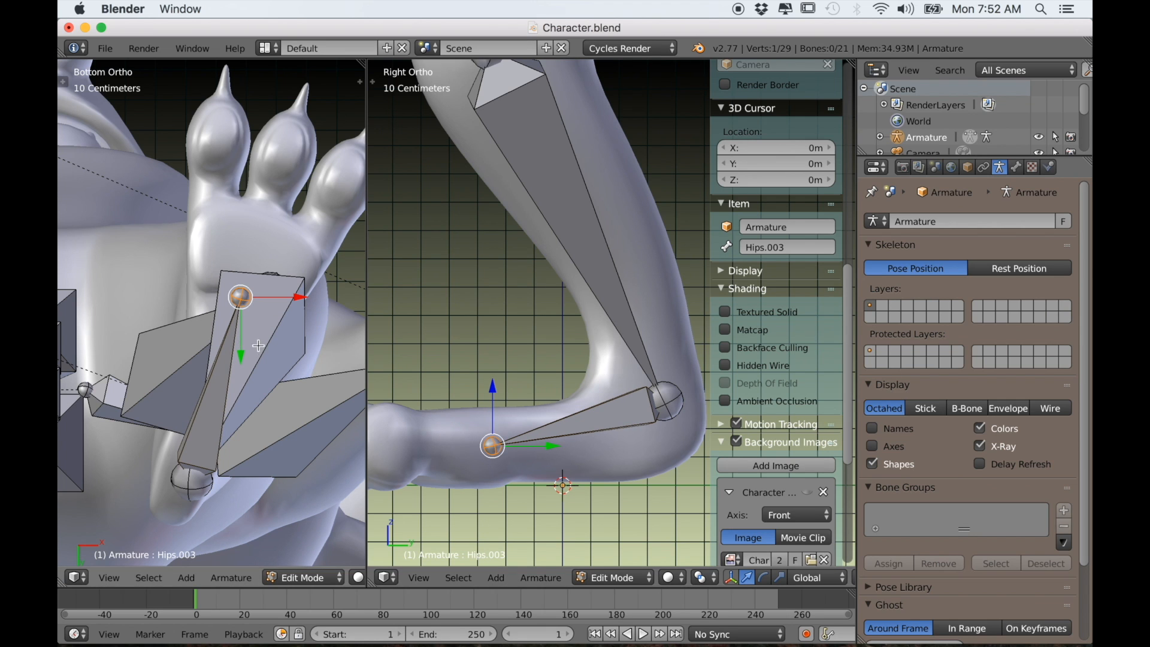
Step: Rename the left thigh bone as Leg_Upper.L
scroll(527, 346, down, 5)
shift+drag(528, 324, 529, 334)
shift+middle_drag(529, 333, 522, 422)
right_click(572, 261)
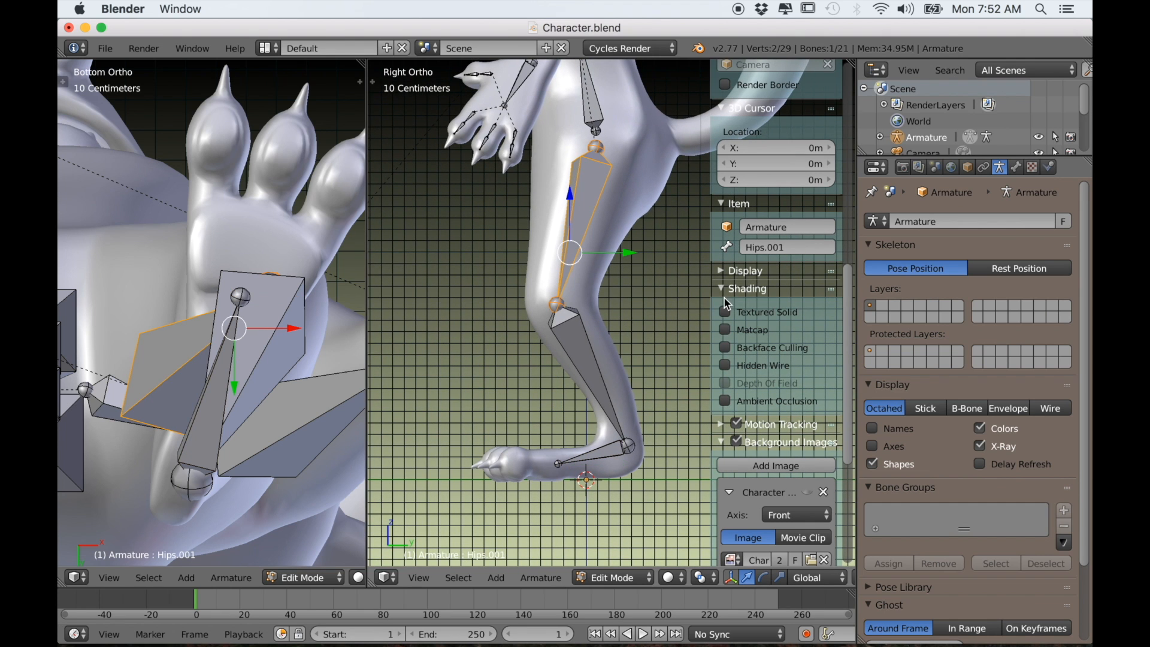
click(788, 246)
text(Leg_Upper.L)
key(Return)
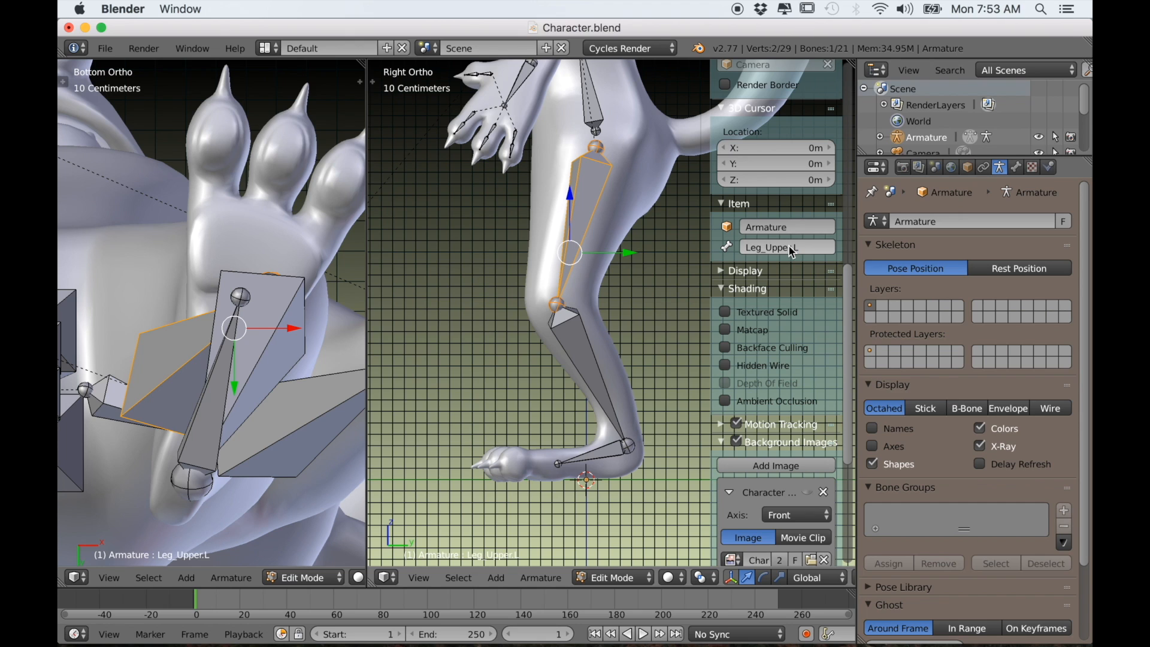
right_click(593, 350)
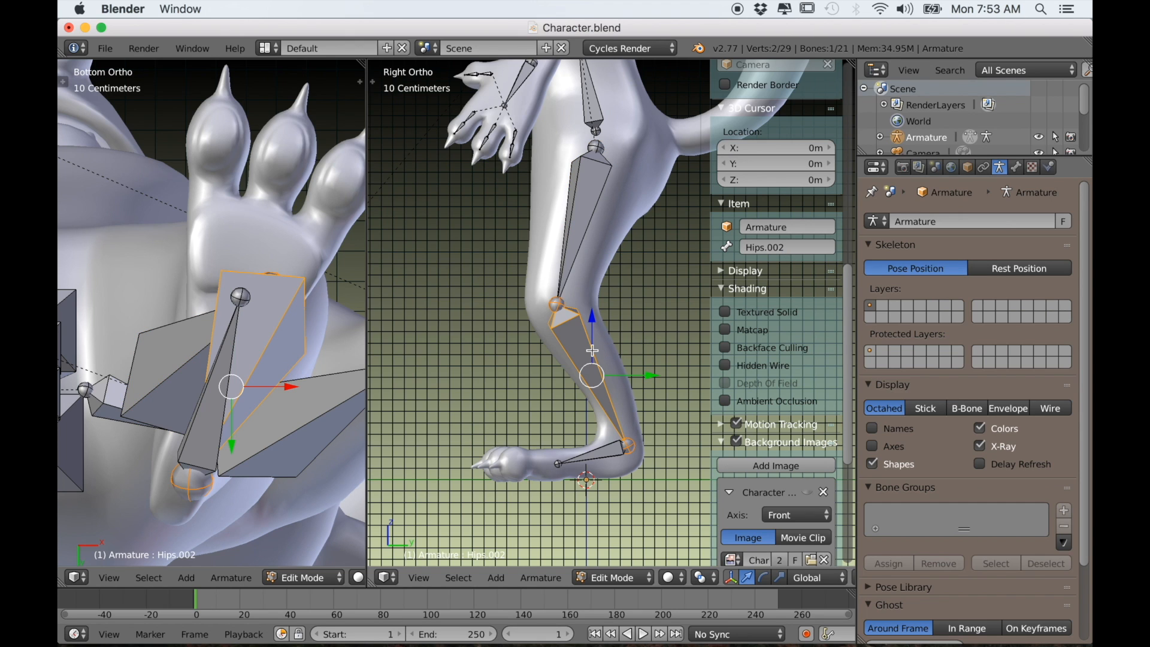
key(e)
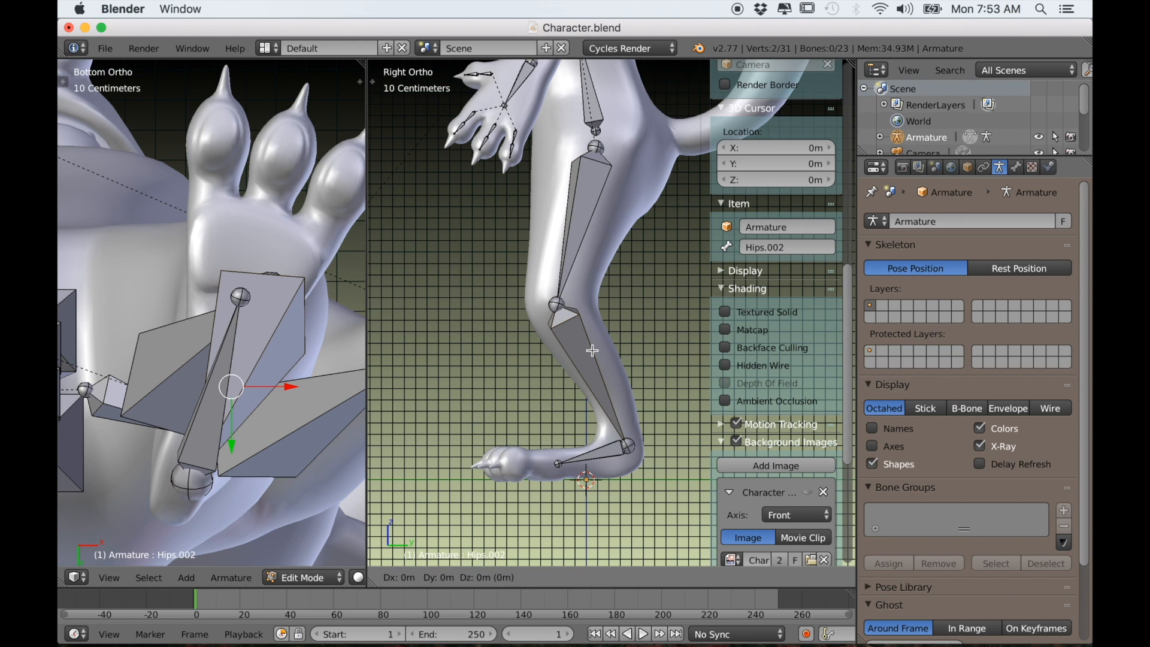
key(r)
key(minus)
key(Escape)
Step: Rename the bone between the left knee and ankle as Leg_Lower.L
right_click(592, 350)
click(798, 247)
text(Leg_Lower.L)
key(Return)
Step: Select the left thigh, lower leg and foot bones one after another to check their names
right_click(575, 269)
right_click(584, 316)
scroll(591, 346, down, 5)
right_click(594, 361)
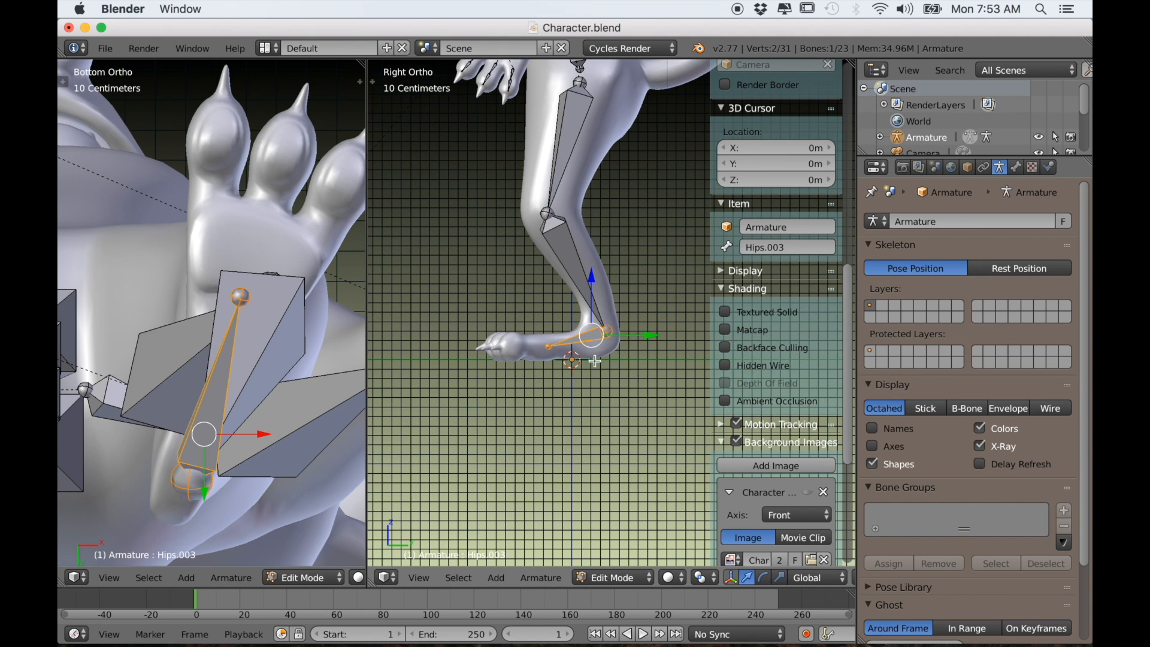
Step: Rename the left foot bone between the heel and the middle of the sole as Foot_Upper.L
scroll(592, 276, up, 3)
click(769, 248)
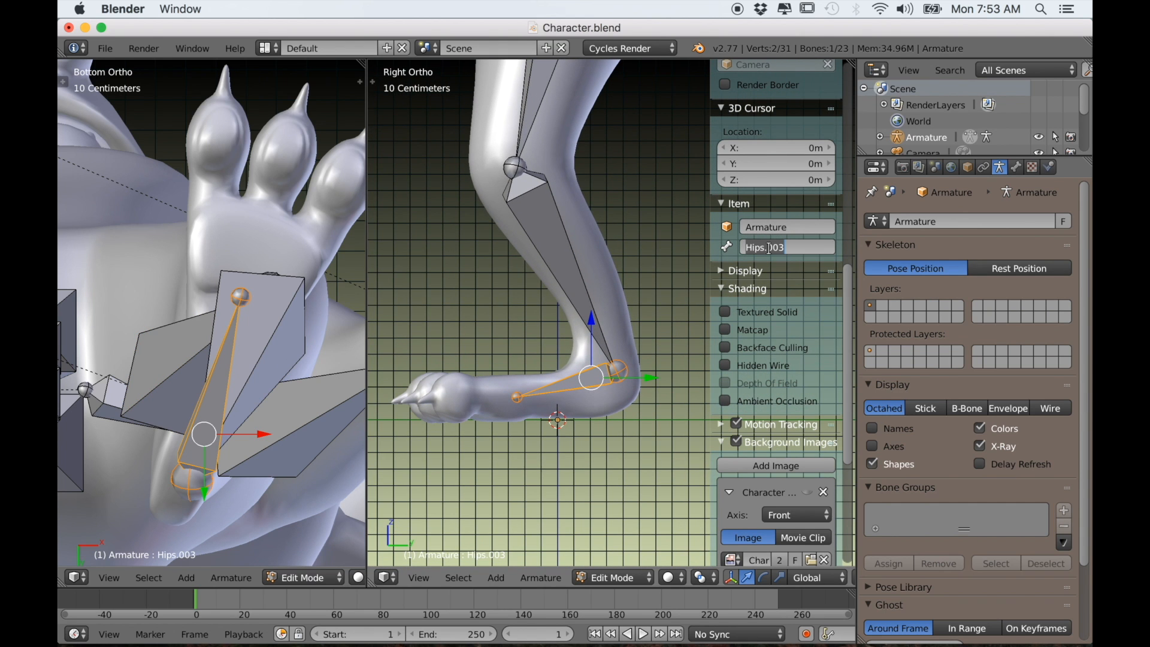
text(Foot_Upper.L)
key(Return)
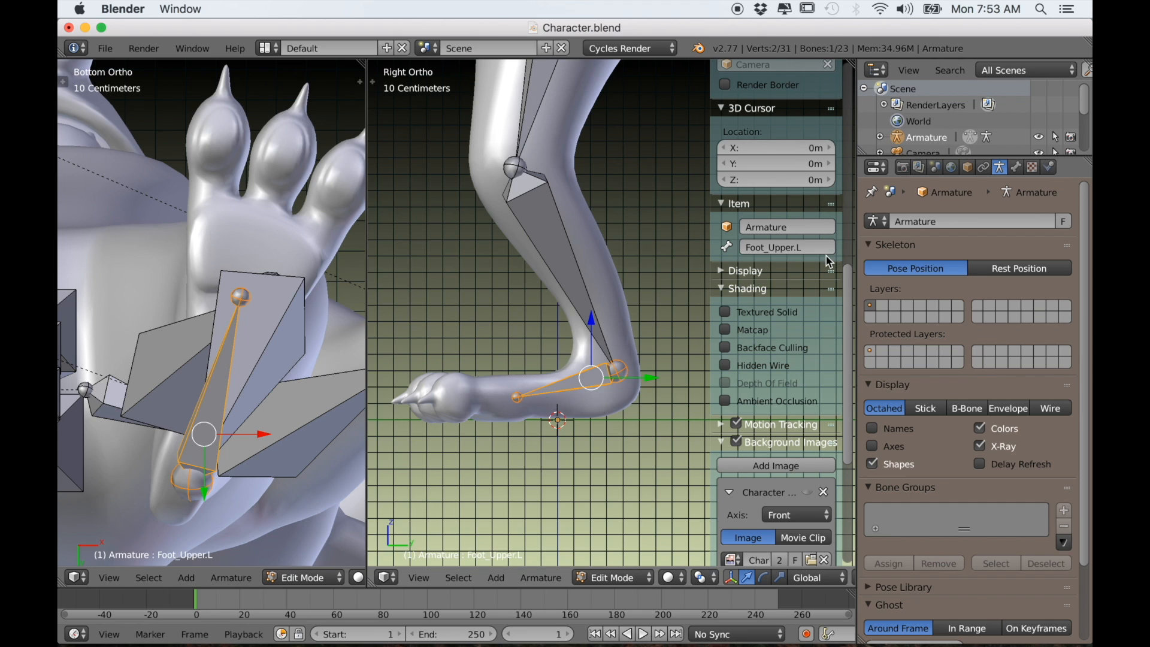
Step: Extrude a new bone from the foot bone's tip forward to the ball of the foot in the bottom view
right_click(516, 398)
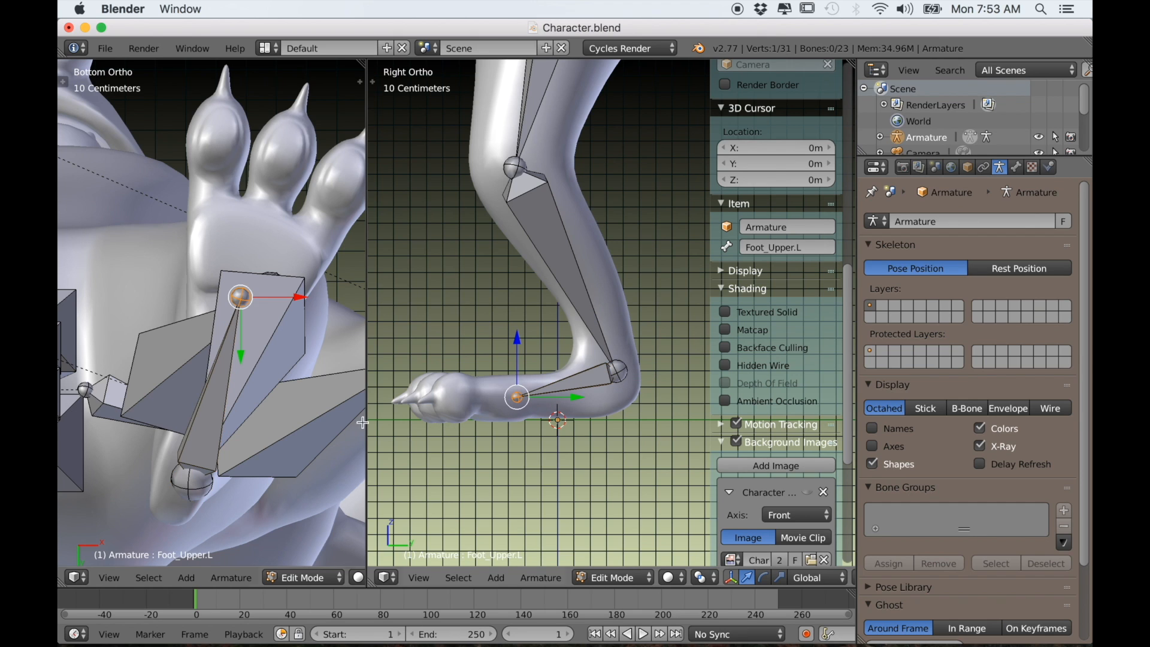
key(e)
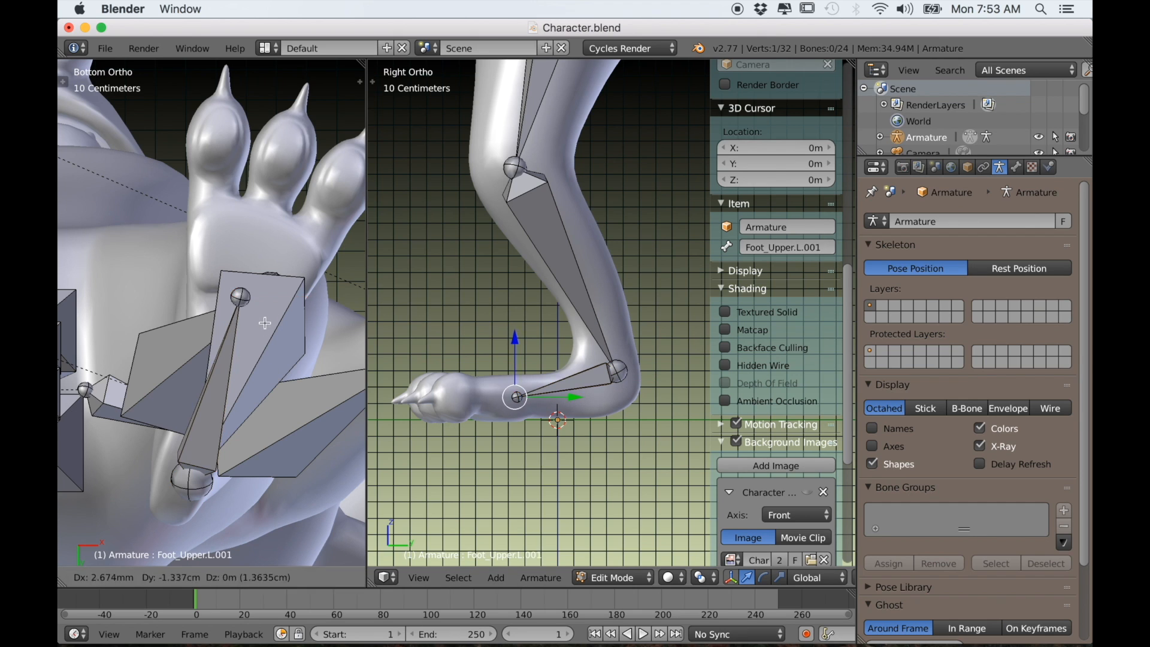
click(288, 246)
Step: Rename the extruded front foot bone as Foot_Lower.L
right_click(504, 399)
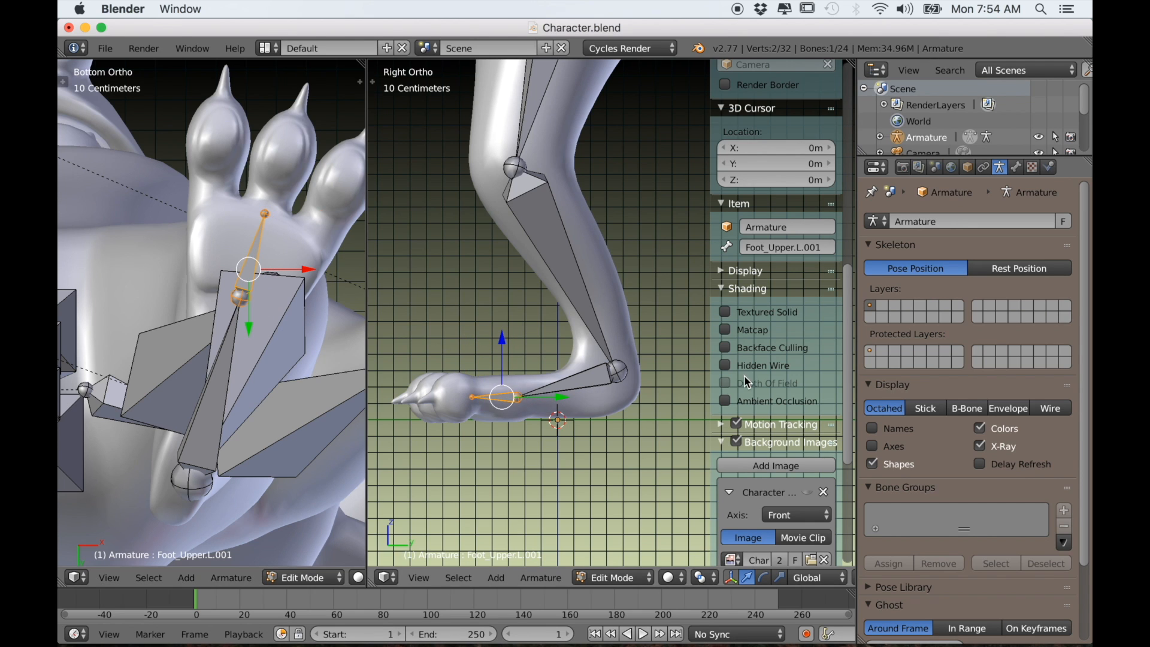
click(790, 247)
click(790, 246)
key(BackSpace)
key(BackSpace)
key(BackSpace)
text(Low)
key(Return)
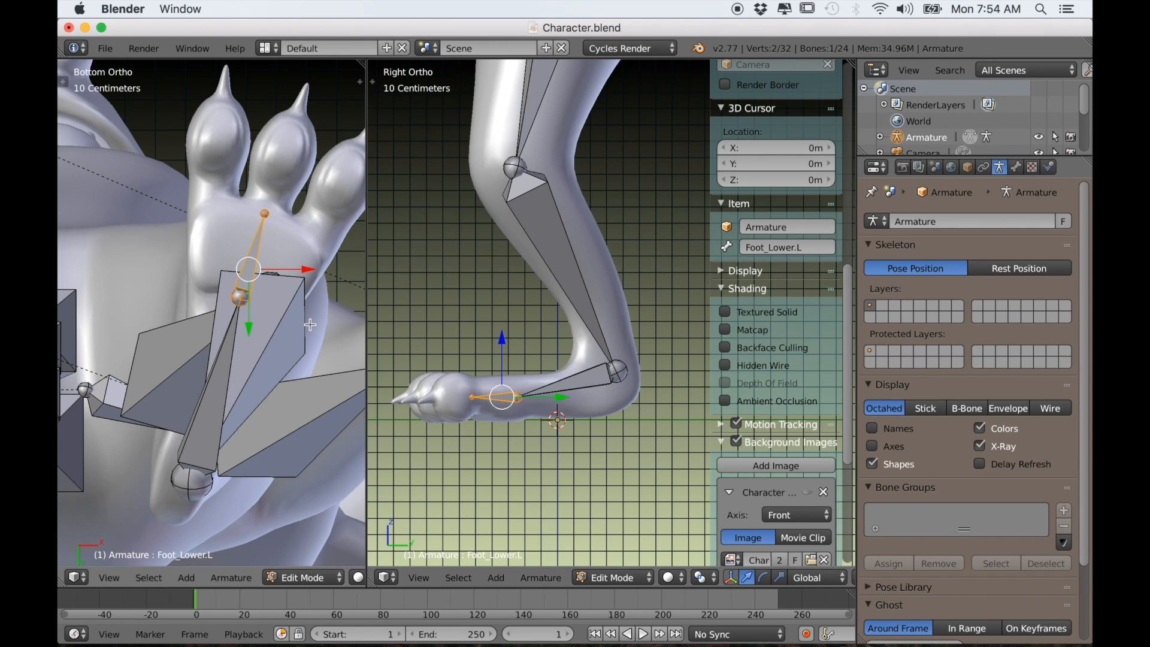
Step: Extrude two chained bones from the front foot bone's tip into the middle toe, the outer one about 15 cm long
right_click(266, 215)
scroll(311, 258, up, 1)
shift+middle_drag(311, 258, 217, 362)
scroll(297, 401, up, 2)
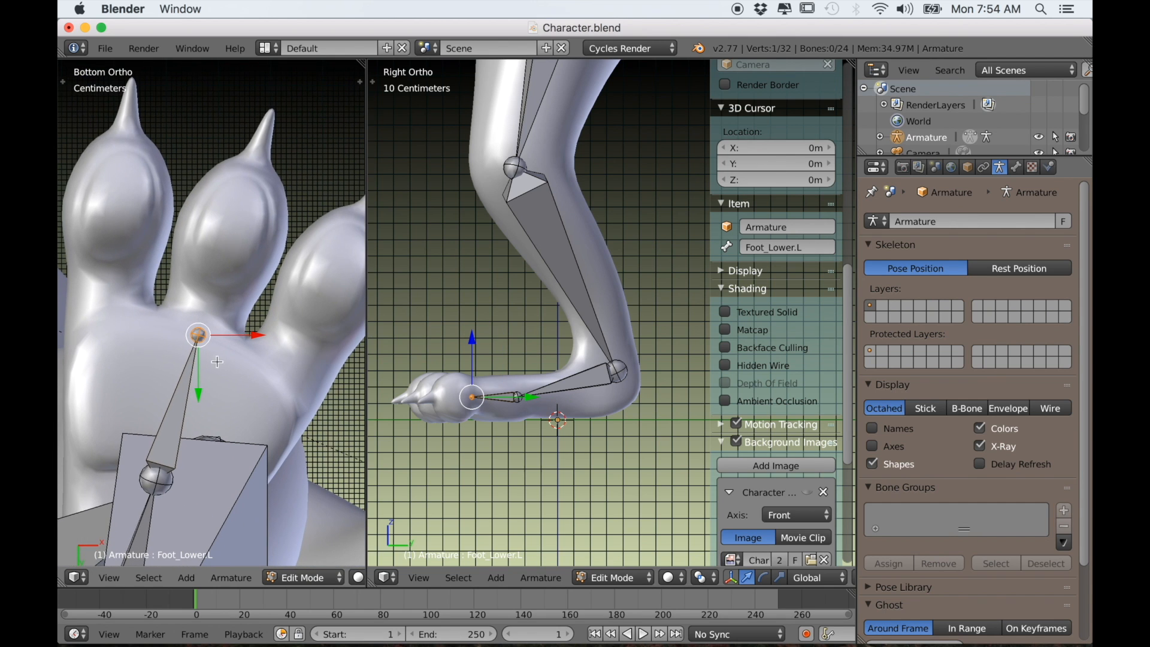
key(e)
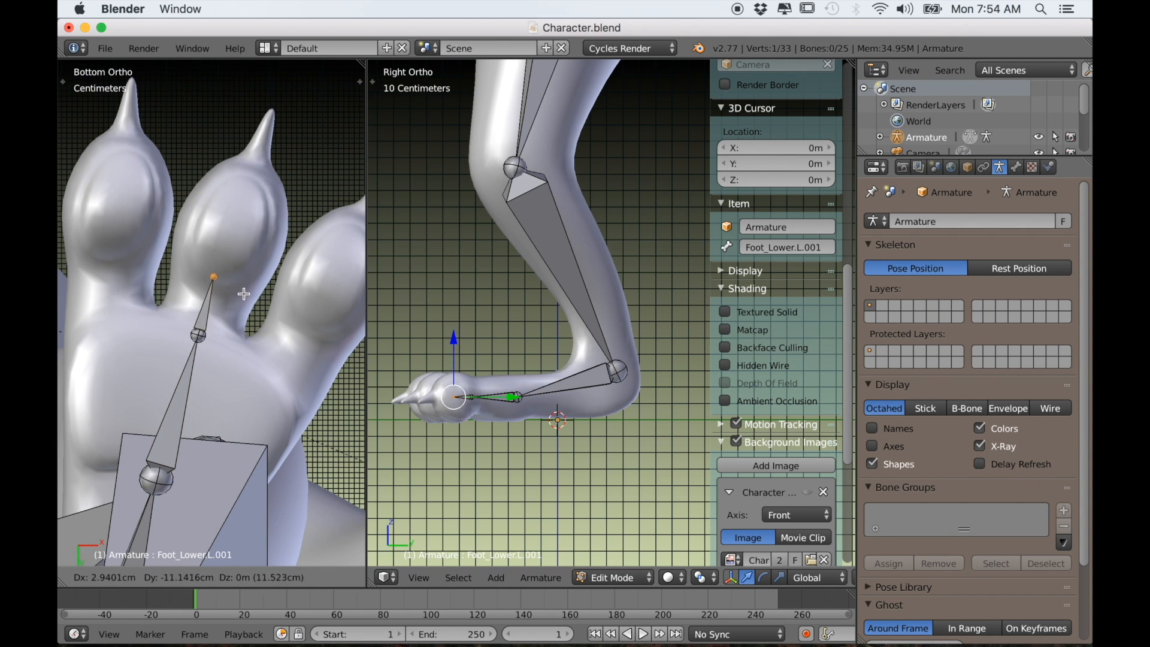
click(240, 300)
key(e)
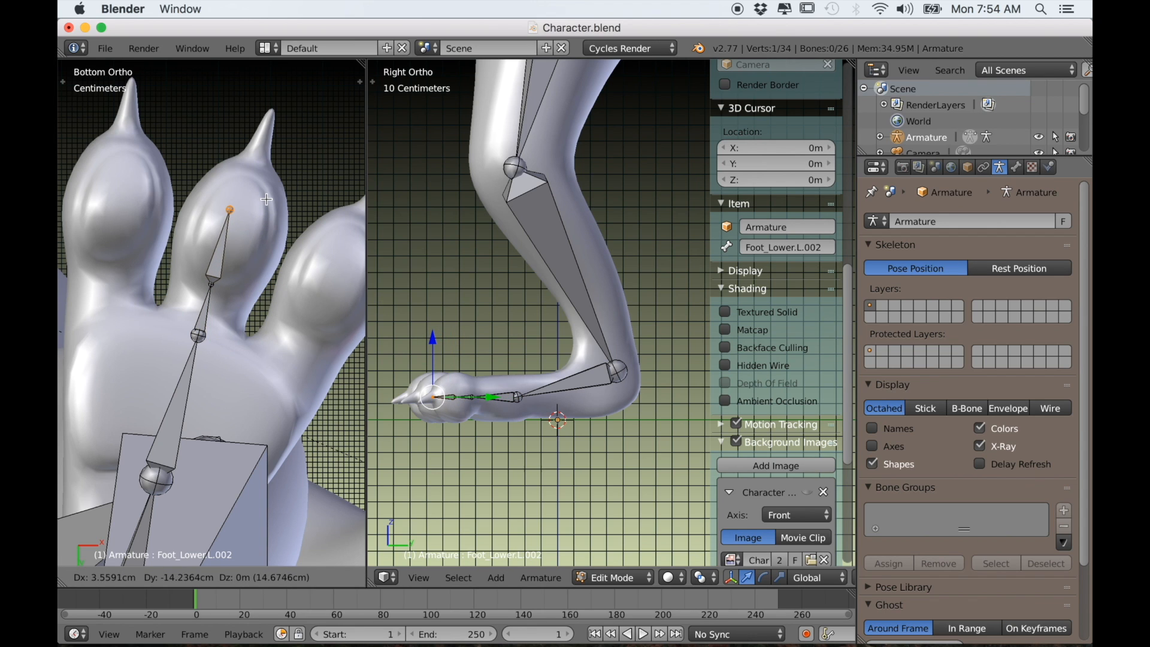
click(266, 199)
Step: Disconnect the first middle-toe bone from the front foot bone while keeping it parented
right_click(209, 309)
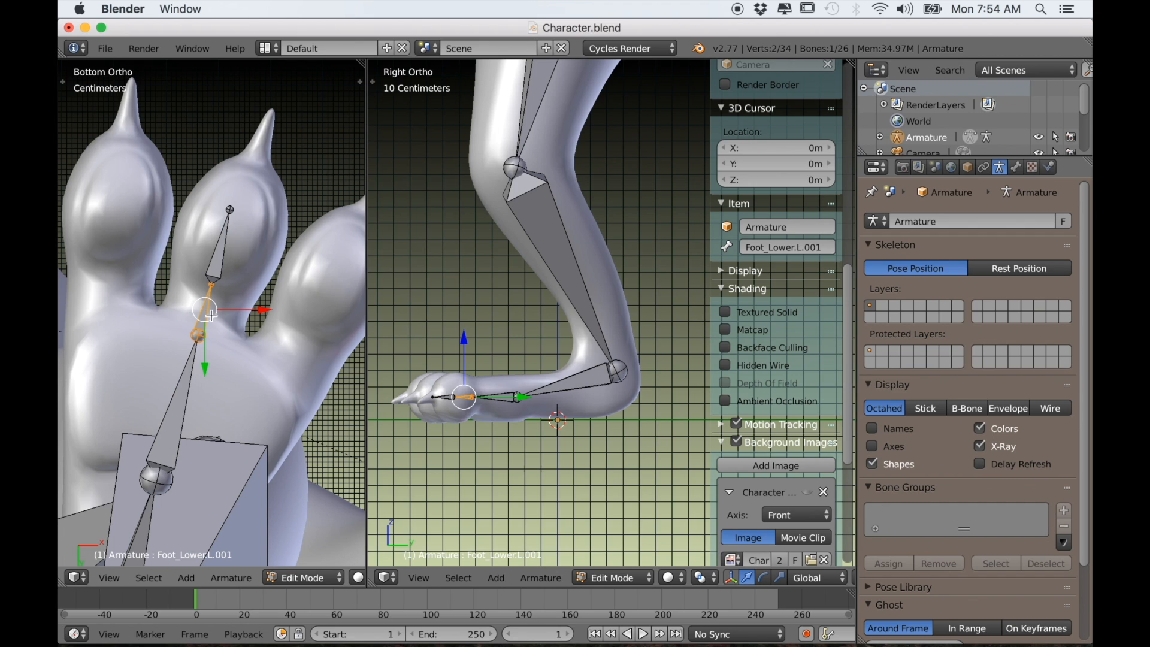
key(alt+p)
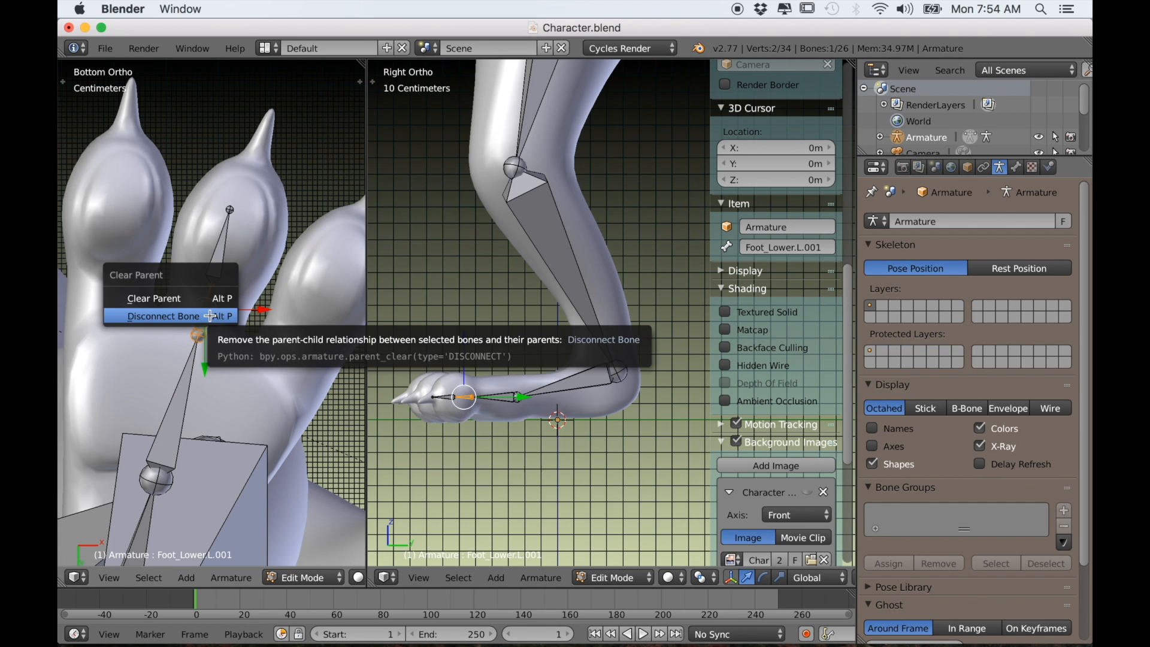
click(211, 316)
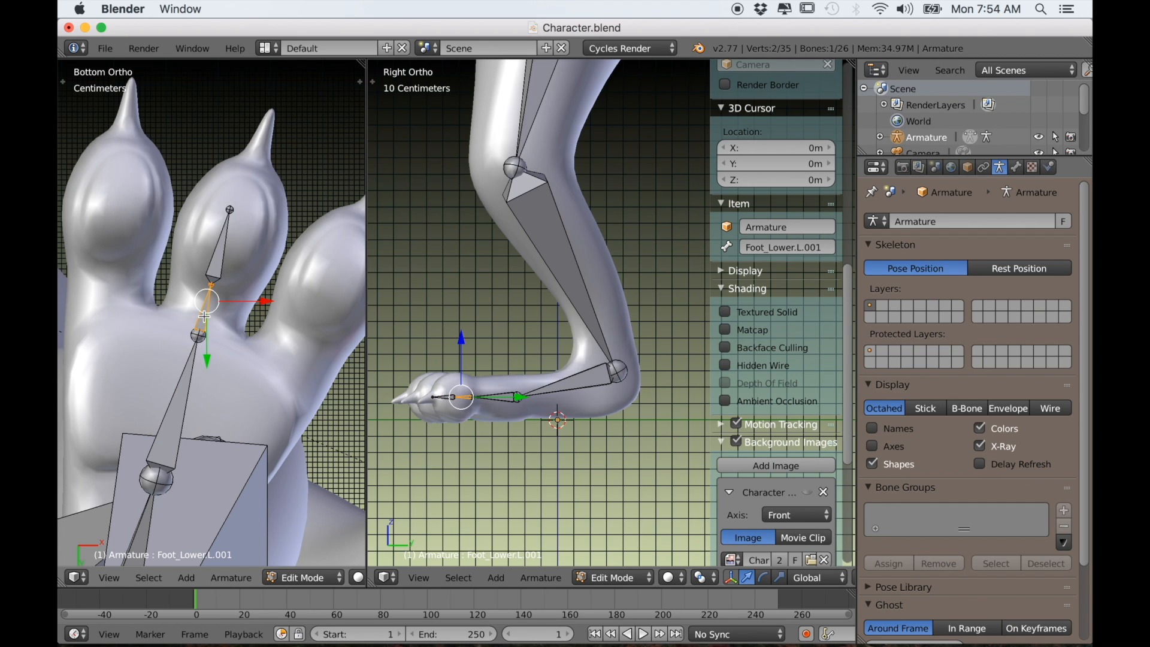
Step: Move both middle-toe bones about 7 cm forward into the toe and rotate them about 1.5° in the bottom view
shift+right_click(217, 267)
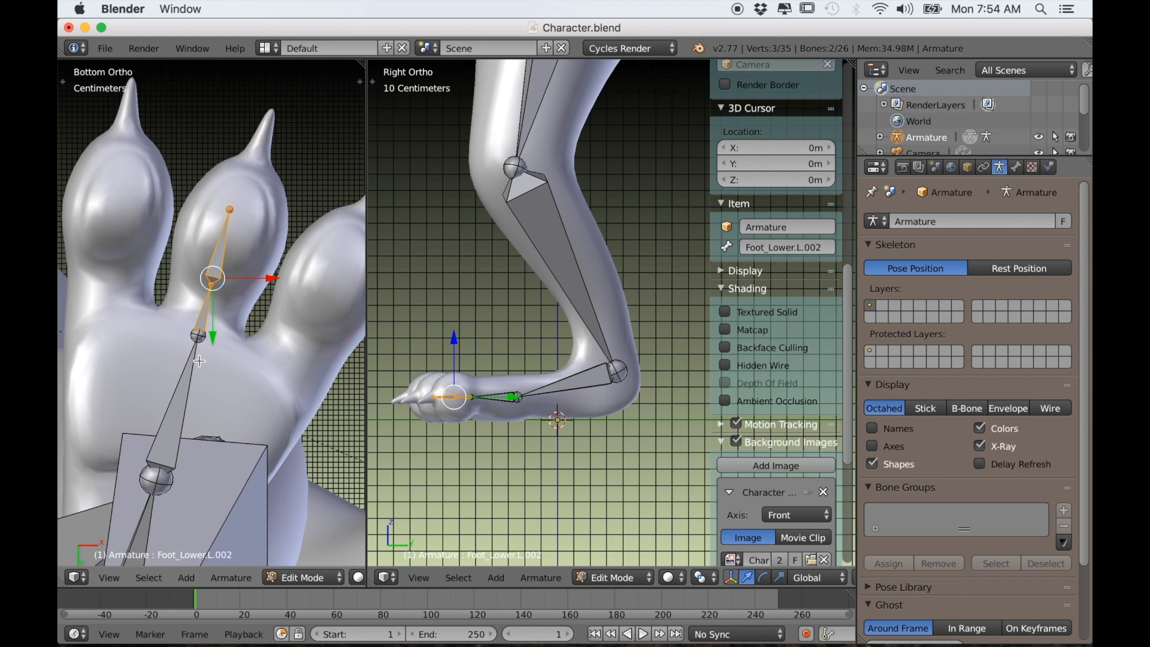
key(g)
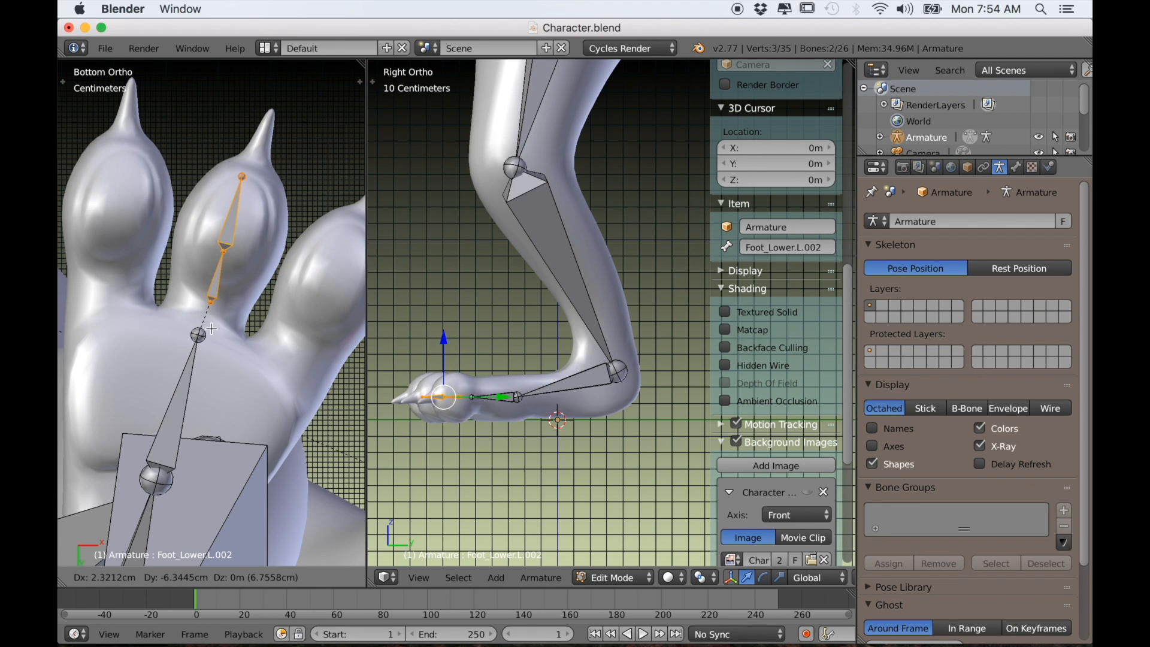
click(213, 329)
key(r)
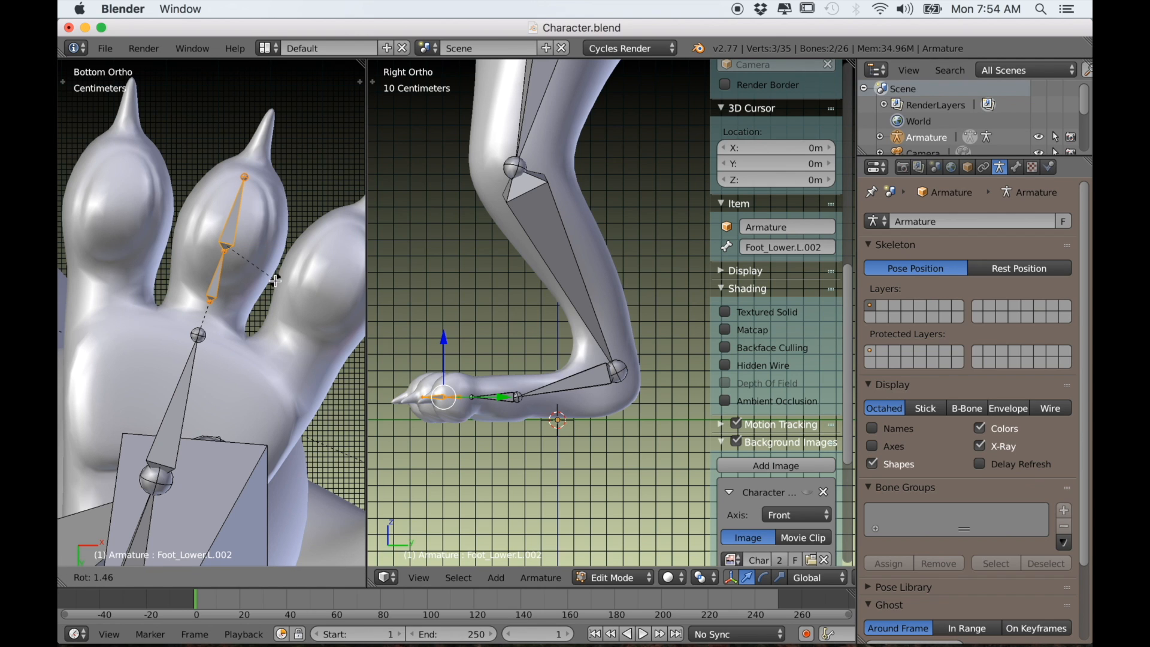
click(275, 279)
Step: Pull the root joint of the first middle-toe bone slightly back toward the foot bone's tip
right_click(210, 300)
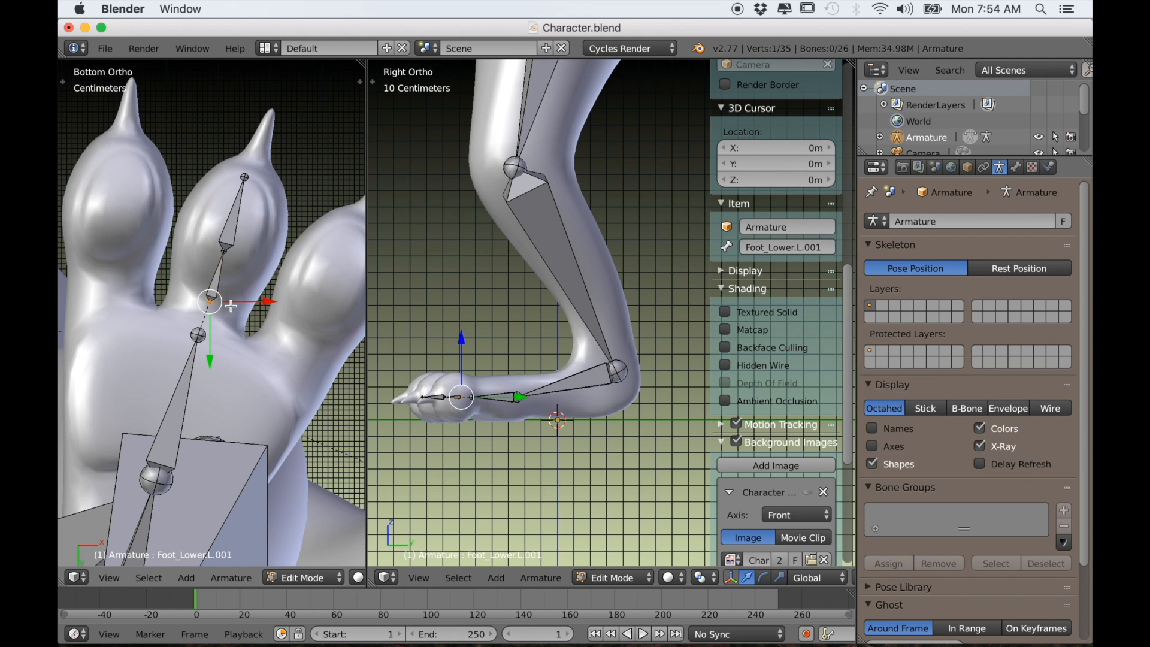
right_click(218, 292)
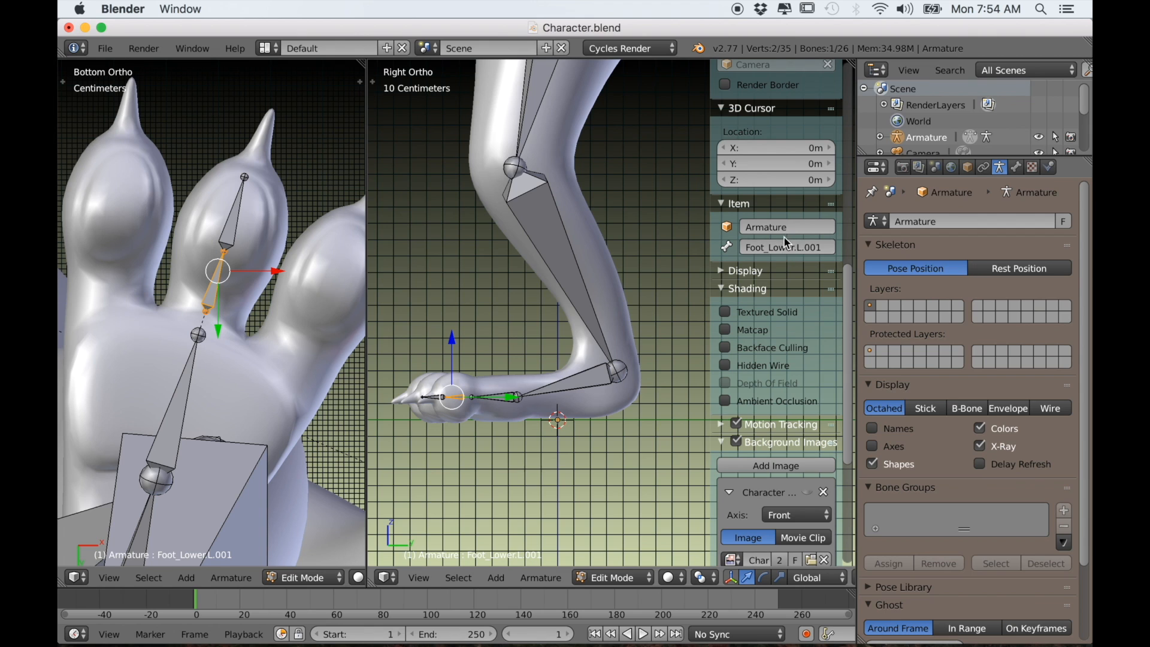
Step: Rename the middle-toe bone nearest the foot as Toe2_Lower.L
right_click(227, 240)
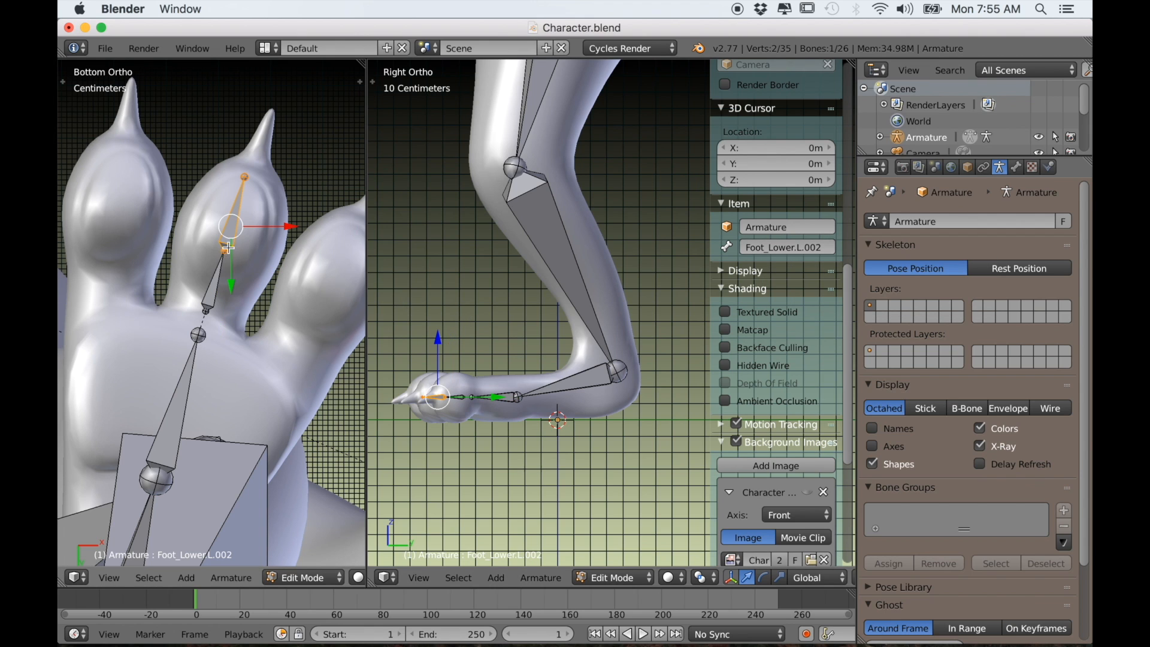
shift+right_click(218, 272)
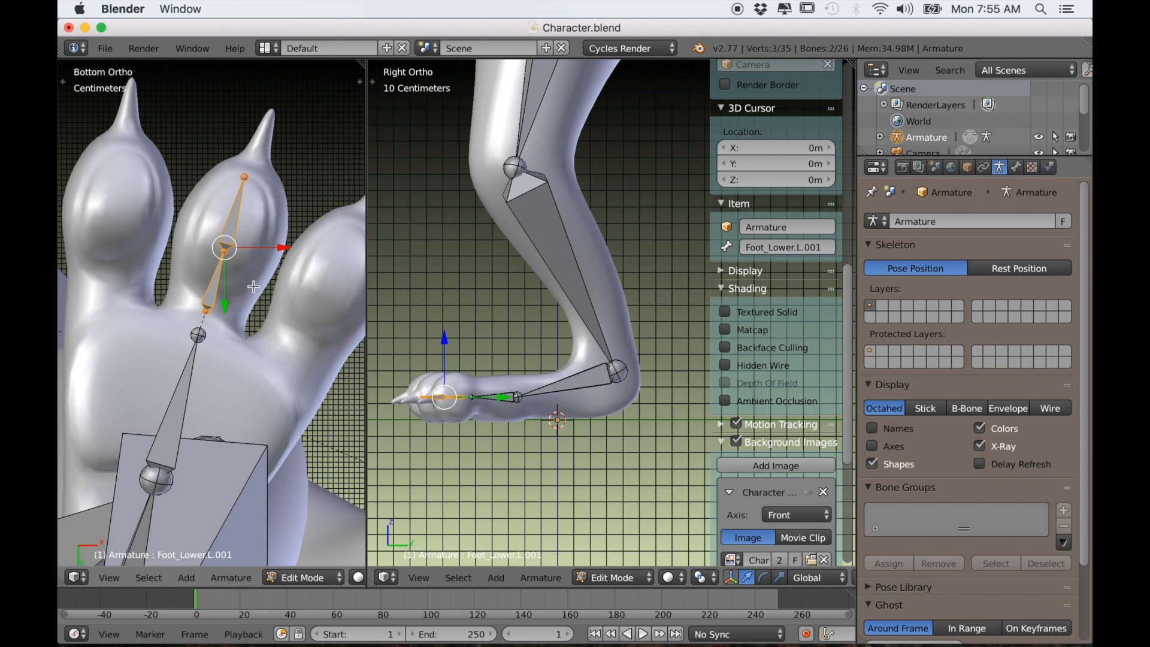
right_click(216, 287)
right_click(223, 256)
right_click(212, 293)
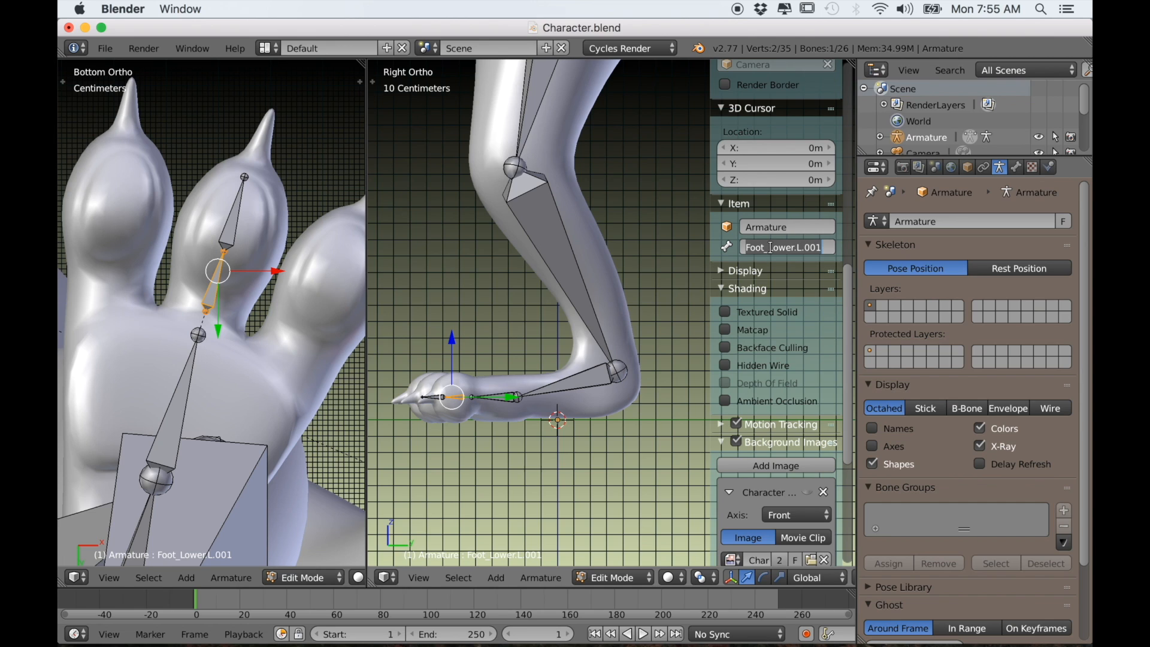
text(Toe2)
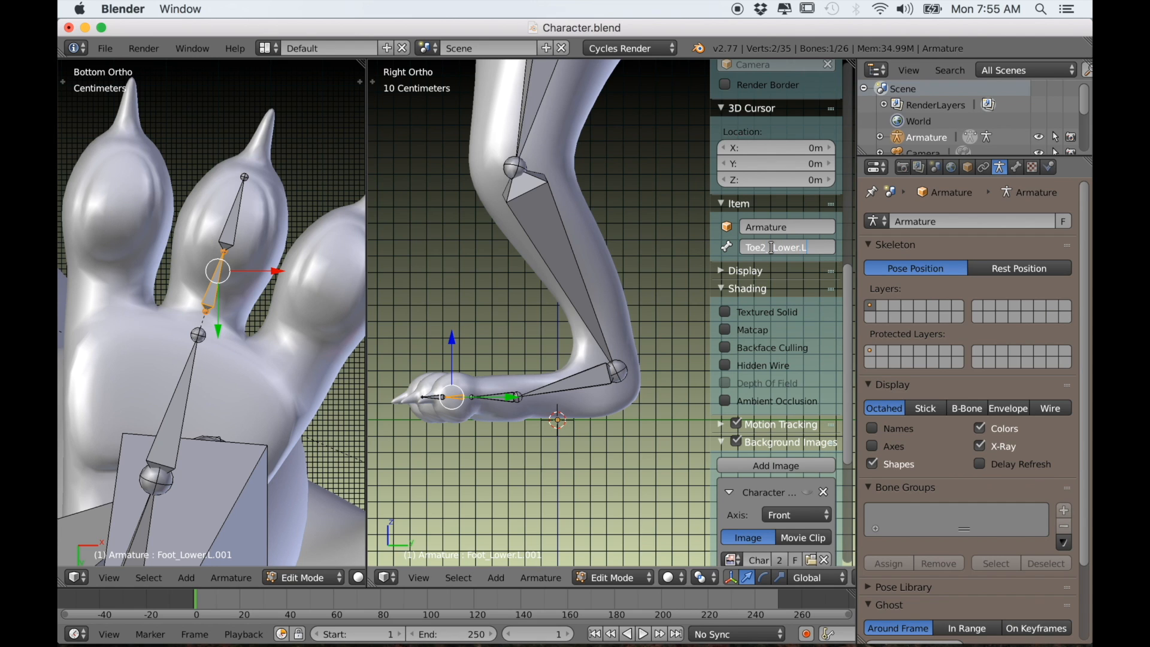
key(Return)
Step: Rename the outer bone at the middle toe's tip as Toe2_Upper.L
right_click(228, 230)
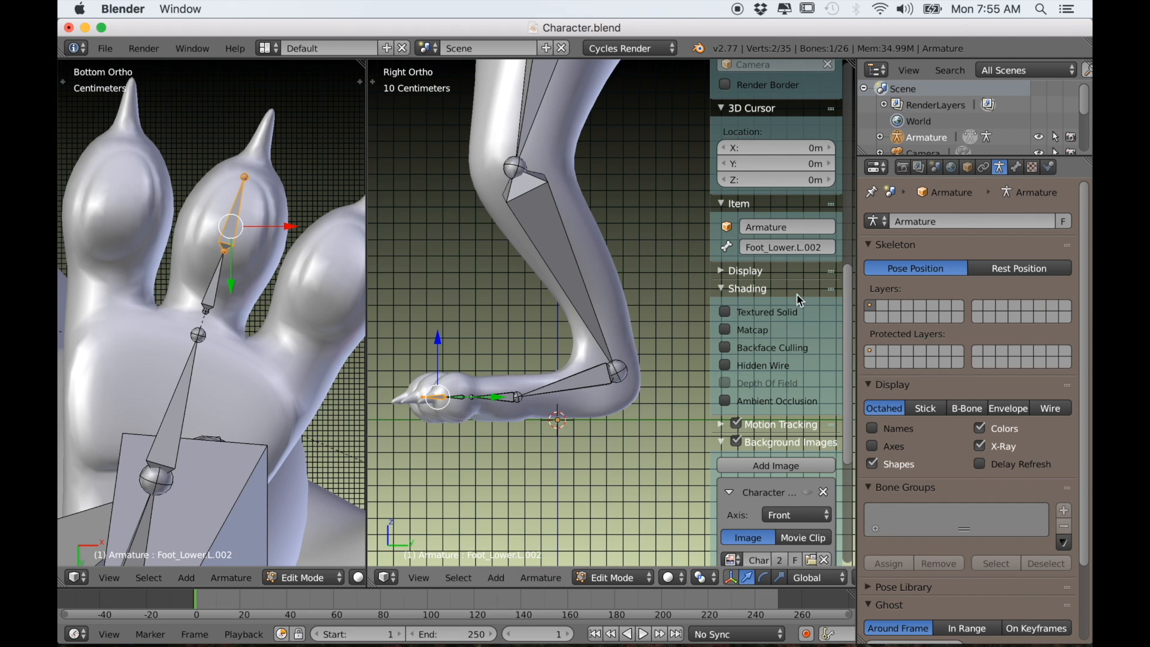
text(Toe2_Upper.L)
key(Return)
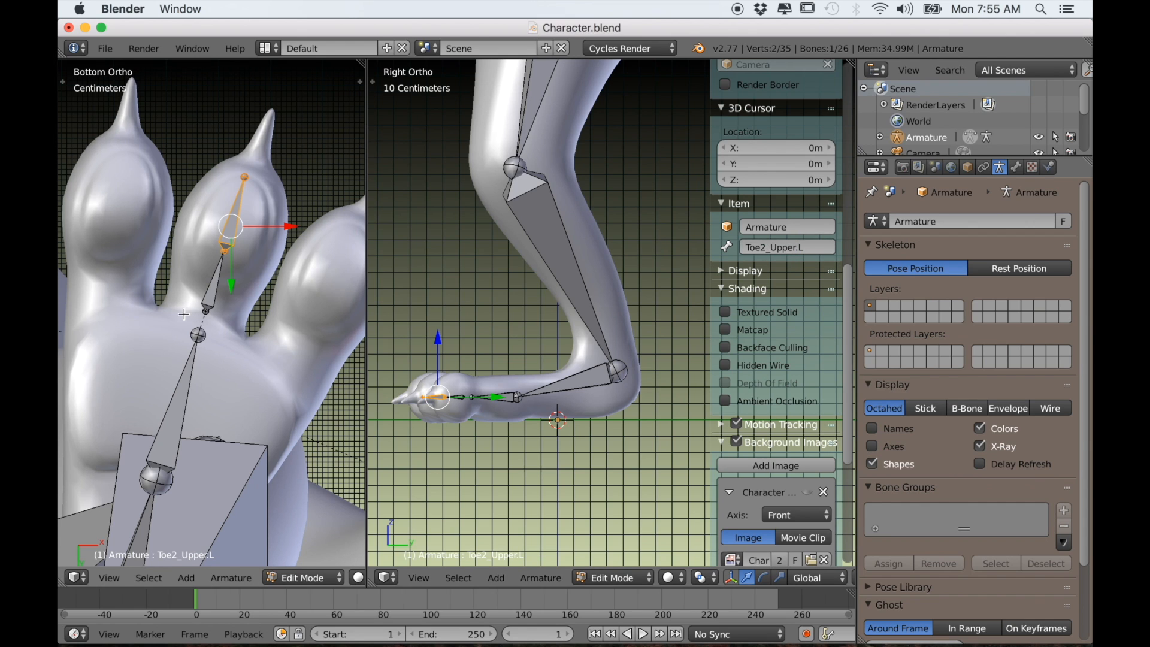
Step: Duplicate both middle-toe bones and place the copies about 19 cm sideways in the inner toe
ctrl+click(206, 302)
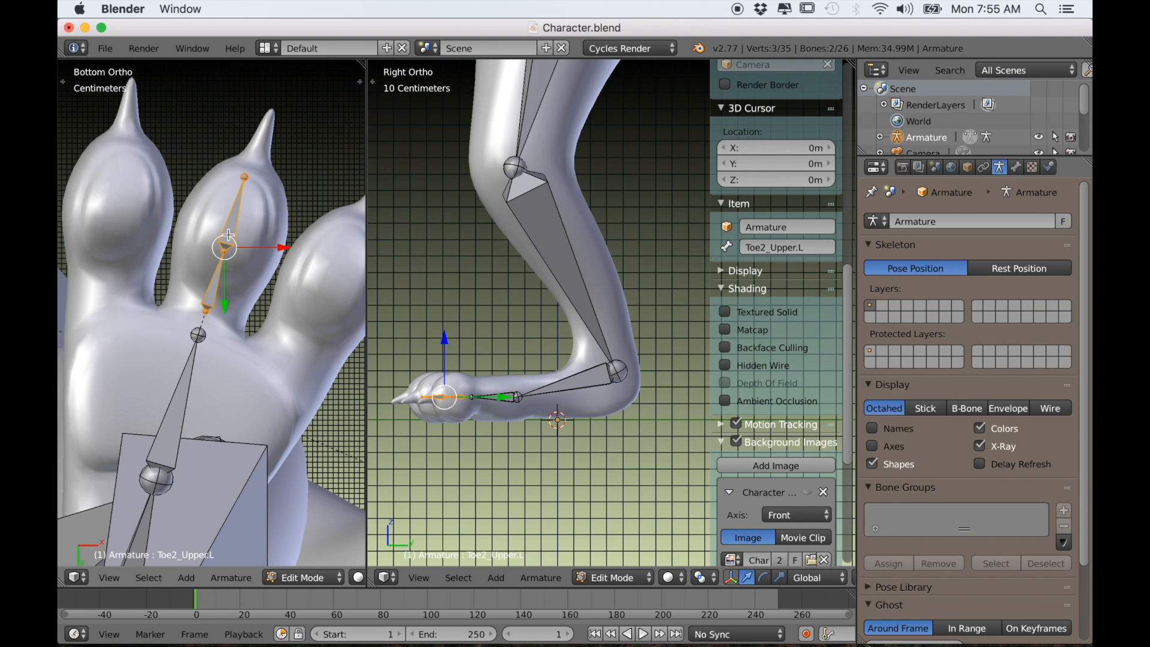
key(shift+d)
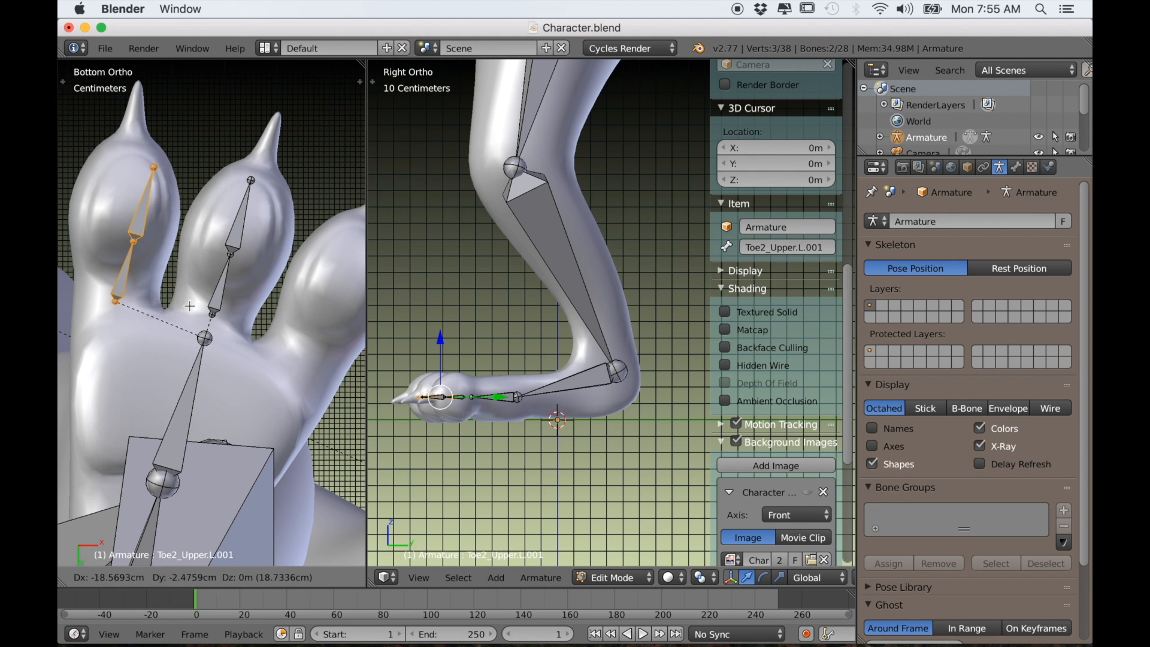
click(189, 306)
Step: Rotate the inner-toe copies to follow the toe's direction and move them onto its centre line
key(r)
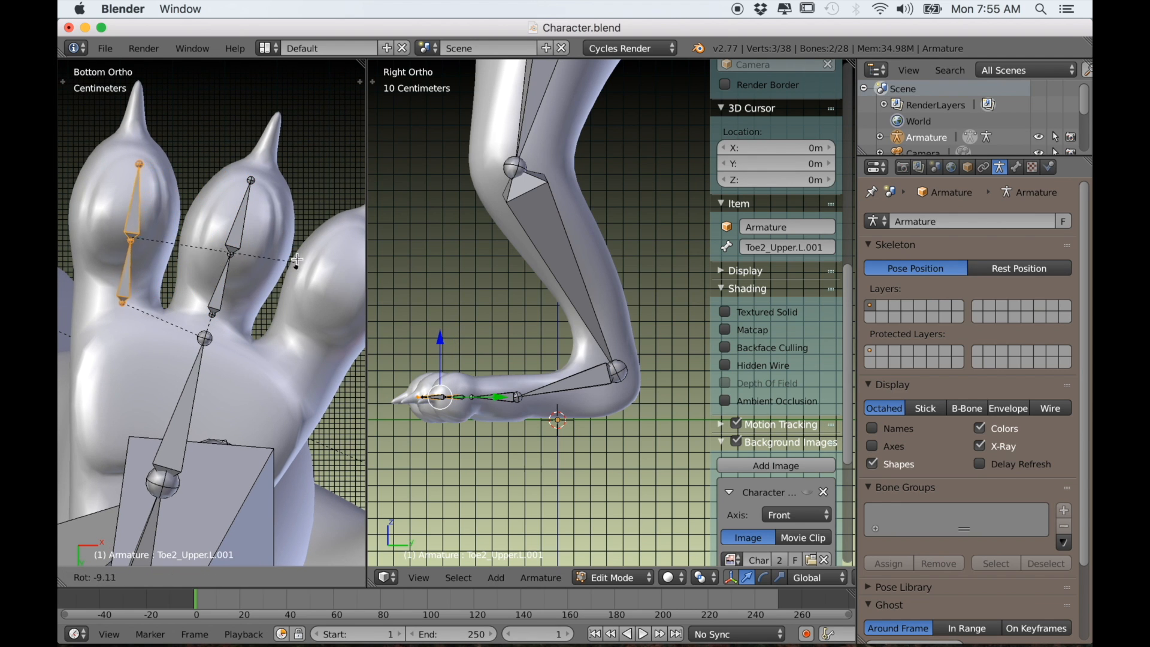
click(294, 245)
key(g)
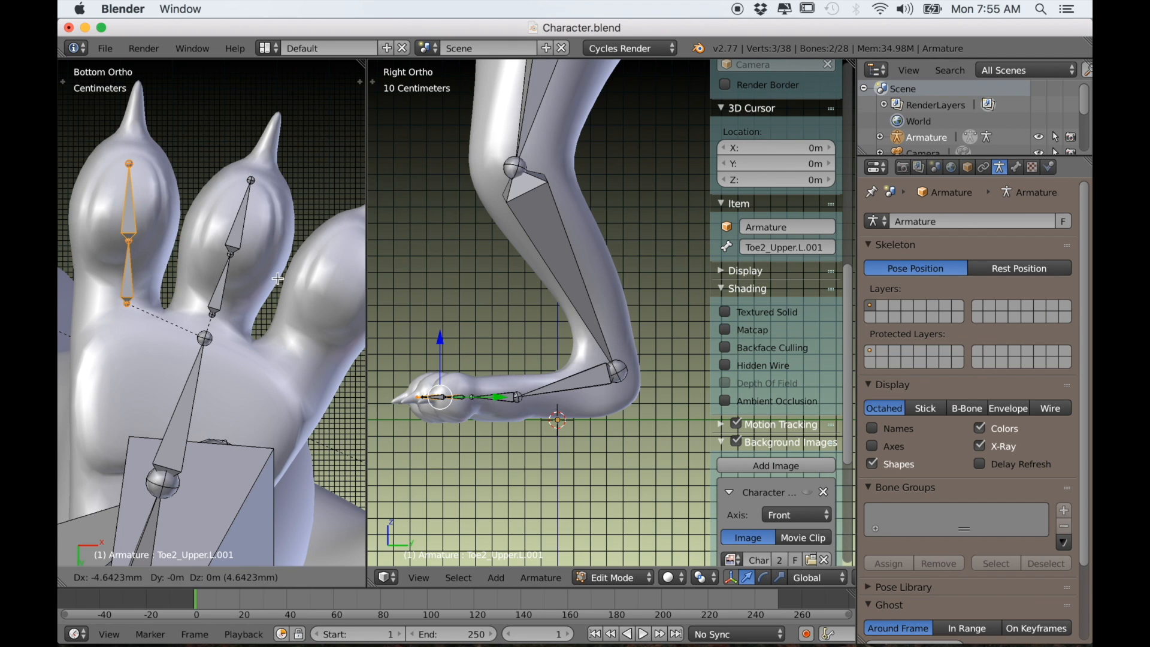
click(275, 276)
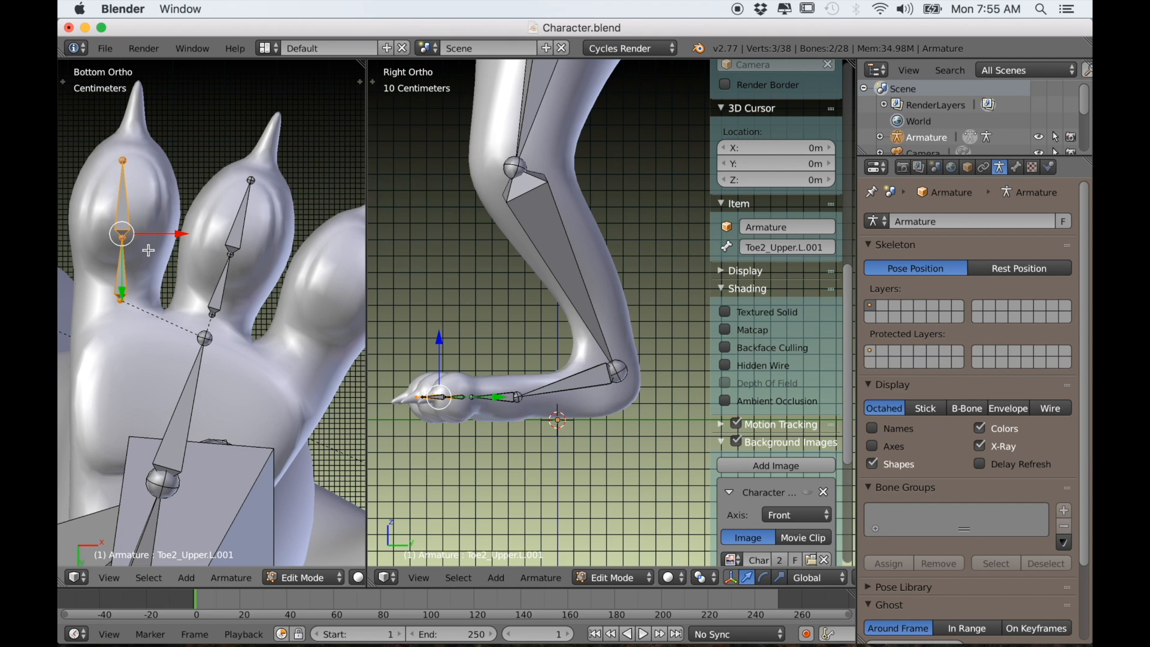
key(g)
click(130, 260)
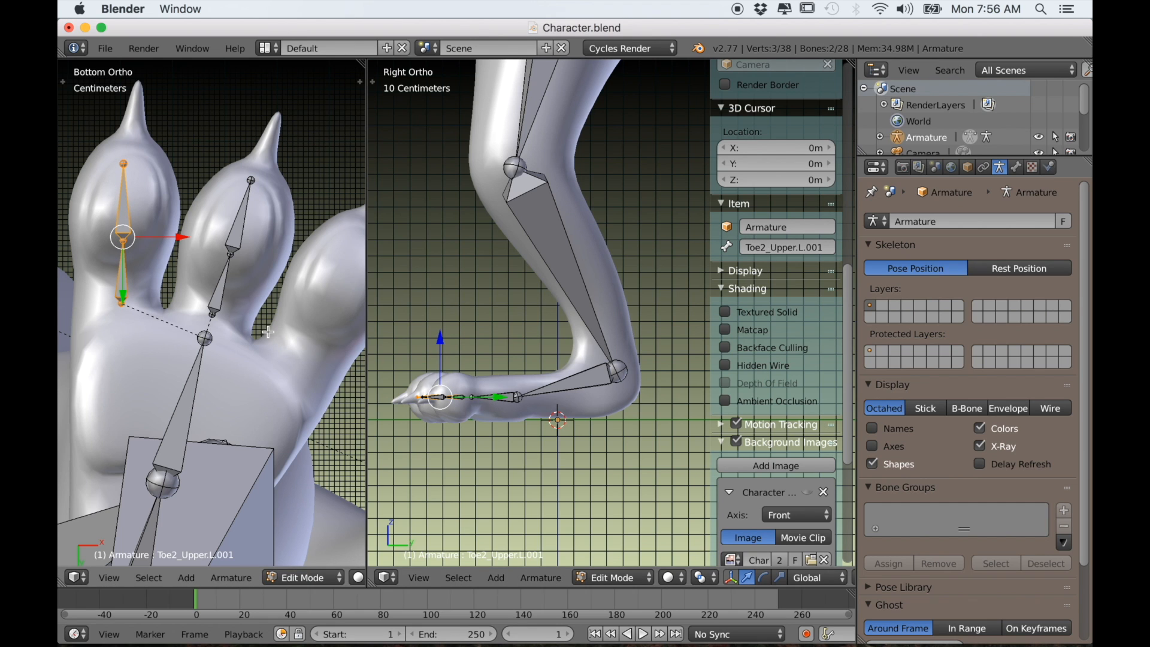
Step: Duplicate the two inner-toe bones and place the copies at the outer toe in the bottom view
shift+middle_drag(318, 302, 285, 303)
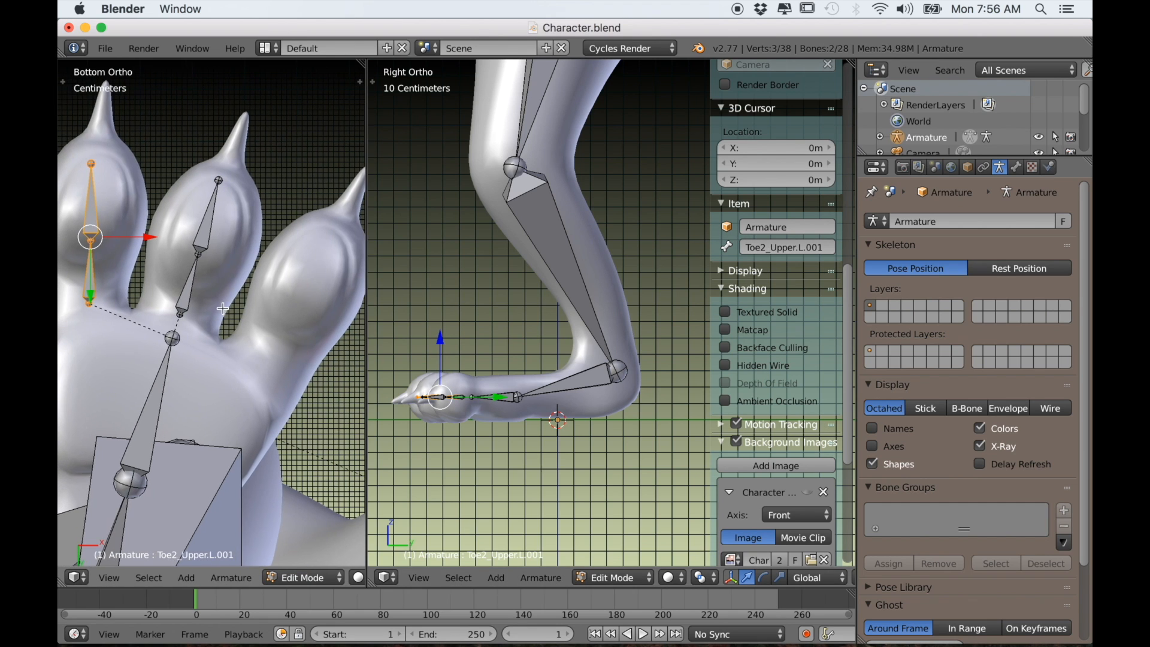
key(shift+d)
click(89, 380)
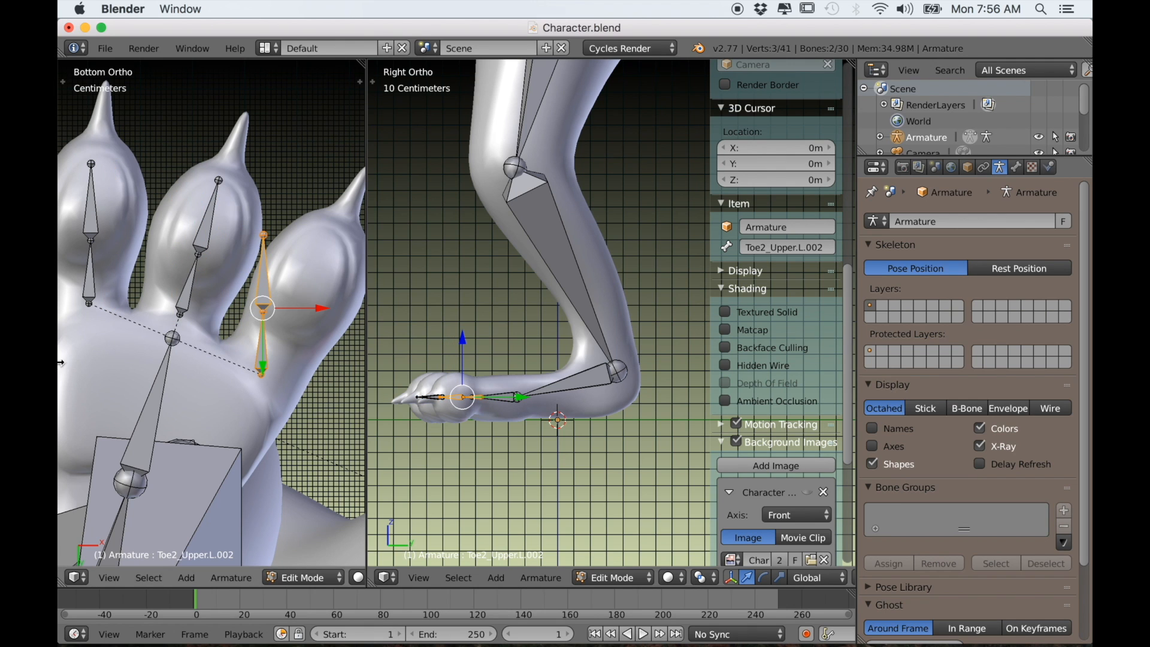
Step: Rotate the outer-toe copies to follow the toe's slant and move them about 5 cm sideways to its centre
key(r)
click(300, 384)
key(g)
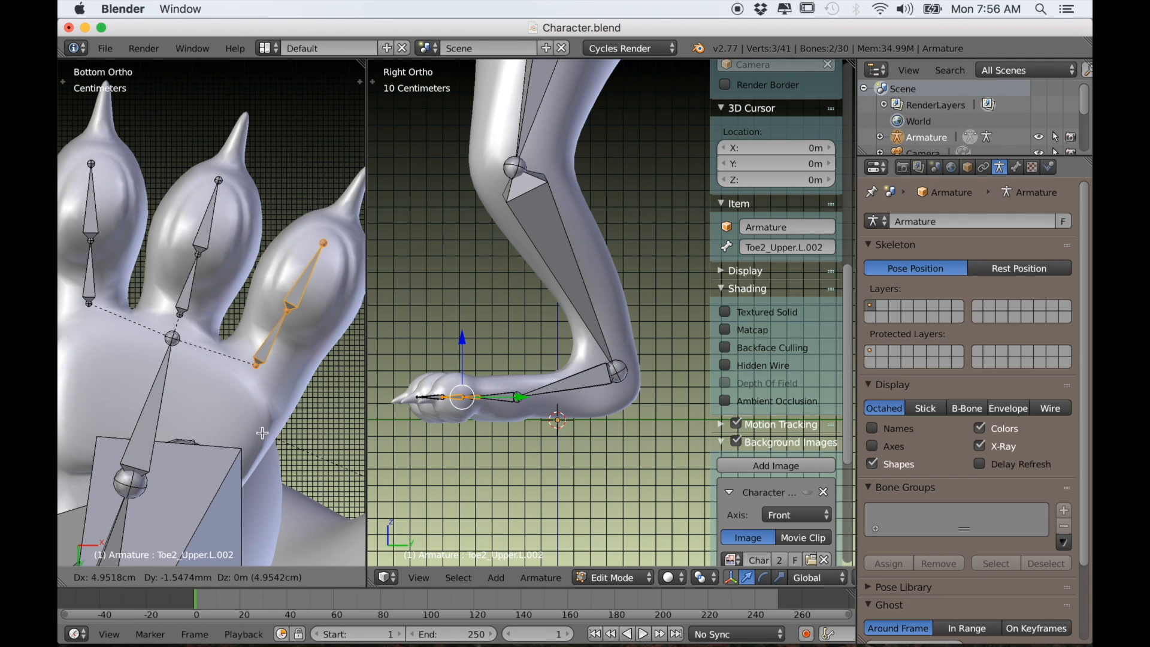
click(264, 432)
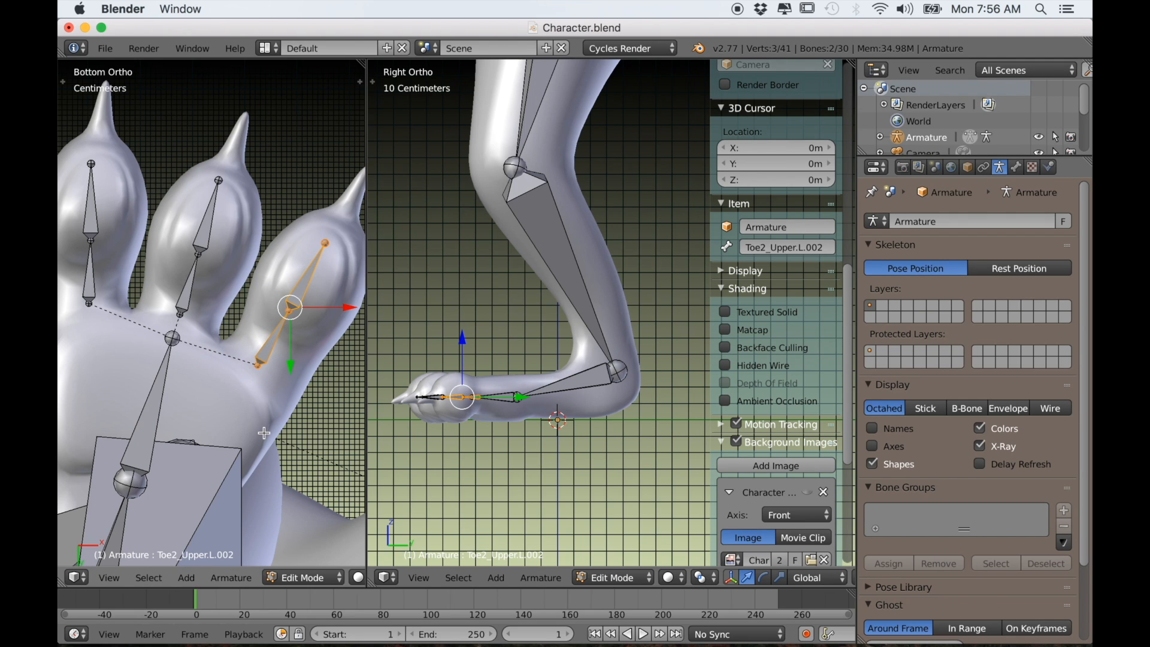
Step: Rename the inner toe's base bone as Toe1_ Lower.L
scroll(206, 379, down, 2)
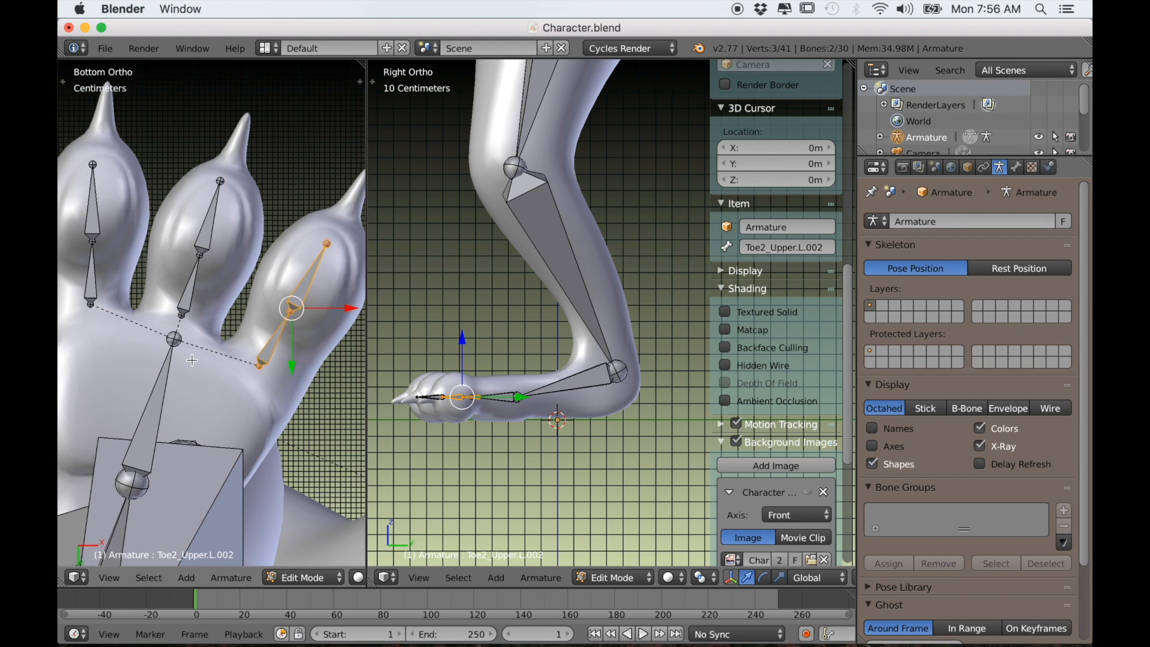
middle_drag(212, 370, 230, 388)
scroll(232, 467, up, 5)
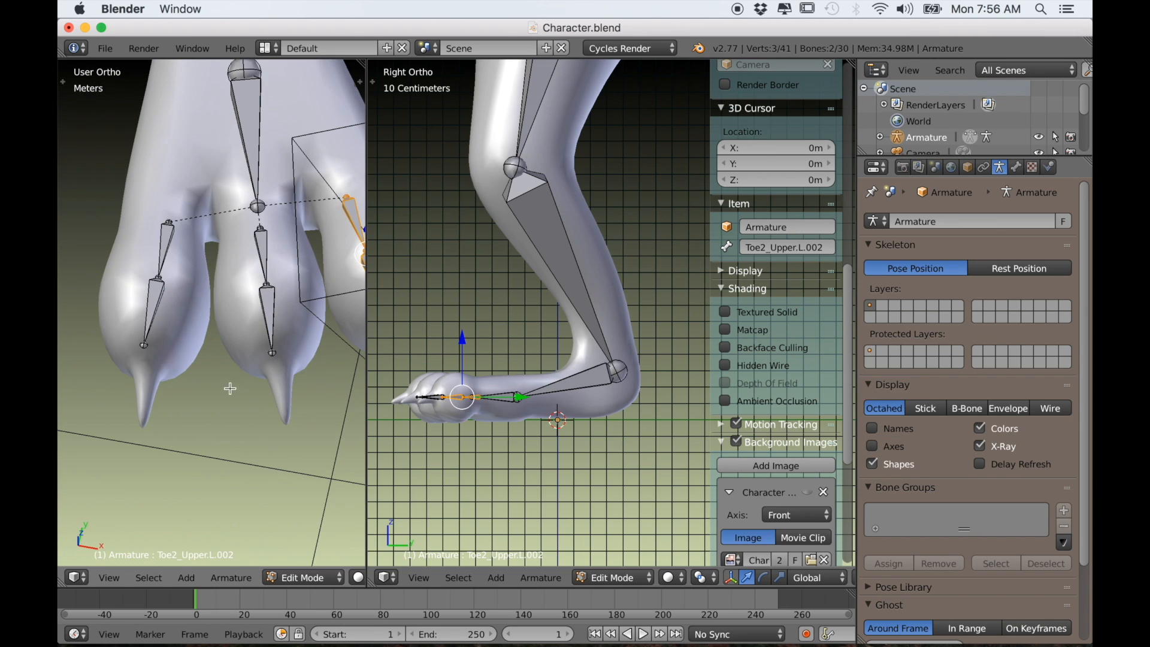
right_click(159, 258)
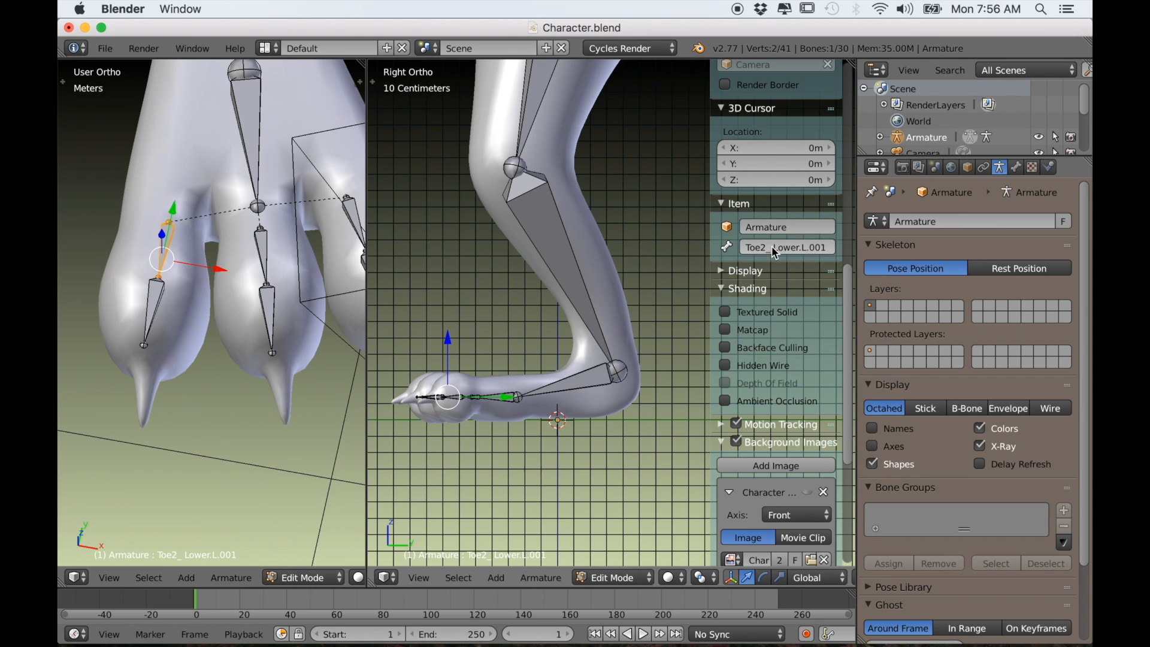
scroll(771, 245, down, 2)
click(768, 215)
click(768, 215)
key(BackSpace)
text(1)
key(Return)
Step: Rename the inner toe's tip bone as Toe1_Upper.L
right_click(157, 317)
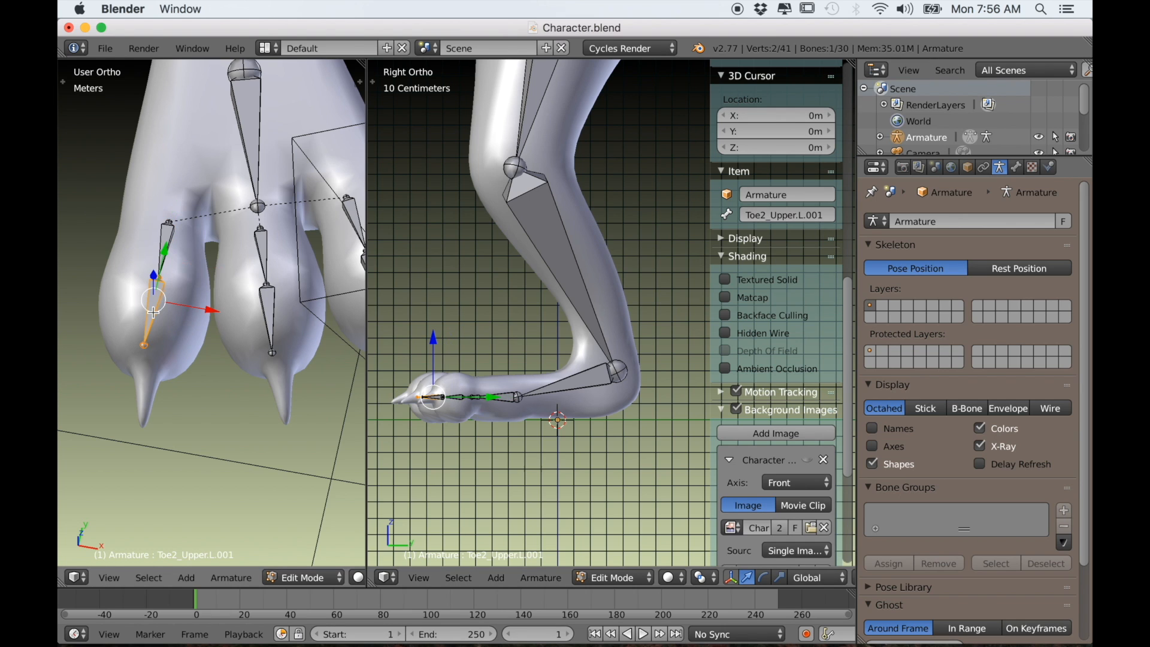
click(808, 224)
key(End)
key(BackSpace)
key(BackSpace)
key(BackSpace)
key(BackSpace)
key(Return)
scroll(300, 281, down, 1)
Step: Rename the outer toe's base bone as Toe3_ Lower.L
right_click(326, 240)
click(831, 218)
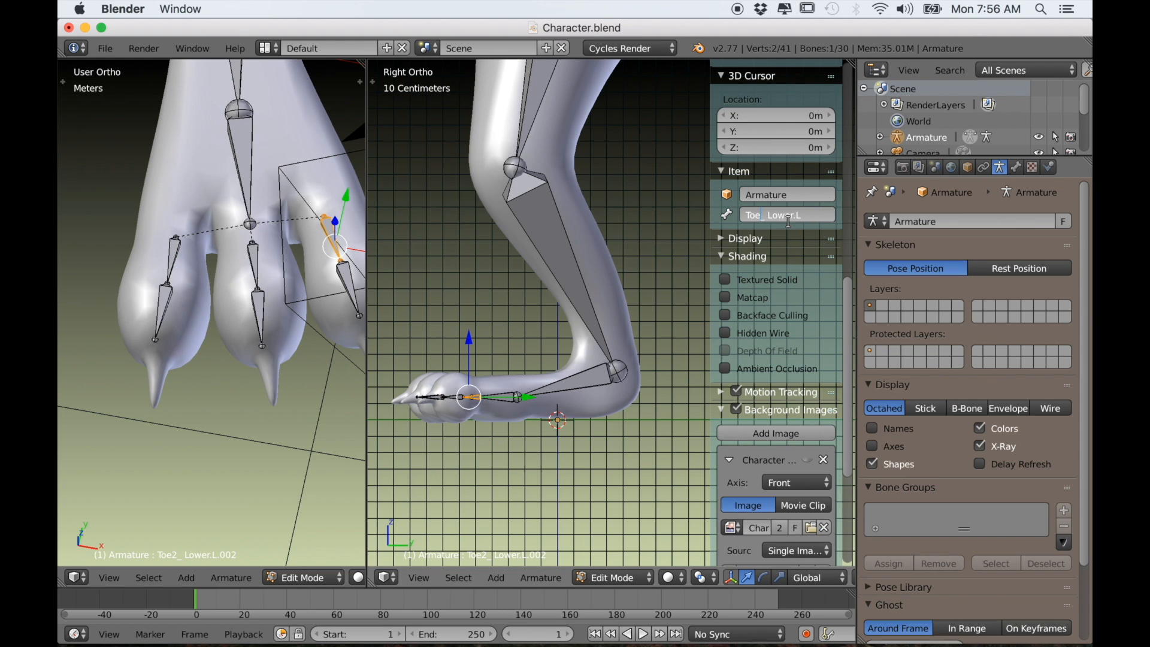
key(Return)
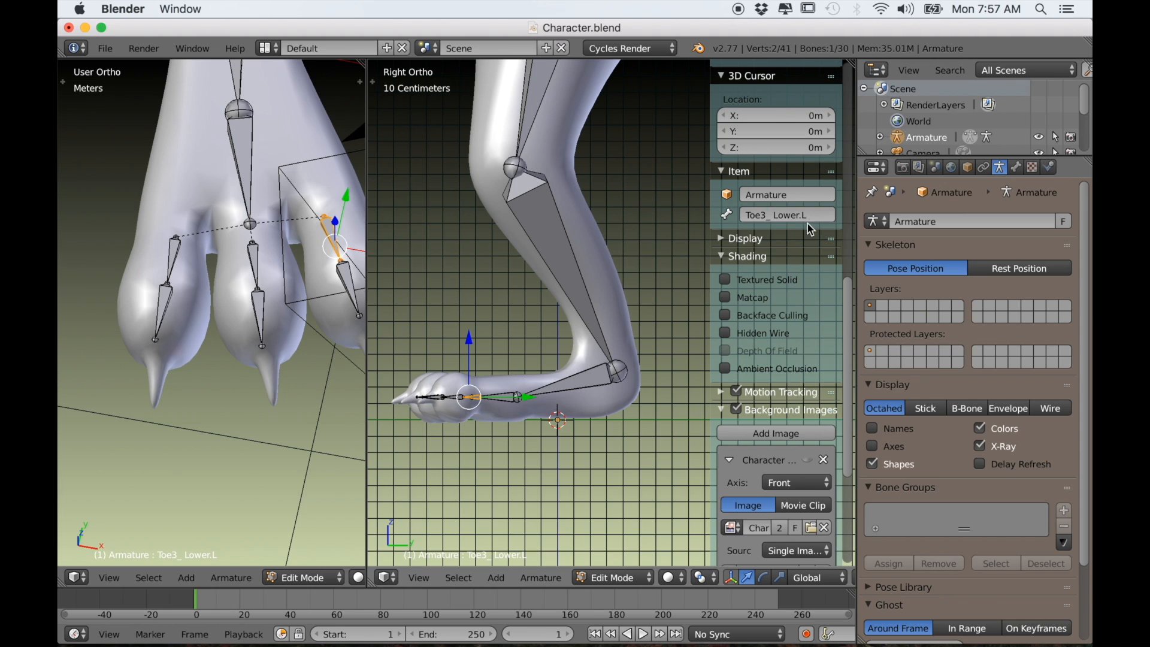
Step: Rename the outer toe's tip bone as Toe3_Upper.L
right_click(352, 298)
click(829, 216)
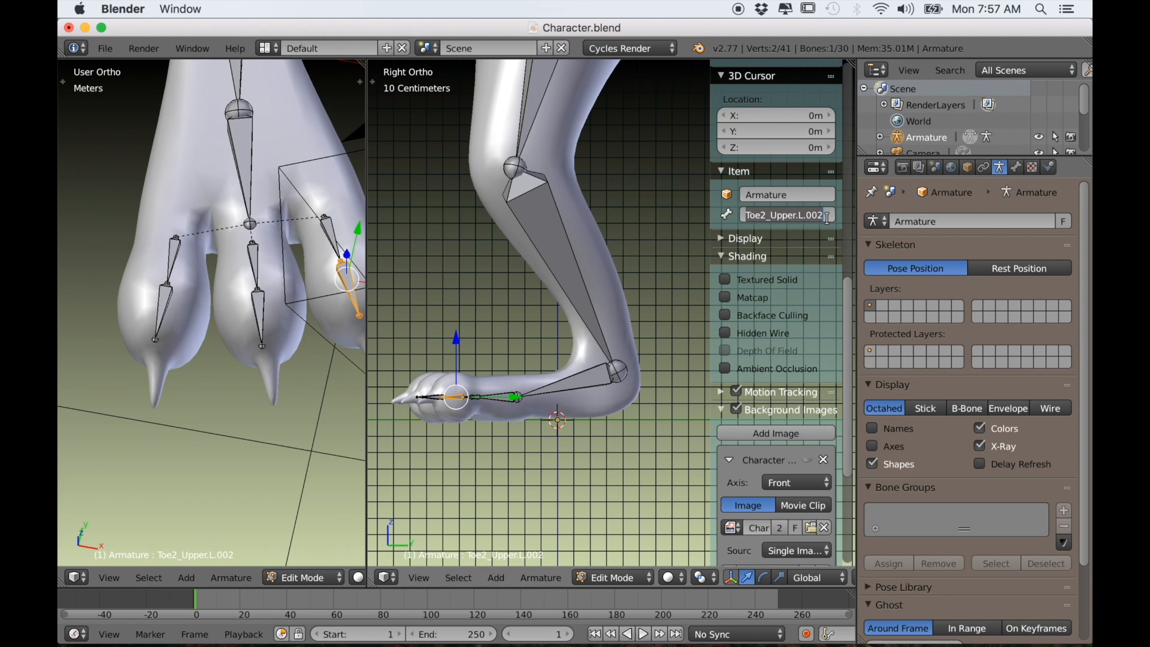
key(BackSpace)
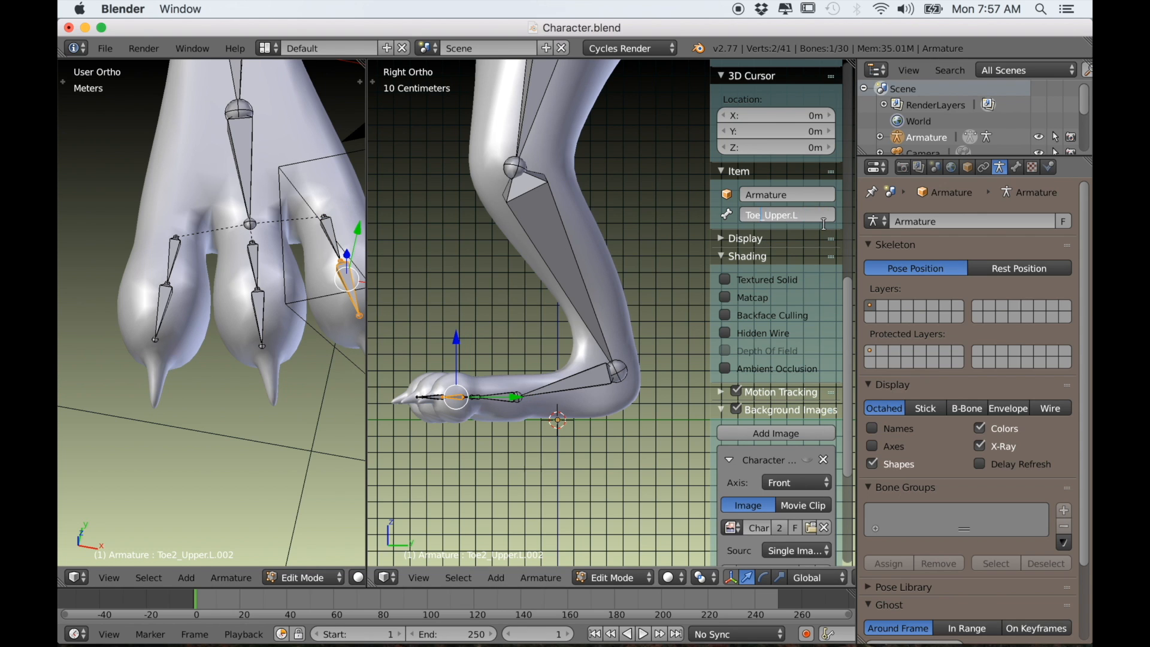
text(3)
key(Return)
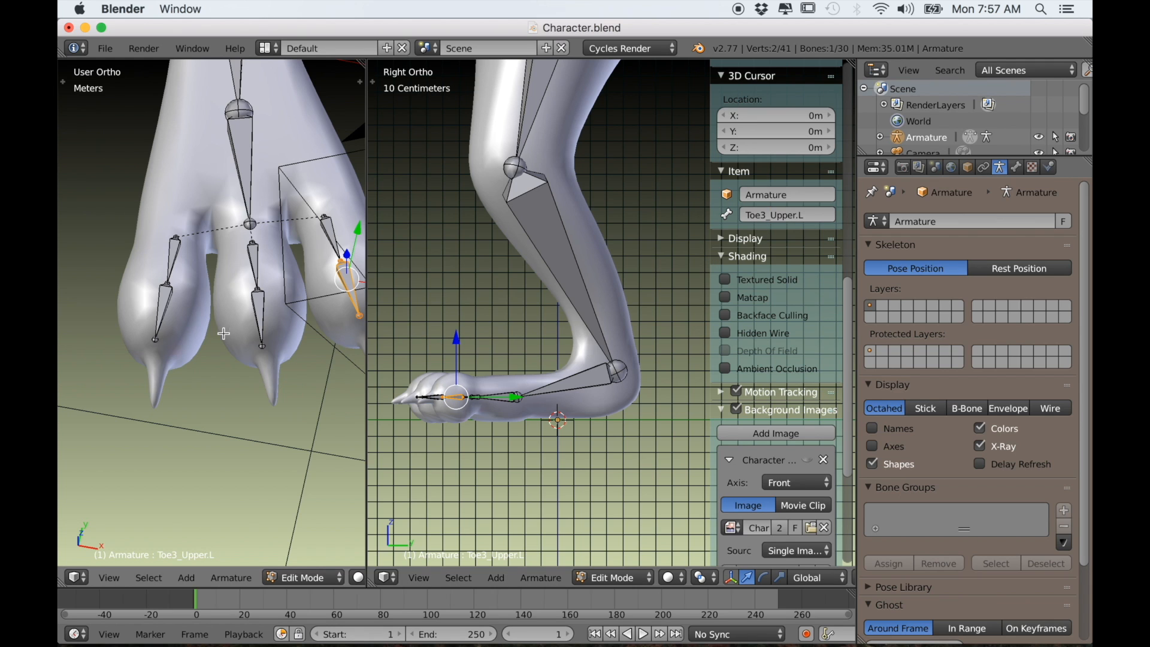
Step: Check the names of the bones in all three toes by selecting them one after another
right_click(161, 306)
right_click(171, 267)
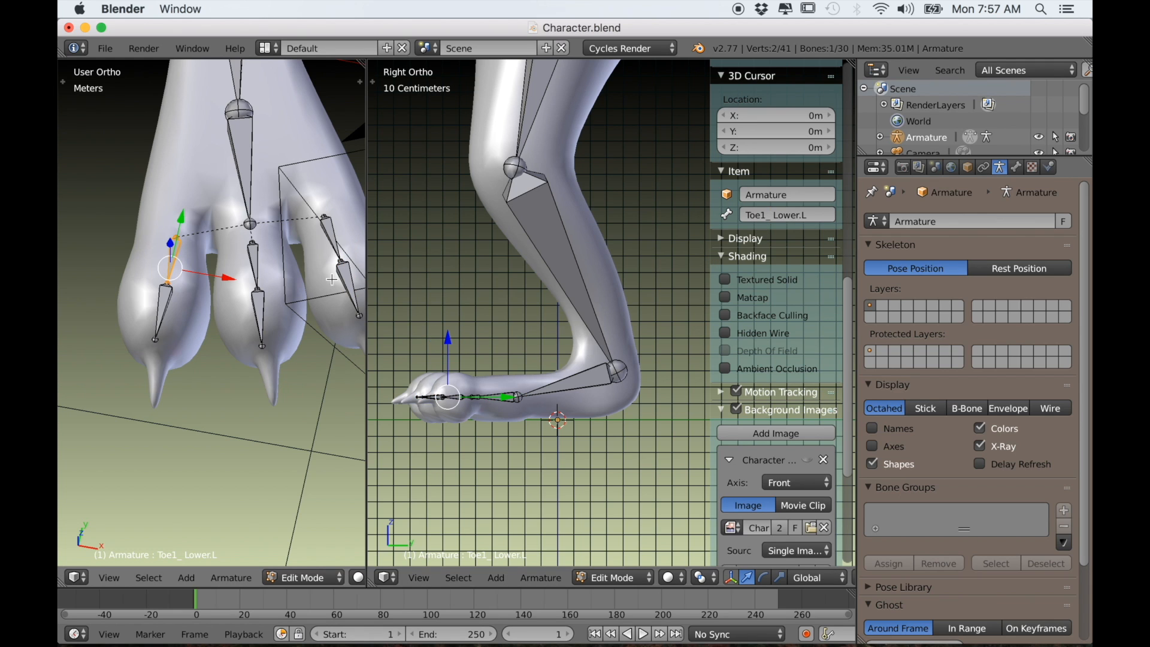
right_click(253, 269)
right_click(259, 311)
right_click(163, 308)
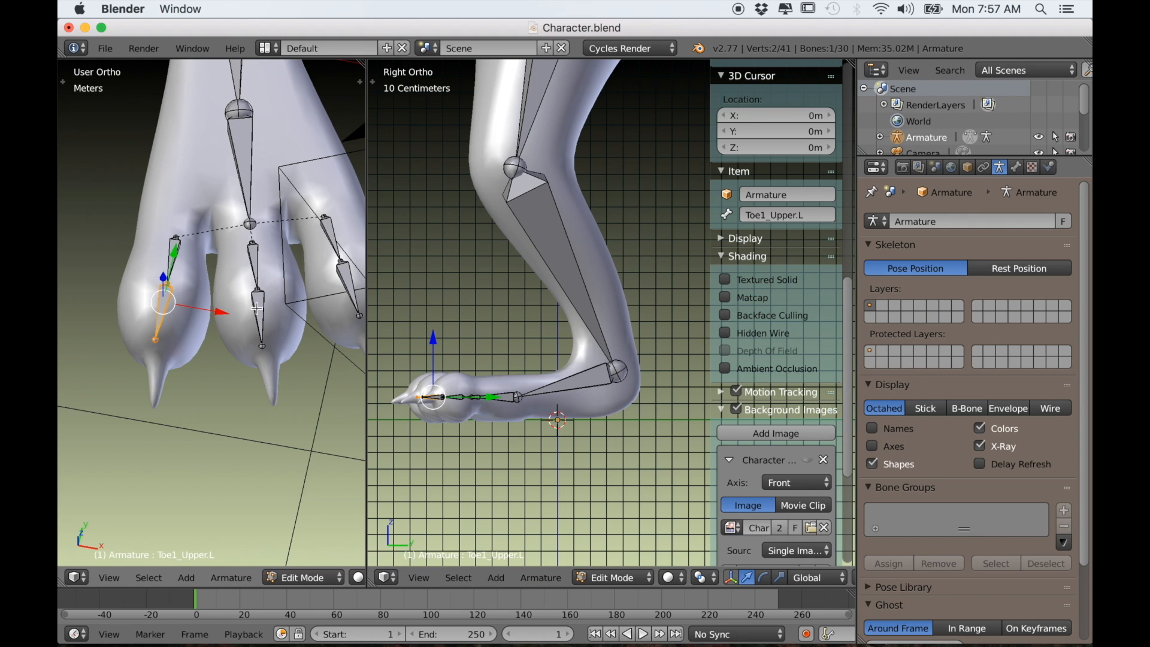
right_click(342, 262)
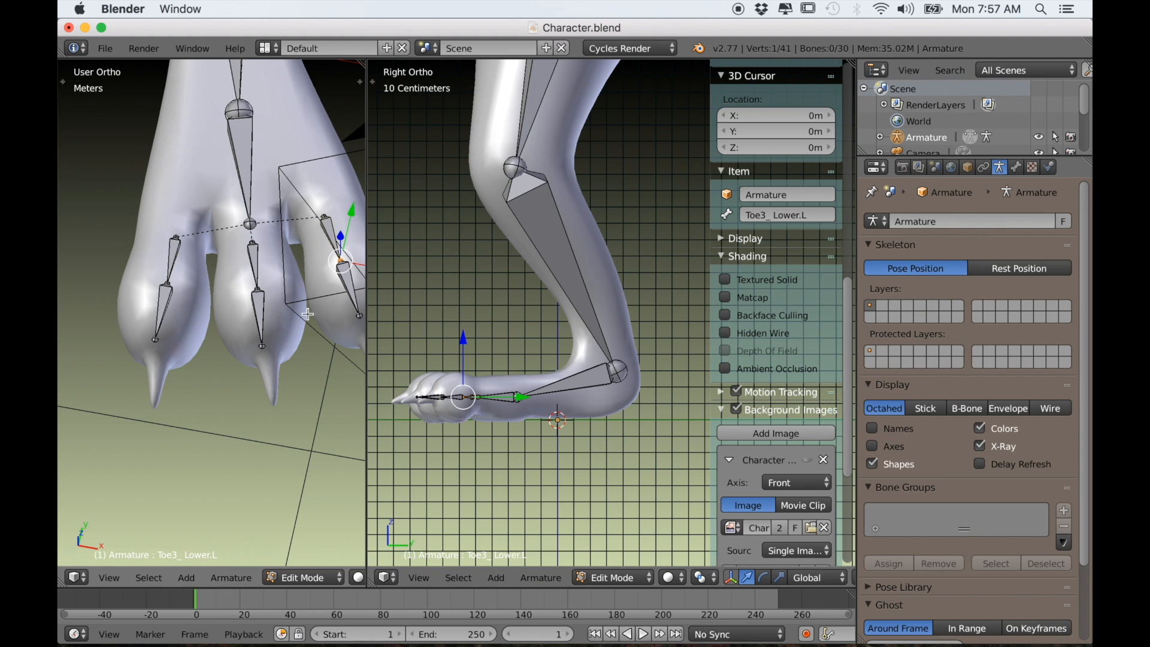
right_click(332, 238)
scroll(332, 239, down, 6)
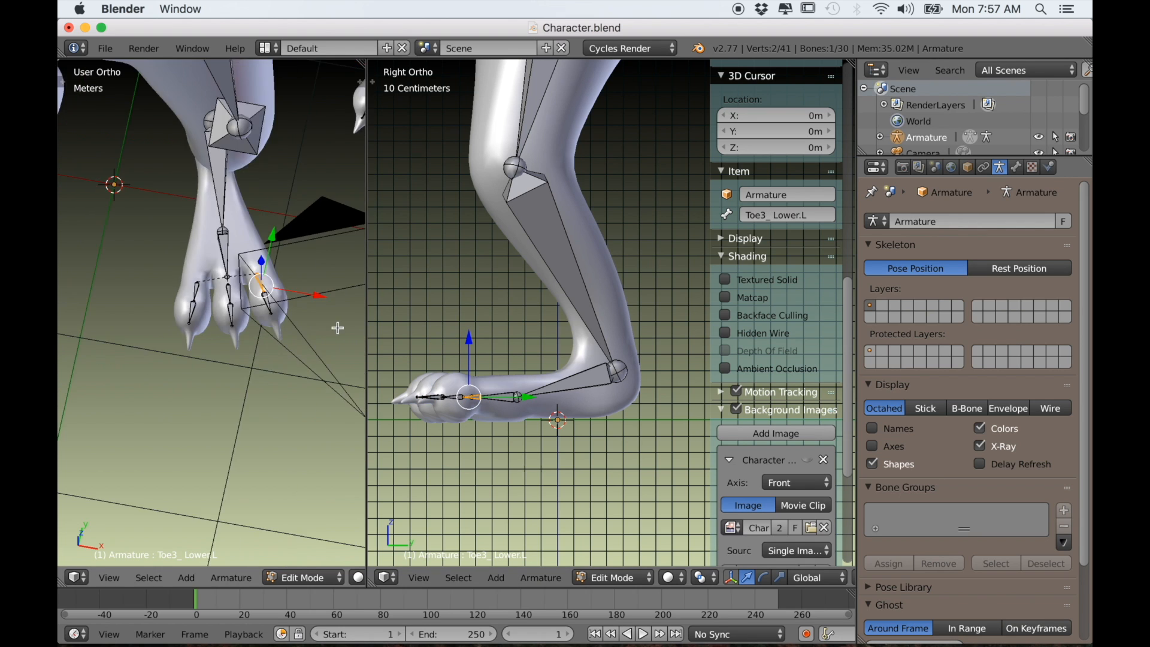
Step: Duplicate the head bone, place the copy about 77 cm sideways and 1.17 m up at the left ear, and shift it backward into the ear
middle_drag(219, 307, 252, 184)
scroll(249, 101, down, 4)
scroll(279, 171, up, 4)
scroll(267, 179, down, 3)
key(KP_1)
scroll(232, 263, up, 5)
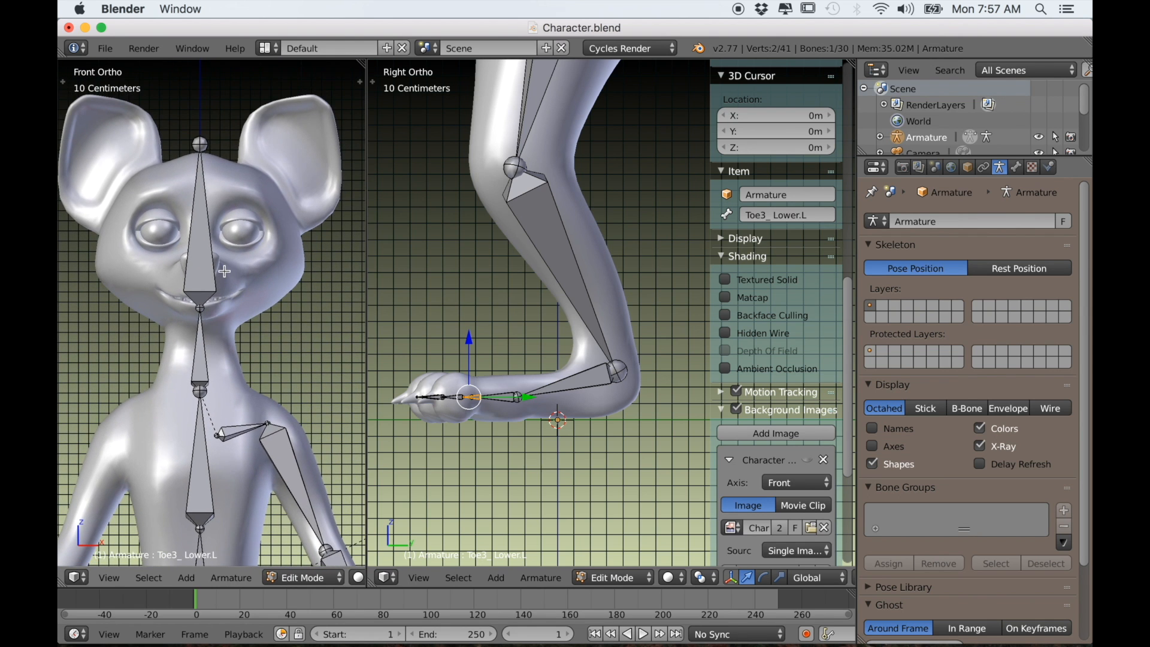
scroll(233, 257, down, 3)
scroll(232, 247, up, 4)
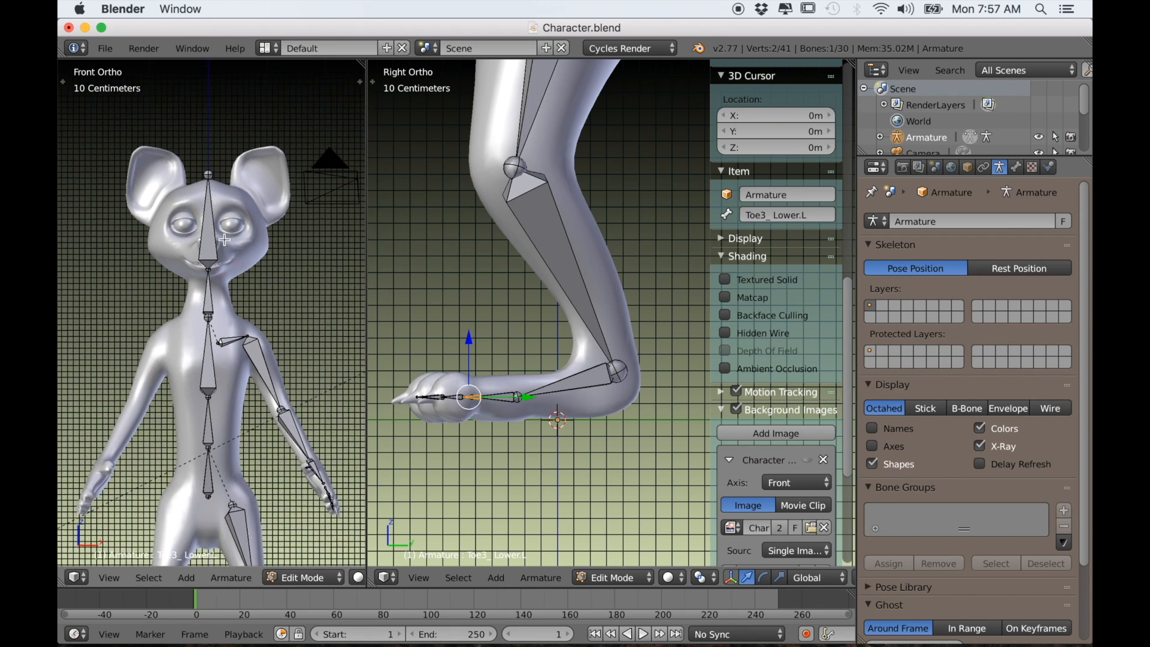
right_click(207, 201)
scroll(486, 221, down, 5)
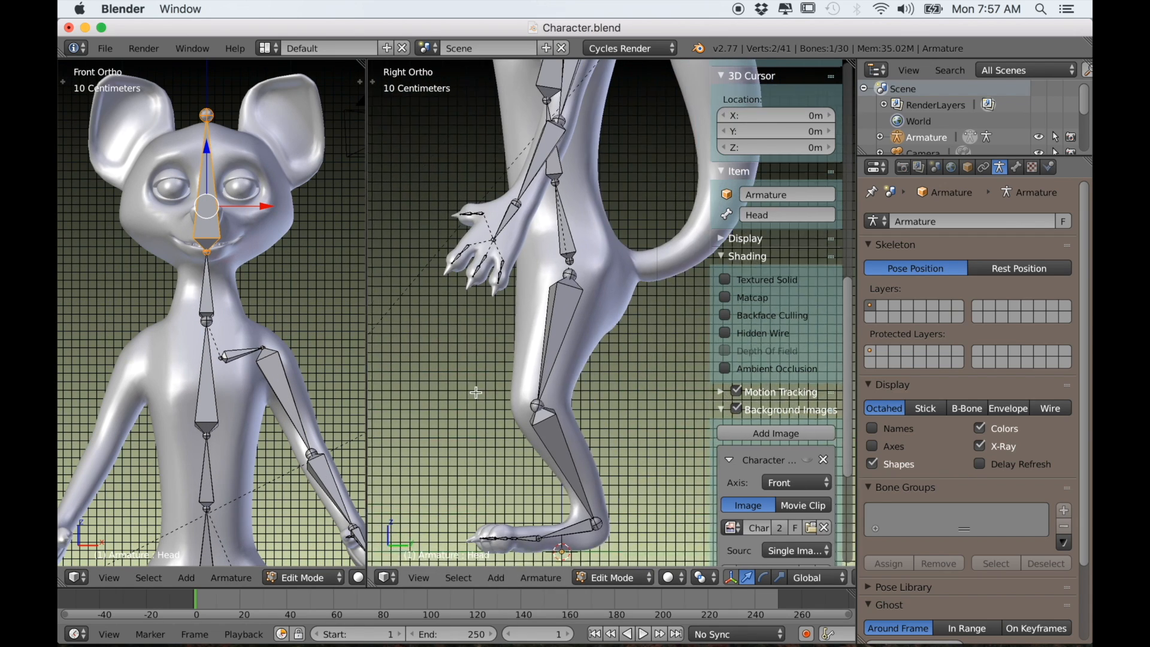
scroll(482, 270, down, 1)
shift+middle_drag(482, 270, 399, 79)
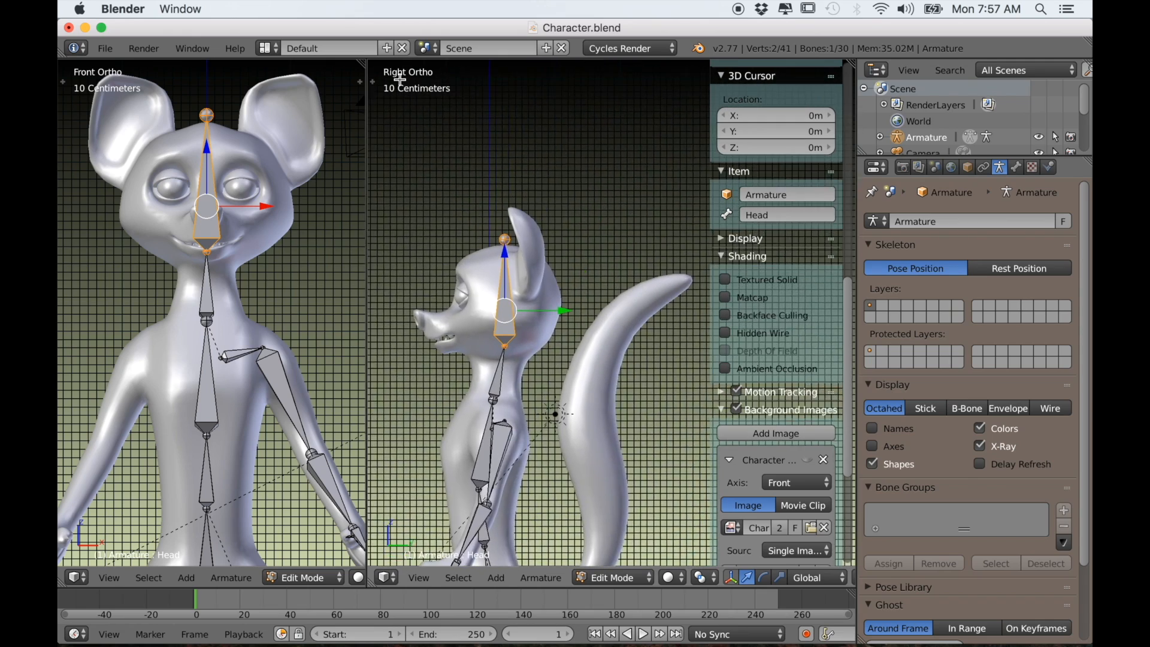
scroll(399, 79, up, 2)
shift+middle_drag(454, 225, 485, 168)
scroll(488, 162, up, 3)
shift+middle_drag(455, 105, 537, 251)
shift+middle_drag(260, 159, 246, 250)
scroll(259, 218, up, 3)
scroll(246, 246, down, 2)
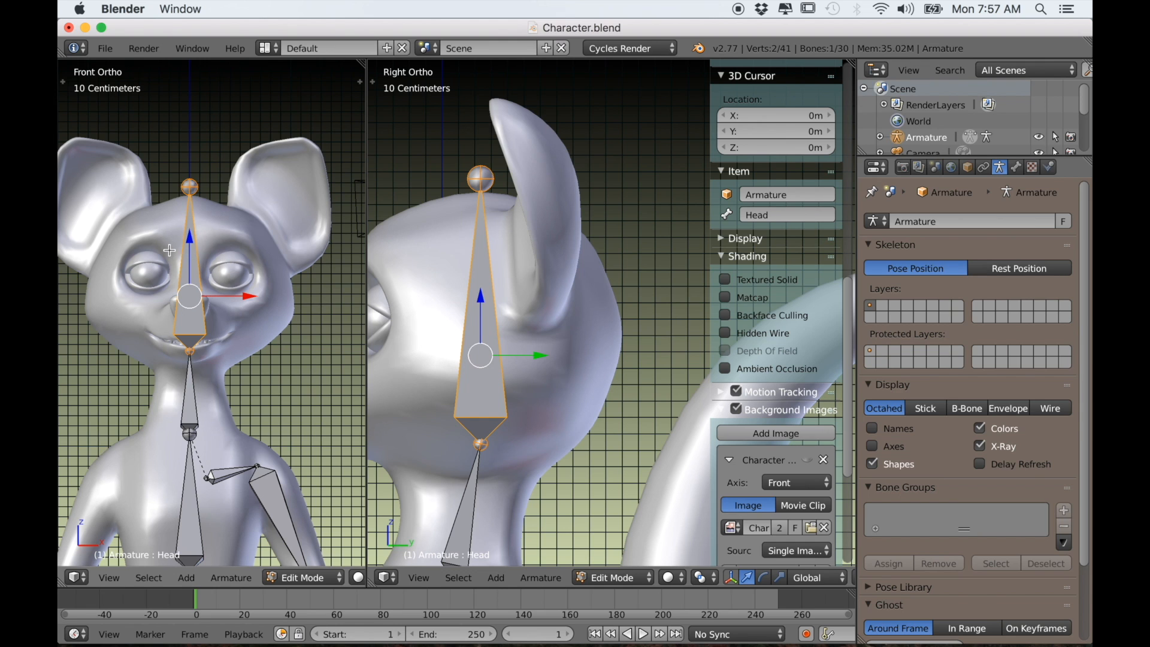
key(shift+d)
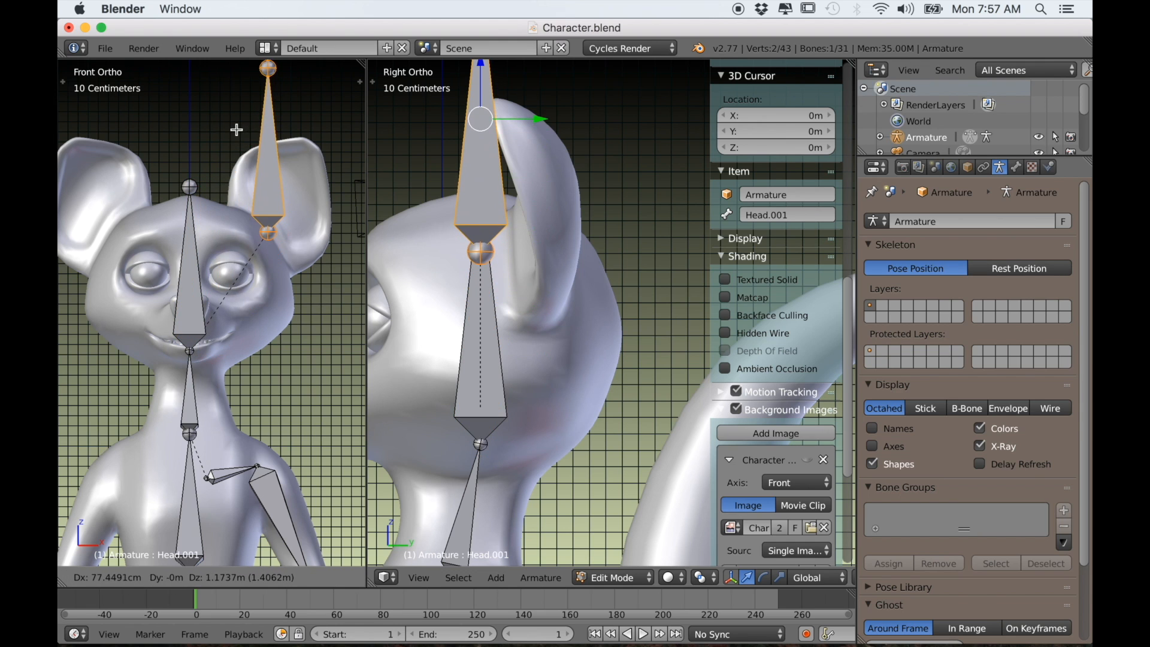
click(236, 130)
drag(536, 120, 592, 135)
Step: Shorten the ear bone by moving its tip about 22 cm sideways and 1.14 m down into the middle of the ear
scroll(258, 156, down, 2)
right_click(261, 157)
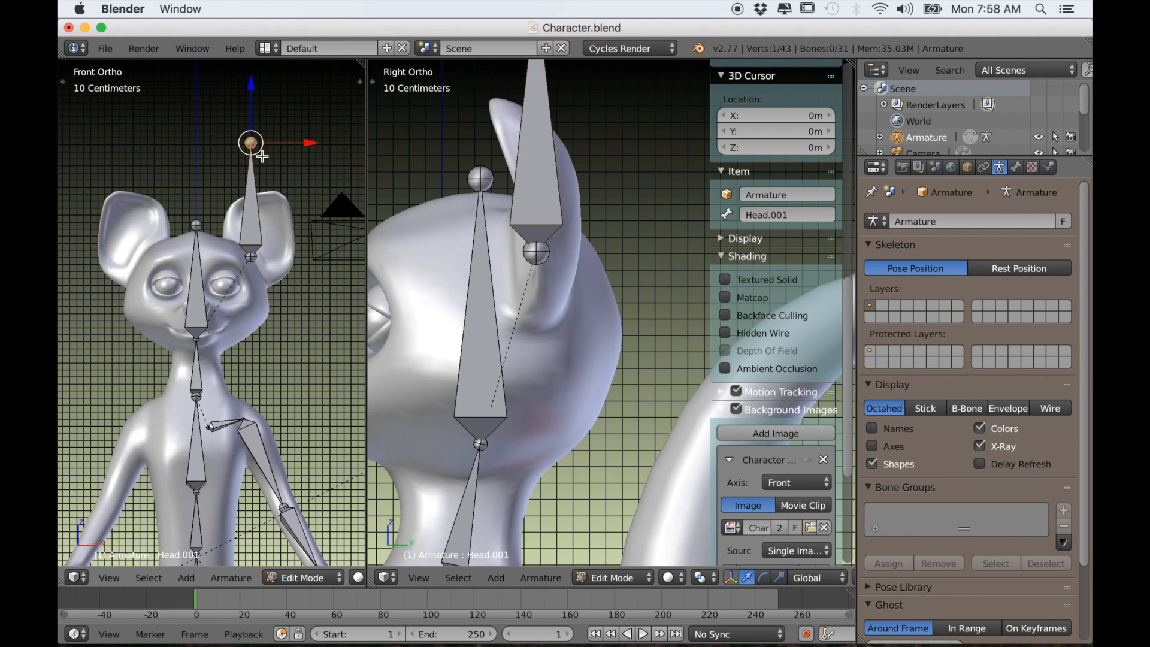
key(g)
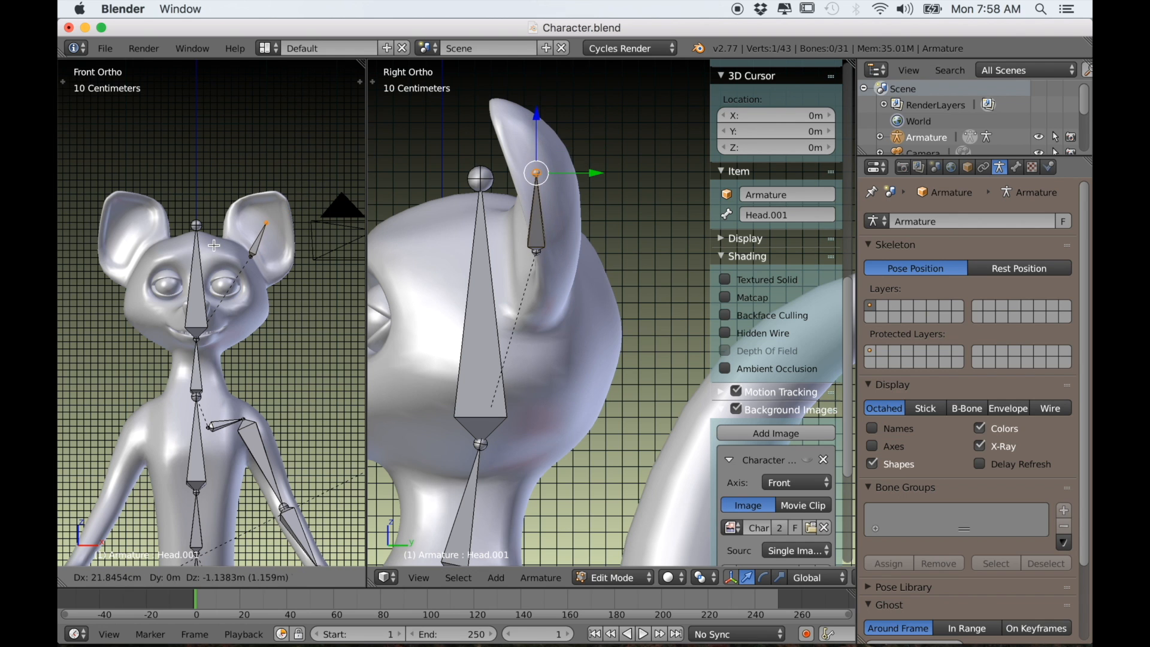
click(214, 247)
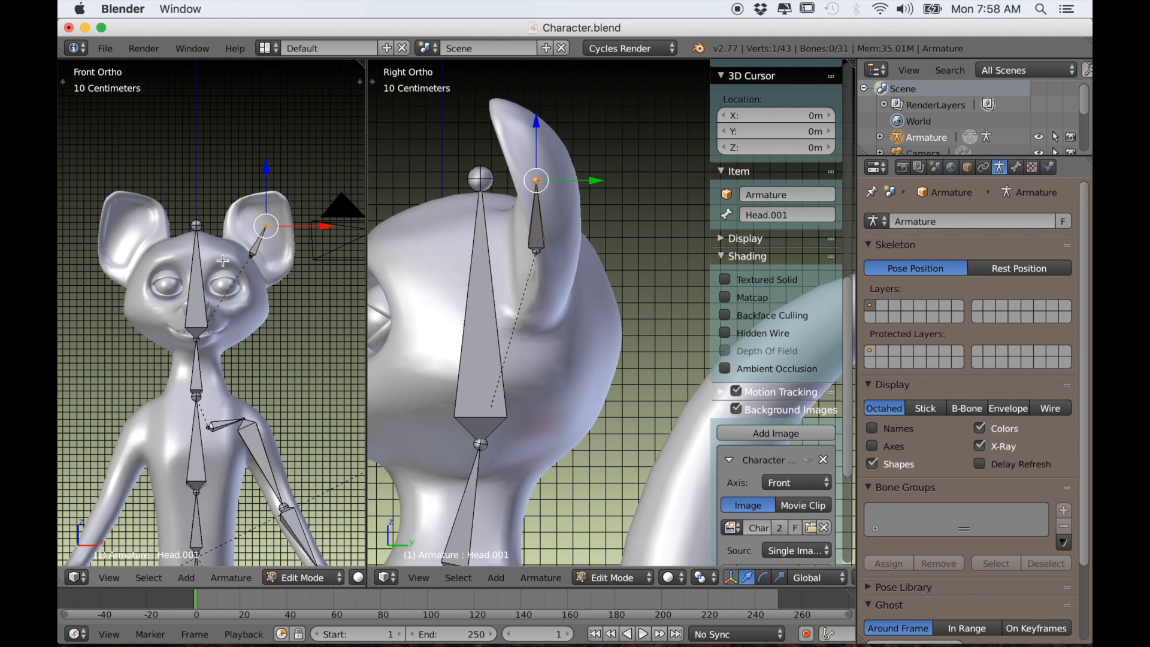
Step: Raise the ear bone's base about 9 cm to the root of the ear and nudge its tip slightly inward and down
scroll(292, 228, up, 2)
scroll(292, 228, up, 4)
right_click(263, 290)
key(g)
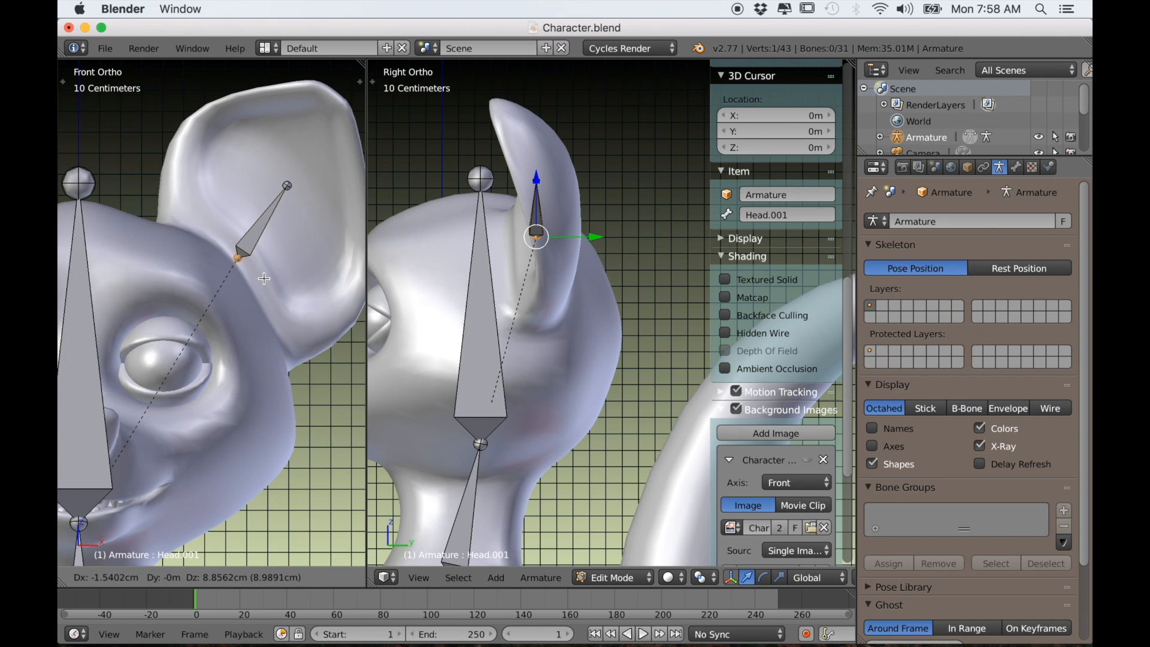
click(266, 278)
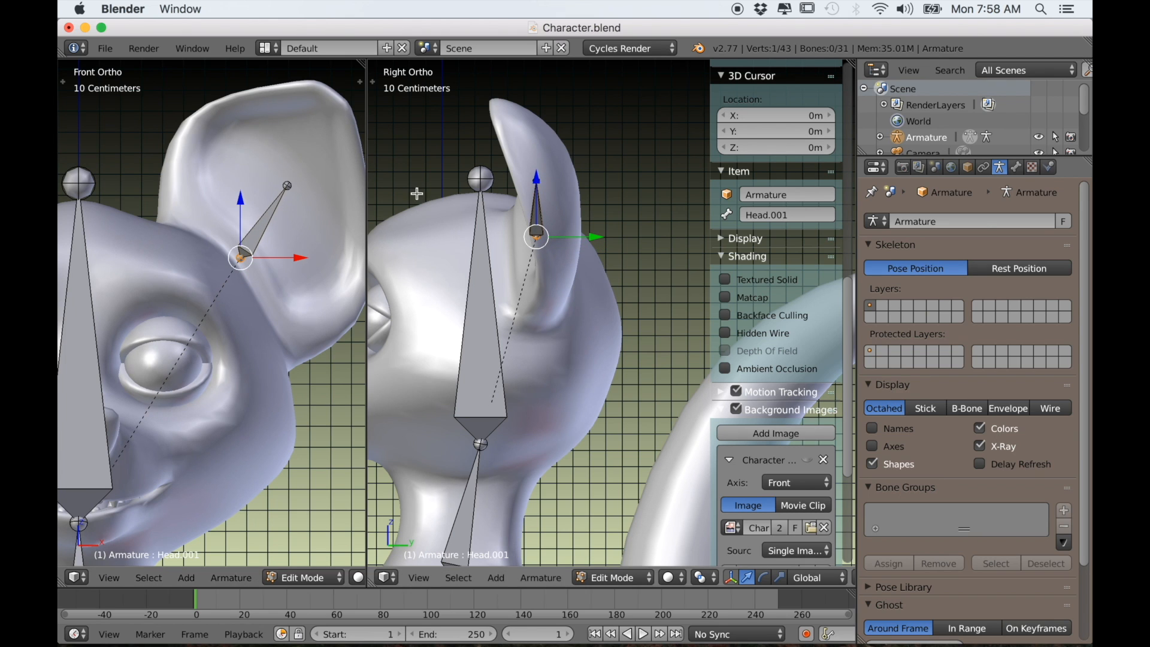
right_click(290, 185)
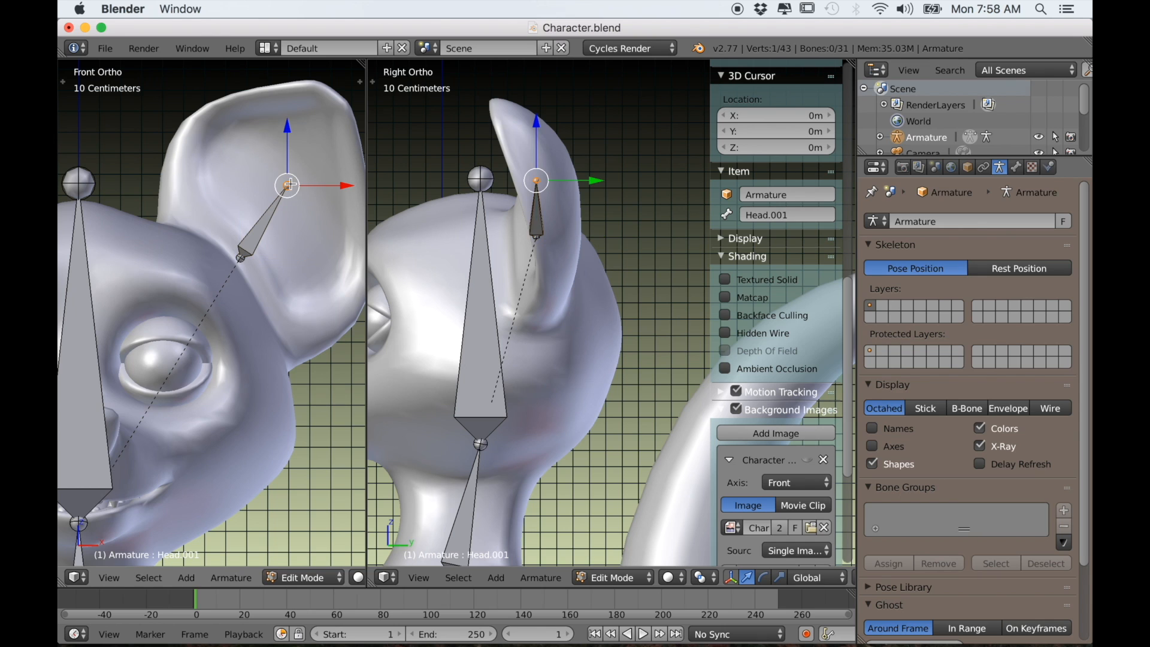
key(g)
click(323, 197)
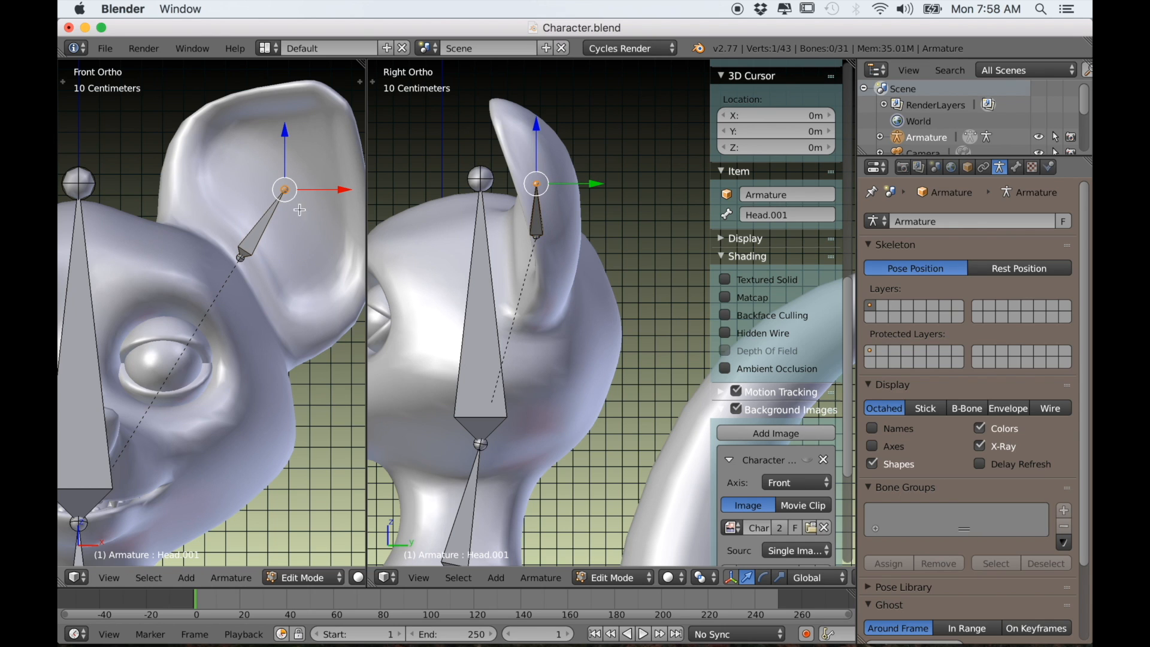
Step: Rename the ear bone as Ear_Lower.L
right_click(260, 222)
click(774, 214)
text(Ear_L)
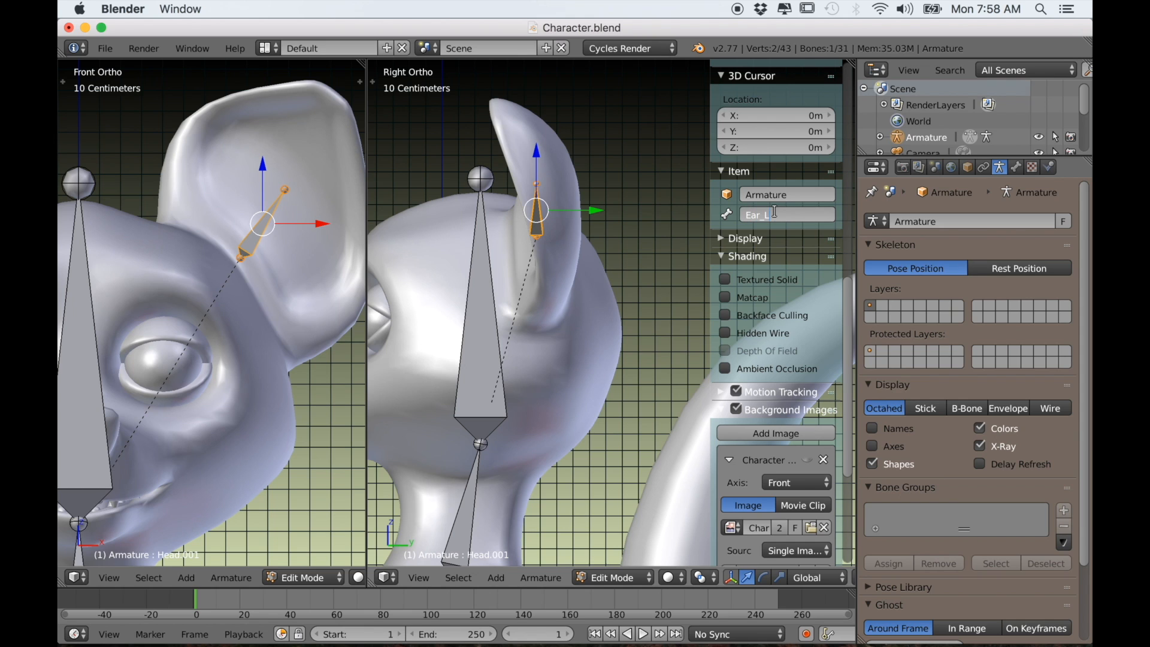
text(ower.L)
key(Return)
Step: Extrude a second ear bone about 25 cm forward and 52 cm up, and shift its end sideways to the ear's upper outer corner
right_click(281, 190)
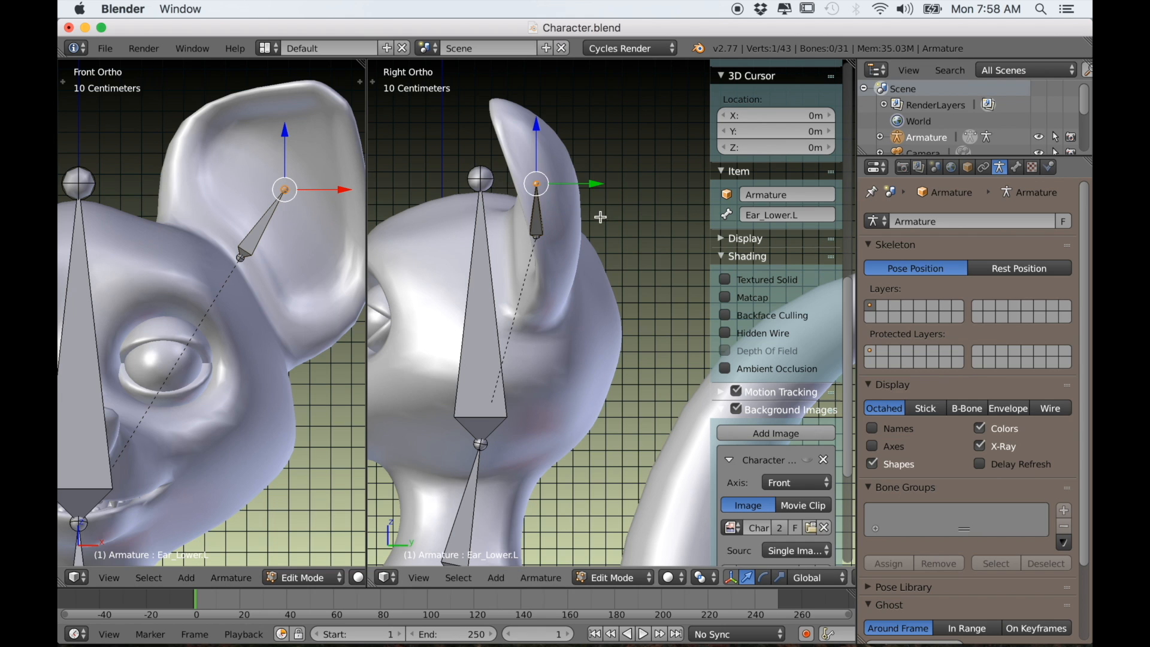
key(e)
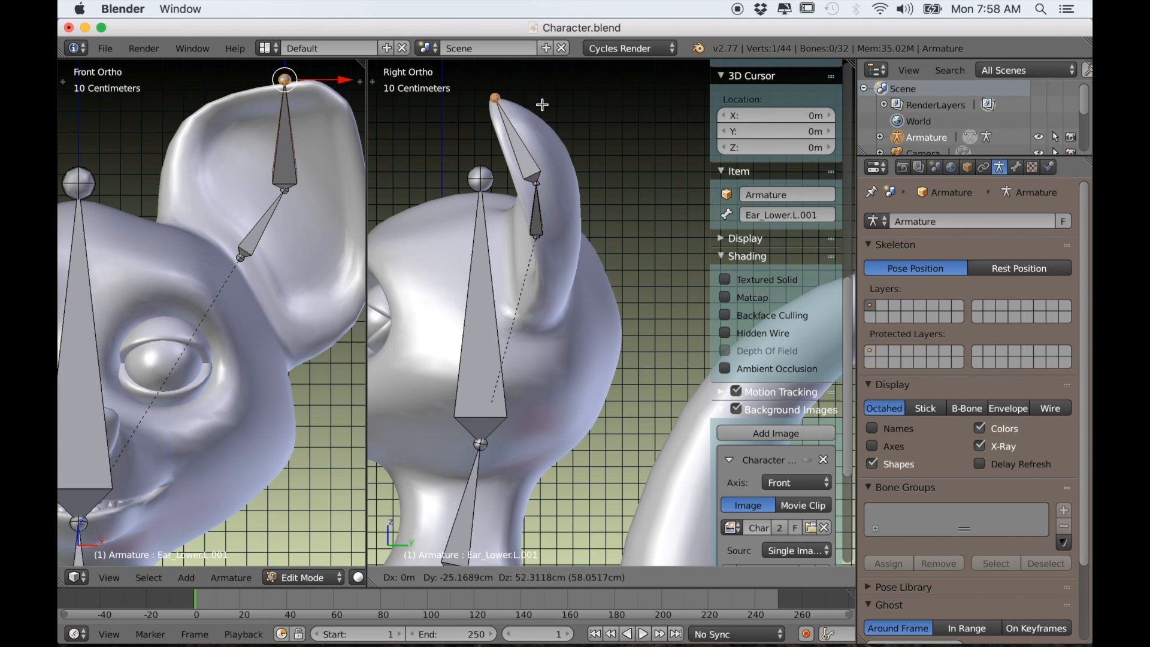
click(539, 104)
scroll(228, 154, down, 1)
key(g)
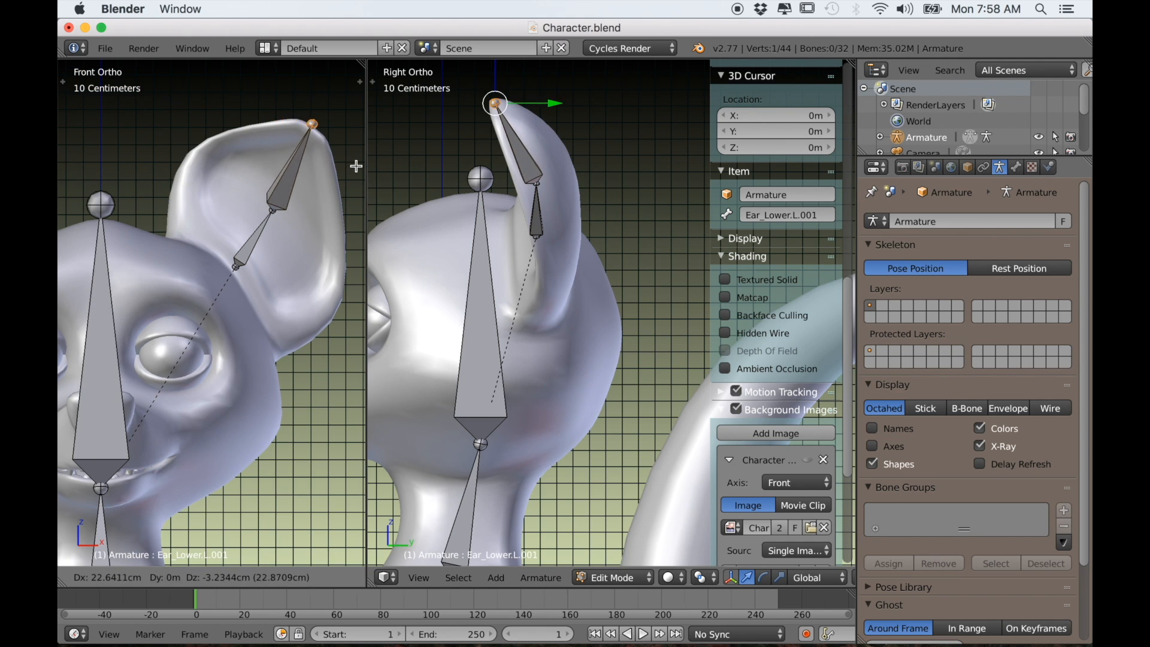
click(359, 166)
Step: Rename the extruded ear bone as Ear_Upper.L
scroll(369, 180, down, 3)
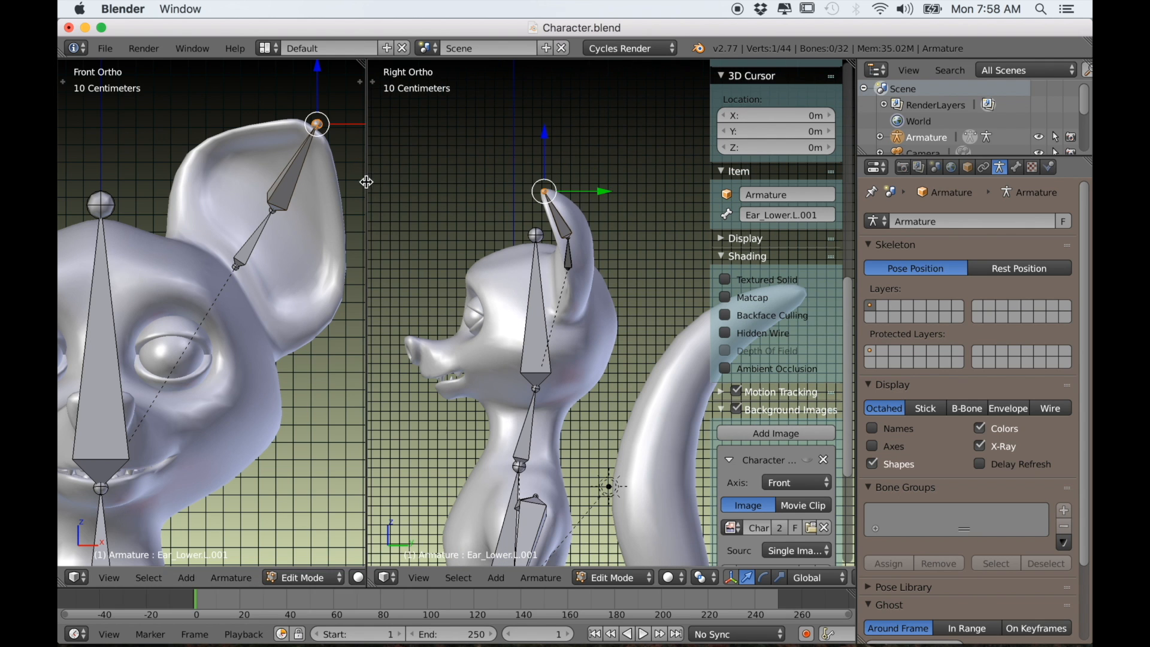
scroll(290, 233, down, 2)
scroll(289, 232, down, 1)
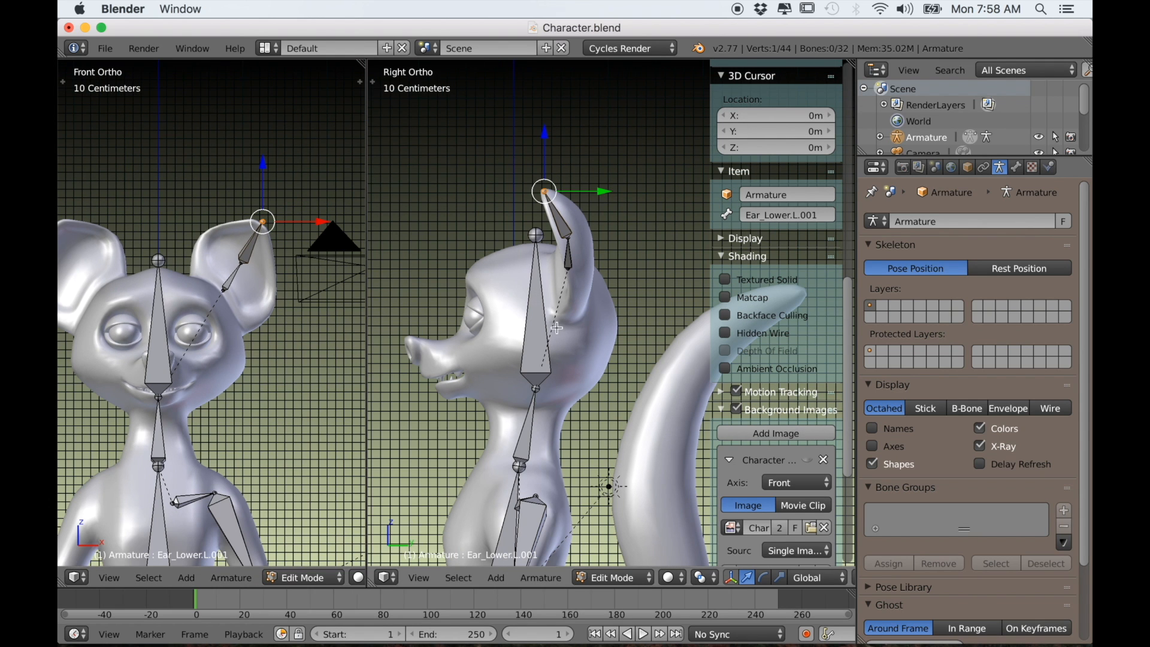
scroll(598, 386, up, 1)
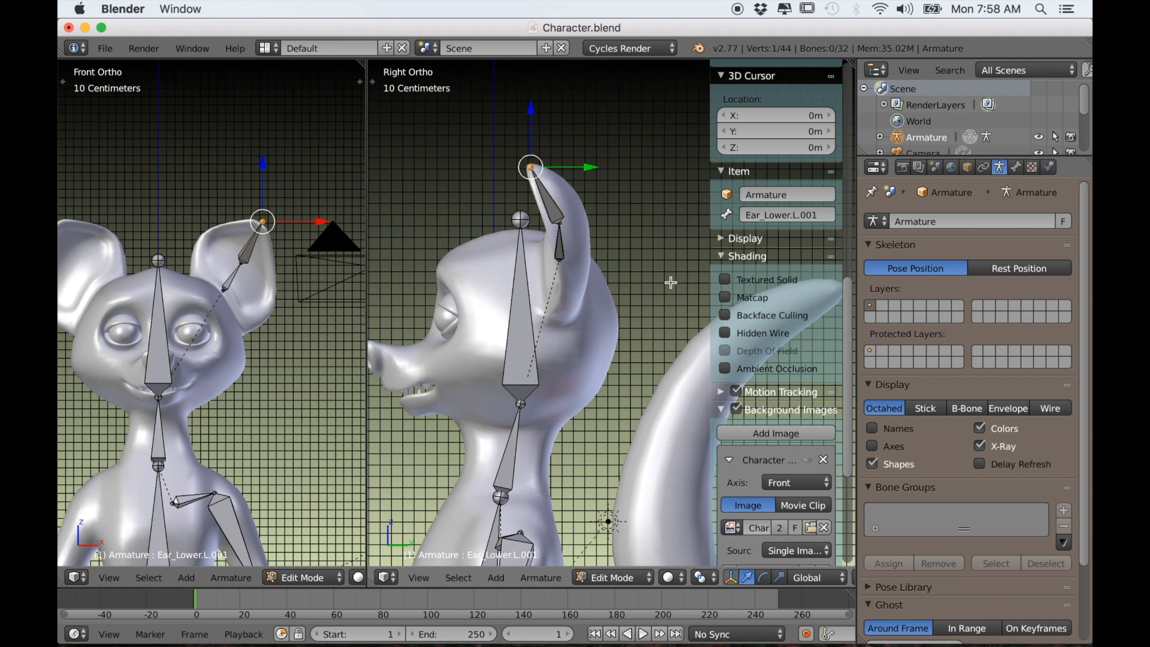
scroll(798, 235, down, 2)
click(792, 168)
key(BackSpace)
key(BackSpace)
key(BackSpace)
key(BackSpace)
key(BackSpace)
text(Upper)
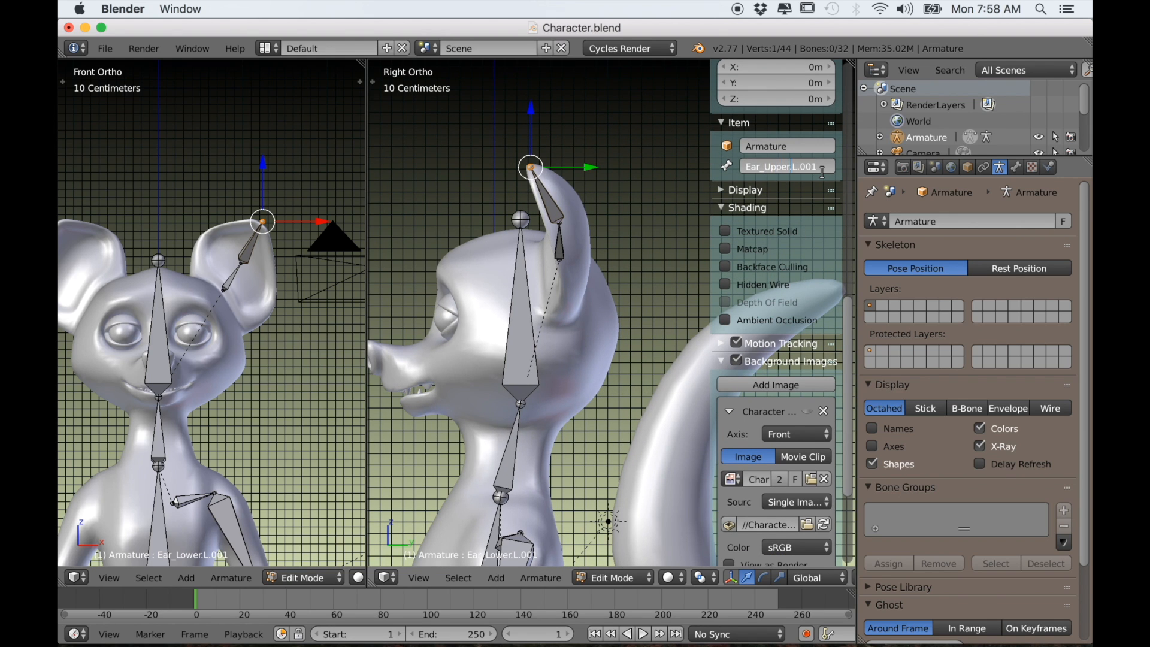
key(BackSpace)
key(Return)
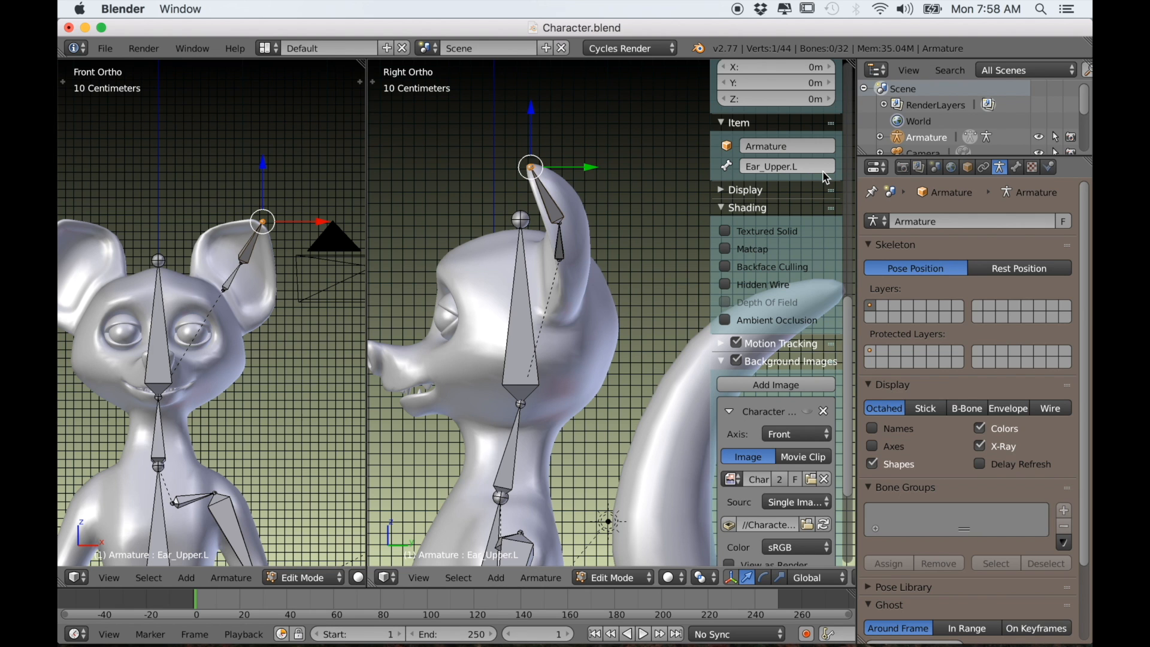
Step: Duplicate the Hips bone and place the copy about 66 cm behind and 4 cm lower, with its base at the tail's root
scroll(210, 257, down, 6)
scroll(232, 380, up, 3)
shift+middle_drag(231, 380, 244, 261)
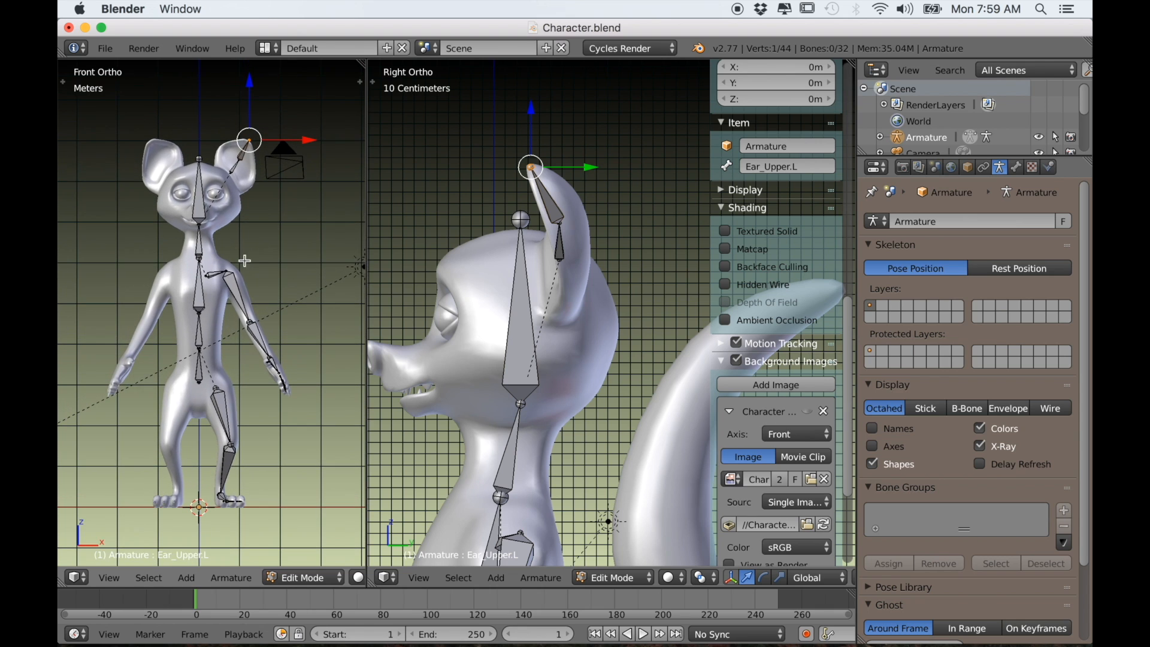
scroll(368, 339, down, 5)
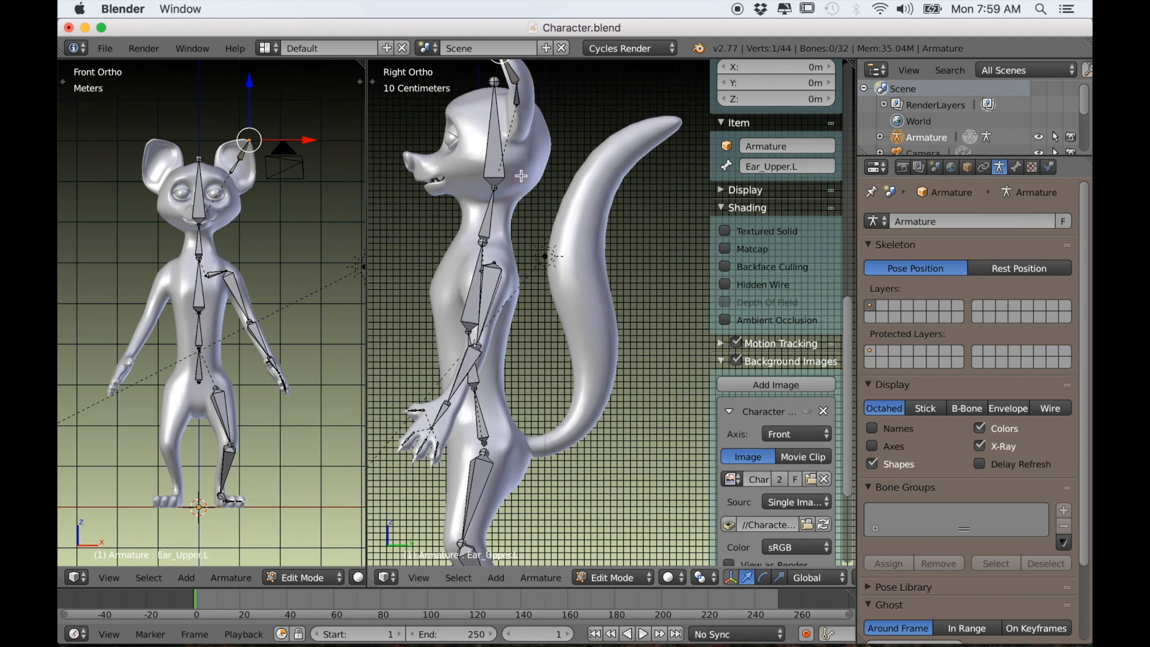
scroll(526, 334, up, 6)
right_click(467, 364)
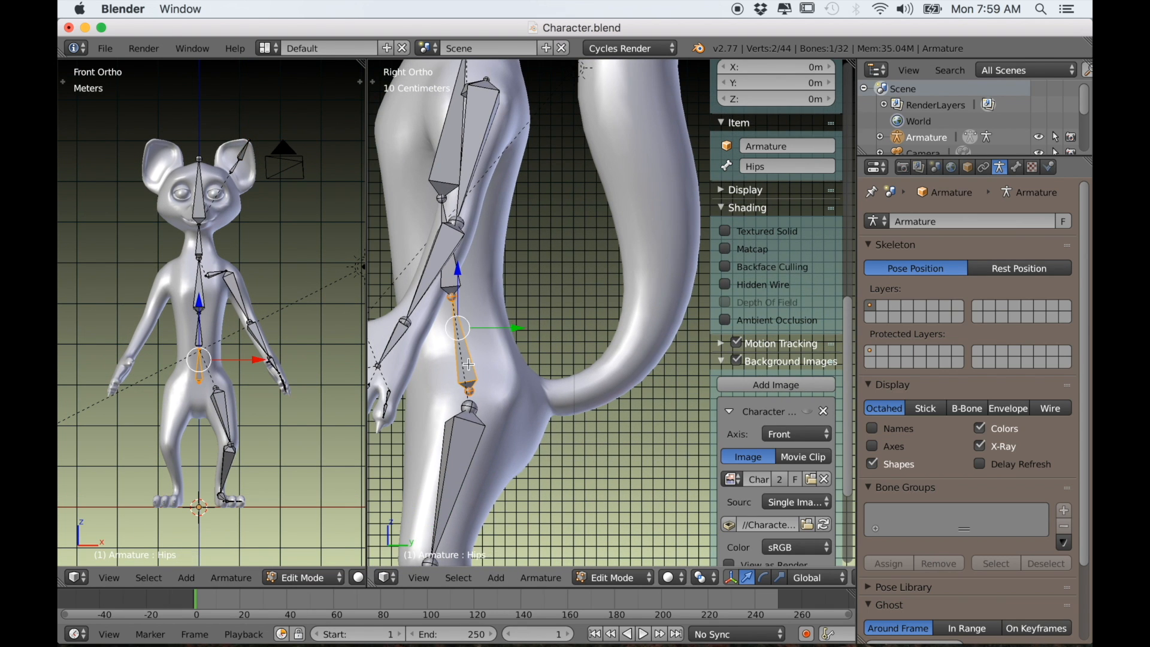
key(shift+d)
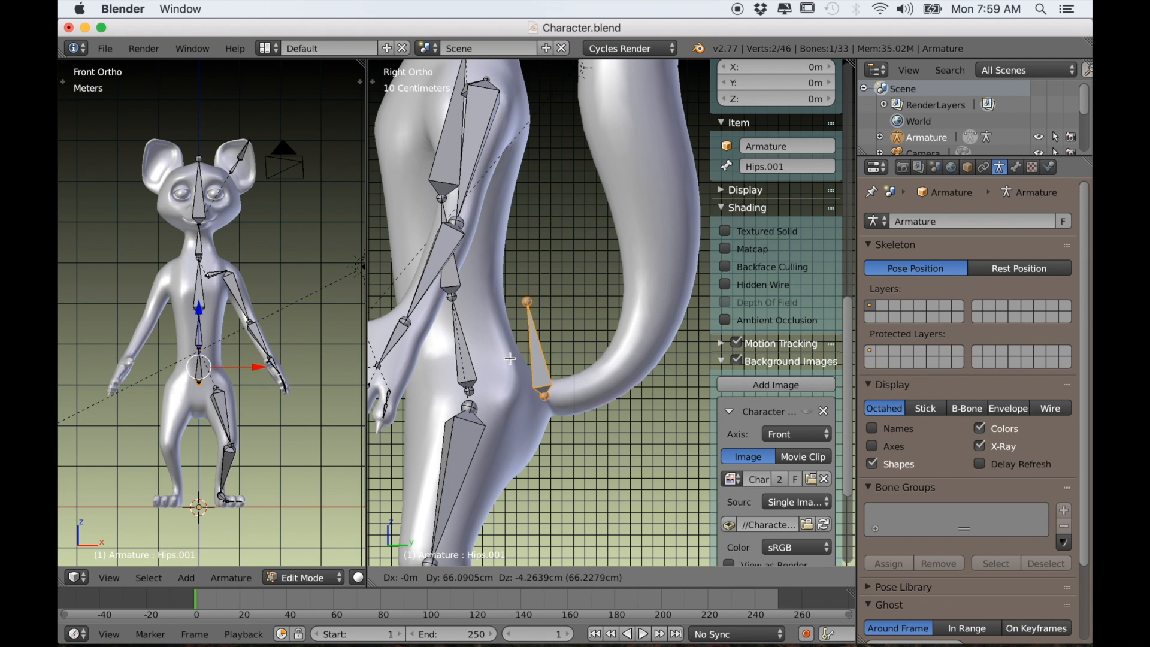
click(527, 328)
Step: Move the duplicated bone's tip backward and down so that the bone lies inside the first part of the tail
right_click(534, 303)
key(g)
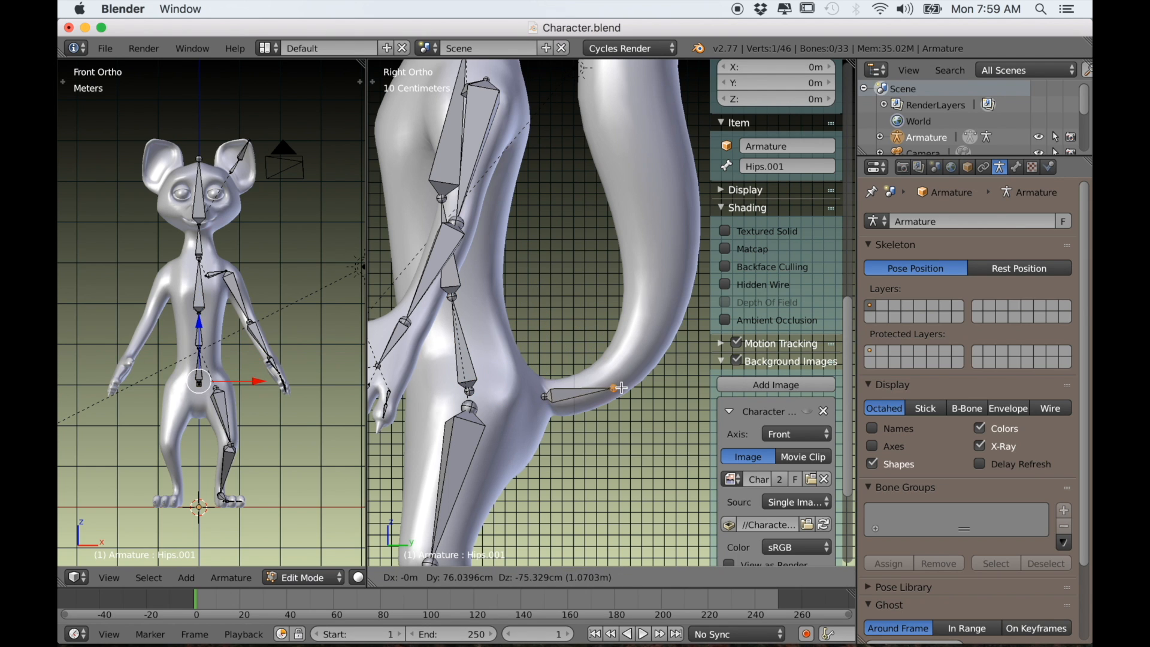
click(597, 387)
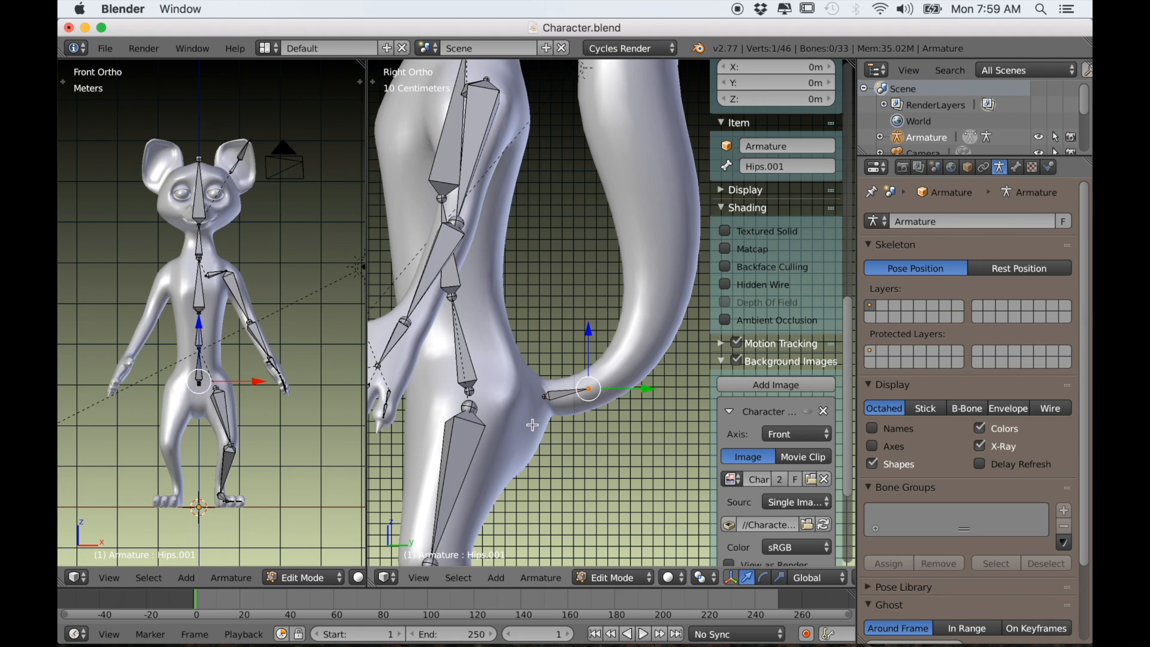
Step: Parent the new tail bone to the Hips bone with Keep Offset
scroll(525, 418, up, 1)
right_click(552, 407)
shift+right_click(436, 367)
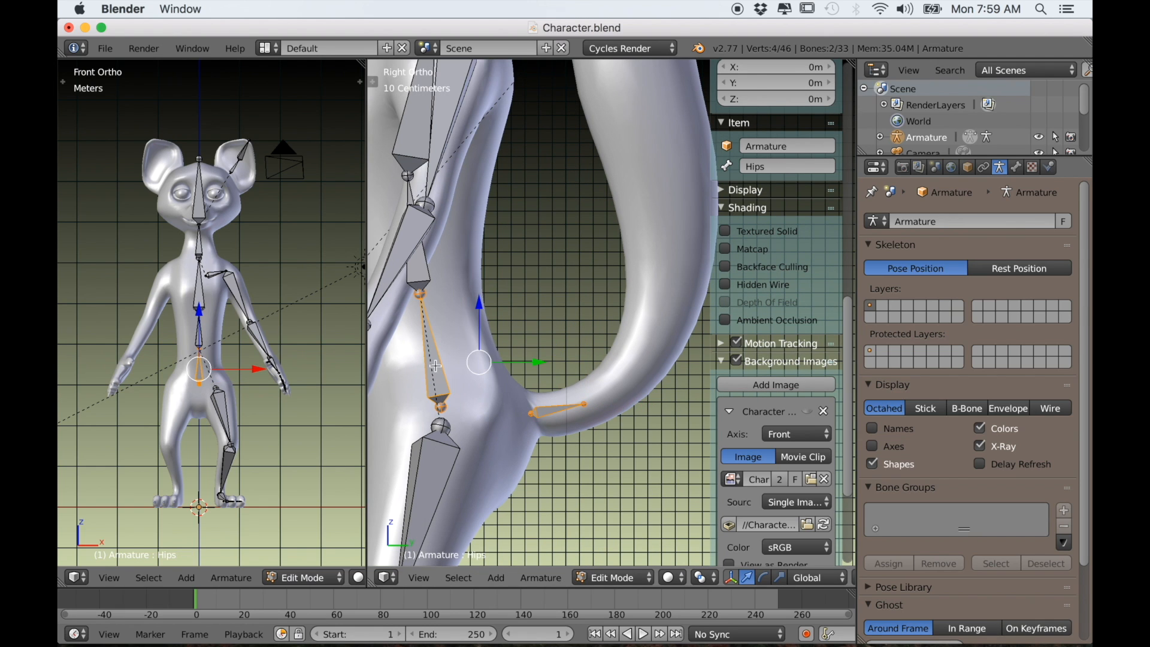
key(ctrl+p)
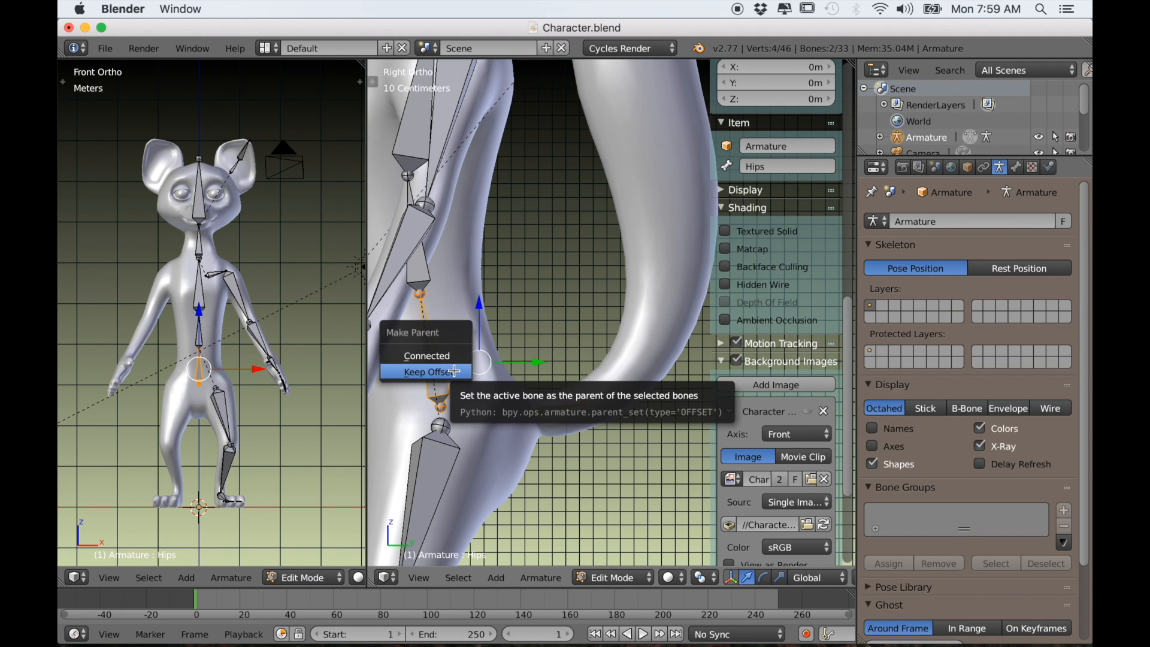
click(454, 370)
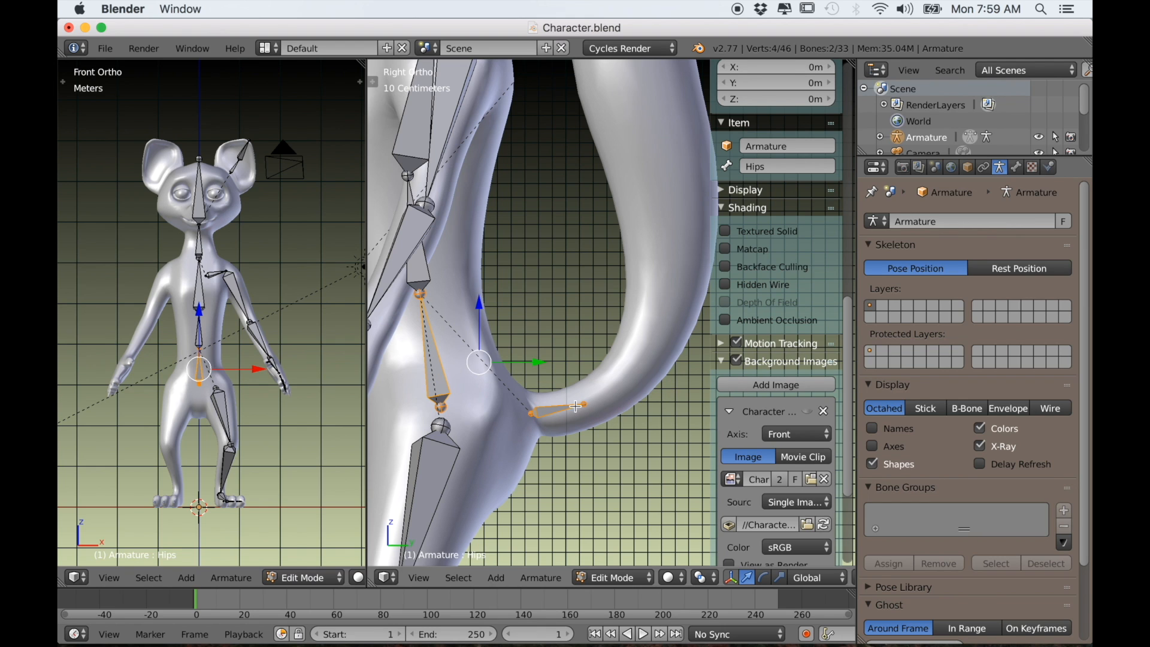
Step: Rename the new bone at the tail's root as Tail
right_click(575, 407)
scroll(774, 183, up, 1)
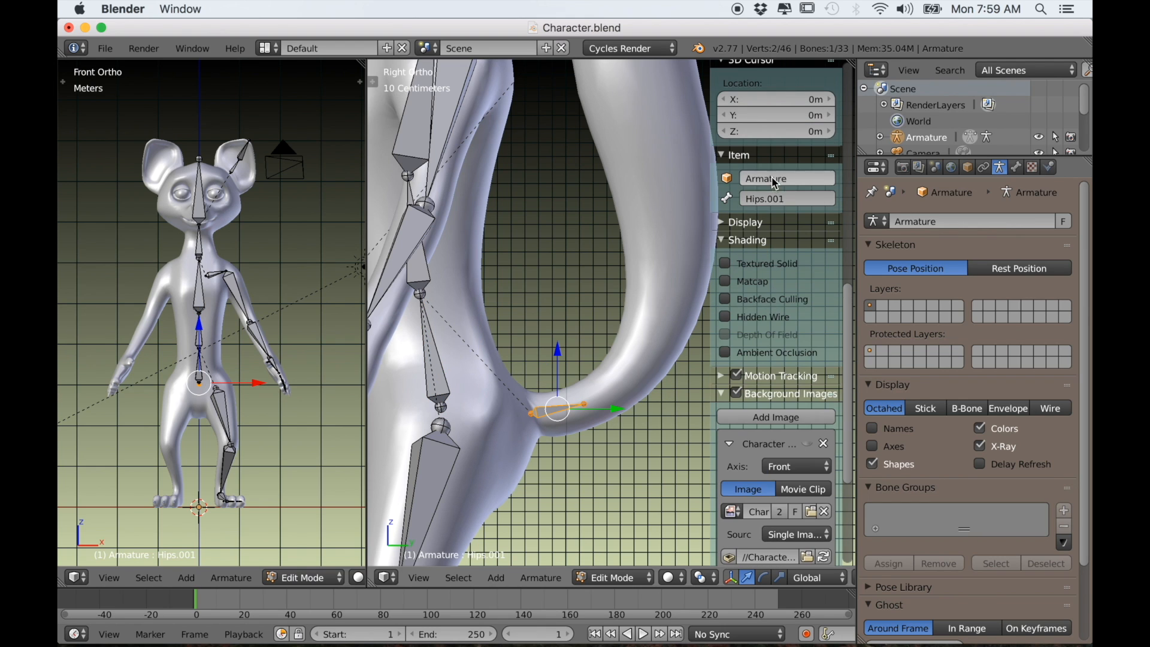
click(782, 198)
text(Ta)
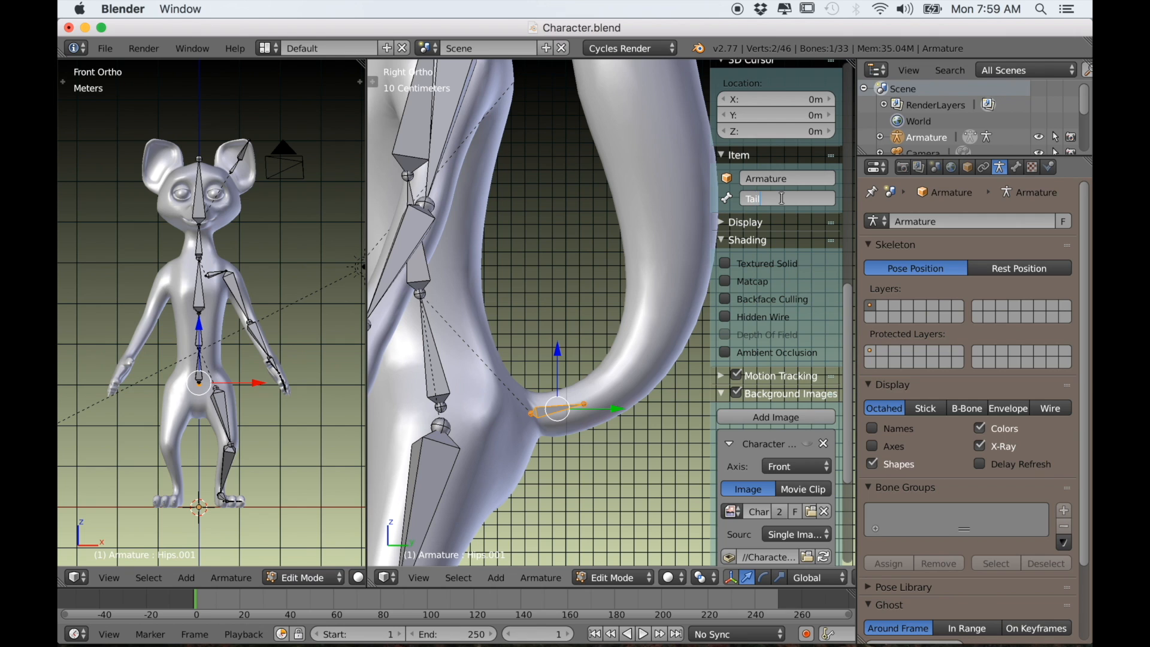
text(il)
key(Return)
Step: Extrude two bones along the tail's lower curve, about 33 cm back and 23 cm up, and about 25 cm back and 53 cm up
right_click(584, 409)
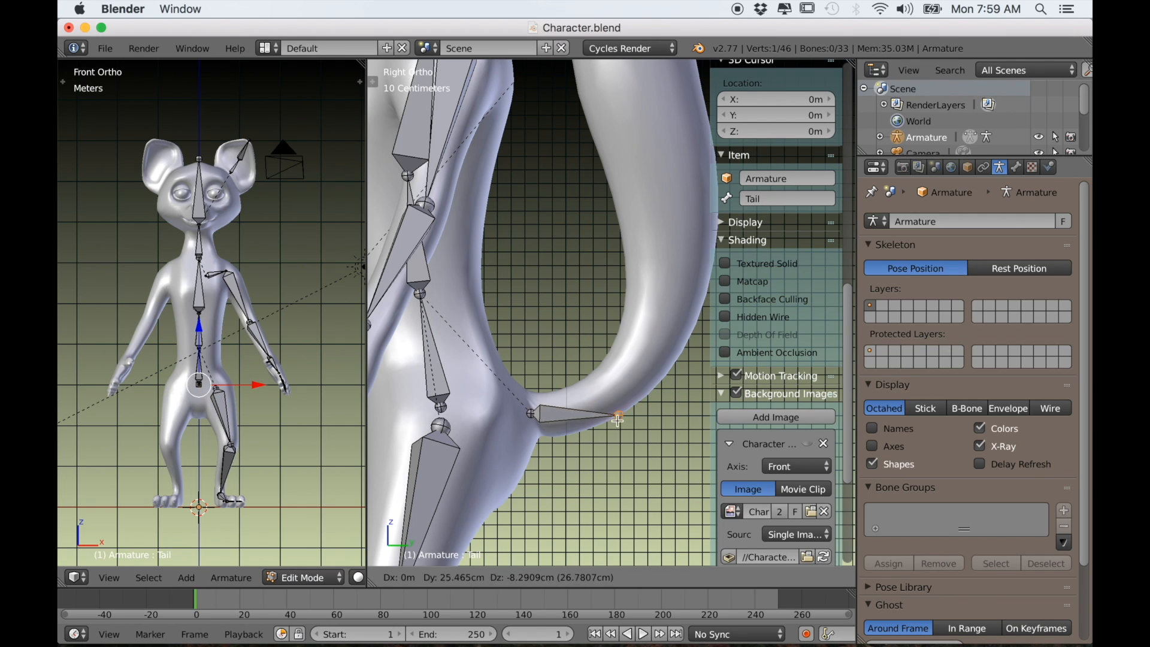
shift+middle_drag(620, 407, 571, 496)
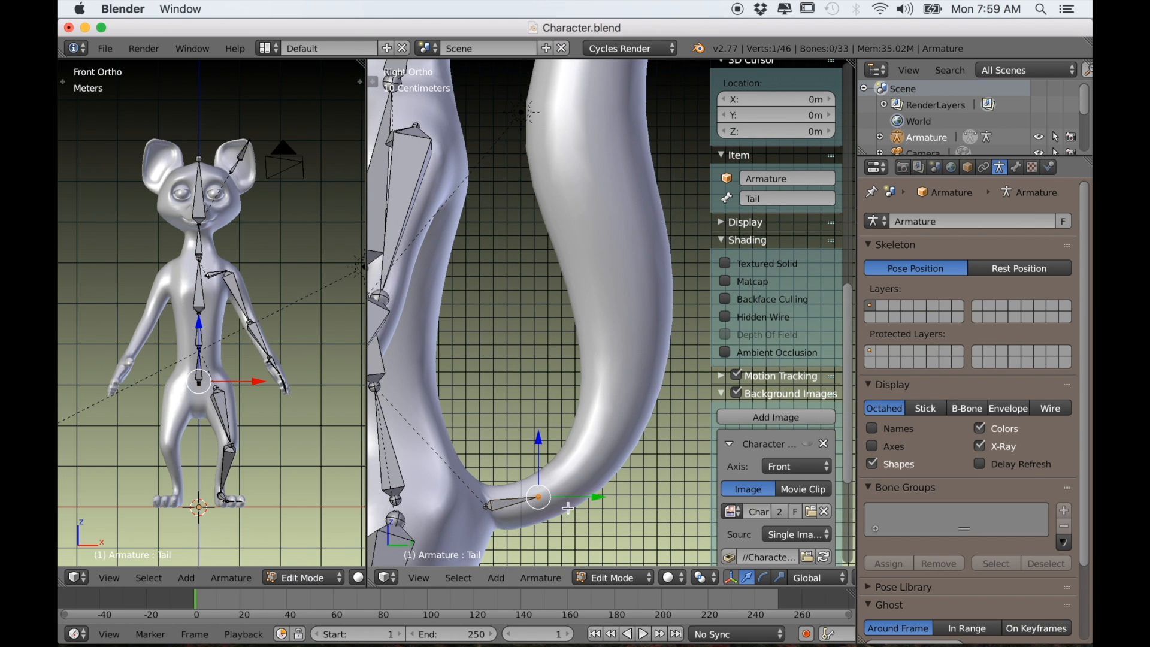
key(e)
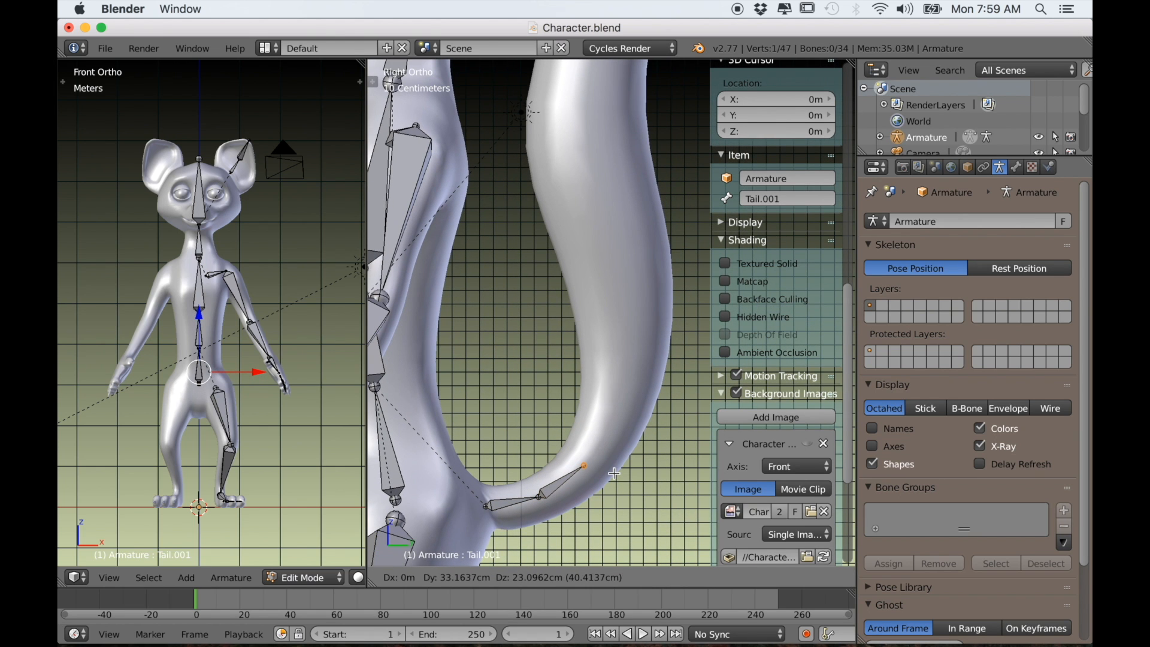
click(614, 473)
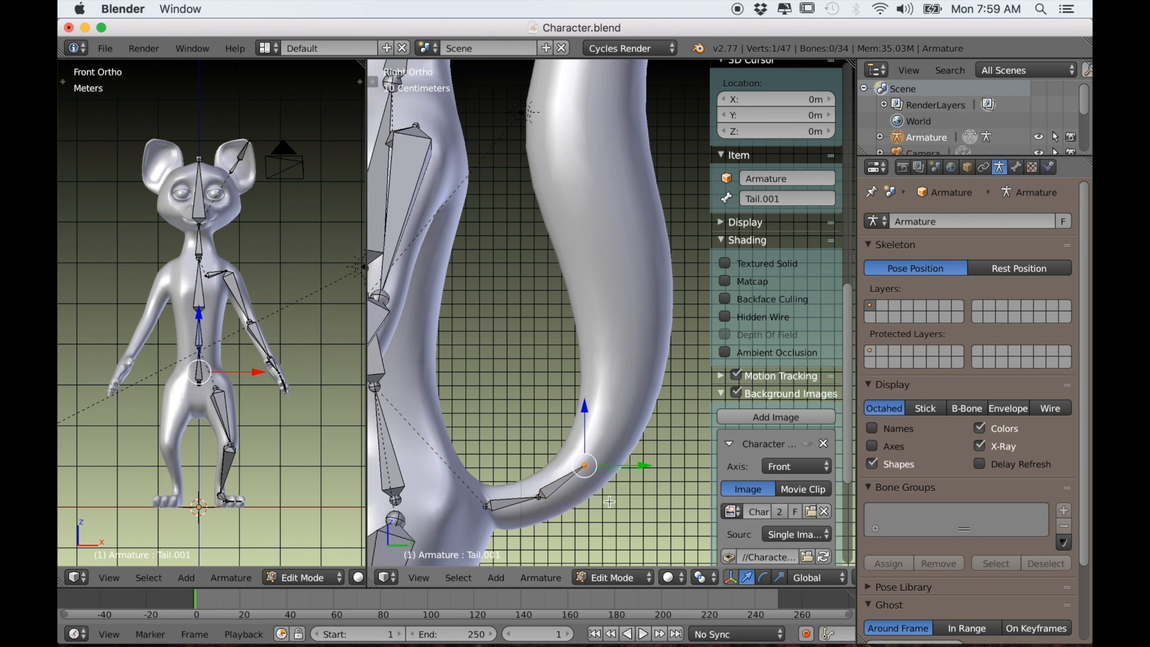
key(e)
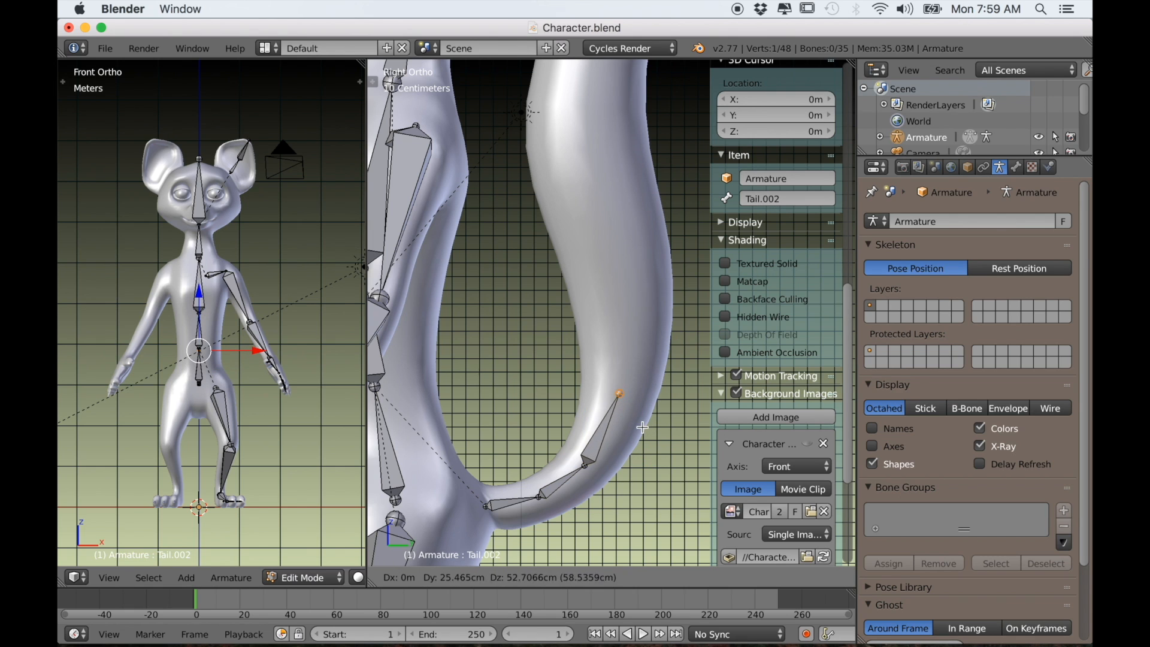
click(639, 434)
Step: Extrude four more bones up the middle of the tail, following its centre line, the last one about 78 cm up
key(e)
click(644, 361)
key(e)
click(645, 293)
key(e)
shift+middle_drag(657, 213, 652, 433)
key(e)
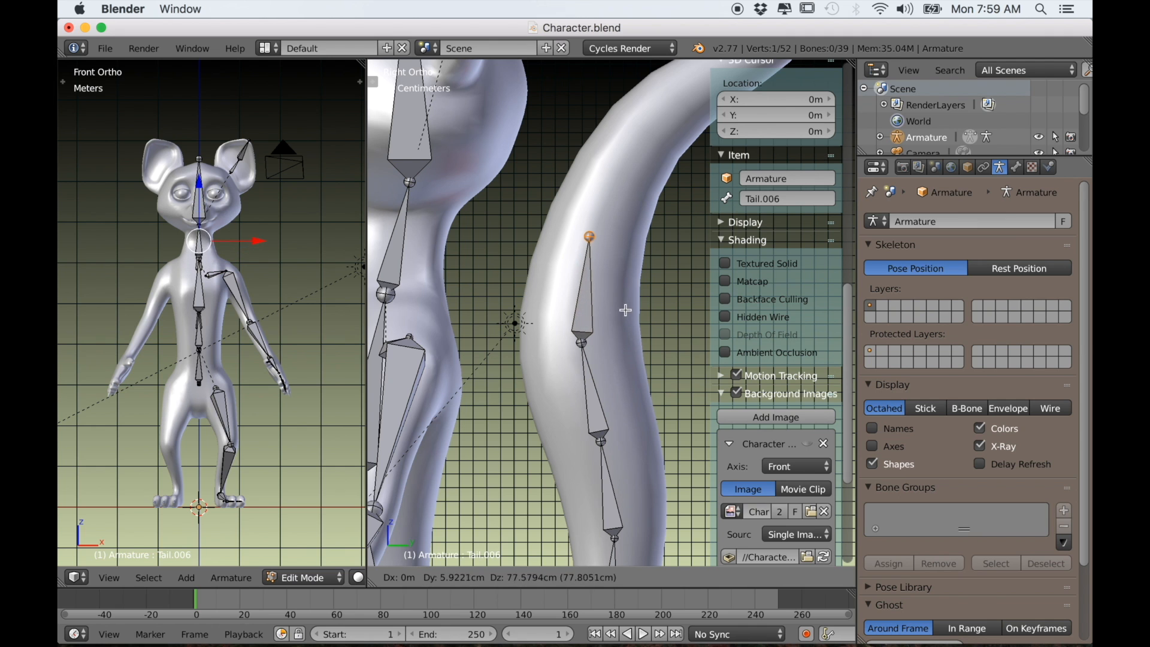
click(629, 309)
Step: Extrude three more bones through the tail's upper bend, ending the chain at the tail's tip
scroll(631, 308, down, 2)
key(e)
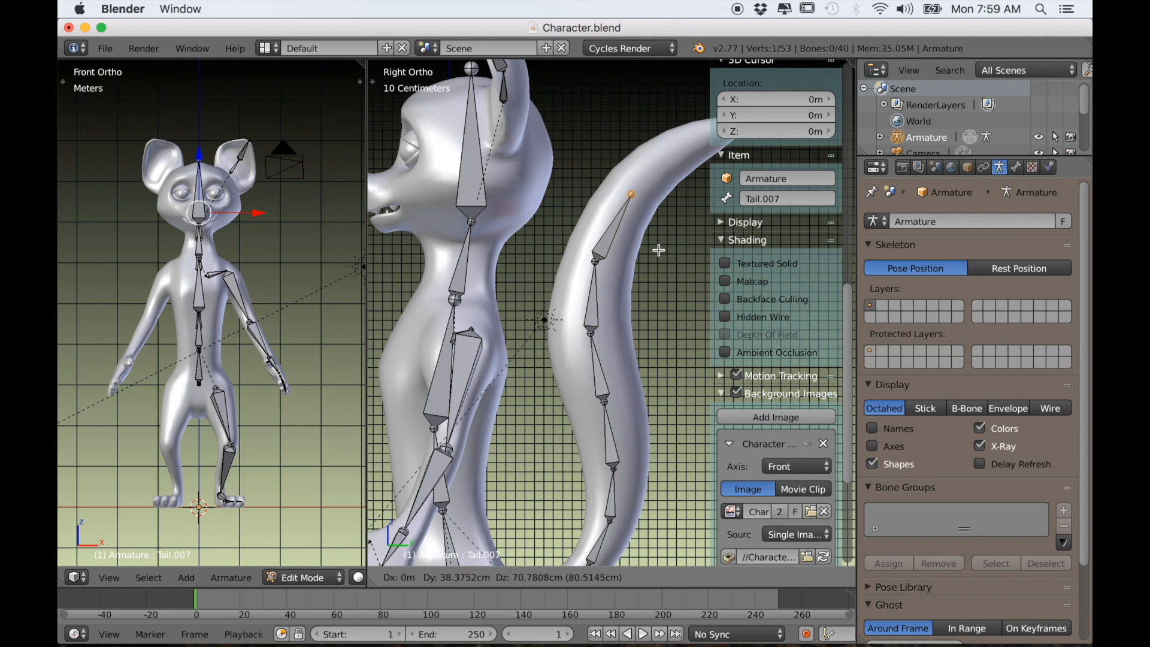
click(659, 250)
scroll(662, 257, down, 1)
shift+middle_drag(663, 257, 596, 324)
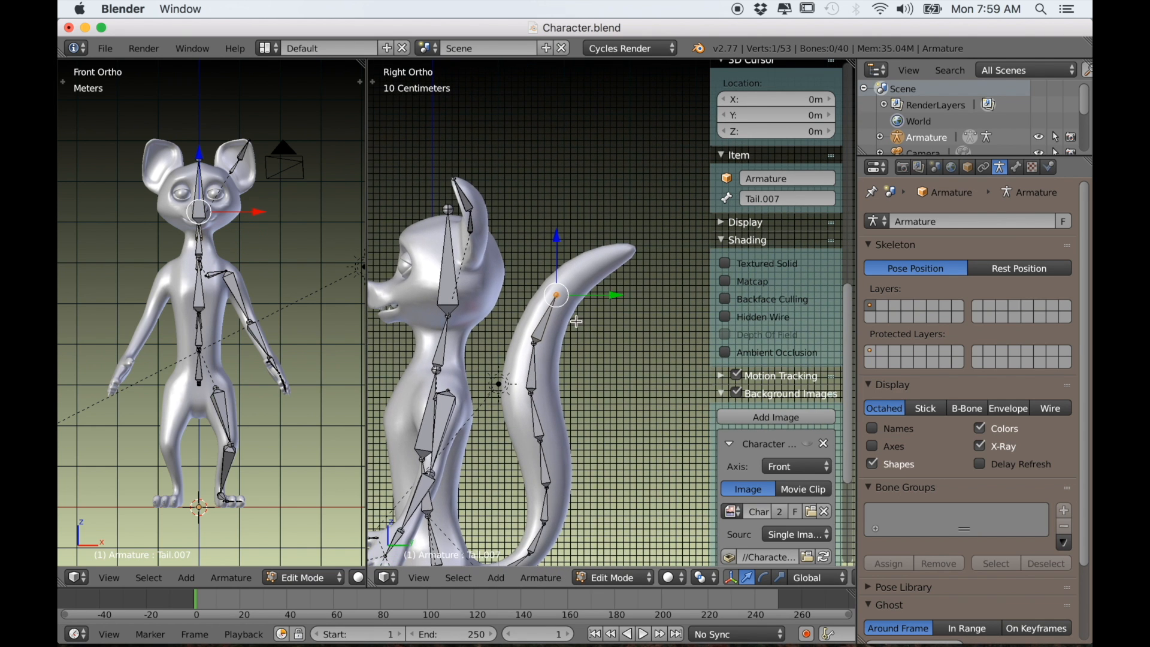
key(e)
click(608, 293)
key(e)
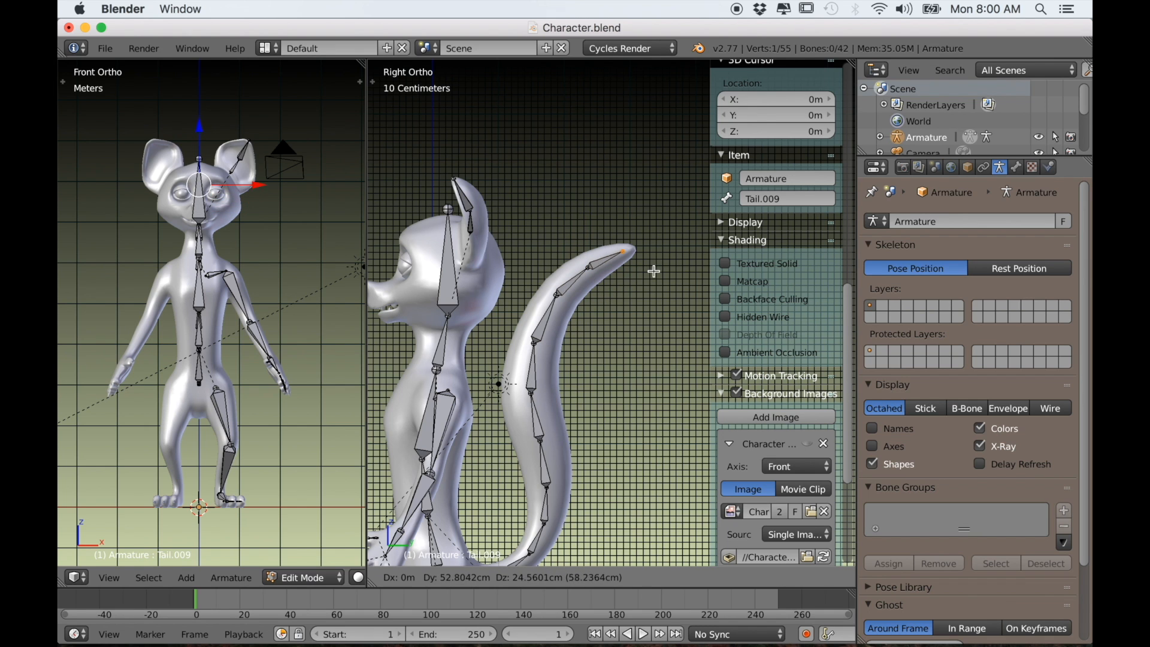
click(665, 259)
Step: Set the side view to the front view and join the two 3D views into one
scroll(600, 357, down, 2)
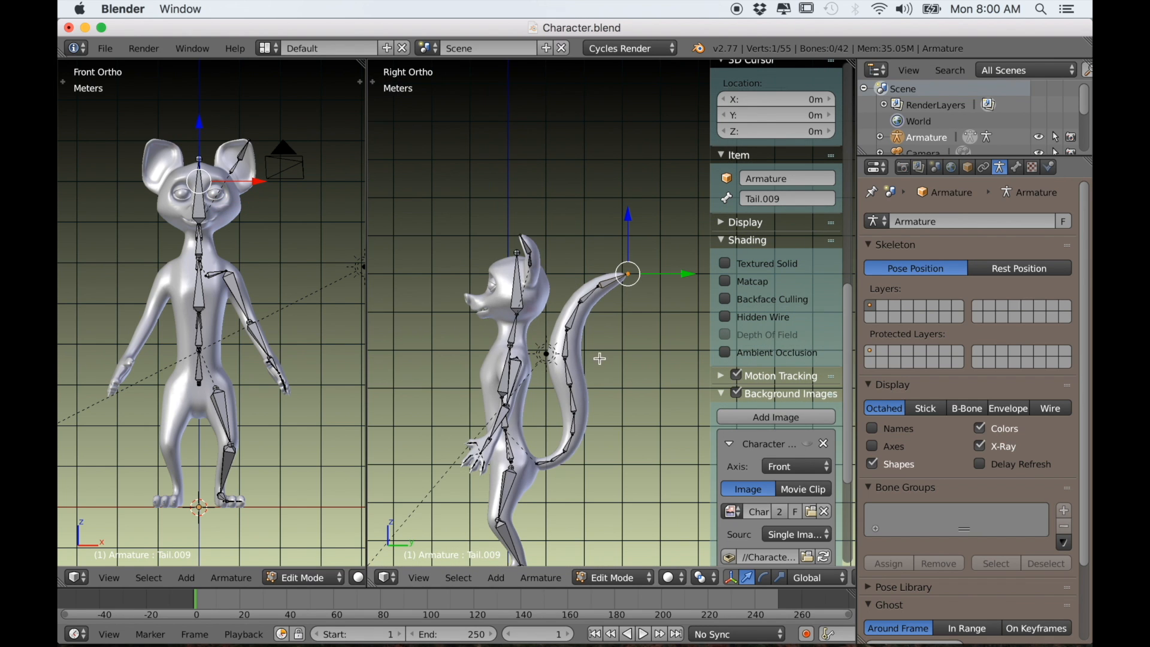
middle_drag(510, 451, 522, 483)
scroll(566, 471, up, 2)
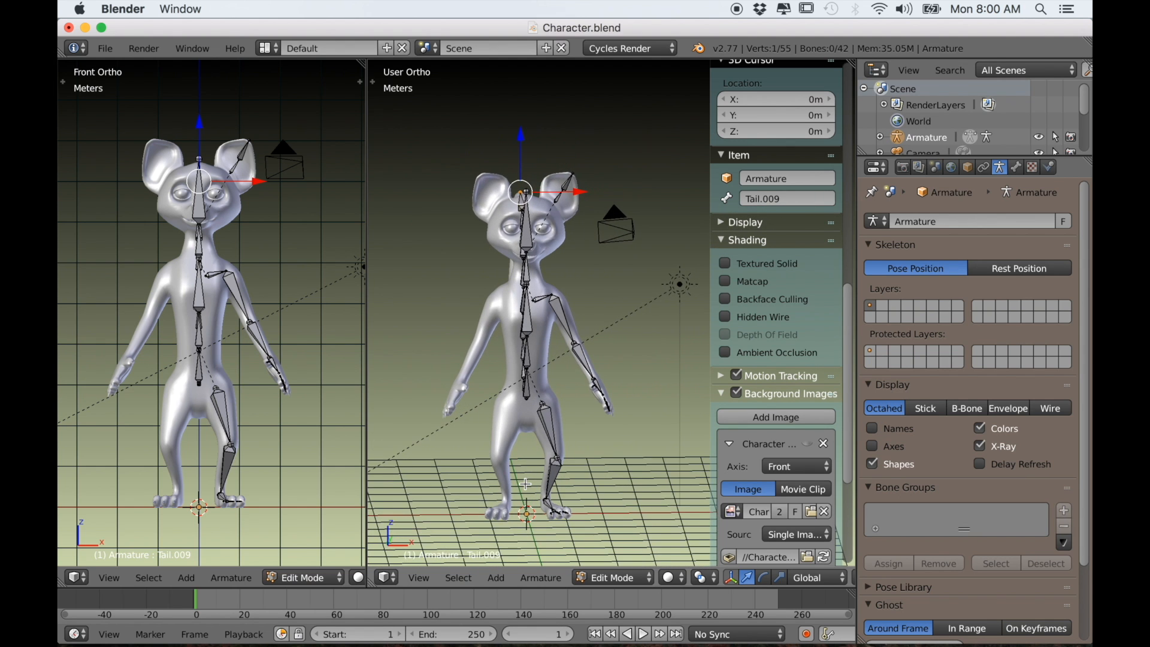
scroll(525, 479, up, 3)
scroll(530, 478, down, 3)
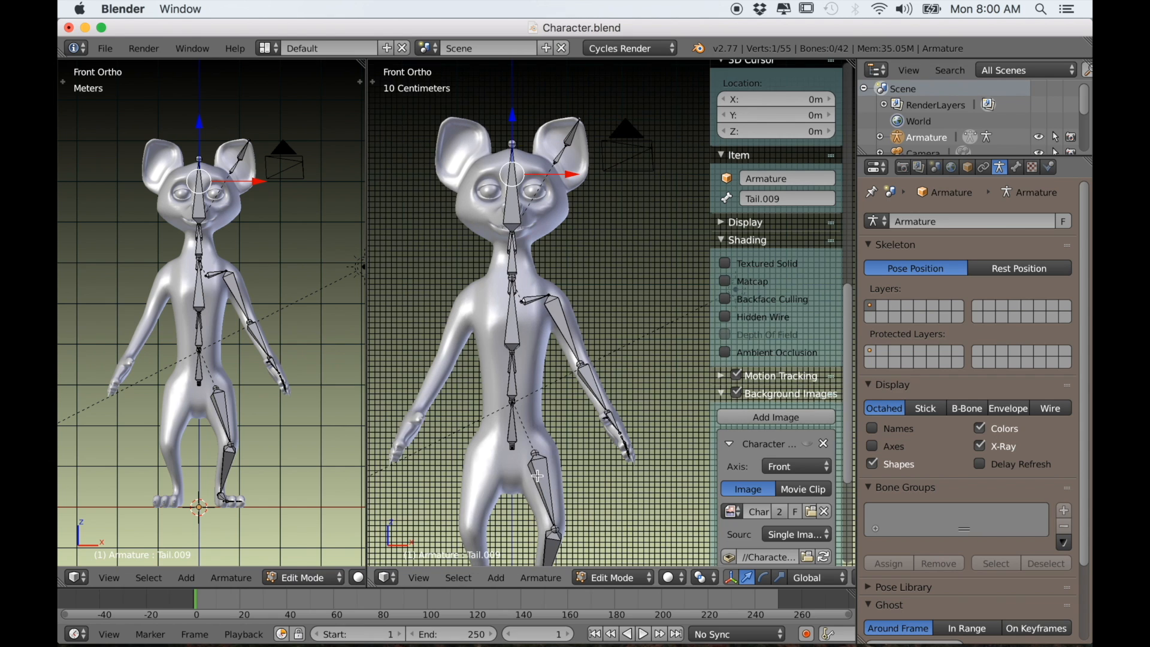
key(KP_1)
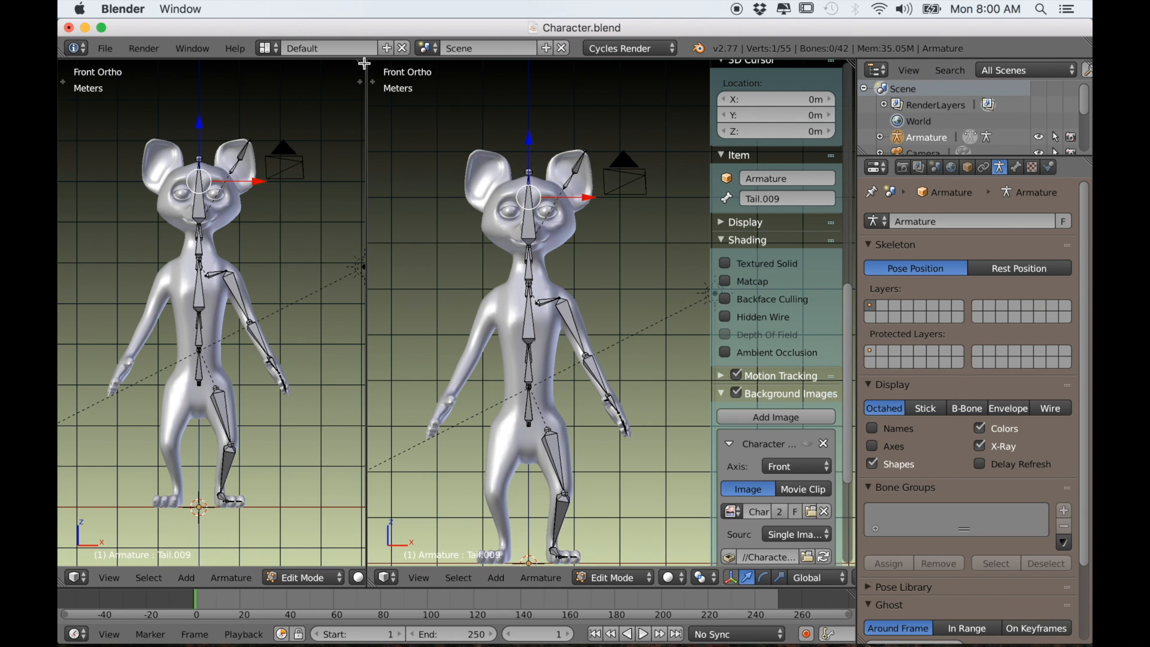
drag(364, 63, 398, 68)
scroll(477, 188, down, 3)
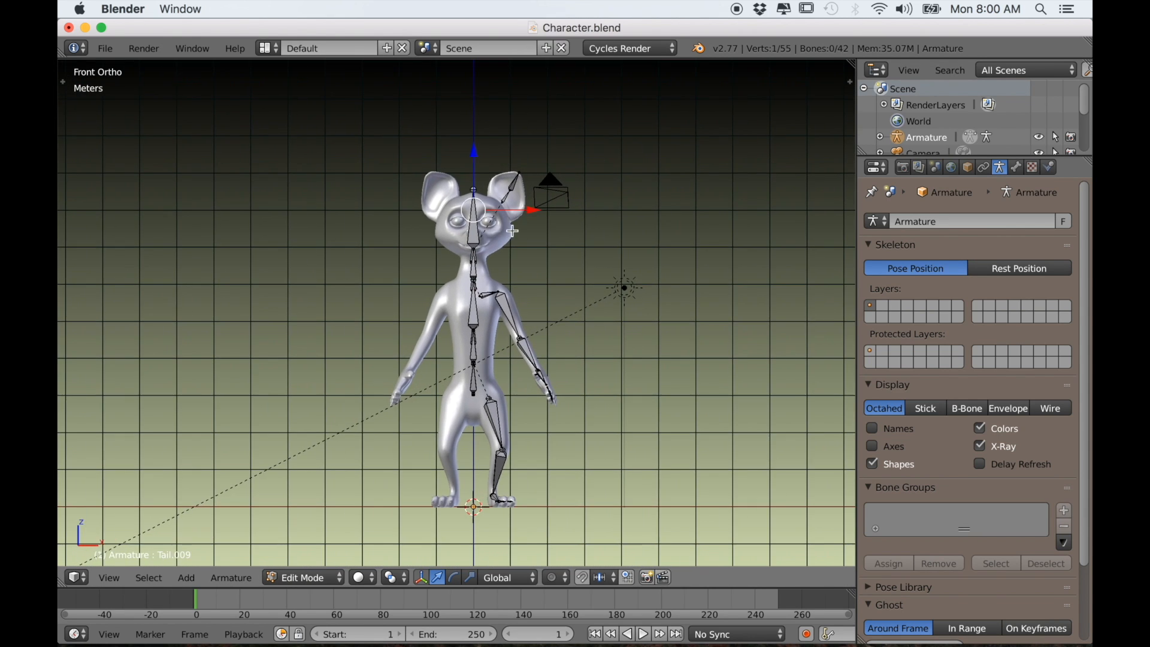
scroll(526, 269, up, 3)
scroll(512, 251, down, 2)
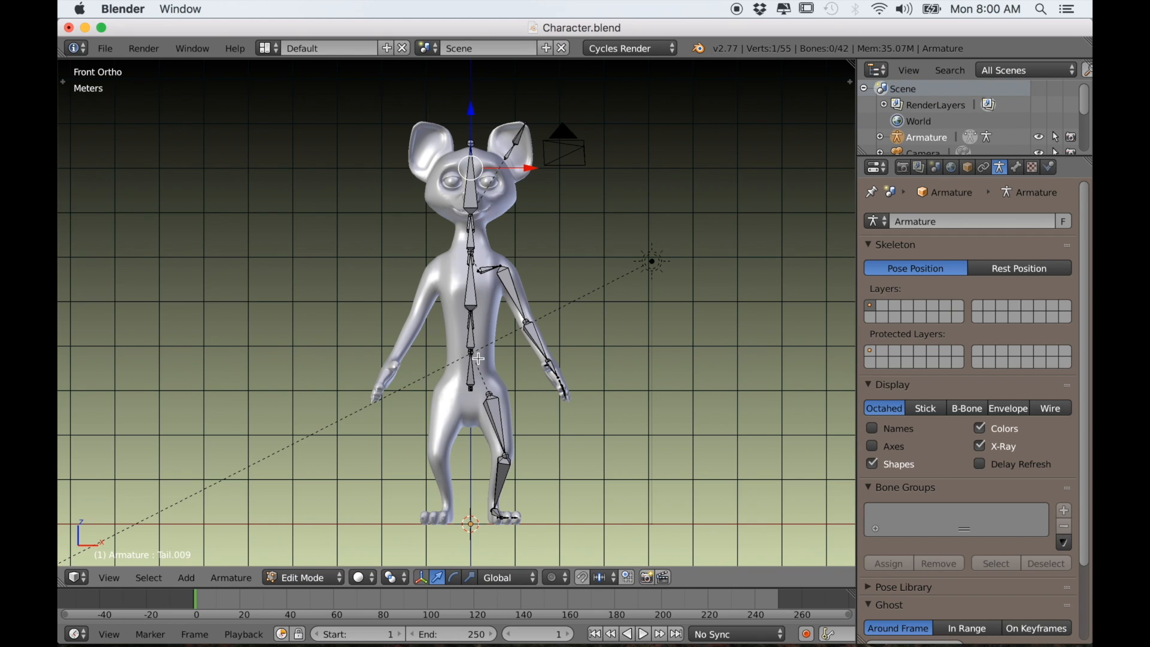
Step: Clear the selection, show the model in wireframe, and select all left arm, hand, leg, foot and ear bones plus the left shoulder bone
key(a)
key(z)
key(b)
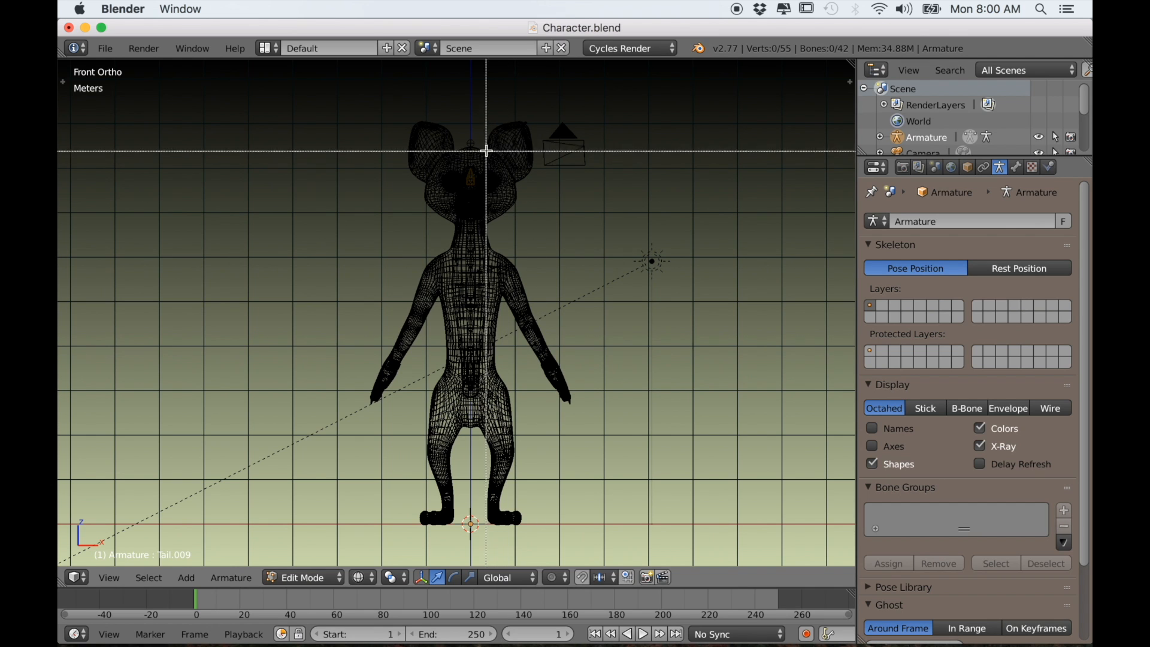
drag(479, 125, 645, 554)
key(b)
drag(511, 110, 544, 188)
scroll(516, 262, up, 1)
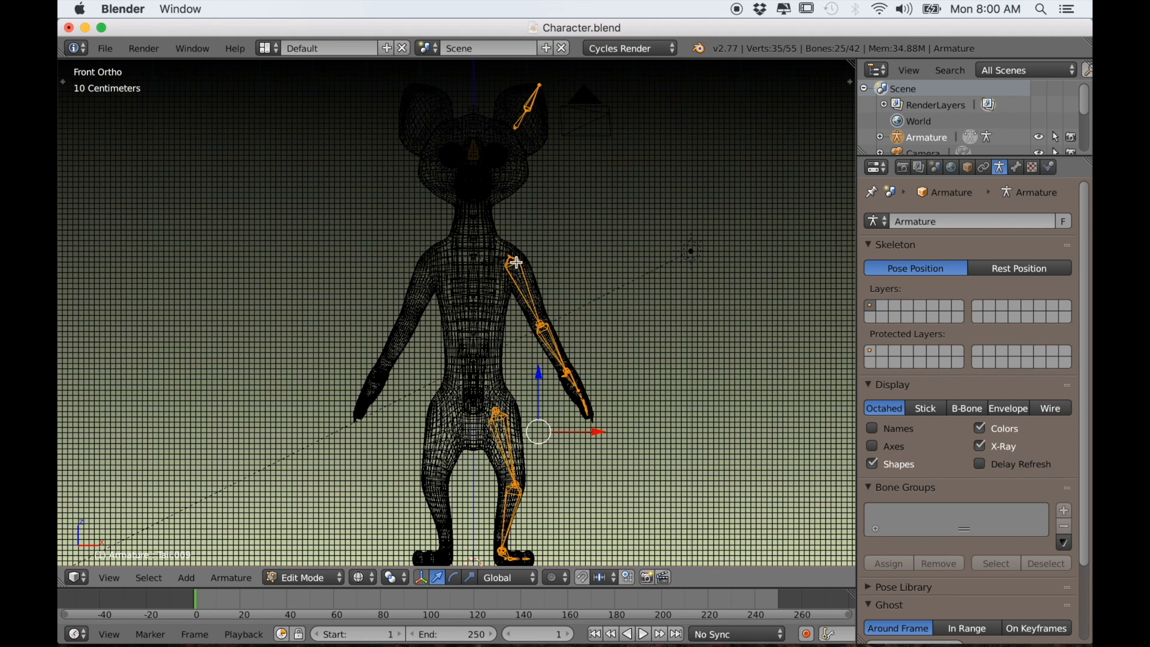
shift+right_click(498, 262)
Step: Check the left-side bone selection from another angle and return to the front view with solid shading
scroll(574, 250, down, 3)
mouse_move(574, 250)
middle_down()
mouse_move(526, 320)
mouse_move(521, 295)
mouse_move(598, 321)
mouse_move(560, 303)
mouse_move(603, 288)
mouse_move(606, 275)
mouse_move(541, 364)
mouse_move(509, 360)
middle_up()
scroll(549, 300, up, 3)
scroll(521, 295, down, 2)
scroll(542, 364, up, 2)
key(KP_1)
scroll(541, 360, down, 2)
key(z)
scroll(508, 360, up, 2)
scroll(514, 358, up, 1)
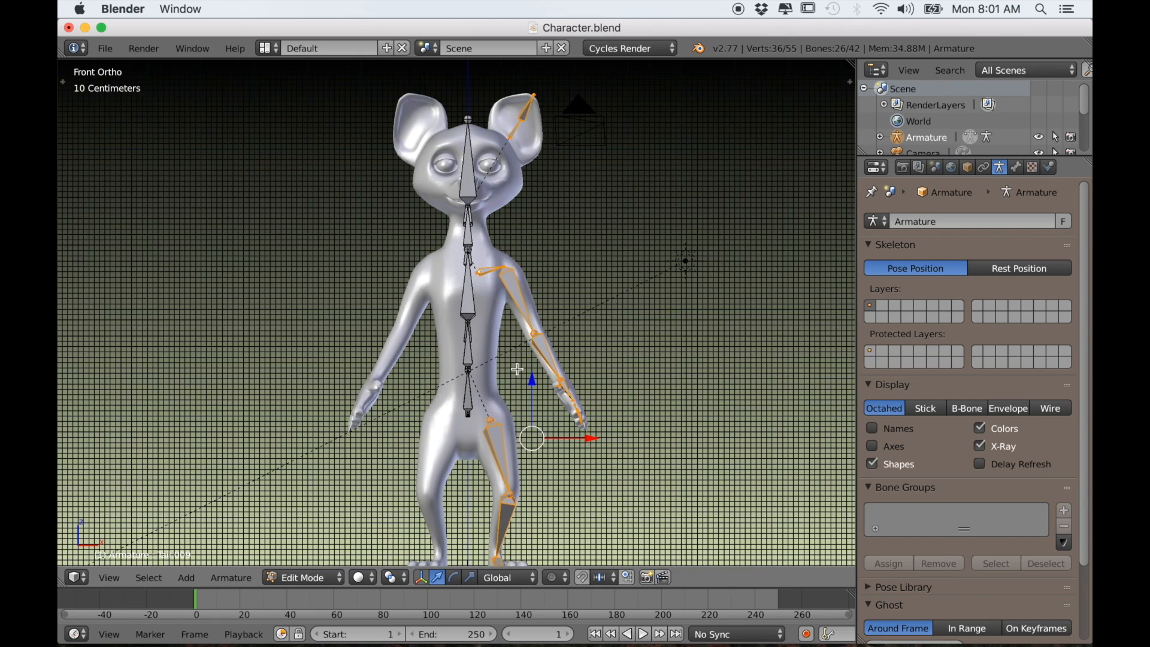
scroll(516, 353, down, 1)
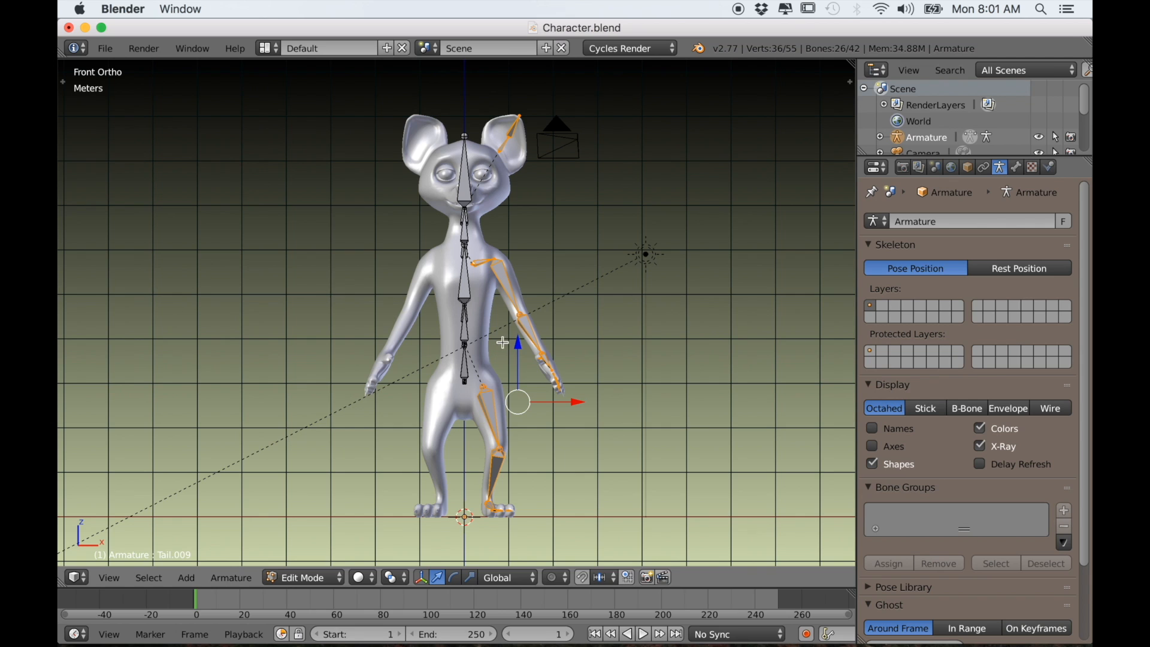
Step: Duplicate the selected left-side bones in place and set the pivot point to 3D Cursor
key(shift+d)
key(Escape)
click(359, 577)
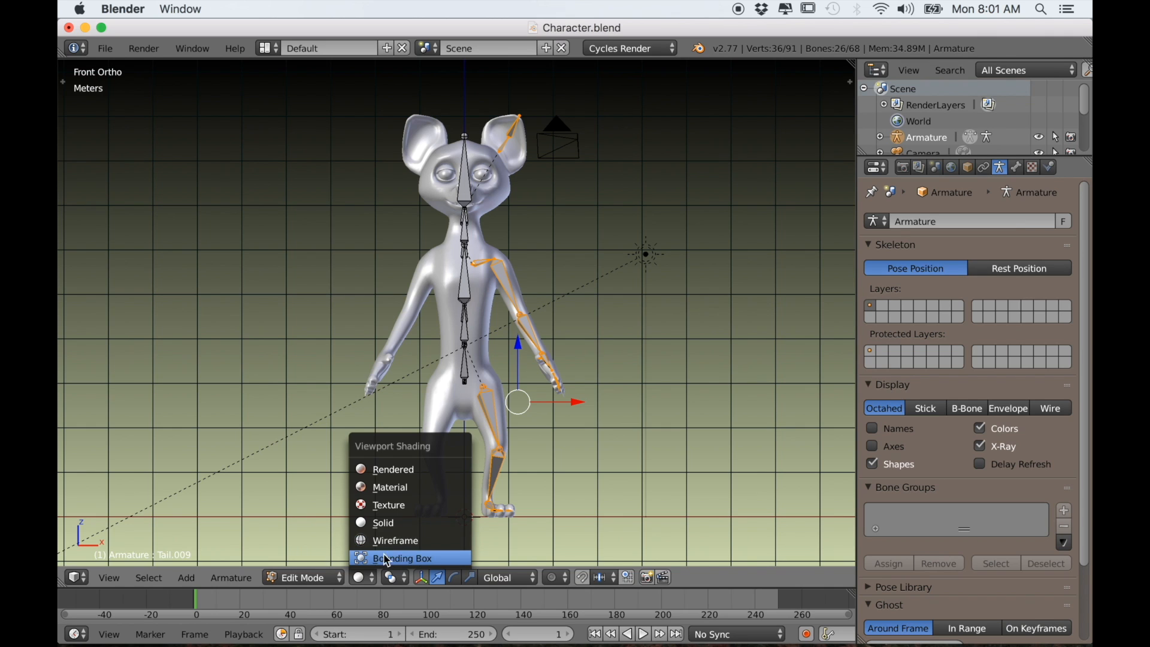
click(390, 577)
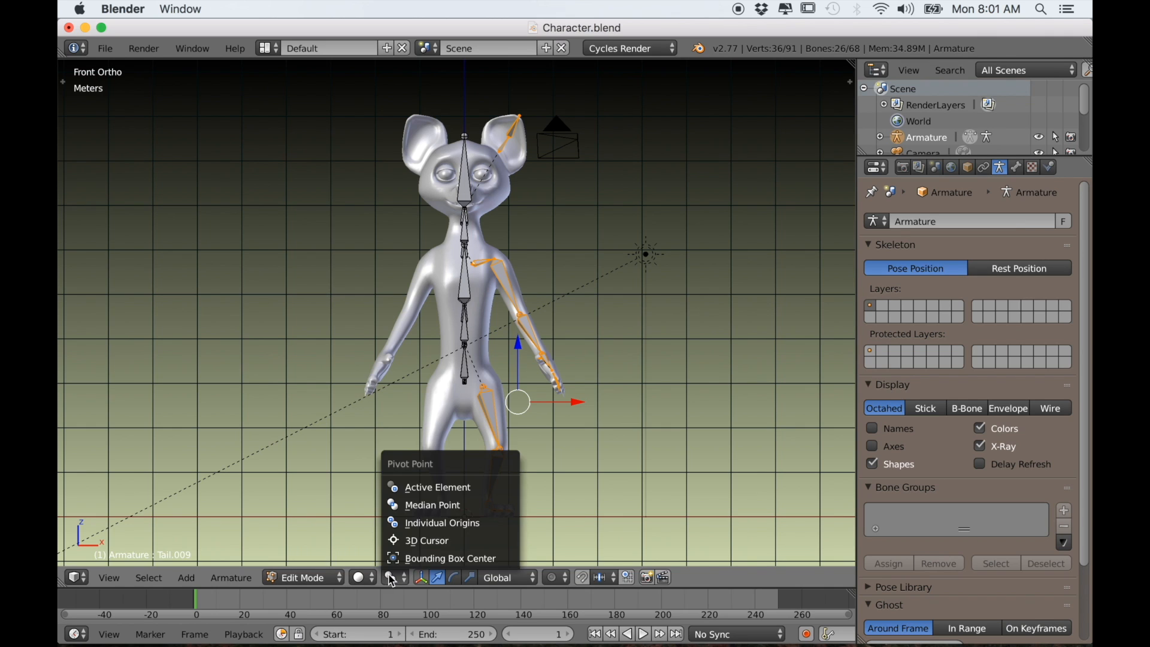
click(414, 543)
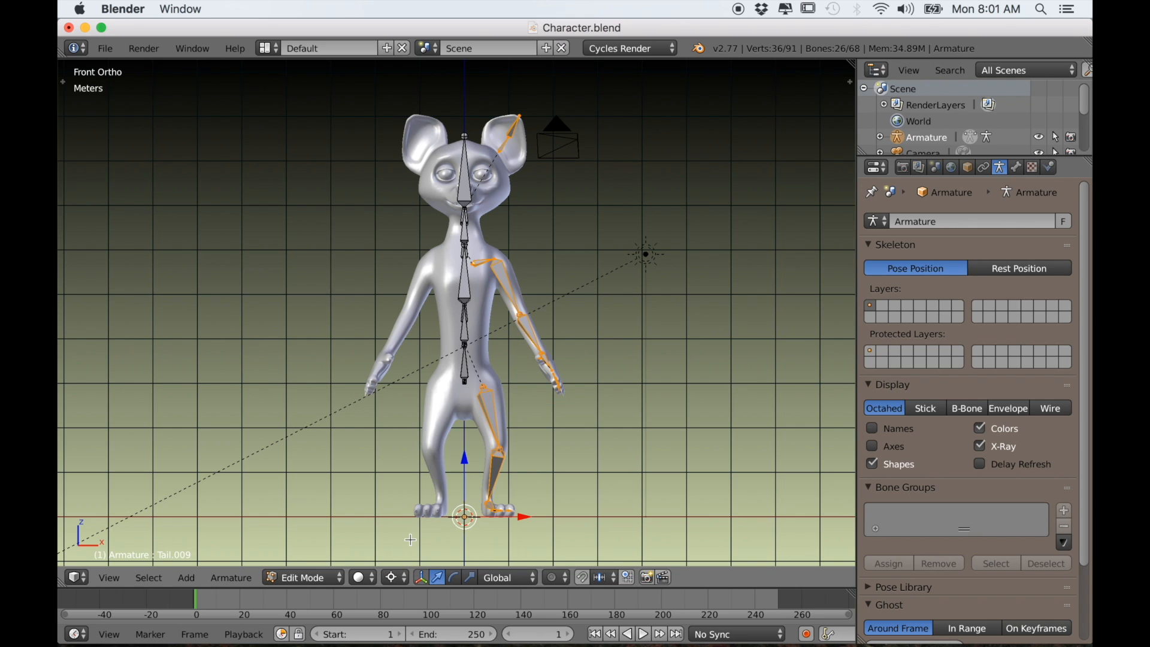
Step: Mirror the duplicated bones to the character's other side with X Local
click(251, 580)
mouse_move(255, 543)
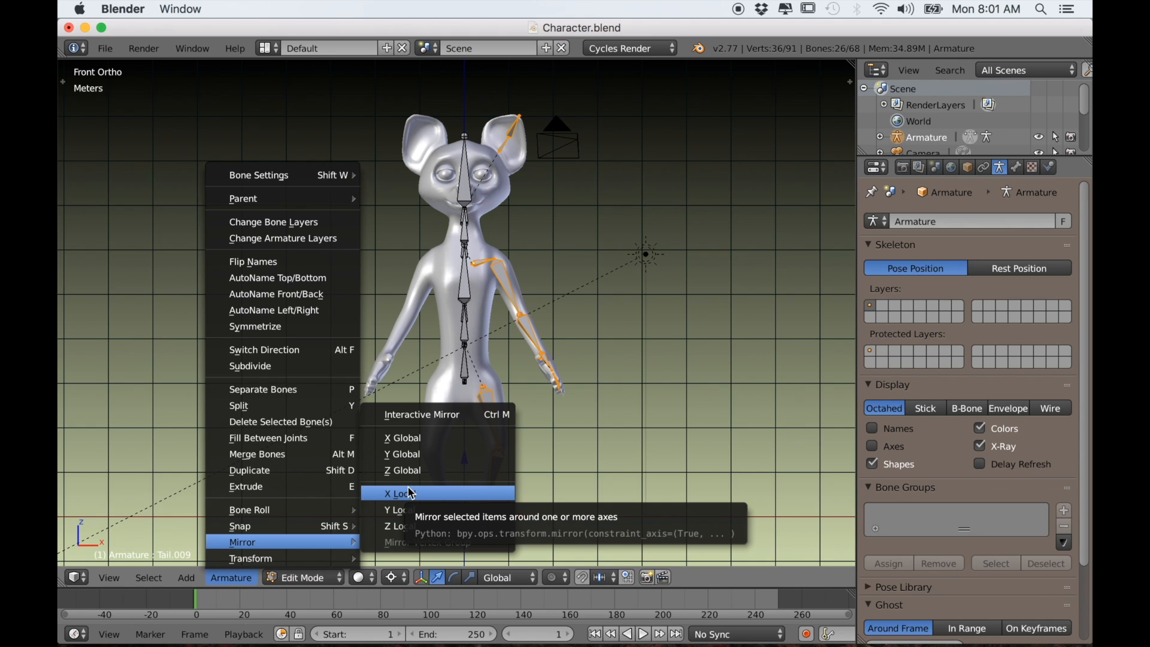
click(426, 494)
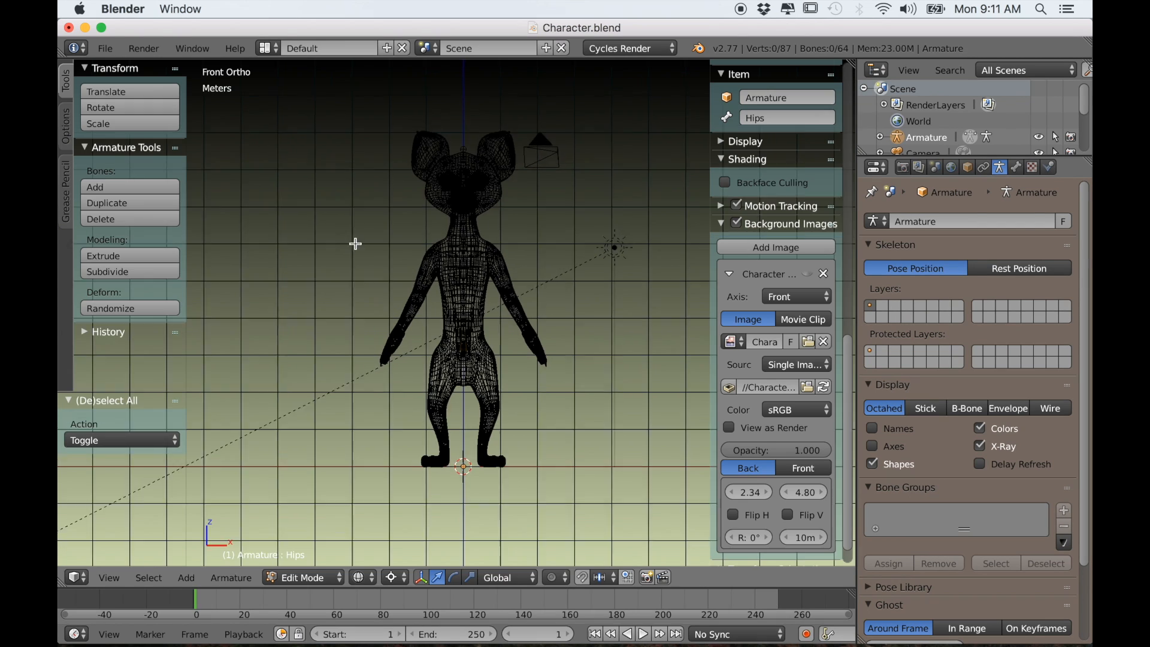
Step: Select all the mirrored bones on the character's right side and return the model to solid shading
drag(330, 144, 468, 542)
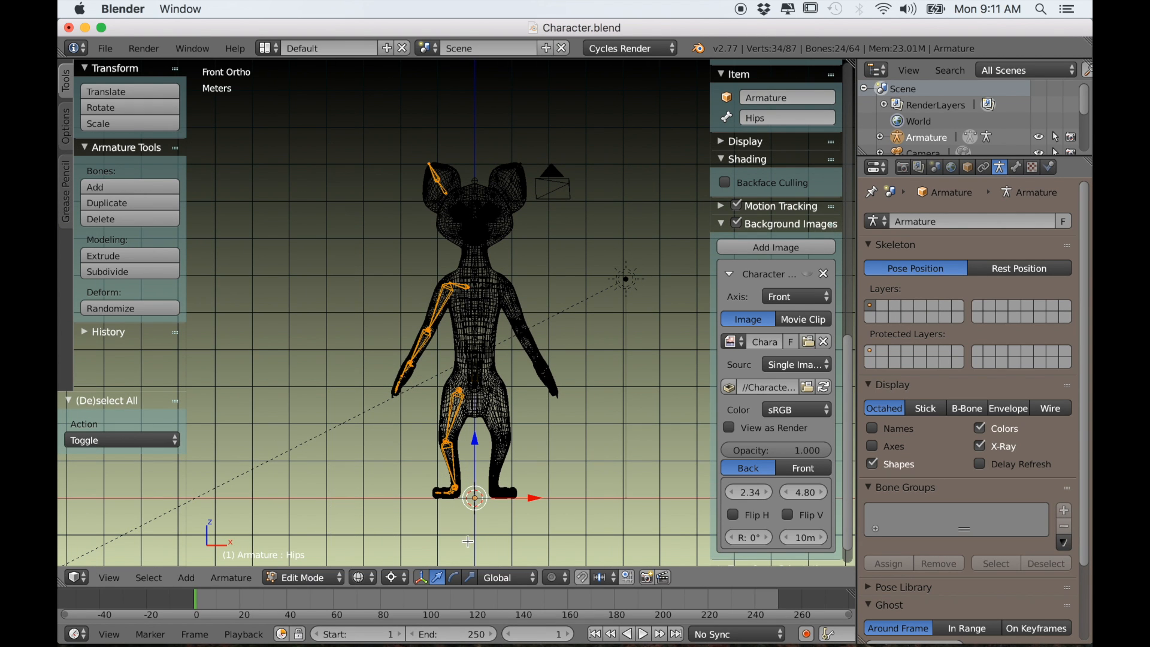
key(z)
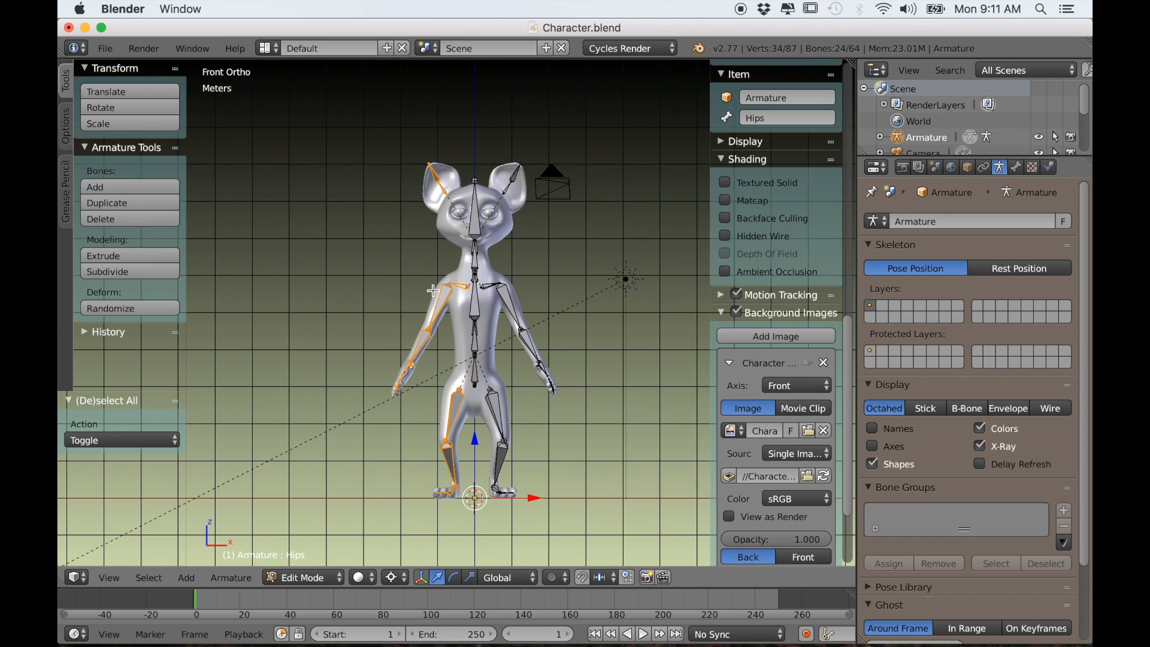
scroll(443, 274, up, 6)
scroll(443, 275, down, 6)
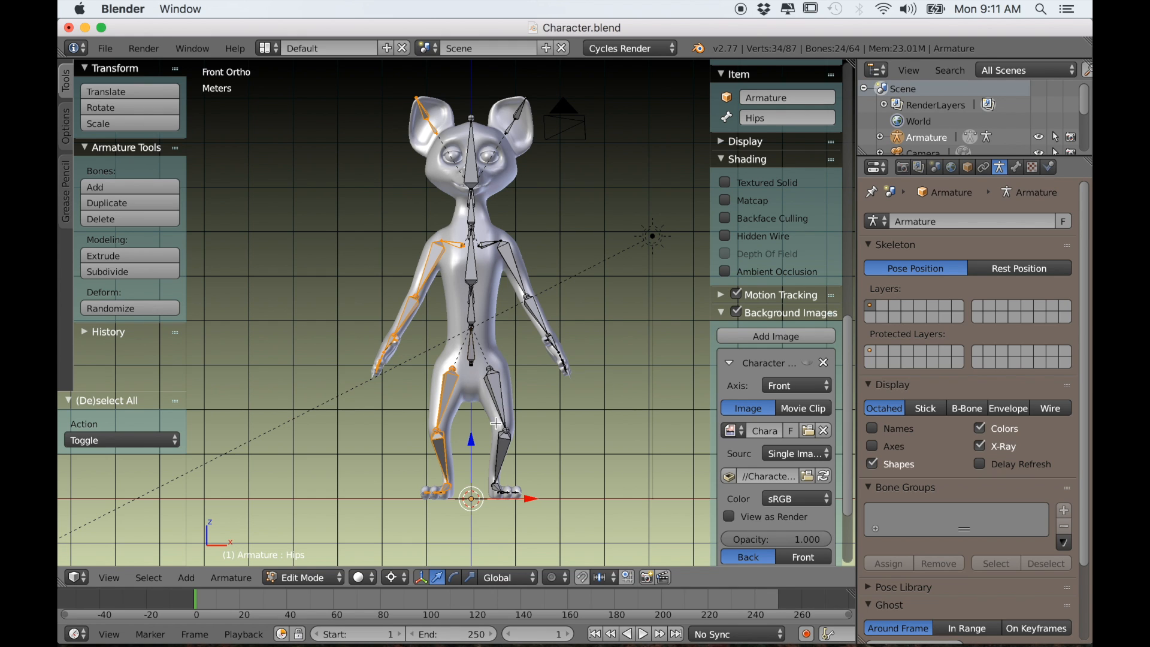
Step: Reveal the hidden bones and apply Flip Names to the selected right-side bones
key(alt+h)
shift+right_click(484, 492)
shift+middle_drag(497, 332, 494, 355)
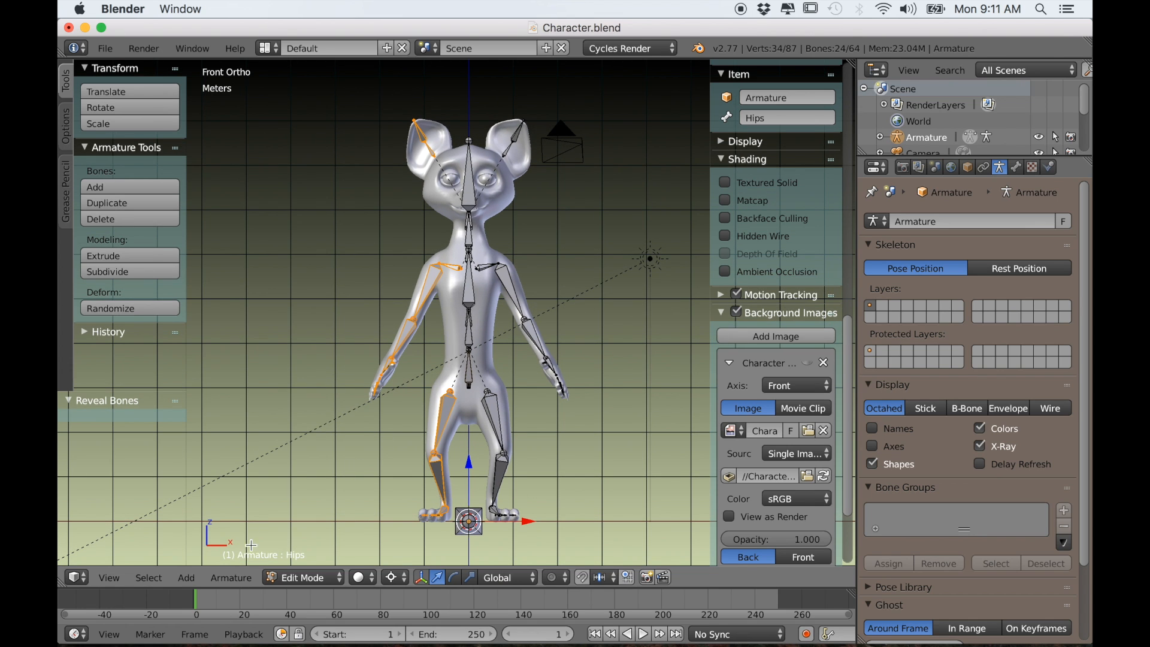
click(235, 577)
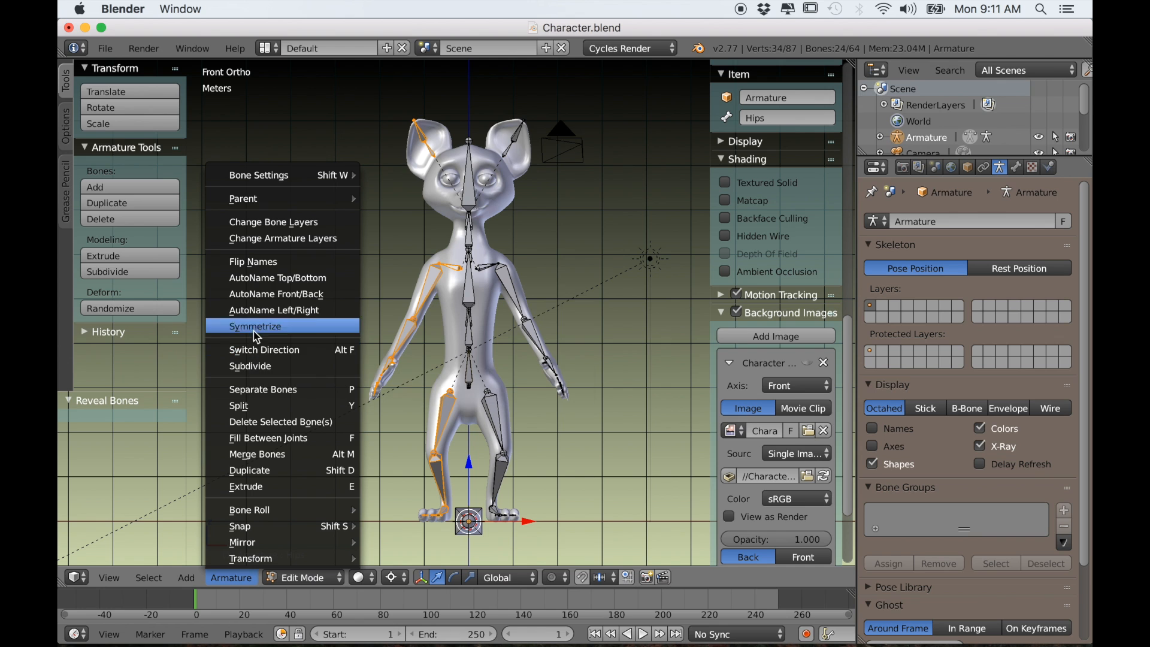
click(264, 262)
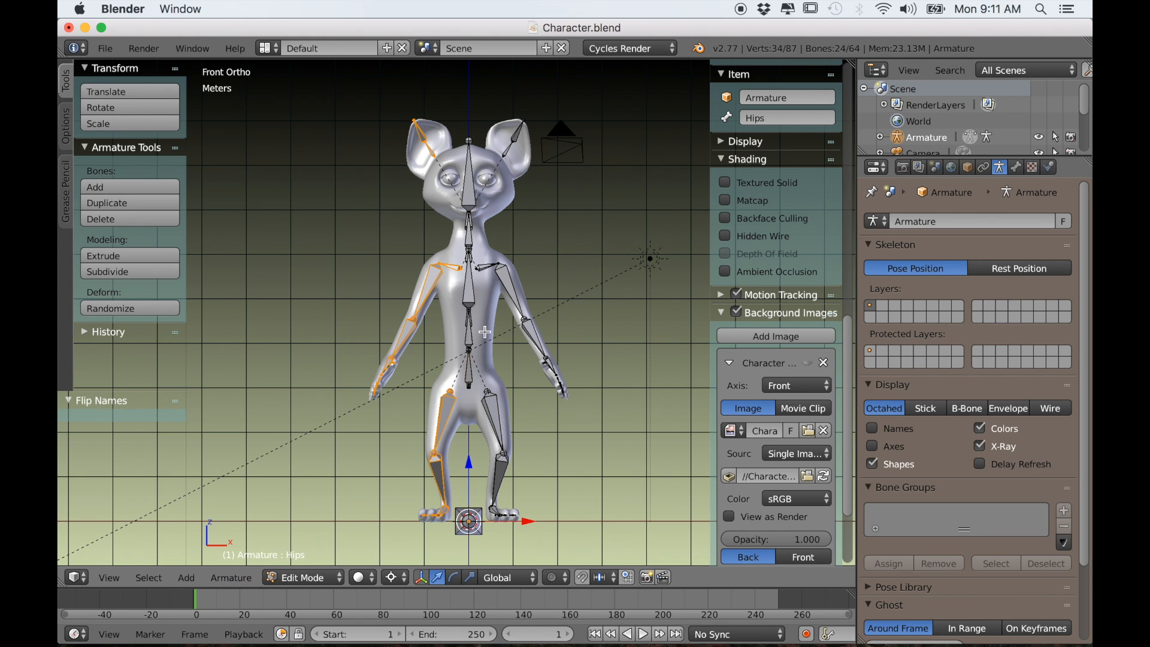
Step: Select the upper arm and upper leg bones on both sides in turn to check their name suffixes
scroll(474, 337, up, 1)
right_click(427, 274)
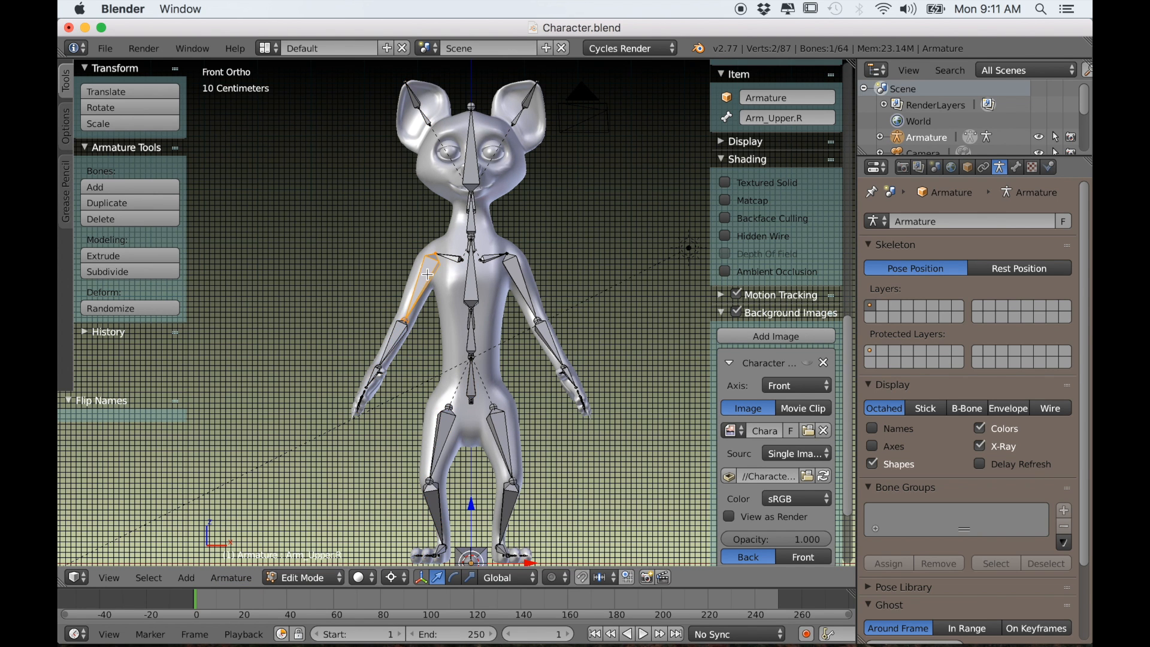
scroll(753, 237, up, 5)
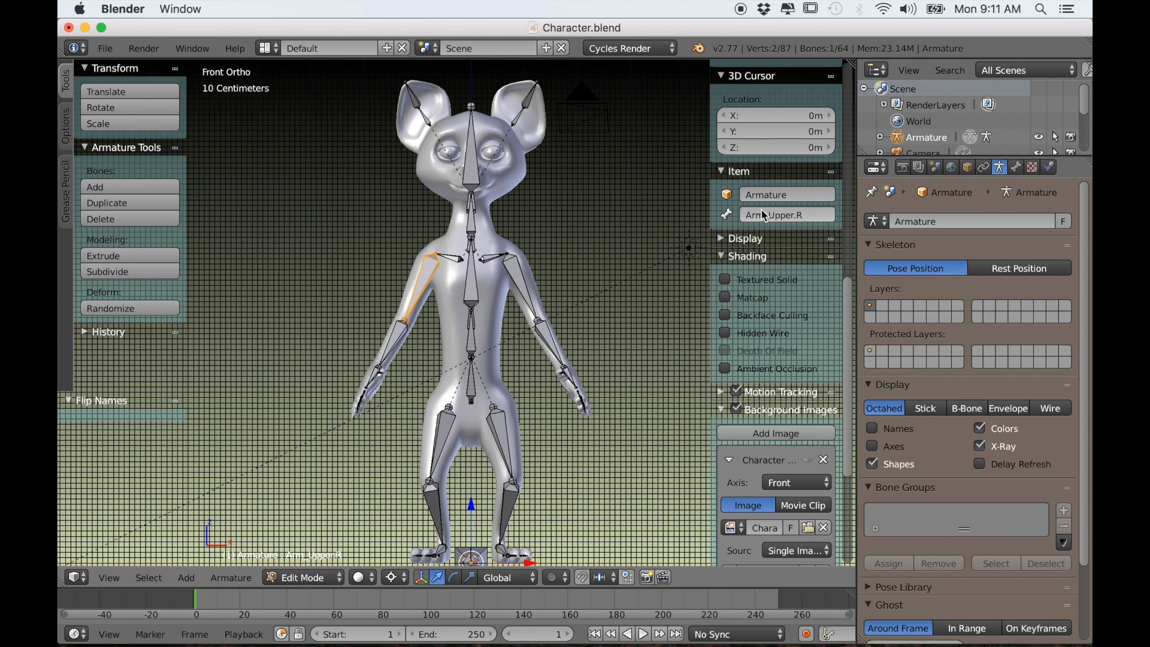
right_click(519, 292)
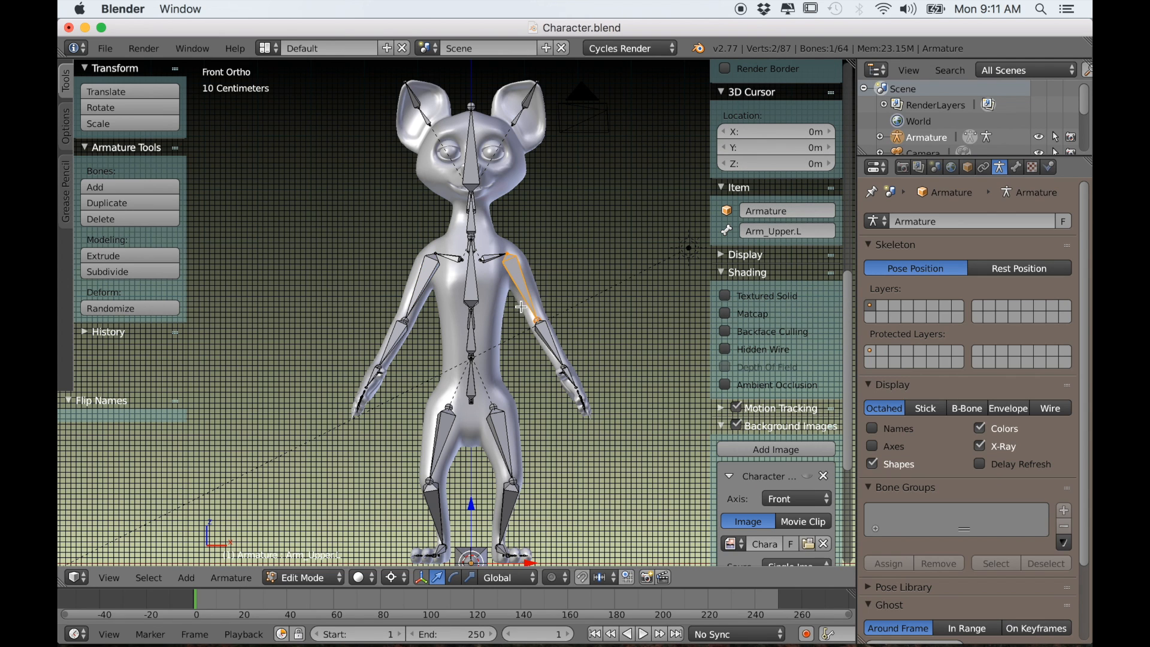
right_click(446, 442)
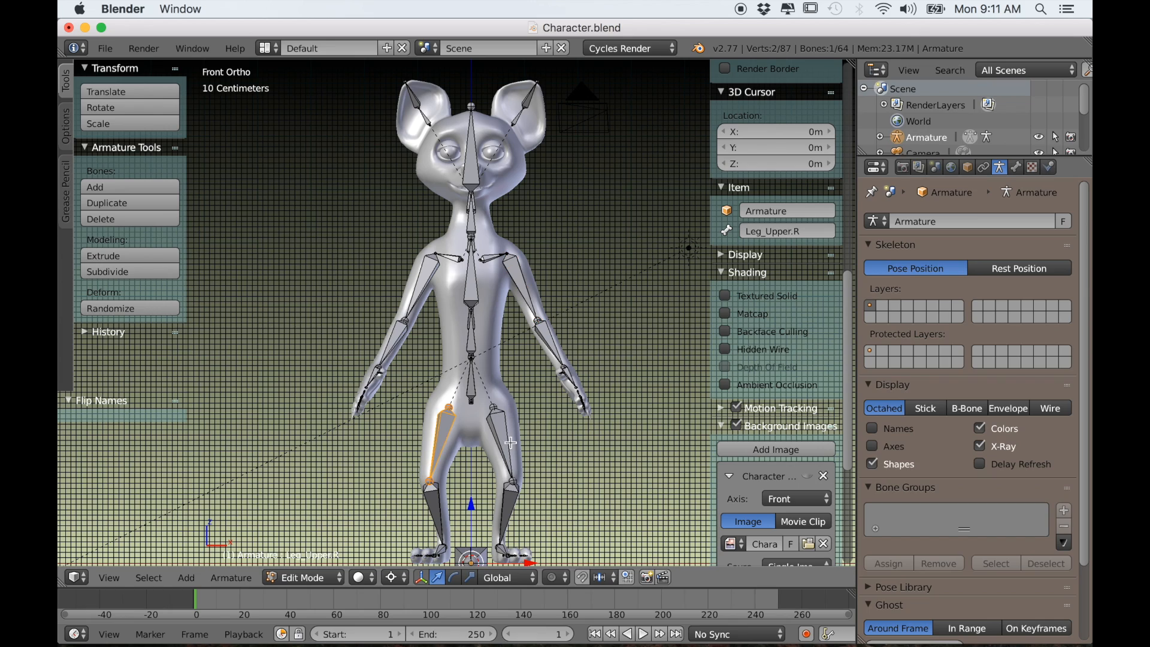
right_click(502, 443)
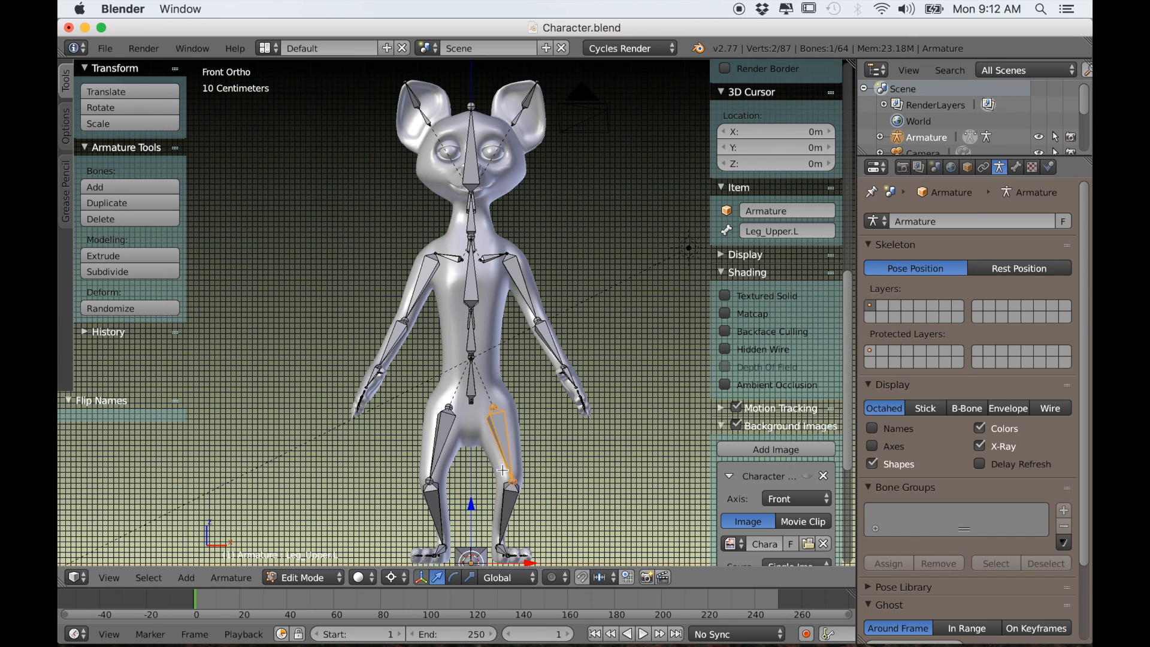
Step: Try to adjust the bone roll of the right upper leg bone
scroll(503, 471, up, 2)
shift+middle_drag(540, 496, 462, 326)
scroll(407, 340, up, 3)
shift+middle_drag(351, 353, 439, 365)
scroll(452, 361, up, 1)
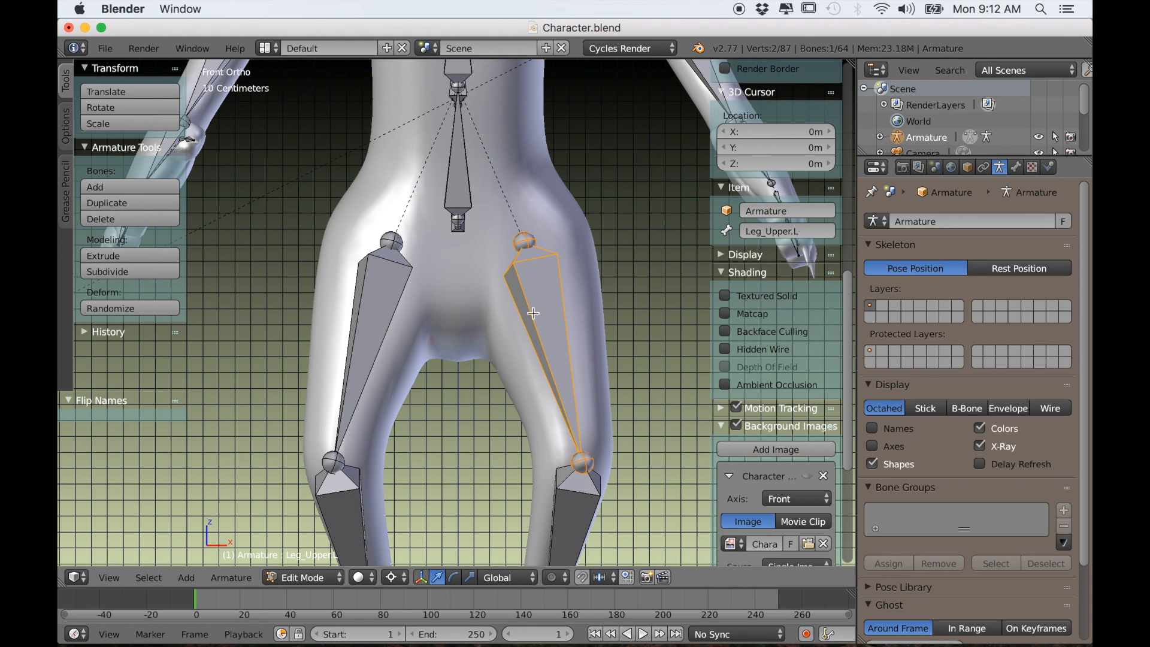
right_click(386, 306)
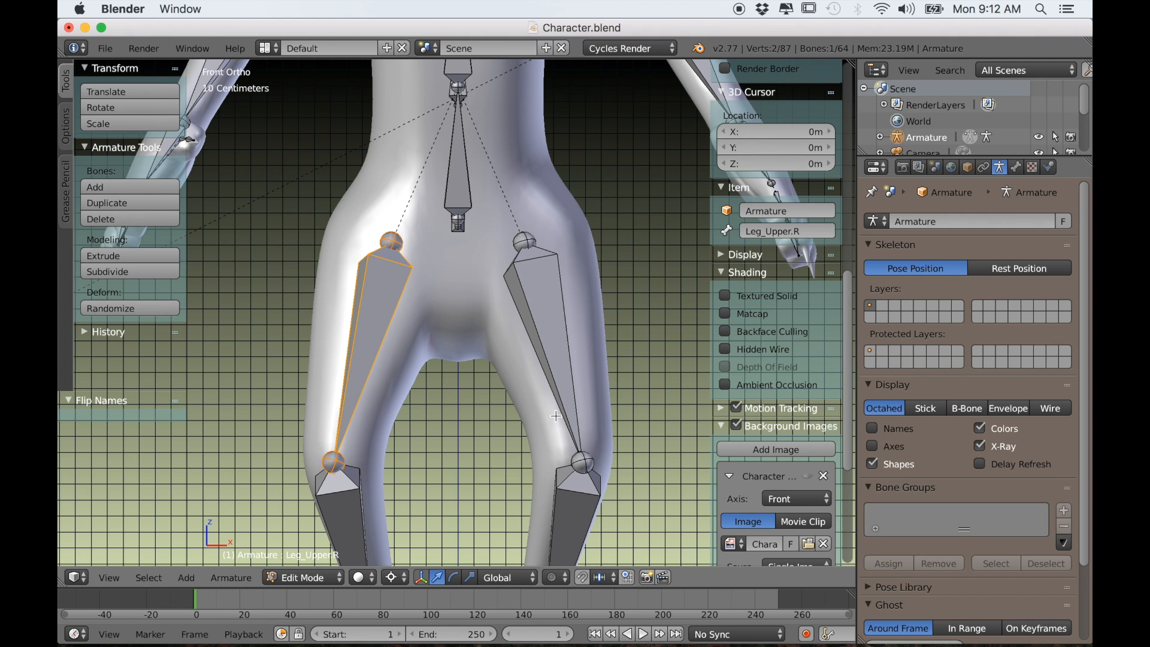
key(ctrl+r)
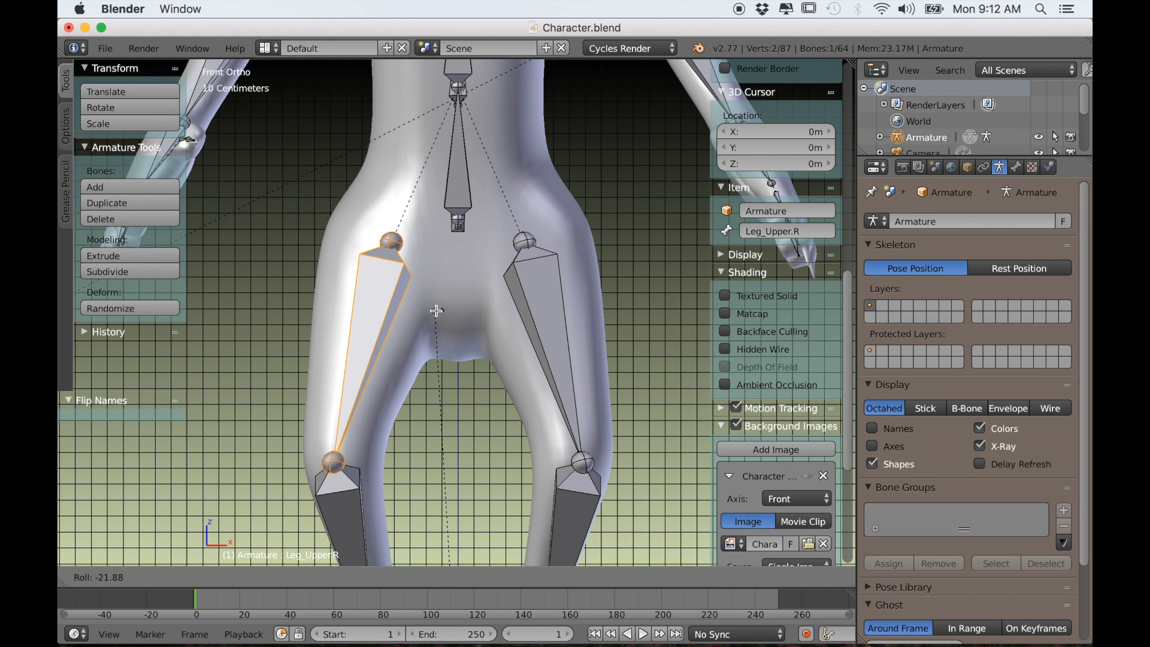
click(402, 310)
scroll(431, 471, down, 4)
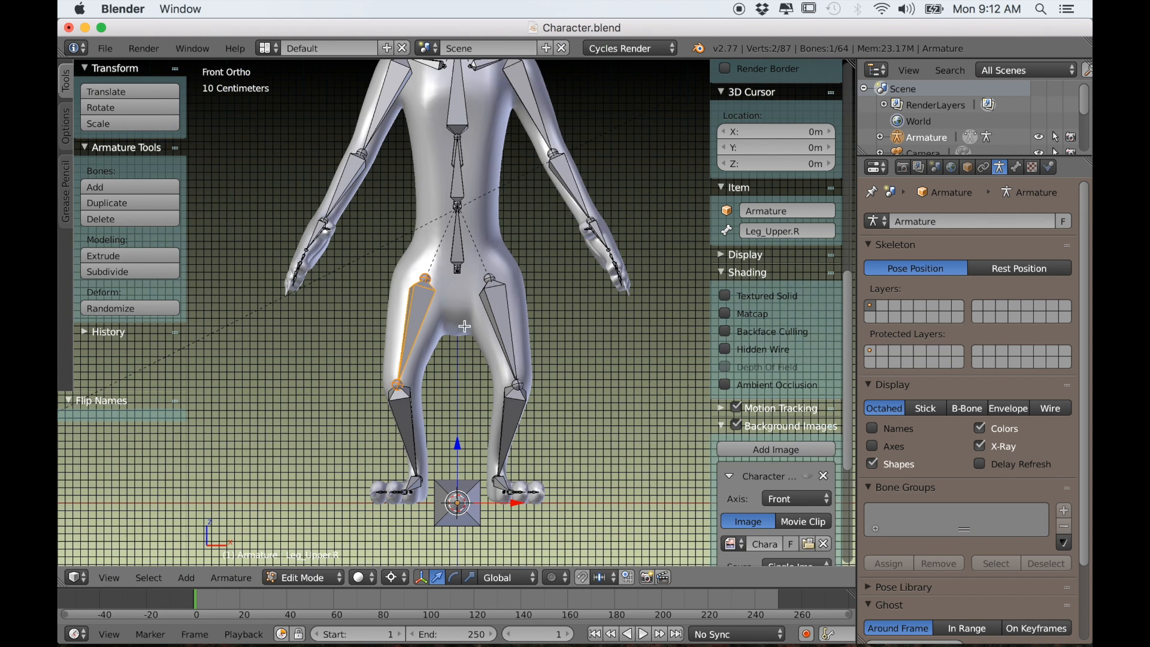
scroll(432, 383, up, 6)
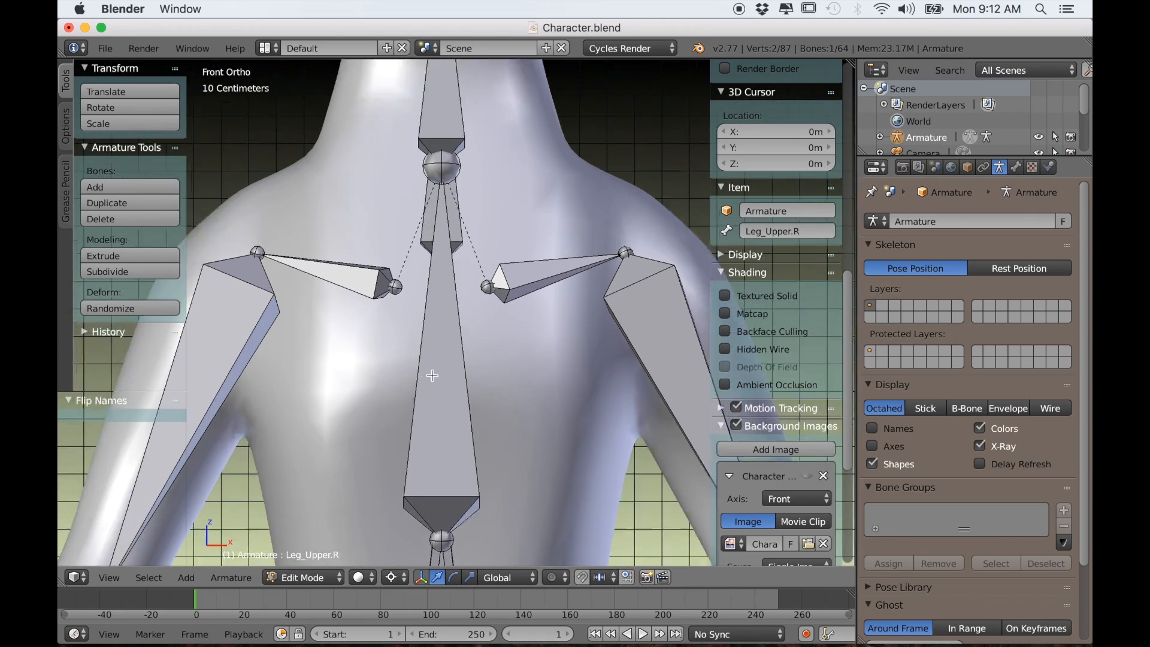
scroll(330, 282, down, 6)
Step: Show the X-Axis Mirror armature option, clear the selection, and select all centre and left-side bones in wireframe, ending in solid shading
key(a)
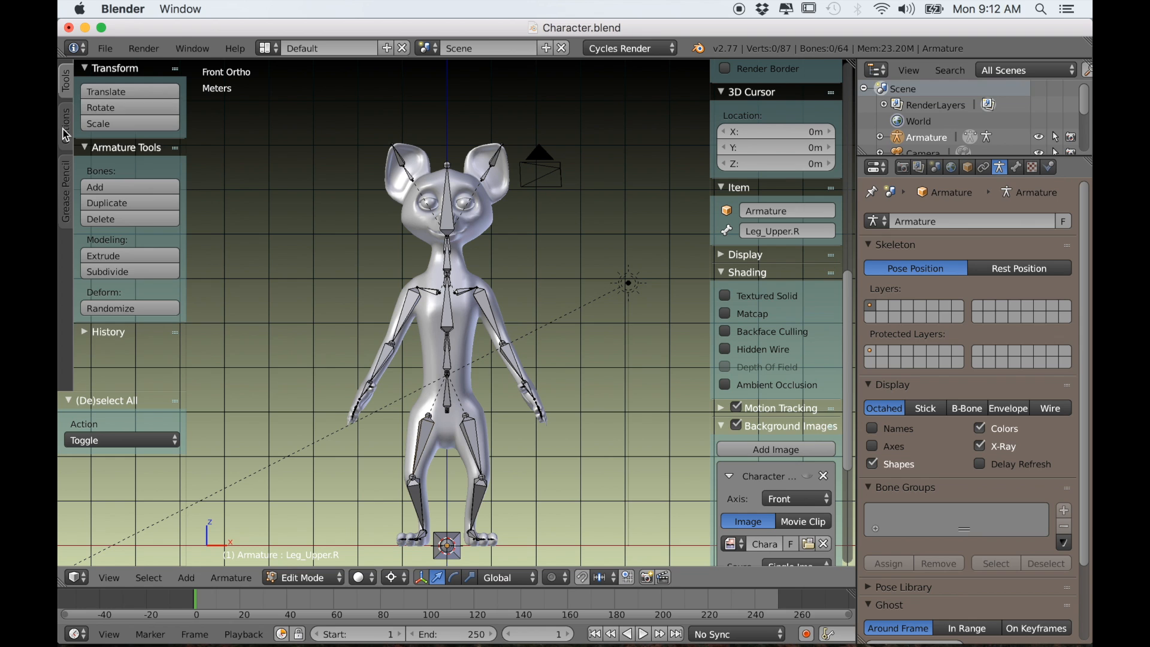
click(66, 129)
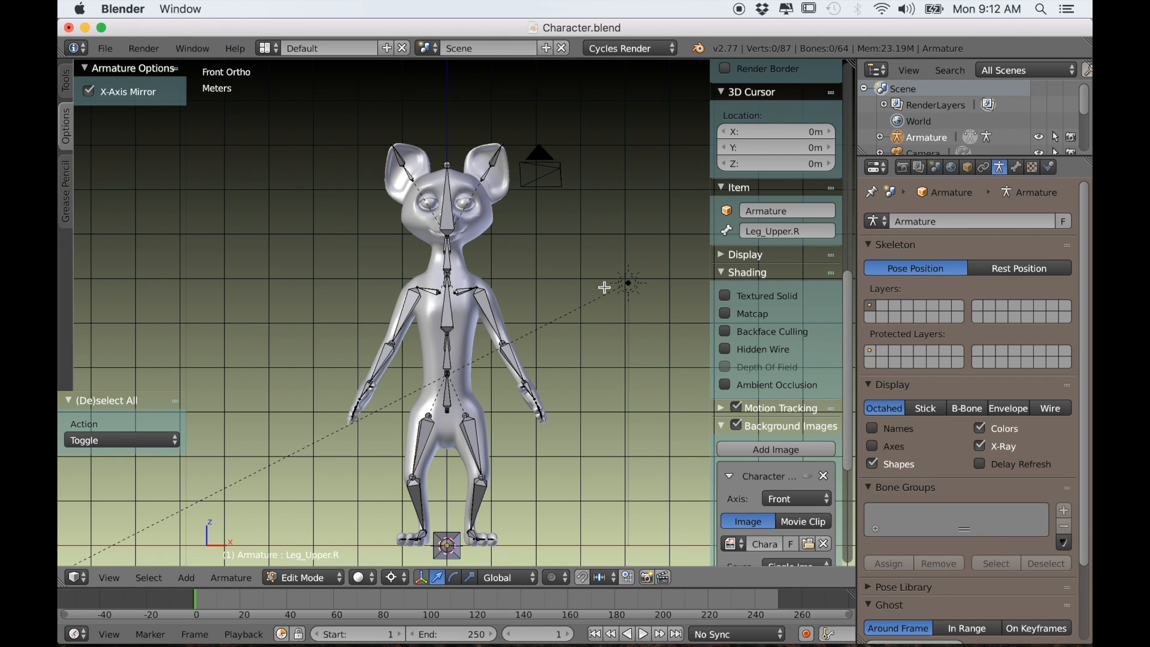
shift+middle_drag(604, 287, 609, 277)
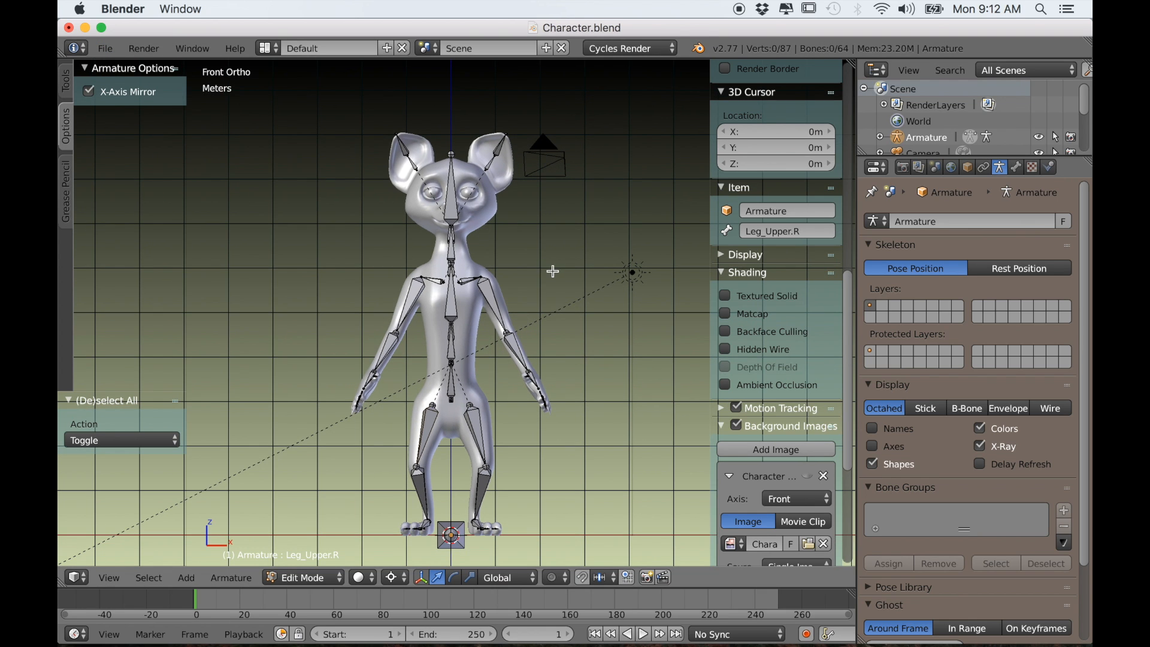
key(a)
key(a)
key(z)
key(b)
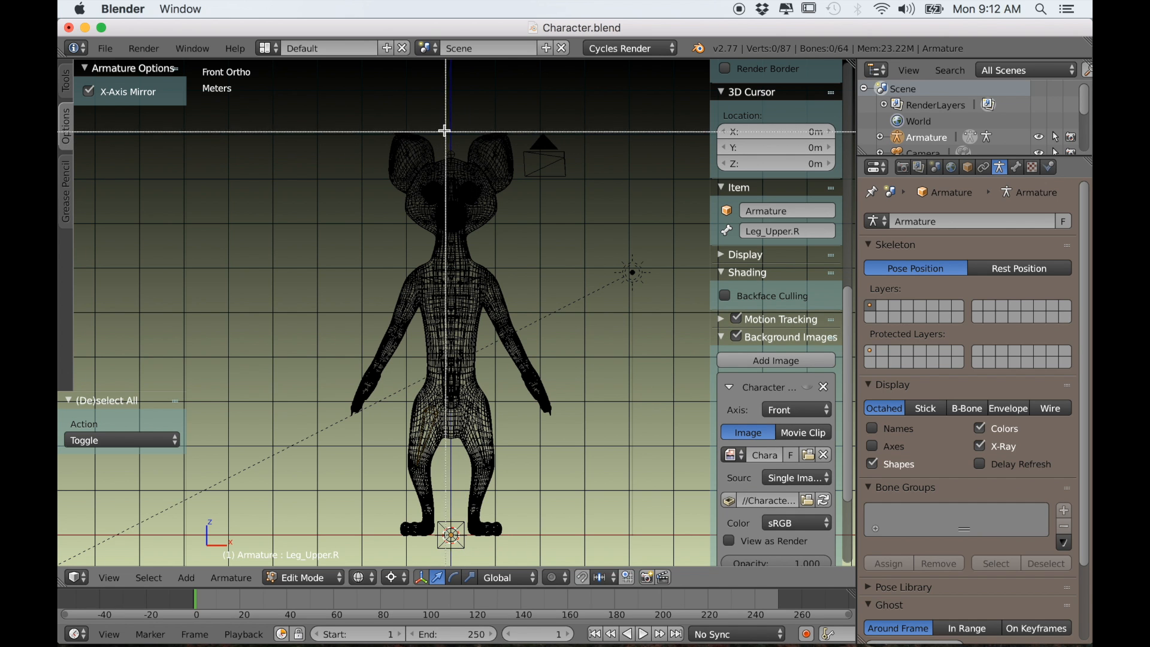
drag(444, 130, 623, 599)
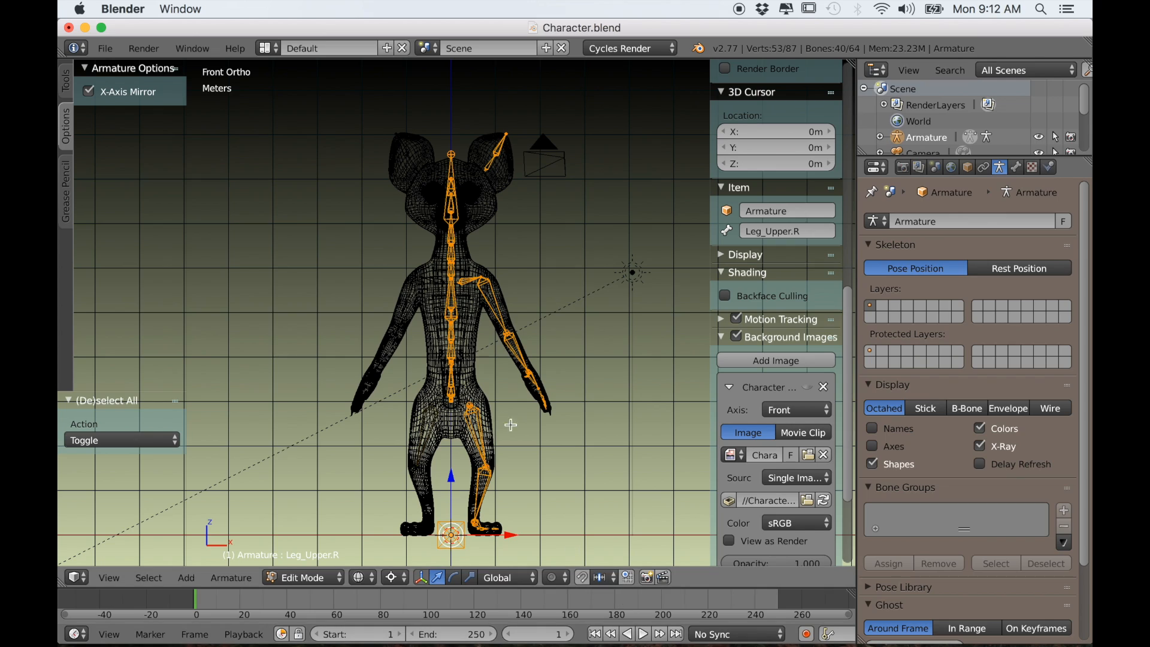
mouse_move(487, 302)
middle_down()
mouse_move(483, 291)
mouse_move(490, 343)
mouse_move(467, 311)
mouse_move(473, 329)
mouse_move(459, 344)
mouse_move(496, 343)
mouse_move(480, 88)
middle_up()
key(z)
key(KP_1)
scroll(505, 373, up, 8)
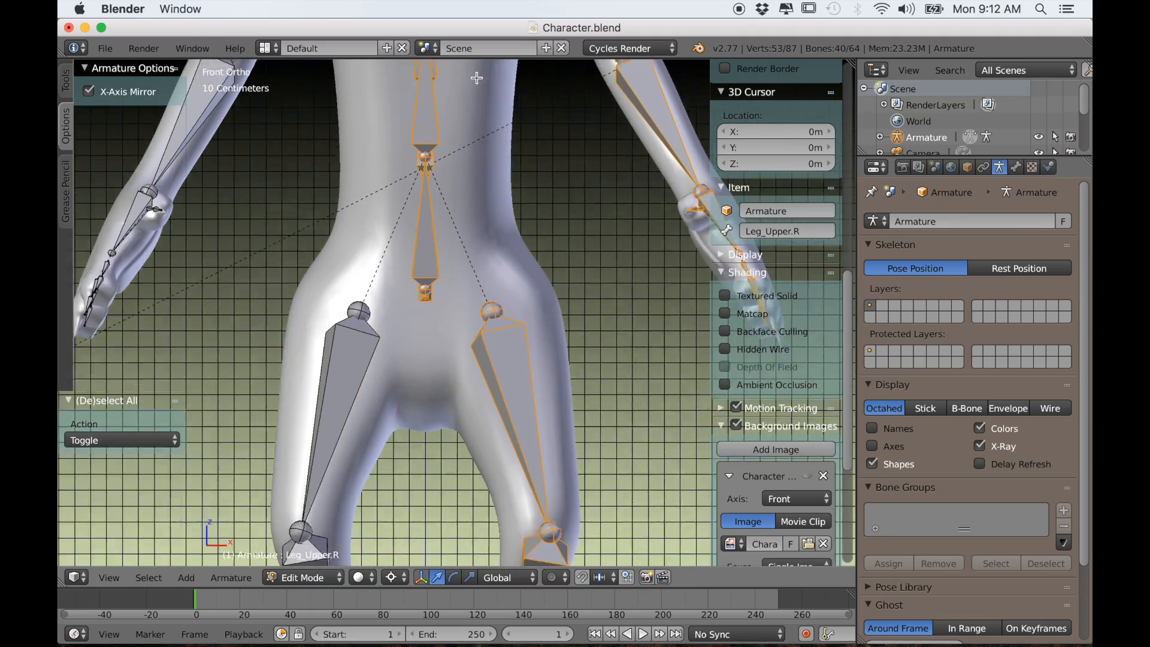
Step: Apply a bone roll of 0 to the selected bones with X-Axis Mirror so the right-side rolls match, and clear the selection
scroll(498, 335, up, 3)
shift+middle_drag(503, 306, 546, 254)
scroll(546, 254, down, 1)
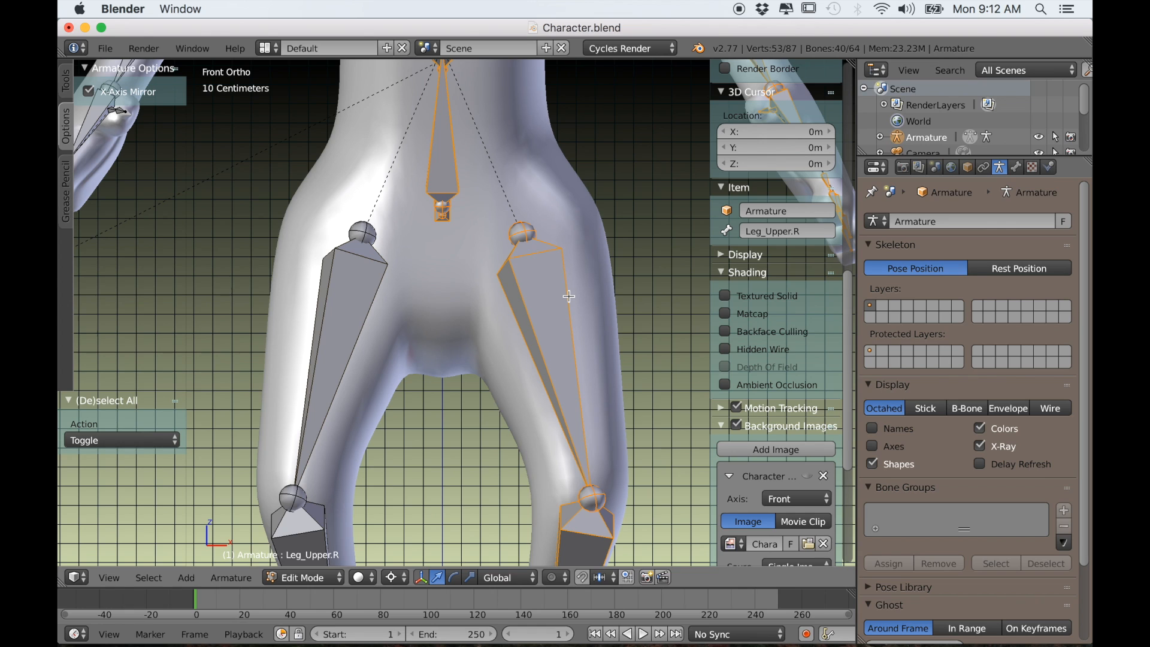
key(ctrl+r)
click(568, 295)
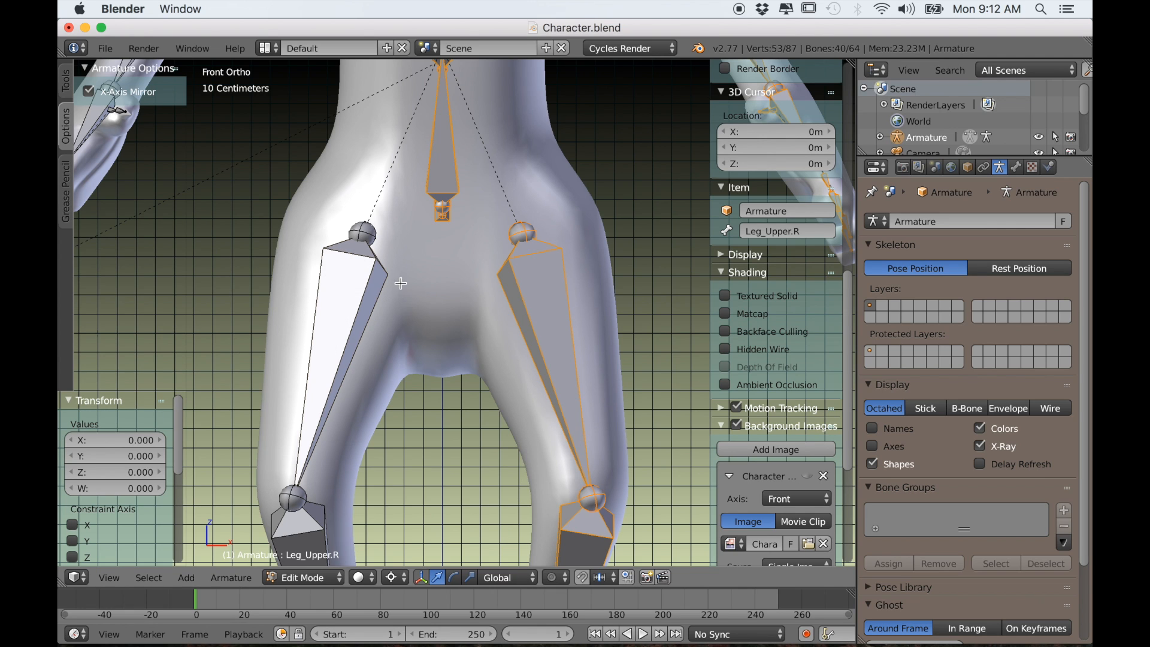
key(a)
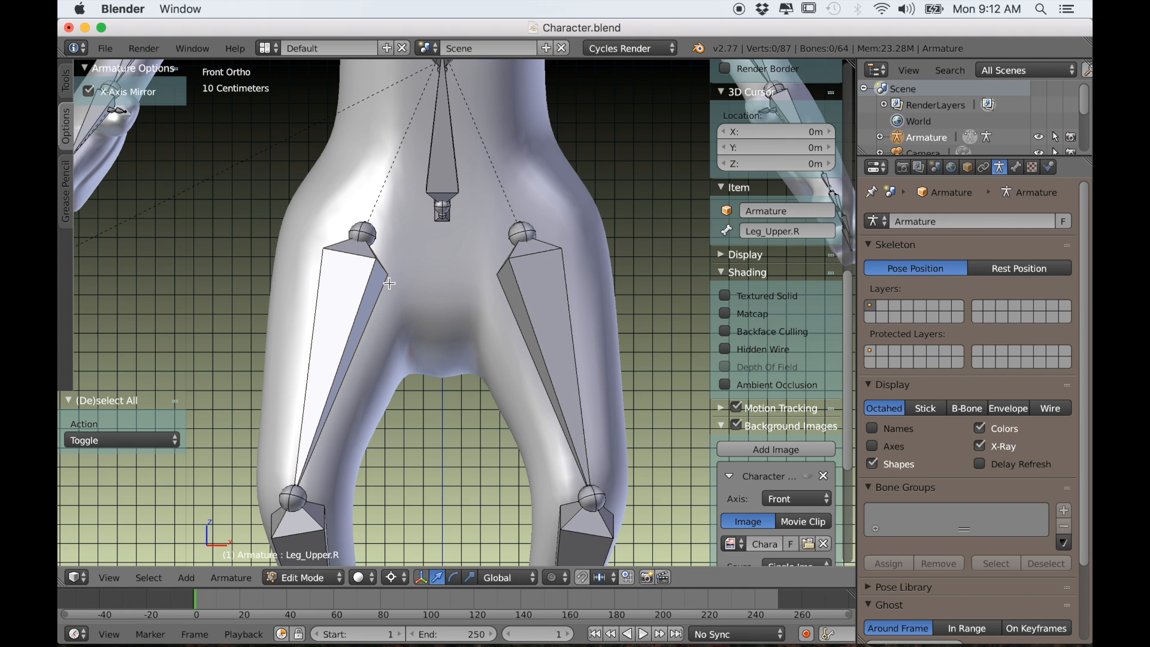
Step: Select the Root Bone at the character's feet and turn off Deform in its bone properties
scroll(415, 281, down, 4)
shift+middle_drag(458, 128, 458, 415)
scroll(458, 415, up, 7)
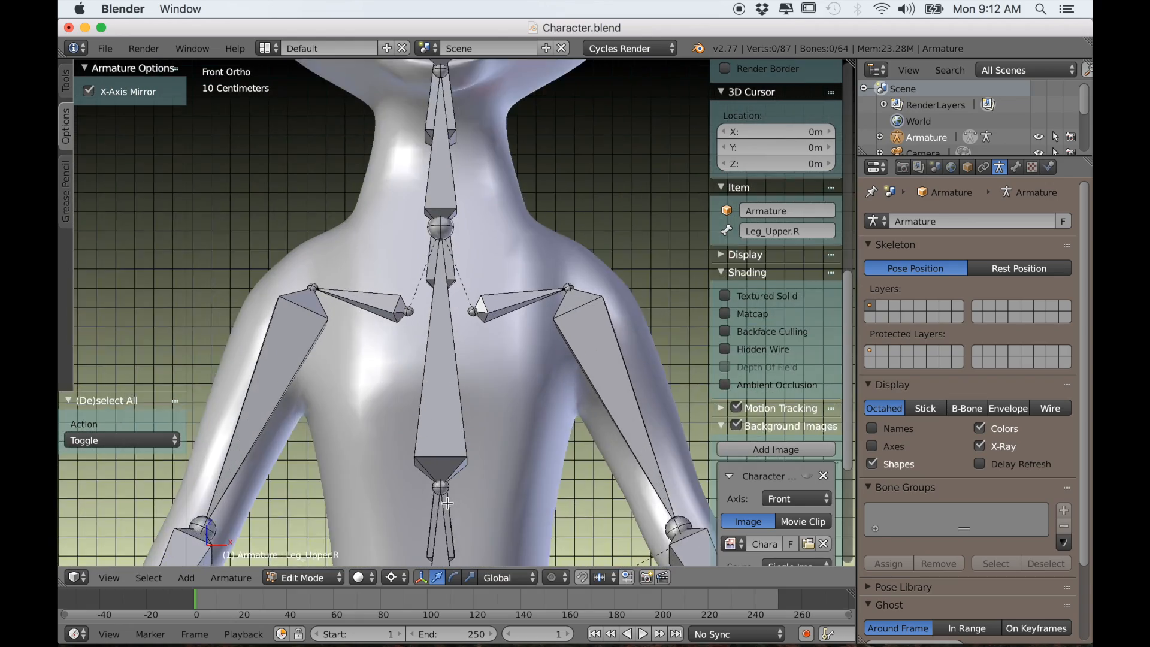
scroll(485, 308, down, 8)
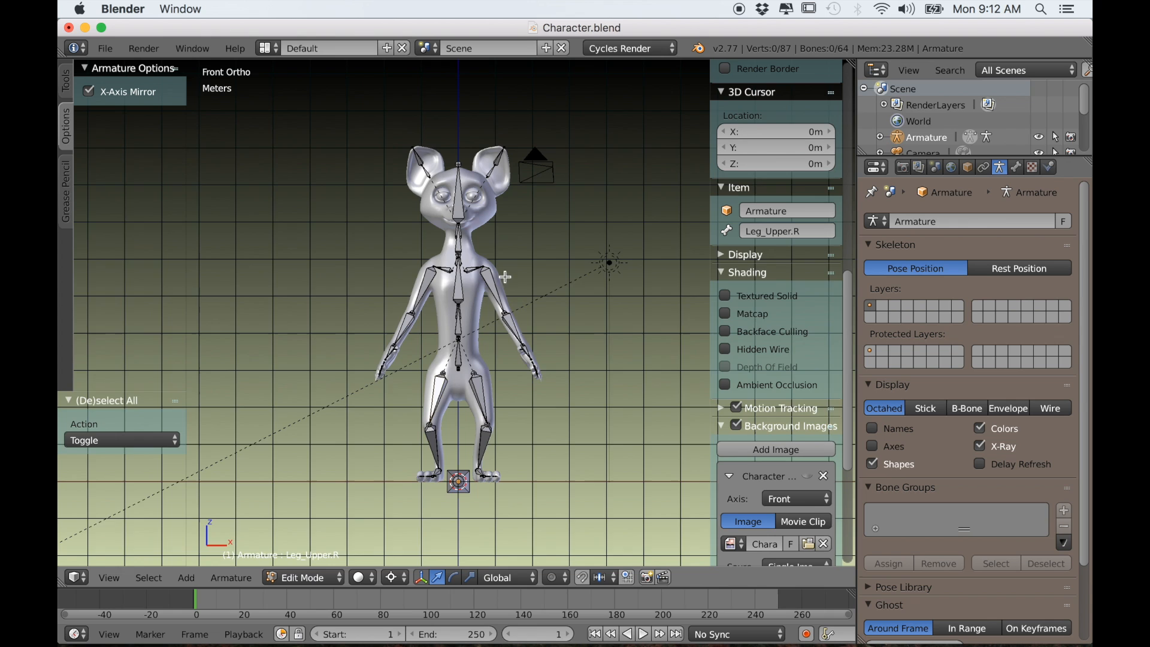
mouse_move(505, 276)
shift+middle_down()
mouse_move(478, 297)
mouse_move(488, 318)
mouse_move(472, 346)
mouse_move(512, 342)
mouse_move(503, 288)
shift+middle_up()
scroll(476, 404, up, 2)
right_click(438, 467)
scroll(439, 467, down, 2)
middle_drag(440, 467, 444, 461)
scroll(965, 434, down, 3)
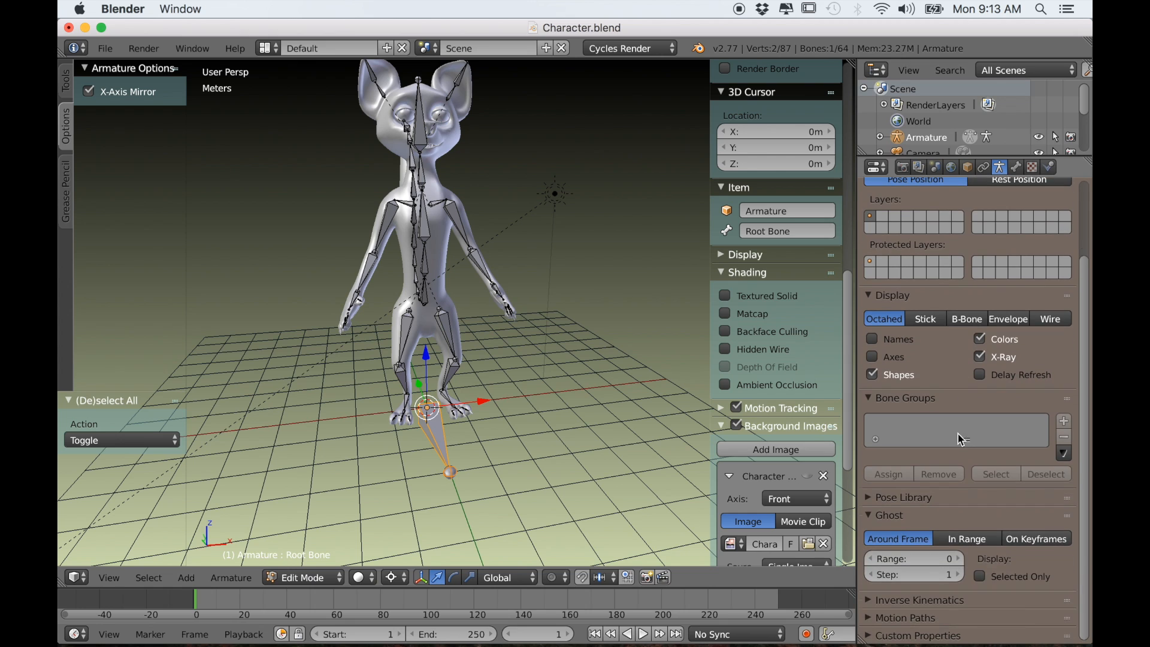
click(1017, 168)
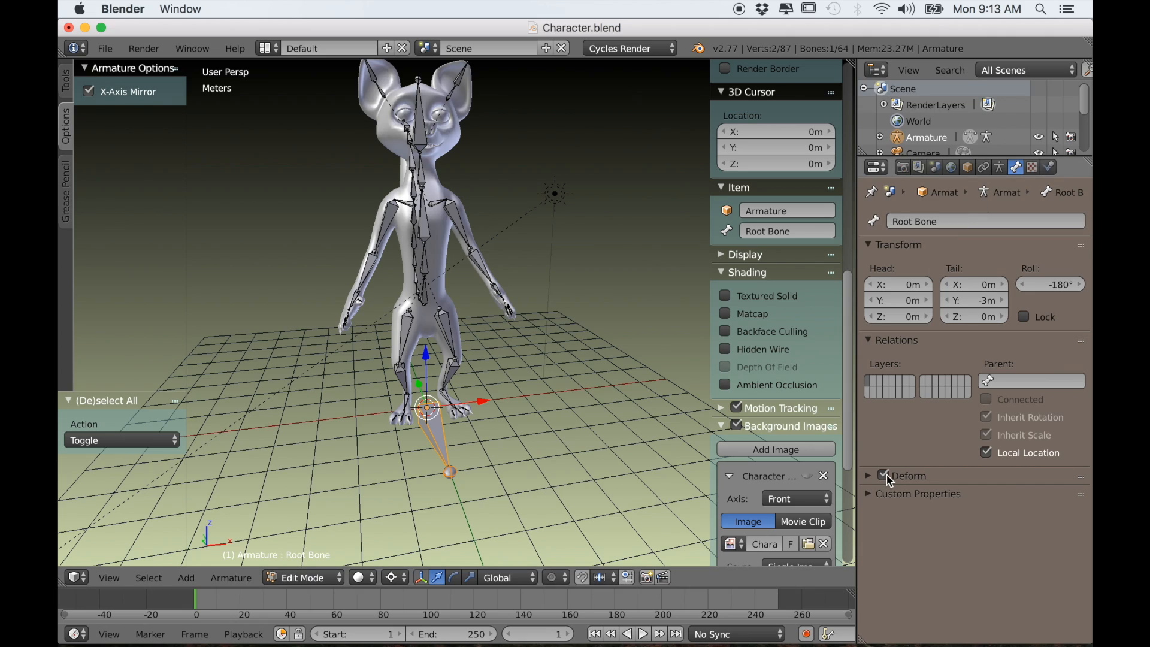
Step: Return the armature to Object Mode and select the character's body mesh
middle_drag(362, 458, 290, 449)
middle_drag(390, 411, 469, 441)
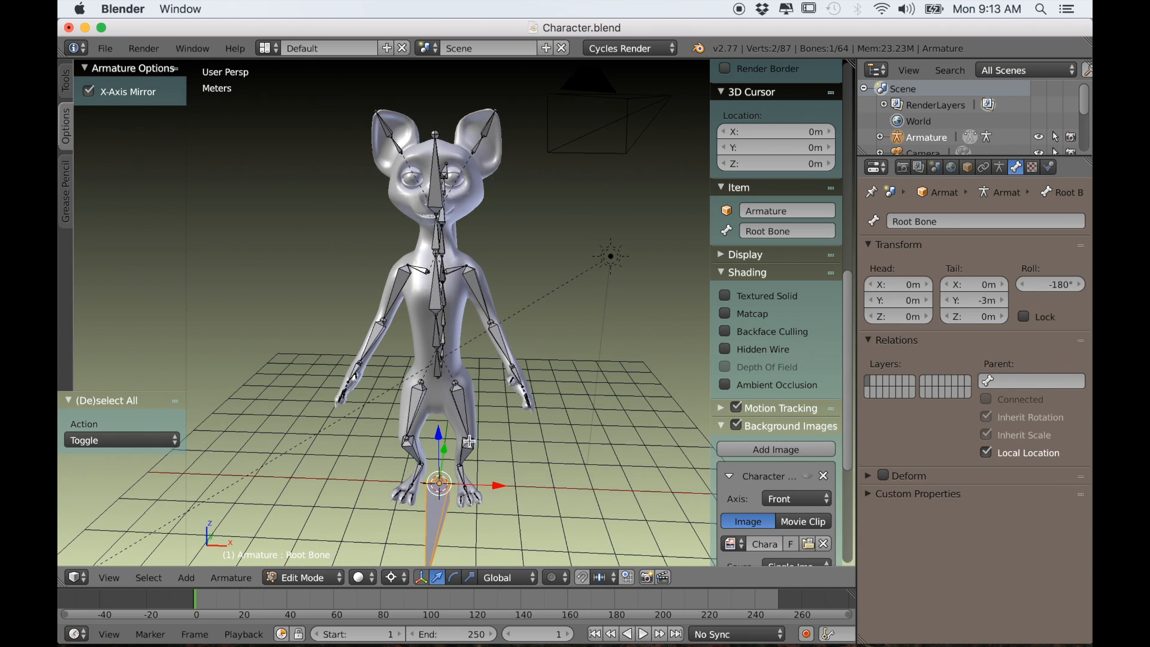
key(Tab)
right_click(458, 341)
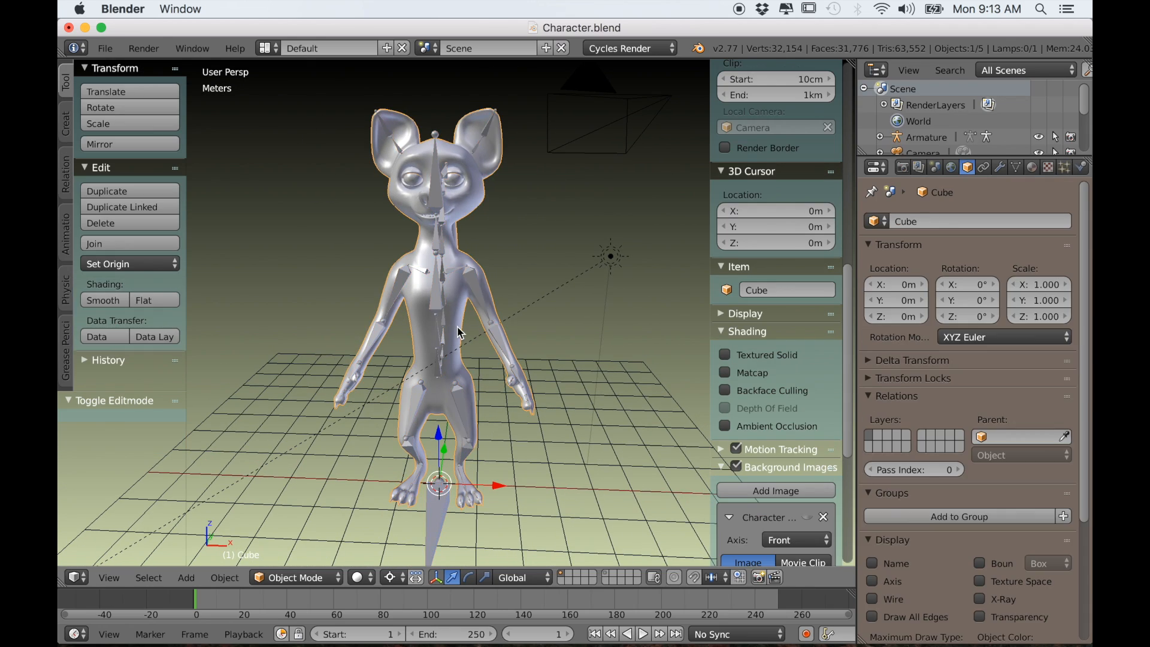
scroll(461, 359, down, 2)
scroll(464, 293, up, 5)
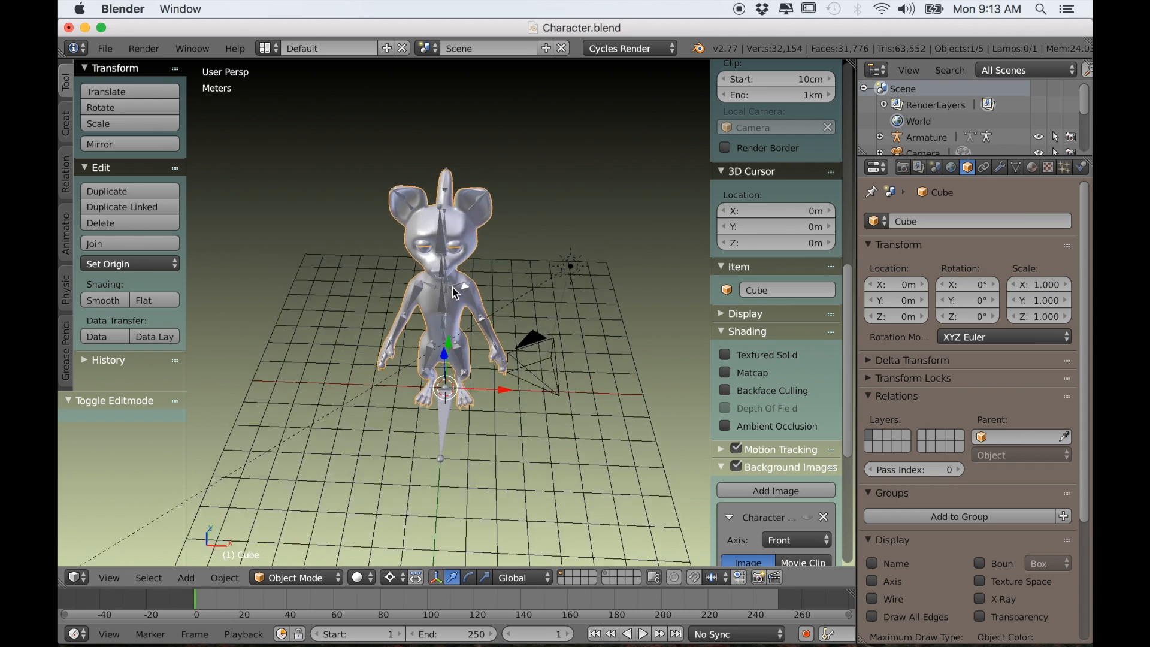
middle_drag(464, 293, 497, 346)
scroll(495, 348, up, 3)
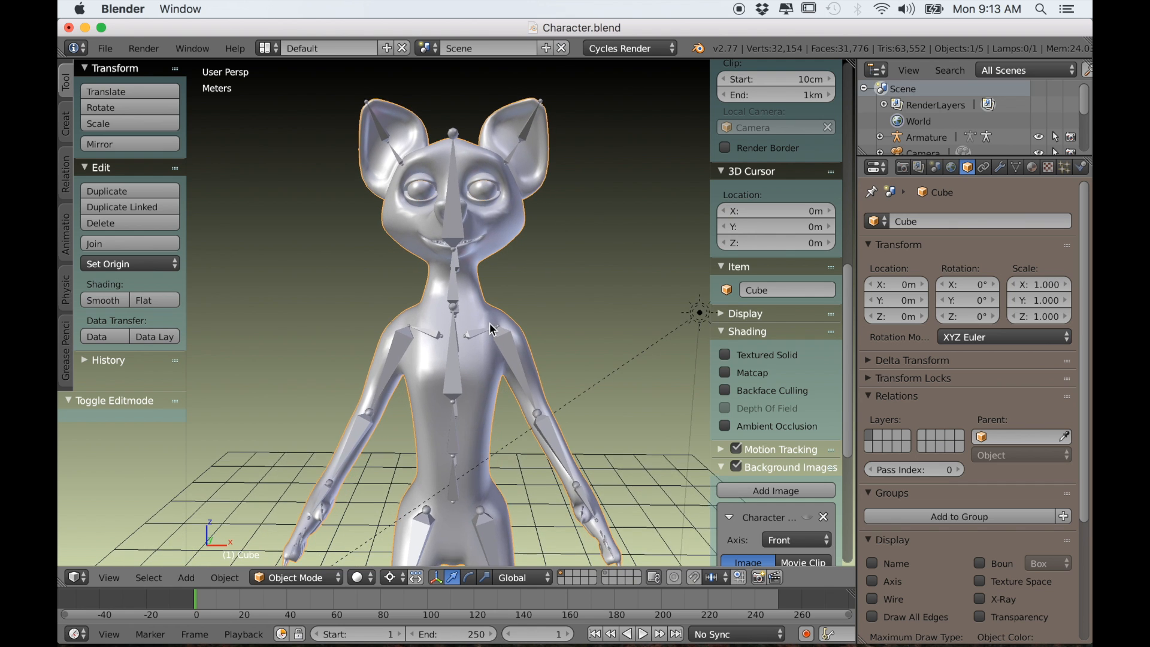
key(KP_1)
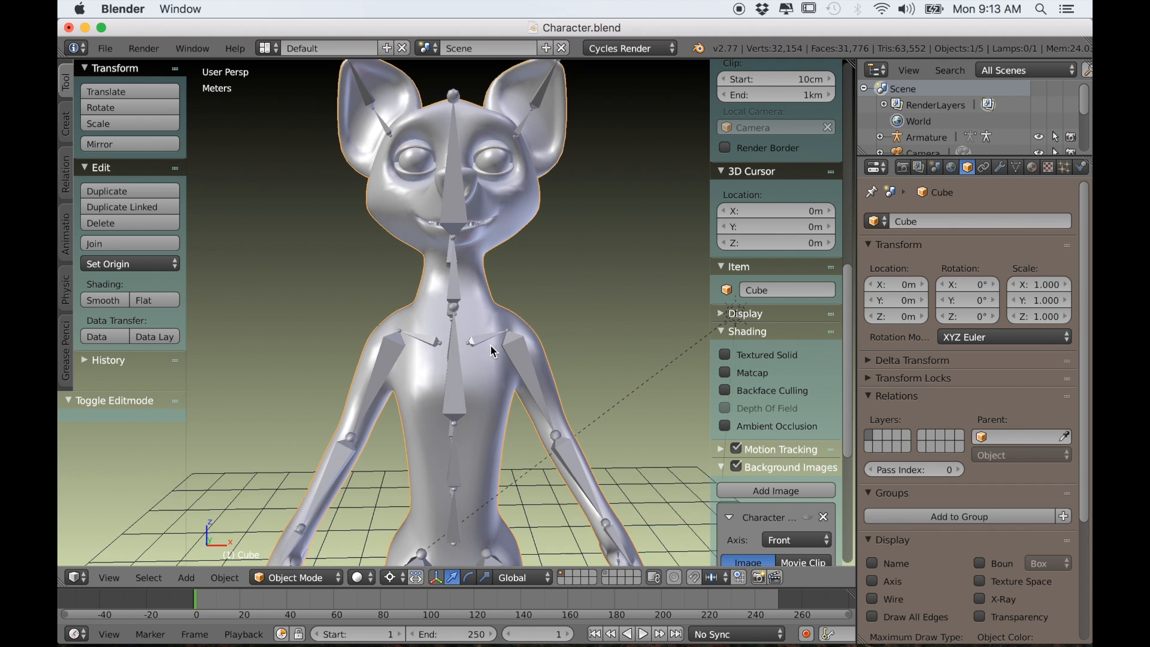
scroll(494, 353, up, 3)
scroll(505, 378, up, 2)
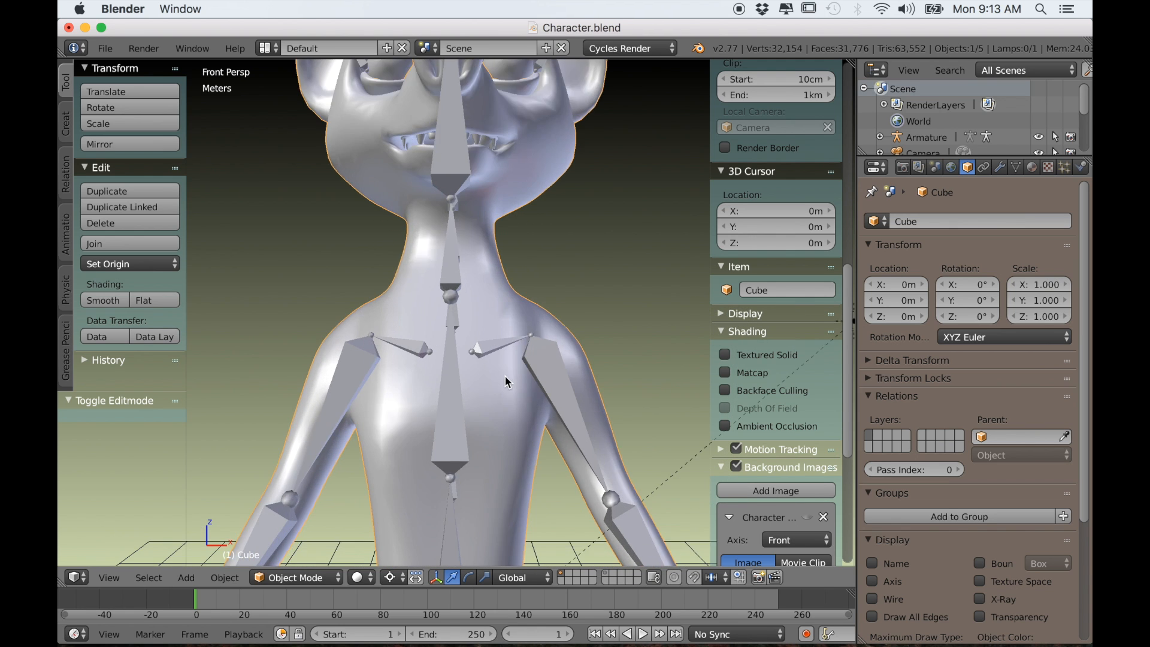
Step: Switch the front view to orthographic and put the armature into Edit Mode
scroll(506, 381, down, 5)
key(KP_5)
scroll(510, 388, up, 5)
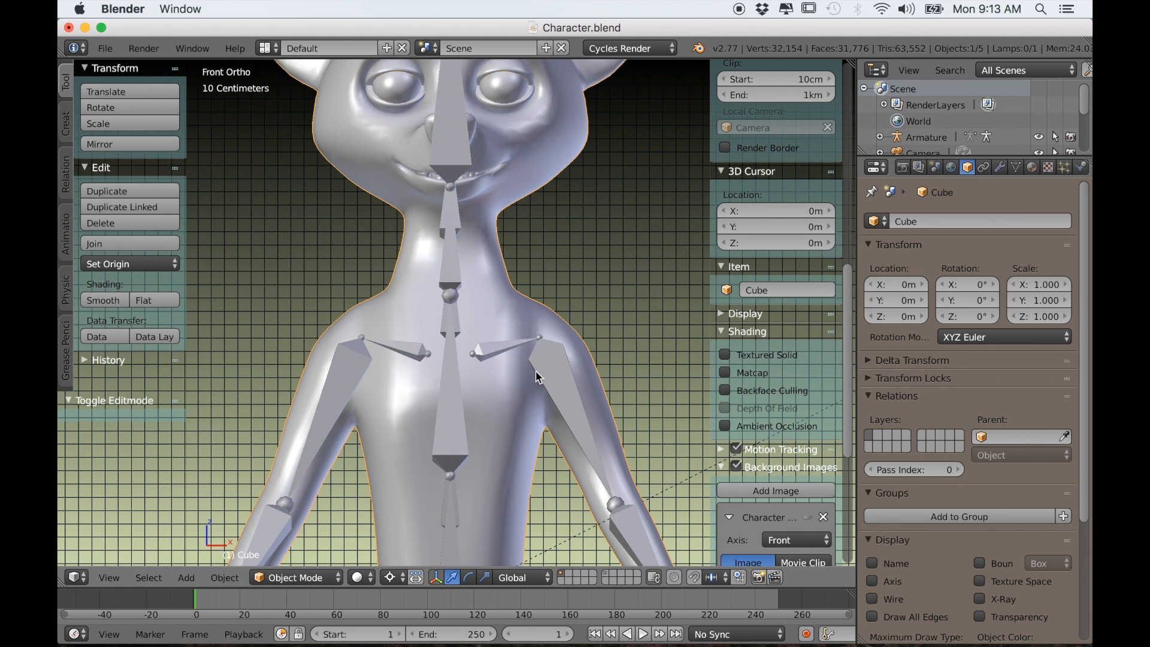
key(Tab)
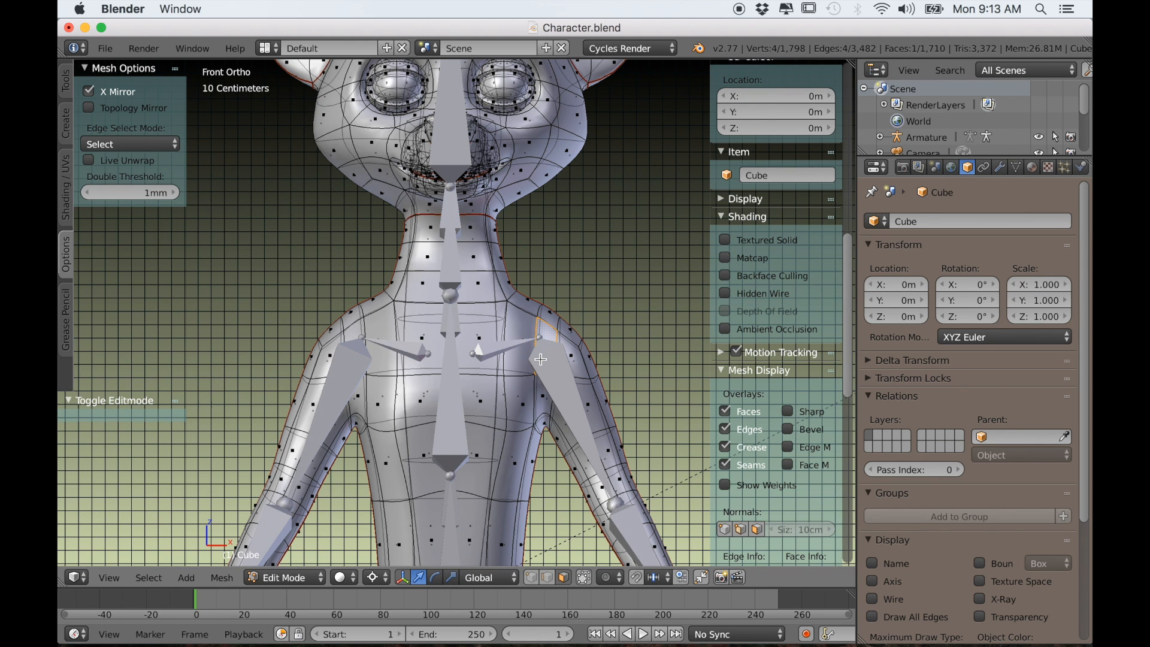
key(Tab)
right_click(546, 364)
key(Tab)
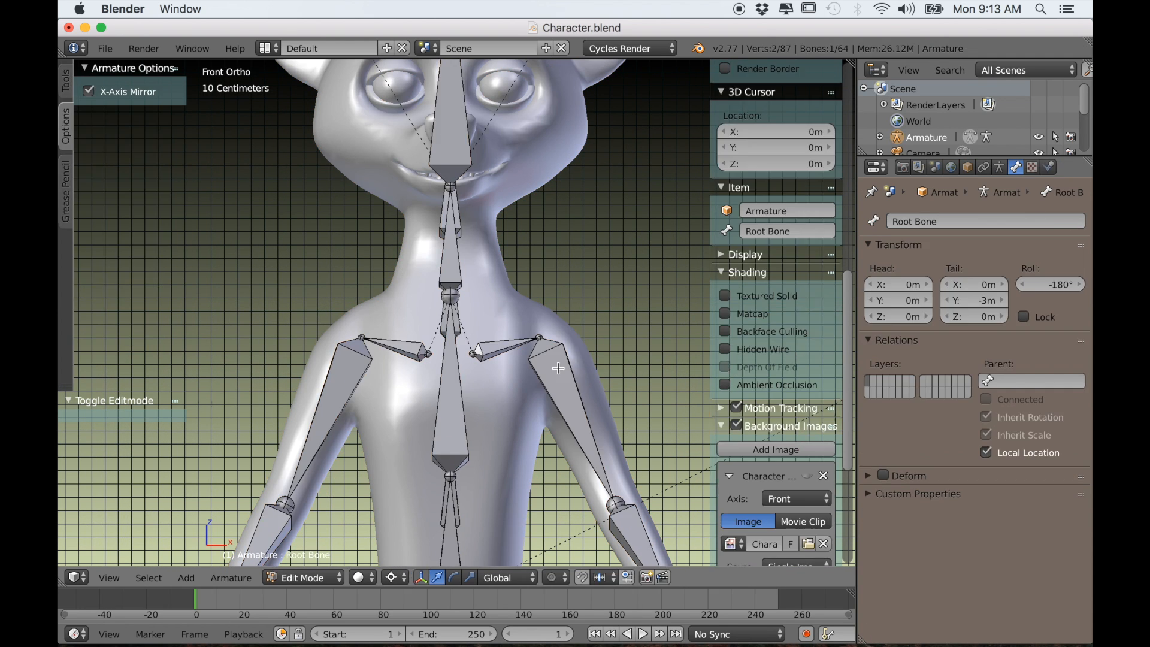
Step: Change the pivot point from the 3D cursor and move the tip of Shoulder.L outward about 4.4 cm along X
right_click(540, 339)
key(g)
right_click(544, 368)
scroll(549, 338, down, 1)
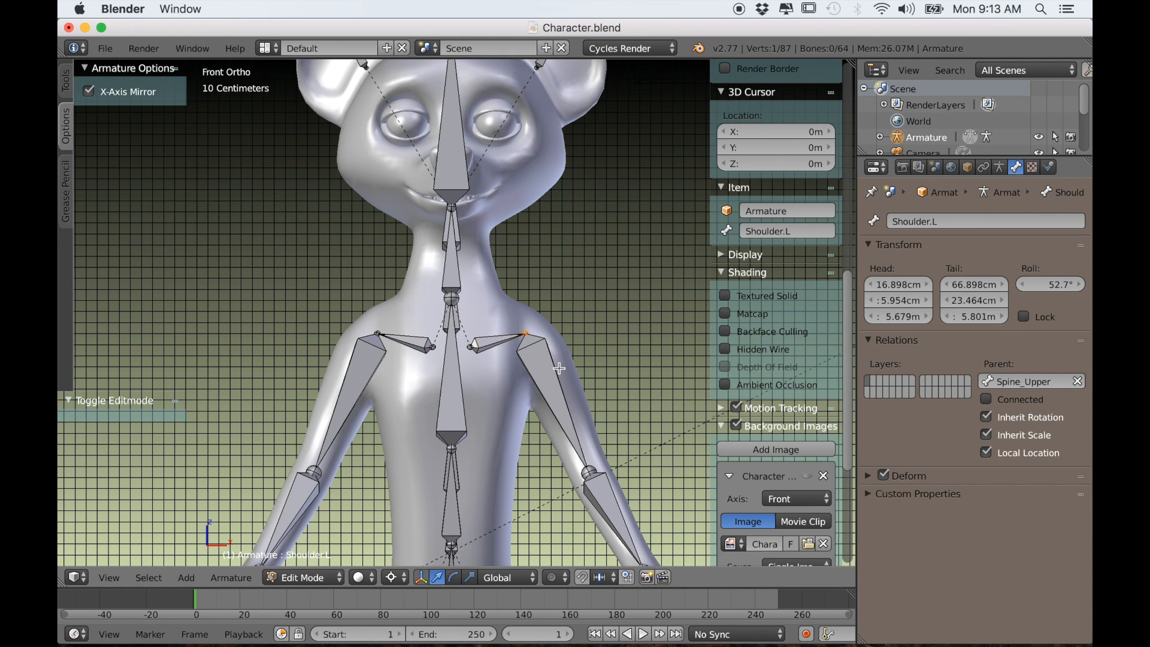
click(396, 577)
click(411, 506)
drag(587, 334, 590, 336)
Step: Lower the joint between the hips and the lower spine about 21.3 cm along Z
scroll(453, 407, down, 2)
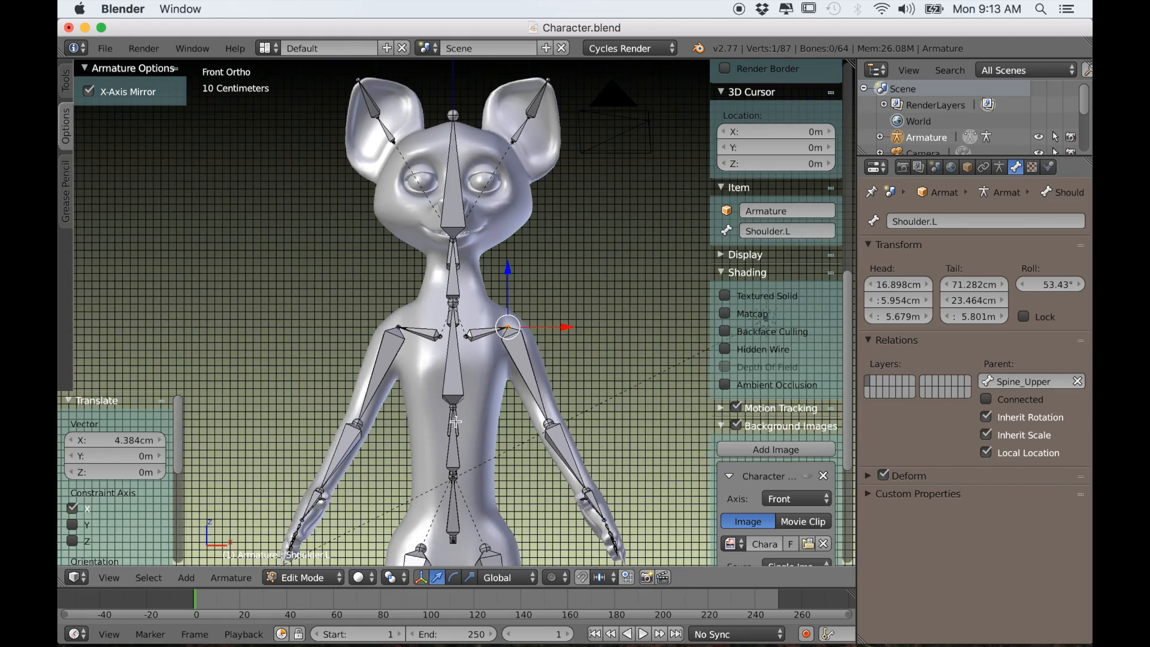
shift+middle_drag(457, 438, 444, 309)
scroll(447, 440, up, 1)
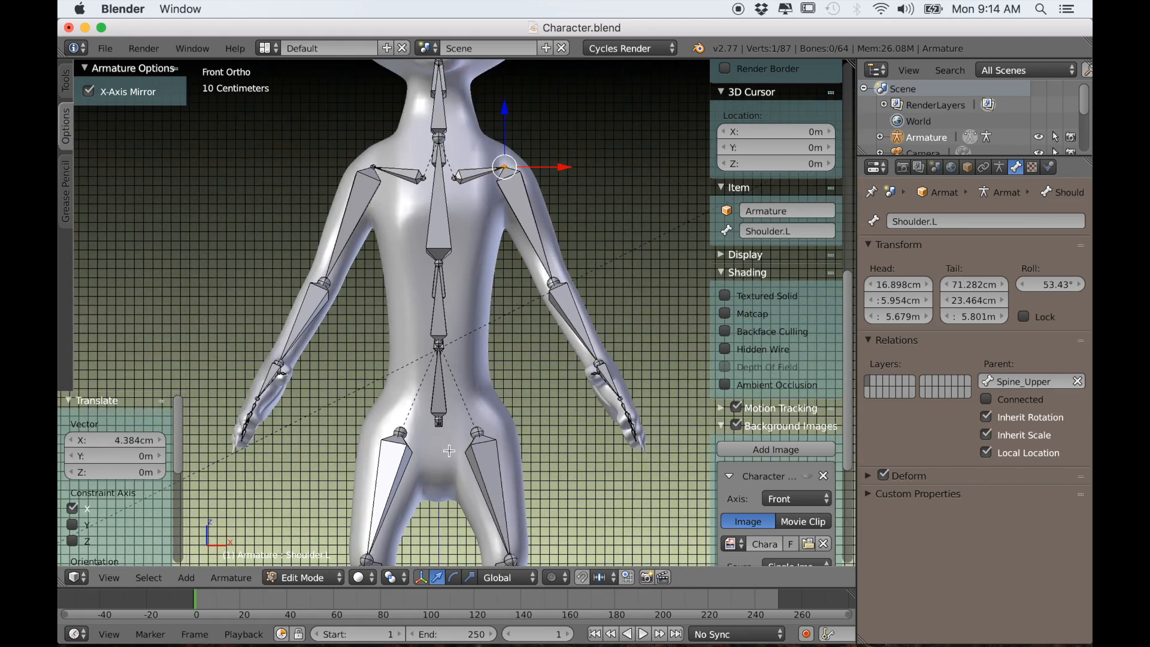
shift+middle_drag(447, 455, 445, 377)
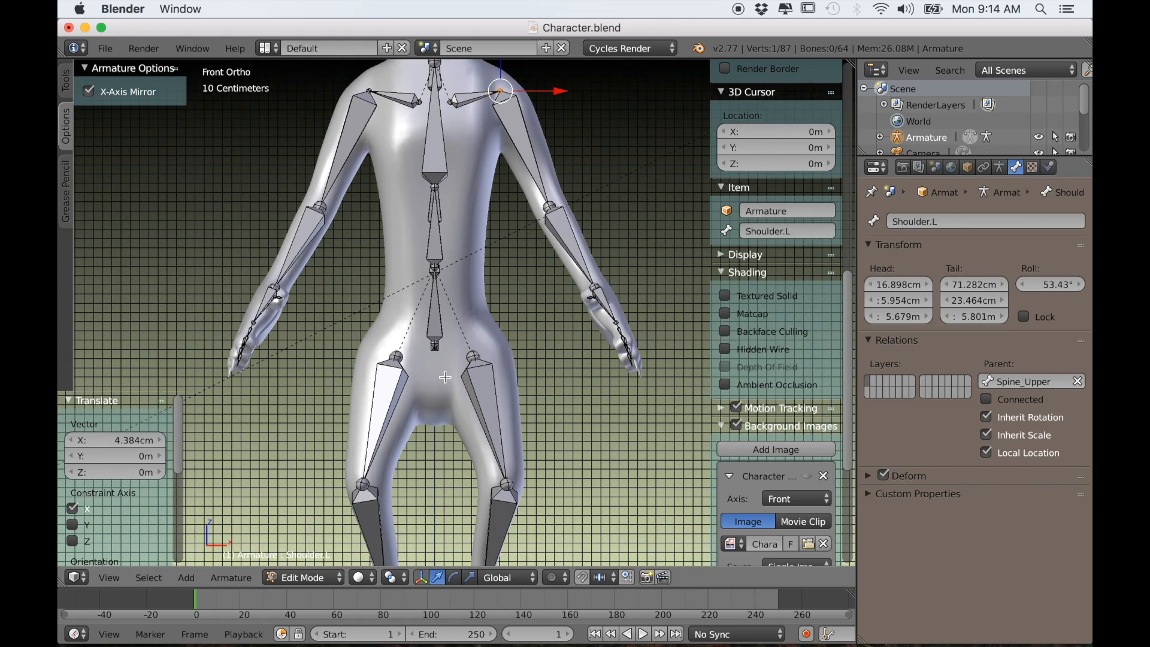
scroll(443, 336, up, 3)
right_click(421, 236)
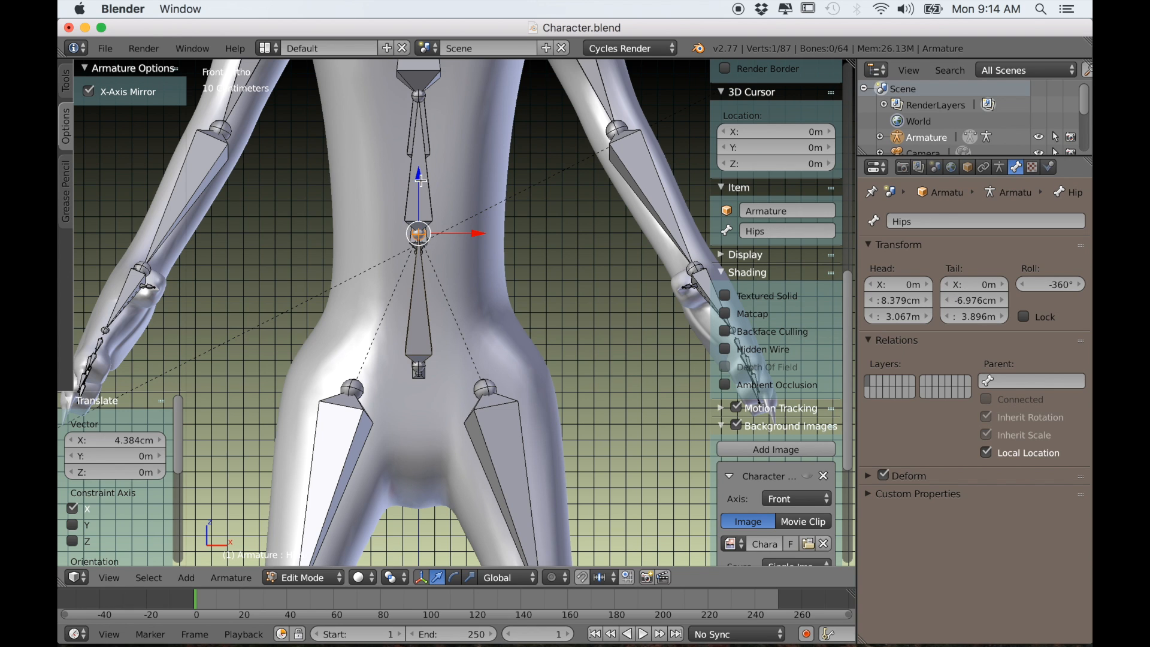
key(g)
key(z)
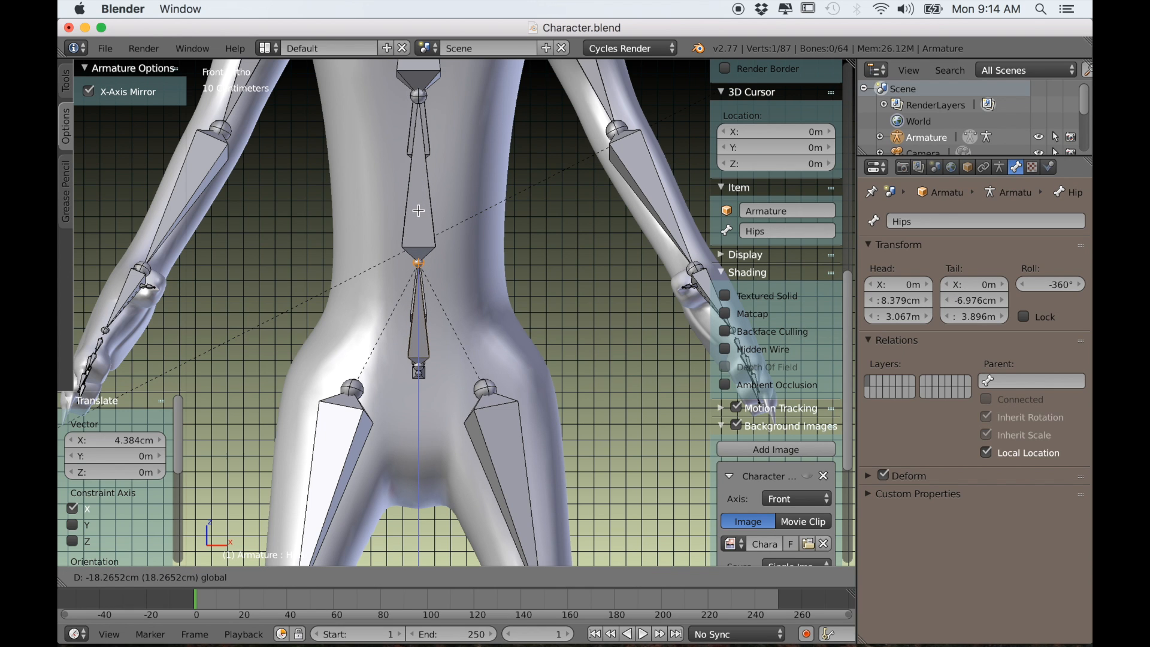
click(418, 215)
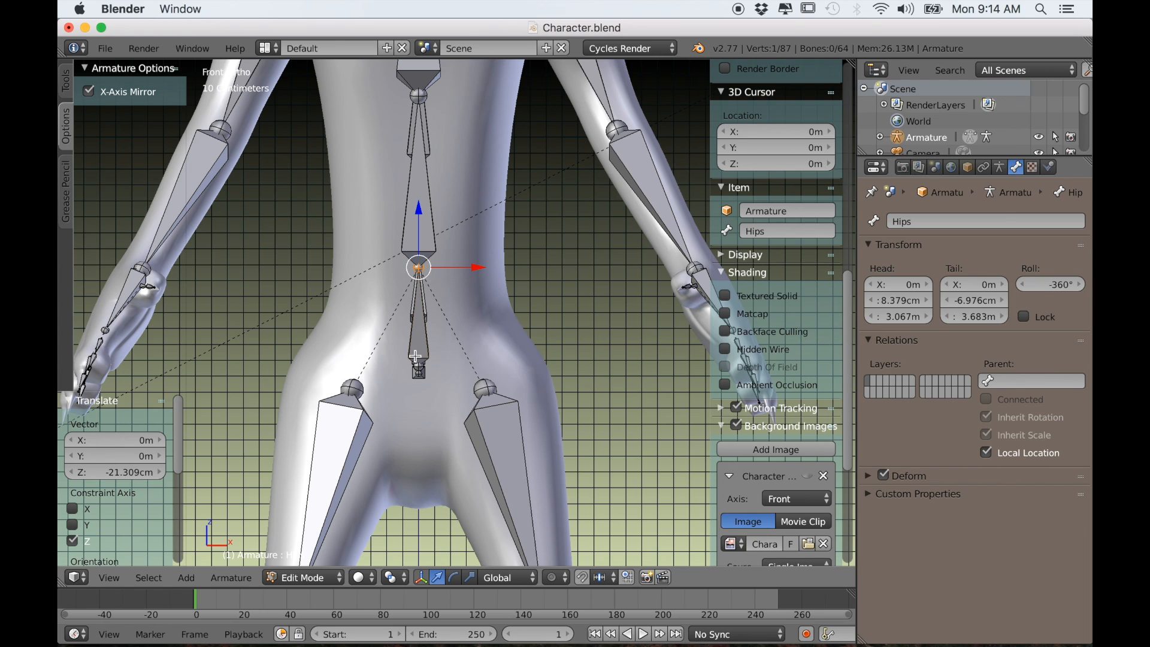
Step: Lower the base joint of the Hips bone about 7.1 cm and raise the head of Leg_Upper.L about 9.1 cm along Z
right_click(420, 368)
drag(421, 313, 421, 324)
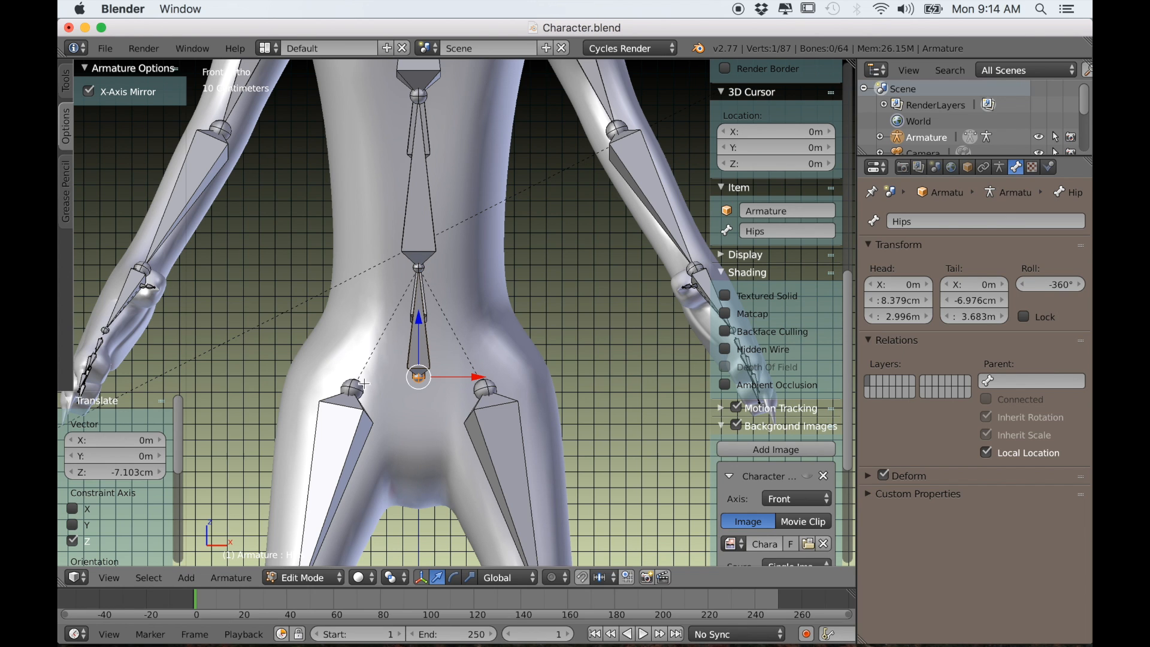
right_click(483, 388)
drag(486, 339, 491, 323)
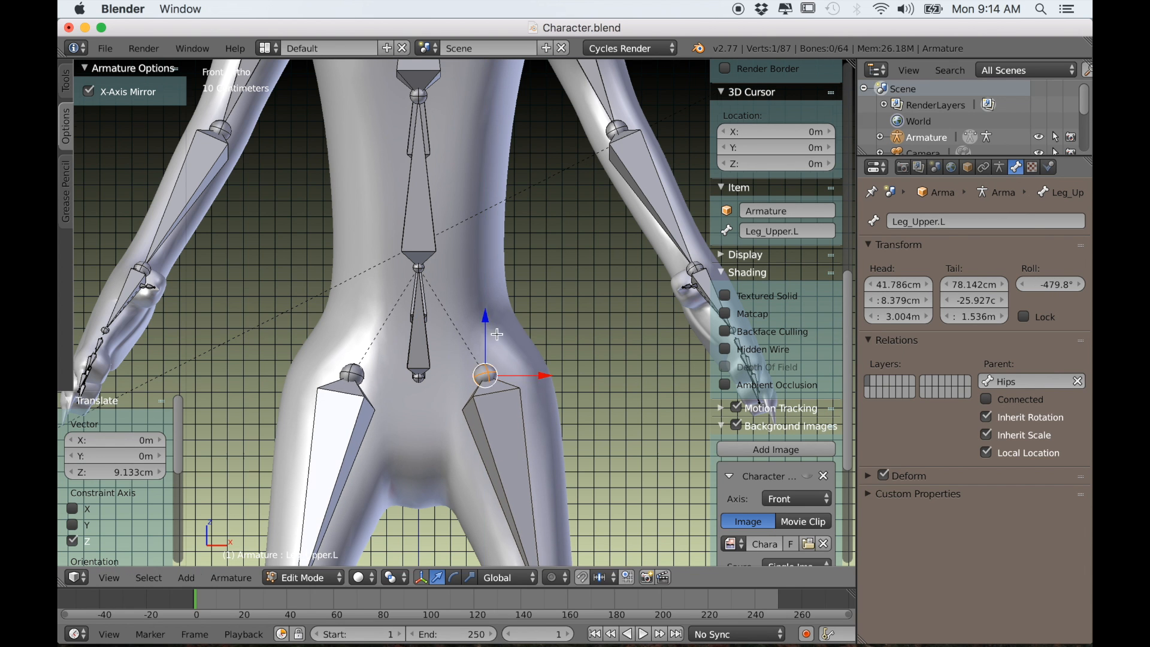
Step: Check the adjusted joints from the side, clear the bone selection, and return the armature to Object Mode in front view
scroll(497, 359, down, 5)
key(KP_3)
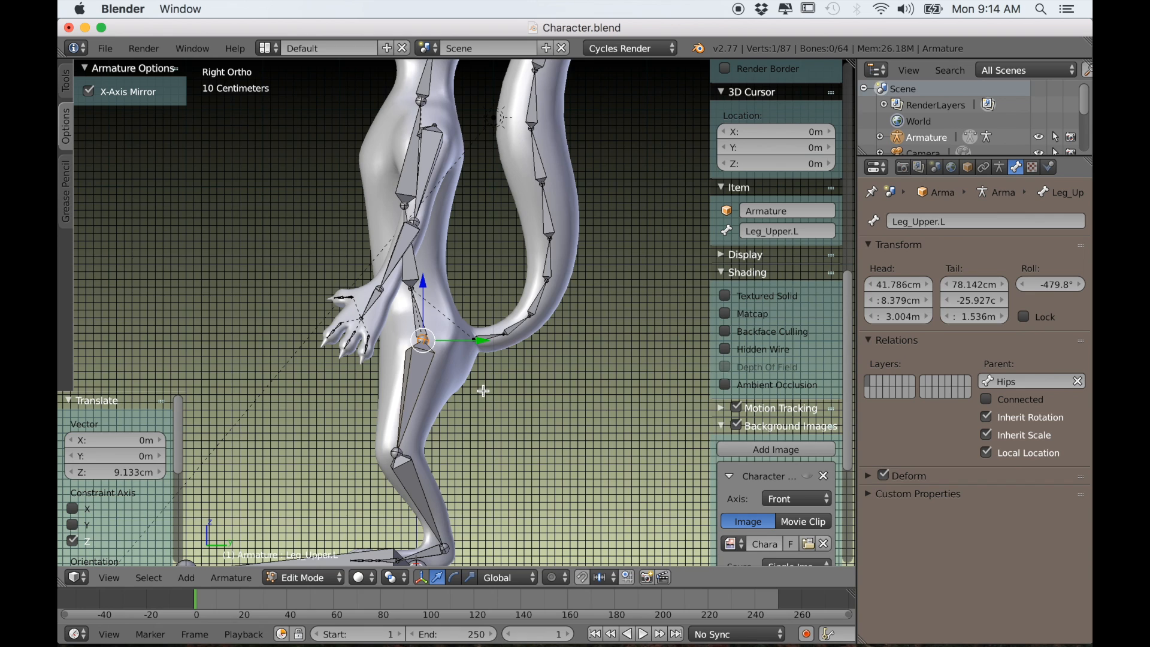
scroll(483, 391, down, 4)
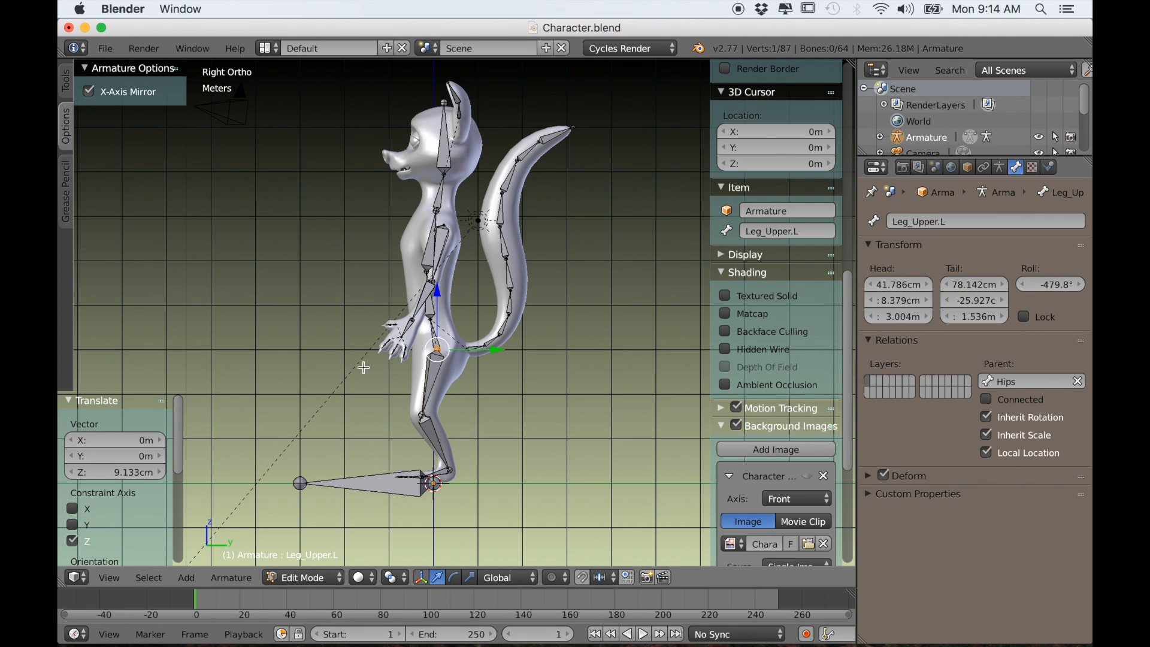
middle_drag(363, 367, 463, 396)
key(a)
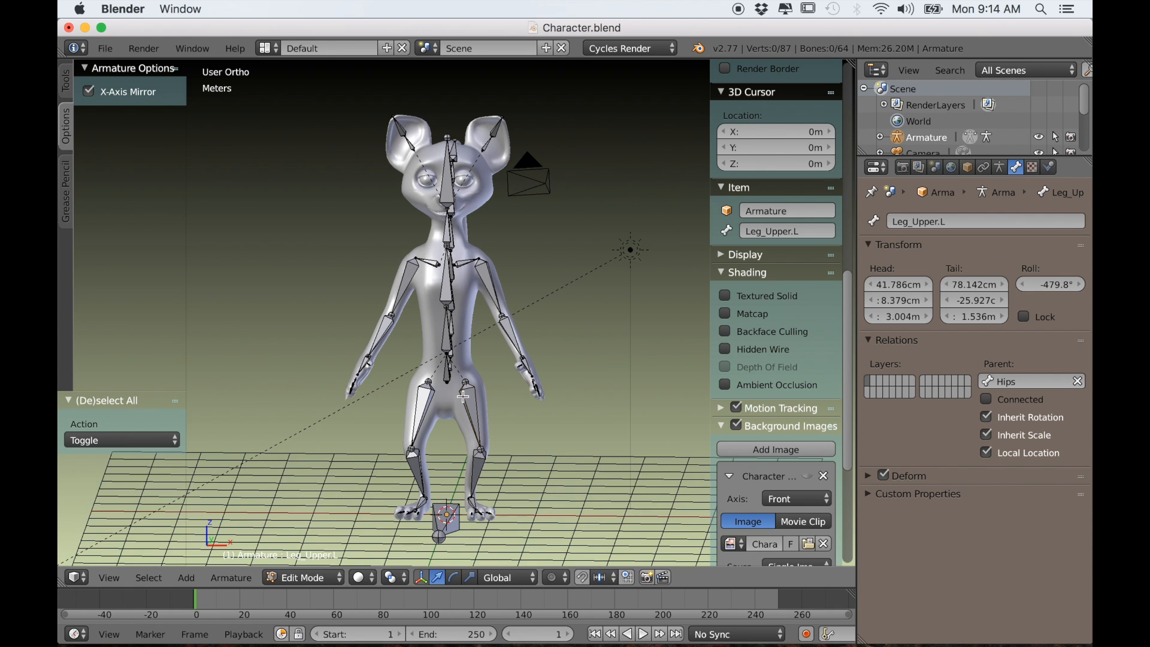
key(KP_1)
scroll(482, 377, up, 3)
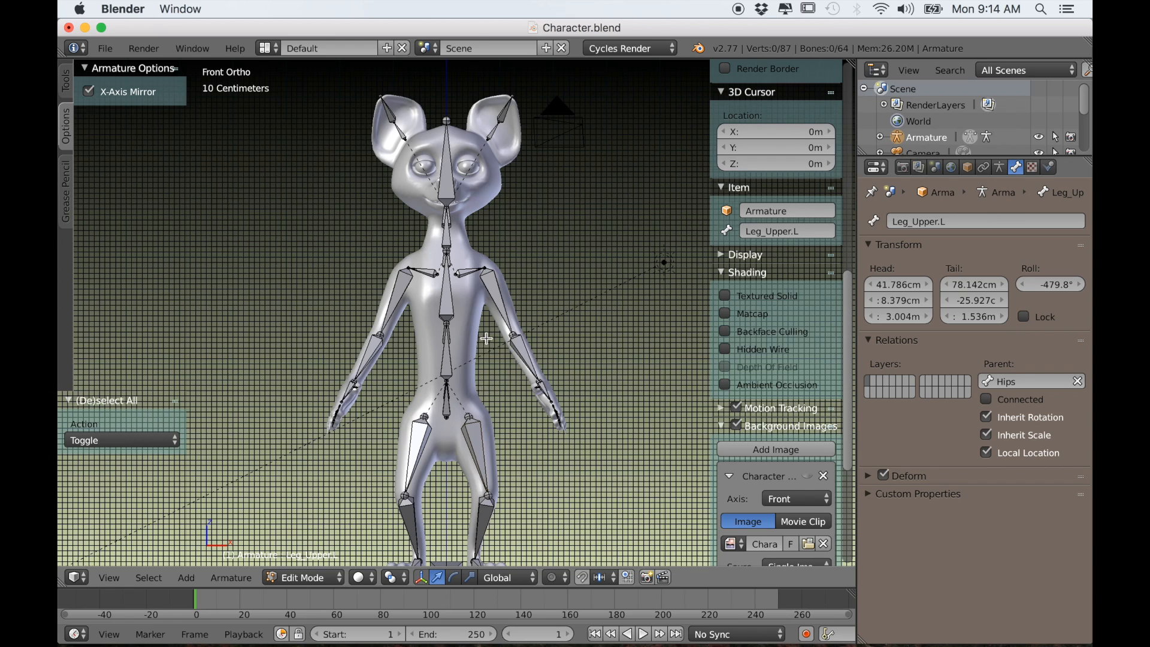
scroll(485, 338, up, 4)
key(Tab)
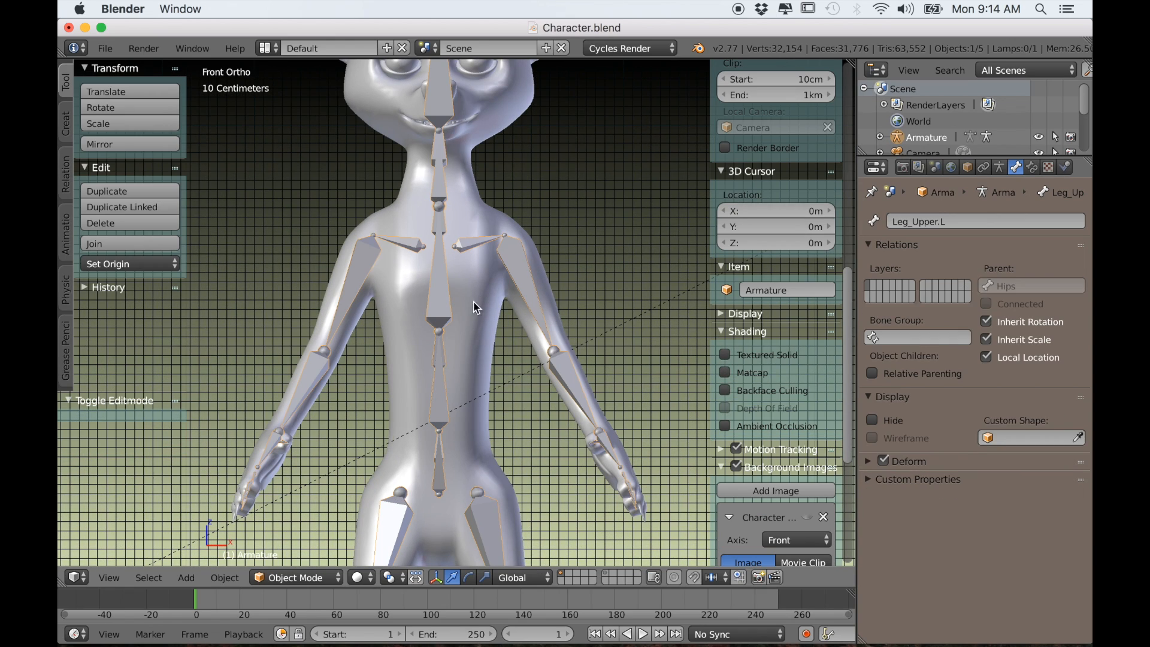
Step: Try to parent the character's body mesh to the armature with automatic weights, and undo the parenting
right_click(479, 301)
shift+scroll(469, 311, up, 5)
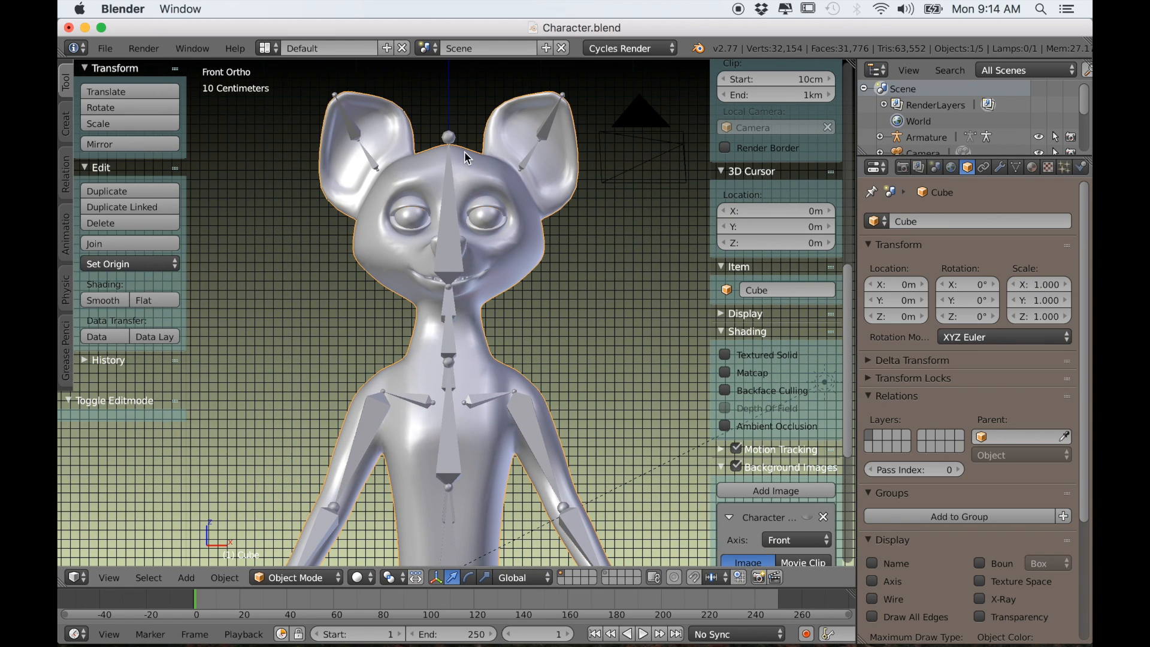
shift+right_click(454, 144)
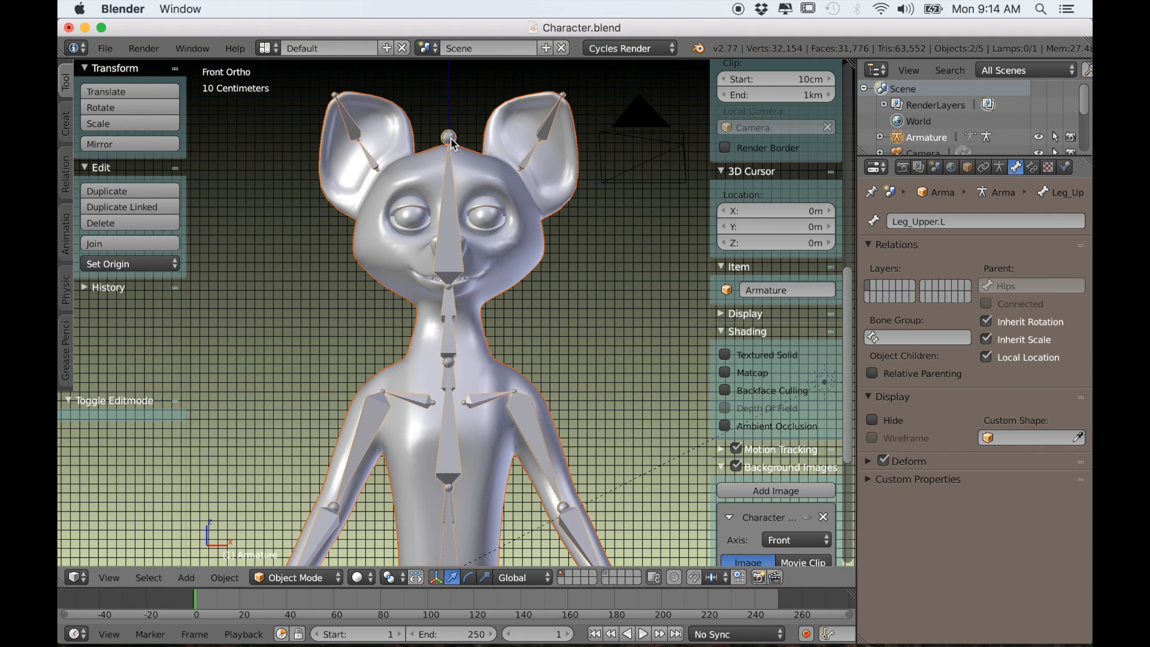
key(ctrl+p)
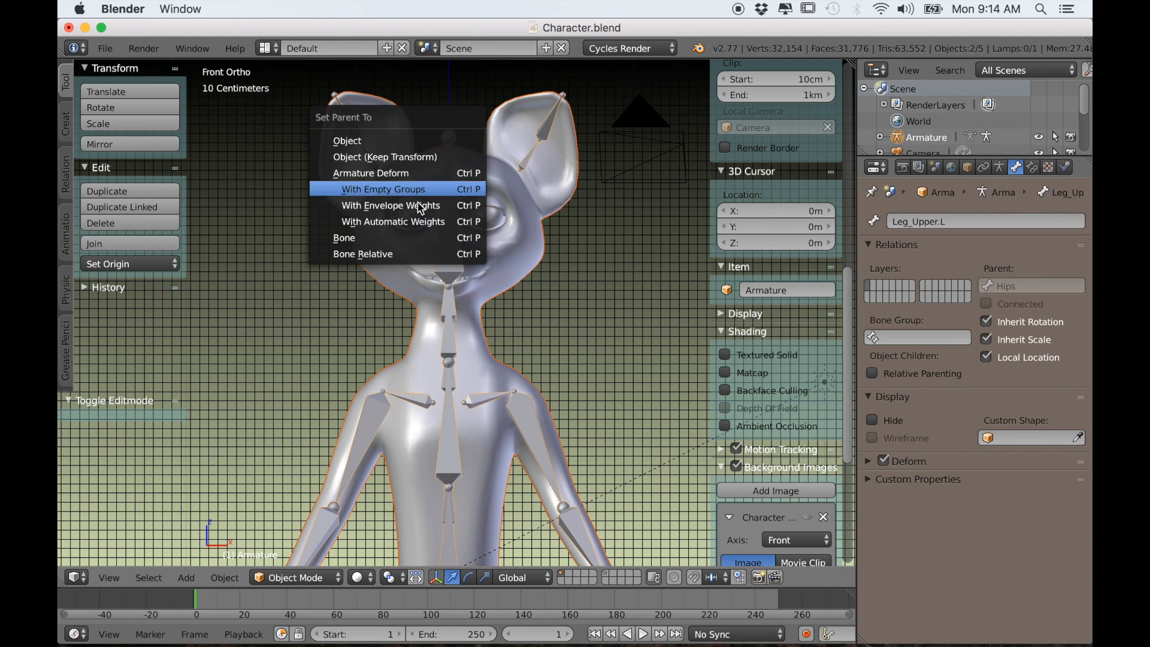
click(417, 228)
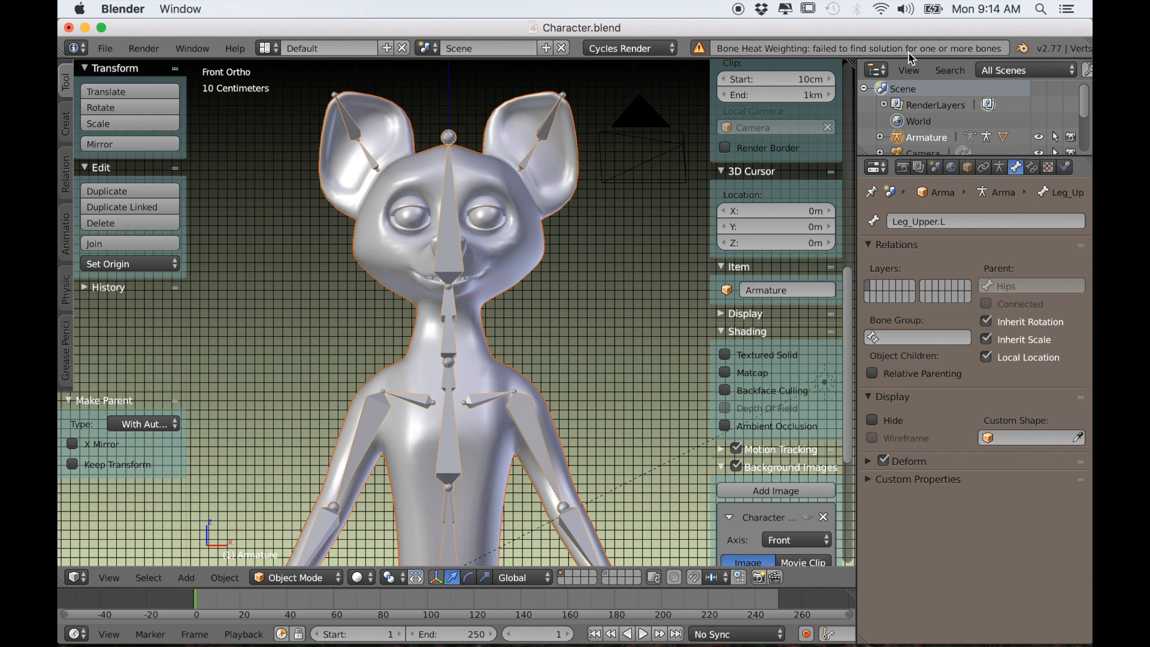
scroll(587, 278, down, 6)
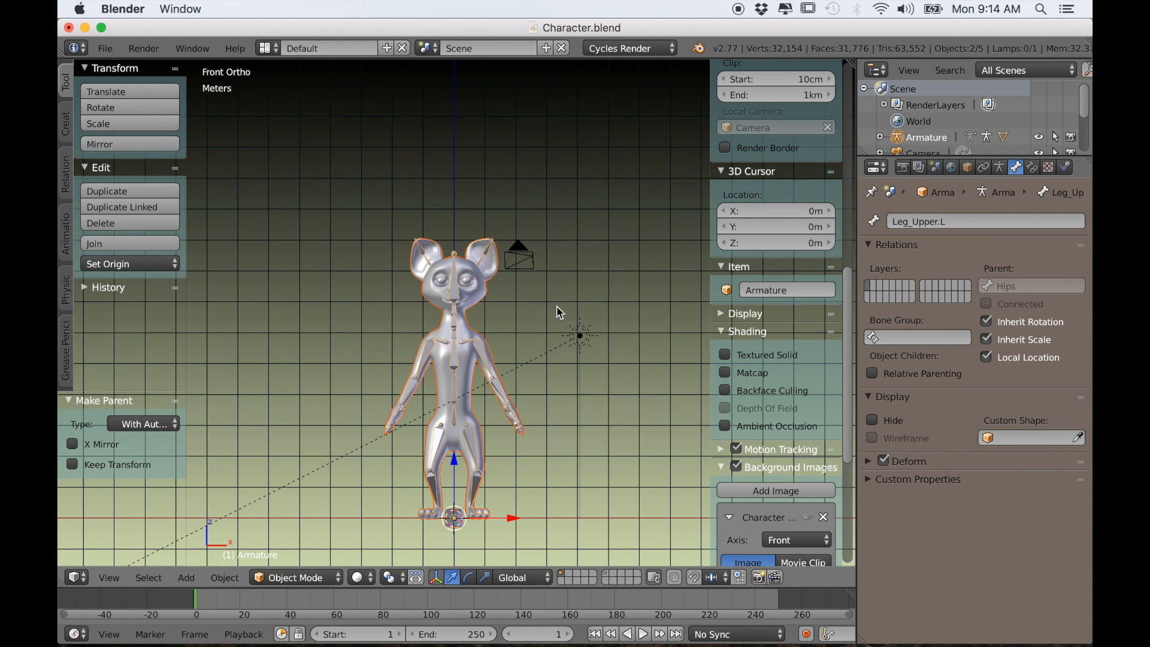
scroll(547, 381, up, 2)
shift+middle_drag(522, 381, 509, 331)
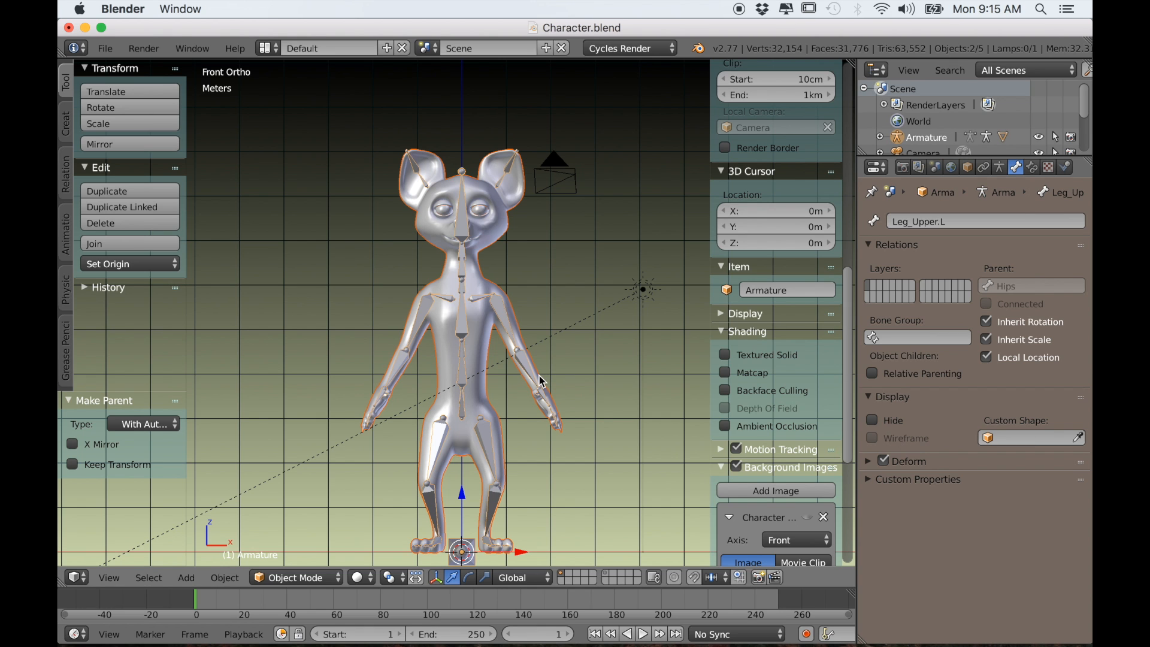
key(ctrl+z)
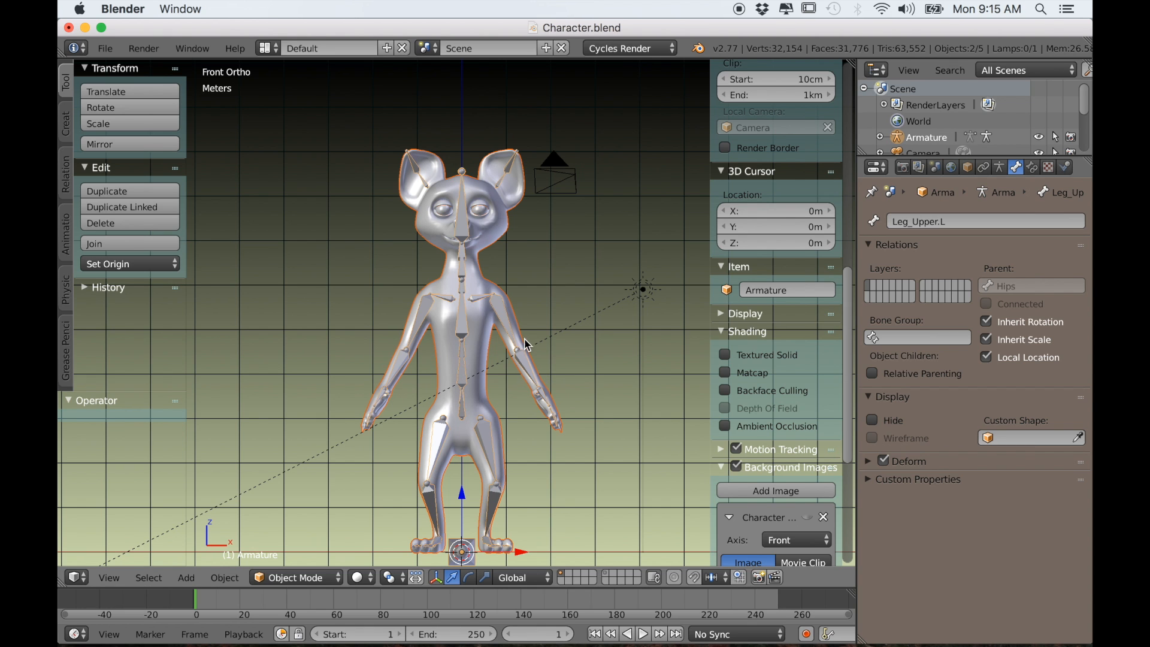
Step: Select only the character's body mesh and remove its Subdivision Surface modifier
scroll(527, 344, up, 1)
right_click(495, 283)
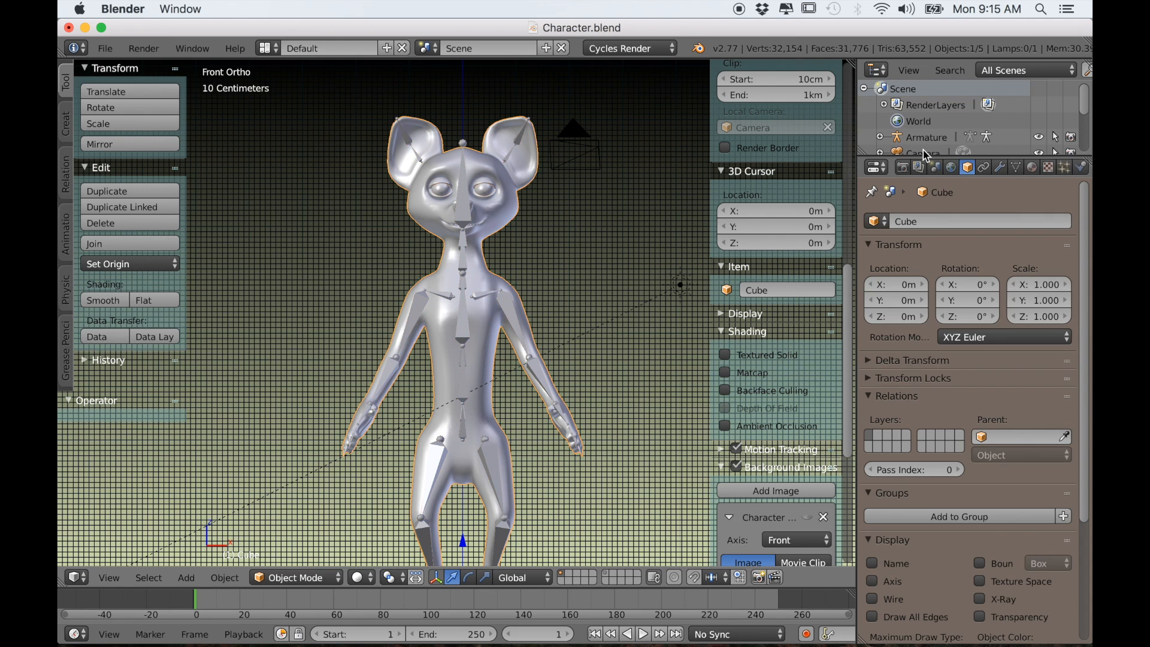
click(1001, 168)
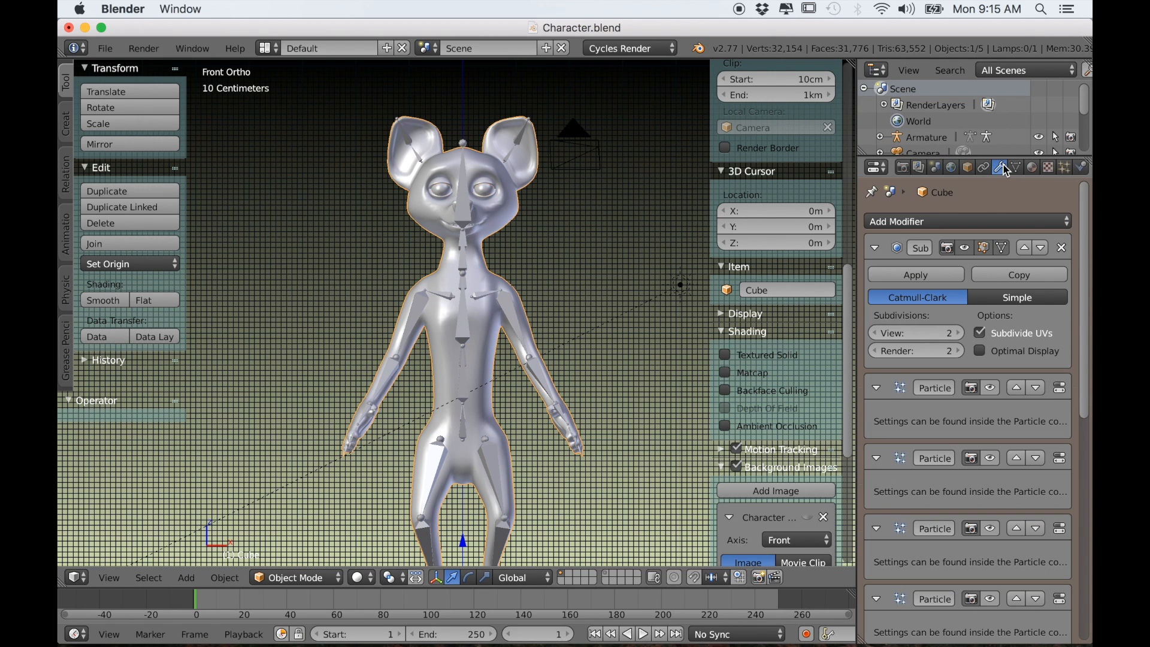
click(1062, 248)
scroll(531, 287, down, 2)
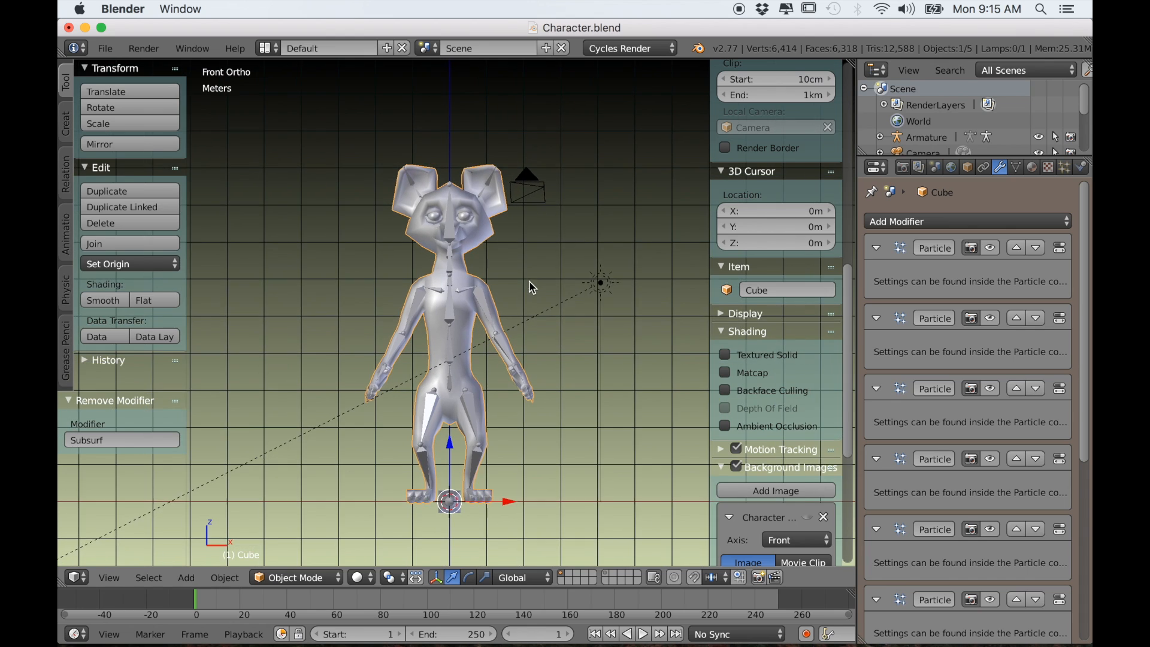
scroll(532, 287, up, 2)
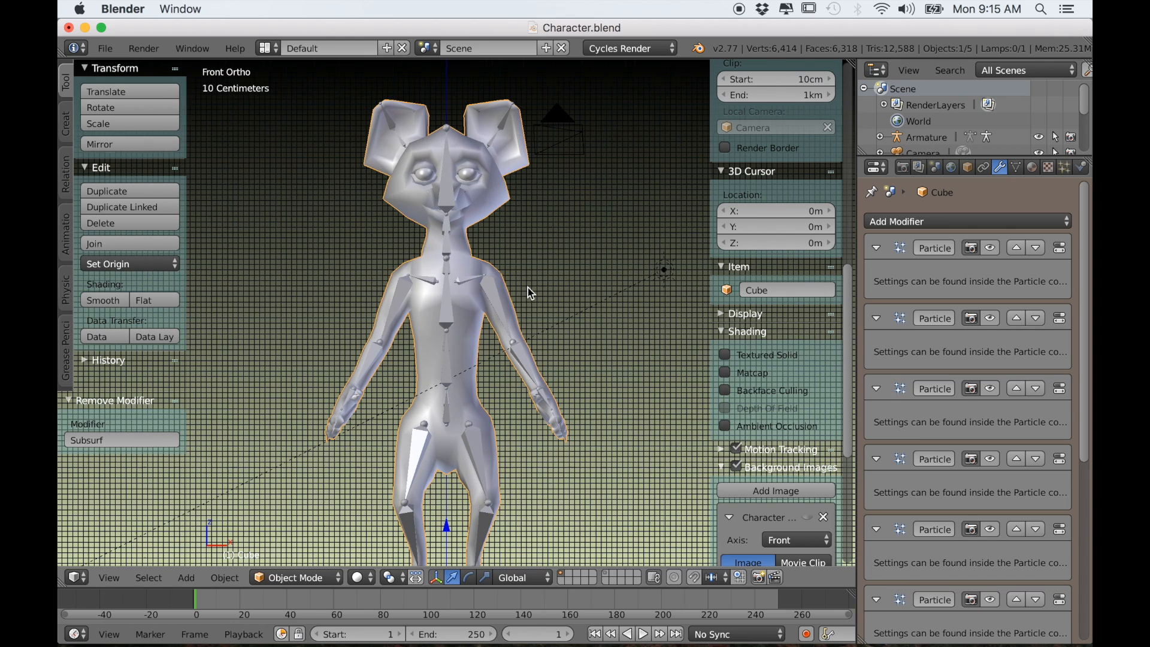
Step: Add the armature to the selection as the active object and parent the body mesh to it with automatic weights
shift+right_click(445, 165)
shift+middle_drag(446, 190, 456, 195)
key(ctrl+p)
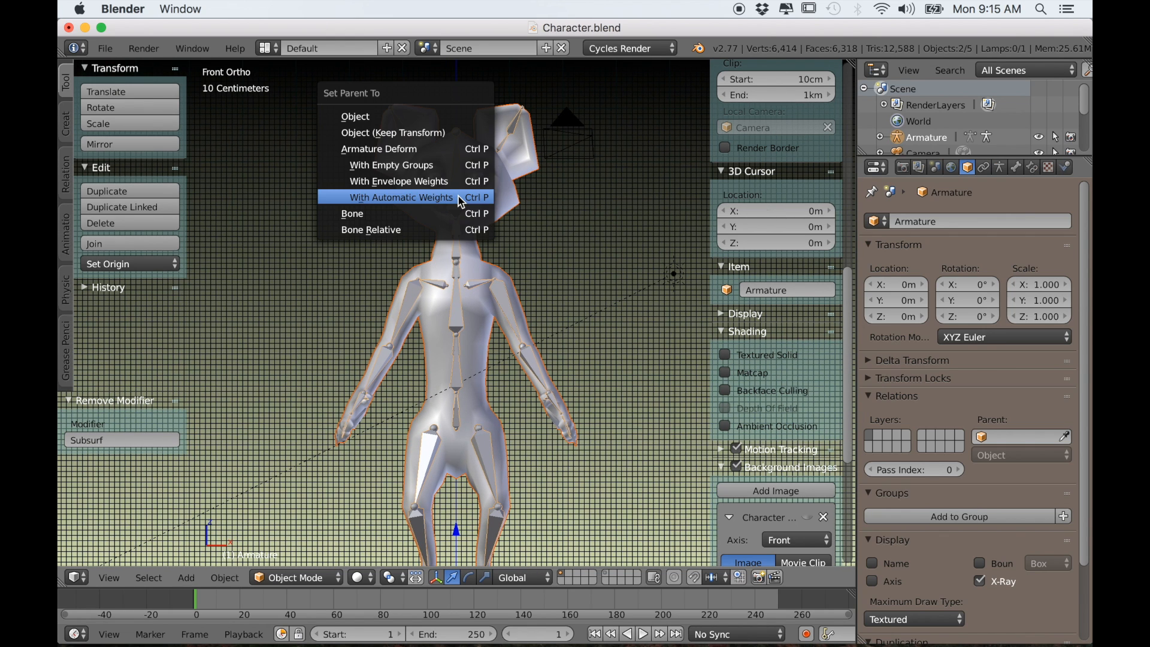
click(472, 203)
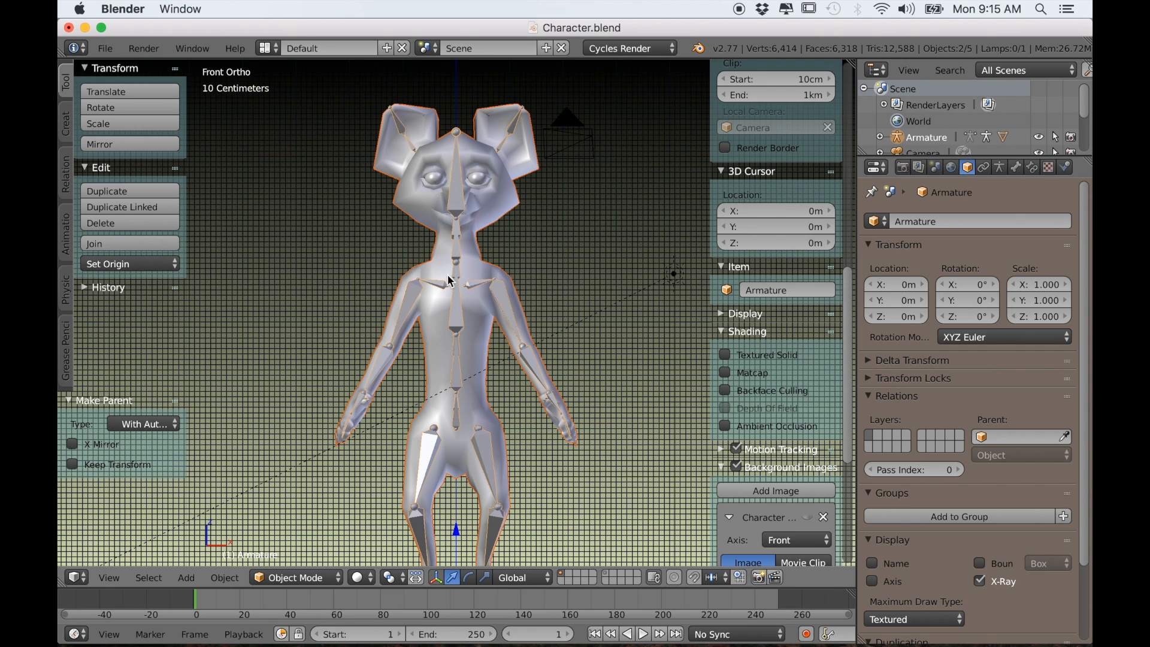
Step: Select the Neck bone in the armature's Edit Mode and switch the armature to Pose Mode
key(Tab)
right_click(457, 239)
right_click(454, 250)
right_click(454, 251)
right_click(454, 250)
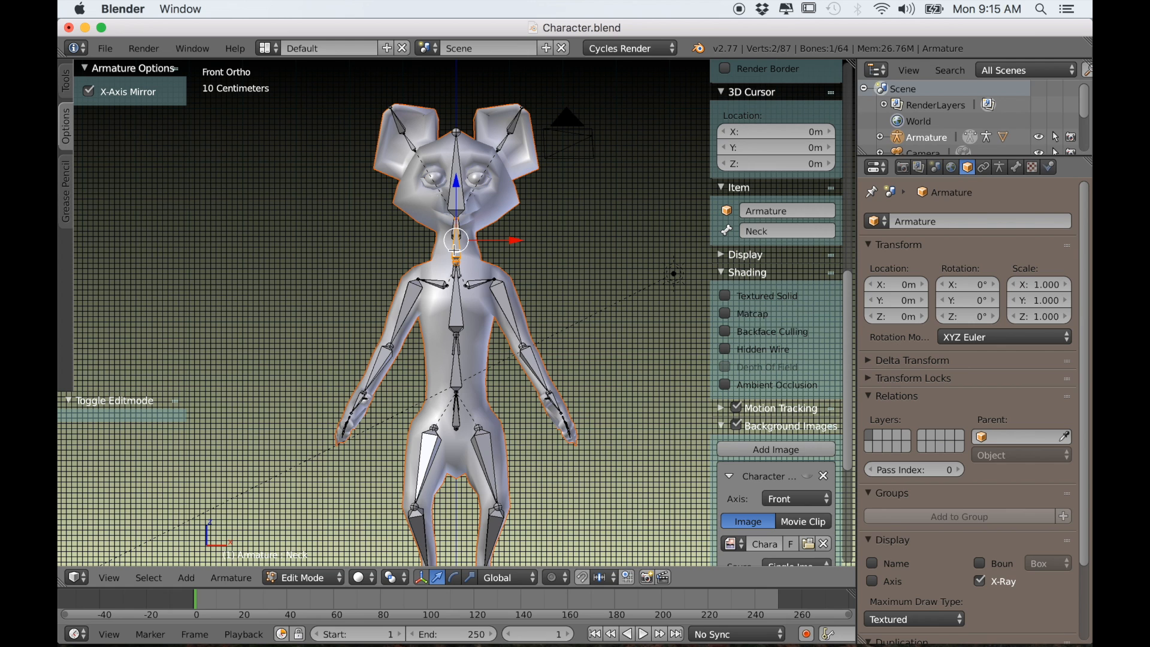
key(Tab)
click(294, 577)
click(299, 520)
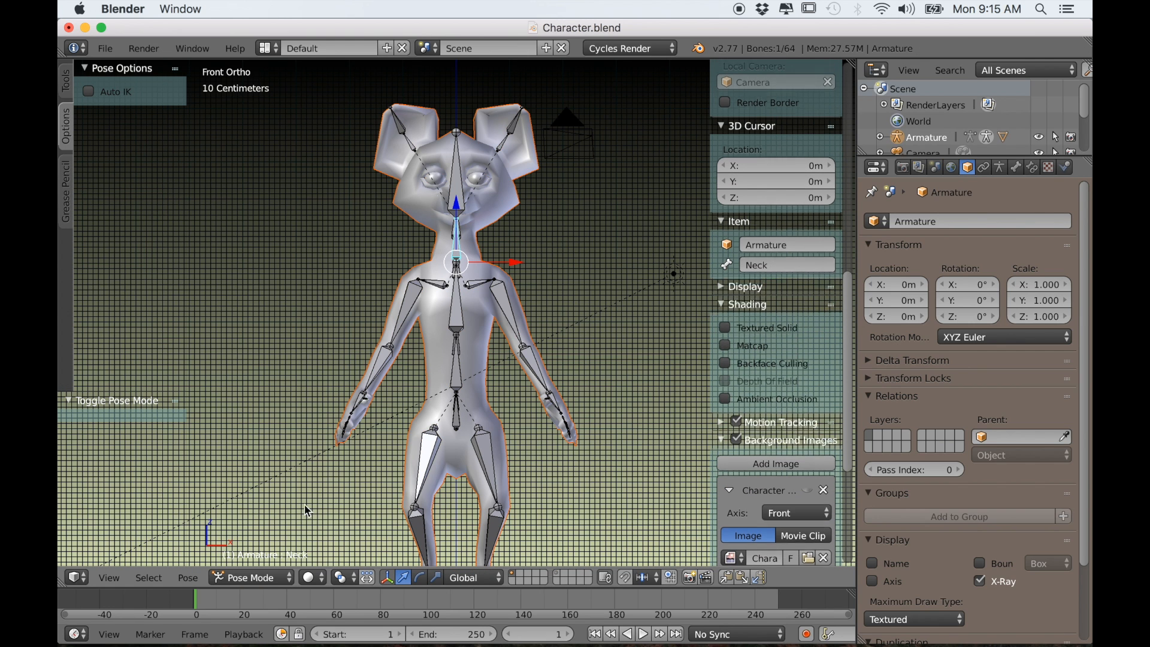
Step: Test the neck's deformation with a free trackball rotation, cancel the rotation, and leave Pose Mode
key(r)
key(r)
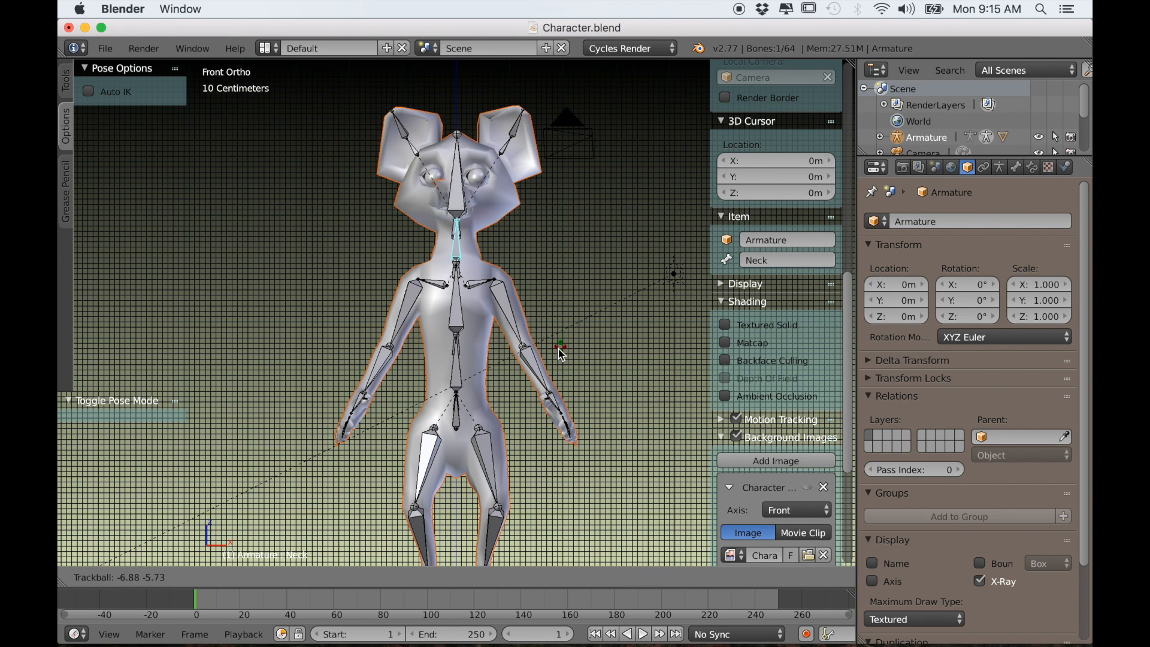
key(Escape)
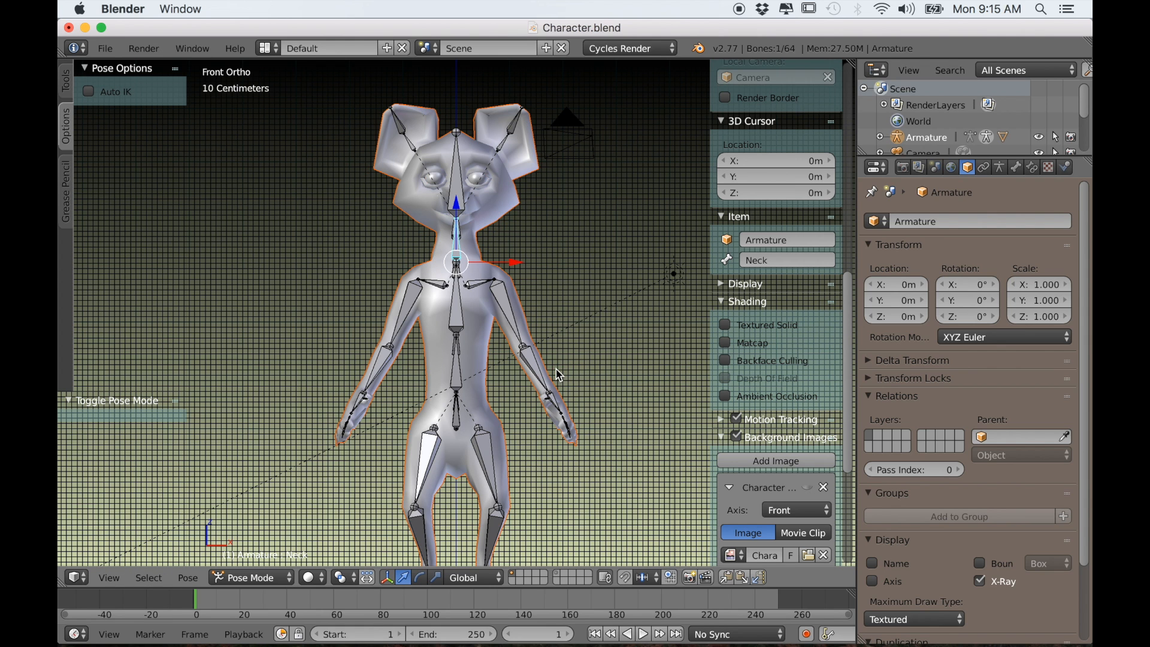
key(Tab)
key(ctrl+Tab)
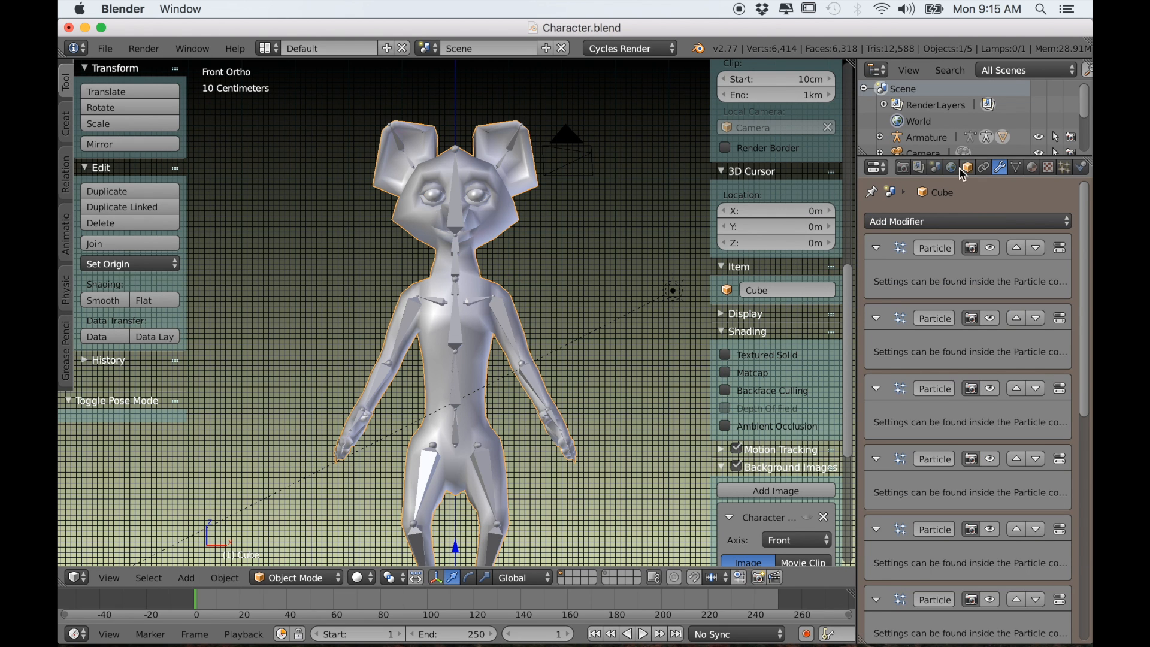
Step: Add a Subdivision Surface modifier to the character's body mesh and set its View subdivisions to 2
click(927, 223)
click(751, 490)
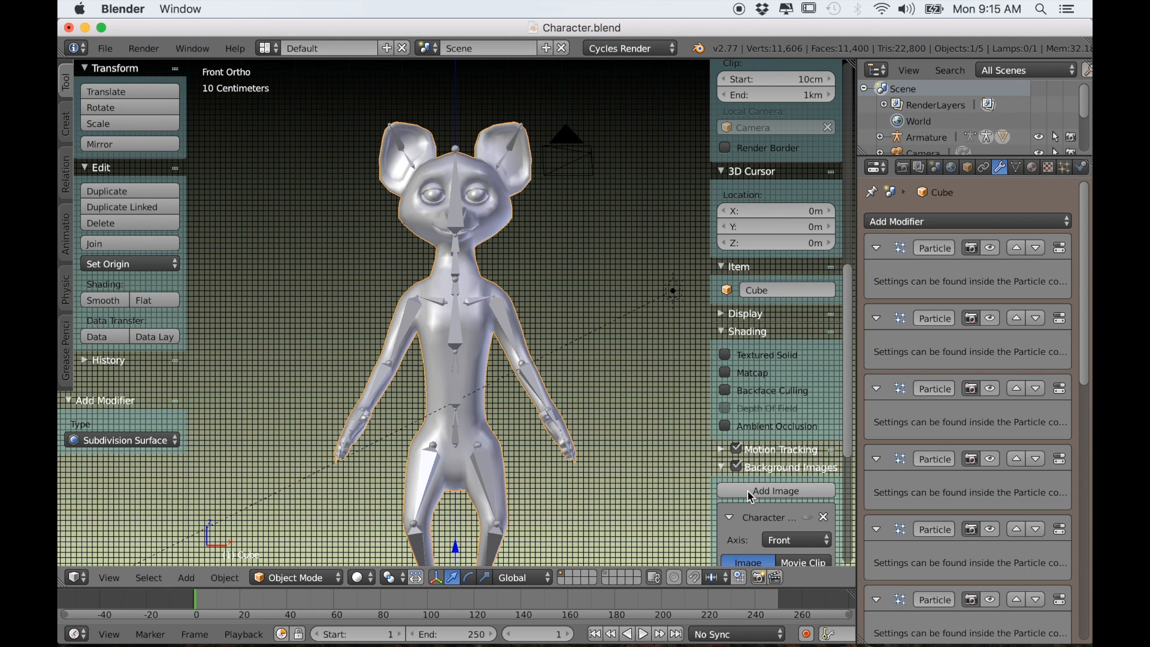
drag(1080, 370, 1081, 628)
click(957, 604)
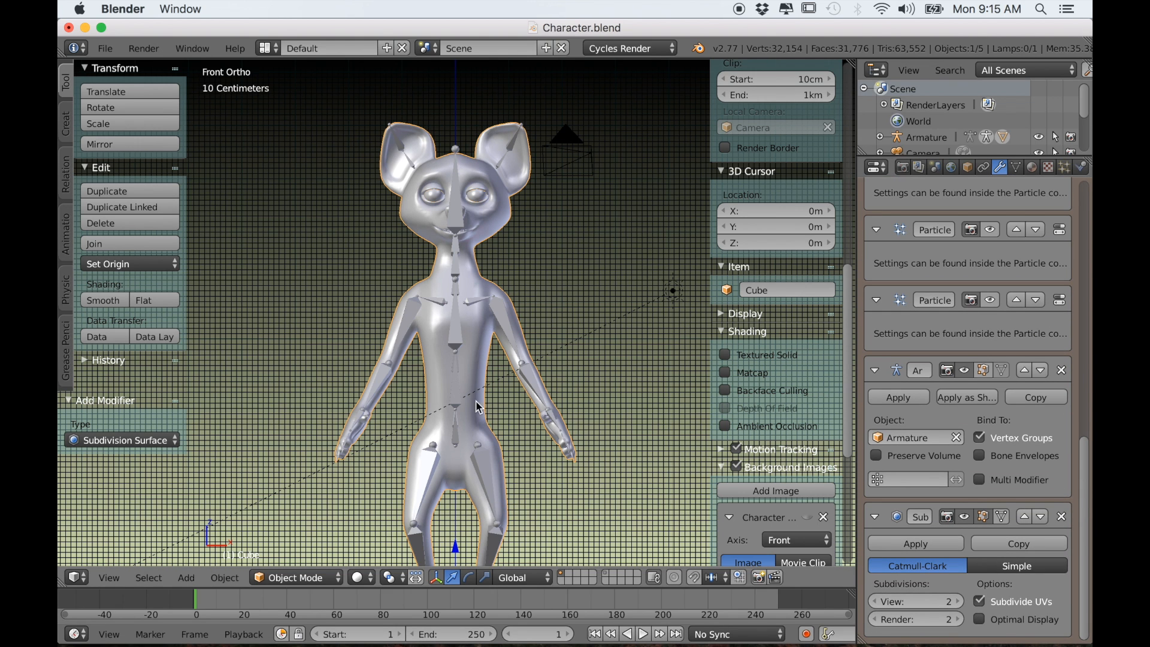
Step: Select the armature's Spine_Upper bone, test the torso's deformation with a free trackball rotation, and cancel the rotation
scroll(487, 388, down, 1)
shift+middle_drag(496, 425, 526, 455)
scroll(532, 348, up, 2)
right_click(476, 332)
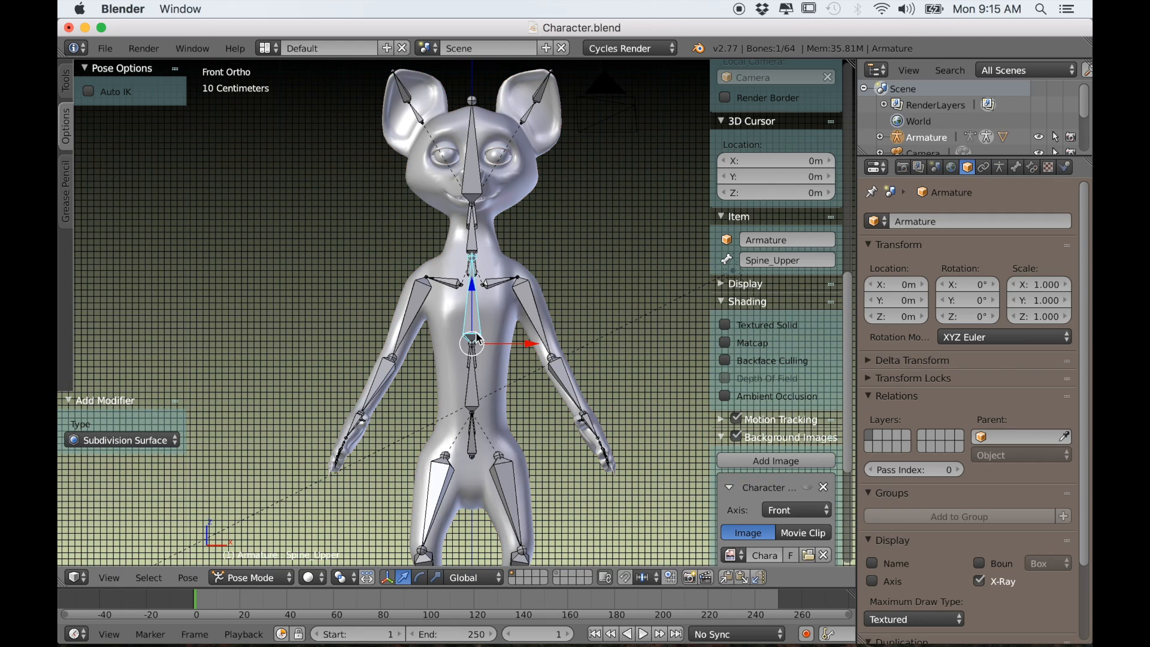
key(r)
key(r)
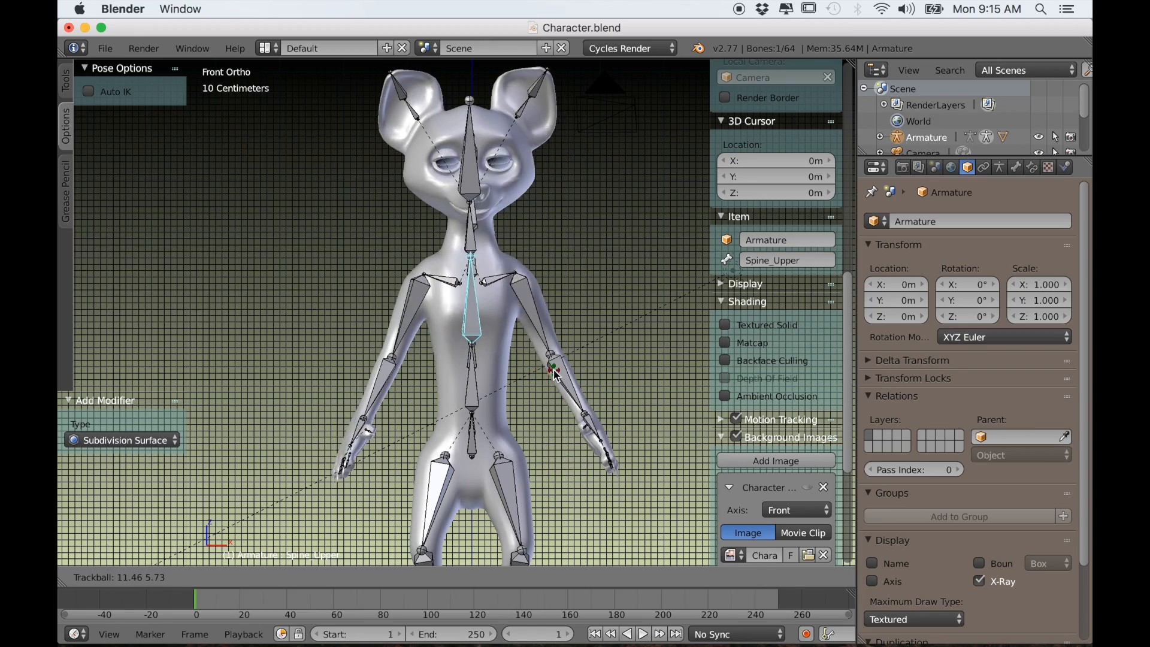
right_click(541, 360)
shift+middle_drag(539, 338, 530, 383)
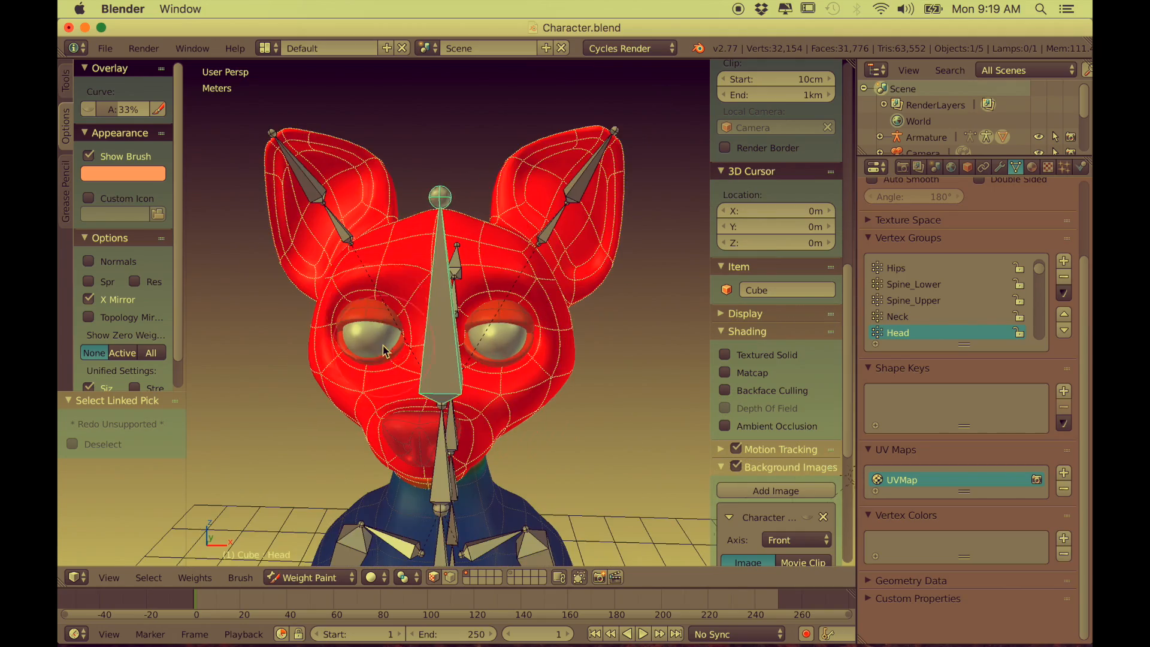
Step: Test the head's weights in Weight Paint mode with a free trackball rotation of the Head bone
key(r)
key(r)
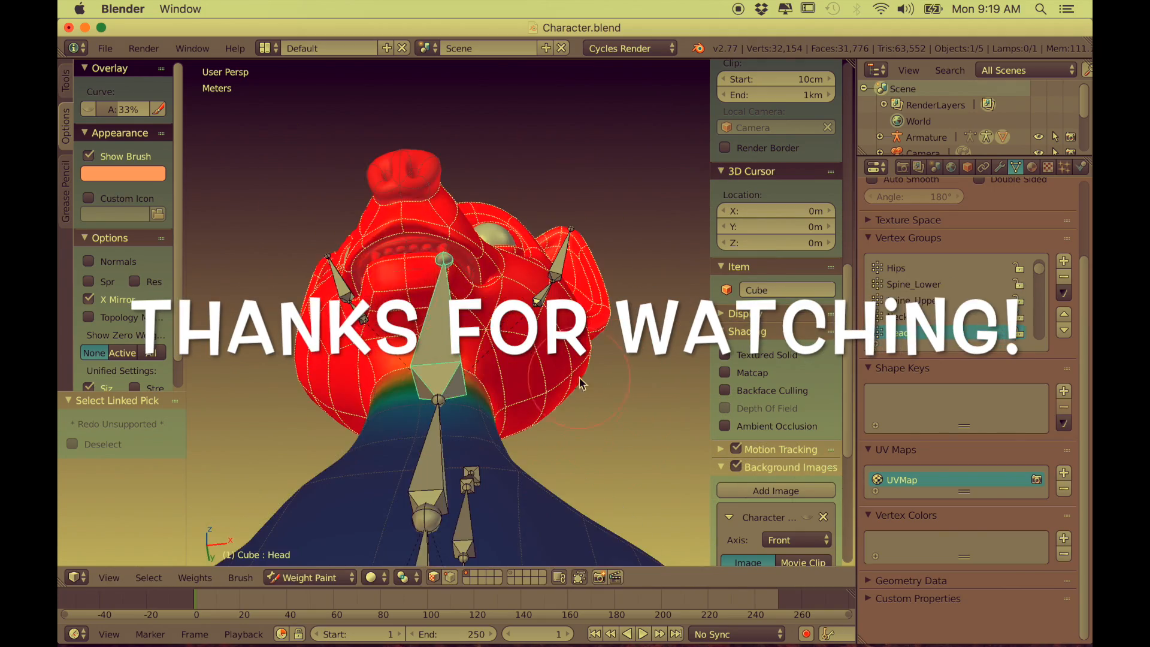